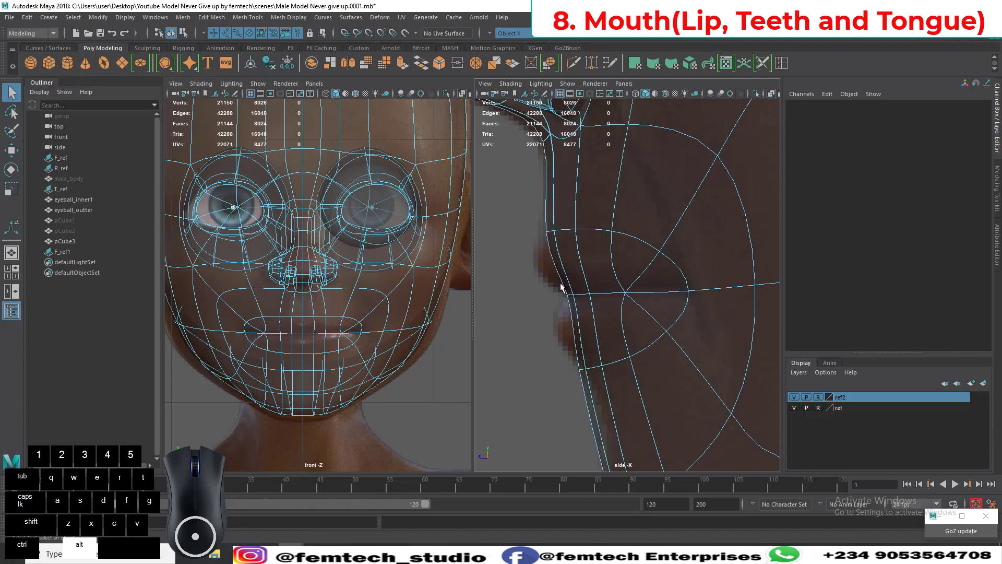
Step: Switch the head mesh to vertex mode and move the upper-lip centre vertices toward the side reference profile
alt+middle_drag(562, 293, 589, 294)
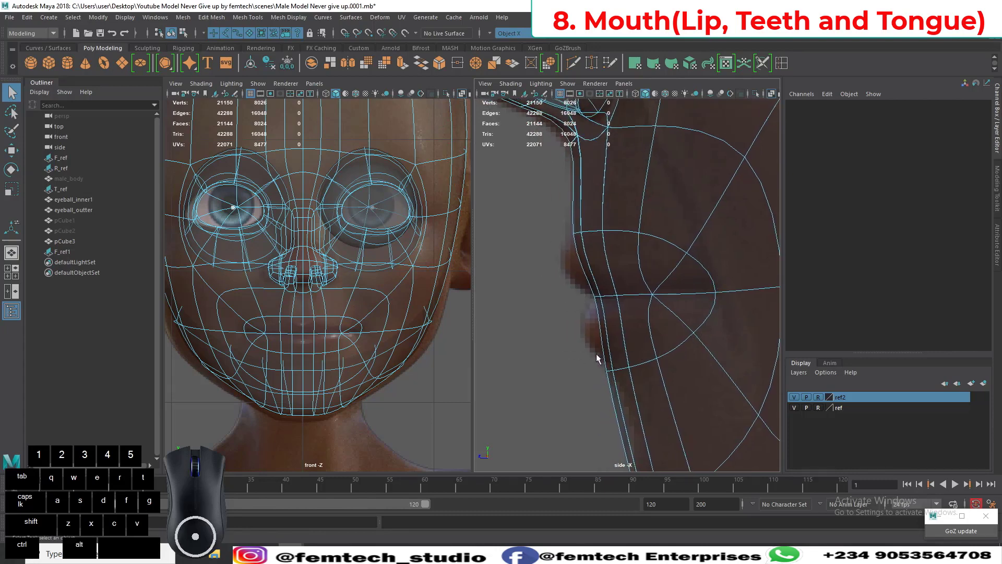
alt+middle_drag(574, 311, 590, 303)
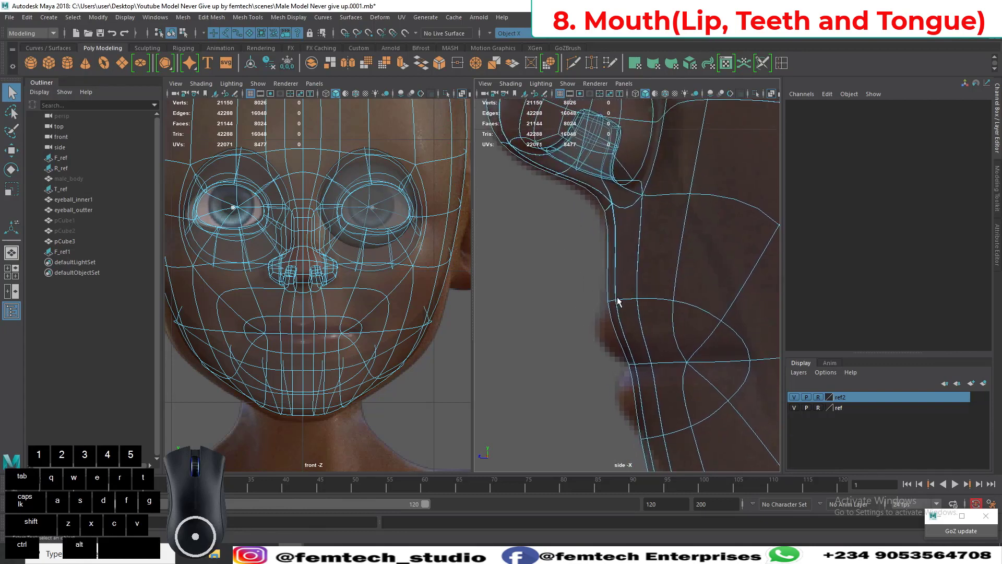
right_drag(618, 302, 572, 259)
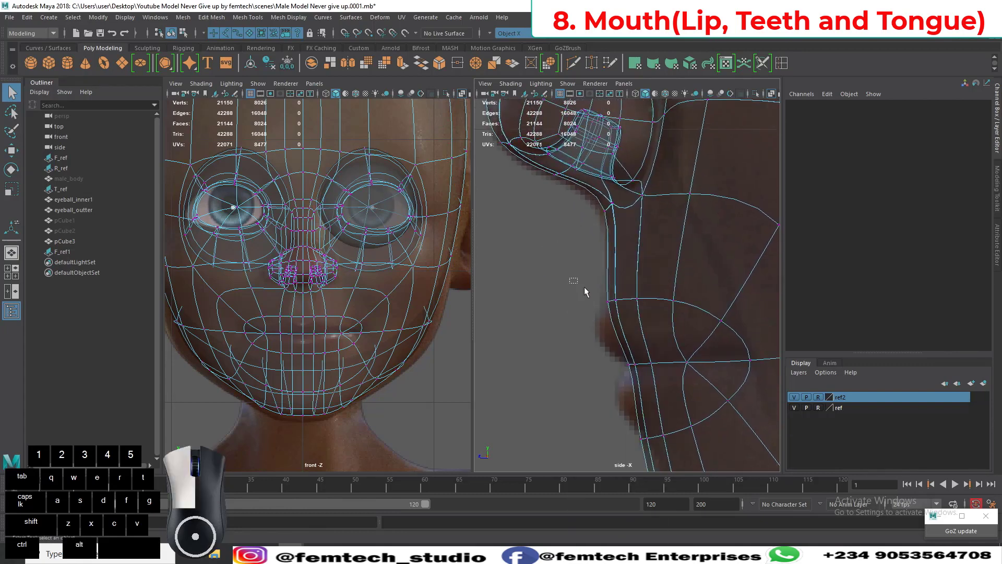
drag(584, 287, 590, 317)
key(w)
alt+middle_drag(637, 339, 604, 289)
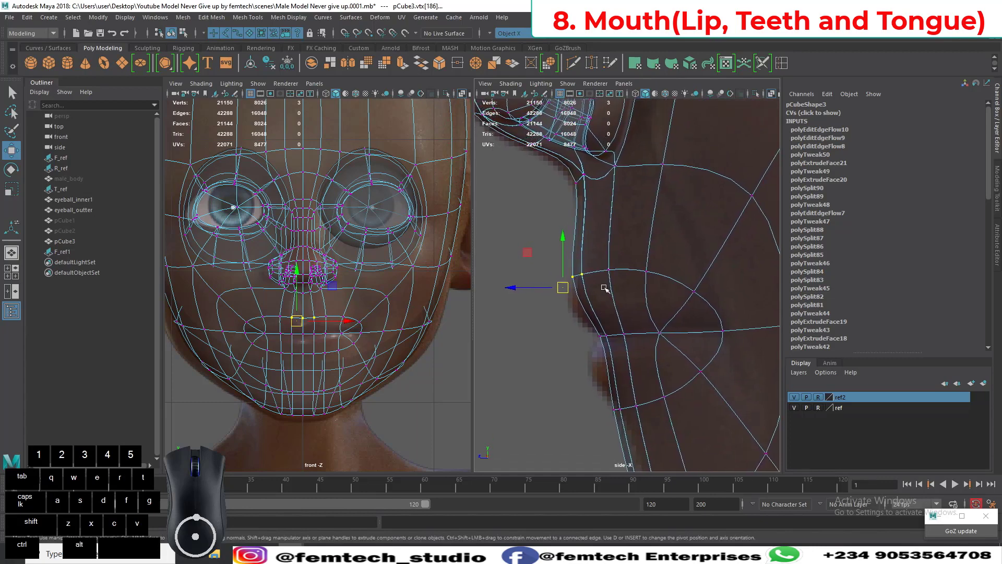
Step: Turn off smooth preview and reposition the upper-lip vertices between the lip centre and the mouth corner
drag(607, 271, 638, 300)
click(649, 273)
key(1)
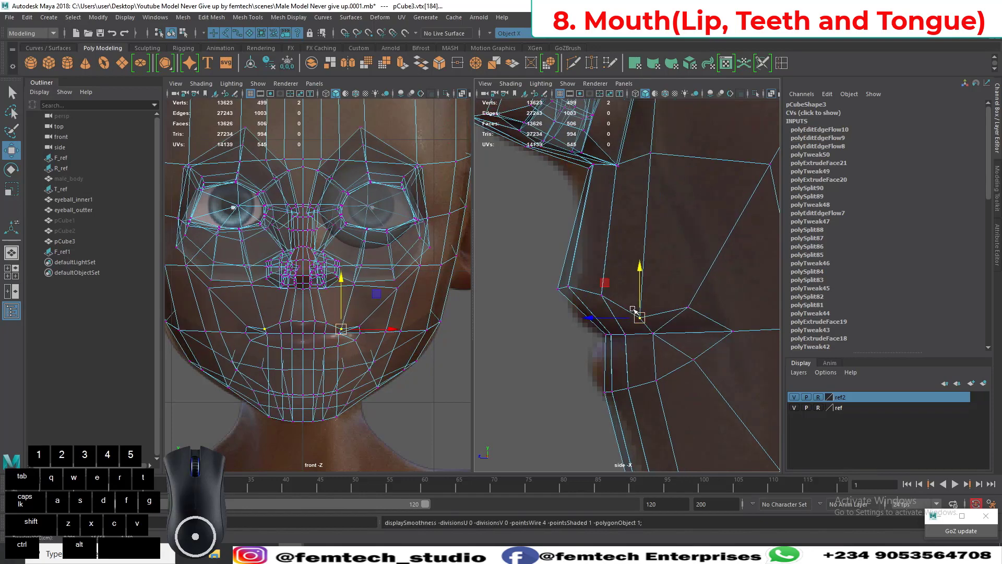
drag(641, 305, 602, 288)
click(602, 295)
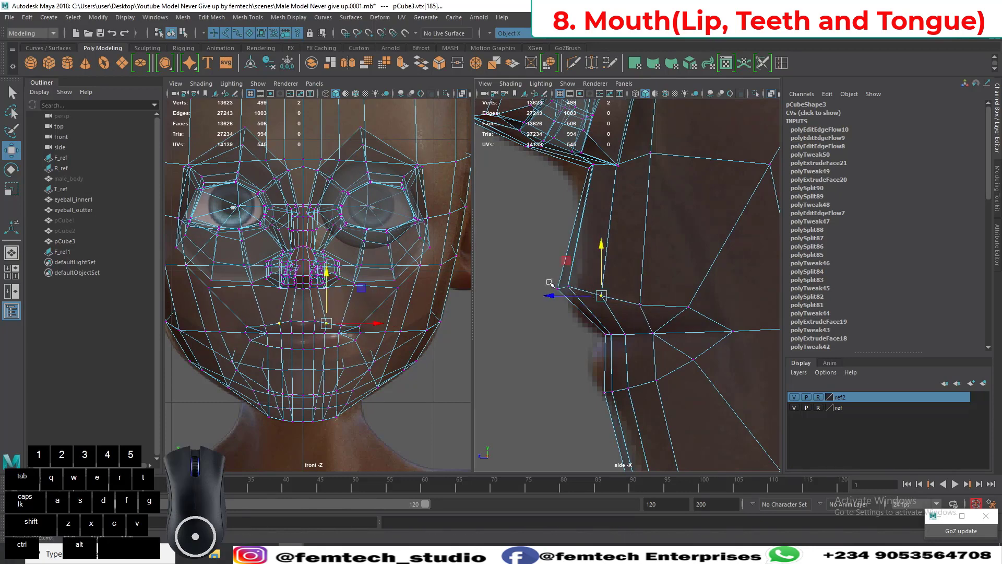
Step: Adjust the lower-lip border vertices and the centre lip-line vertices to follow the side reference
drag(591, 383, 629, 384)
click(656, 382)
click(626, 382)
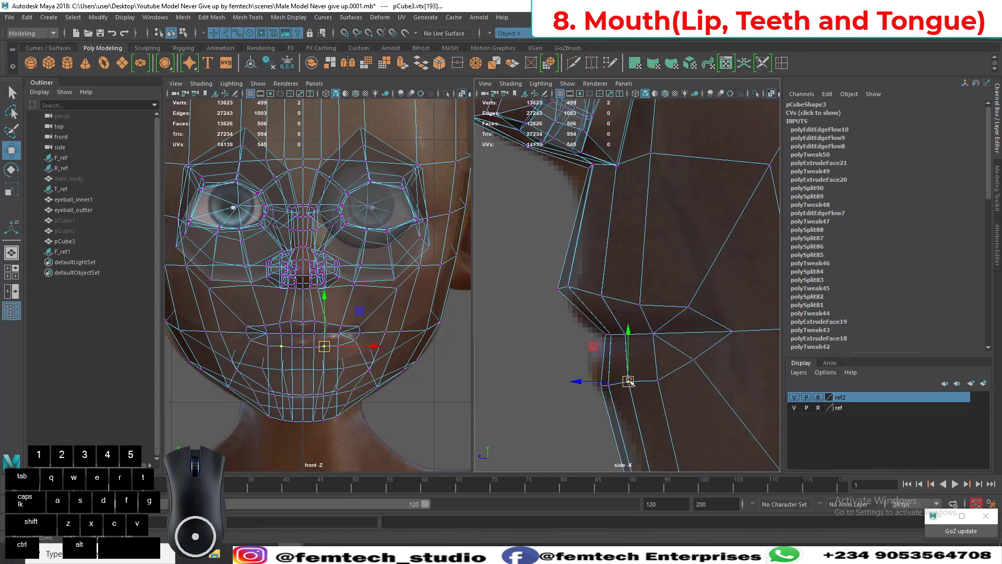
mouse_move(596, 328)
mouse_down()
mouse_move(613, 344)
mouse_move(585, 337)
mouse_up()
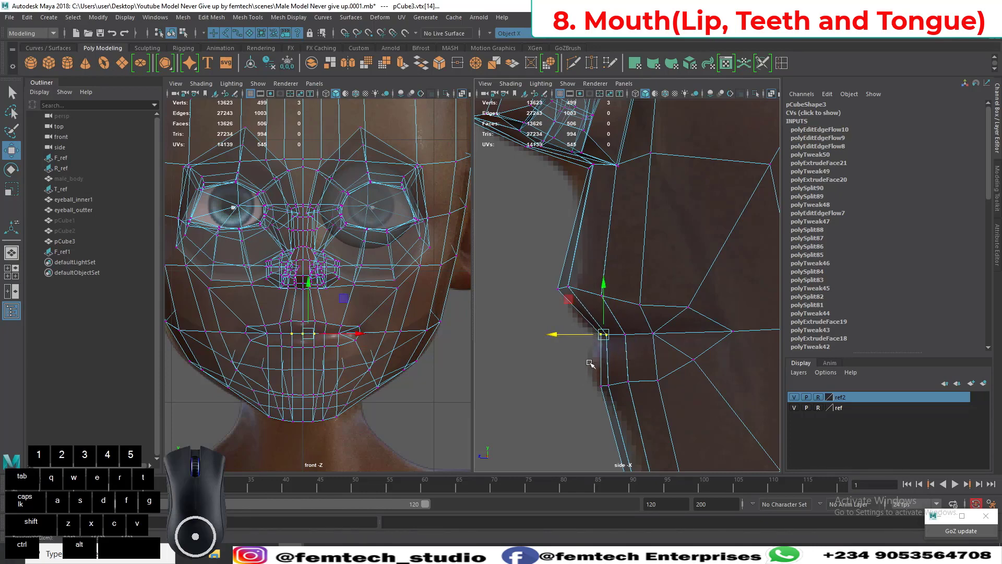
click(575, 63)
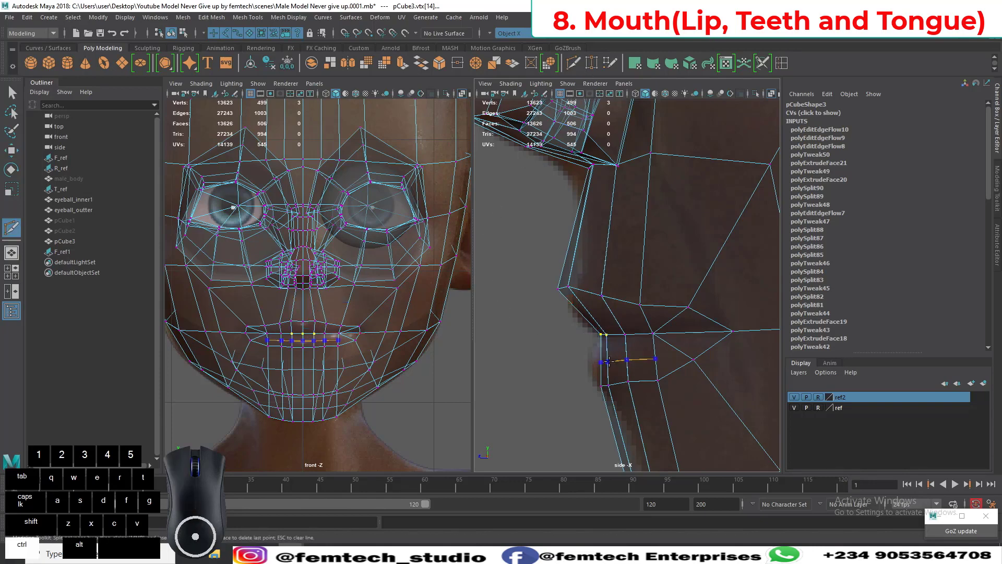
ctrl+click(609, 360)
key(ctrl+z)
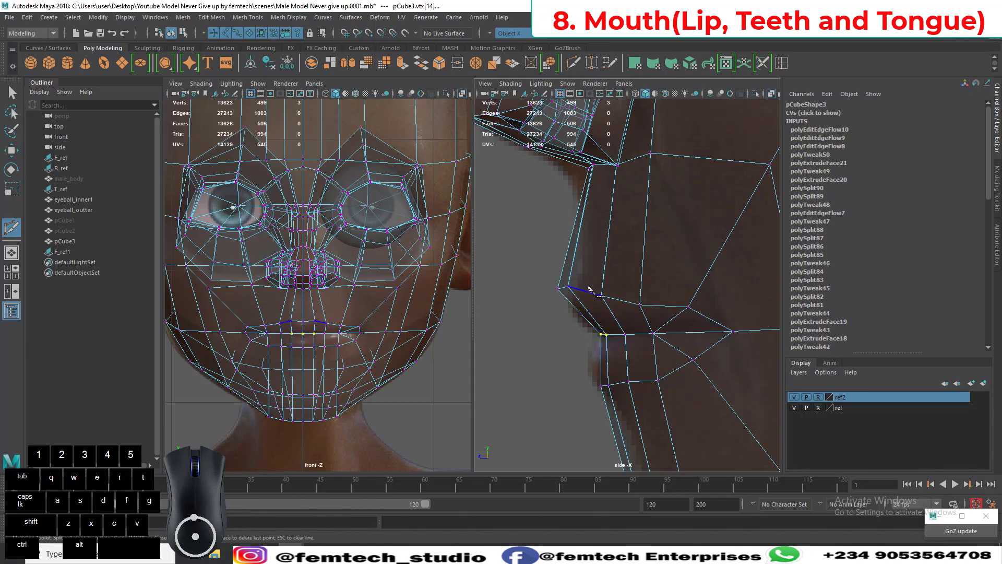
click(567, 286)
key(ctrl+z)
Step: Insert one horizontal edge loop across the upper lip and one across the lower lip with Multi-Cut
key(ctrl)
key(ctrl)
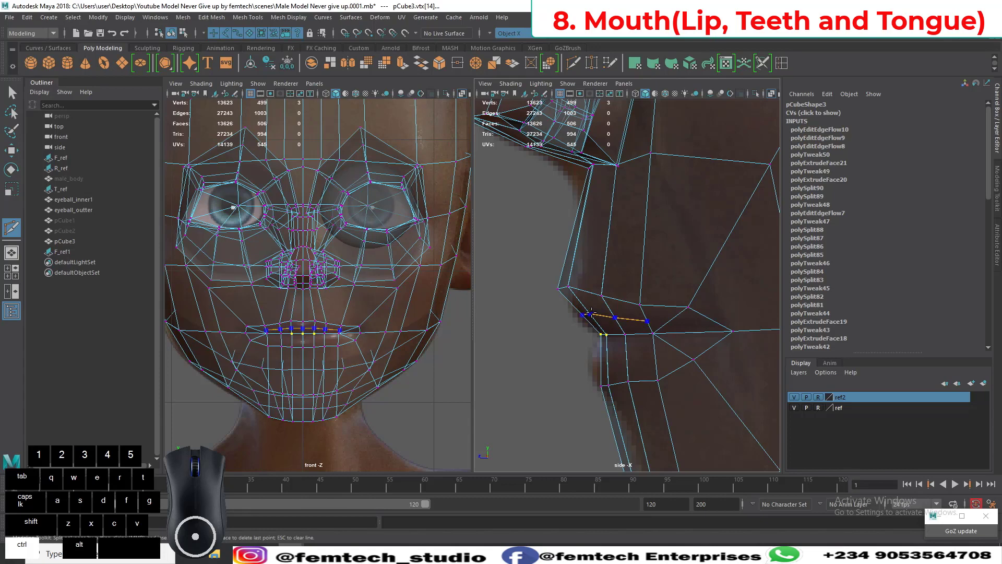
ctrl+click(592, 313)
key(ctrl)
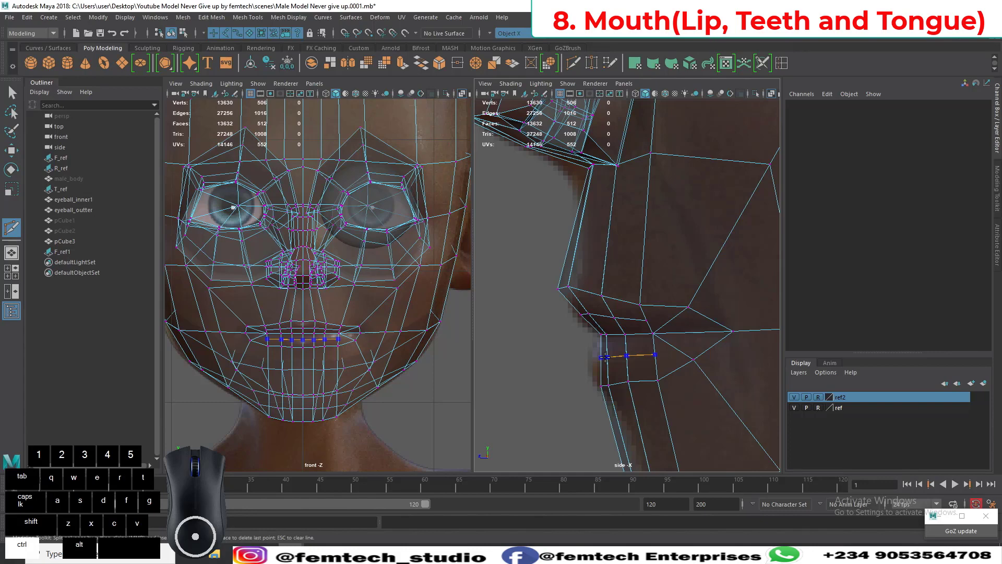
ctrl+click(605, 357)
Step: Cut edges around the mouth corner with Multi-Cut, joining the lower-lip loop to the upper-lip loop
alt+middle_drag(557, 365, 598, 338)
scroll(564, 351, up, 2)
key(q)
scroll(606, 357, up, 2)
scroll(634, 321, up, 3)
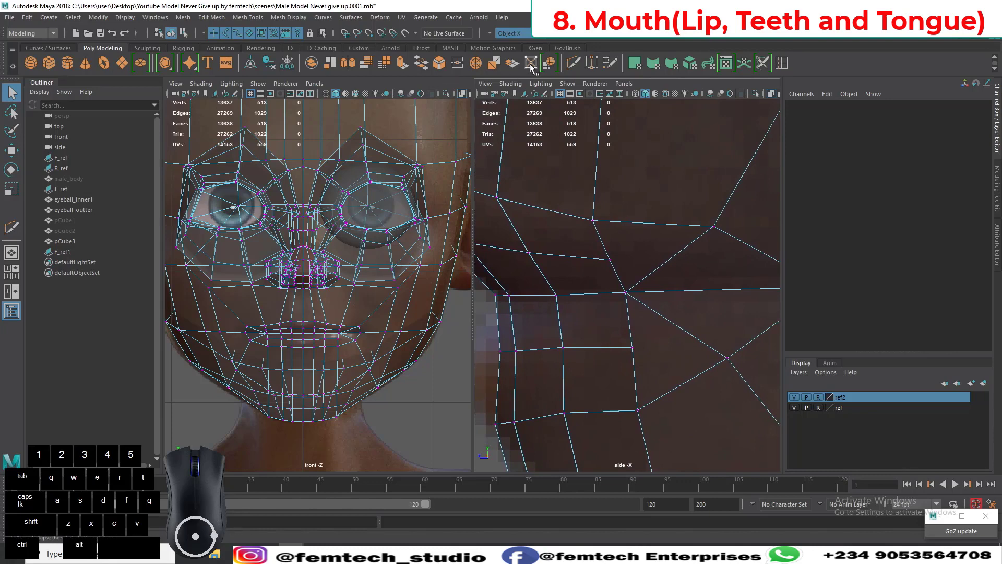
click(574, 63)
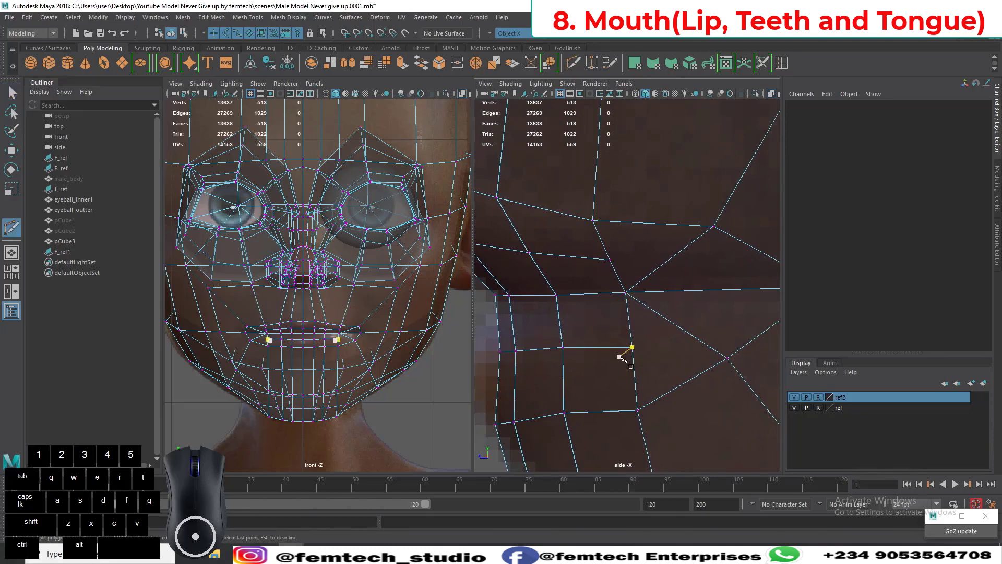
click(645, 341)
click(700, 291)
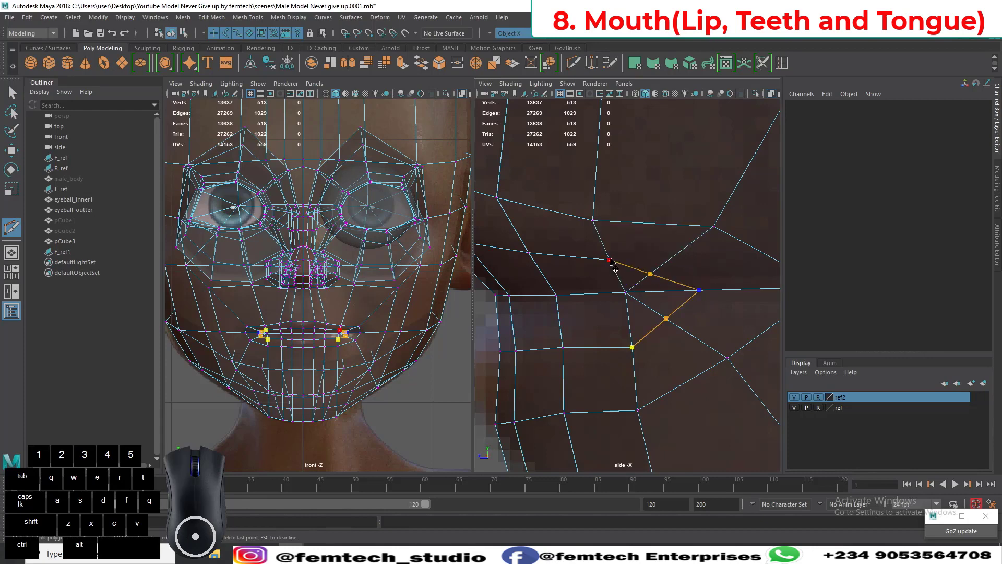
key(q)
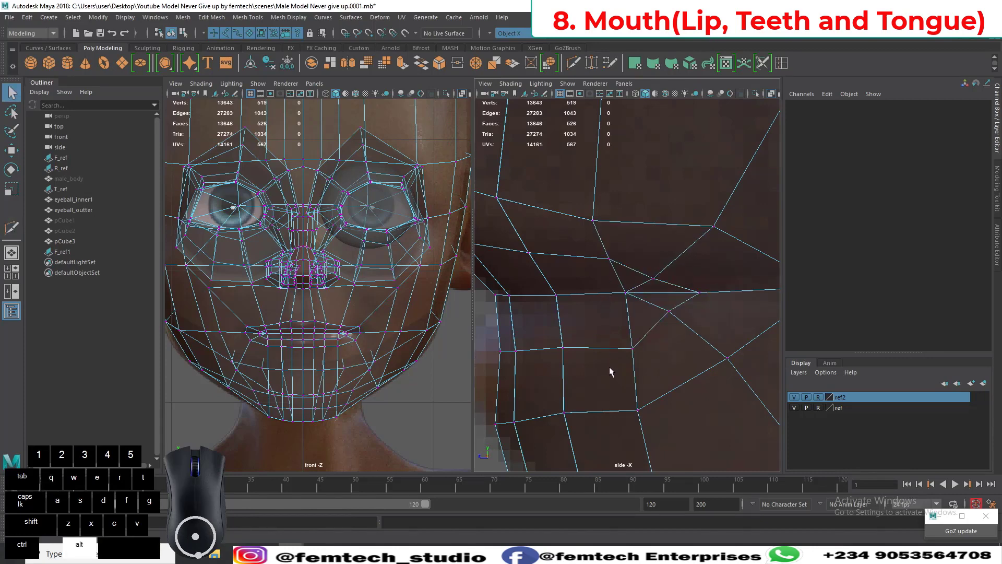
Step: Turn on smooth preview and adjust the new upper-lip loop's vertices against the side reference
alt+right_drag(609, 366, 602, 331)
alt+middle_drag(602, 331, 617, 344)
alt+right_drag(616, 344, 627, 365)
alt+middle_drag(631, 371, 624, 338)
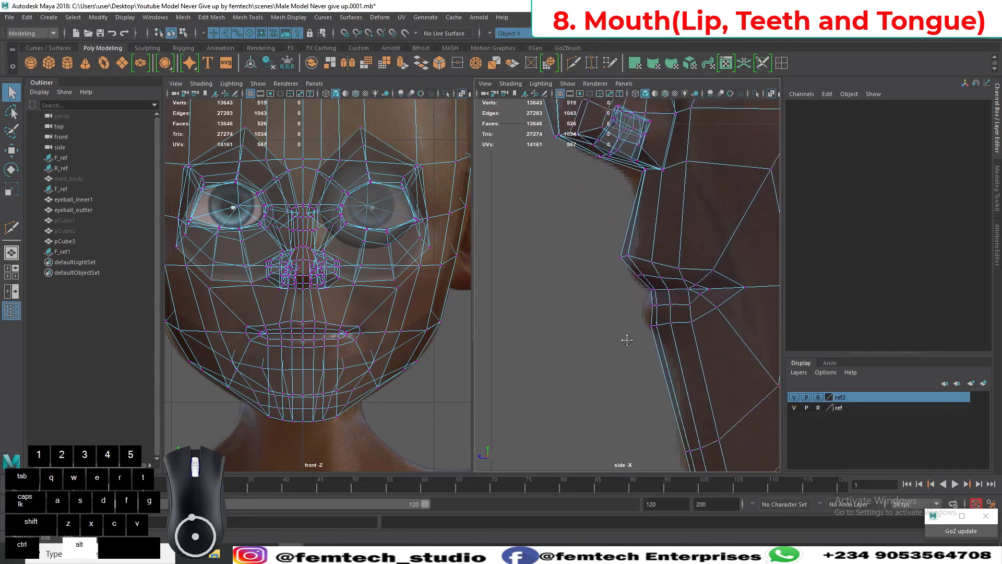
alt+right_drag(624, 339, 644, 413)
alt+middle_drag(636, 362, 585, 323)
key(3)
drag(537, 246, 664, 268)
key(w)
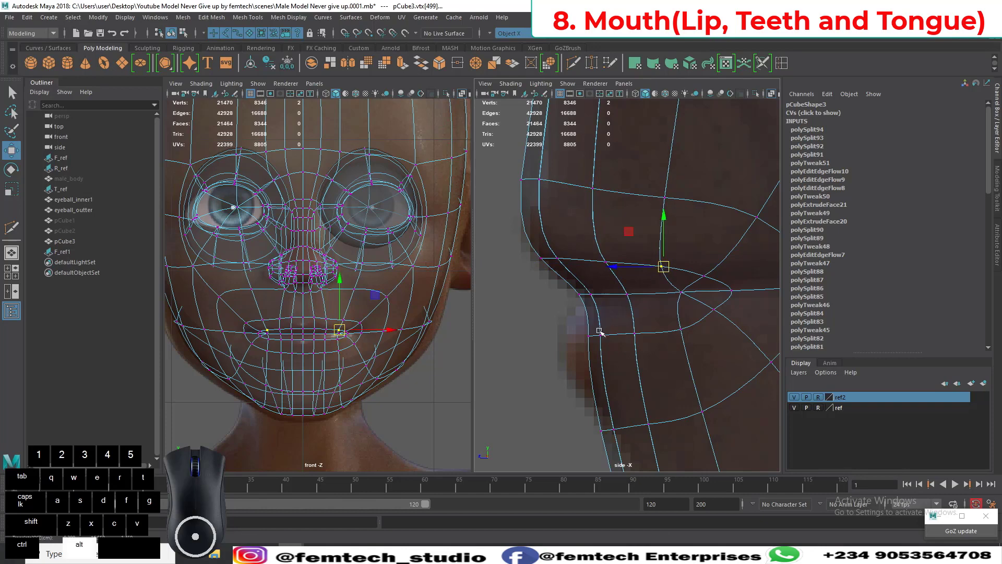
Step: Move the centre vertices of the new lower-lip loop forward to the reference lip profile
alt+middle_drag(598, 332, 602, 305)
drag(581, 299, 558, 317)
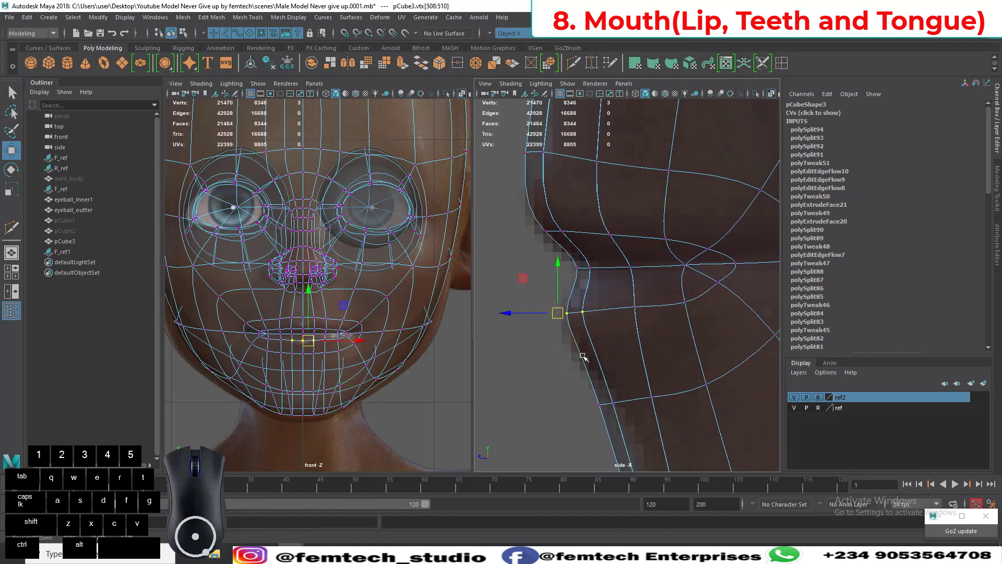
alt+middle_drag(593, 378, 561, 371)
alt+middle_drag(618, 332, 612, 358)
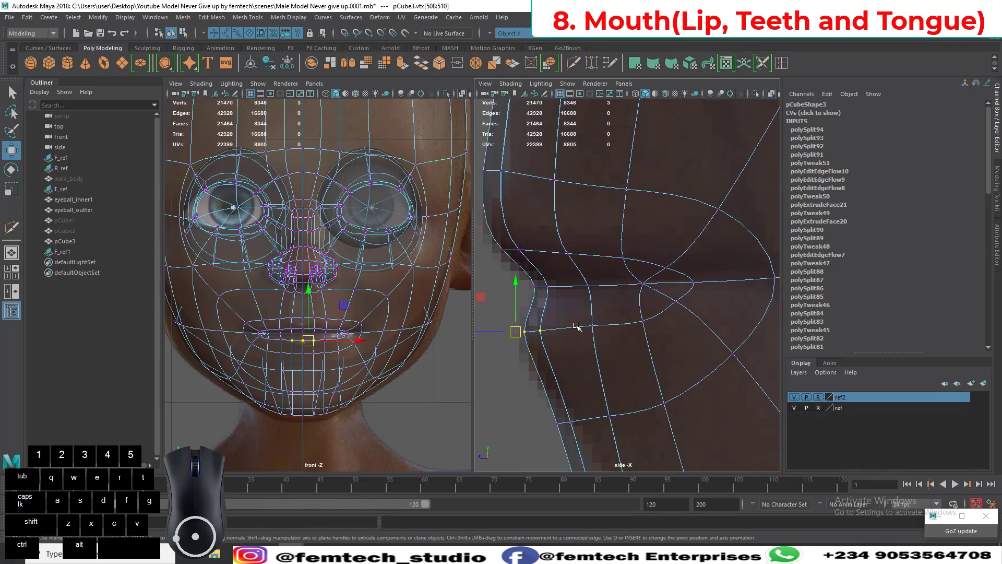
Step: Turn off X-ray shading in the front view and set up a perspective view beside the side view
click(461, 95)
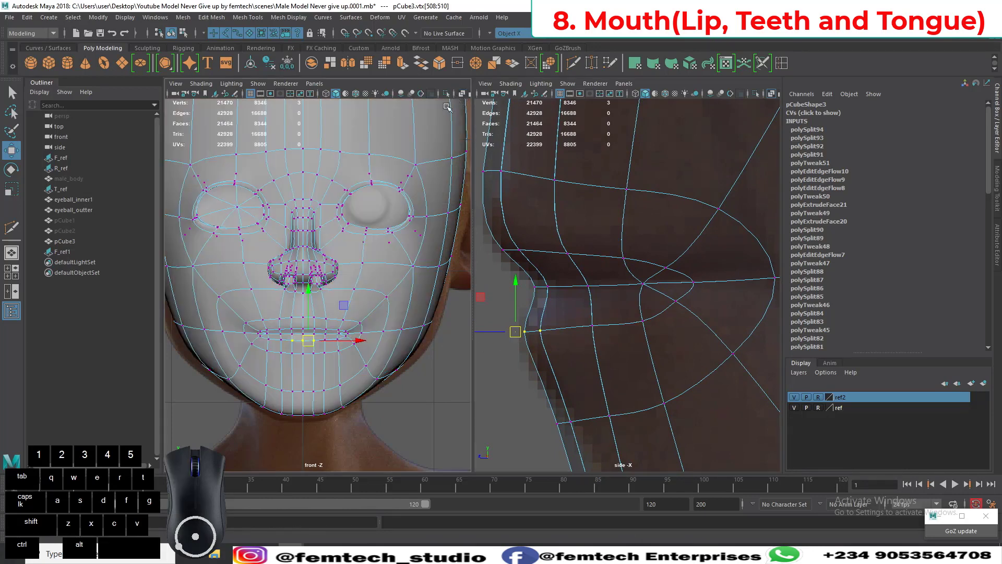
click(12, 253)
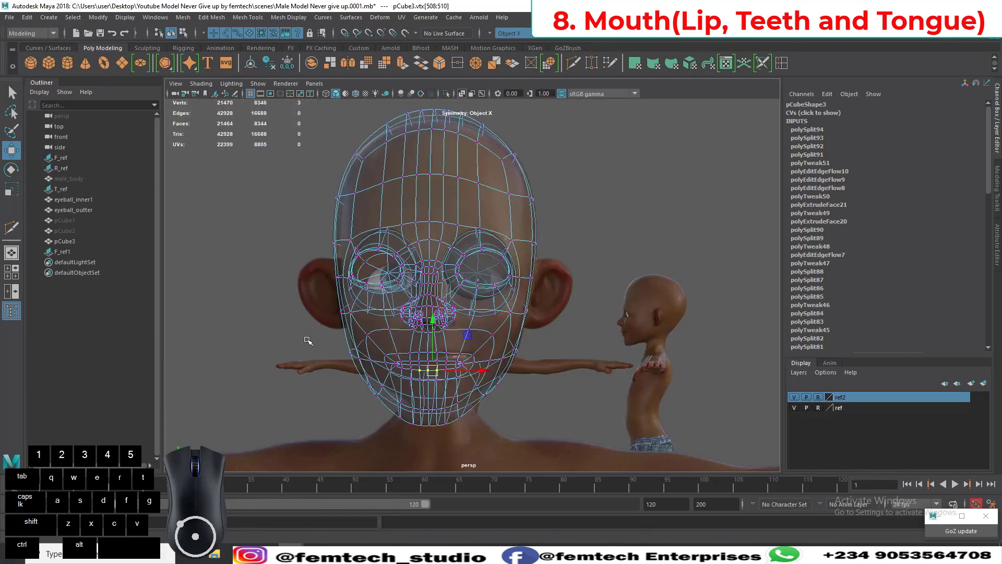
click(11, 291)
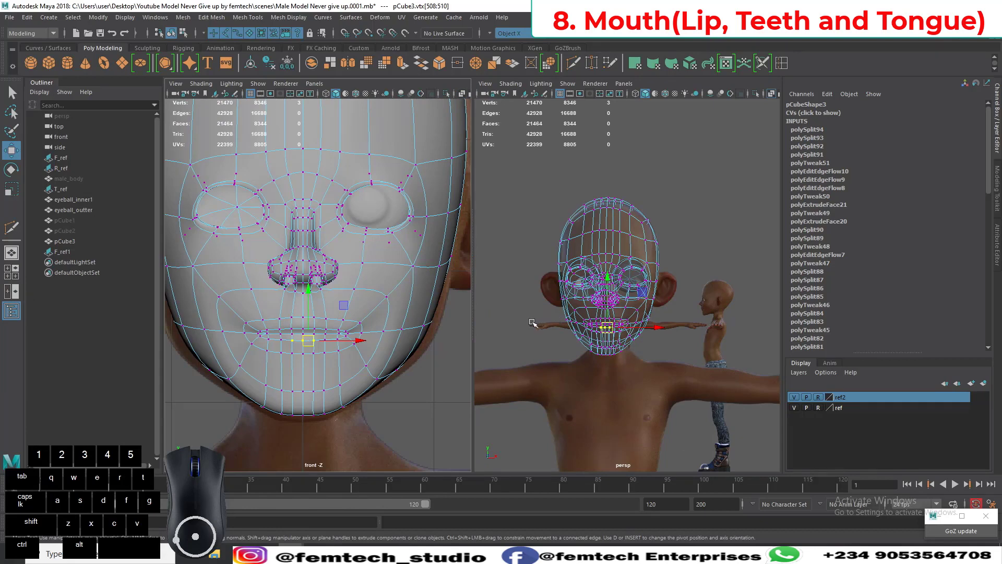
key(space)
drag(401, 329, 399, 300)
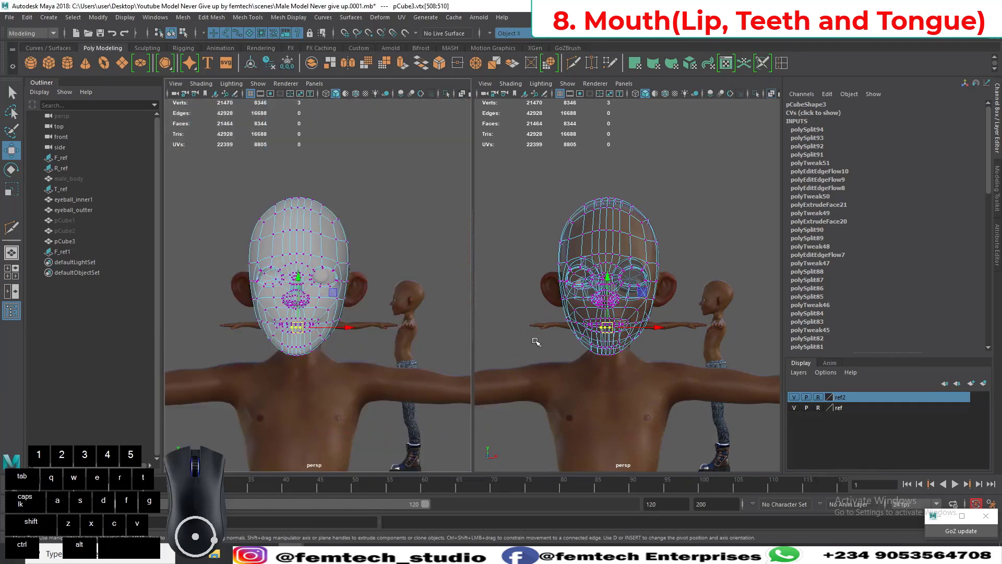
key(space)
drag(554, 352, 609, 349)
Step: Deselect the vertices, check the mouth's shape in the perspective view, and save the scene
alt+drag(383, 344, 317, 360)
alt+right_drag(316, 360, 320, 412)
click(342, 385)
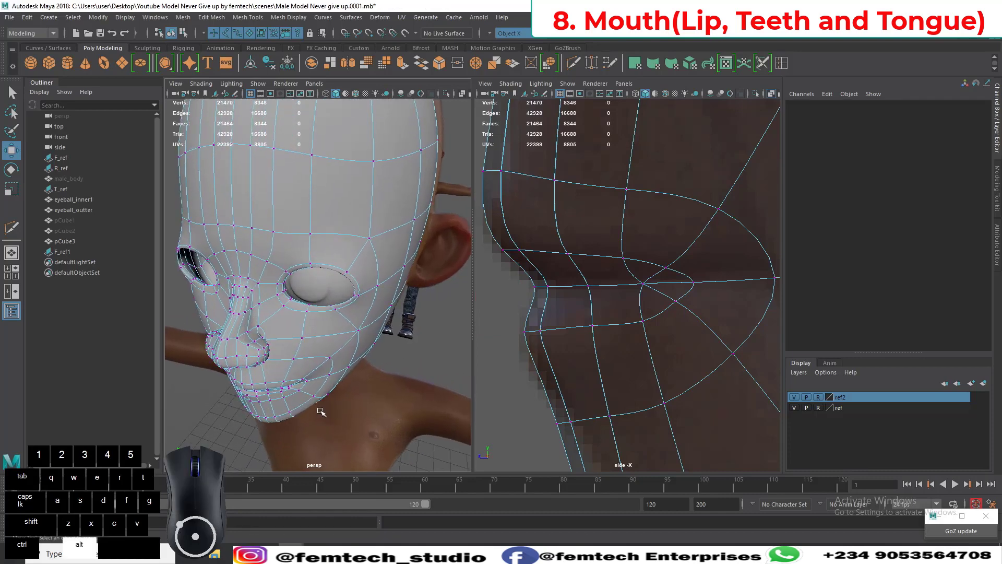
alt+middle_drag(319, 412, 342, 308)
alt+right_drag(342, 308, 357, 348)
alt+drag(357, 349, 272, 336)
alt+right_drag(272, 336, 284, 365)
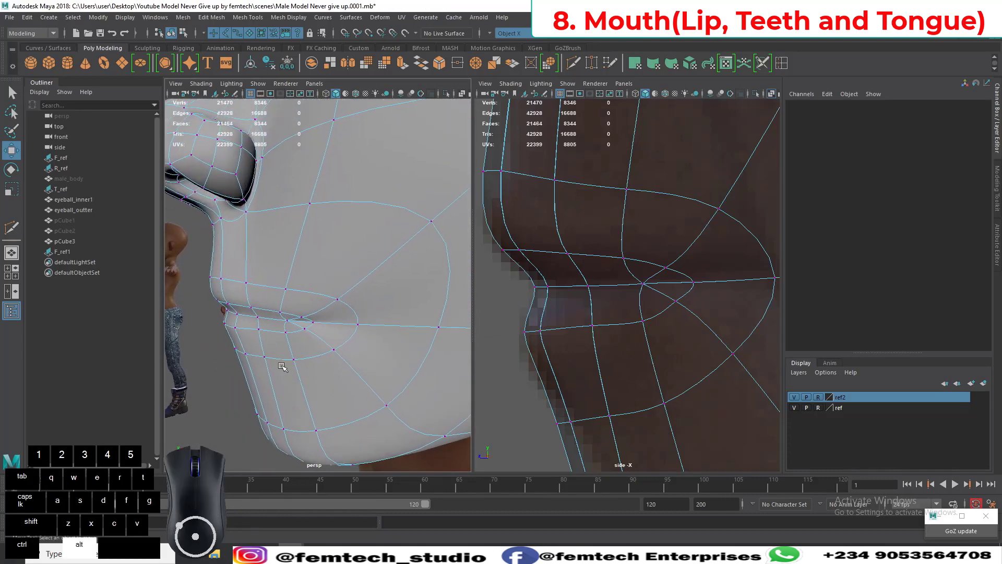
alt+drag(284, 365, 306, 358)
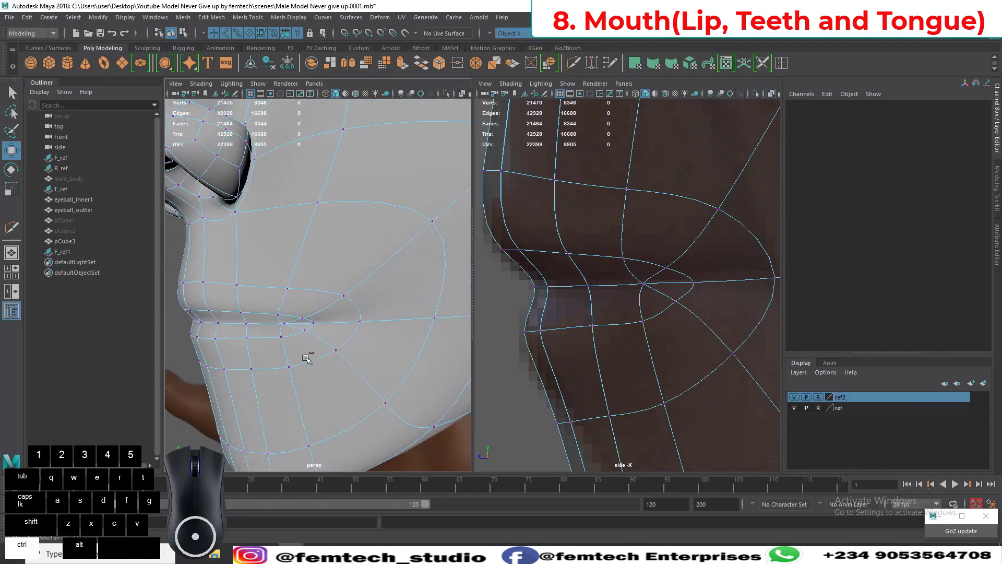
key(ctrl+s)
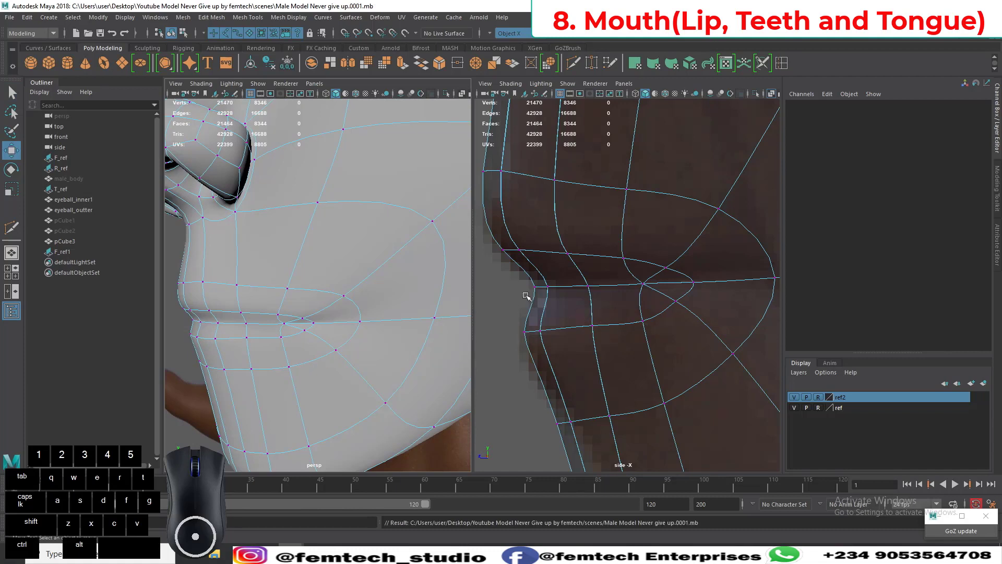
Step: Move the centre lip-line vertices and the inner mouth-corner vertices slightly back in the side view
drag(524, 282, 633, 283)
click(640, 283)
Step: Examine the mouth corner and lip line from several angles in the perspective view
mouse_move(308, 347)
alt+mouse_down()
mouse_move(307, 369)
mouse_move(315, 347)
alt+mouse_up()
alt+right_drag(315, 347, 298, 377)
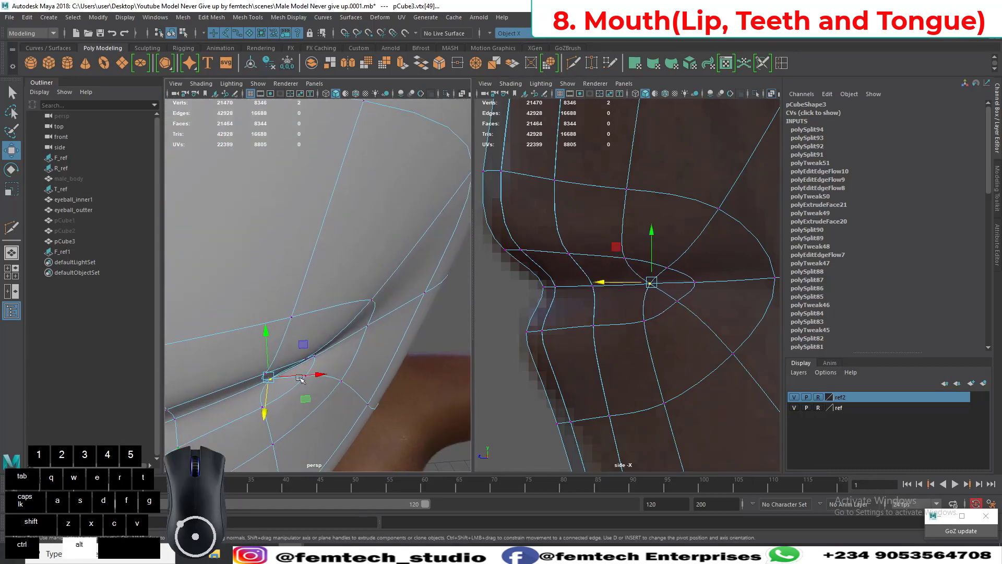
alt+middle_drag(299, 376, 290, 345)
alt+right_drag(296, 373, 261, 308)
alt+middle_drag(261, 306, 282, 349)
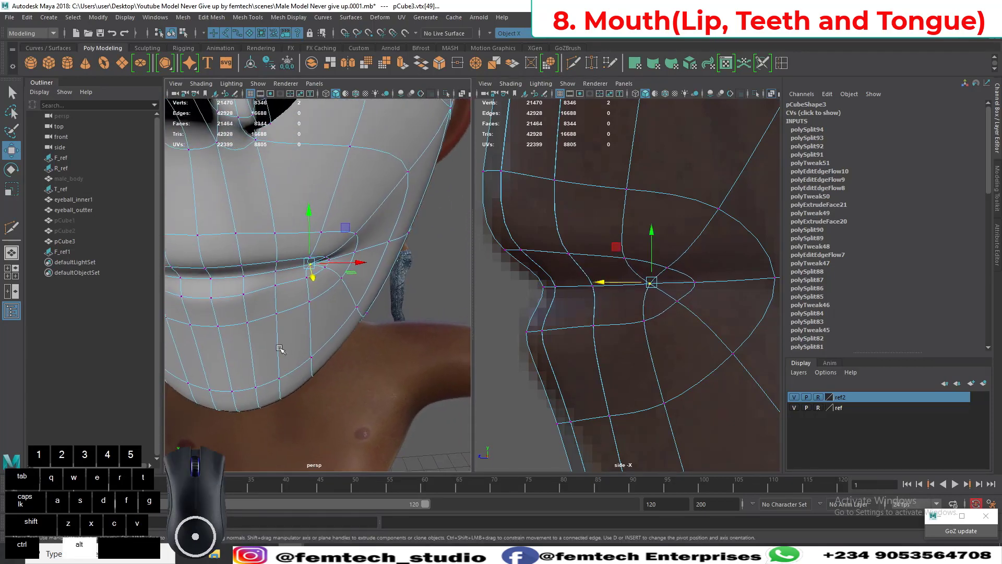
alt+drag(282, 350, 270, 339)
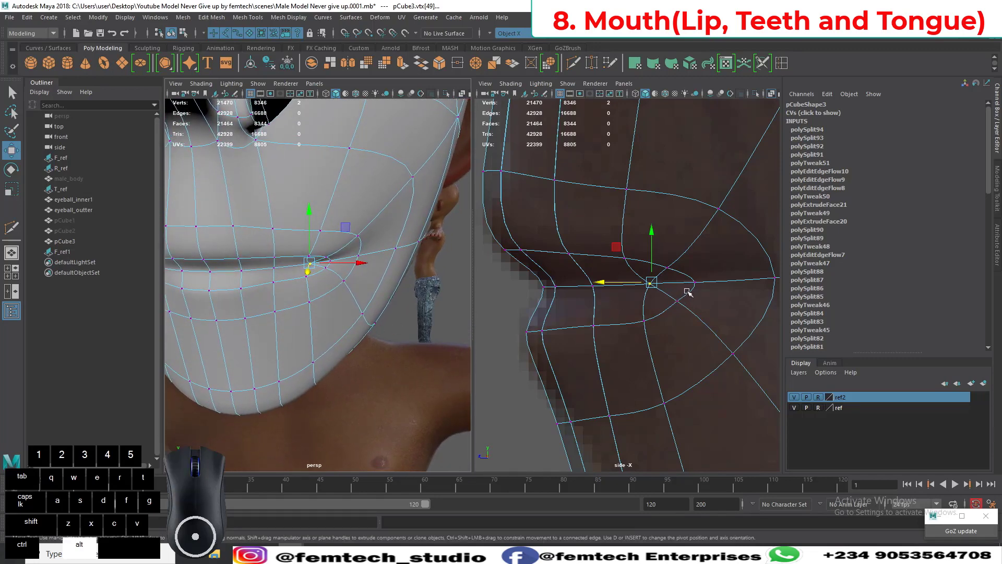
alt+drag(271, 281, 224, 289)
alt+right_drag(224, 290, 218, 274)
alt+middle_drag(217, 274, 213, 296)
alt+drag(213, 296, 195, 316)
alt+right_drag(195, 316, 235, 355)
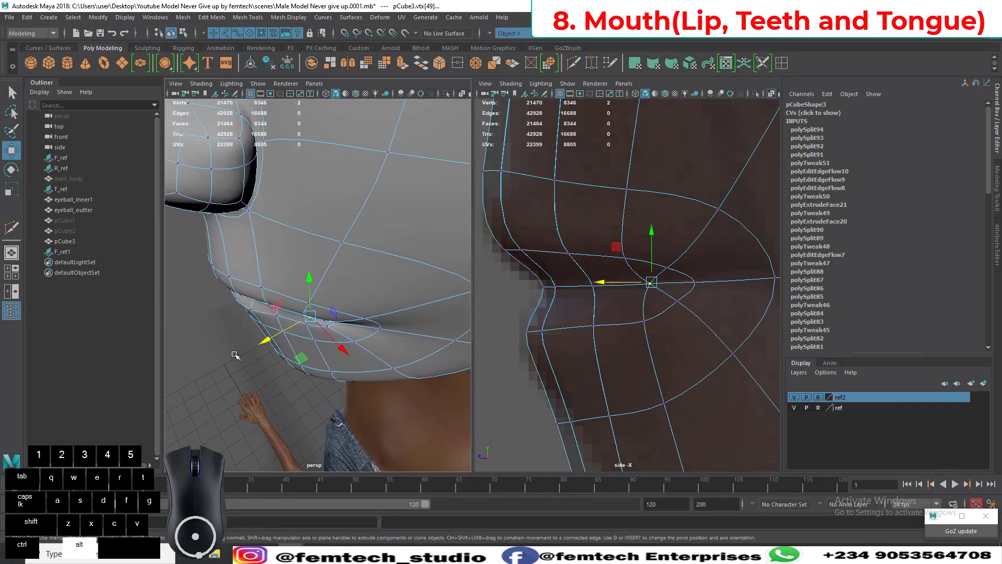
alt+drag(235, 355, 222, 311)
alt+right_drag(221, 312, 251, 367)
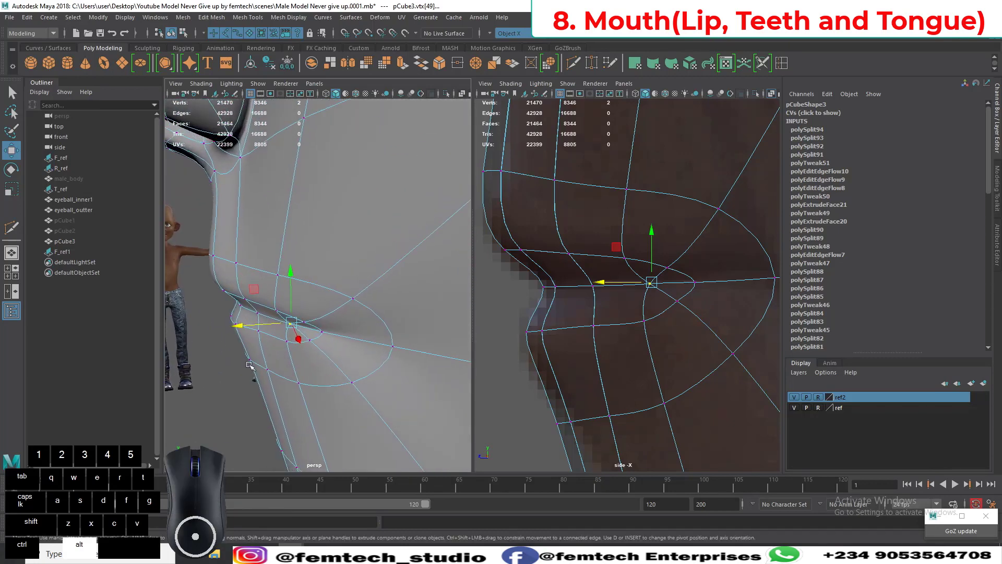
Step: Refine the lower-lip loop in the side view by moving its vertices beside the centre slightly forward
mouse_move(510, 322)
mouse_down()
mouse_move(561, 345)
mouse_move(500, 333)
mouse_up()
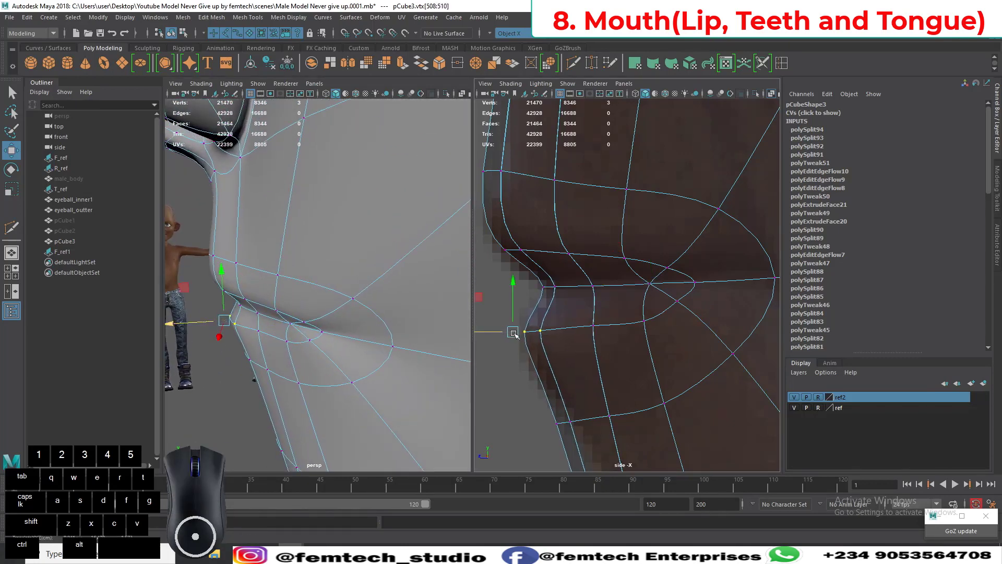
click(589, 327)
drag(574, 324, 557, 328)
alt+drag(614, 352, 614, 354)
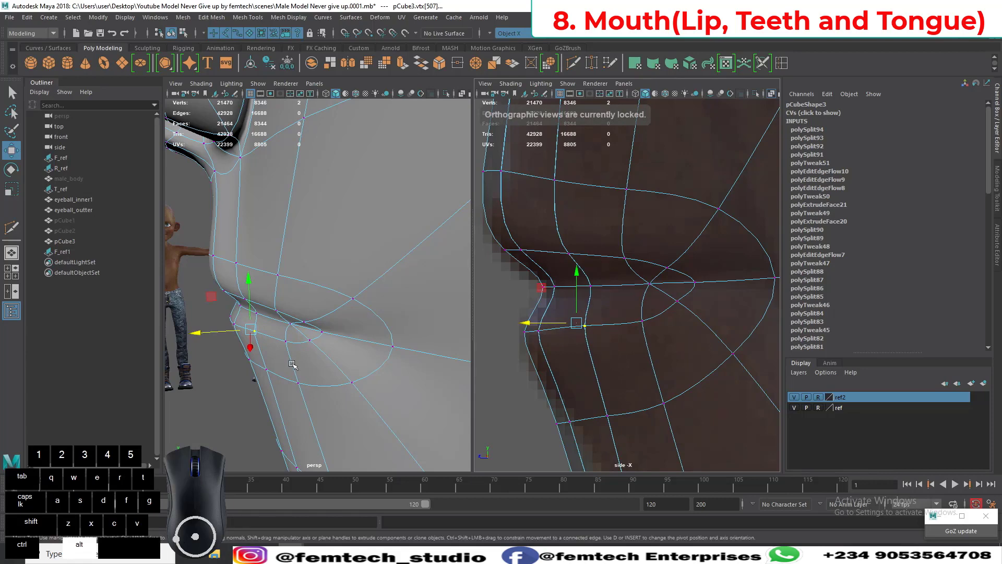
Step: Select all the faces between the upper and lower lip edges along the mouth line in the side view
alt+drag(294, 365, 317, 364)
alt+right_drag(317, 364, 287, 327)
alt+drag(287, 327, 303, 302)
alt+right_drag(304, 301, 284, 340)
alt+drag(284, 340, 339, 330)
alt+middle_drag(497, 312, 525, 328)
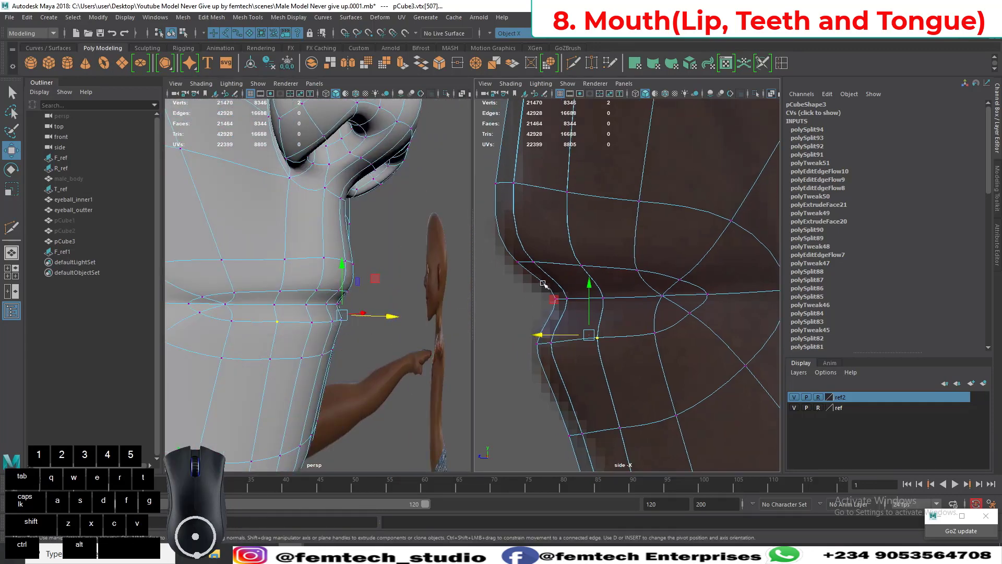
alt+middle_drag(580, 286, 575, 268)
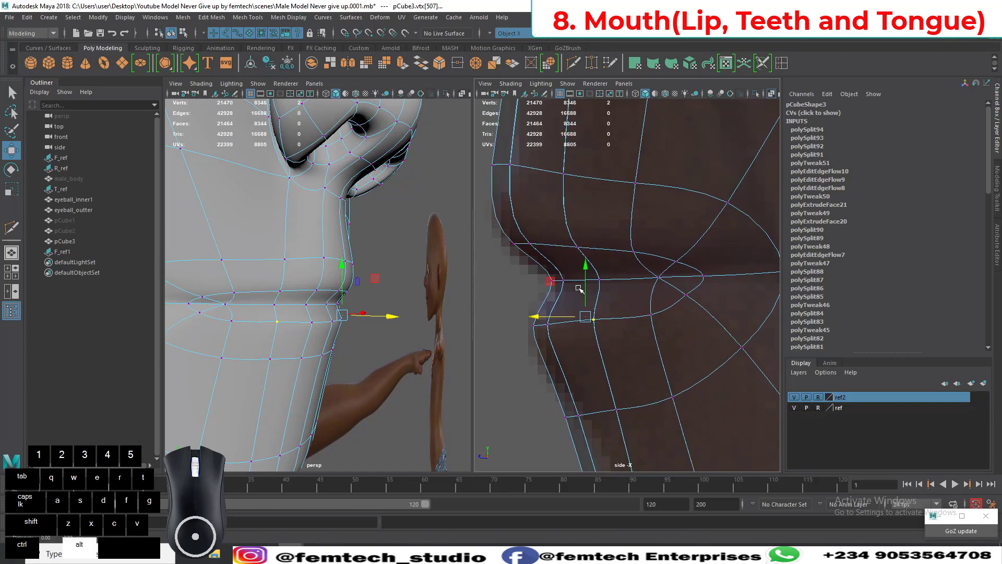
right_click(562, 256)
click(563, 282)
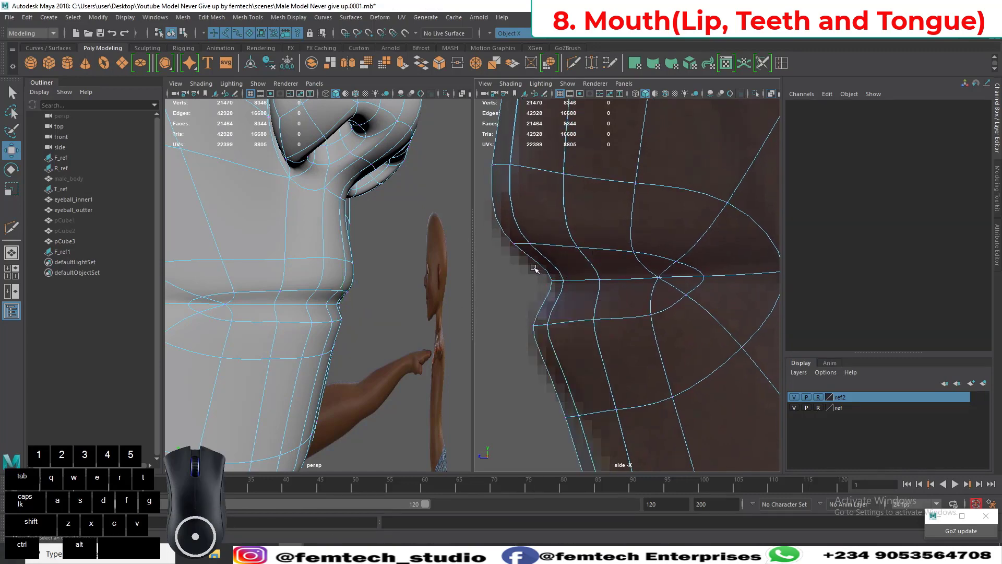
drag(533, 267, 577, 280)
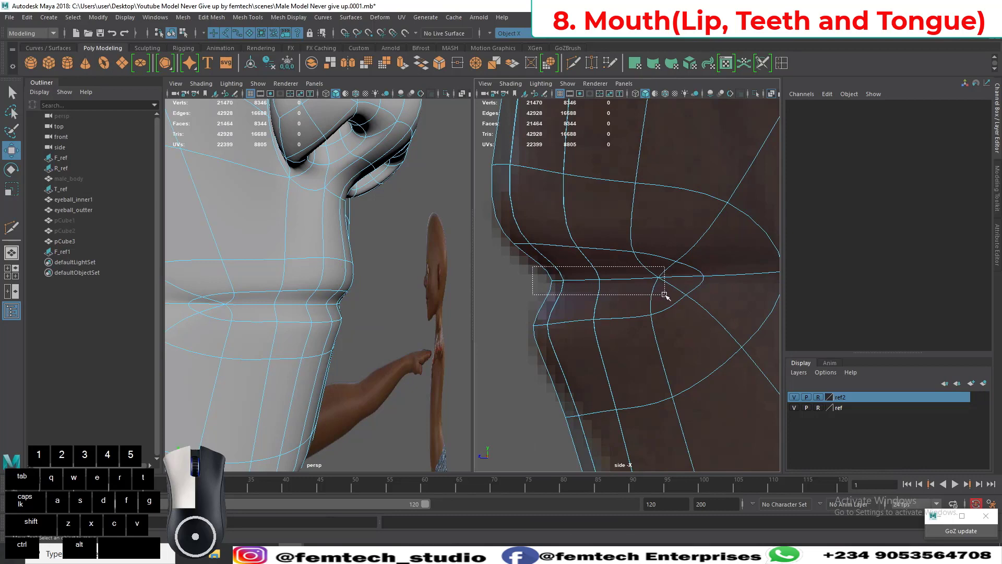
drag(665, 295, 666, 296)
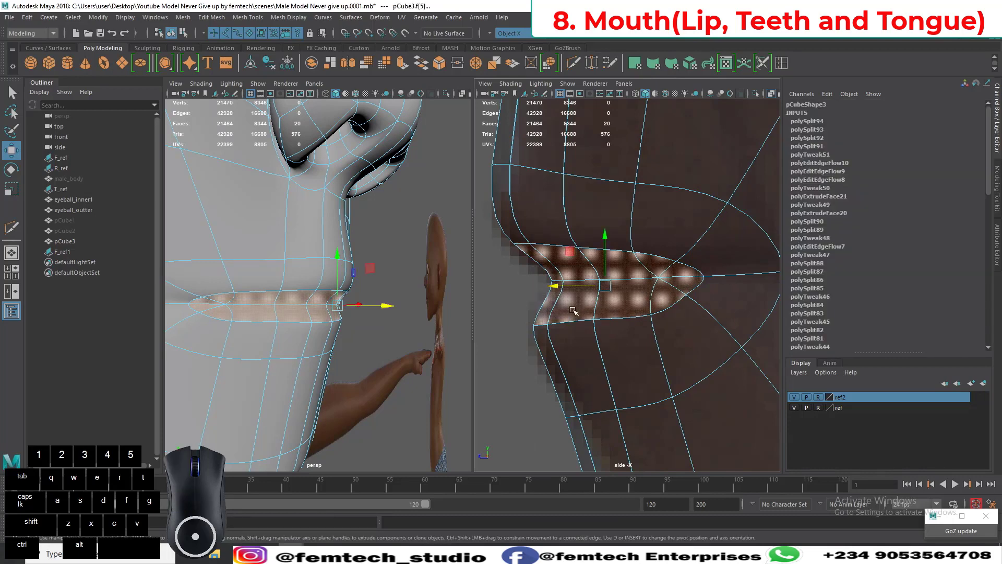
Step: Extrude the selected lip-line faces and move them back into the head to begin the mouth opening
alt+middle_drag(513, 324, 511, 298)
alt+right_drag(537, 317, 553, 369)
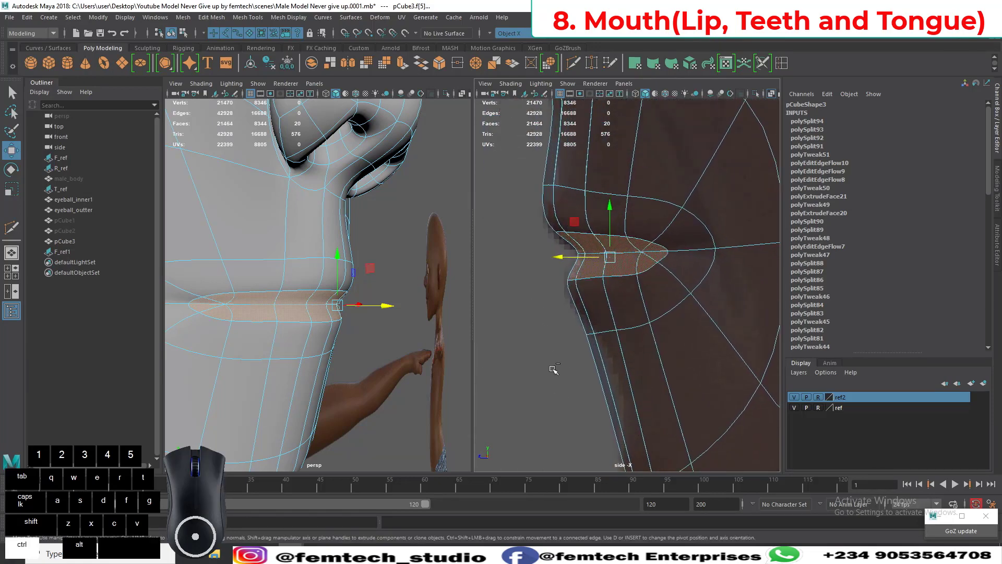
key(ctrl+e)
key(w)
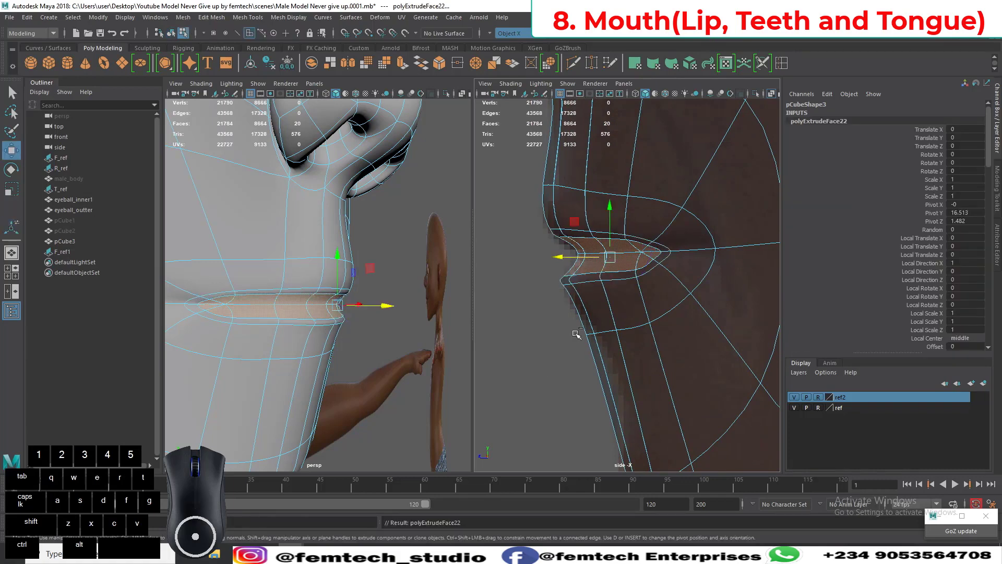
drag(564, 257, 609, 261)
Step: Examine the recessed mouth opening and its corner from several angles in the perspective view
alt+right_drag(233, 385, 206, 382)
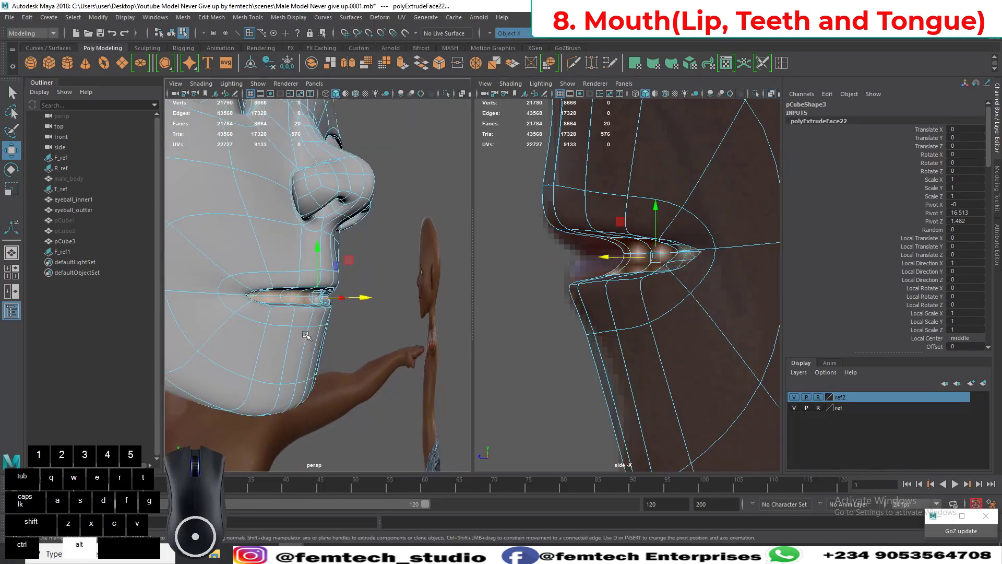
alt+drag(250, 376, 180, 366)
alt+right_drag(209, 360, 266, 363)
mouse_move(267, 364)
alt+mouse_down()
mouse_move(217, 353)
mouse_move(252, 367)
alt+mouse_up()
alt+right_drag(239, 367, 261, 367)
alt+drag(256, 367, 240, 334)
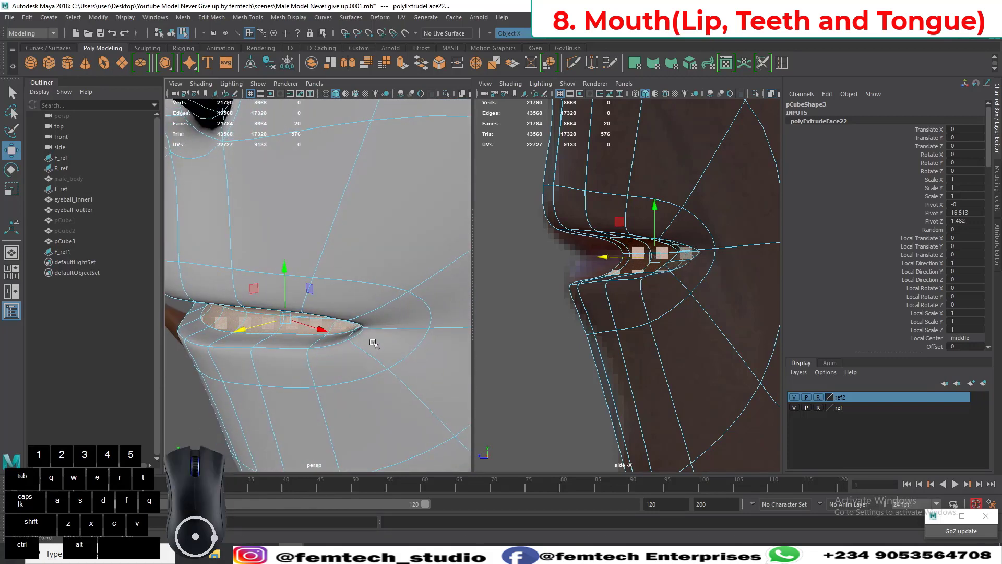
alt+right_drag(563, 296, 568, 324)
alt+middle_drag(568, 325, 566, 349)
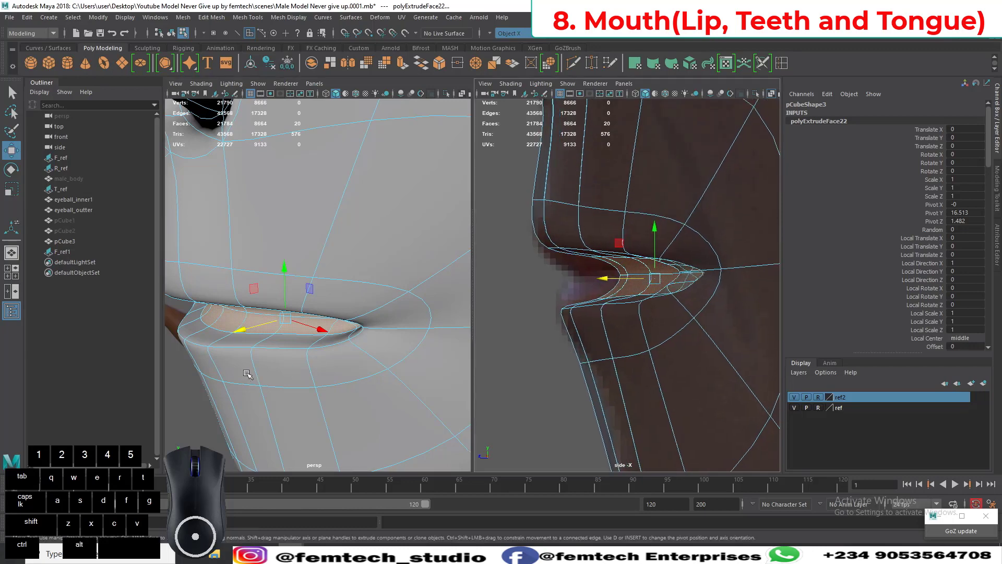
alt+drag(247, 373, 323, 340)
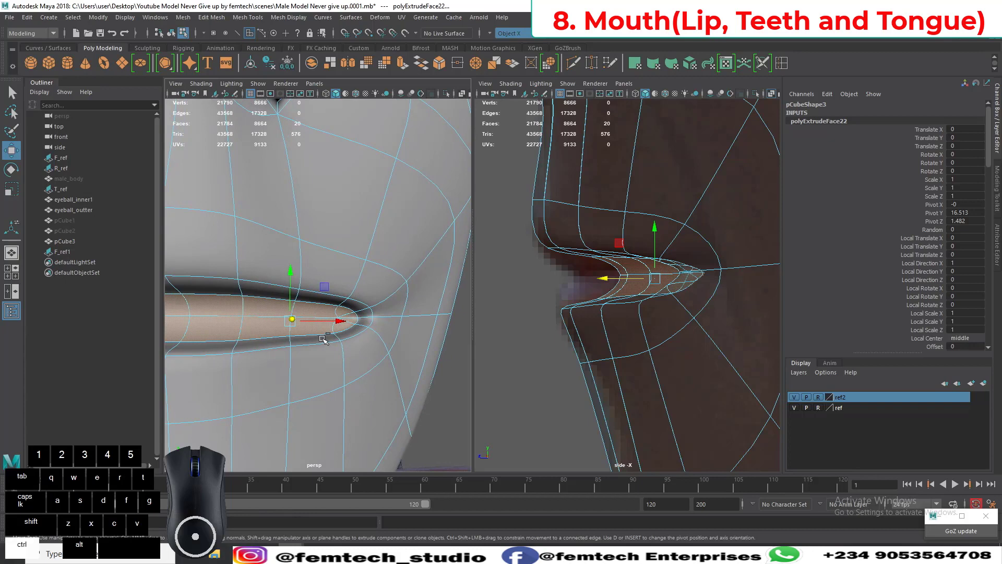
Step: Extrude the recessed mouth faces again and push them deeper into the head
key(ctrl+e)
key(w)
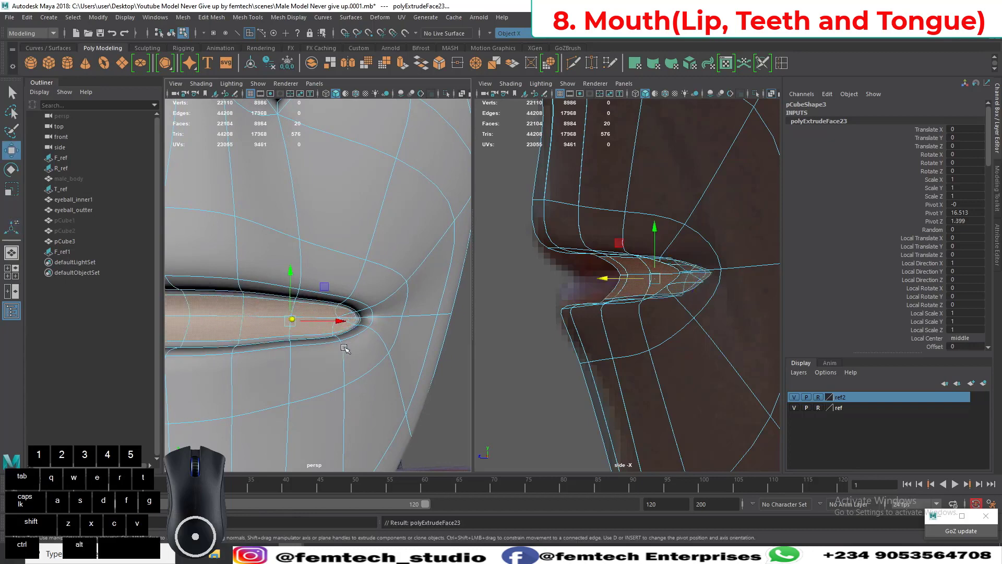
alt+drag(341, 352, 293, 350)
alt+right_drag(292, 350, 298, 362)
alt+drag(298, 362, 299, 377)
alt+right_drag(300, 377, 274, 377)
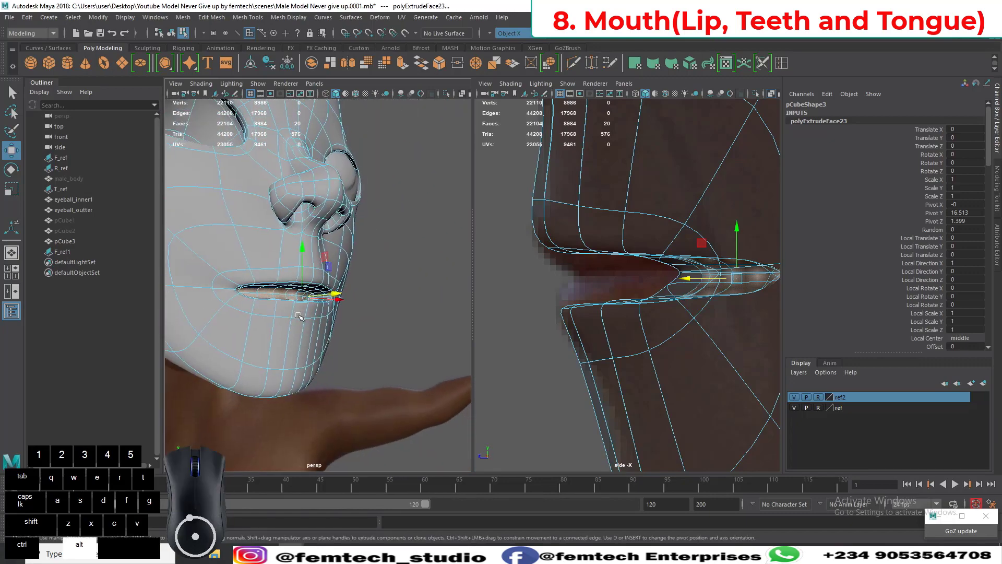
Step: Inspect the depth of the mouth cavity and the lip edges from the front, below and the side
alt+drag(273, 377, 251, 391)
alt+right_drag(251, 391, 267, 398)
alt+drag(267, 399, 242, 380)
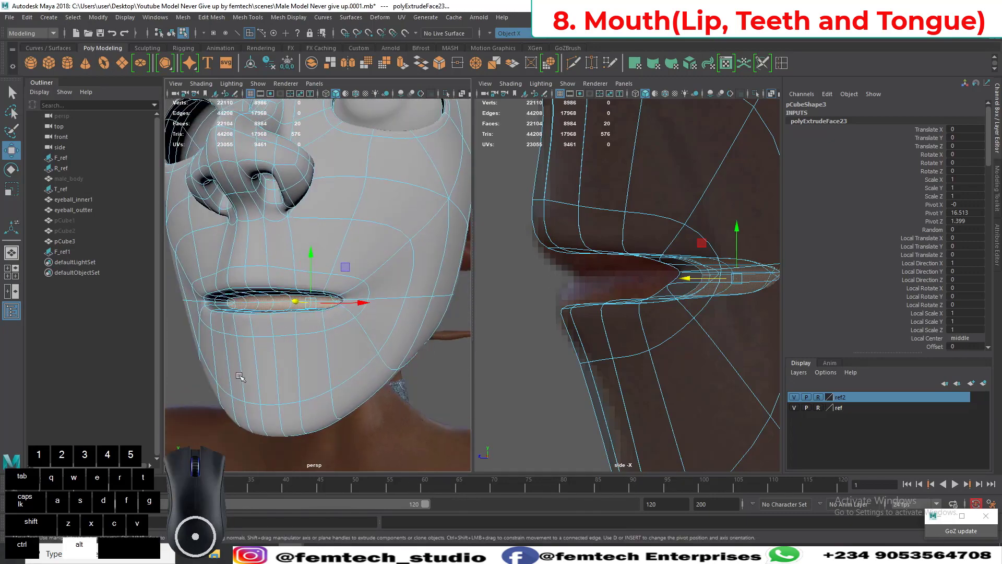
alt+right_drag(242, 380, 275, 380)
alt+drag(275, 380, 269, 380)
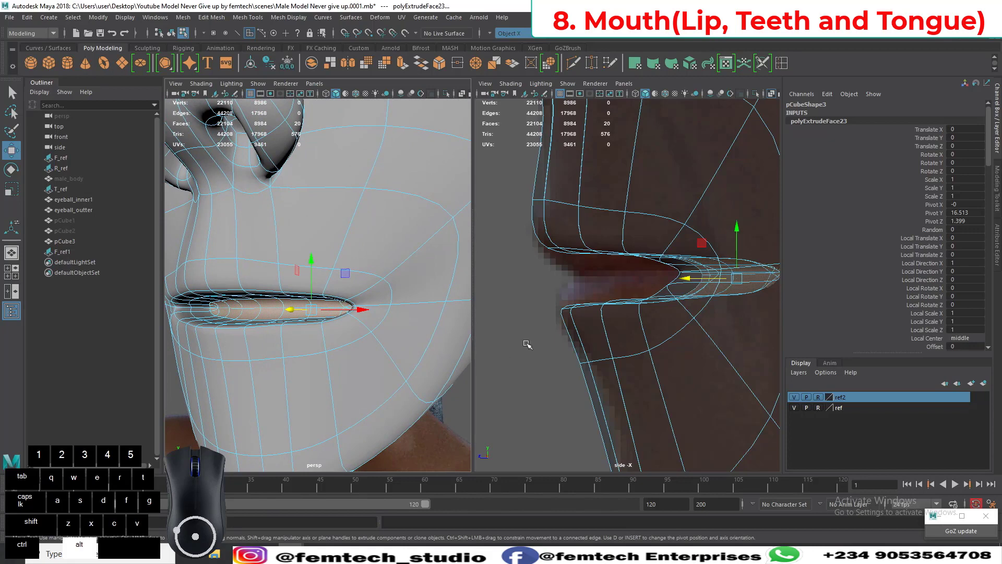
alt+drag(196, 339, 220, 340)
alt+right_drag(219, 341, 270, 367)
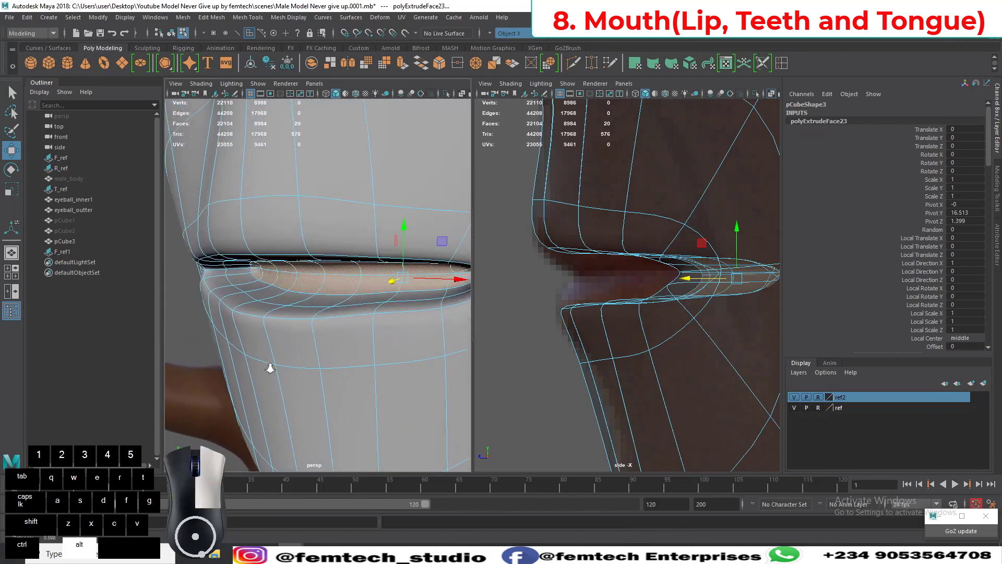
alt+drag(270, 367, 316, 356)
alt+right_drag(315, 356, 298, 345)
alt+drag(297, 345, 346, 358)
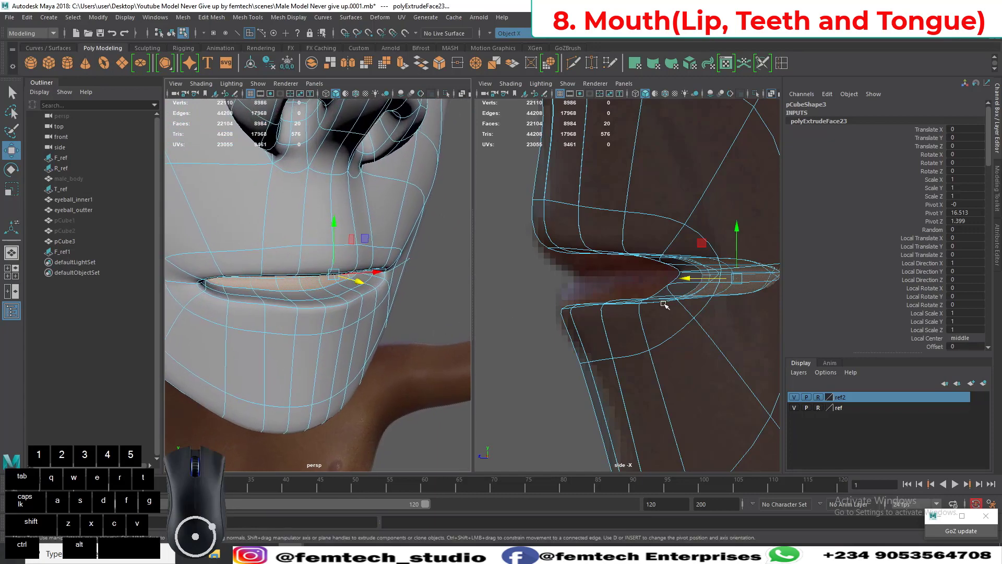
Step: Move the front vertices of the upper lip's lower edge down and slightly forward in the side view
click(550, 282)
alt+scroll(551, 284, up, 5)
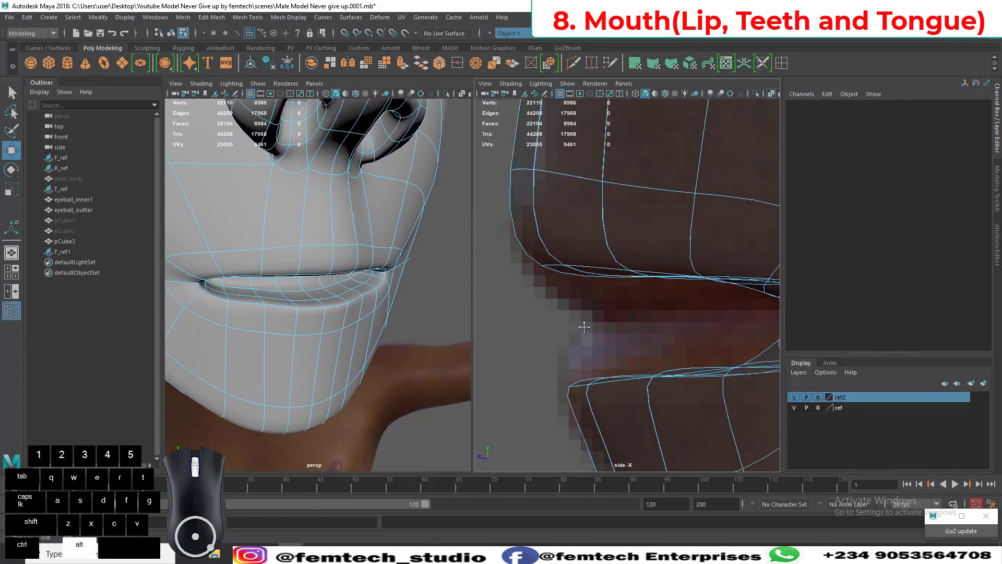
right_drag(575, 290, 517, 250)
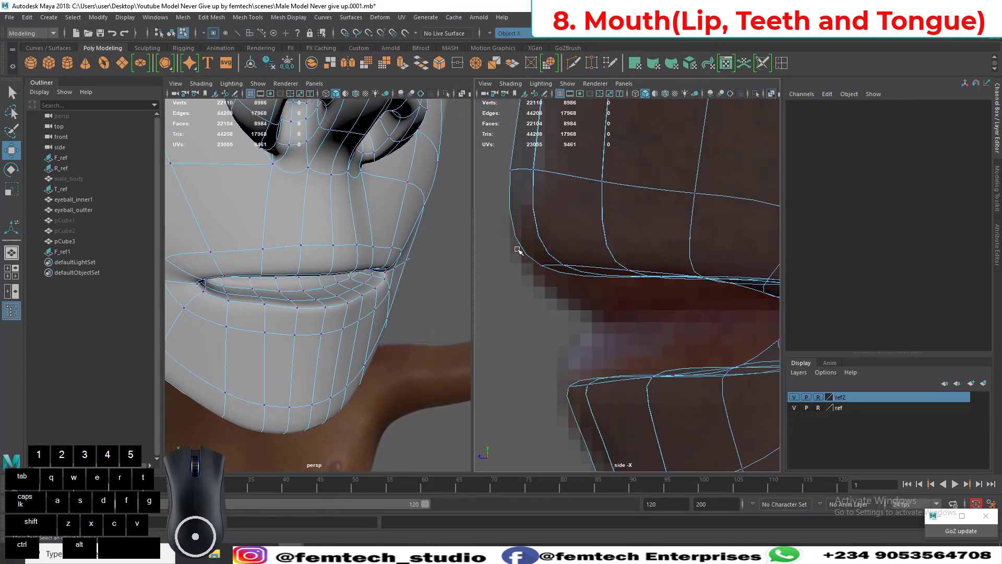
click(542, 277)
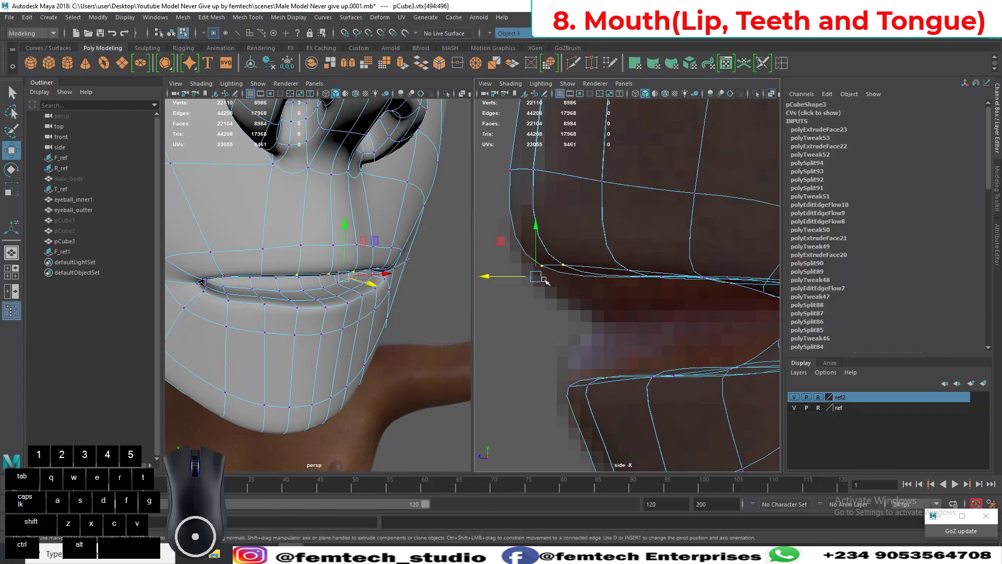
drag(542, 277, 526, 293)
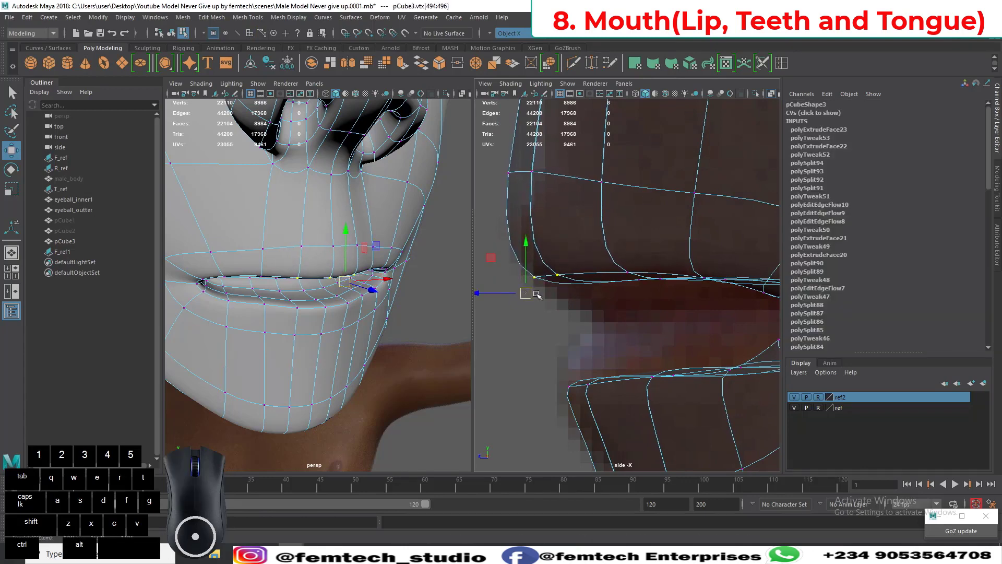
Step: Select the upper-lip edge vertices just behind the front ones and lower them slightly in the side view
alt+drag(379, 324, 255, 301)
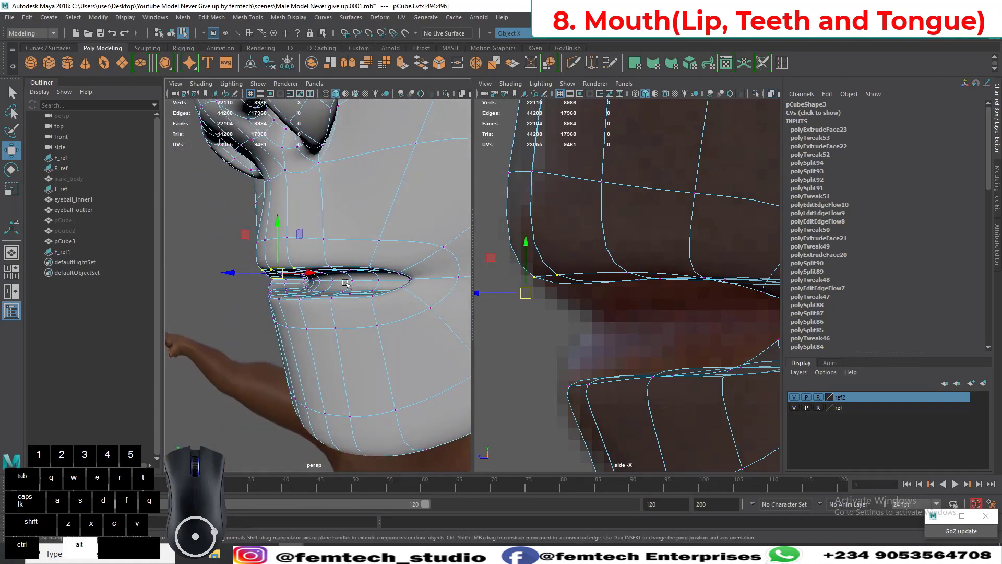
alt+drag(347, 284, 460, 320)
alt+right_drag(608, 338, 644, 346)
alt+click(633, 317)
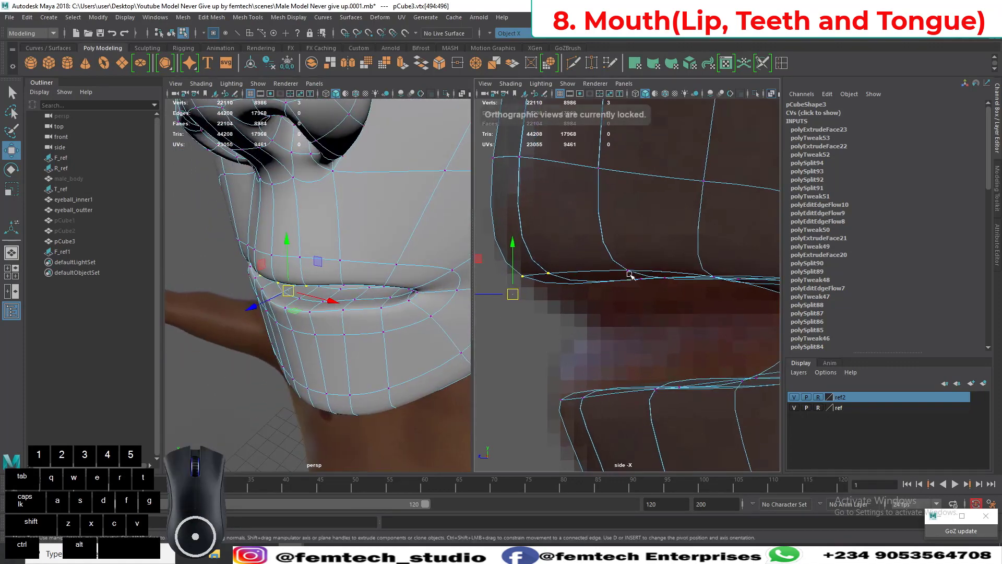
click(628, 270)
alt+drag(421, 342, 339, 263)
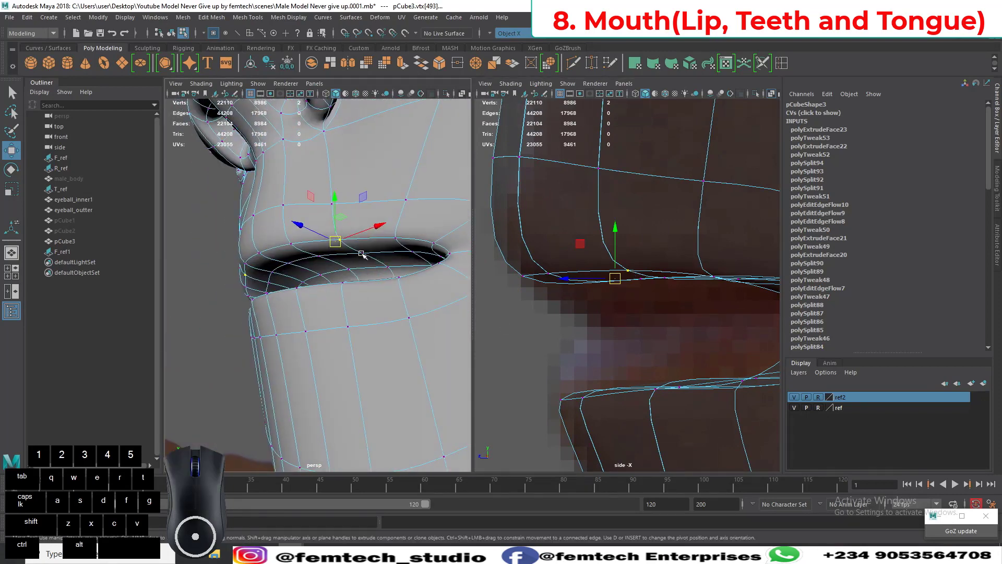
shift+click(362, 252)
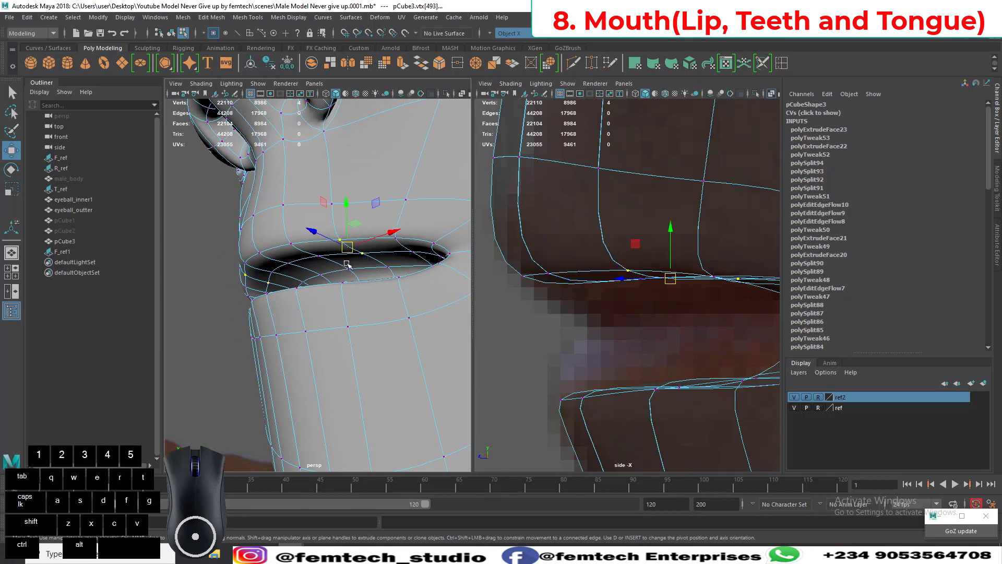
ctrl+click(360, 253)
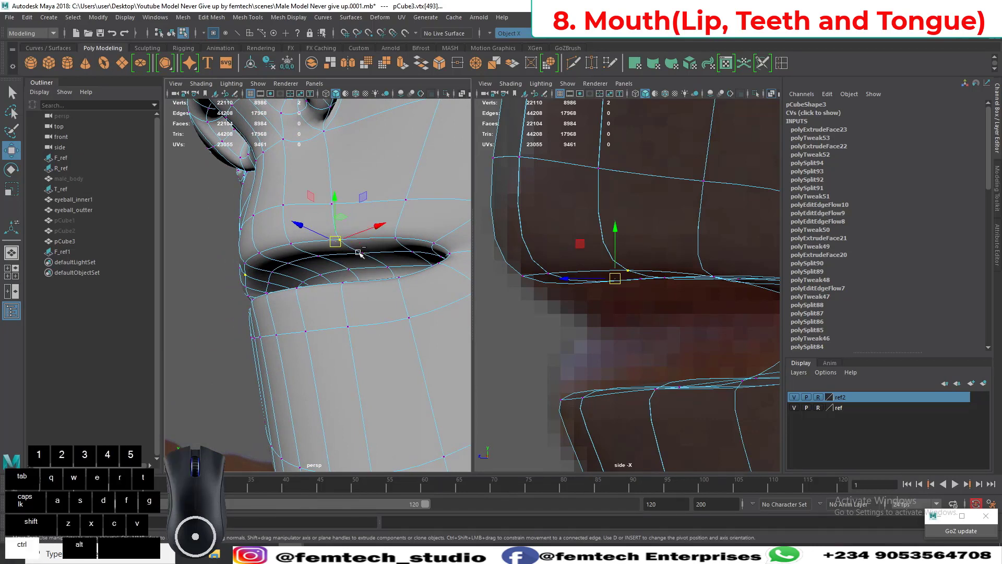
alt+click(667, 327)
drag(614, 279, 617, 292)
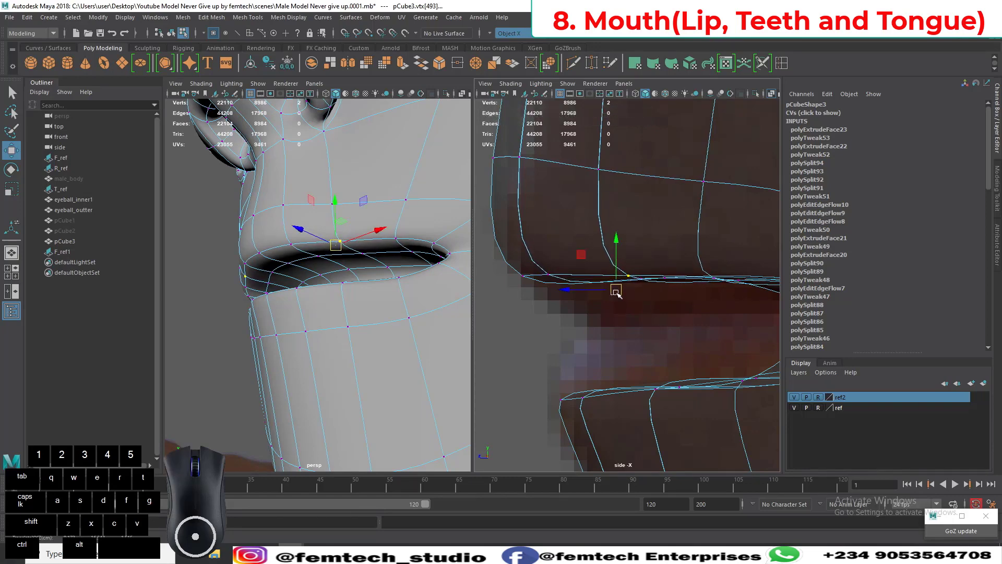
alt+middle_drag(600, 368, 606, 339)
alt+right_drag(602, 385, 605, 355)
scroll(604, 351, up, 4)
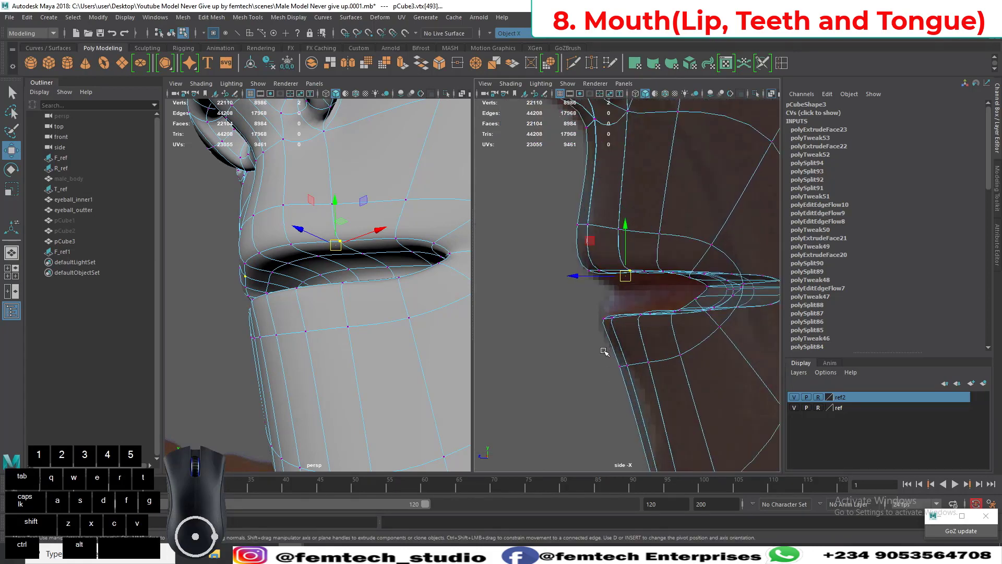
scroll(604, 349, down, 10)
scroll(604, 347, up, 5)
scroll(605, 347, up, 3)
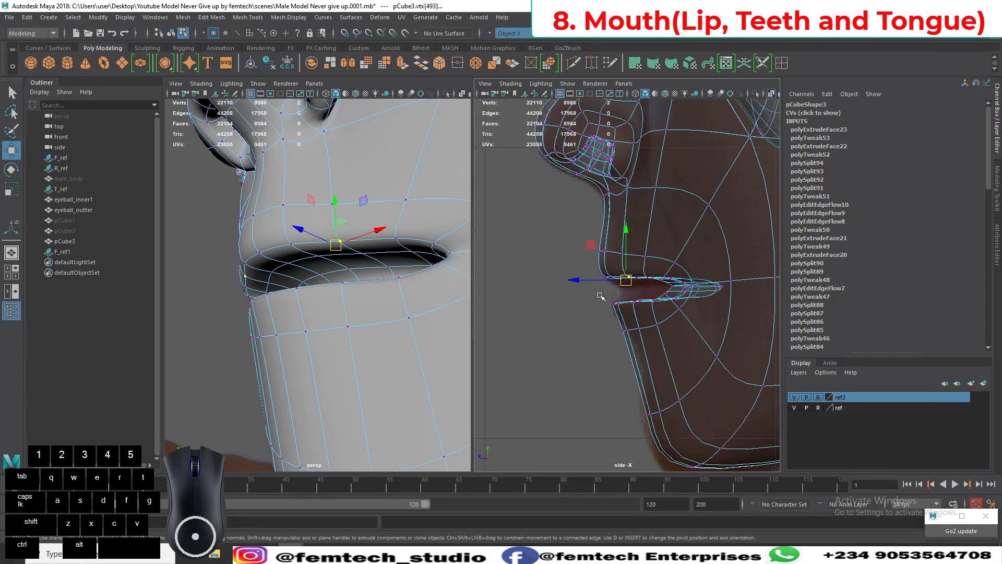
drag(599, 294, 612, 308)
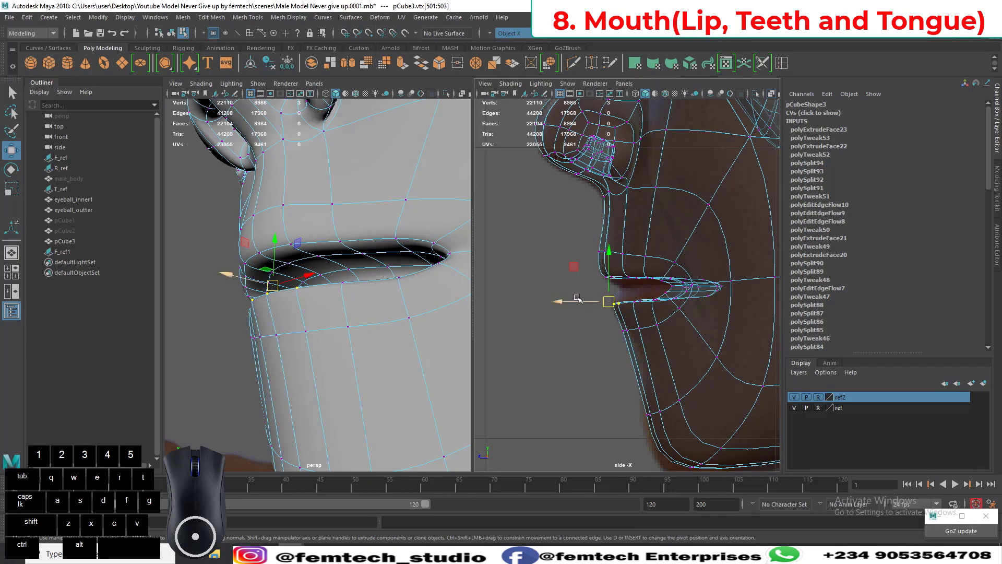
drag(578, 299, 631, 310)
key(ctrl+z)
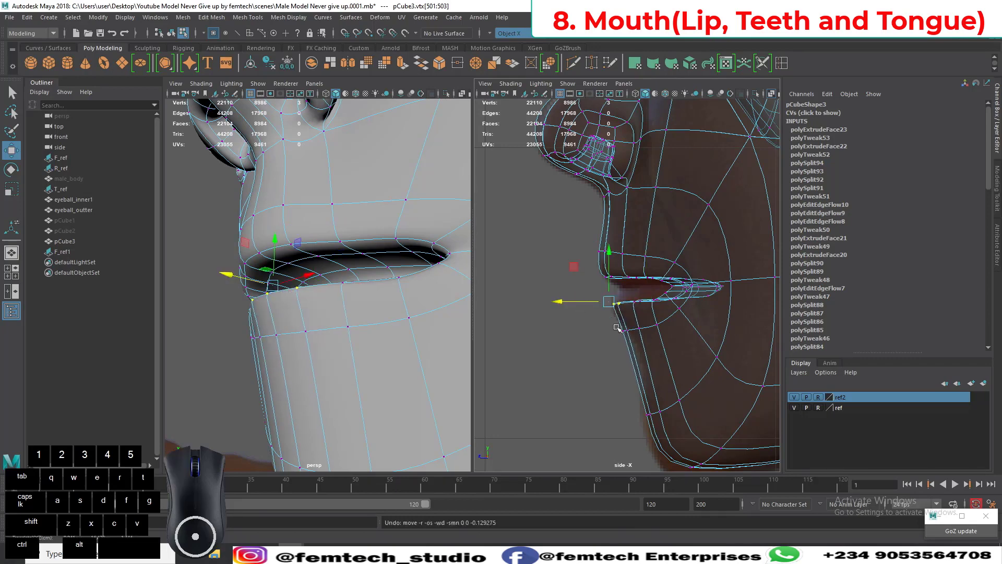
Step: Raise the front vertices of the lower lip's upper edge and adjust the neighbouring ones toward the mouth corner
click(597, 319)
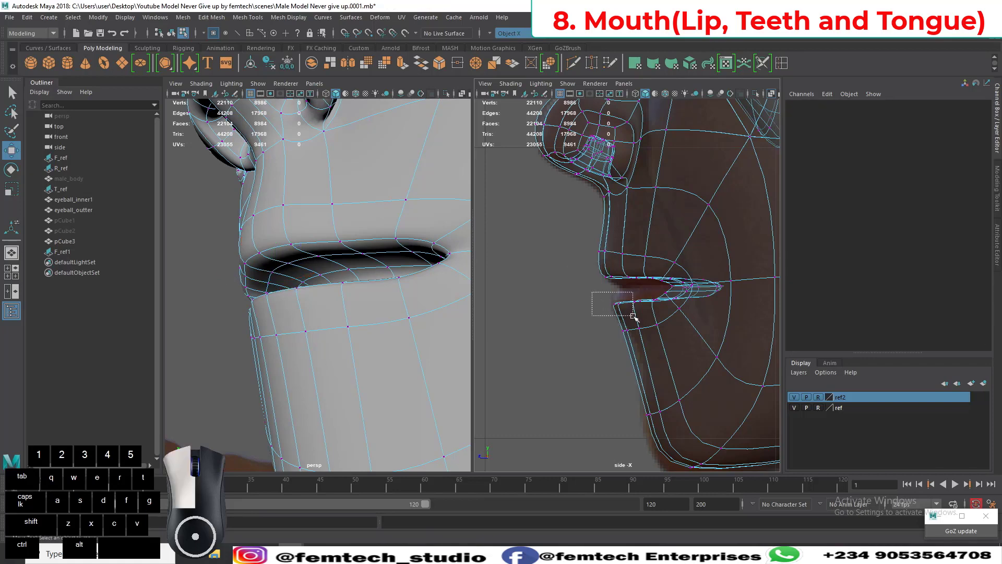
drag(643, 317, 623, 278)
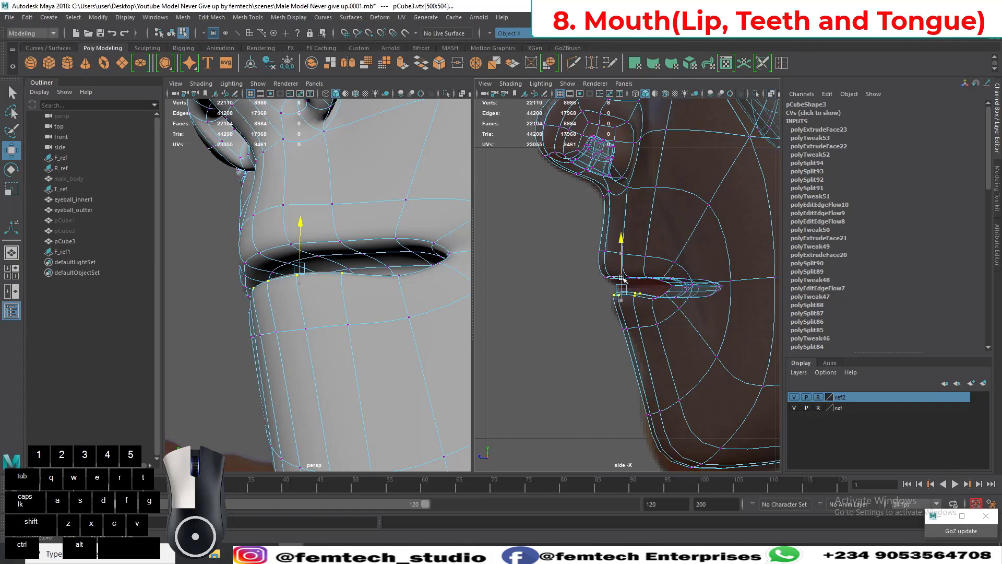
drag(623, 278, 682, 285)
scroll(650, 344, up, 3)
Step: Examine the narrowed gap between the lips and the overall mouth shape from several angles in the perspective view
alt+drag(273, 358, 347, 353)
alt+right_drag(346, 354, 258, 331)
alt+drag(272, 334, 303, 360)
alt+right_drag(302, 360, 319, 351)
alt+drag(319, 350, 302, 320)
alt+middle_drag(302, 320, 331, 360)
alt+drag(331, 360, 253, 367)
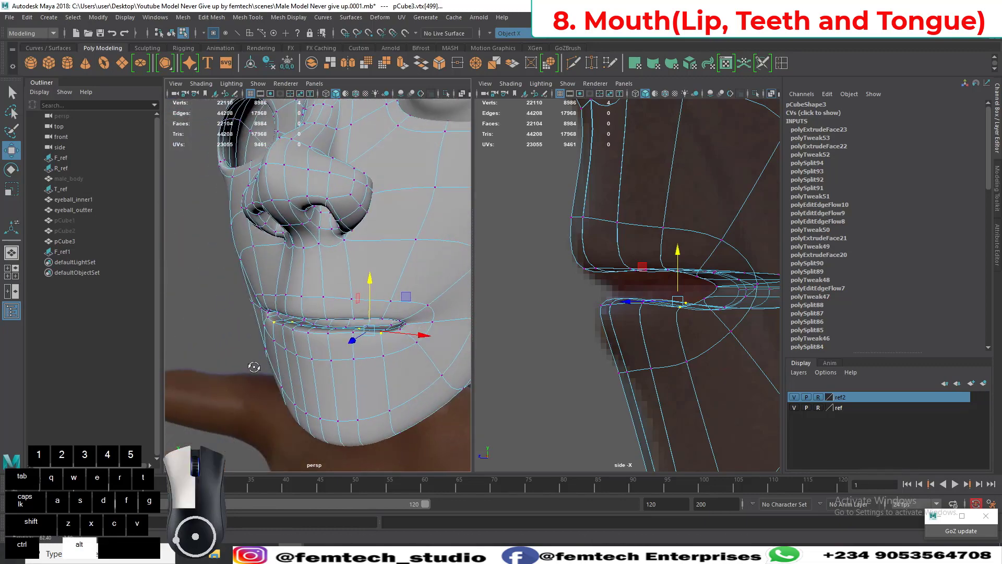
alt+right_drag(327, 342, 297, 334)
alt+drag(297, 334, 266, 344)
alt+right_drag(267, 345, 271, 384)
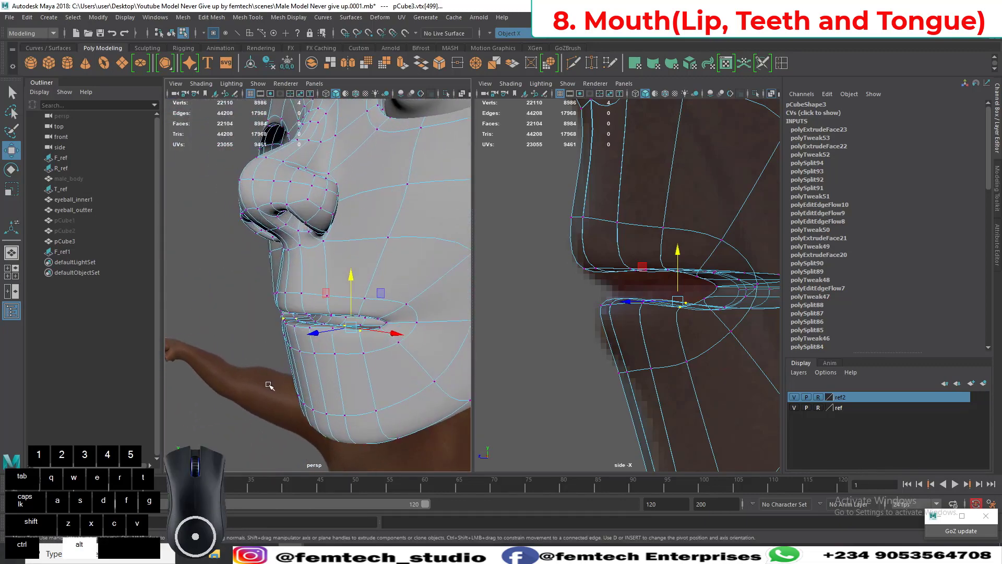
Step: Deselect the lower-lip vertices and inspect the mouth opening up close from the front and side
alt+drag(271, 383, 293, 358)
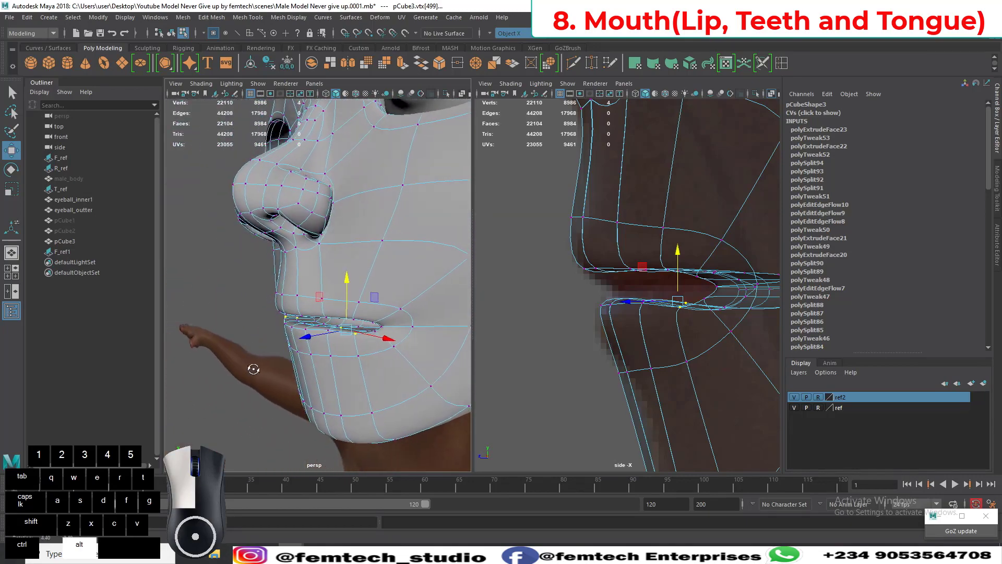
alt+drag(253, 362, 321, 347)
click(210, 330)
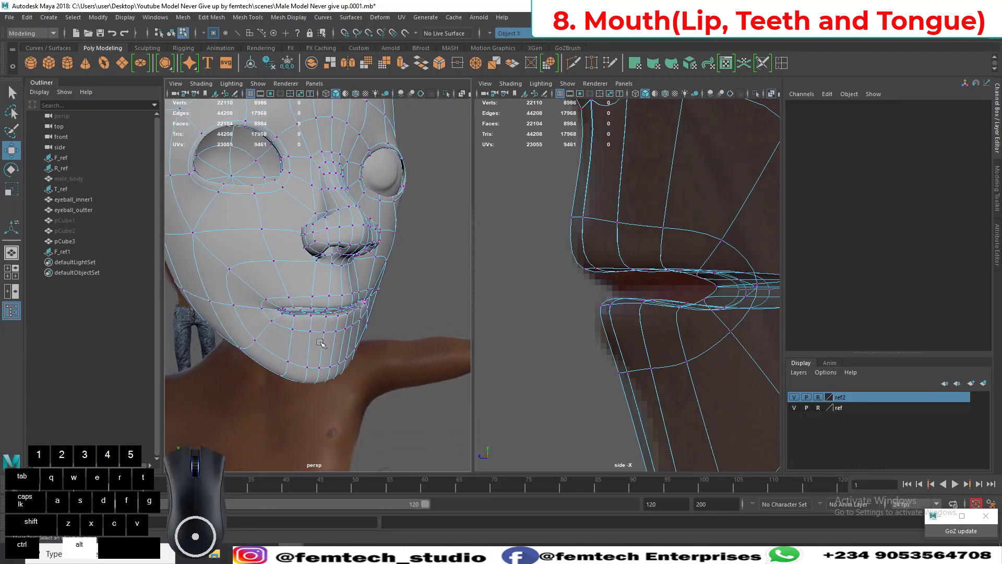
alt+middle_drag(646, 320, 571, 318)
alt+scroll(571, 319, up, 2)
alt+drag(342, 339, 282, 316)
alt+scroll(311, 322, up, 4)
alt+scroll(293, 372, up, 5)
alt+scroll(267, 370, down, 5)
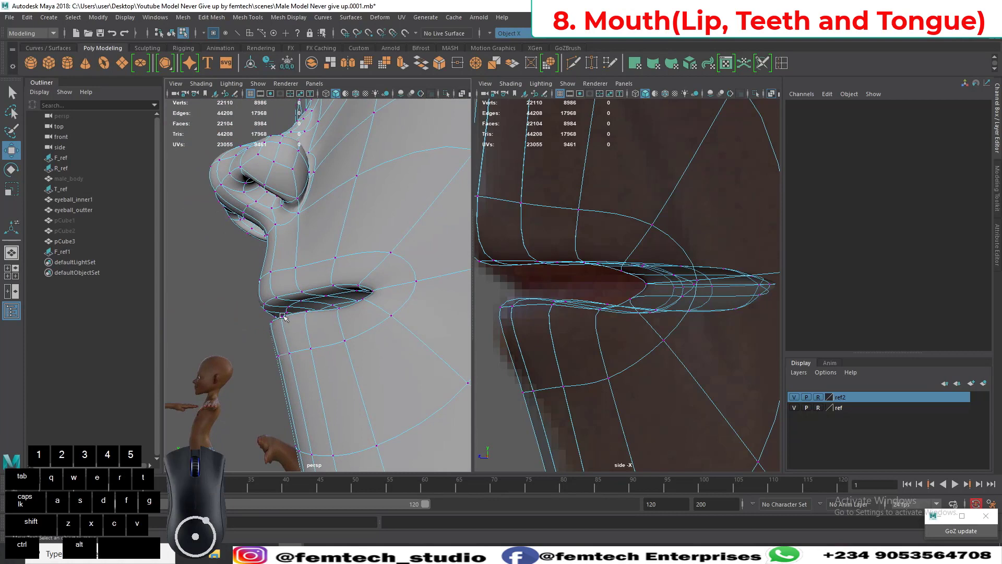
Step: Insert an edge loop just inside the lip edges, all around the mouth opening, with the Multi-Cut tool
click(573, 63)
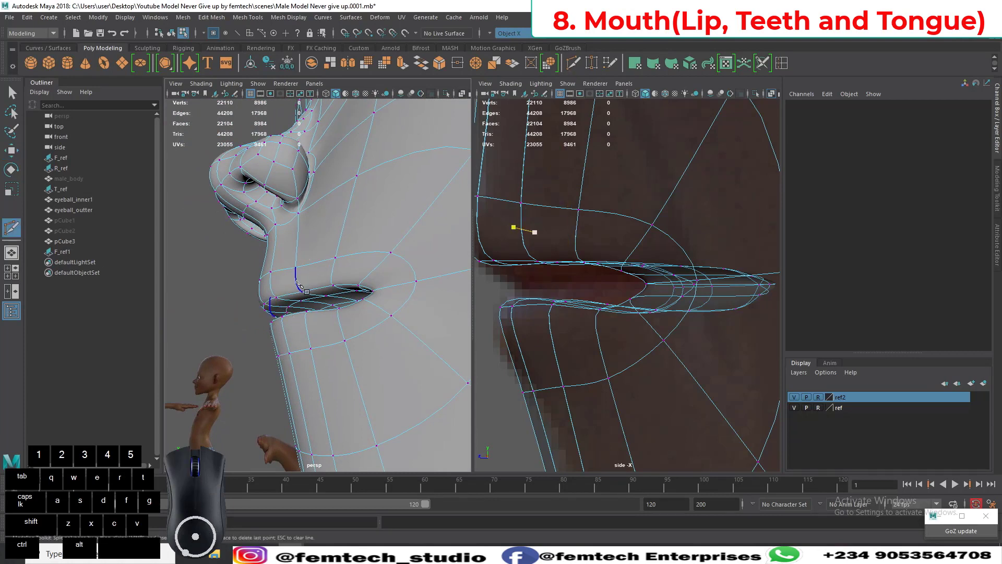
key(ctrl)
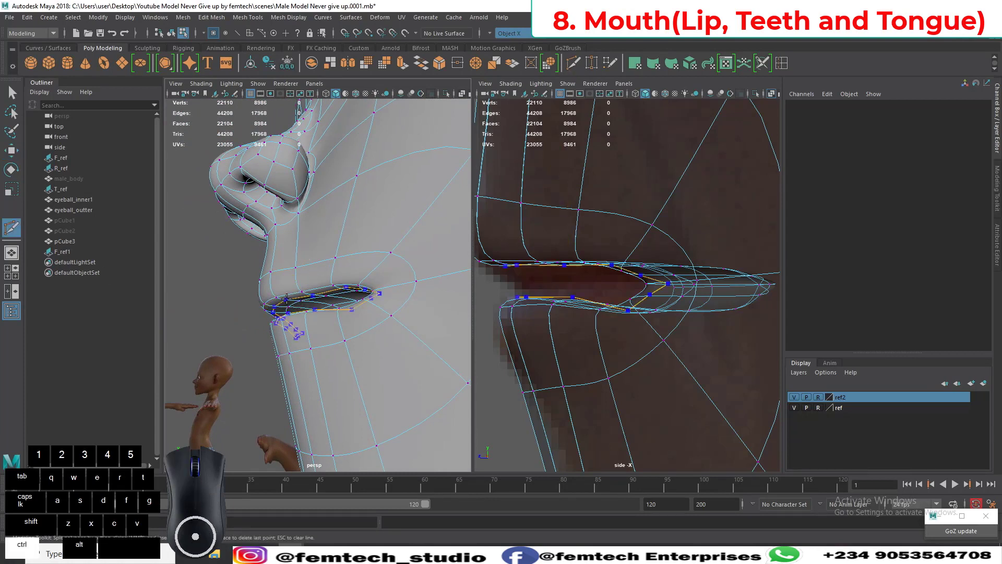
ctrl+click(287, 296)
double_click(573, 61)
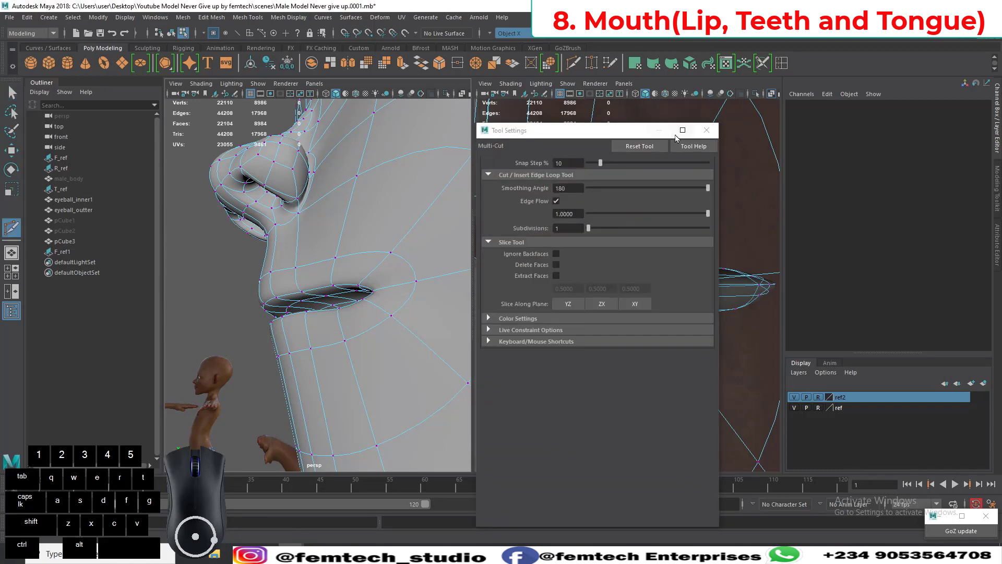
click(707, 130)
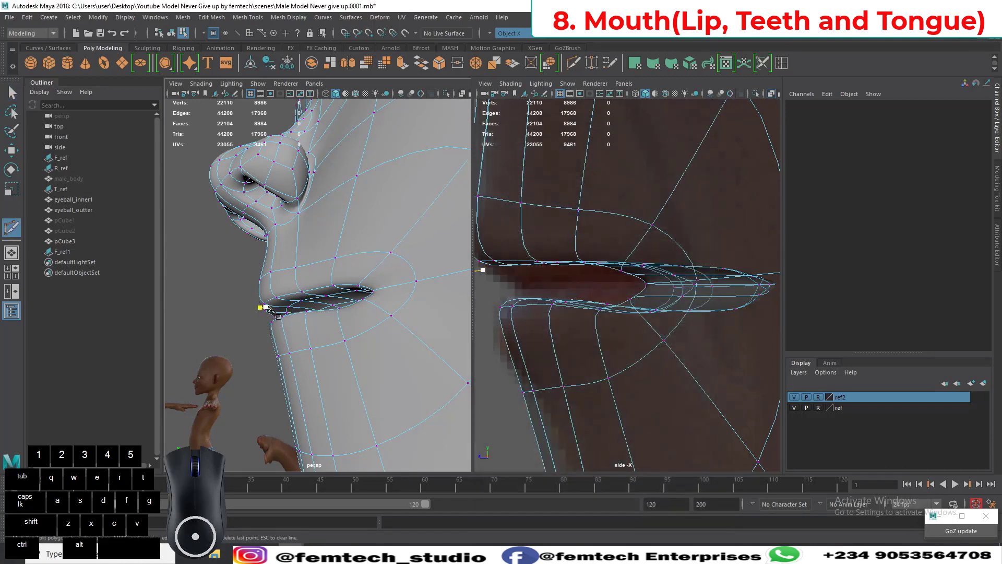
key(ctrl)
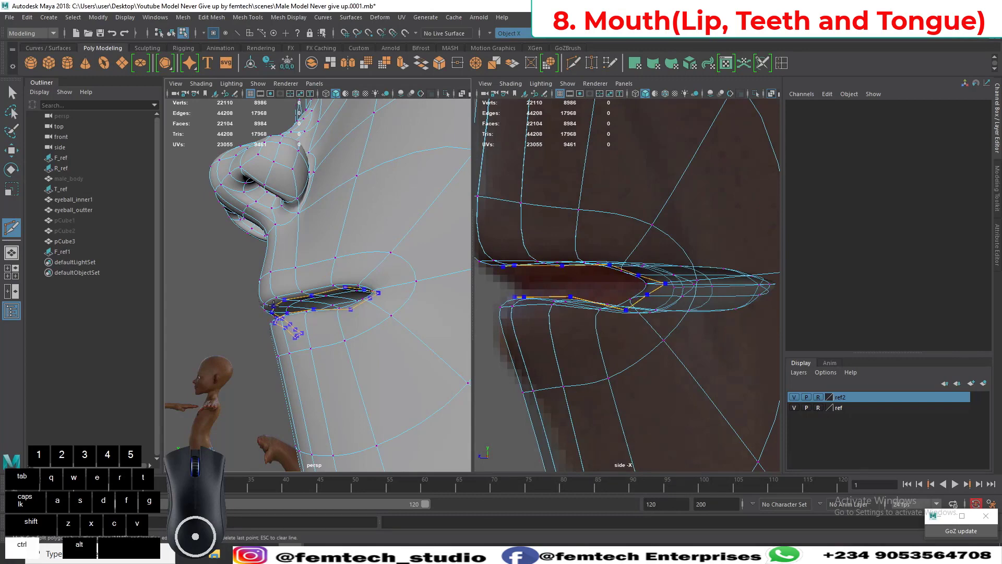
key(shift)
ctrl+shift+click(273, 304)
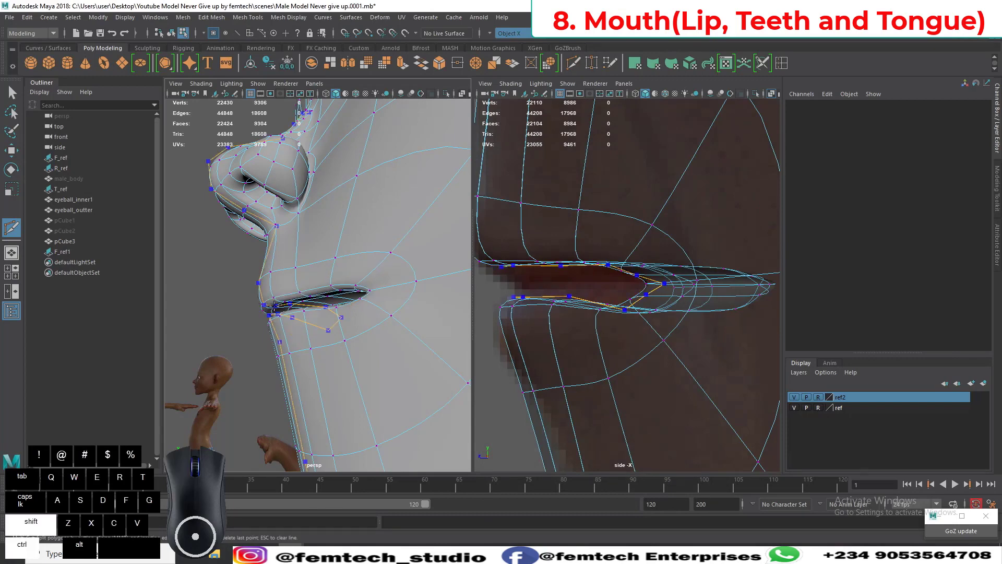
Step: Select the new edge loop inside the mouth opening and scale it down vertically to bring the lips closer together
mouse_move(244, 321)
alt+mouse_down()
mouse_move(228, 330)
mouse_move(242, 333)
alt+mouse_up()
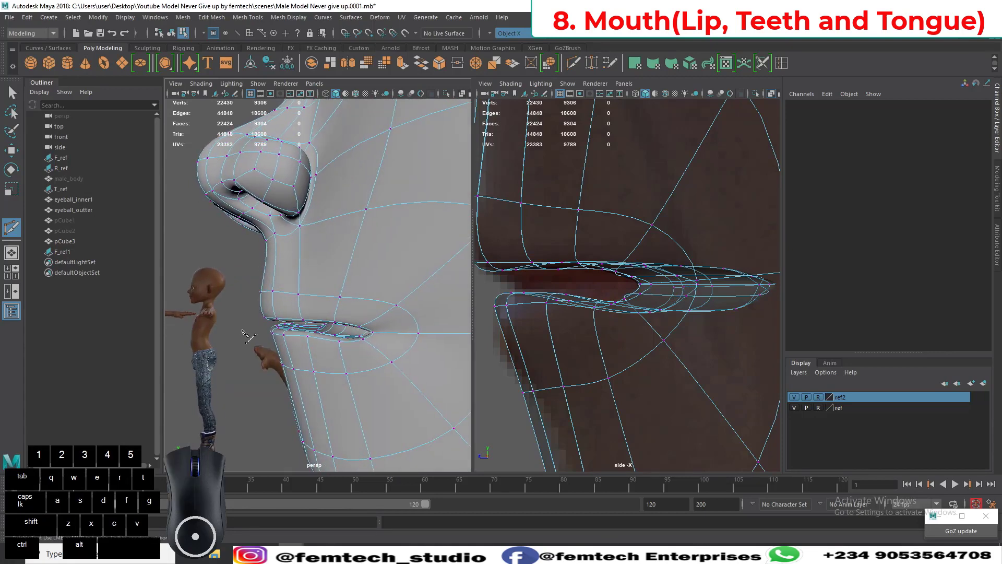
key(q)
alt+right_drag(267, 327, 271, 372)
alt+drag(268, 356, 269, 347)
right_drag(270, 347, 274, 225)
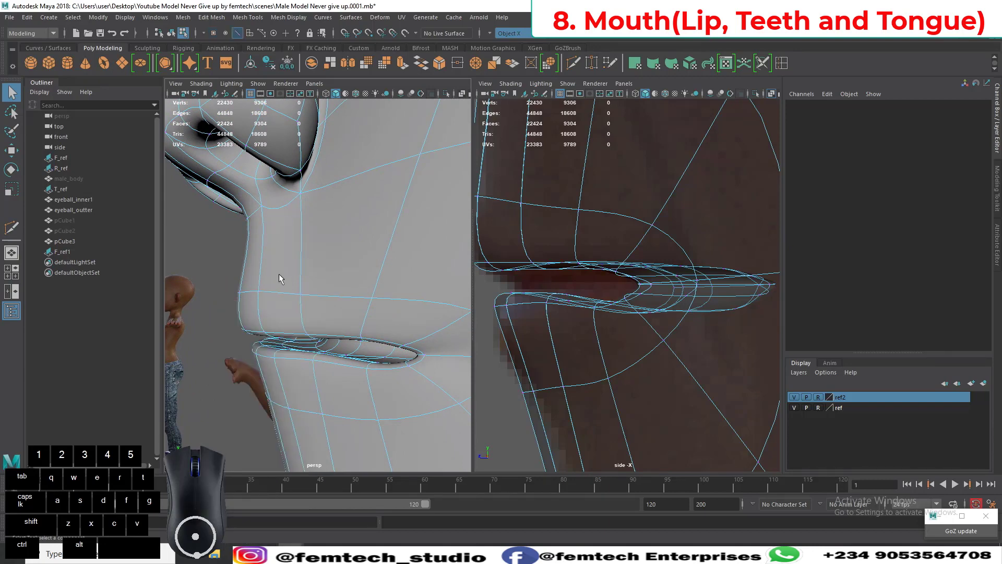
double_click(270, 351)
alt+drag(255, 364, 287, 360)
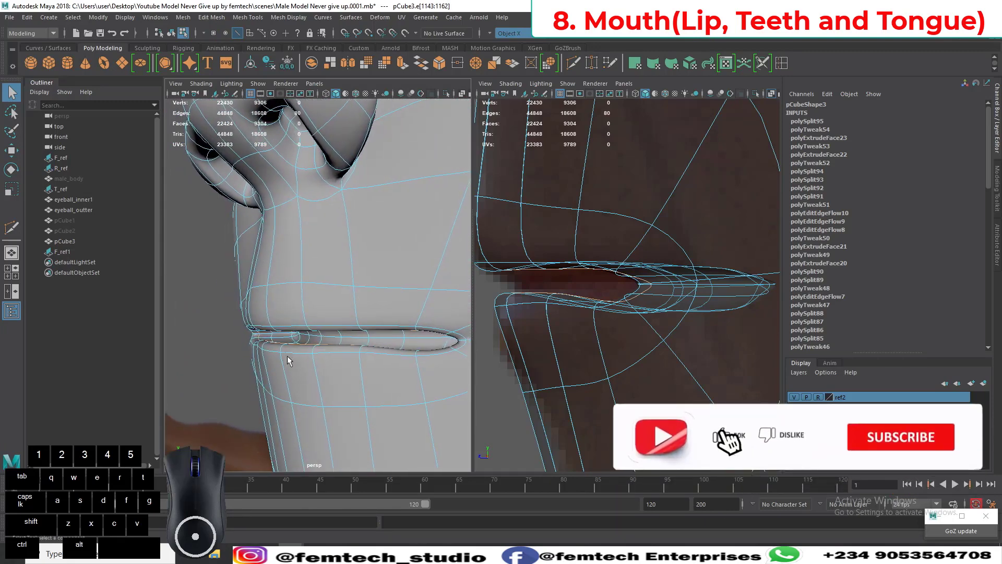
key(r)
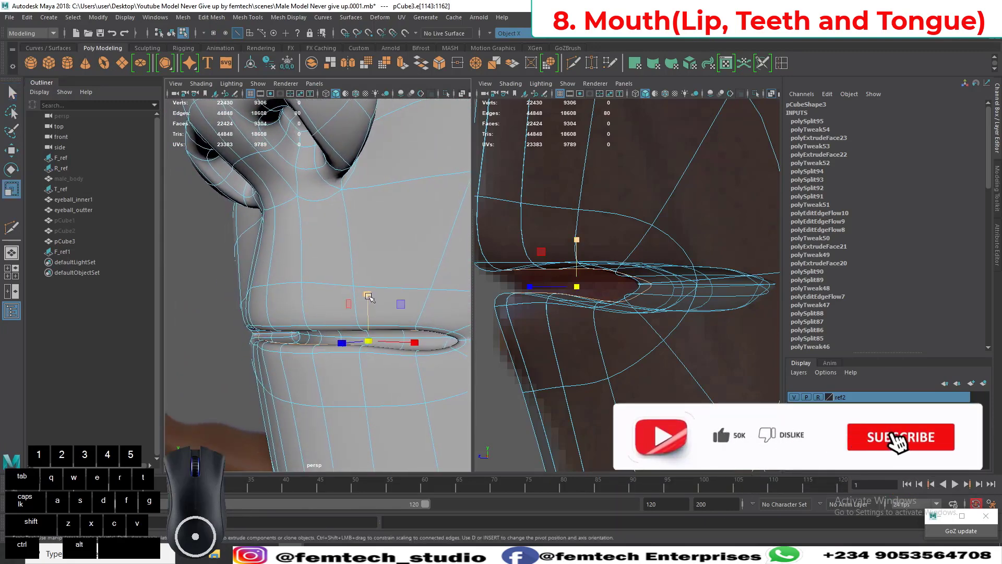
drag(369, 296, 335, 359)
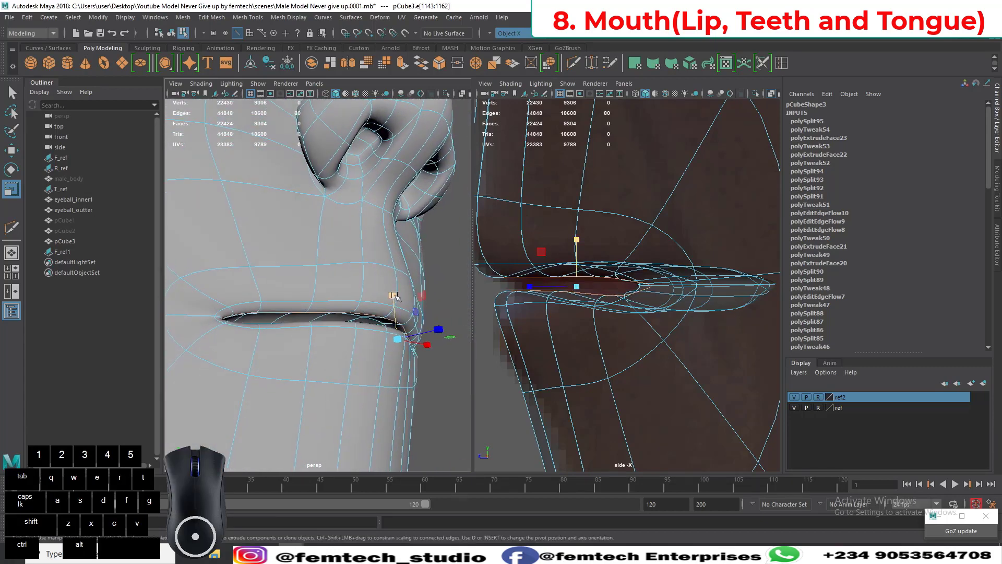
drag(396, 296, 395, 300)
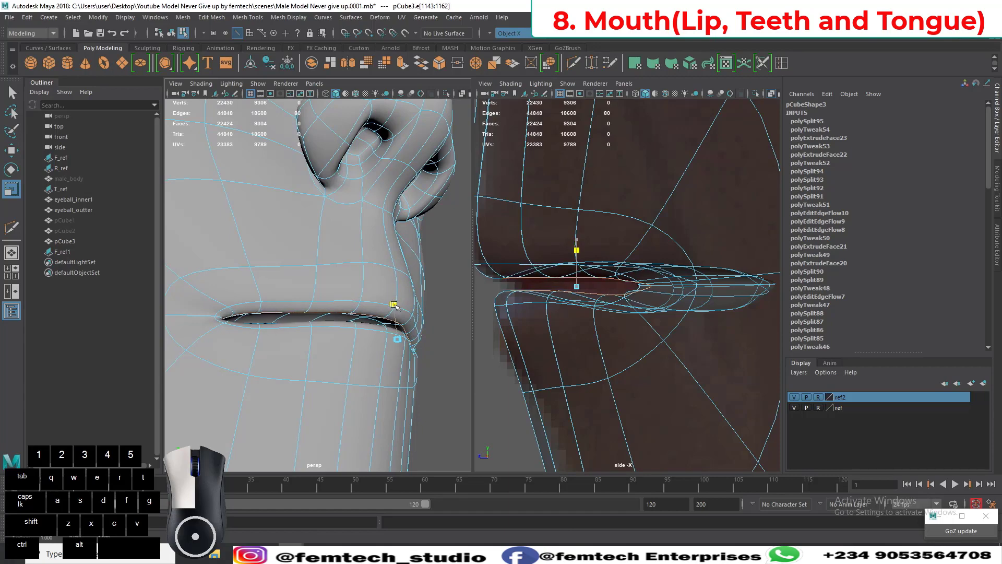
Step: Return the head mesh to object mode and clear the selection
alt+drag(297, 345, 252, 368)
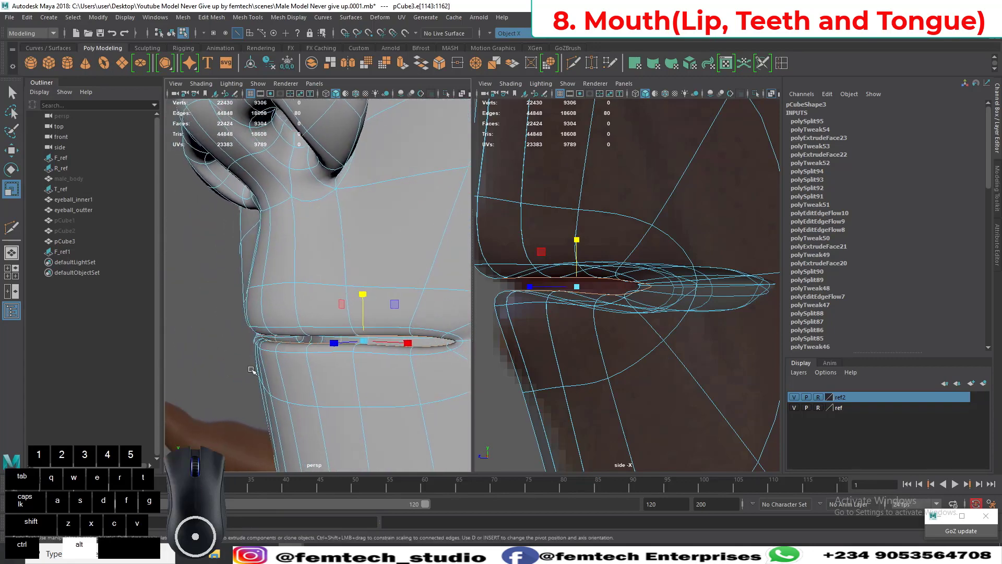
alt+right_drag(253, 368, 309, 228)
click(249, 311)
click(235, 277)
Step: Examine the narrowed mouth and lip shape on the whole head from the front, both sides and a distance
alt+drag(274, 310, 347, 319)
alt+right_drag(348, 319, 326, 380)
alt+drag(327, 380, 217, 343)
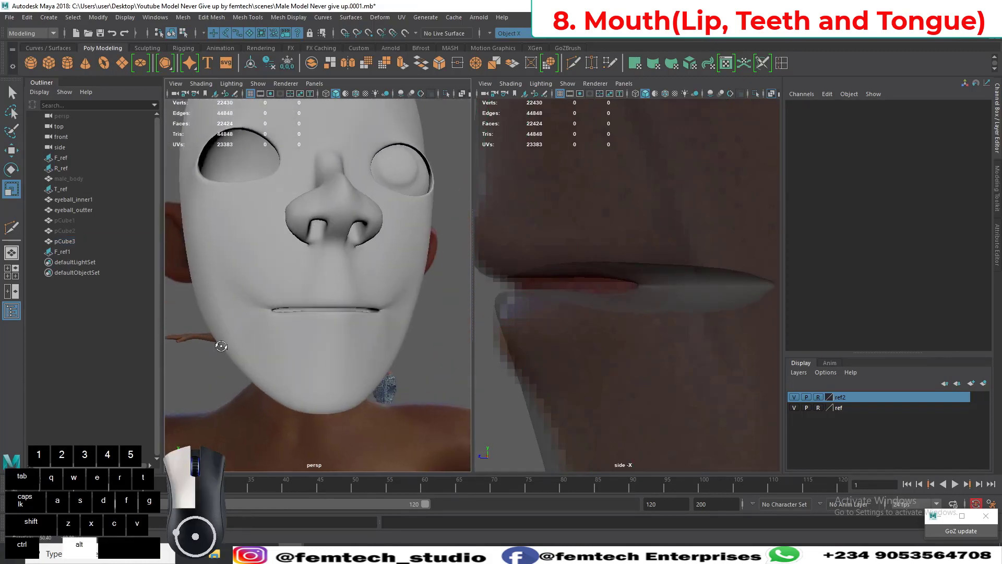
alt+right_drag(217, 343, 328, 373)
alt+drag(328, 373, 297, 349)
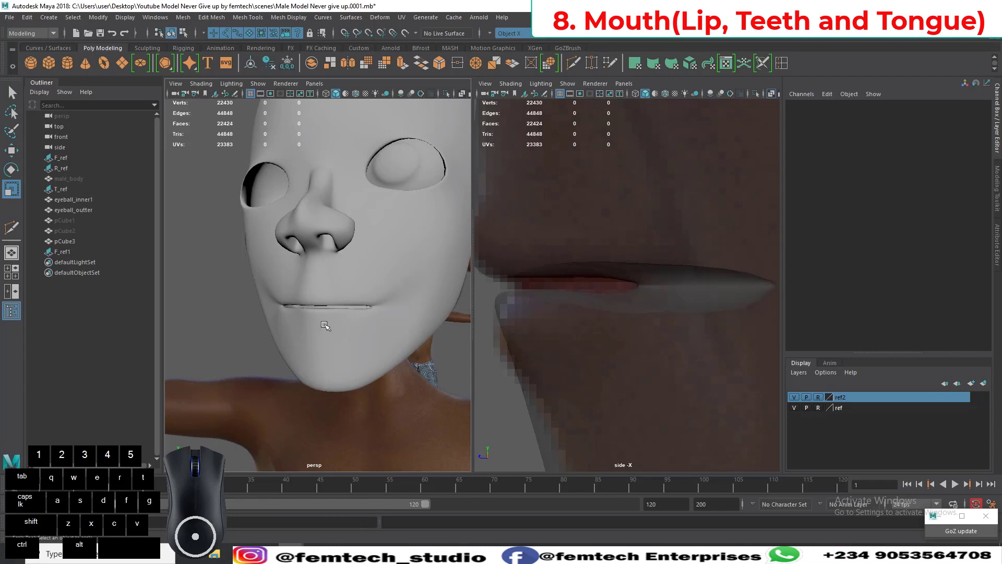
alt+drag(326, 318, 317, 307)
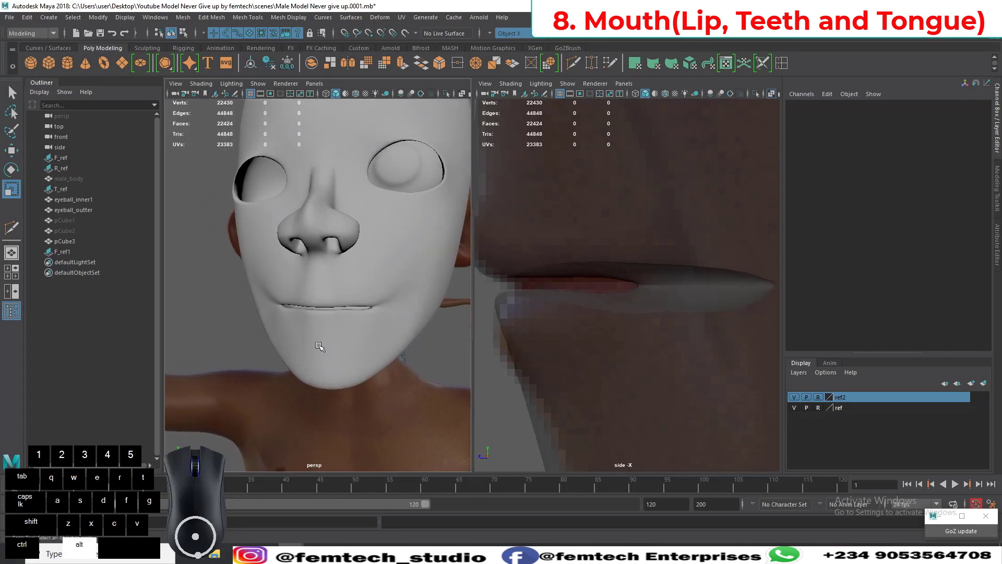
alt+right_drag(317, 307, 319, 343)
alt+drag(318, 343, 367, 358)
scroll(353, 387, up, 4)
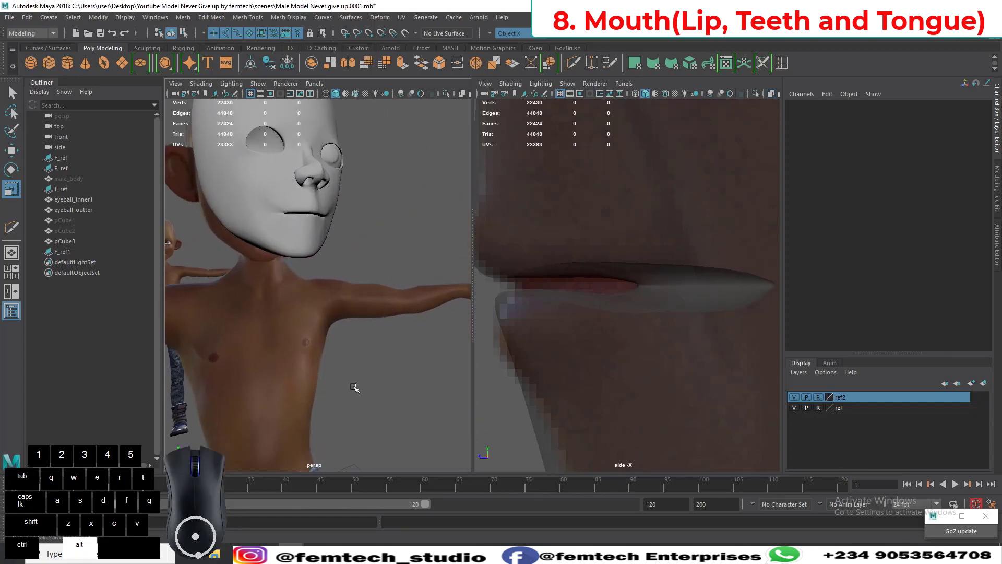
alt+middle_drag(318, 334, 338, 399)
alt+drag(340, 399, 264, 342)
alt+right_drag(265, 342, 307, 348)
alt+drag(334, 322, 282, 321)
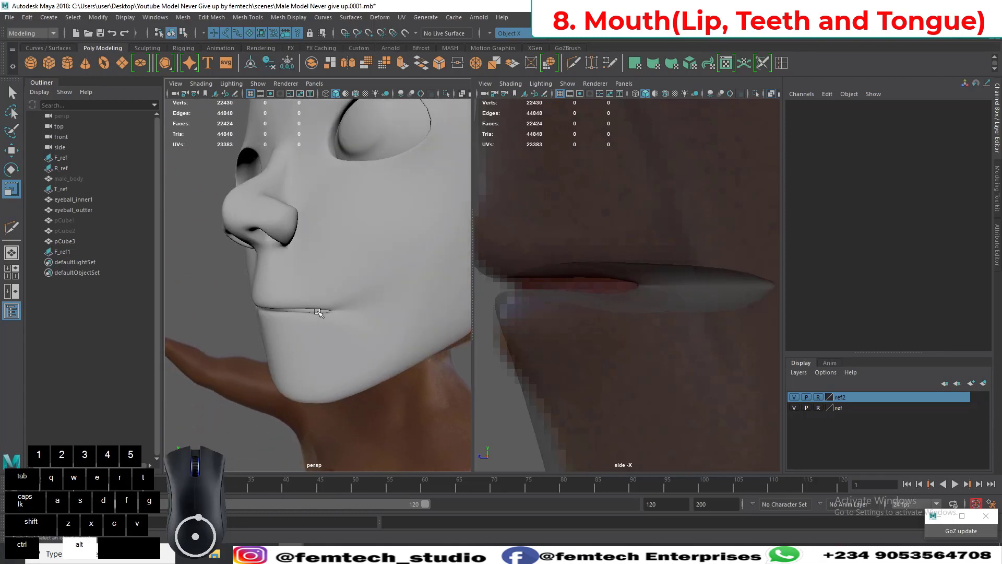
alt+right_drag(283, 321, 289, 321)
alt+drag(288, 321, 330, 298)
alt+right_drag(331, 298, 340, 333)
alt+drag(339, 333, 340, 308)
alt+right_drag(346, 293, 347, 290)
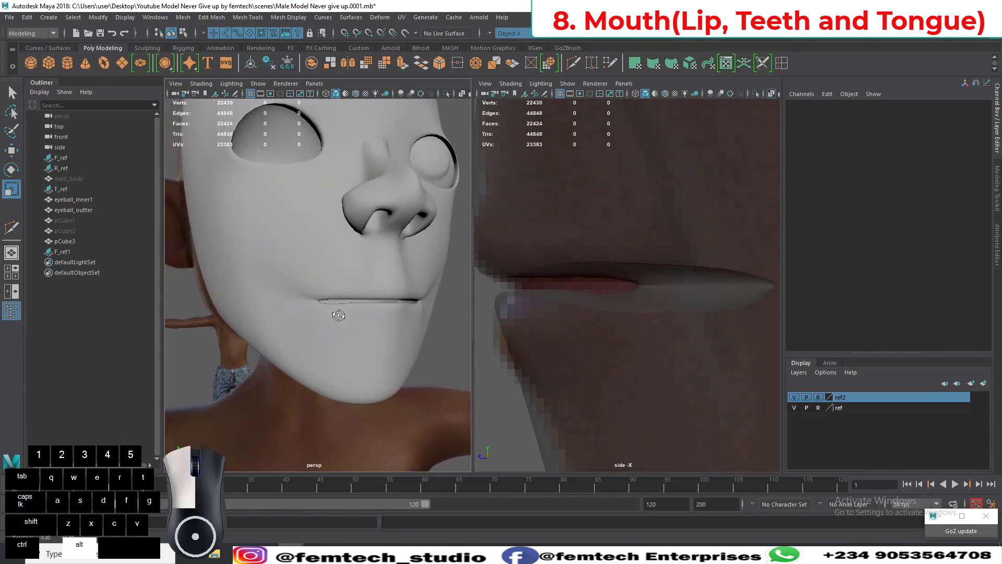
alt+drag(347, 290, 360, 362)
alt+right_drag(360, 362, 295, 364)
alt+drag(296, 365, 319, 346)
alt+right_drag(320, 346, 327, 318)
alt+drag(327, 318, 354, 320)
alt+right_drag(329, 343, 325, 313)
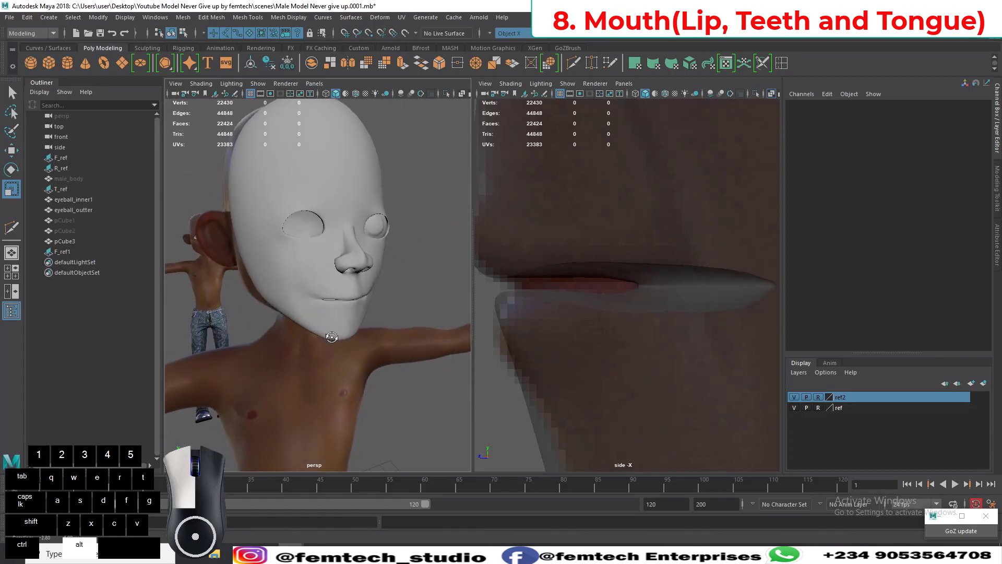
alt+middle_drag(334, 352, 343, 311)
alt+drag(346, 324, 319, 332)
alt+right_drag(334, 339, 302, 284)
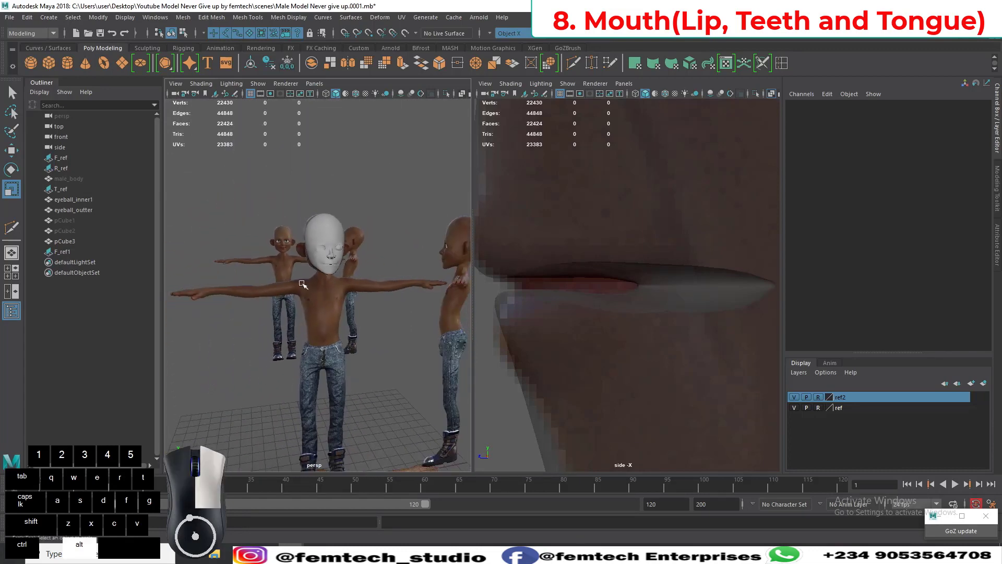
Step: Save the scene with the full character and reference images in view
alt+right_drag(355, 369, 335, 316)
alt+drag(335, 315, 312, 338)
key(ctrl+s)
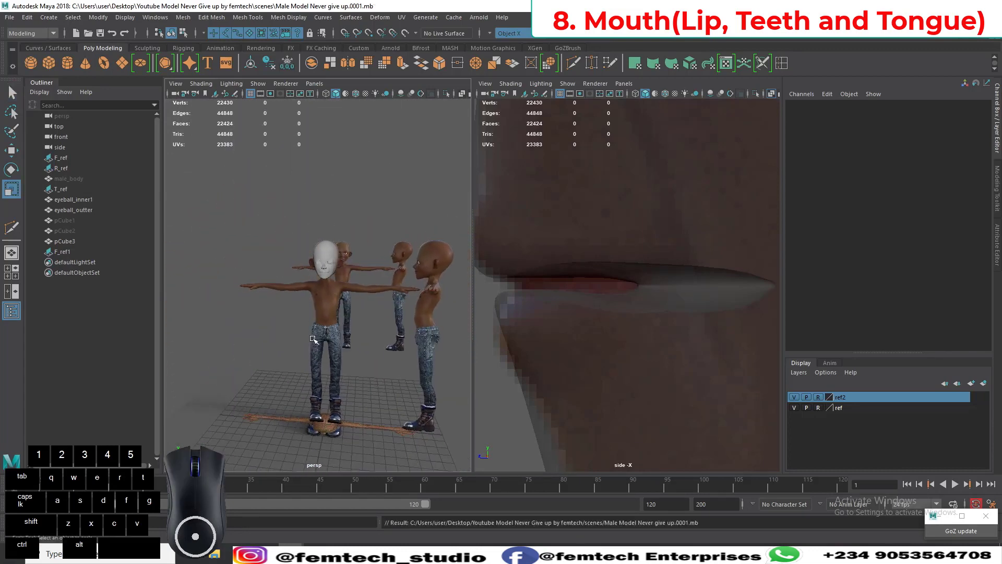
alt+right_drag(328, 354, 342, 360)
alt+middle_drag(324, 358, 328, 308)
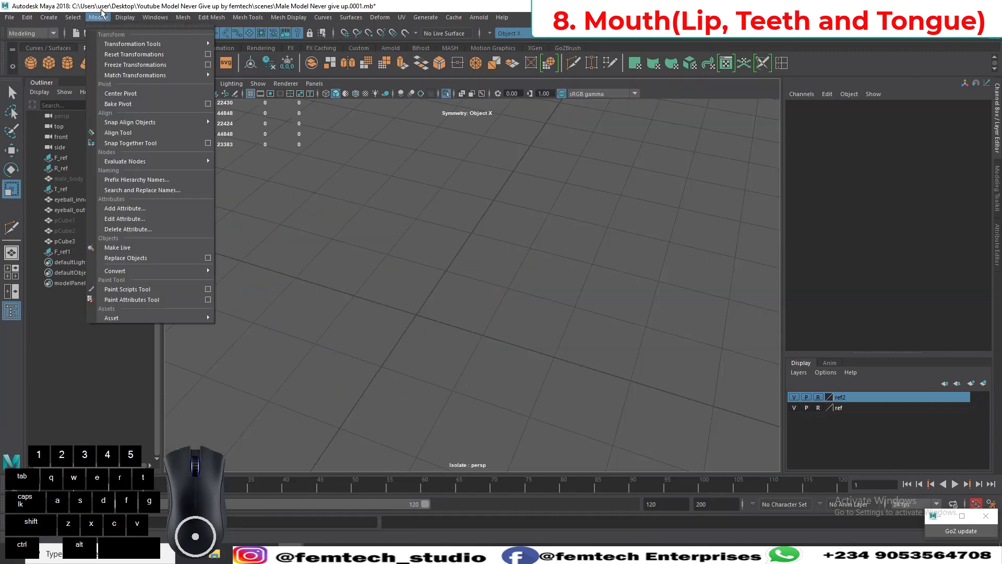
Step: Create a polygon pipe primitive at the origin and close the detached primitives list
mouse_move(72, 19)
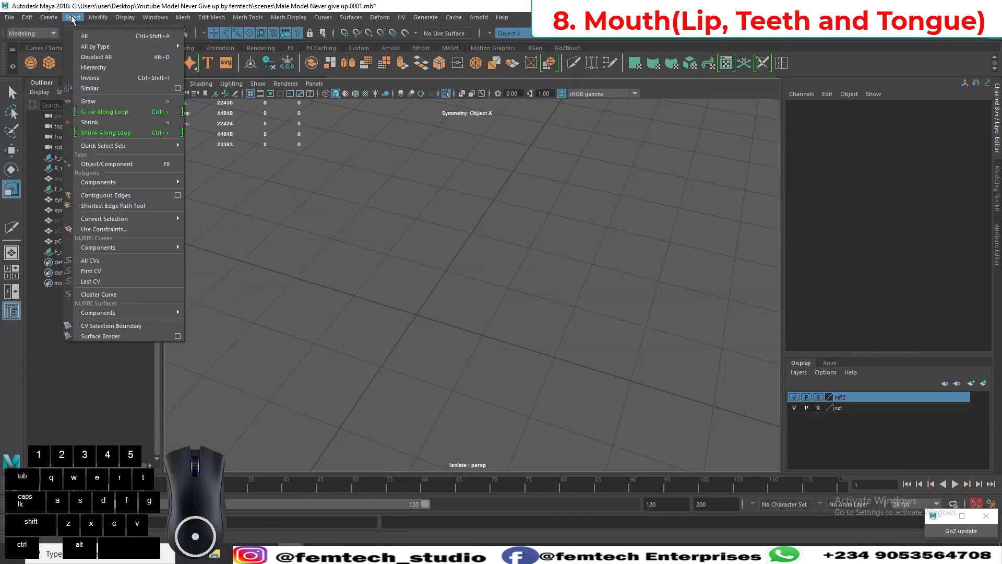
mouse_move(72, 58)
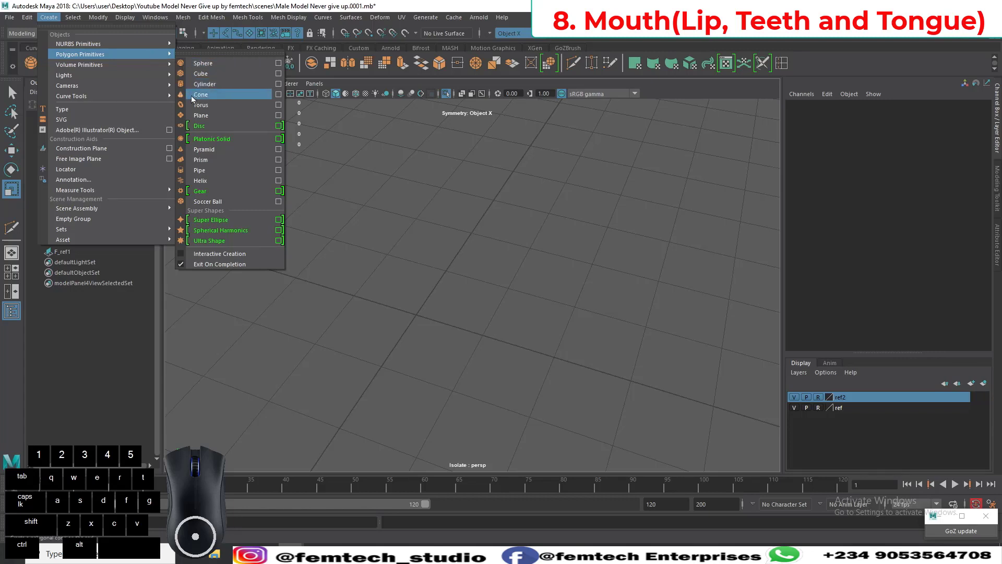
click(201, 170)
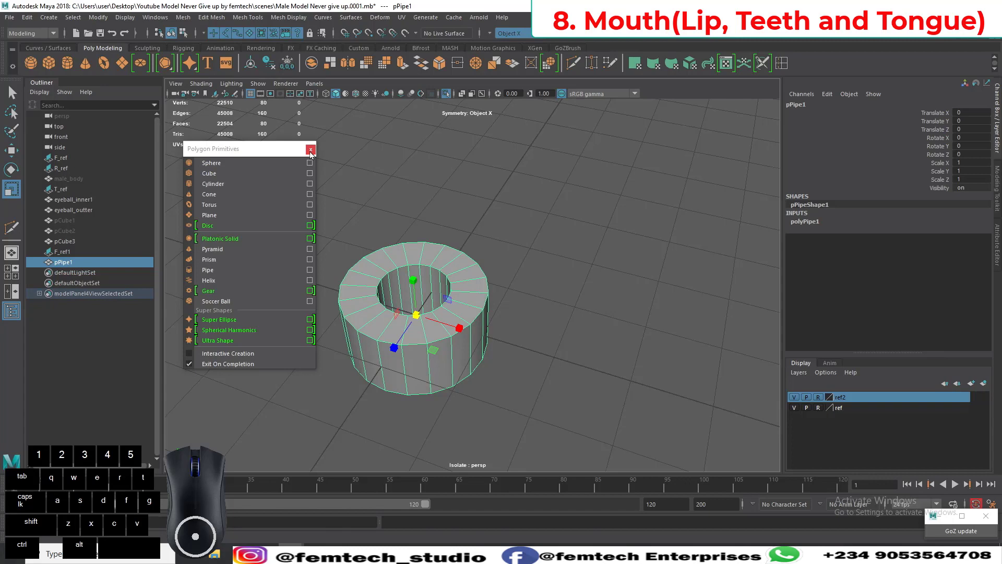
click(310, 150)
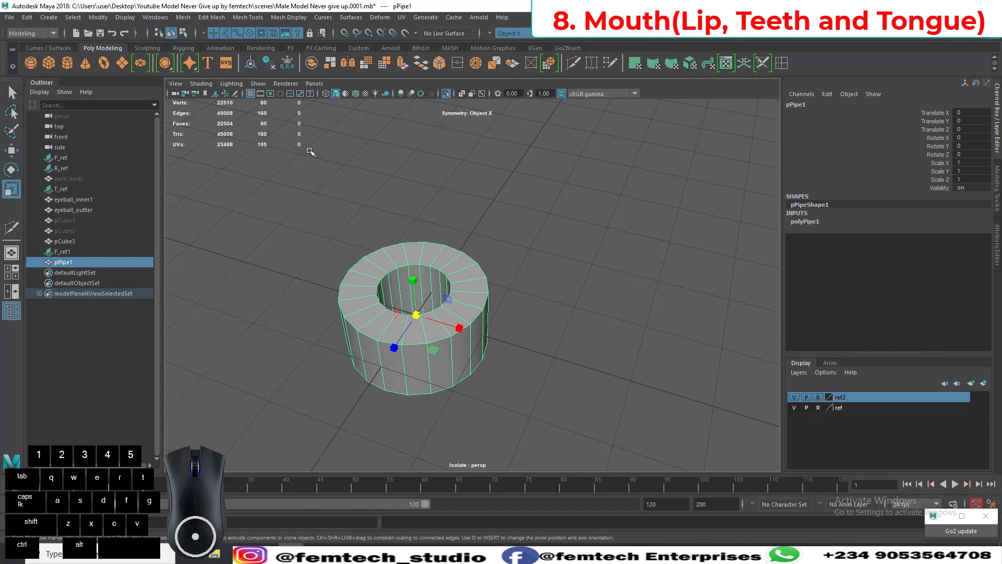
Step: Open the polyPipe creation inputs and set the pipe's axis subdivisions to 16
click(805, 223)
alt+drag(529, 291, 517, 231)
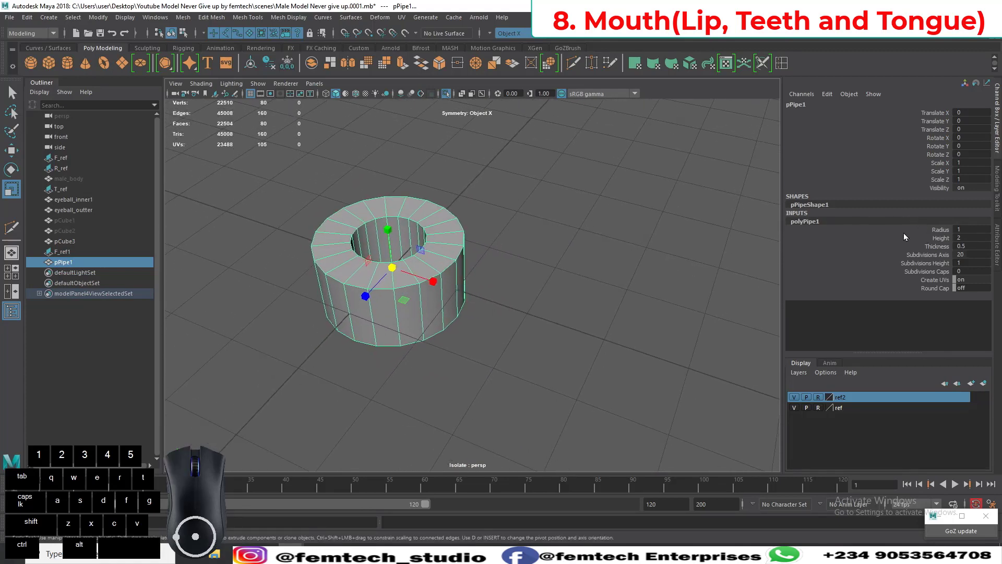
click(924, 254)
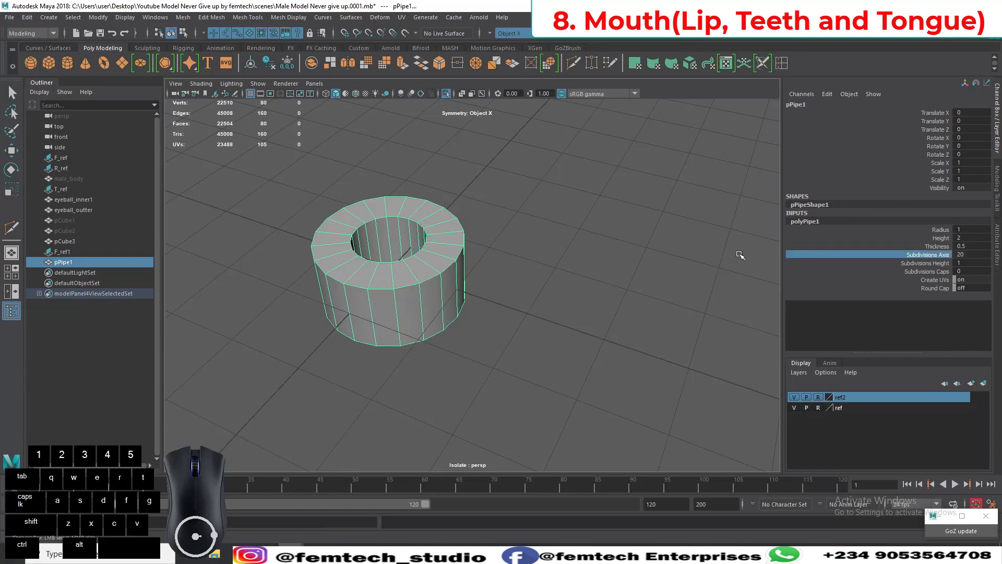
alt+drag(645, 270, 595, 269)
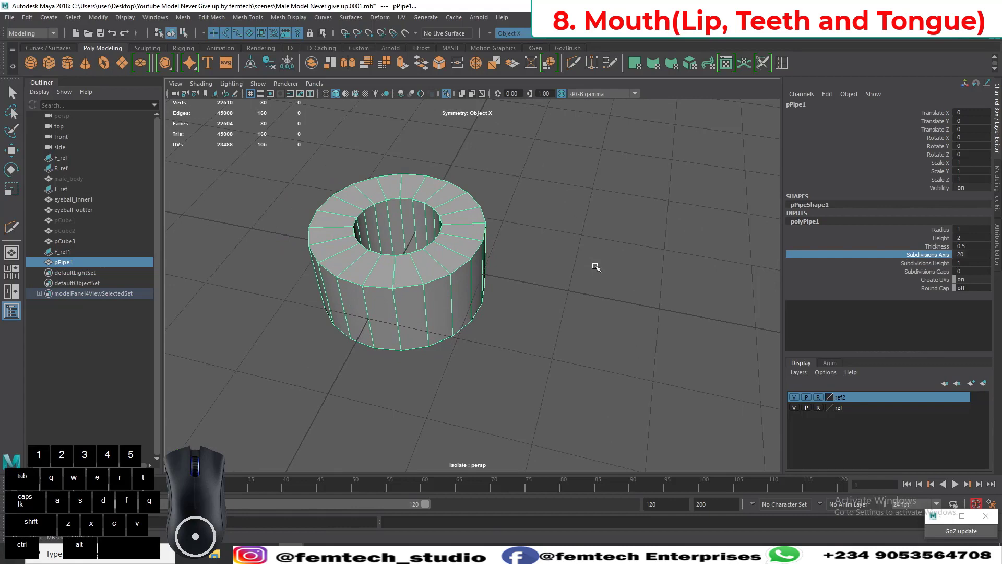
alt+middle_drag(441, 376, 485, 354)
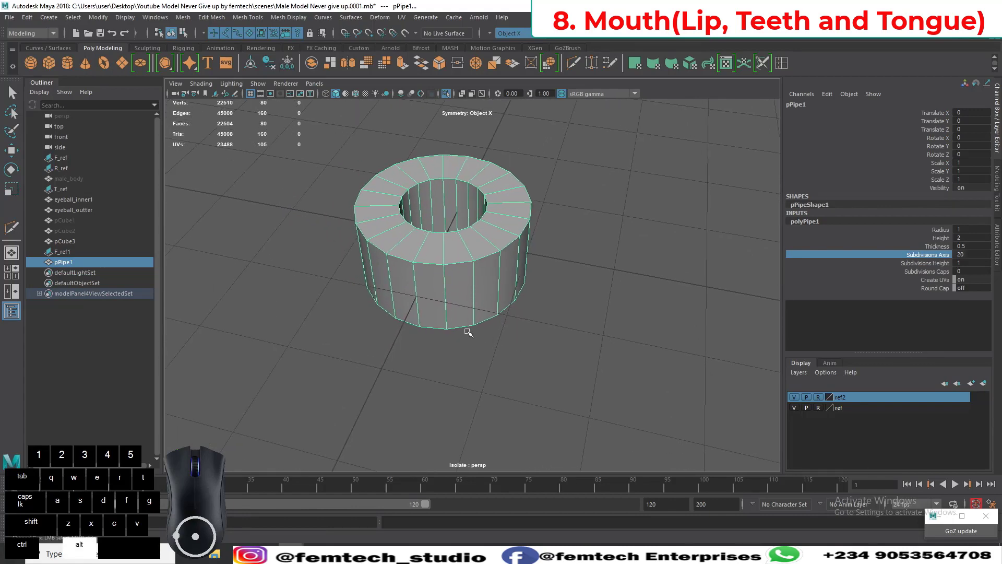
alt+drag(470, 331, 502, 311)
alt+middle_drag(497, 320, 591, 266)
alt+drag(514, 351, 463, 343)
alt+middle_drag(444, 321, 474, 329)
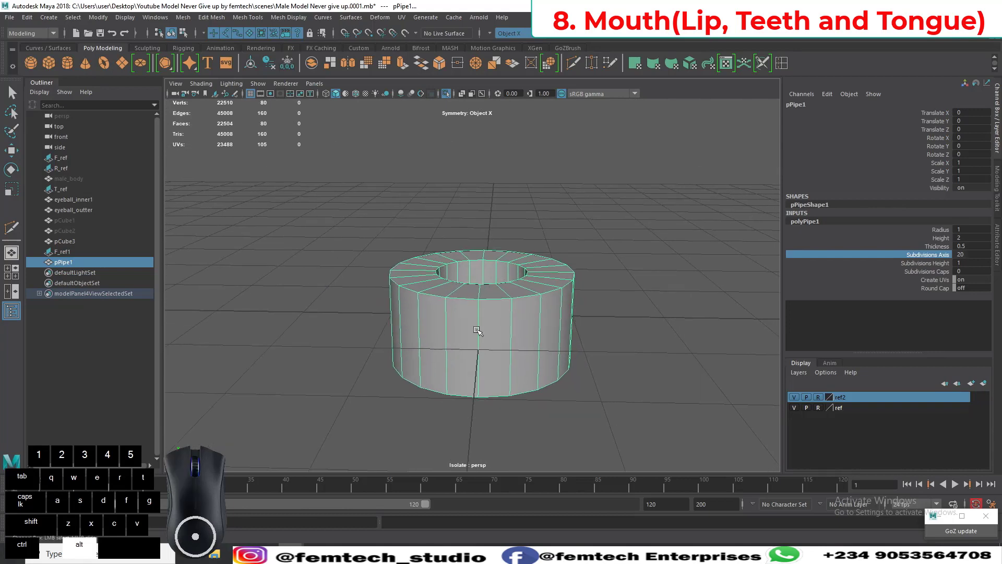
click(962, 254)
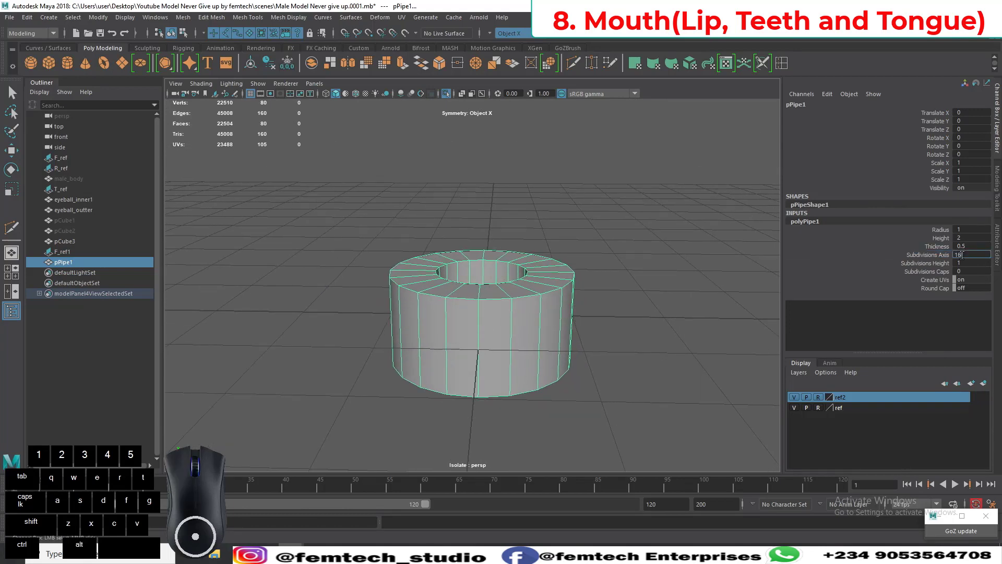
text(16)
key(Return)
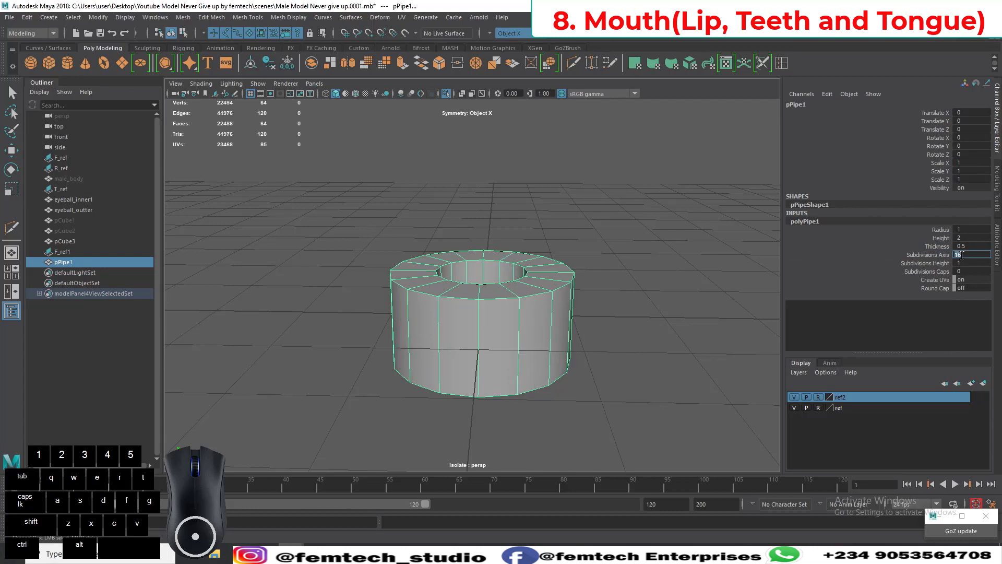
Step: Try 32 axis subdivisions on the pipe and check the density of its segments
key(Return)
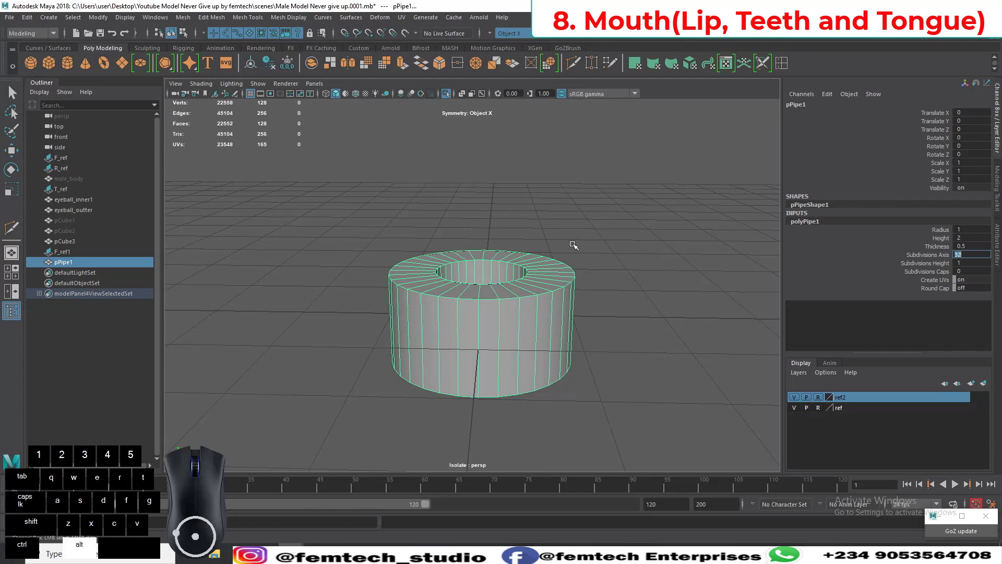
alt+drag(571, 244, 574, 277)
alt+middle_drag(570, 269, 577, 290)
alt+drag(577, 290, 581, 277)
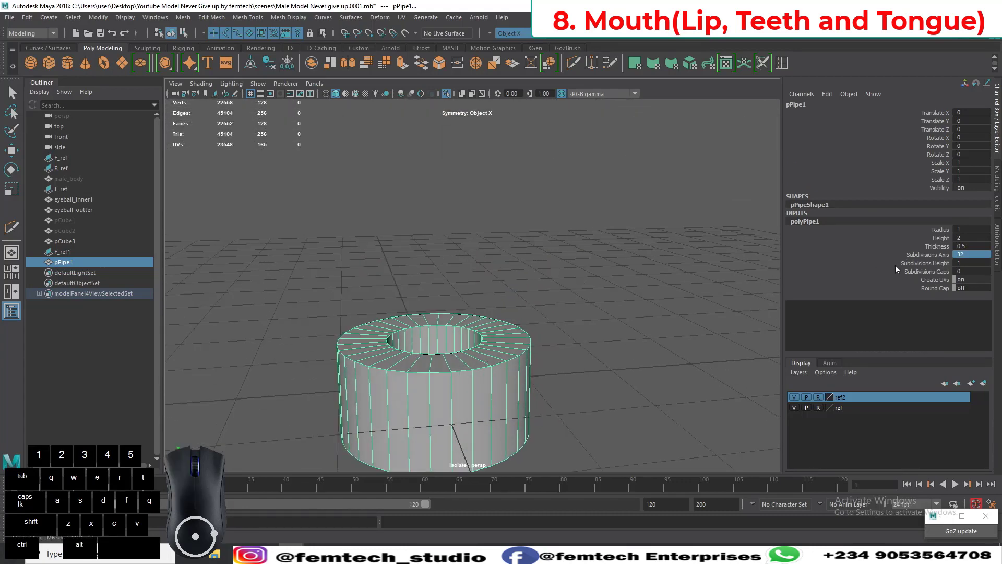
key(1)
key(6)
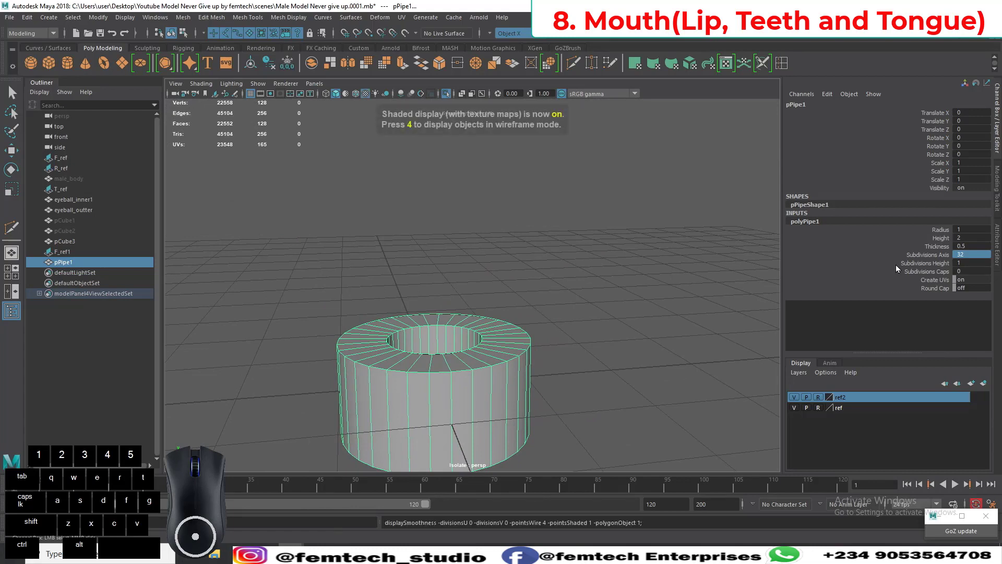
Step: Set the pipe's axis subdivisions back to 16
double_click(966, 254)
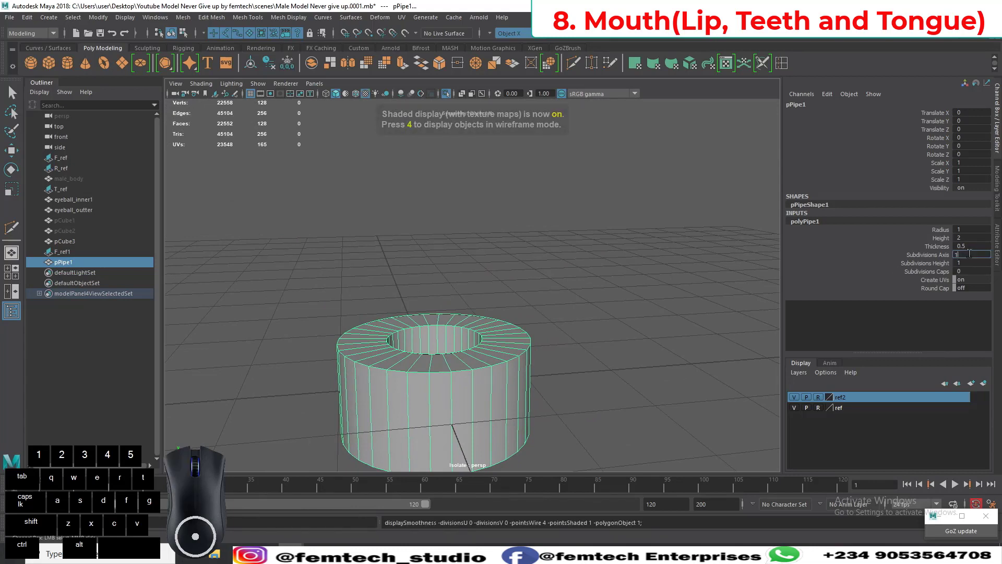
text(16)
key(Return)
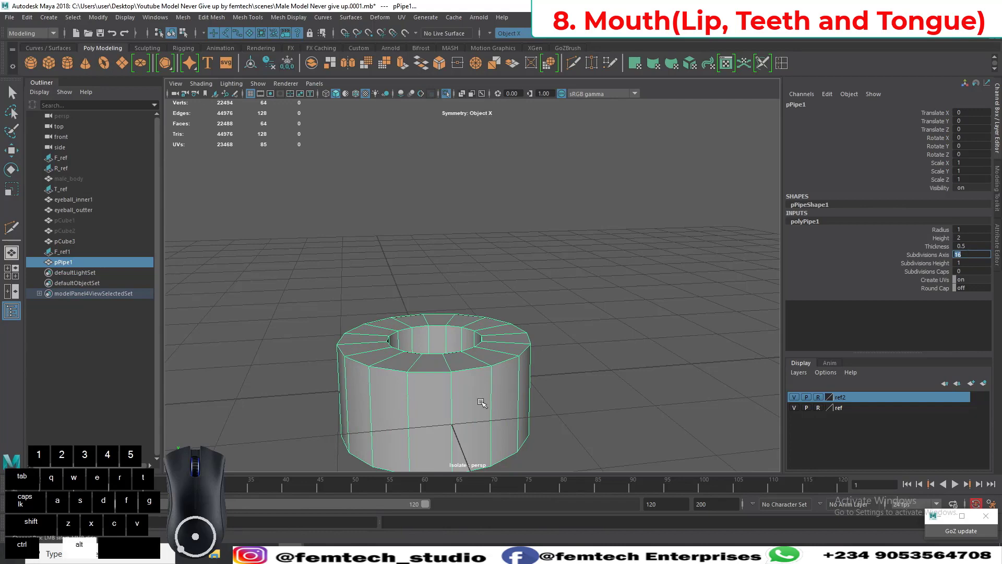
Step: Reduce the pipe's wall thickness to about 0.28
alt+drag(481, 402, 481, 410)
alt+right_drag(485, 420, 486, 384)
alt+middle_drag(486, 384, 464, 301)
alt+drag(463, 300, 474, 339)
mouse_move(474, 339)
alt+middle_down()
mouse_move(473, 314)
mouse_move(465, 334)
mouse_move(479, 344)
mouse_move(474, 320)
alt+middle_up()
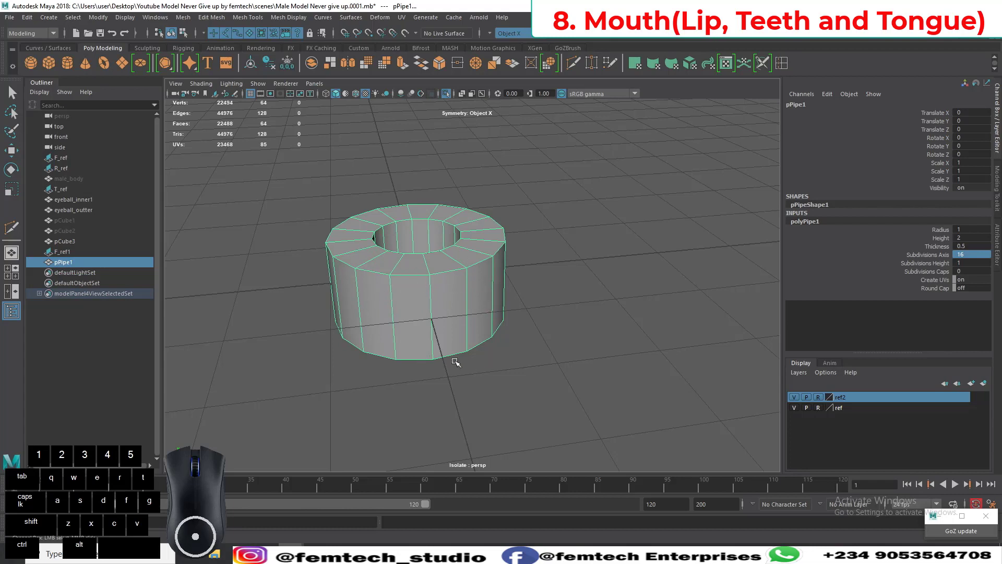
alt+drag(447, 346, 446, 287)
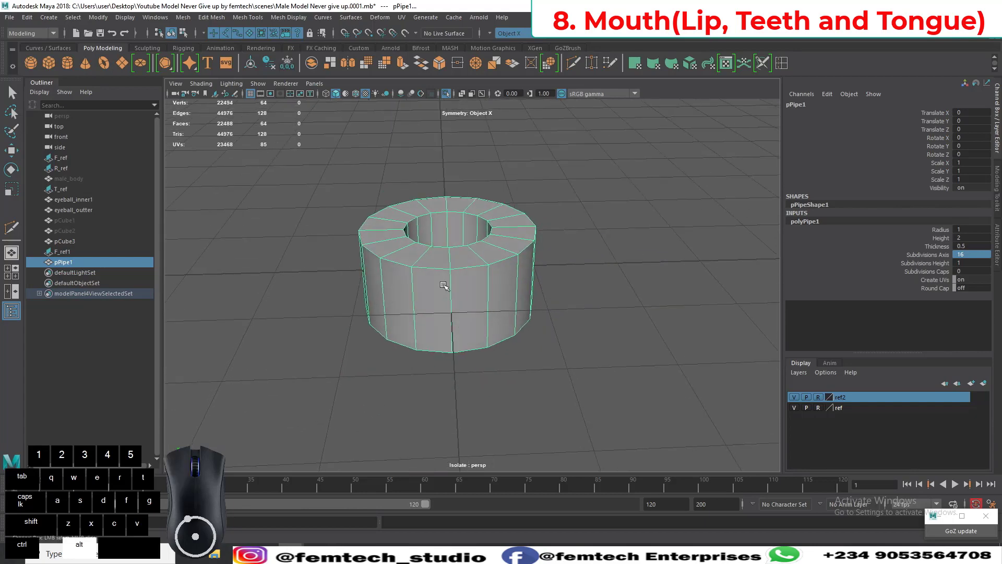
alt+right_drag(445, 286, 450, 323)
alt+scroll(450, 323, up, 2)
alt+drag(457, 344, 456, 332)
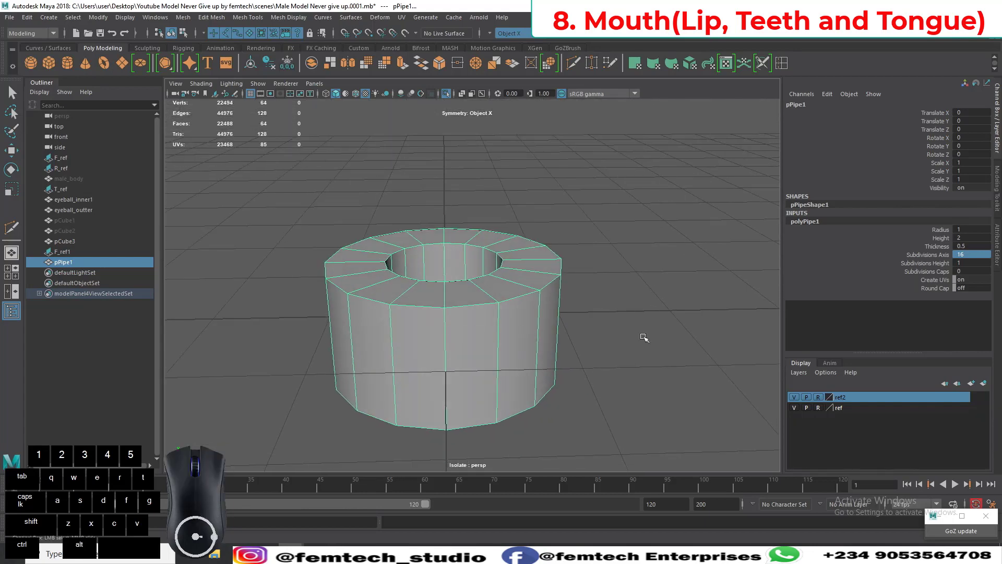
click(934, 246)
middle_drag(649, 275, 643, 276)
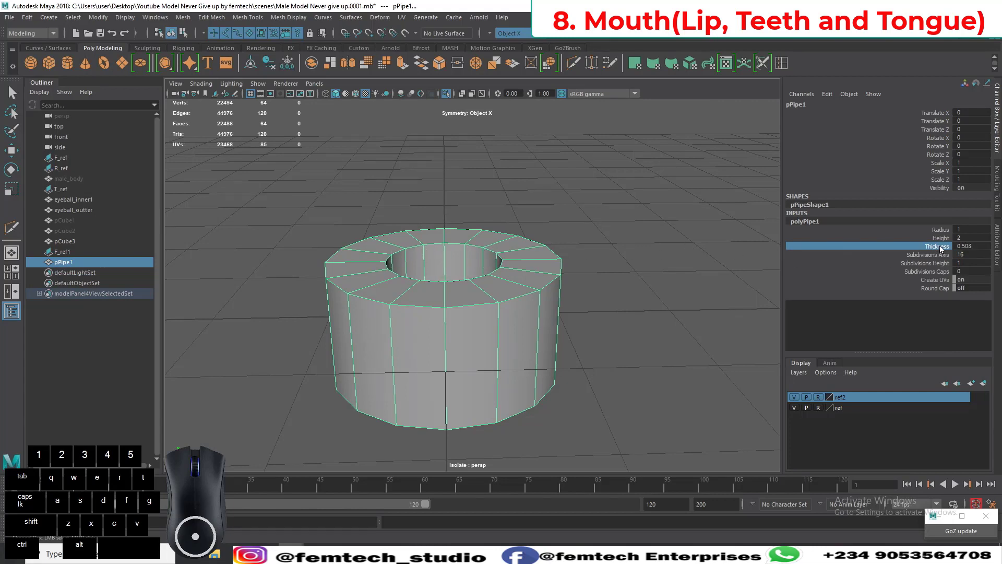
middle_drag(702, 245, 585, 245)
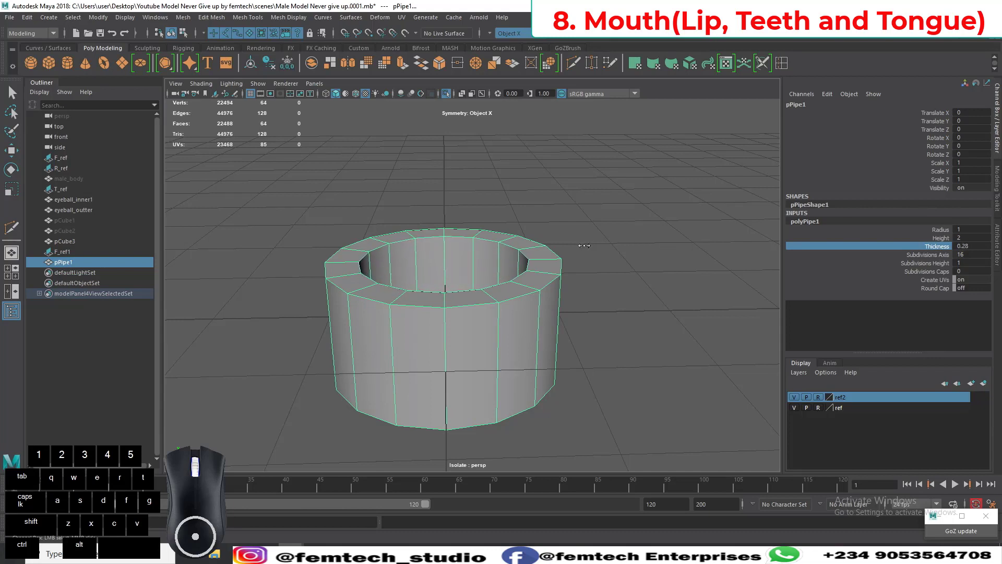
Step: Lower the pipe's height to about 0.535 to make a flat ring
click(930, 238)
middle_drag(717, 253, 227, 303)
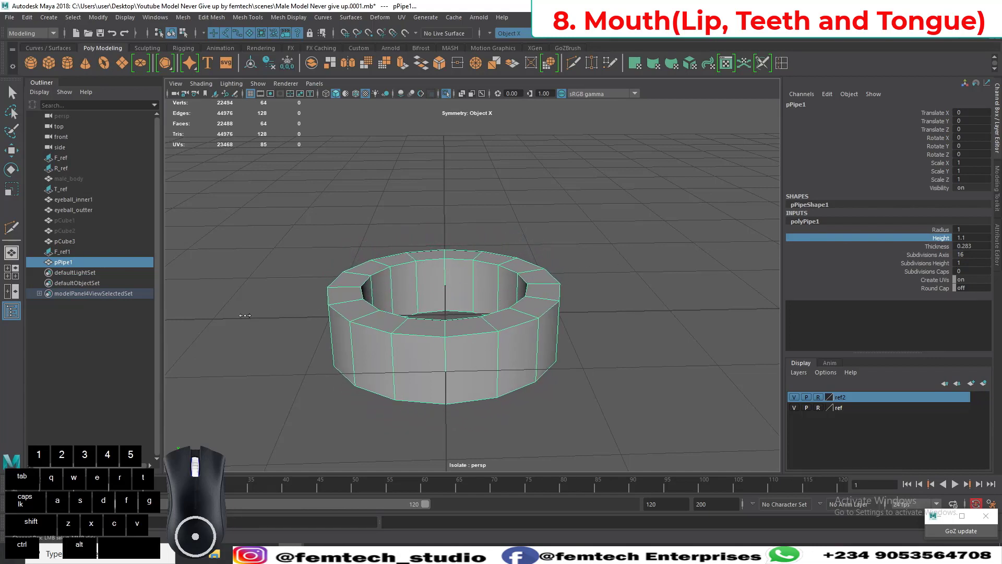
middle_drag(627, 255, 406, 273)
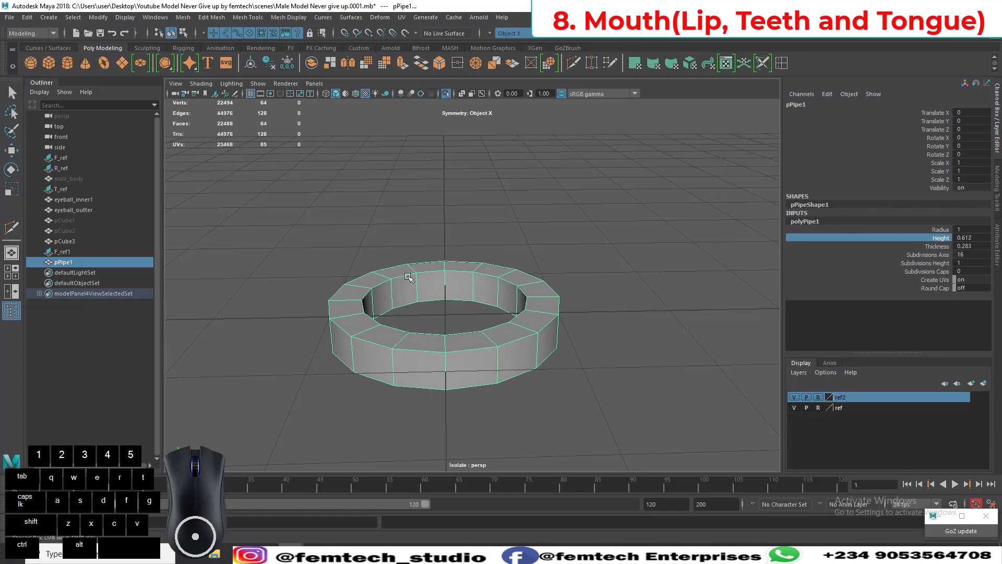
alt+drag(585, 281, 637, 261)
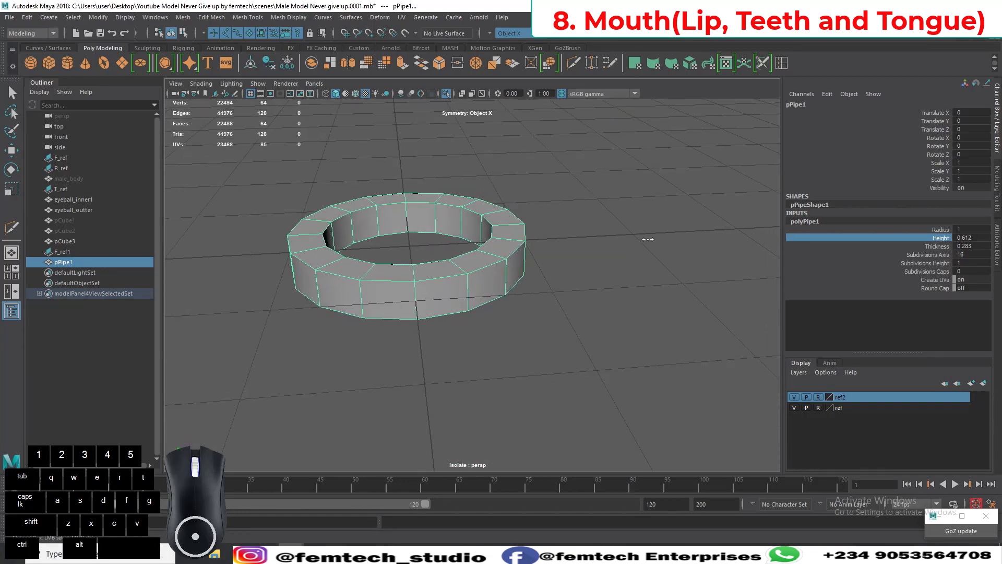
middle_drag(648, 239, 613, 240)
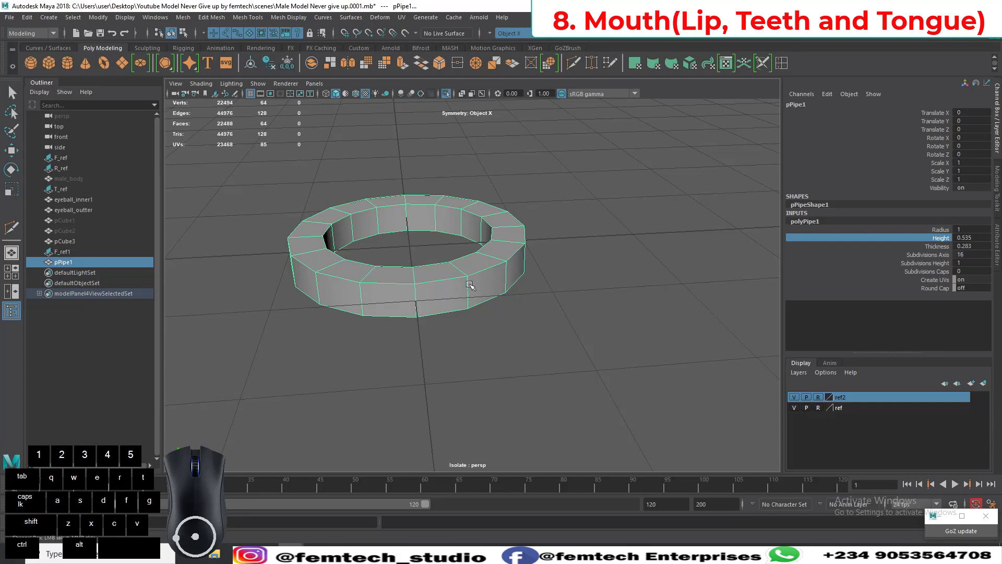
Step: Switch to the top view and put the ring into face selection mode
alt+drag(477, 290, 445, 313)
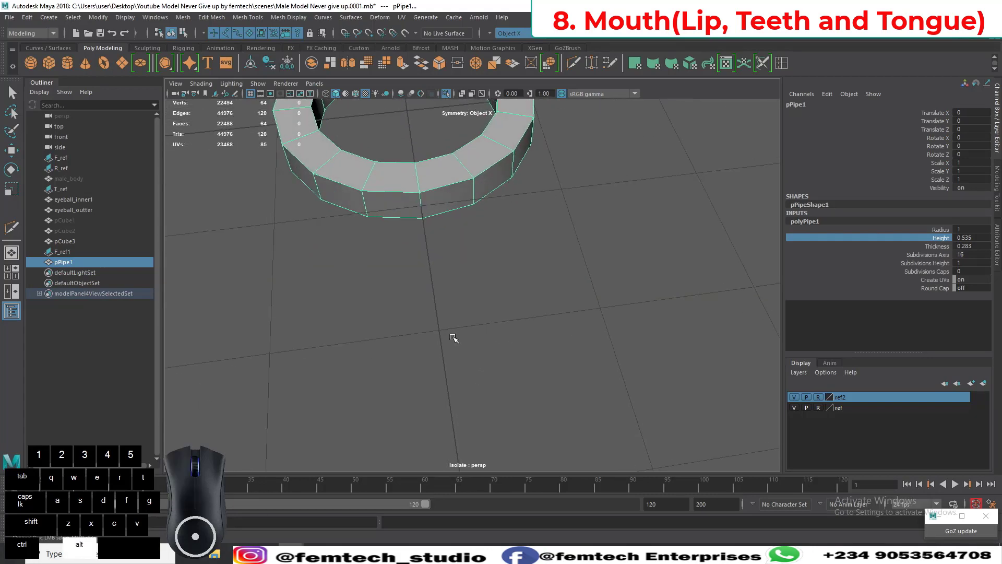
key(space)
drag(376, 296, 332, 293)
scroll(429, 275, up, 5)
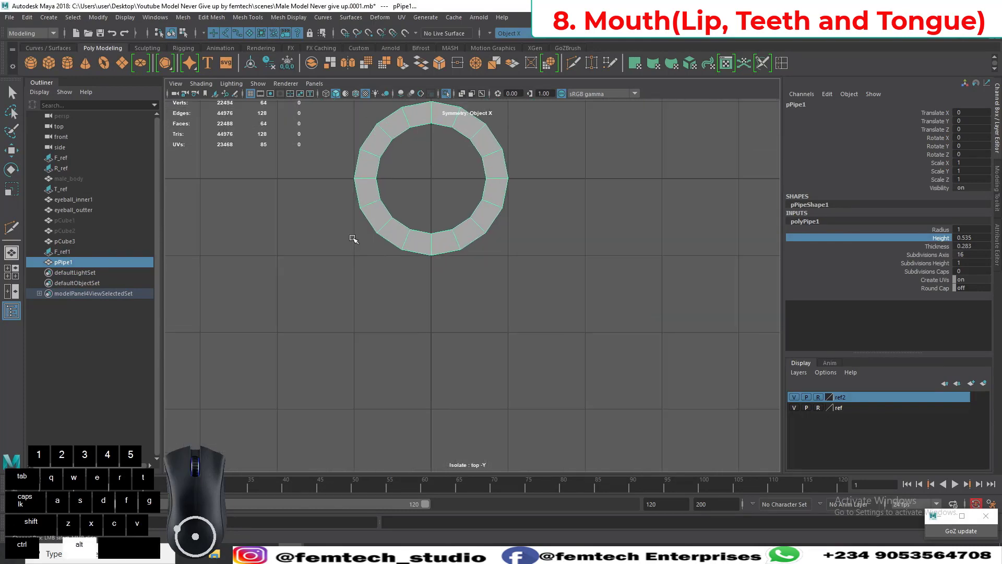
alt+middle_drag(353, 239, 405, 295)
right_drag(414, 180, 410, 208)
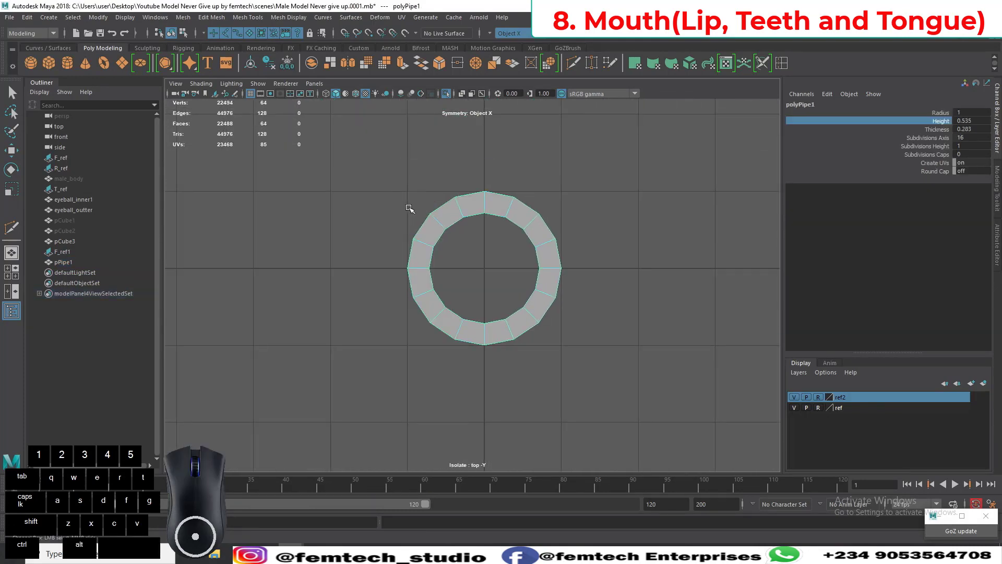
Step: With symmetry turned off, delete all faces of the ring's half on the negative X side and save the scene
click(501, 33)
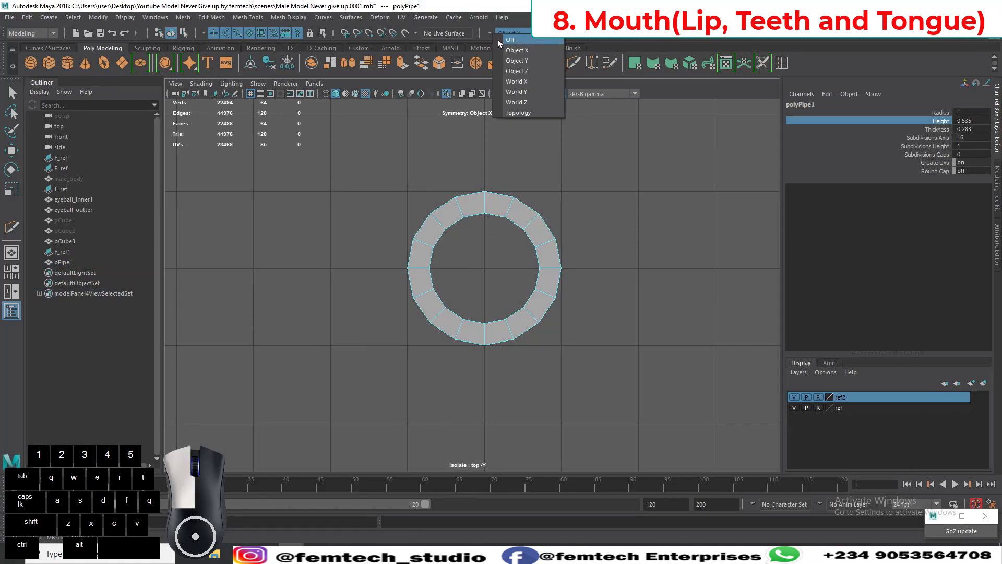
click(505, 38)
drag(349, 135, 468, 424)
key(r)
key(Delete)
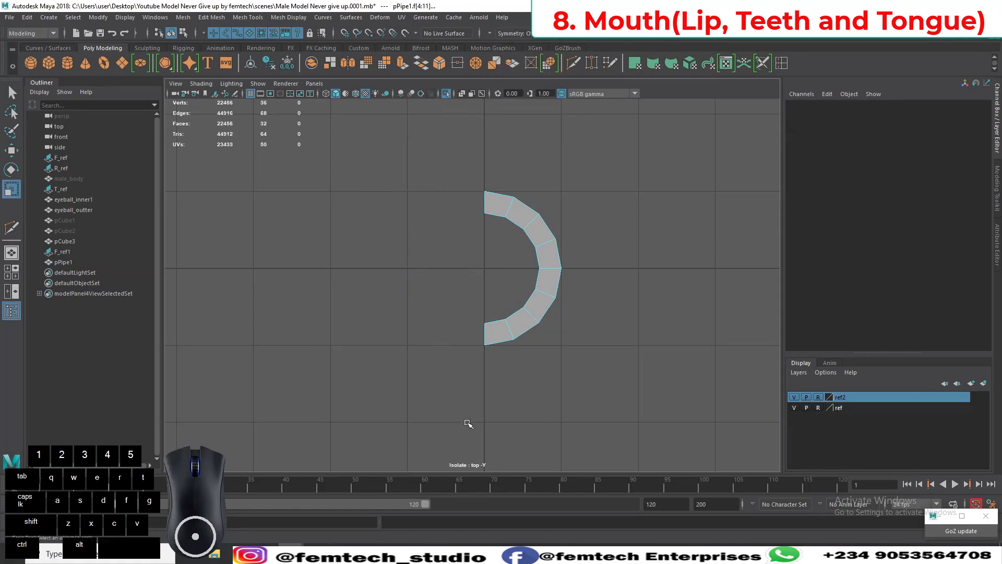
key(ctrl+s)
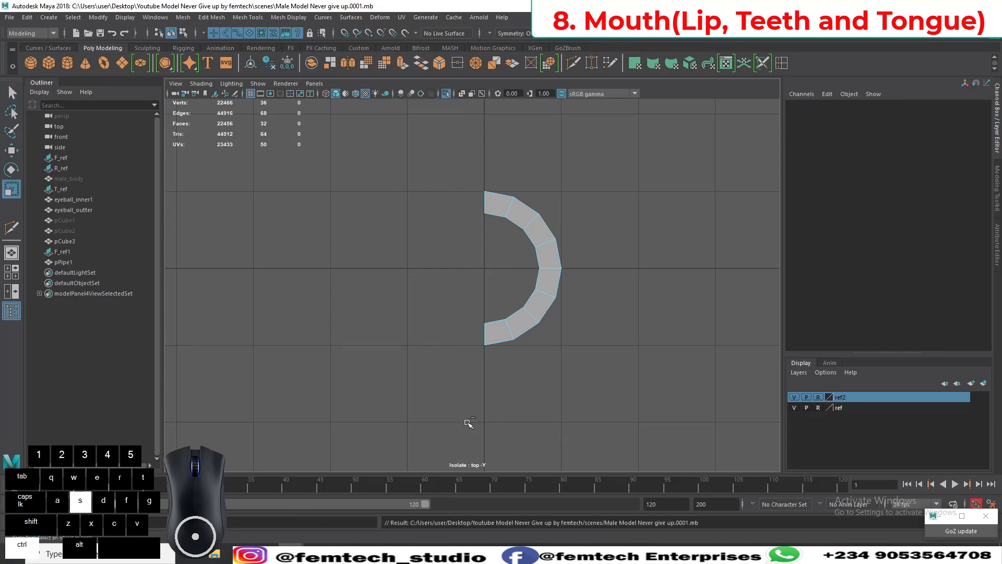
Step: Return to the perspective view and examine the remaining half ring from above
click(10, 253)
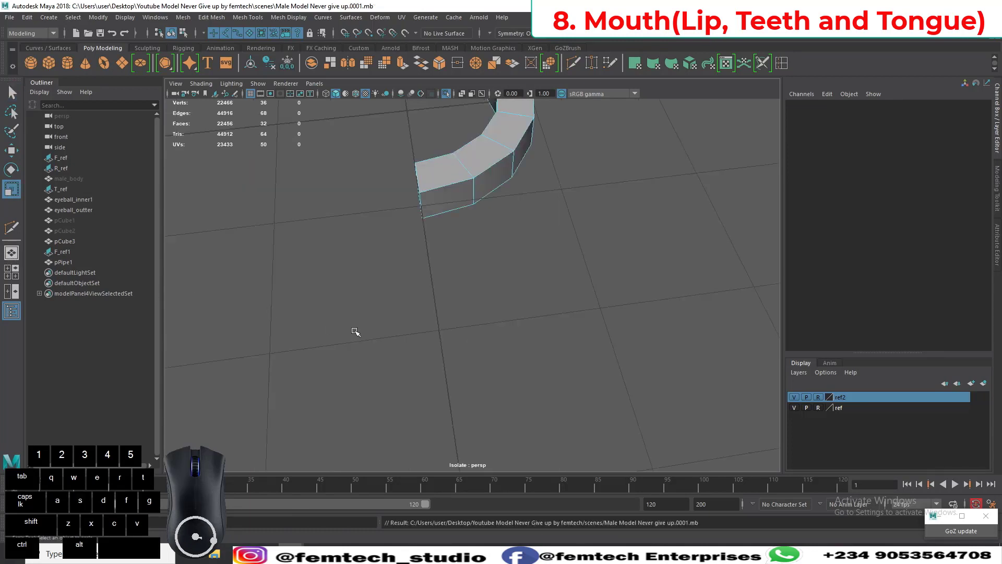
alt+drag(356, 332, 399, 261)
alt+right_drag(402, 312, 412, 357)
alt+middle_drag(412, 358, 404, 326)
alt+drag(405, 391, 409, 345)
alt+middle_drag(439, 397, 425, 277)
alt+drag(447, 397, 407, 316)
alt+middle_drag(388, 351, 384, 259)
alt+drag(374, 344, 366, 293)
alt+middle_drag(369, 360, 358, 292)
alt+middle_drag(423, 399, 406, 317)
alt+right_drag(453, 426, 450, 365)
alt+middle_drag(476, 421, 487, 392)
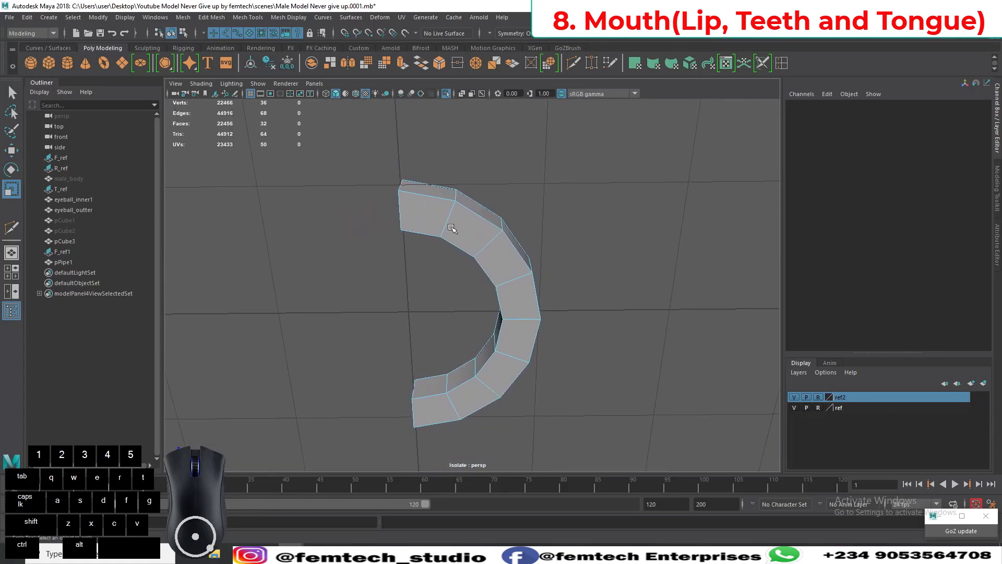
Step: Try to insert an edge loop along the middle of the half ring's upper faces with the Multi-Cut tool
right_click(428, 222)
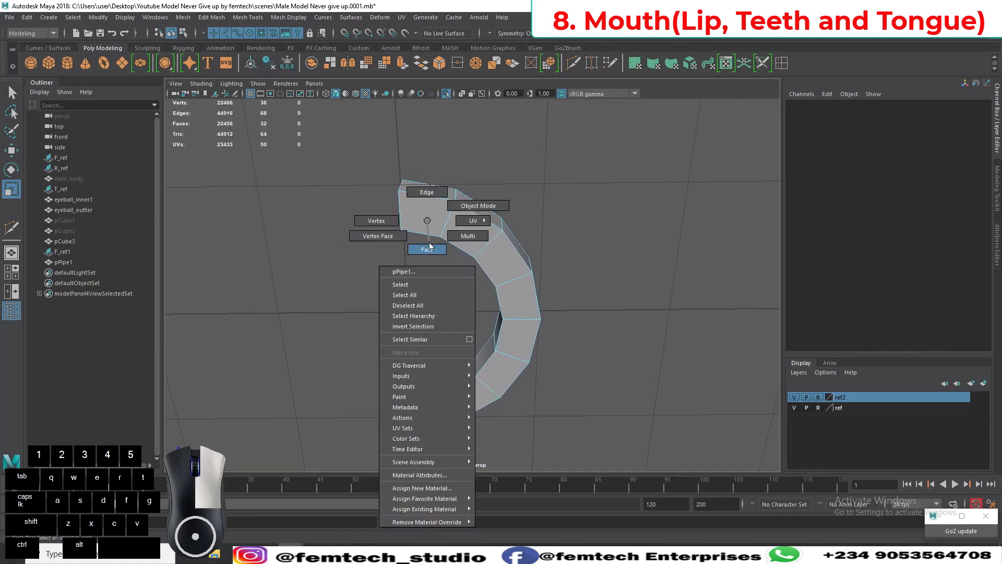
click(427, 247)
click(426, 212)
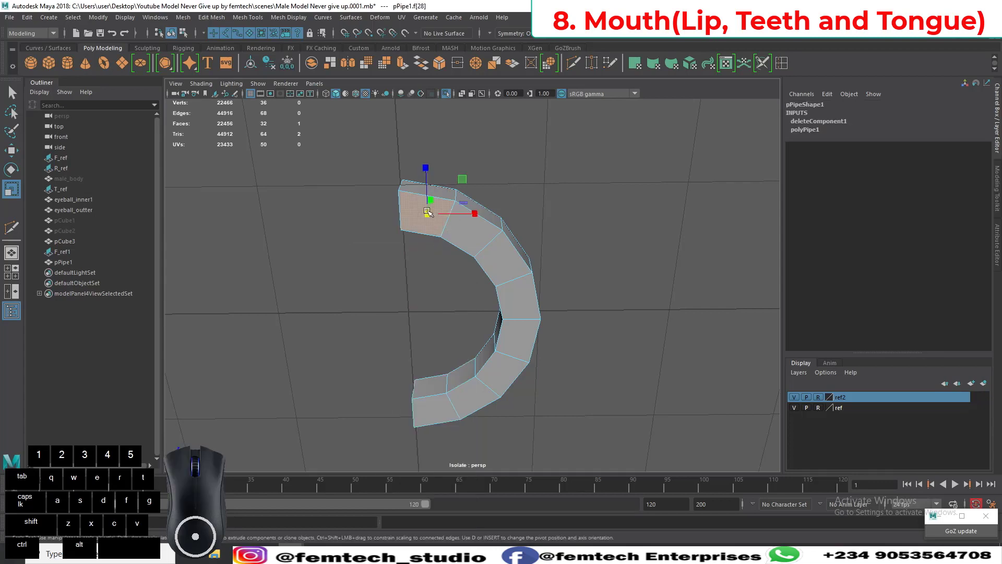
ctrl+click(459, 230)
click(573, 63)
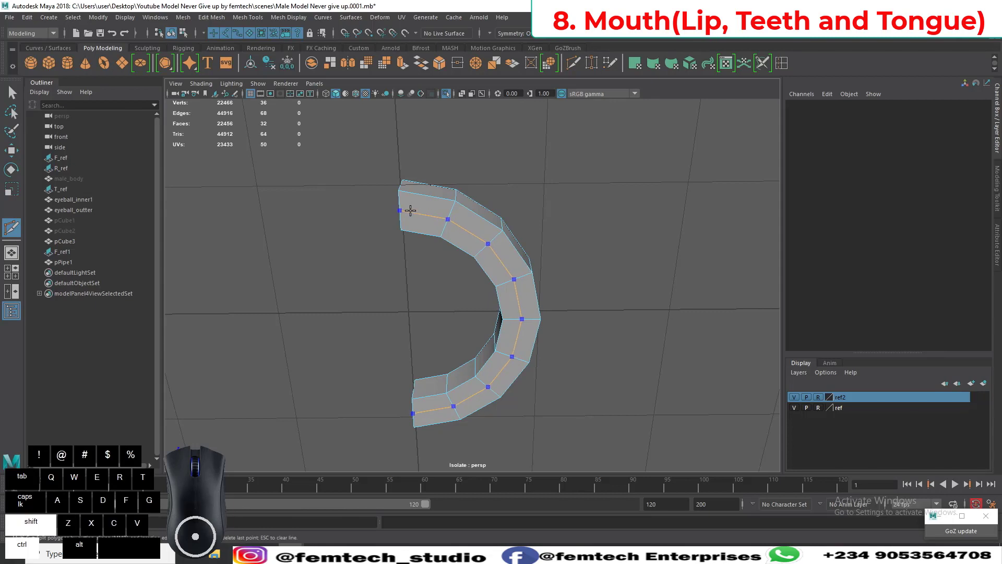
ctrl+shift+click(410, 210)
mouse_move(404, 216)
alt+mouse_down()
mouse_move(374, 241)
mouse_move(371, 284)
mouse_move(396, 219)
alt+mouse_up()
key(ctrl+z)
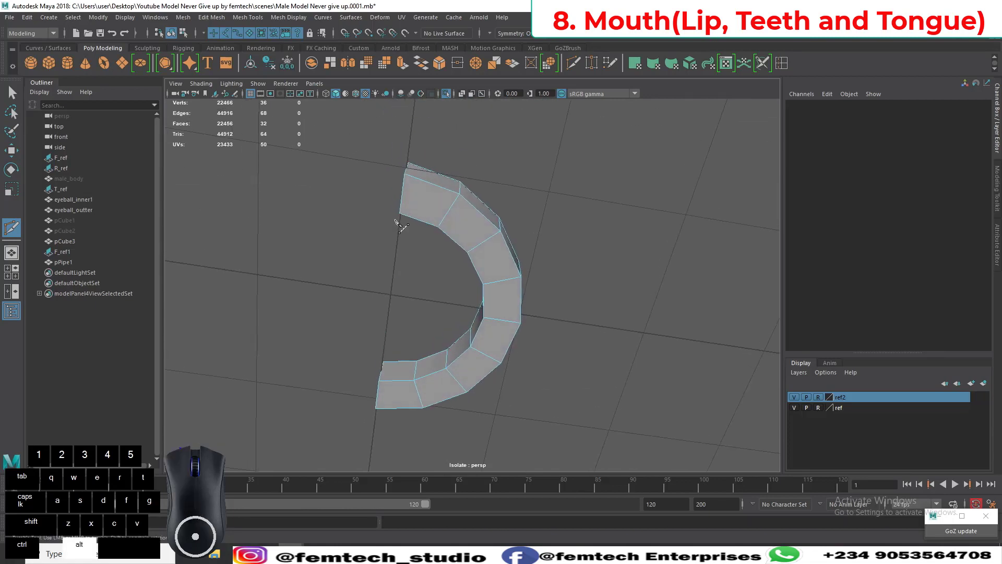
Step: Turn on Edge Flow for the Multi-Cut tool and try to insert an edge loop along the half ring's flat side
double_click(577, 63)
click(577, 65)
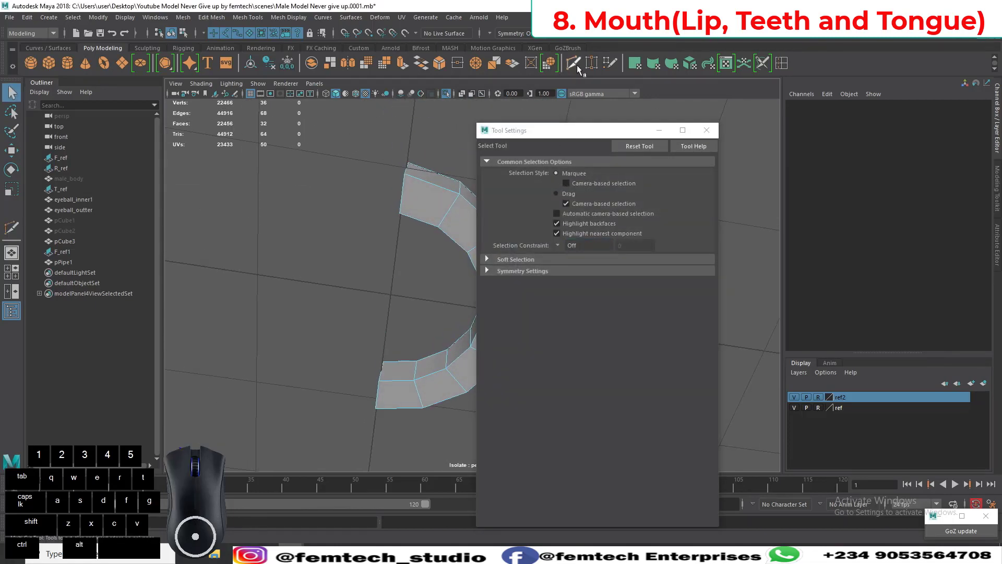
click(578, 65)
click(566, 198)
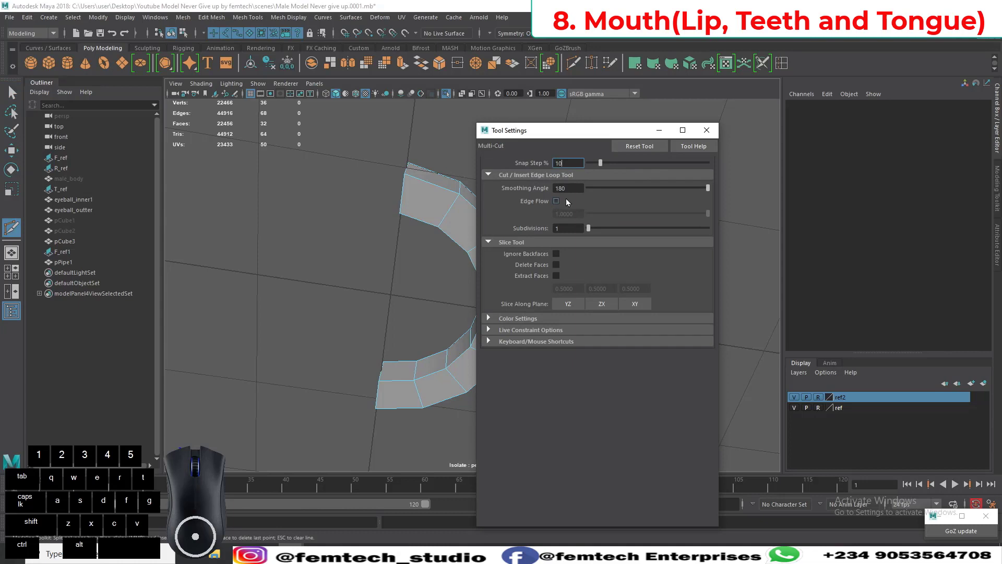
click(707, 133)
ctrl+click(402, 190)
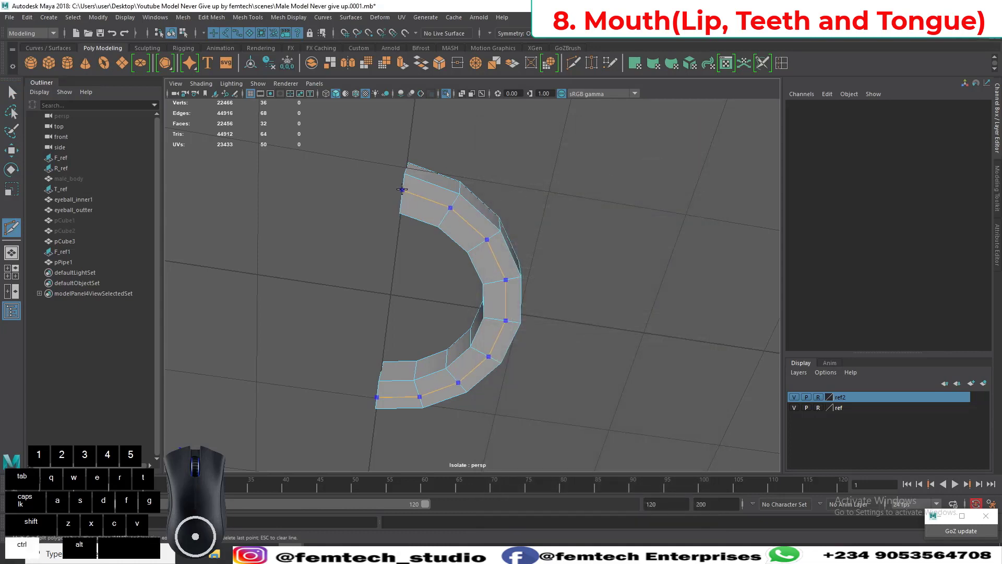
key(ctrl+z)
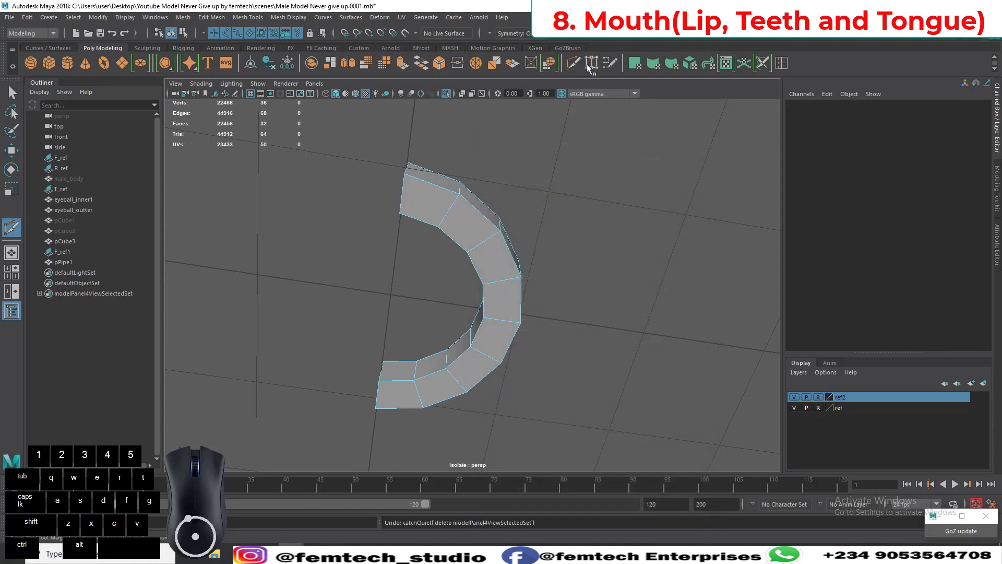
Step: Reopen the Multi-Cut settings and try an edge loop with Edge Flow 1.0 along the half ring's flat side, undoing the cut
click(575, 61)
click(575, 62)
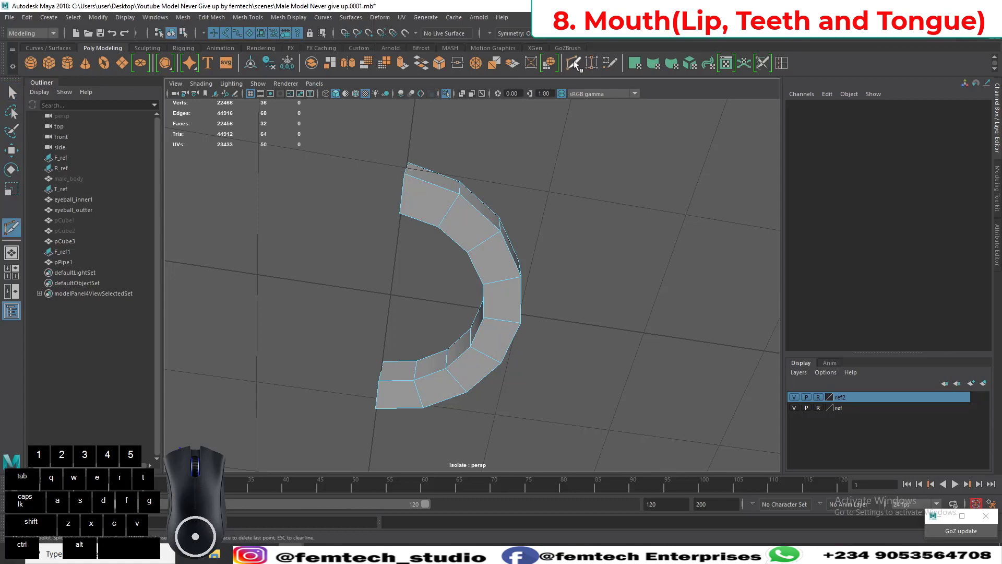
click(574, 61)
double_click(574, 61)
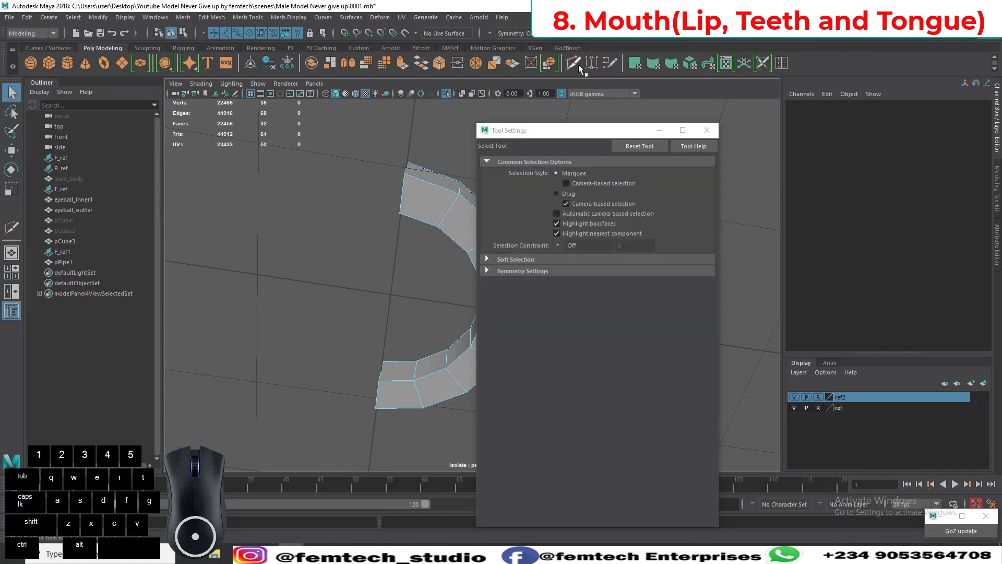
click(579, 64)
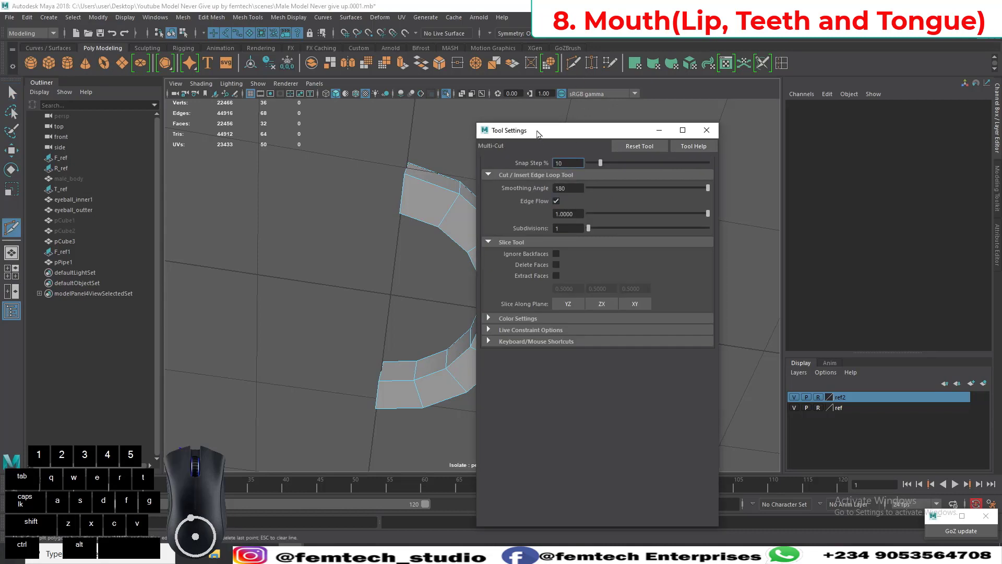
drag(538, 134, 626, 138)
alt+drag(396, 208, 364, 231)
alt+middle_drag(436, 201, 399, 228)
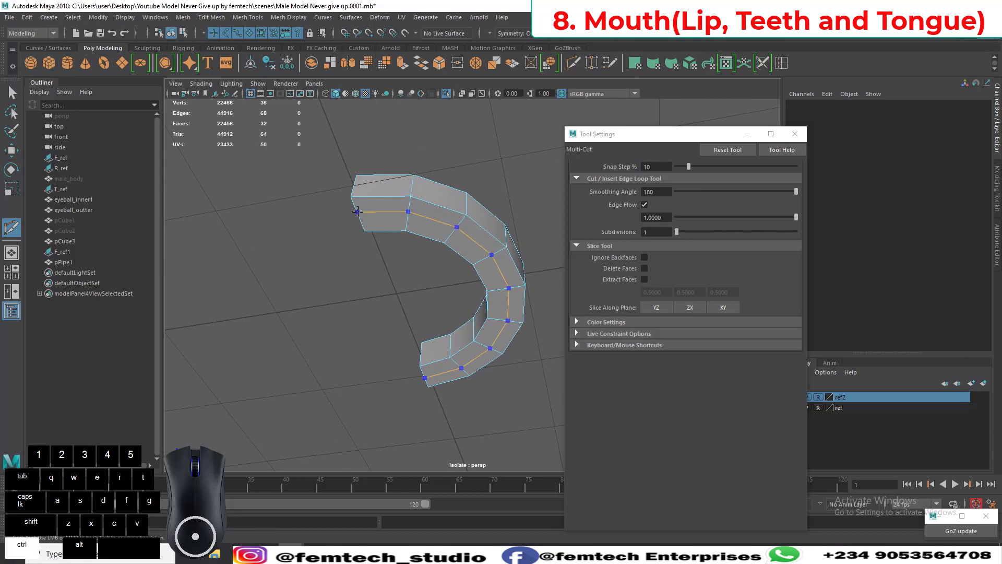
ctrl+click(358, 211)
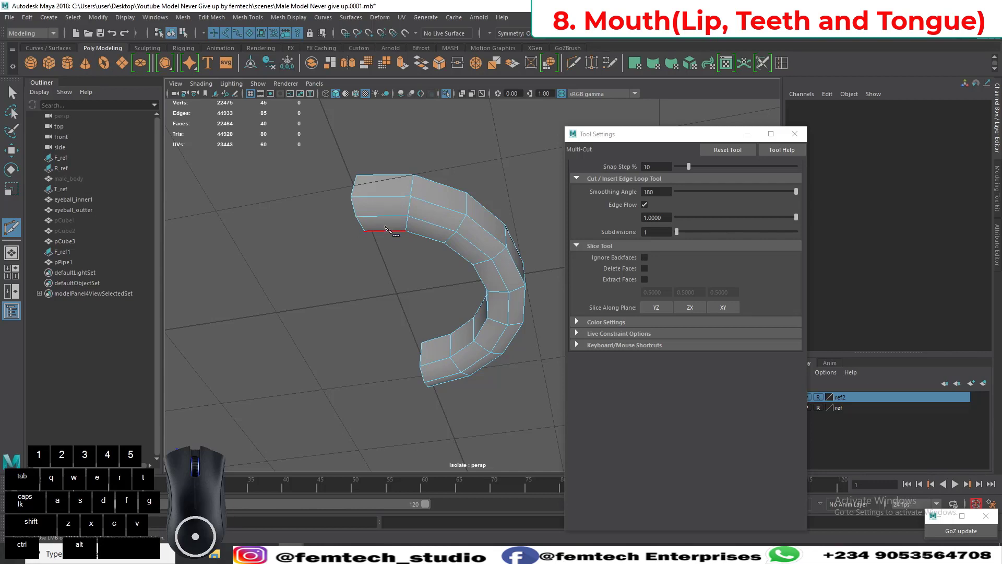
key(ctrl+z)
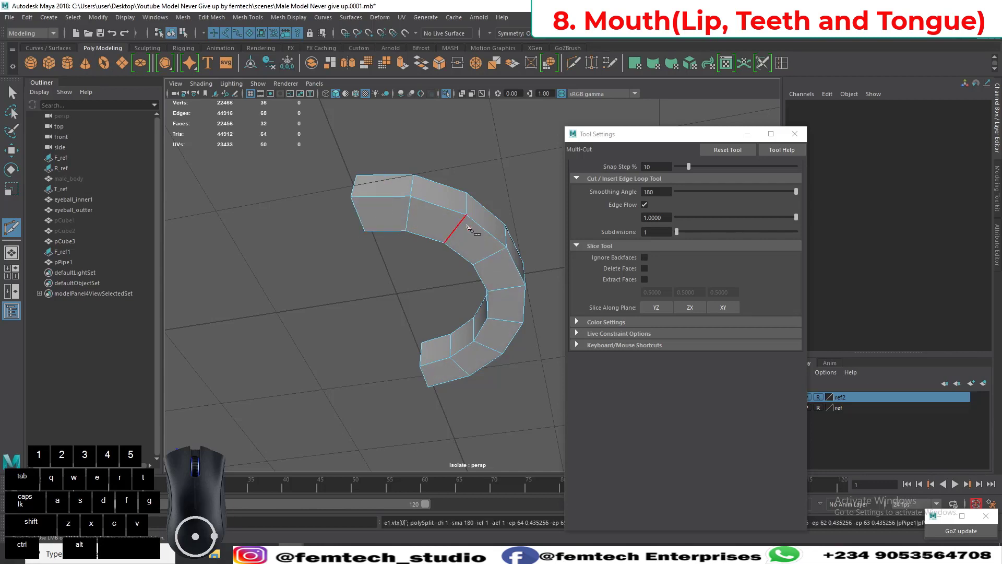
Step: With Edge Flow off, insert an edge loop along the middle of each flat side of the half ring and leave Multi-Cut
click(644, 204)
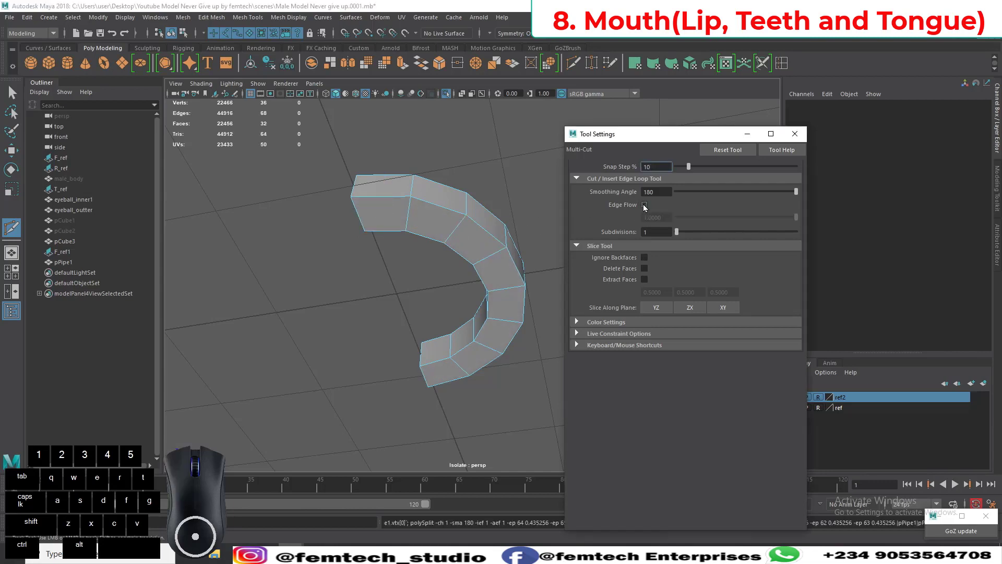
ctrl+click(362, 212)
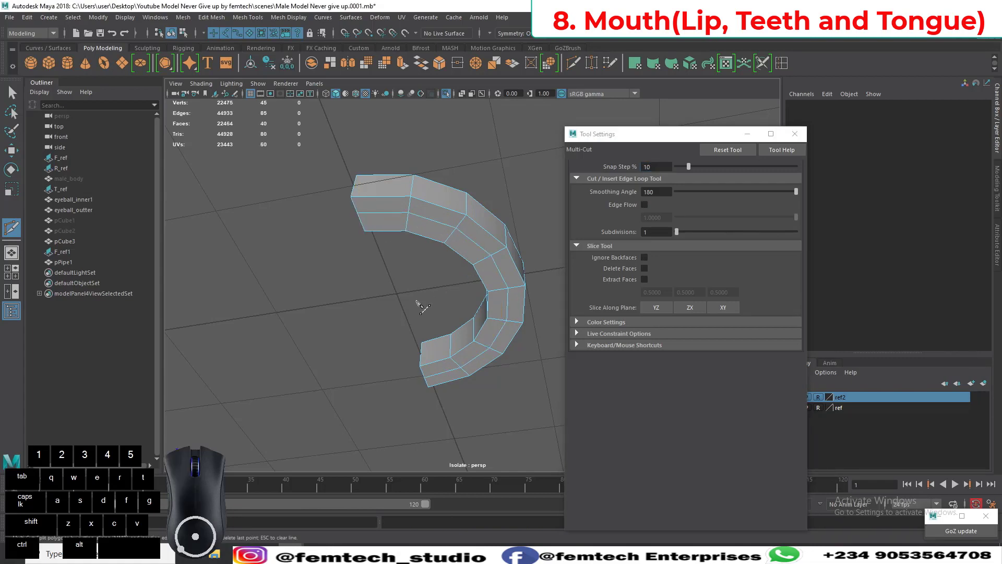
alt+drag(420, 307, 473, 328)
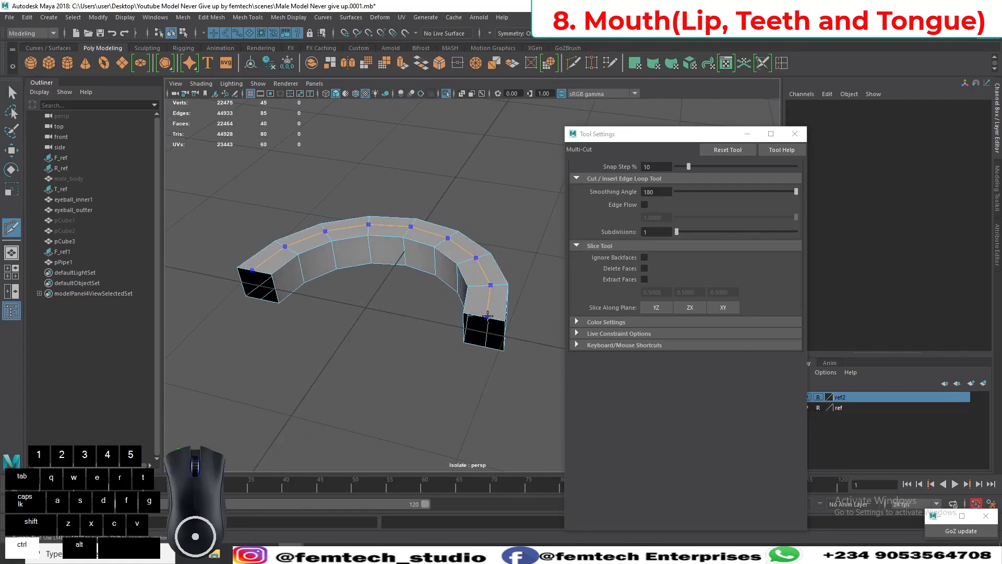
ctrl+click(488, 316)
alt+drag(487, 316, 301, 231)
alt+right_drag(301, 231, 314, 283)
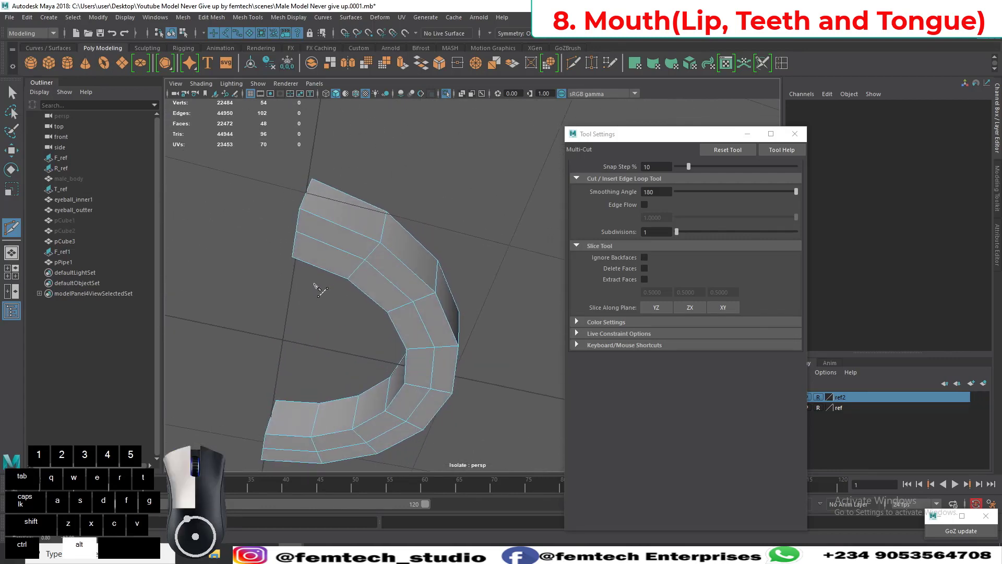
alt+middle_drag(314, 283, 350, 310)
key(1)
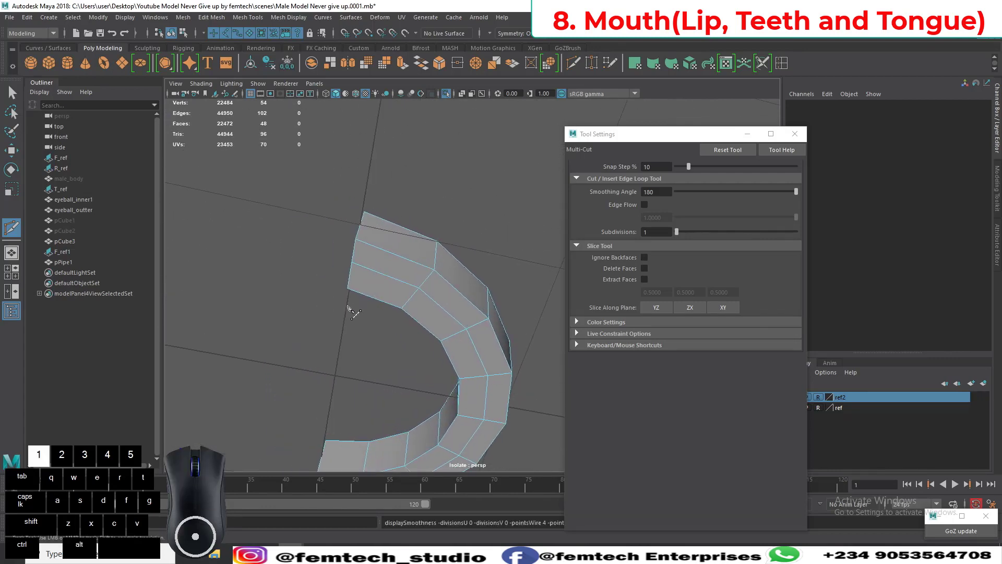
key(q)
click(794, 133)
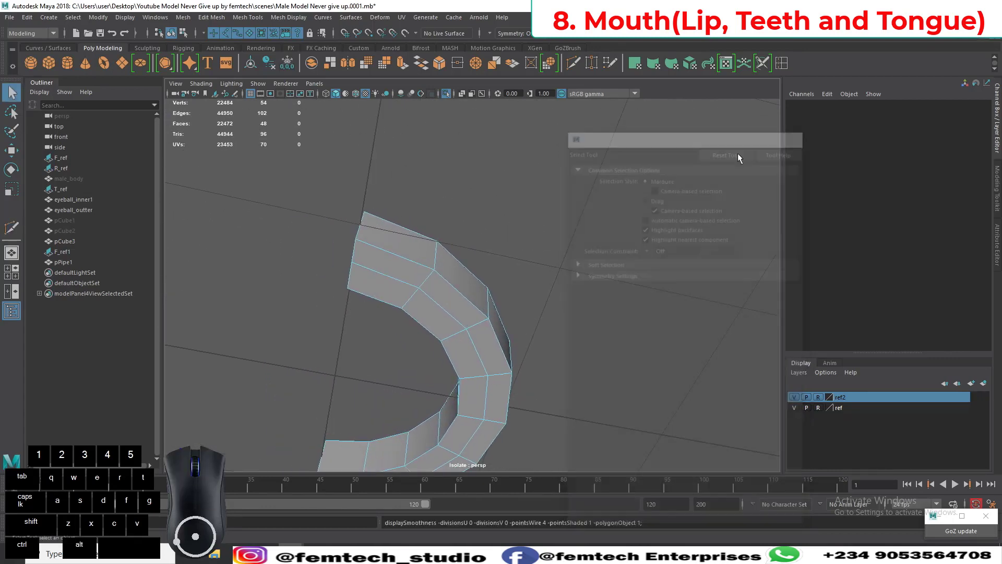
Step: In face mode, select both rows of faces on one flat side of the half ring
alt+middle_drag(400, 324, 398, 237)
right_drag(383, 192, 386, 212)
click(381, 184)
shift+click(441, 205)
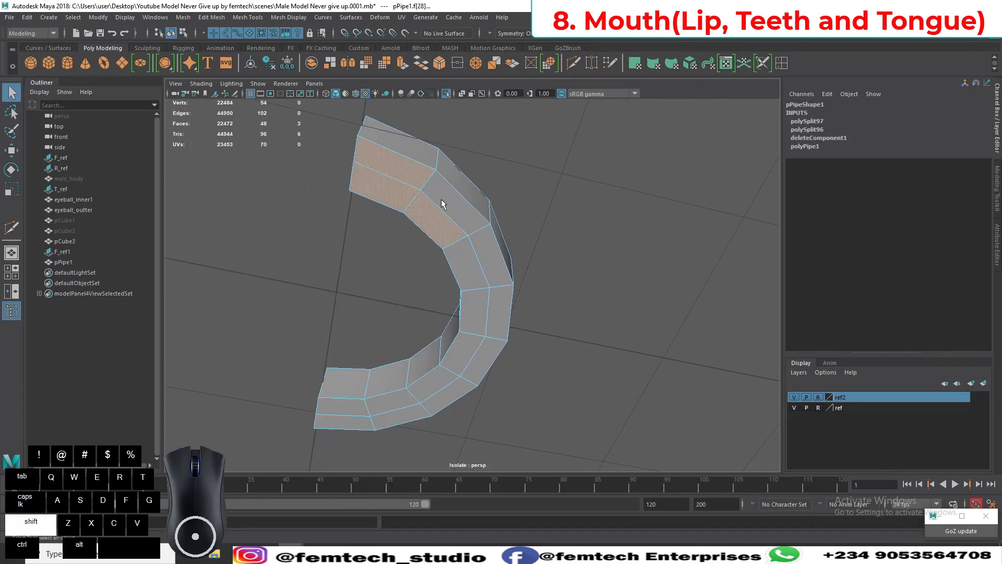
shift+click(462, 271)
shift+click(484, 265)
shift+click(481, 301)
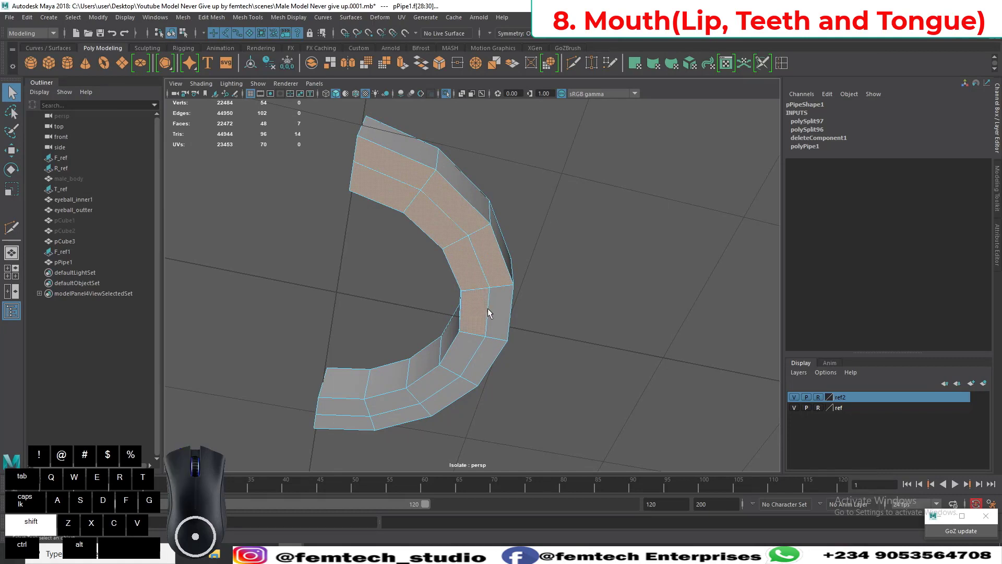
shift+click(492, 313)
shift+click(465, 353)
shift+click(480, 361)
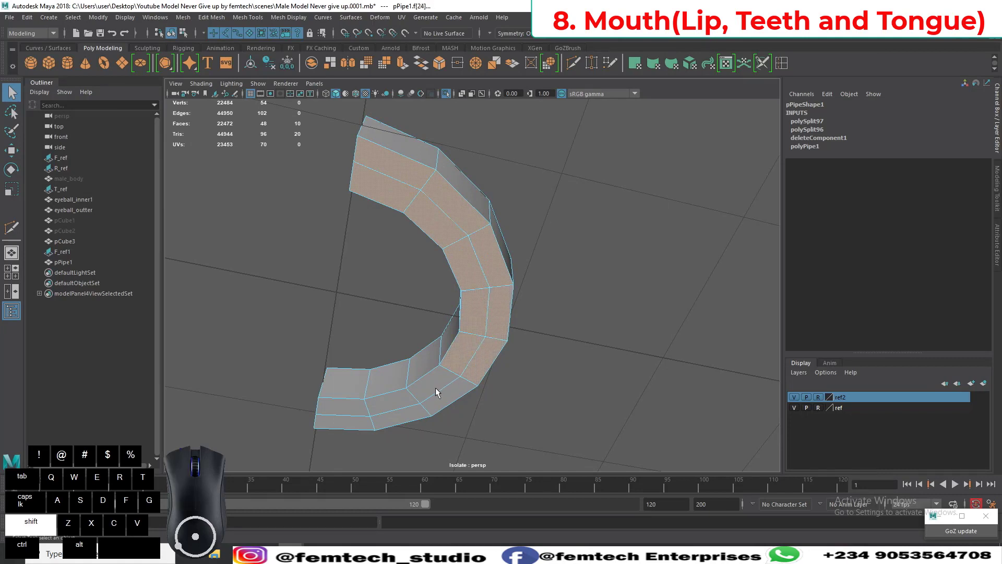
shift+click(434, 389)
shift+click(438, 403)
shift+click(389, 404)
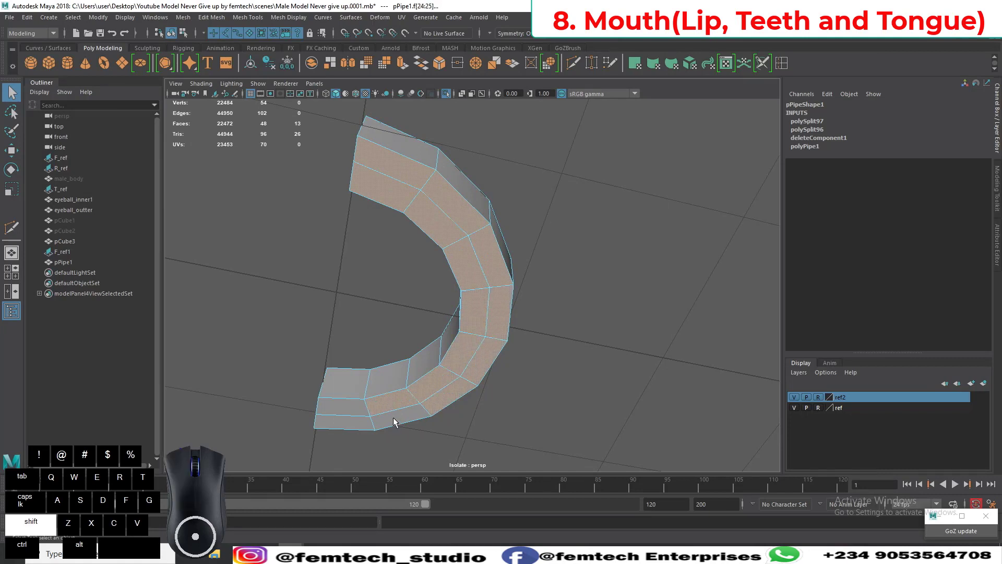
shift+click(394, 417)
shift+click(348, 414)
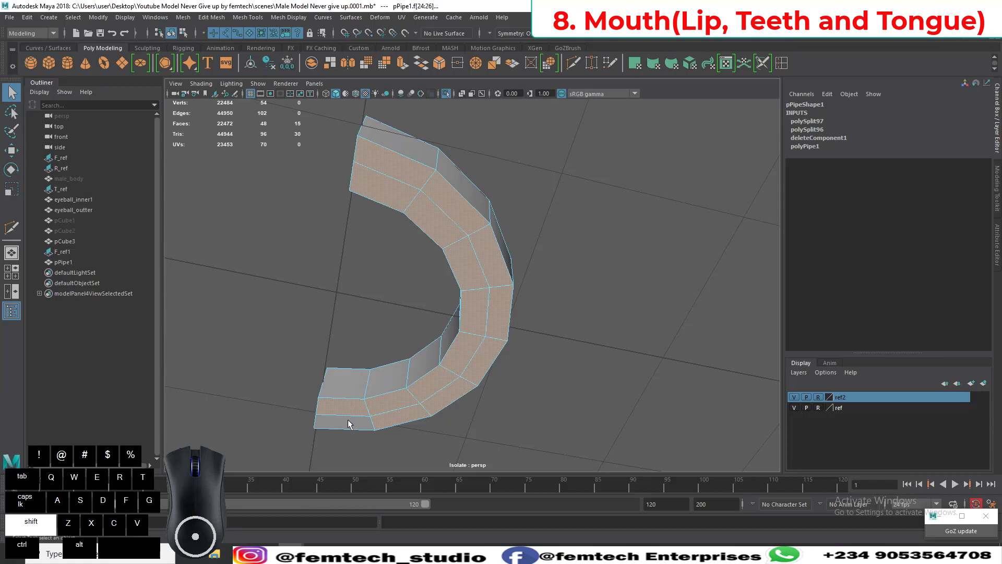
alt+drag(284, 299, 282, 299)
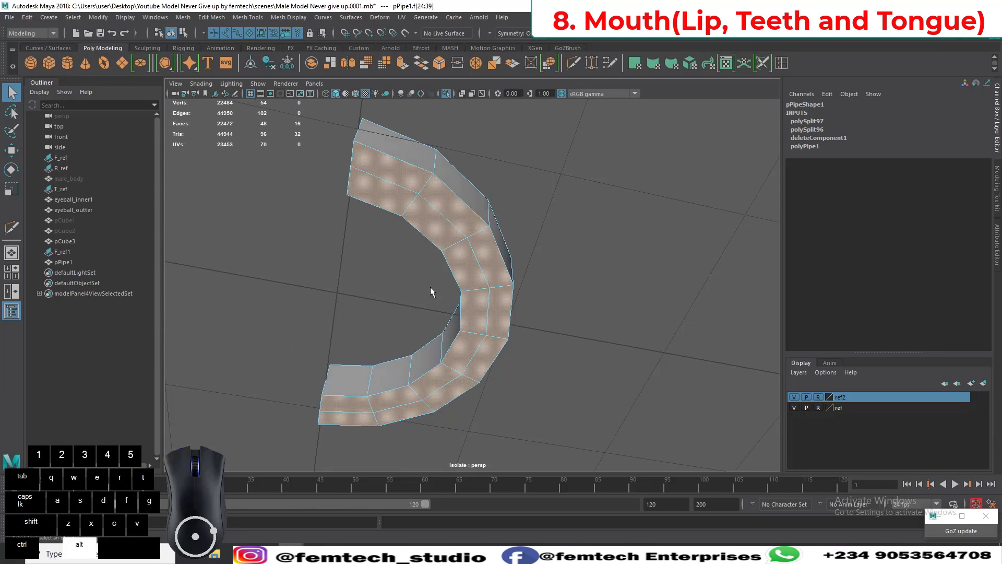
Step: Extrude the selected faces with an Offset of 0.037 and Keep Faces Together off
alt+drag(432, 289, 403, 255)
key(ctrl+e)
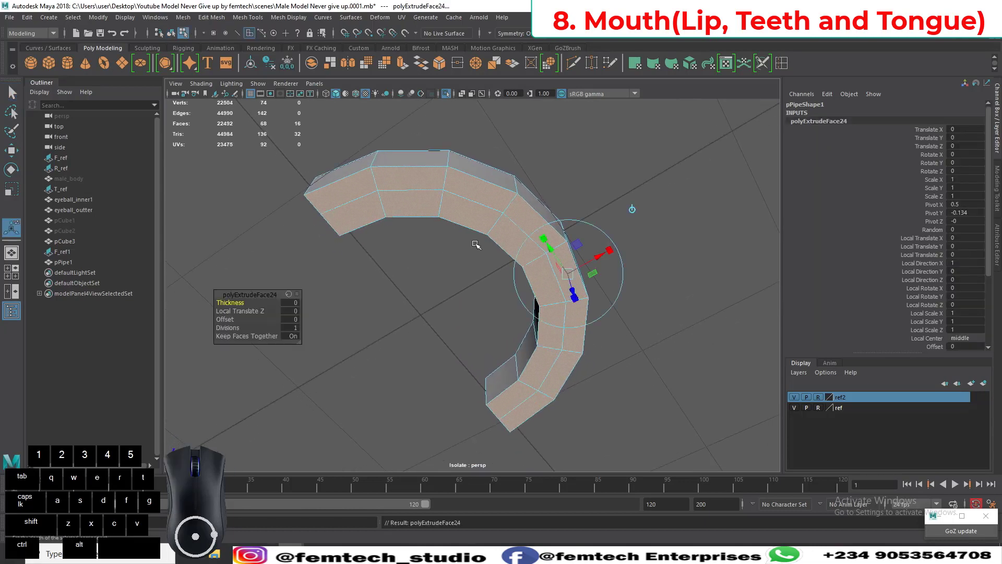
drag(271, 301, 372, 283)
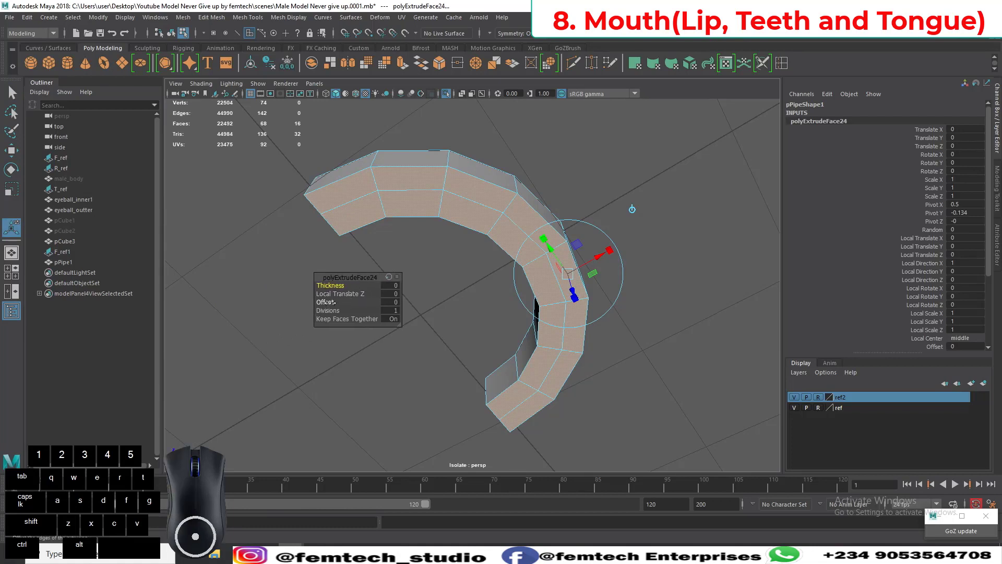
click(326, 302)
middle_drag(321, 361, 331, 361)
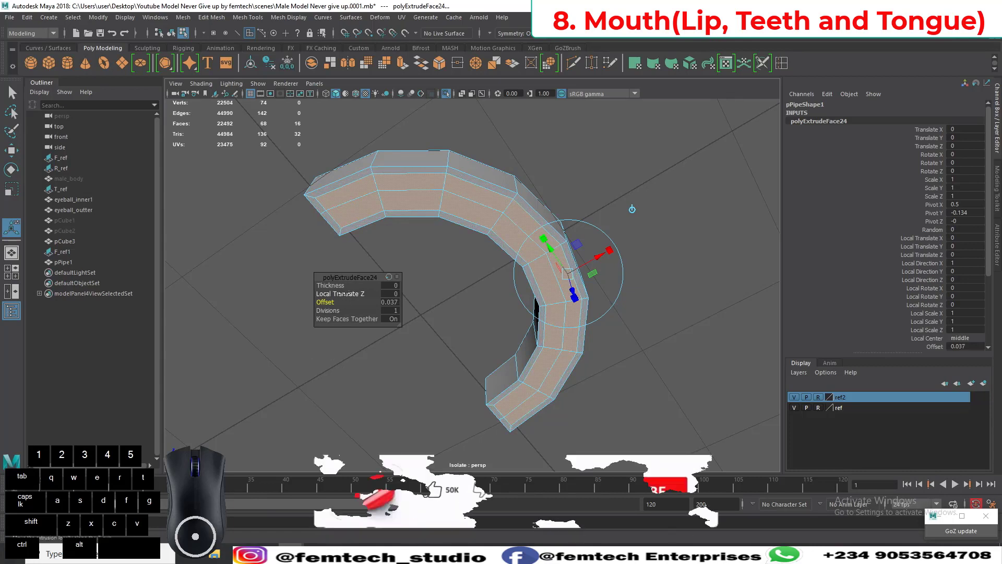
click(393, 319)
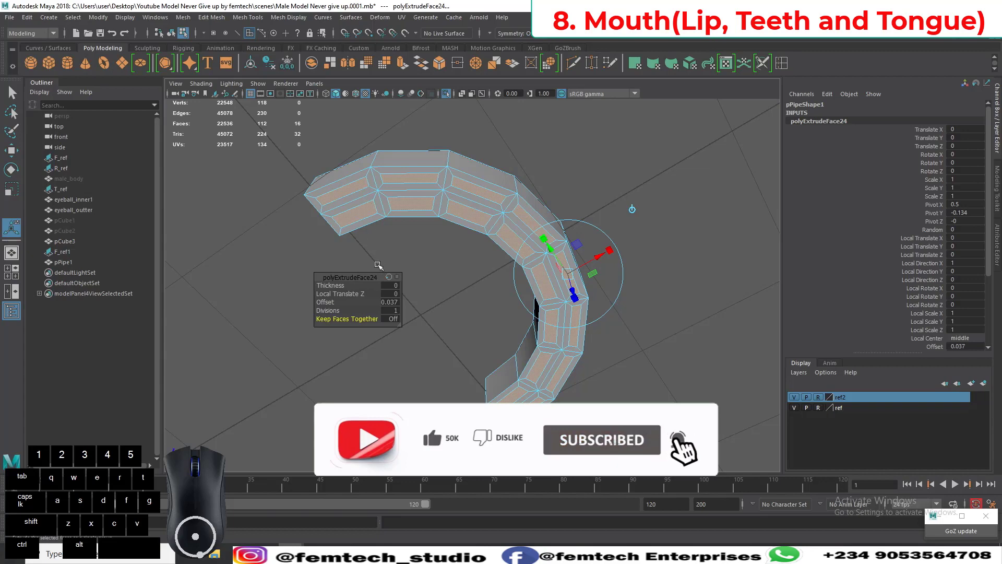
Step: Undo the offset extrusion, clear the face selection and return to the Select tool
click(313, 241)
key(ctrl+z)
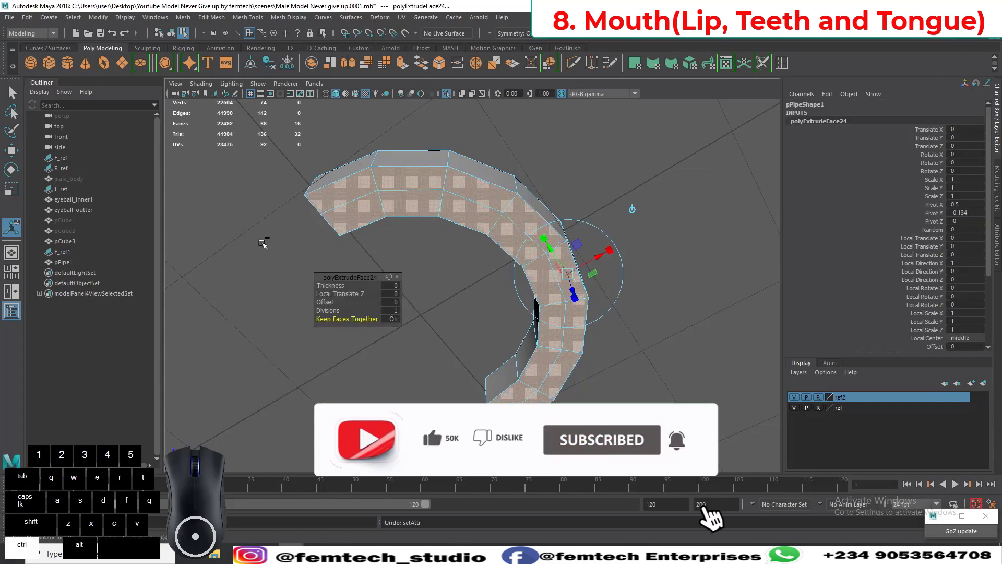
key(ctrl+z)
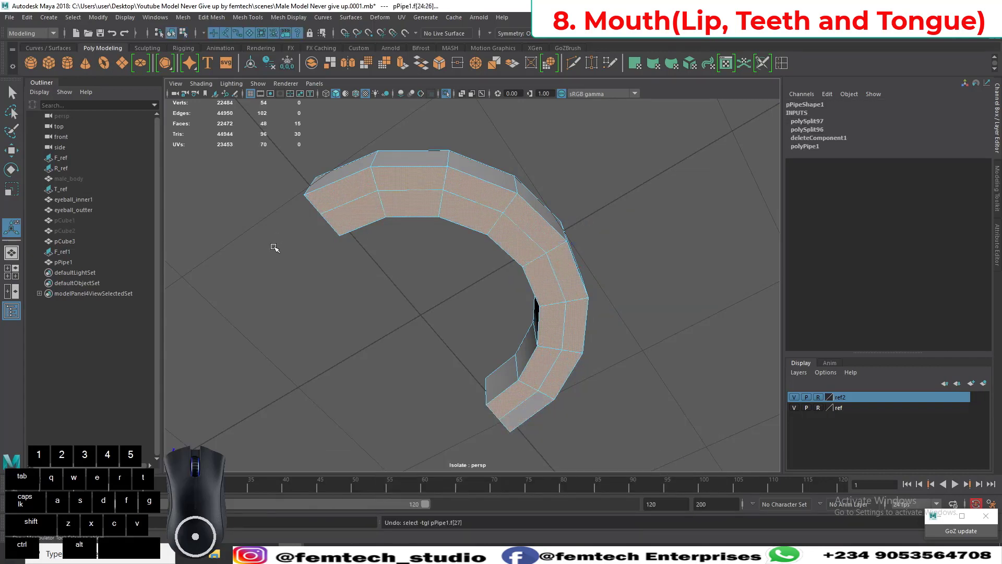
click(287, 244)
right_click(342, 207)
key(q)
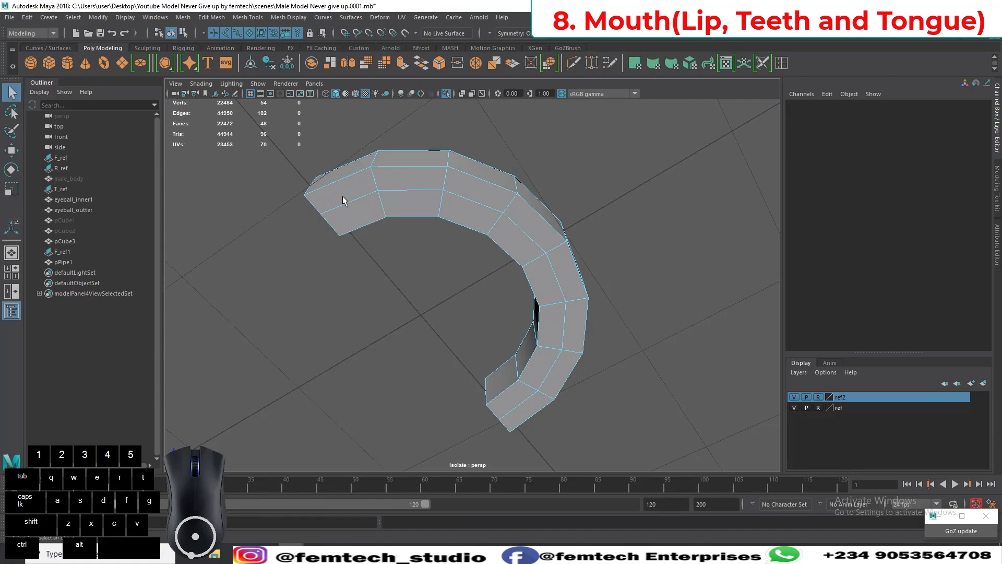
Step: Delete the middle edge loop from each flat side of the half ring
double_click(345, 205)
shift+right_drag(344, 204, 306, 223)
alt+drag(320, 206, 365, 287)
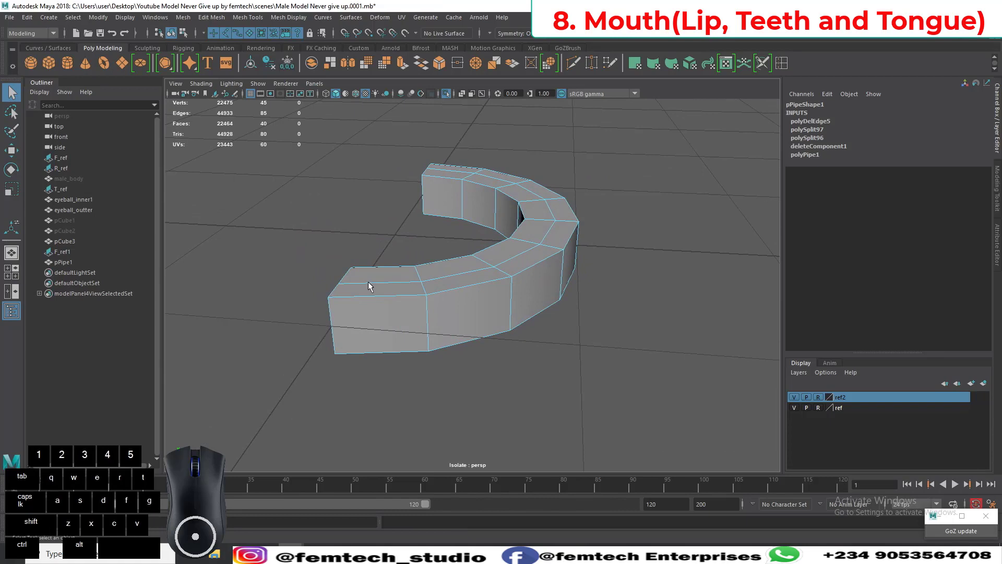
shift+right_drag(368, 287, 329, 328)
alt+drag(328, 328, 307, 252)
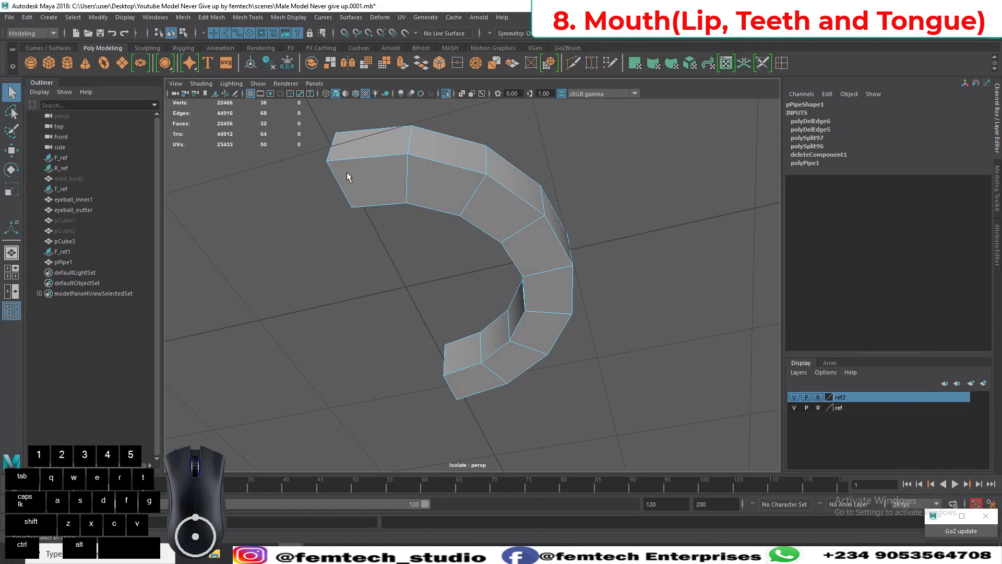
Step: In face mode, select all eight faces along one flat side of the half ring
shift+right_drag(347, 171, 356, 180)
click(363, 182)
shift+click(439, 187)
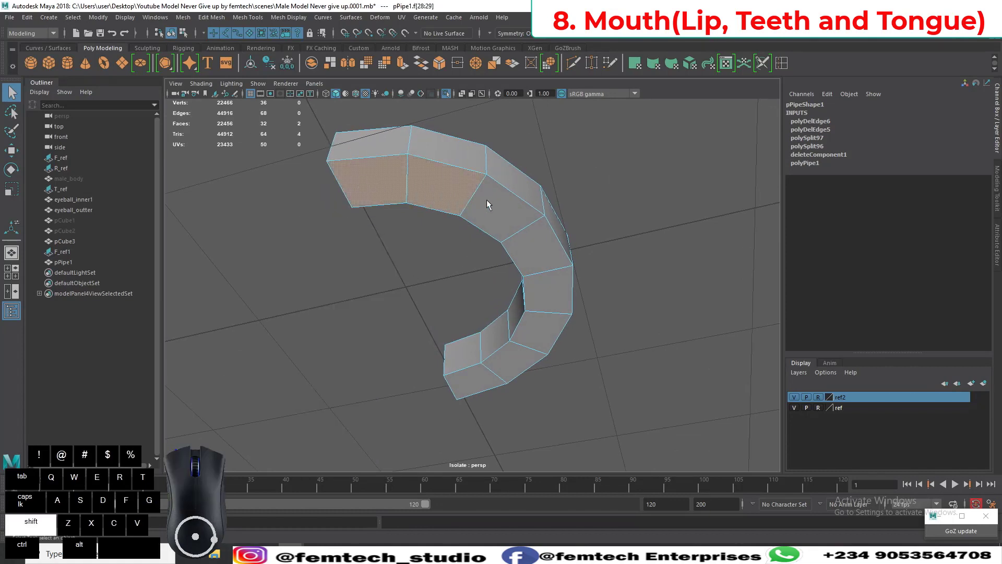
shift+click(500, 206)
shift+click(534, 252)
shift+click(540, 322)
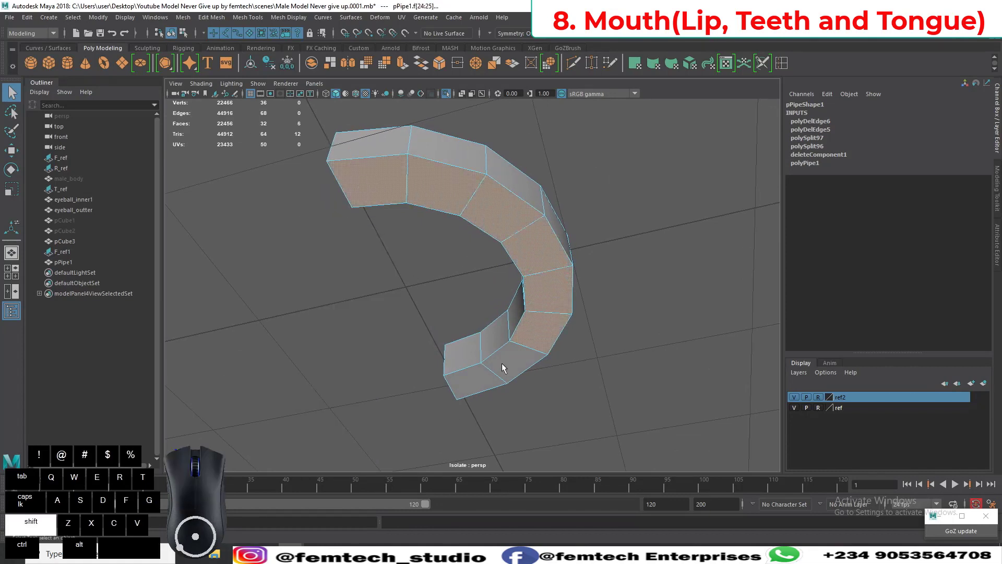
shift+click(503, 362)
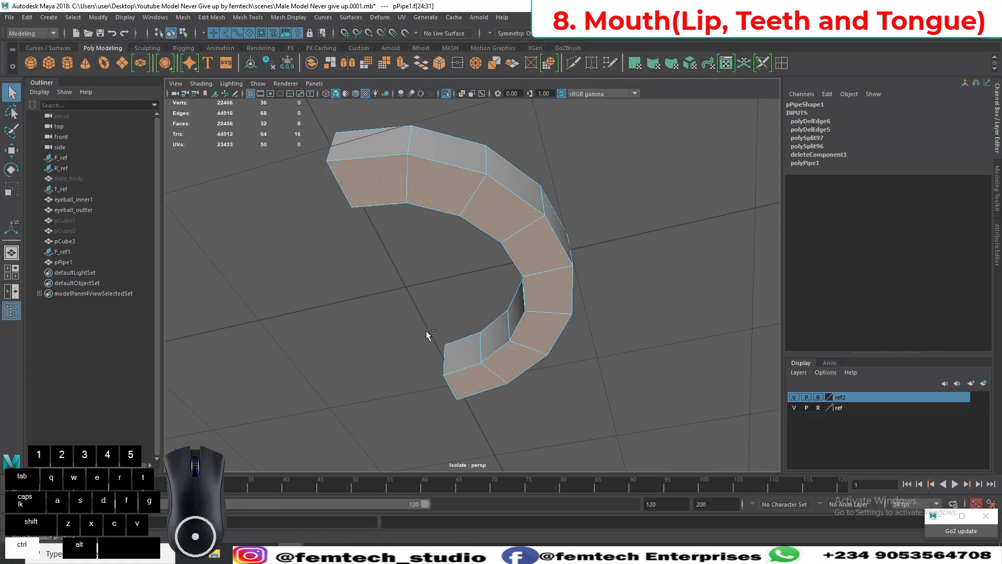
Step: Extrude the selected faces with an Offset of 0.048 and Keep Faces Together off
key(ctrl+e)
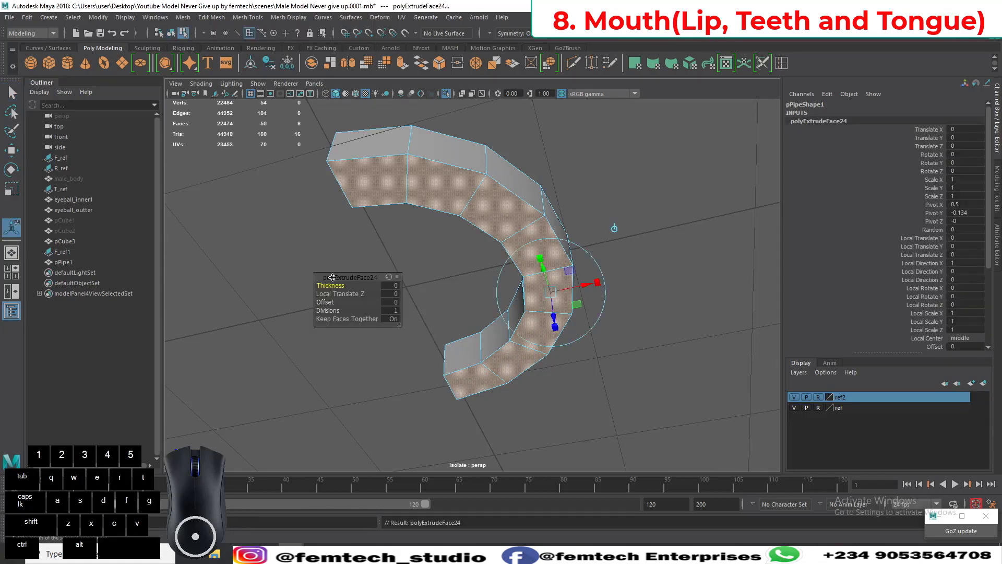
drag(332, 277, 248, 252)
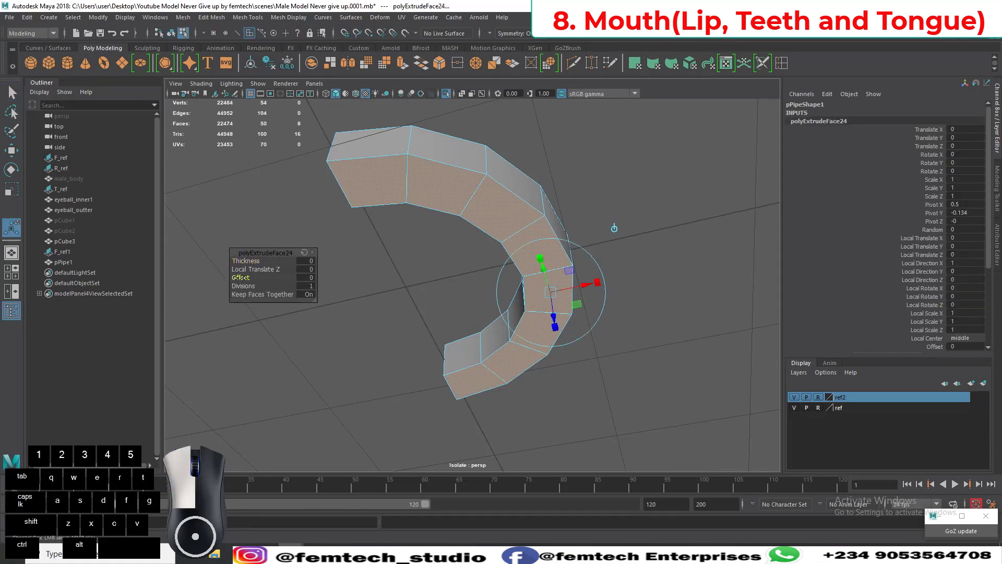
click(241, 278)
middle_drag(248, 331, 267, 332)
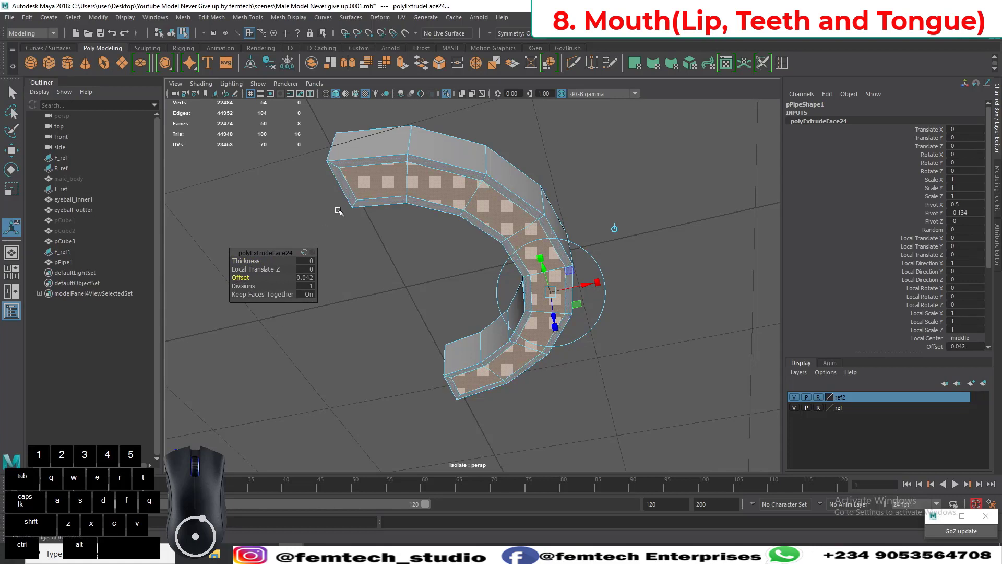
click(305, 295)
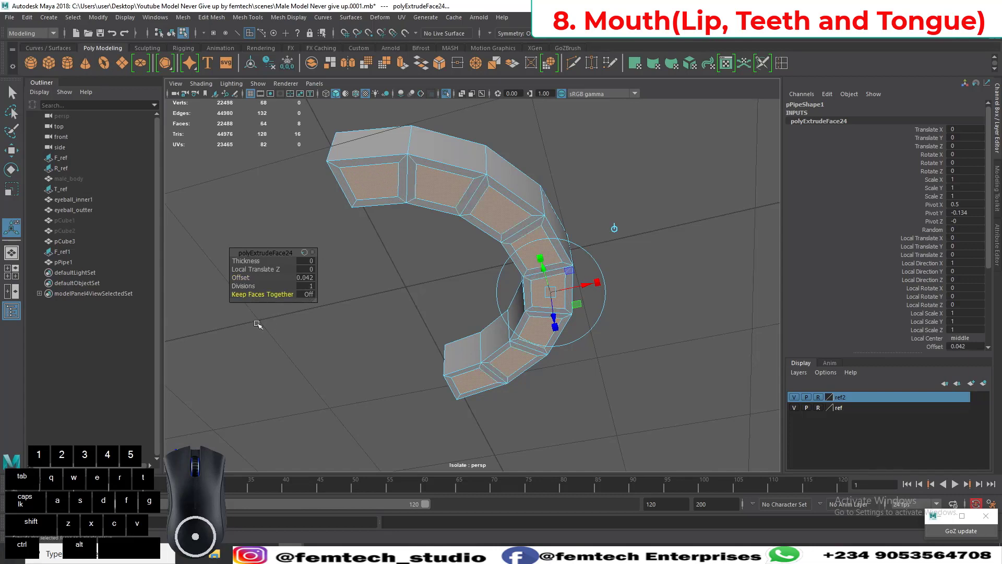
click(240, 277)
middle_drag(266, 334, 267, 335)
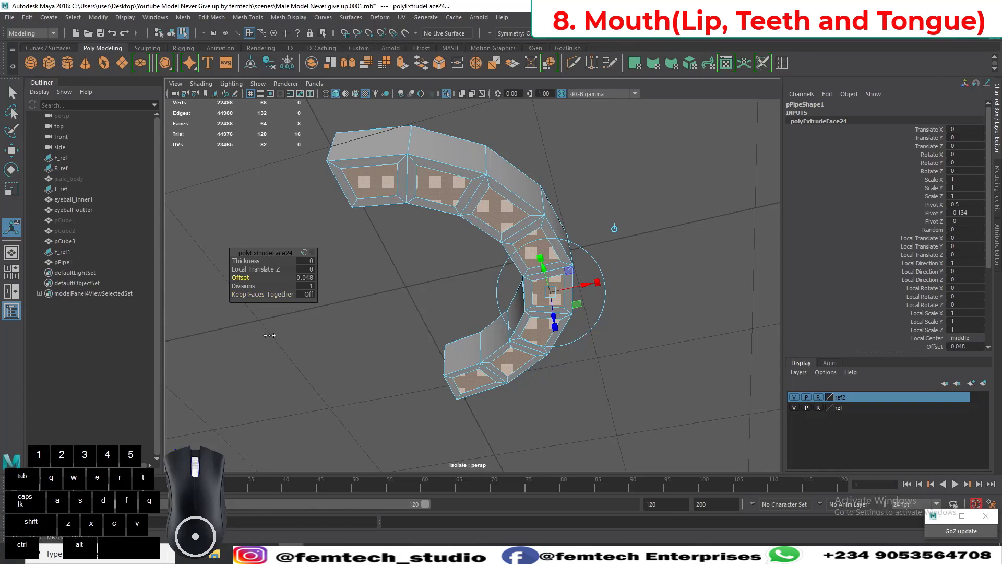
Step: Set the offset extrusion's Divisions to 2 and compare the half ring in smoothed and unsmoothed preview
alt+drag(427, 348, 412, 292)
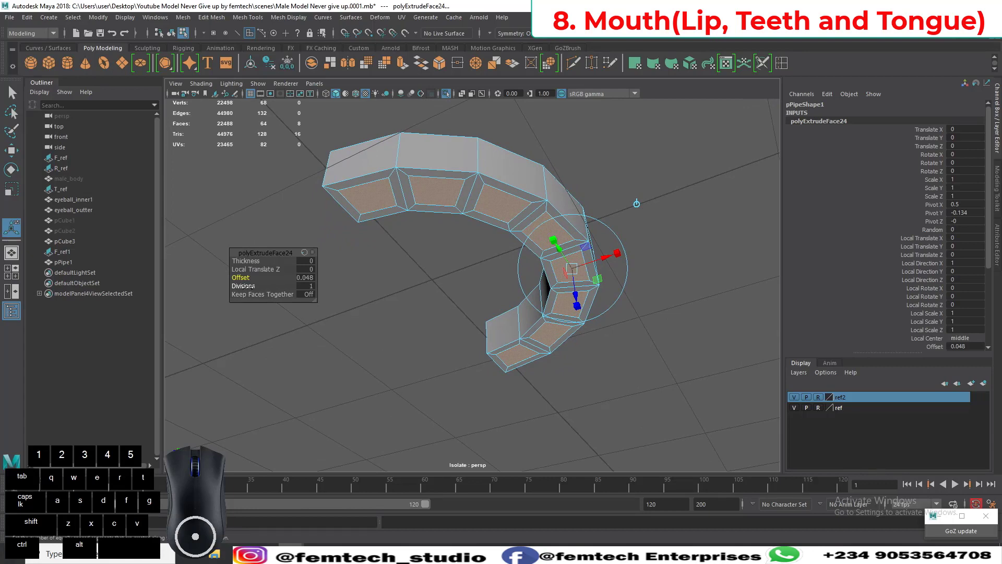
key(3)
alt+drag(418, 320, 422, 340)
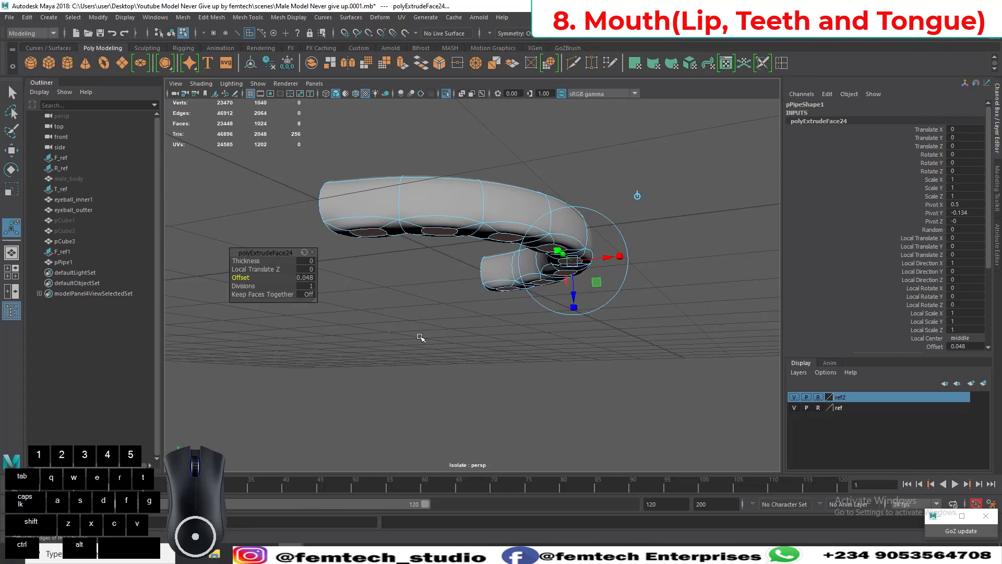
key(1)
mouse_move(423, 330)
alt+mouse_down()
mouse_move(428, 293)
mouse_move(454, 315)
mouse_move(445, 285)
mouse_move(436, 333)
alt+mouse_up()
alt+drag(446, 343, 433, 282)
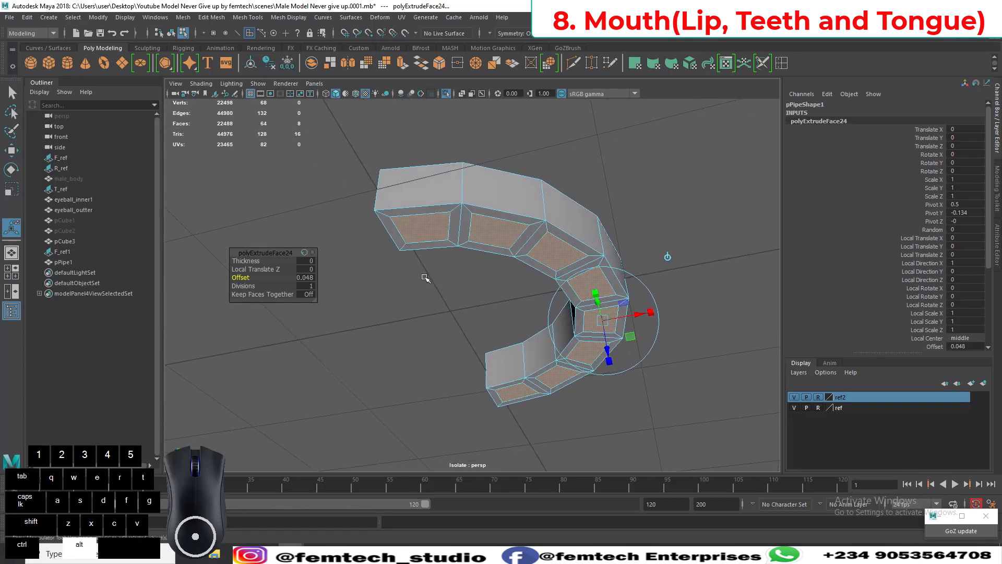
click(243, 285)
click(306, 286)
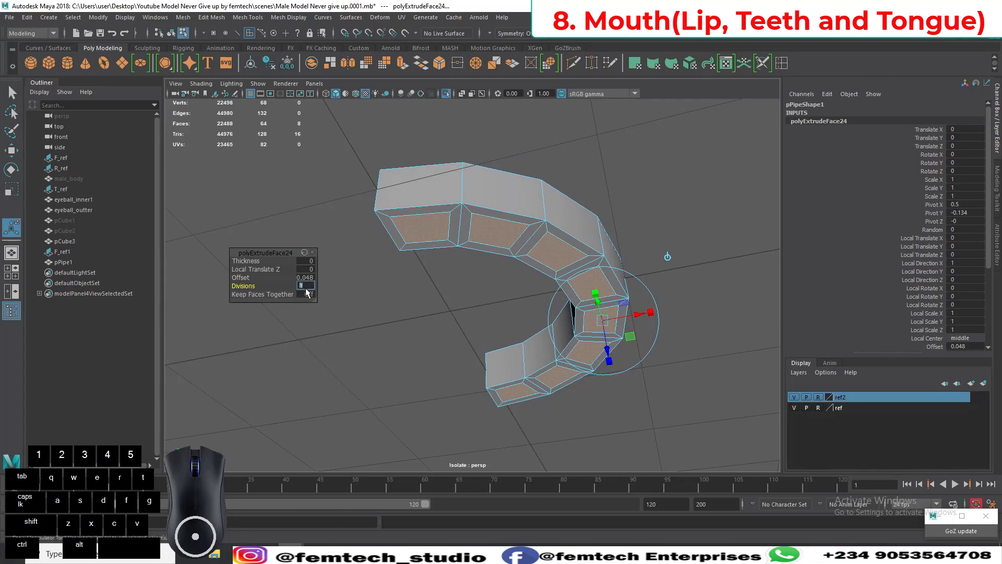
text(2)
key(Return)
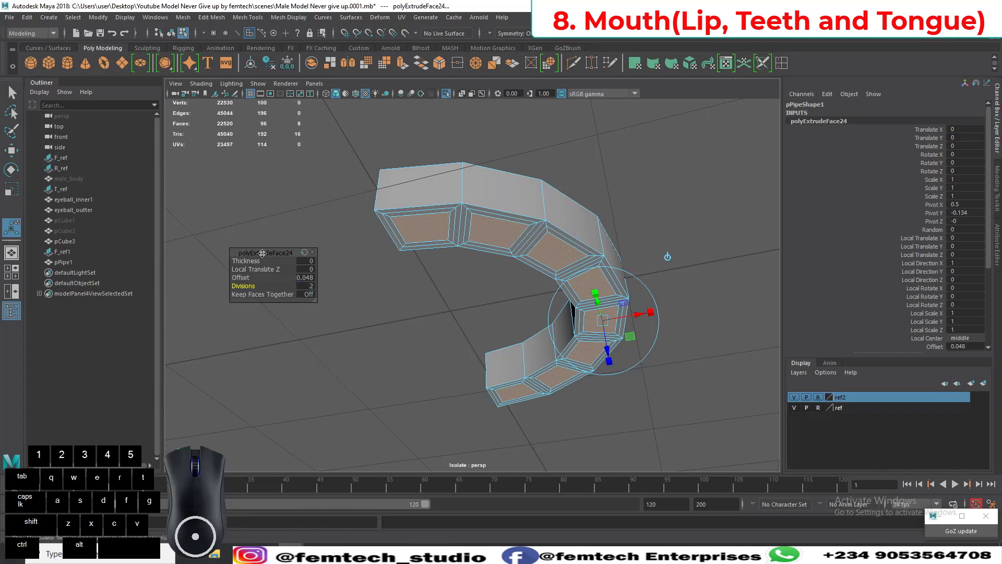
key(3)
alt+drag(407, 245, 535, 255)
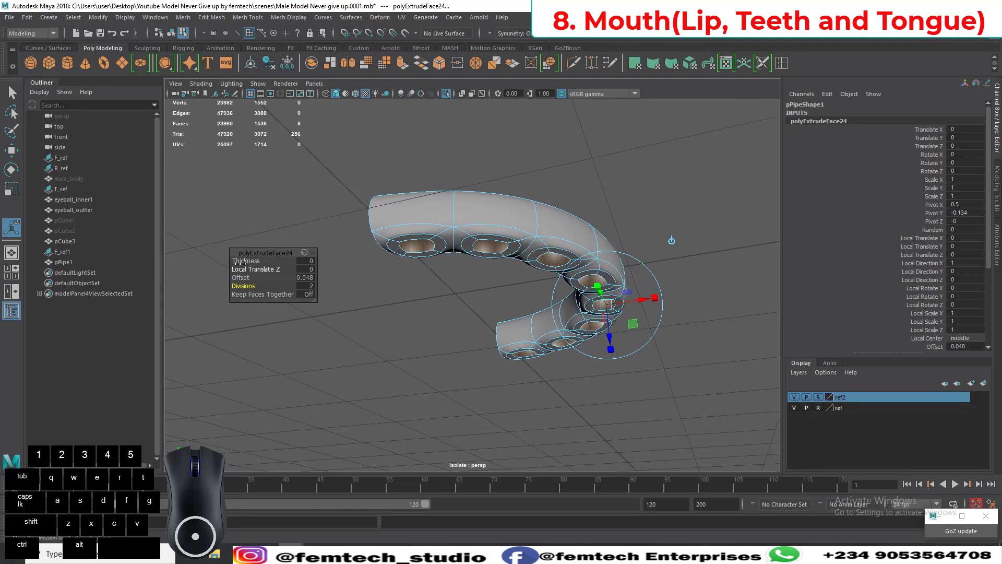
key(1)
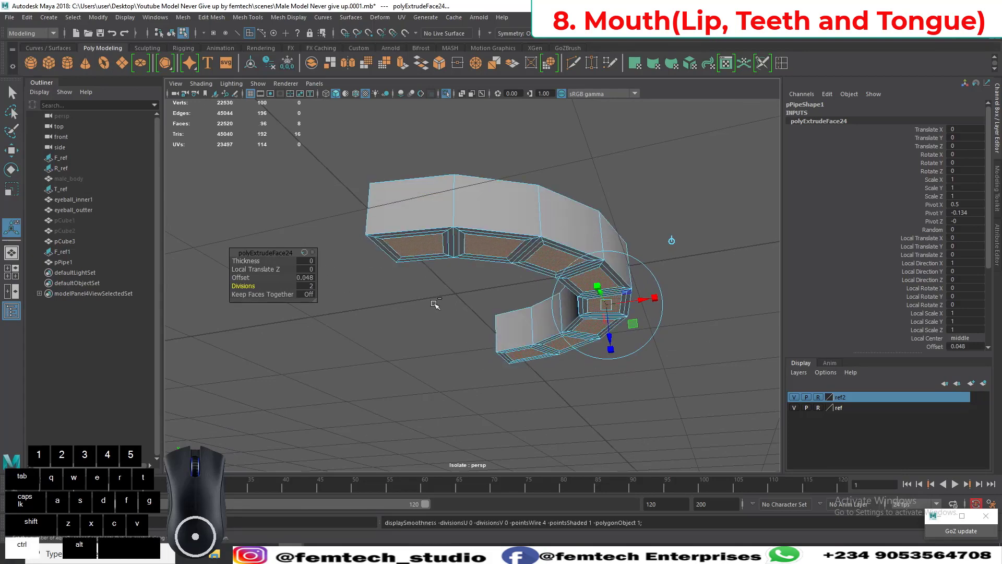
Step: Extrude the inset faces again, pushing them into the half ring with a Local Translate Z of -0.181, using X-ray display
key(ctrl+e)
alt+drag(458, 347, 488, 331)
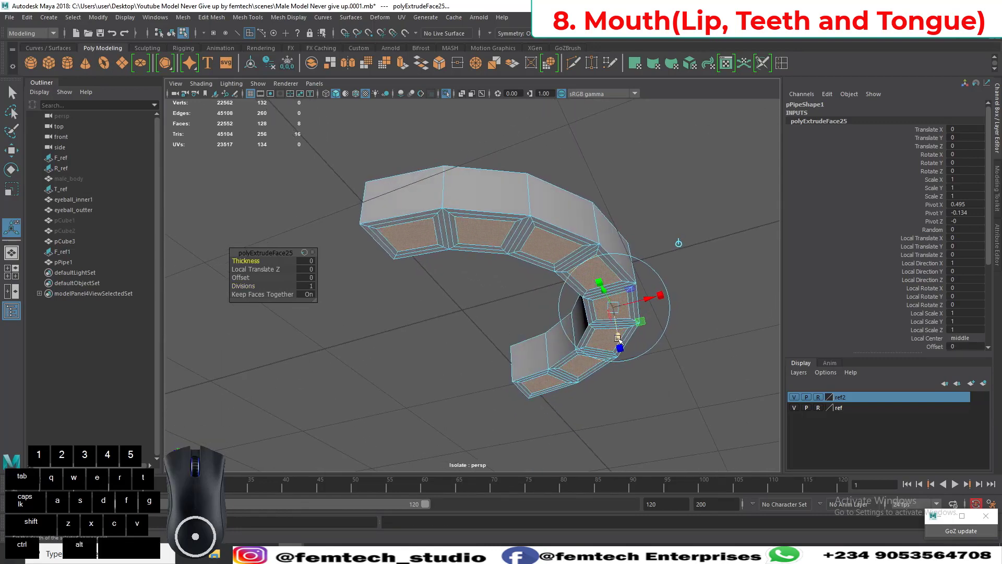
drag(618, 340, 610, 314)
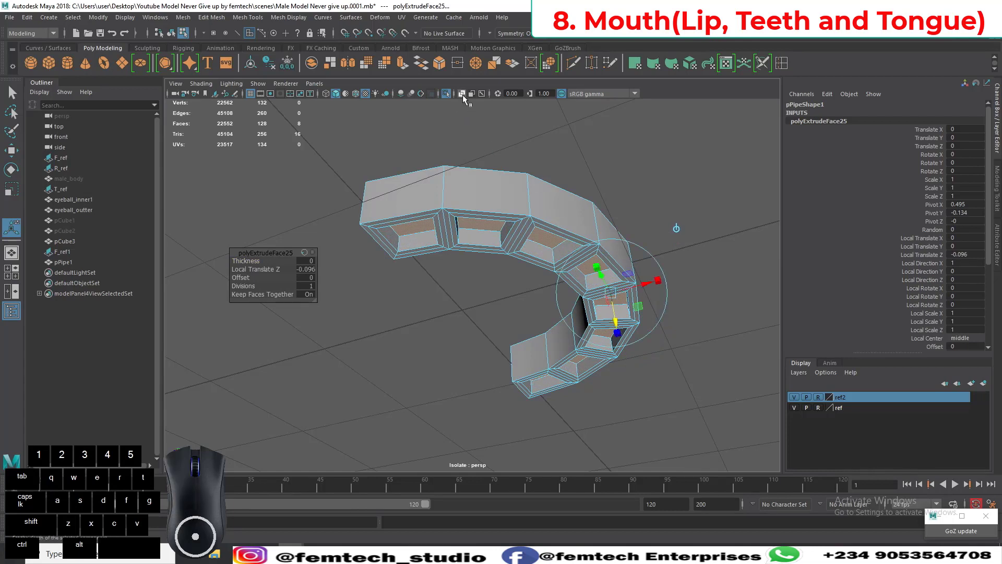
click(462, 94)
drag(615, 317, 613, 309)
alt+drag(499, 314, 335, 311)
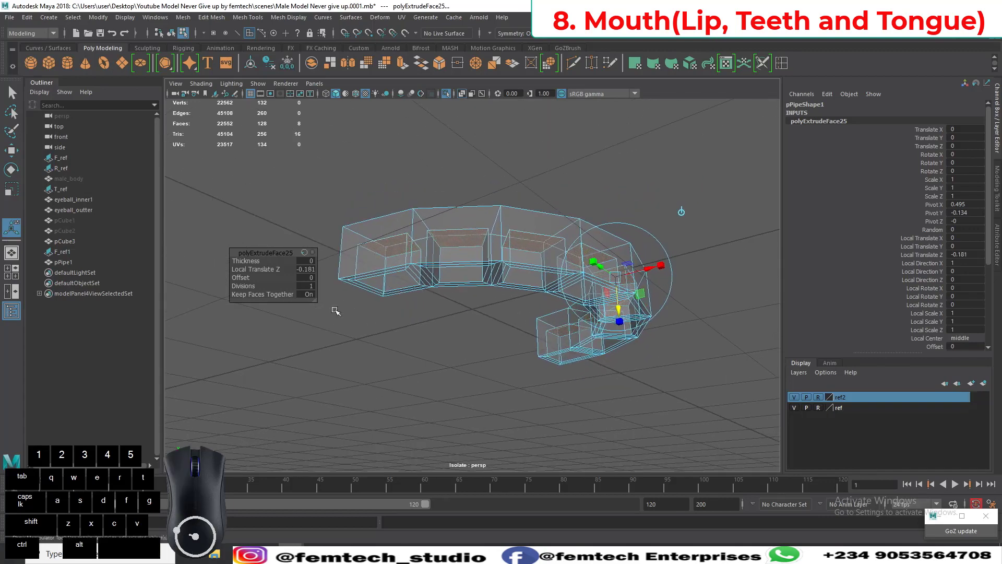
Step: Set the inward extrusion's Divisions to 2, turn X-ray display off and check the sockets in smoothed preview
click(308, 286)
key(Return)
alt+drag(405, 349, 423, 335)
key(3)
click(458, 95)
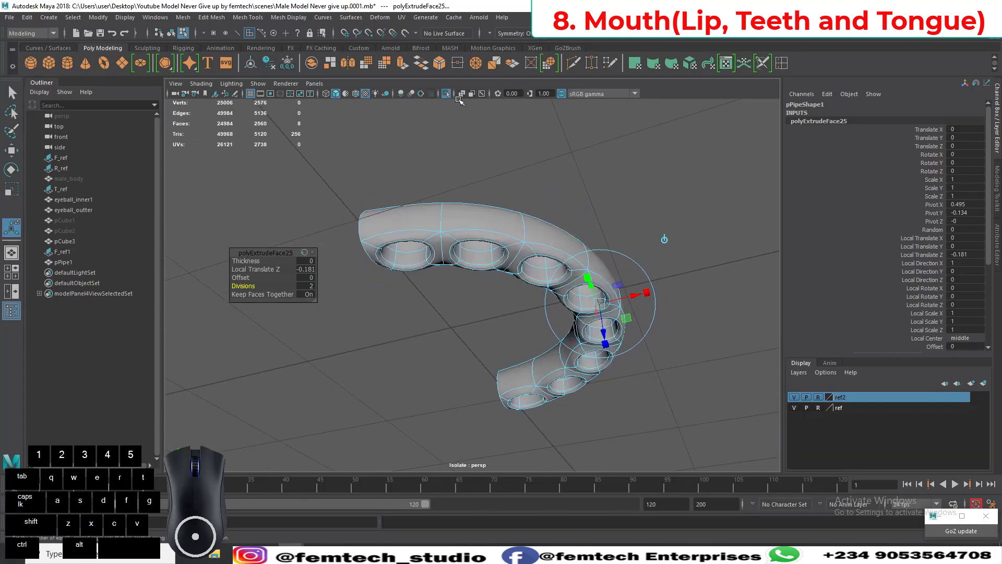
mouse_move(386, 285)
alt+mouse_down()
mouse_move(414, 250)
mouse_move(402, 271)
mouse_move(416, 289)
mouse_move(416, 255)
mouse_move(402, 245)
mouse_move(409, 293)
mouse_move(407, 257)
mouse_move(425, 247)
alt+mouse_up()
key(1)
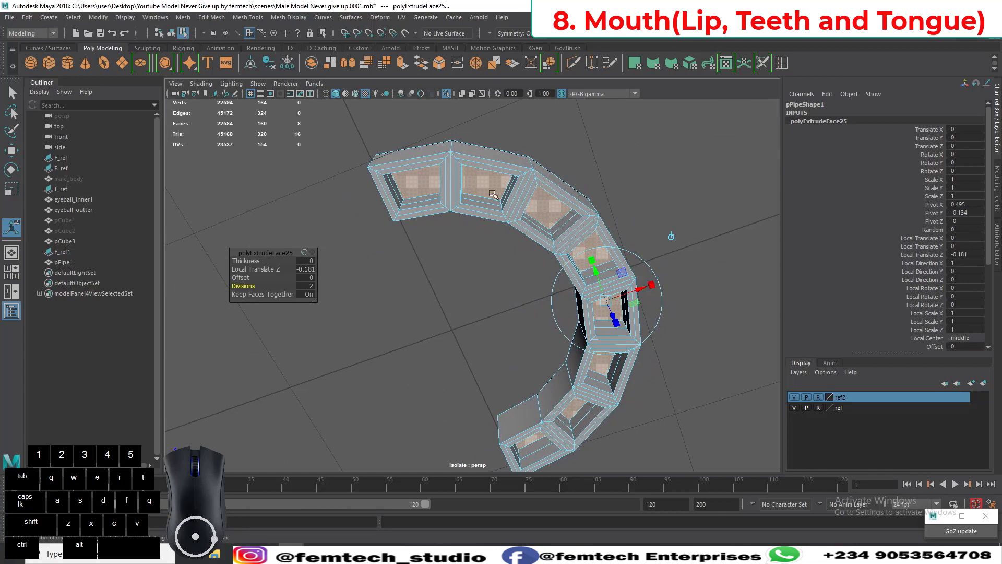
Step: Extract the eight socket floor faces from the half ring and return to face mode with them selected
shift+right_click(420, 185)
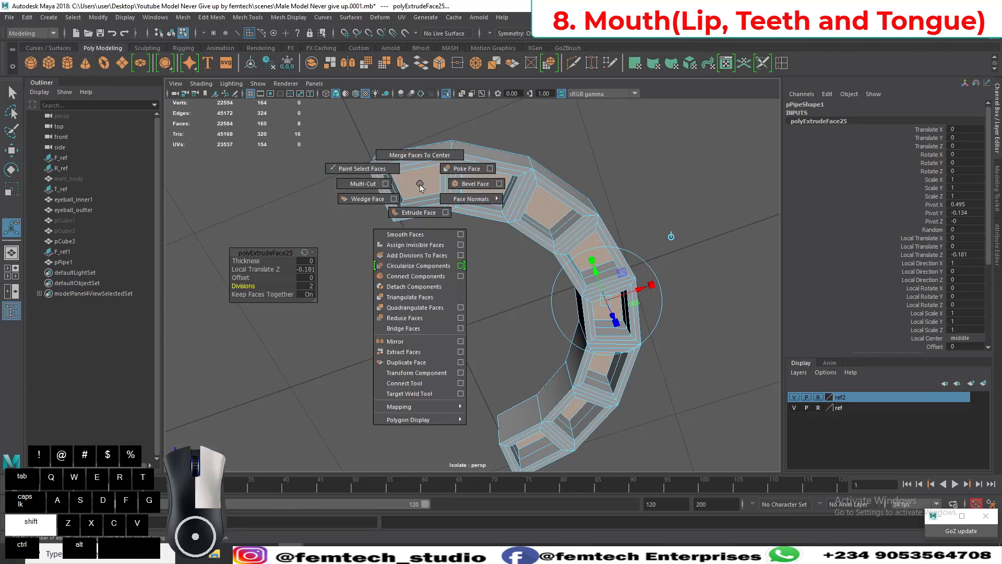
click(421, 350)
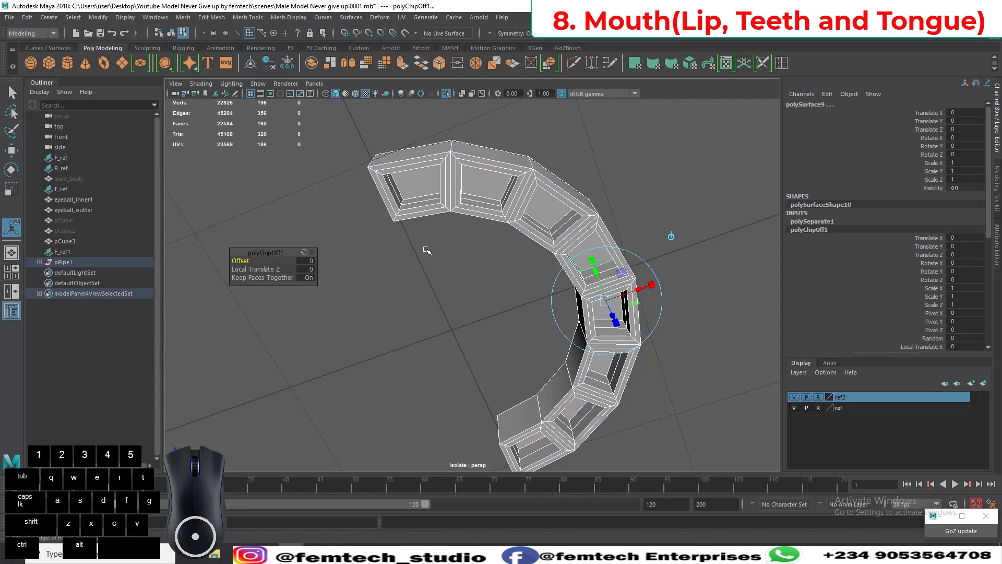
right_click(424, 223)
click(424, 250)
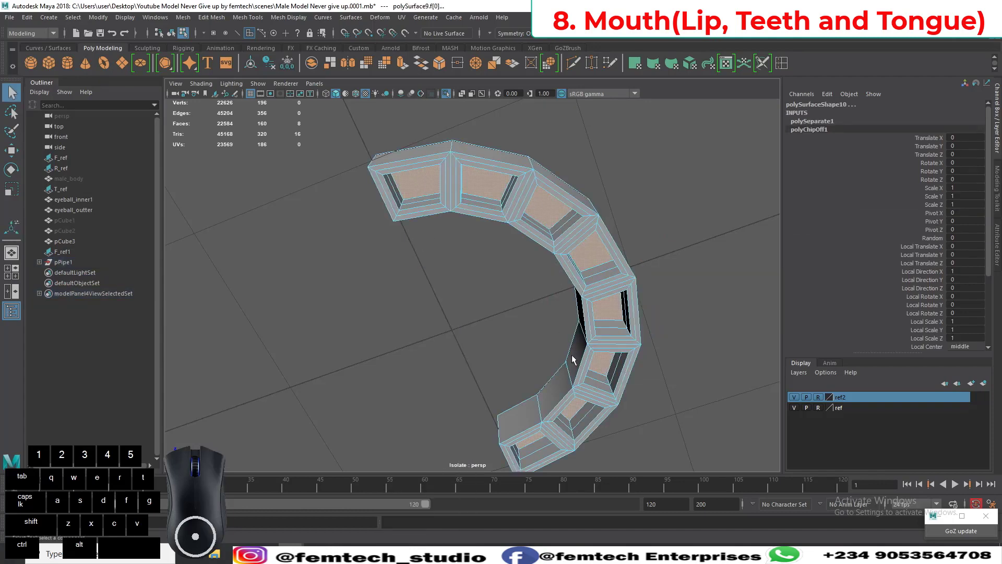
alt+drag(515, 341, 439, 337)
key(w)
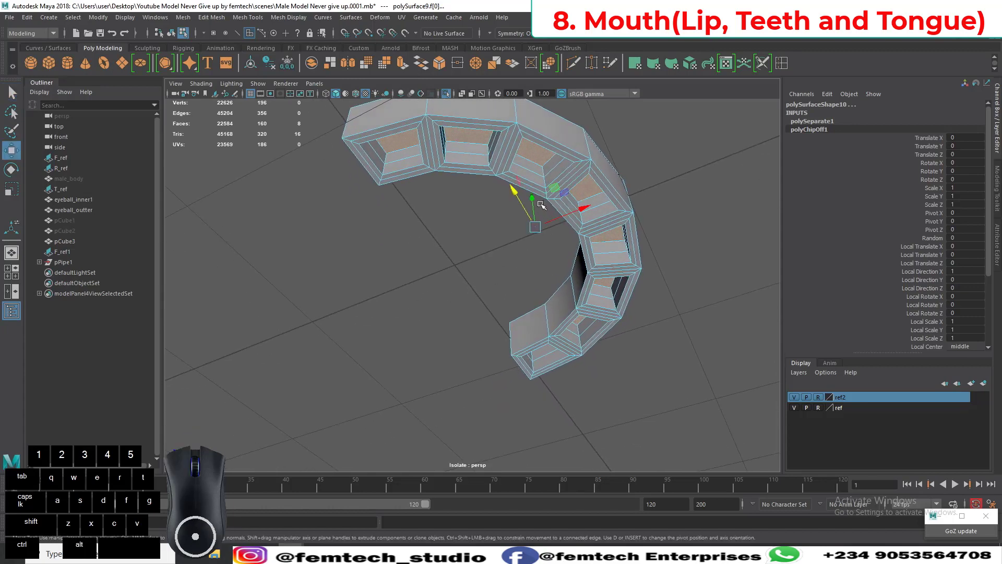
drag(535, 207, 529, 282)
key(ctrl+z)
Step: Extrude the extracted faces out of the sockets with a Local Translate Z of 0.31 to form tooth blocks
alt+drag(448, 291, 486, 308)
alt+middle_drag(488, 295, 493, 286)
alt+drag(485, 286, 482, 278)
alt+middle_drag(482, 277, 483, 291)
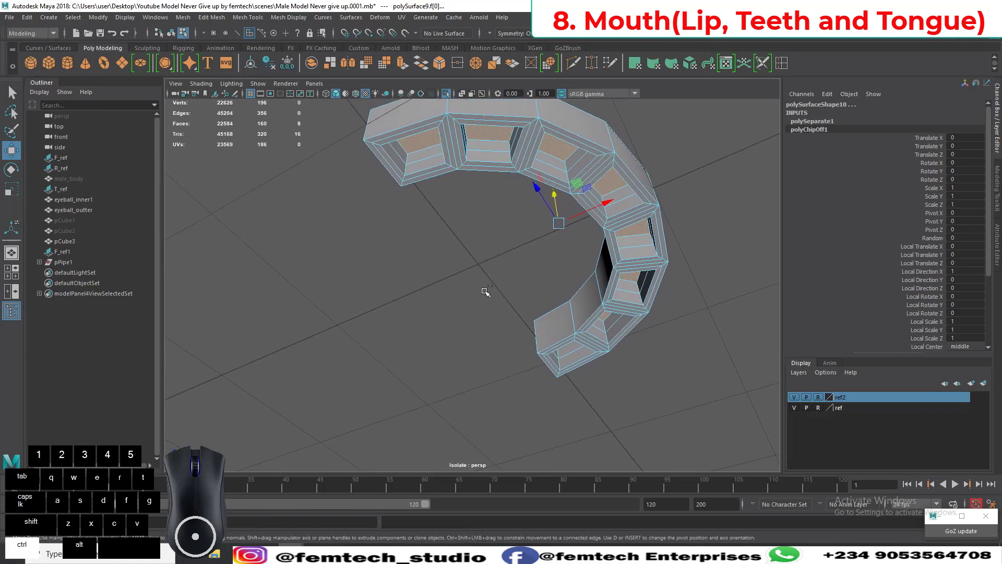
key(ctrl+e)
alt+drag(504, 224, 571, 199)
alt+drag(619, 178, 649, 328)
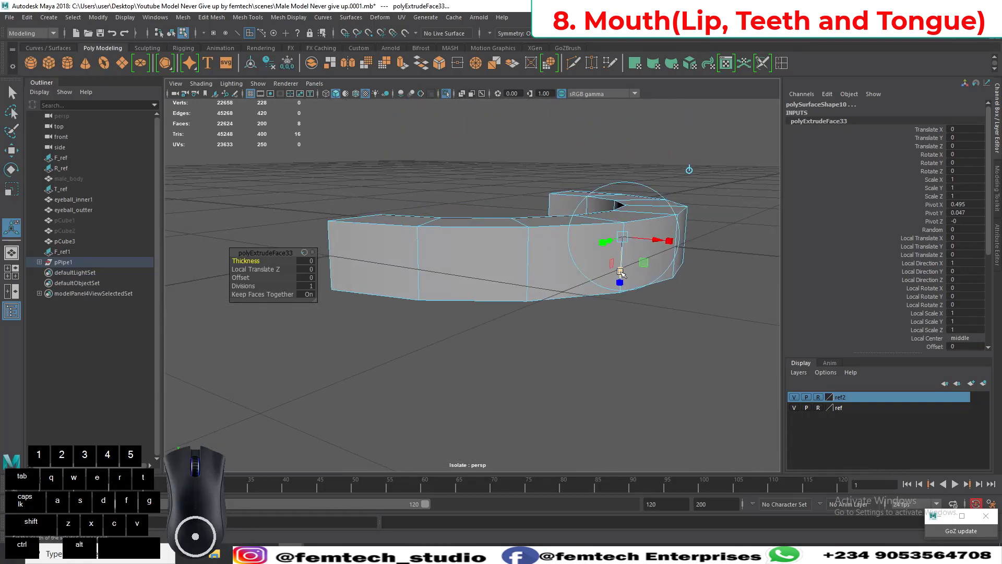
drag(622, 273, 610, 341)
Step: Set the tooth extrusion's Divisions to 2 and check the teeth in smoothed preview
alt+drag(517, 369, 460, 263)
alt+right_drag(459, 263, 464, 293)
mouse_move(465, 294)
alt+mouse_down()
mouse_move(450, 298)
mouse_move(464, 319)
mouse_move(455, 304)
alt+mouse_up()
key(1)
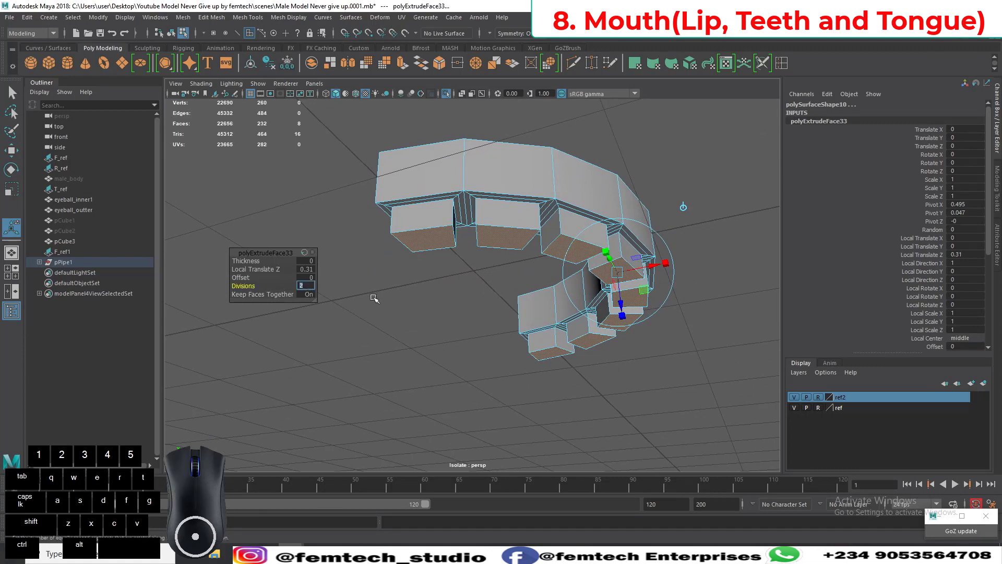
click(278, 256)
key(3)
mouse_move(439, 282)
alt+mouse_down()
mouse_move(447, 282)
mouse_move(412, 285)
mouse_move(430, 295)
alt+mouse_up()
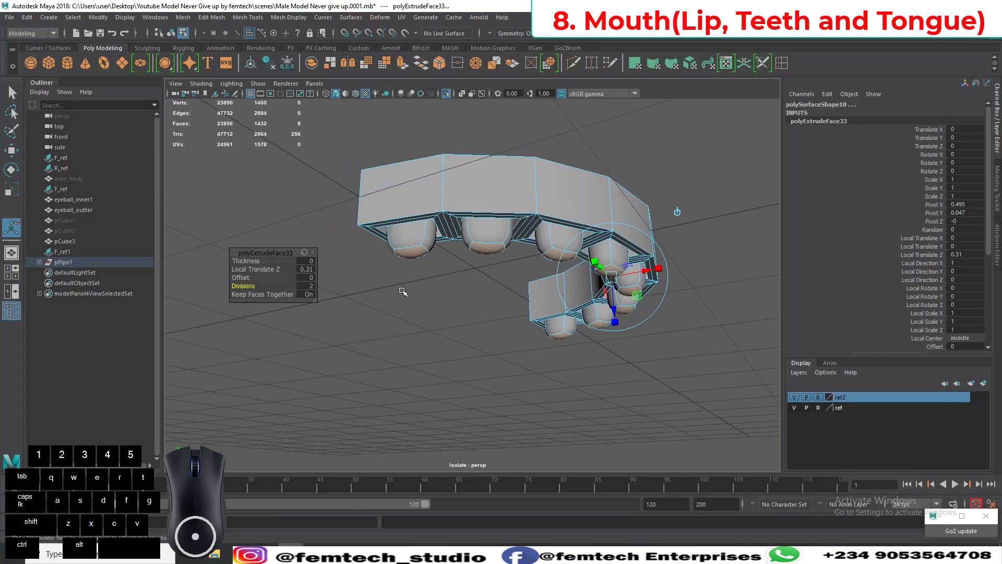
key(1)
Step: Examine the extruded tooth blocks and their sockets from the side and from below
alt+drag(403, 291, 428, 297)
alt+right_drag(428, 298, 427, 293)
alt+middle_drag(428, 296, 405, 300)
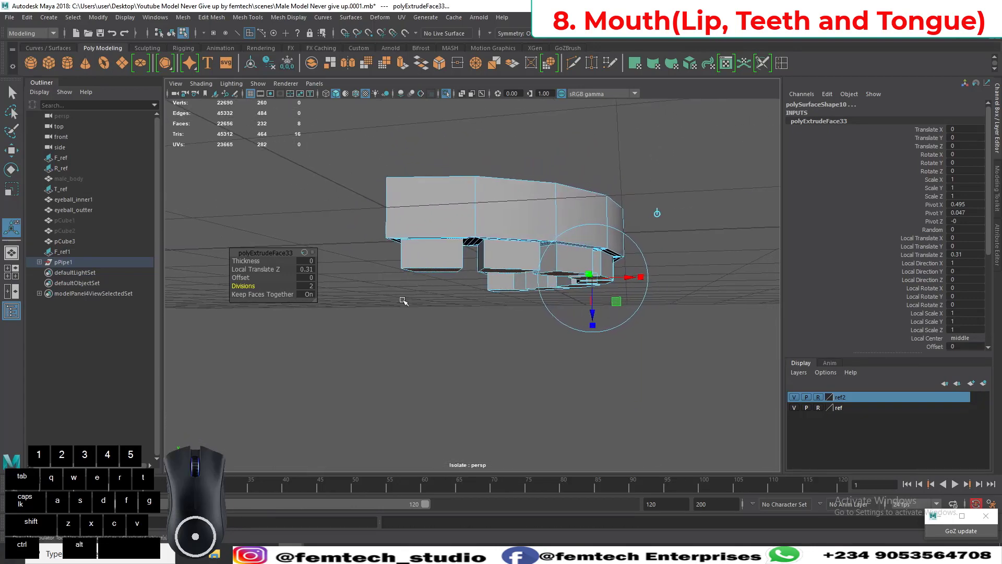
alt+drag(403, 301, 414, 270)
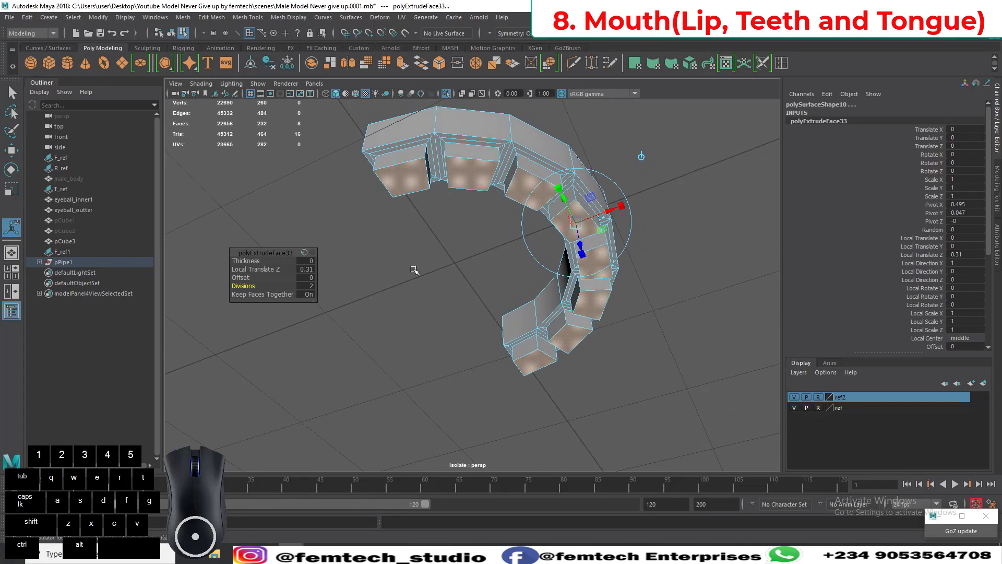
alt+drag(414, 270, 391, 257)
alt+right_drag(391, 257, 423, 325)
alt+middle_drag(423, 326, 434, 344)
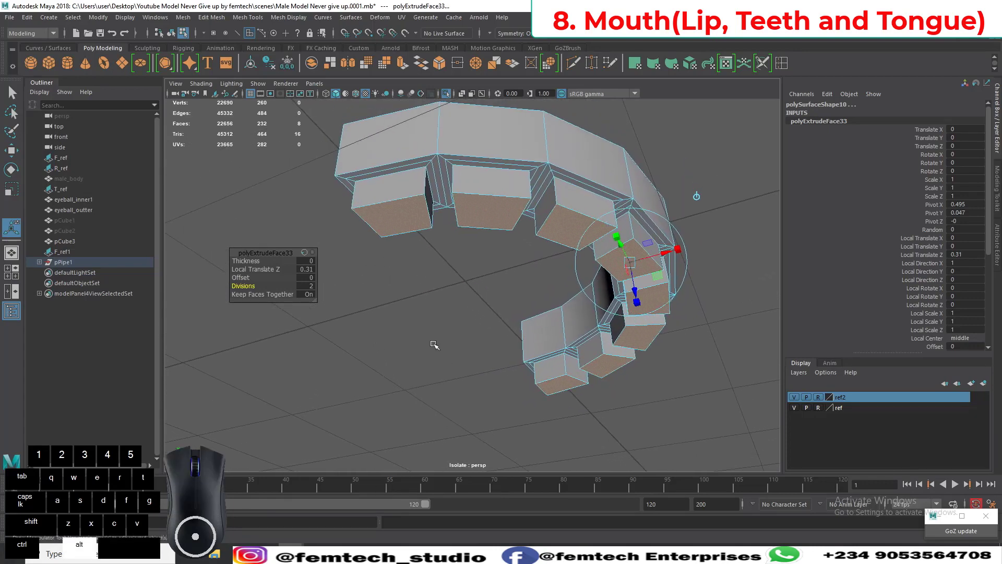
mouse_move(435, 344)
alt+mouse_down()
mouse_move(452, 347)
mouse_move(440, 353)
alt+mouse_up()
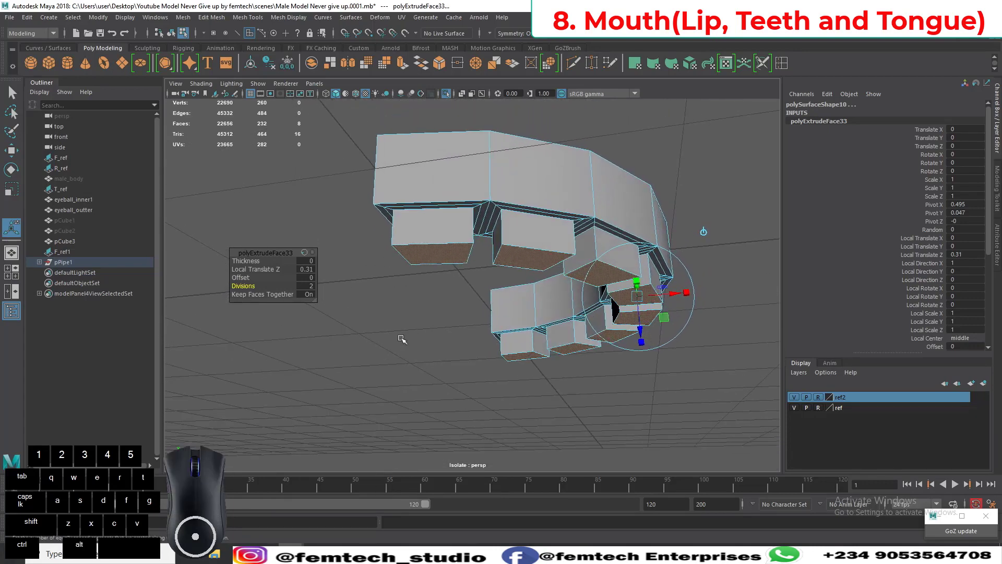
Step: Insert an edge loop across the width of the front end tooth with Multi-Cut, dividing it into front and back halves
click(355, 198)
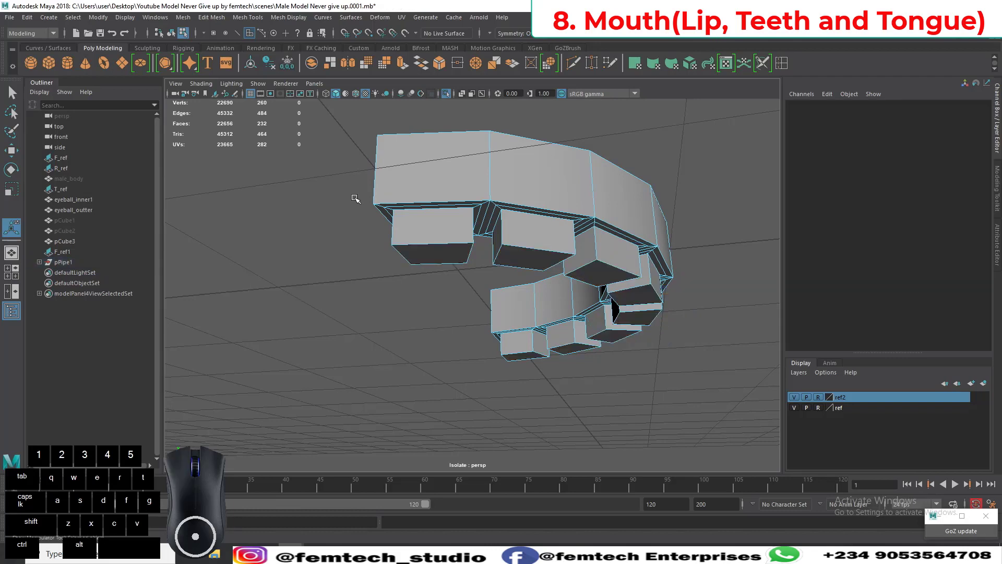
click(573, 62)
alt+drag(376, 203, 399, 193)
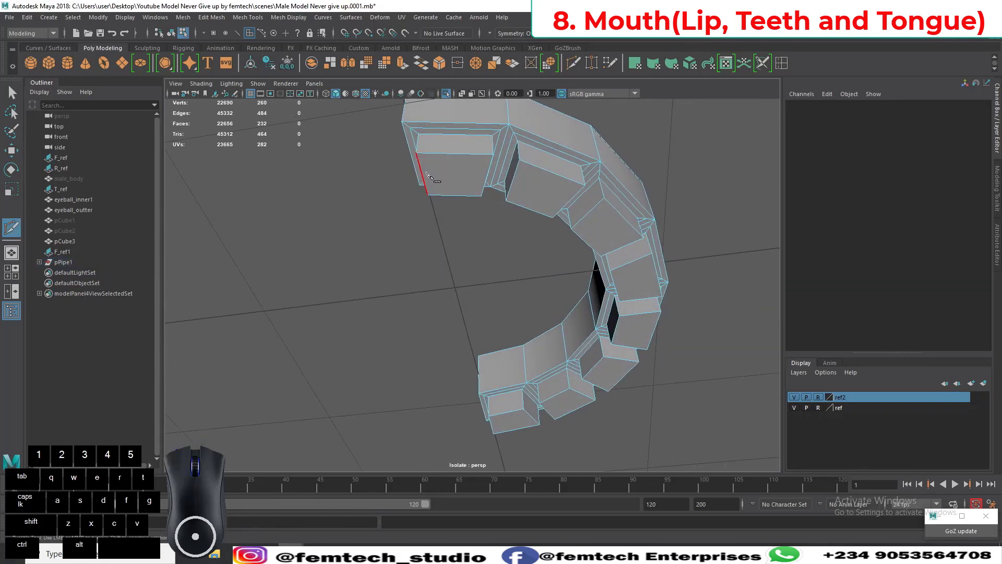
key(ctrl)
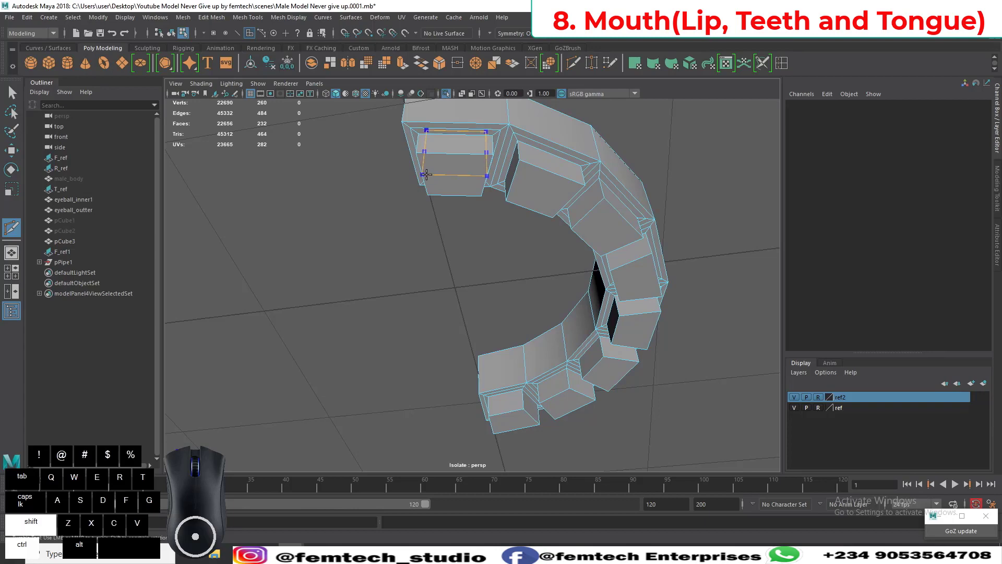
ctrl+click(427, 174)
Step: Examine the row of teeth in smoothed preview from the front and from below, comparing the divided tooth with its neighbours
alt+drag(427, 175, 338, 240)
key(3)
key(alt)
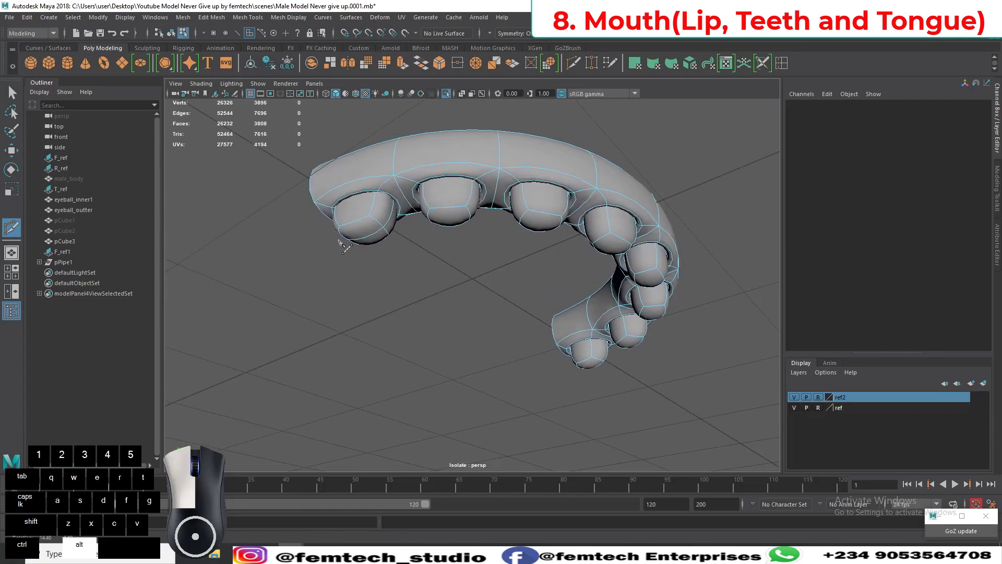
alt+right_drag(337, 240, 356, 268)
alt+drag(357, 269, 438, 314)
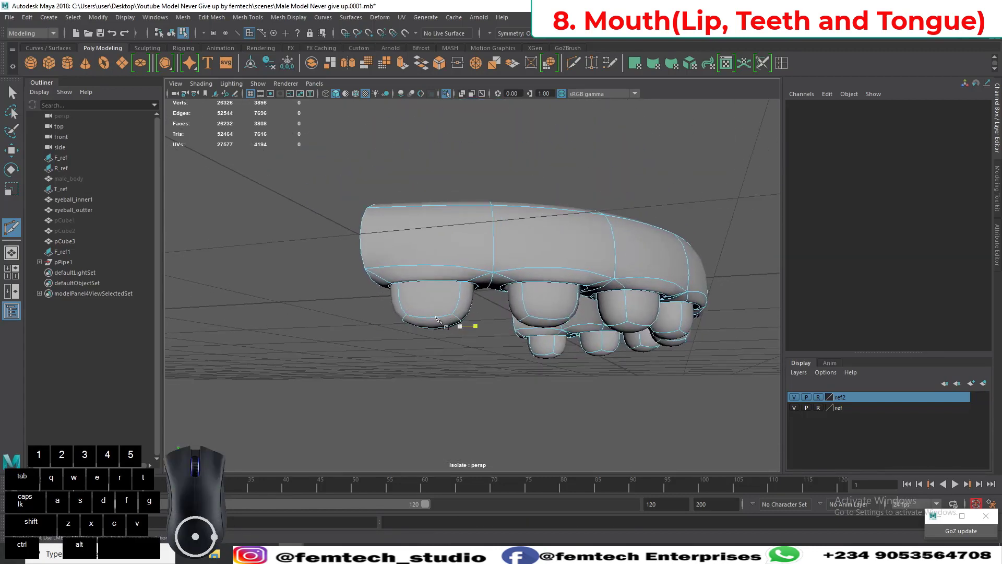
alt+middle_drag(348, 406, 364, 342)
alt+drag(364, 342, 359, 342)
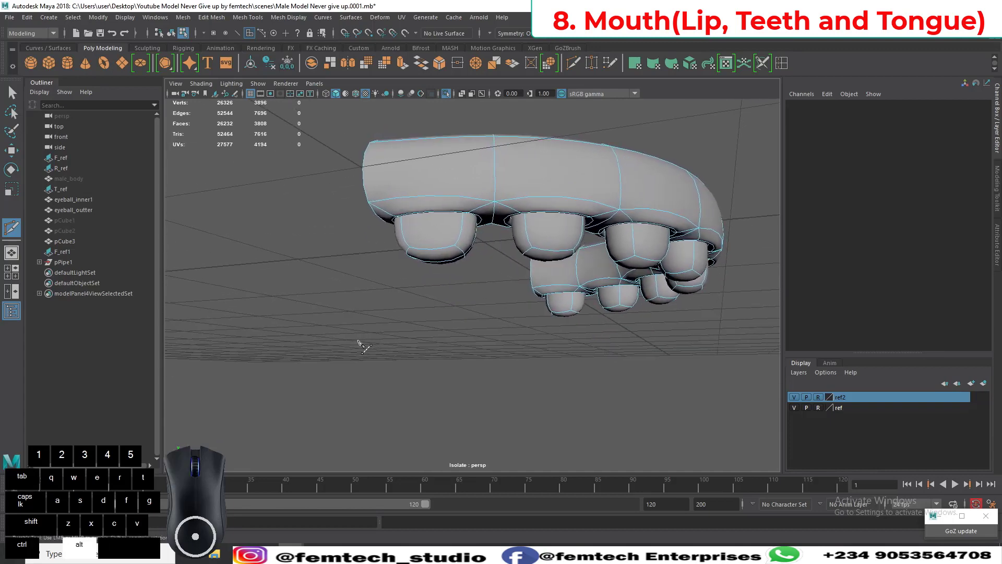
alt+drag(434, 322, 368, 240)
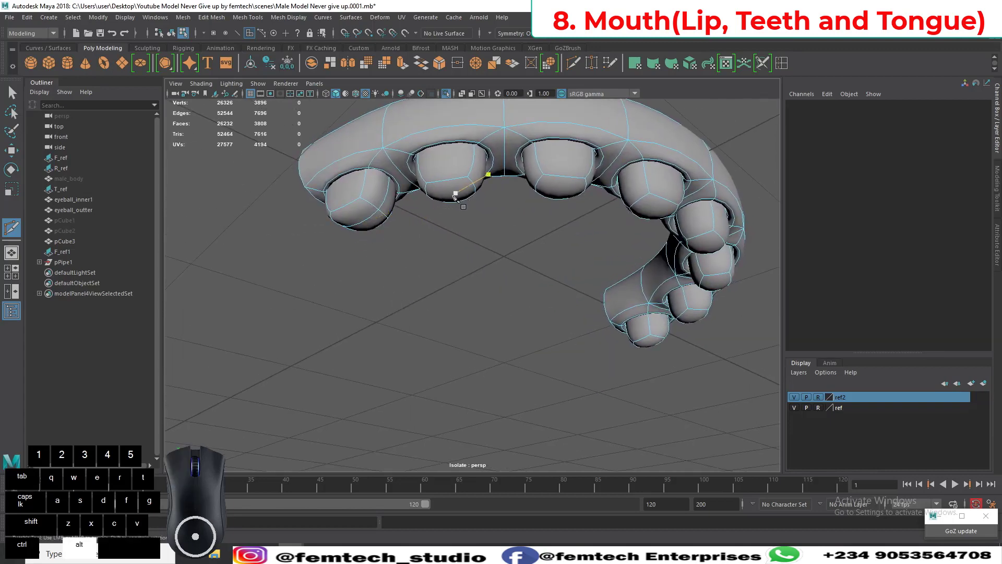
alt+drag(455, 196, 433, 297)
Step: Try to insert a freely placed front-to-back edge loop on the front end tooth in unsmoothed display
key(1)
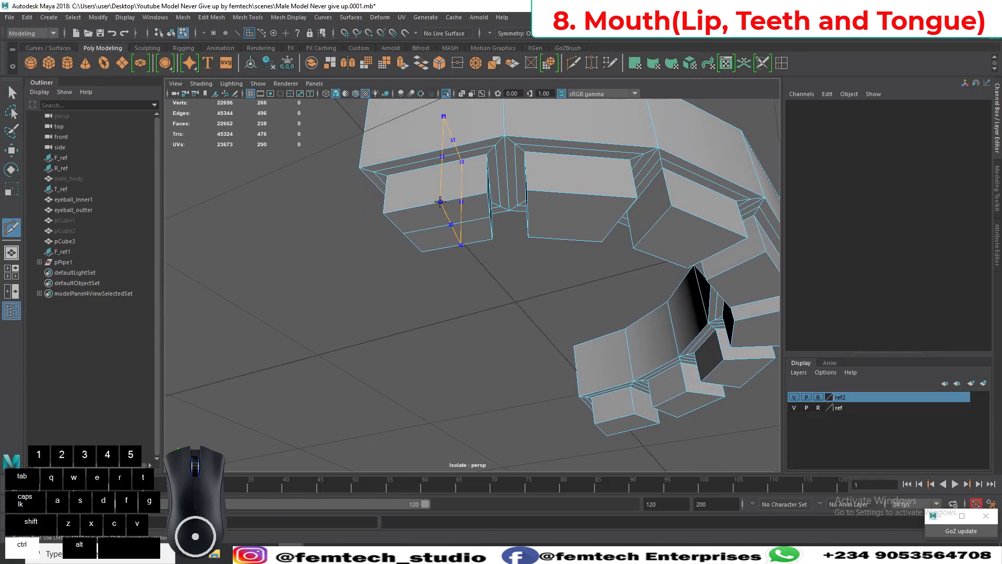
ctrl+click(440, 202)
alt+drag(388, 237, 403, 242)
key(ctrl+z)
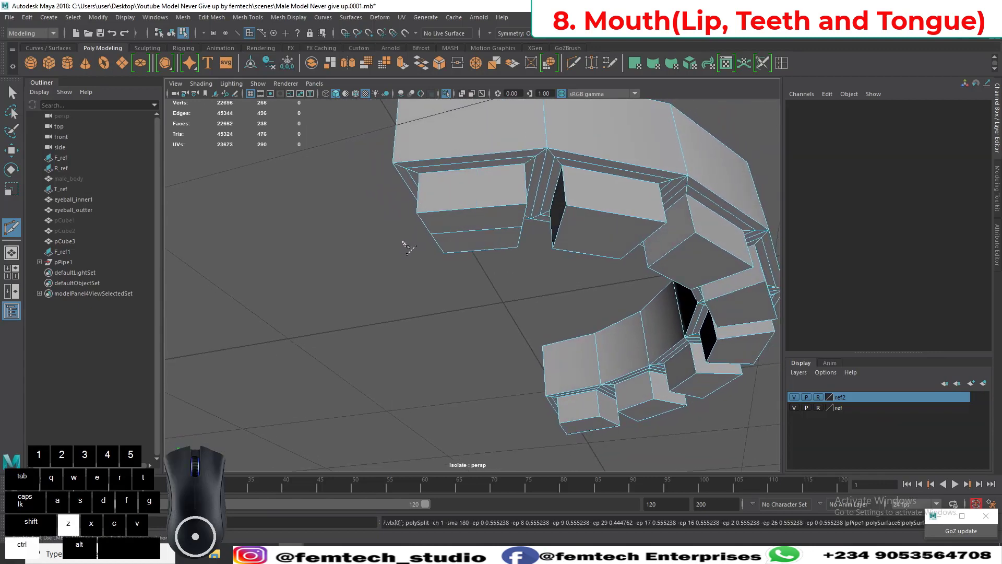
Step: Insert a centred front-to-back edge loop on the front end tooth with Multi-Cut and check it in smoothed preview
click(522, 226)
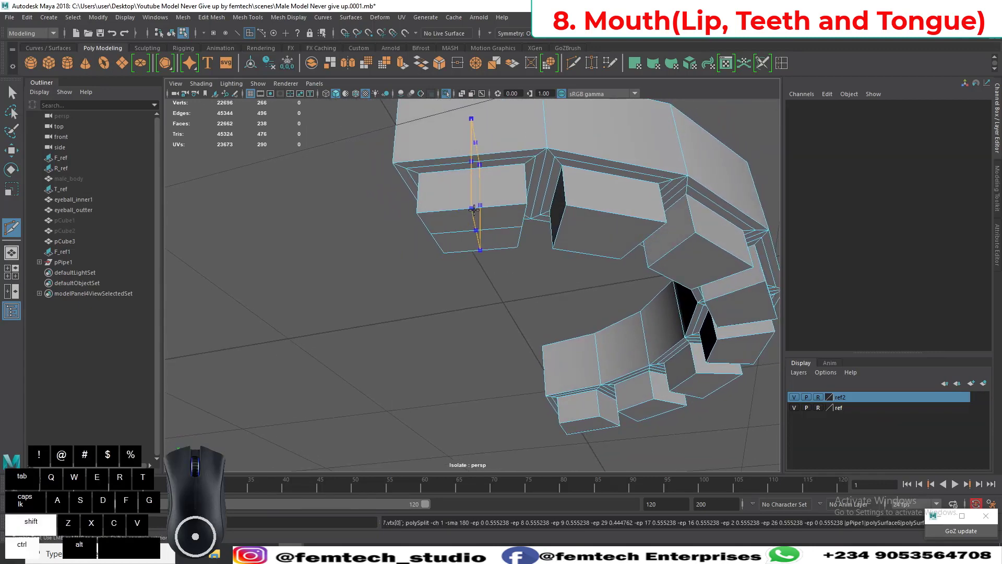
ctrl+shift+click(472, 208)
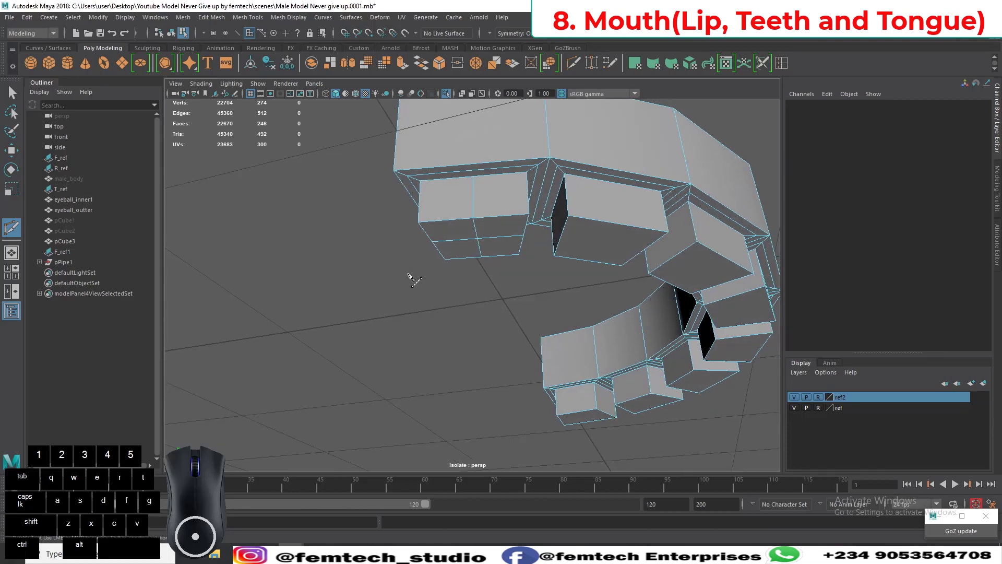
key(3)
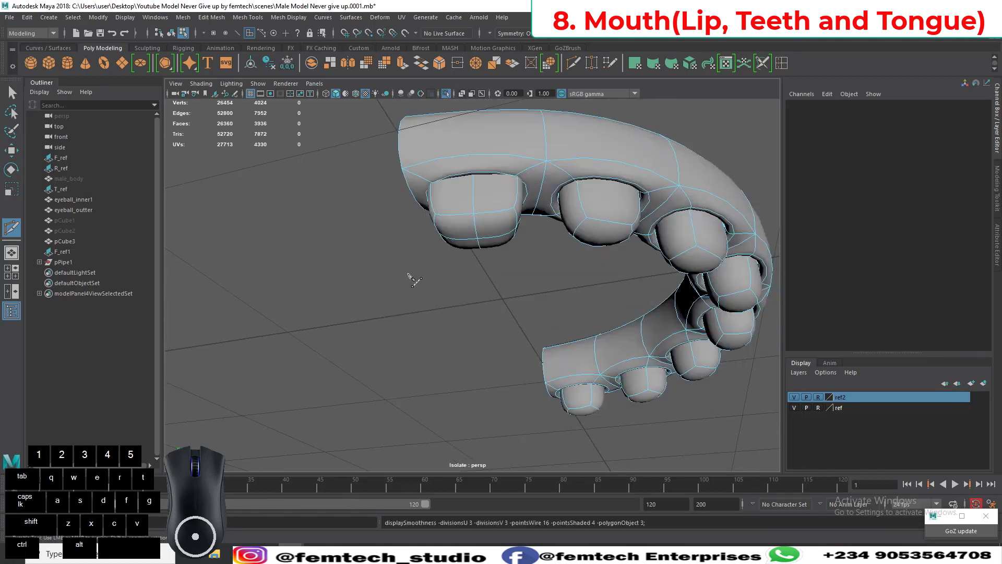
key(ctrl)
key(1)
Step: Select the subdivided front tooth as an object and scale it to 1.179 in Y
alt+drag(449, 292, 447, 324)
right_click(451, 252)
right_drag(452, 270, 466, 244)
key(q)
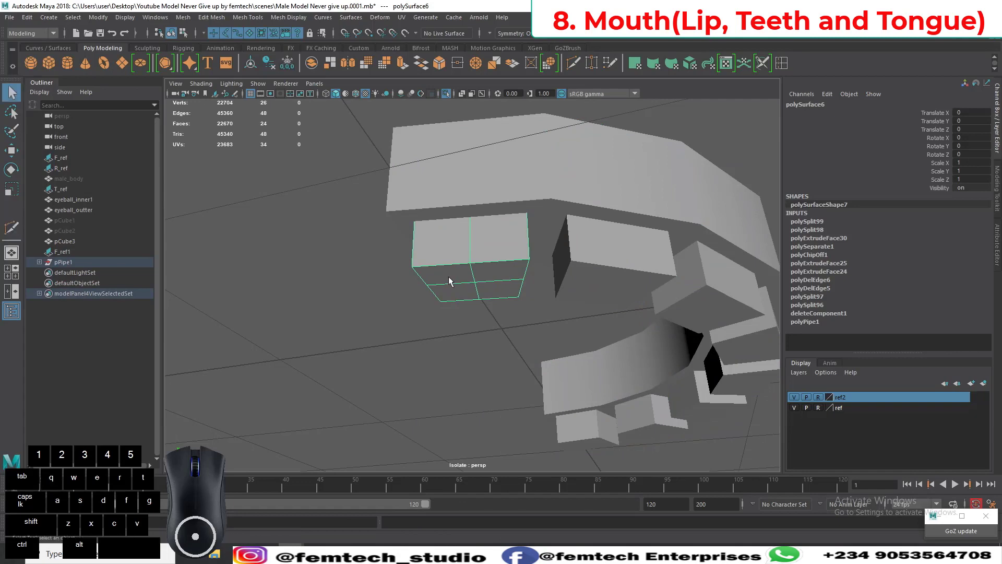
alt+drag(449, 277, 422, 282)
key(r)
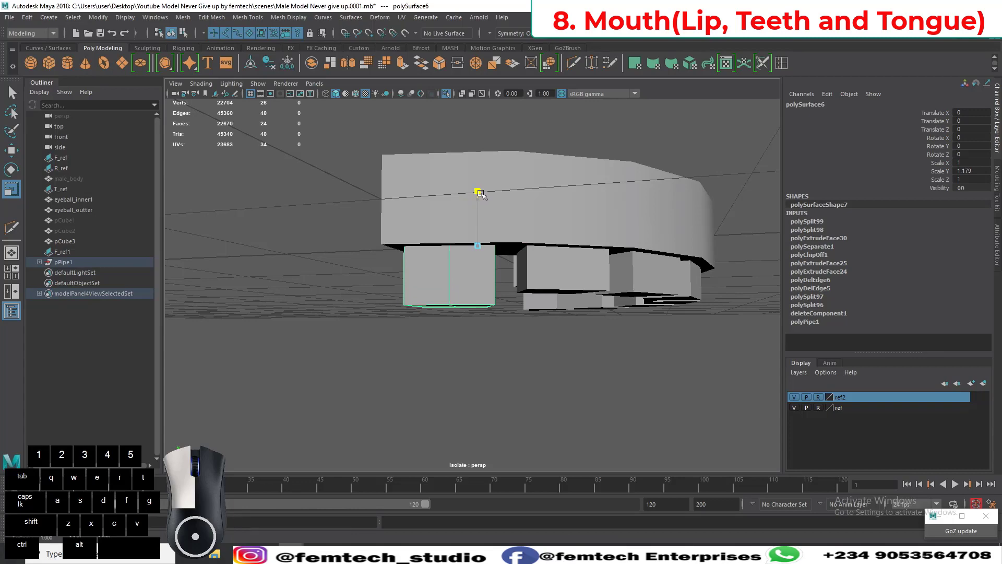
alt+drag(447, 282, 472, 232)
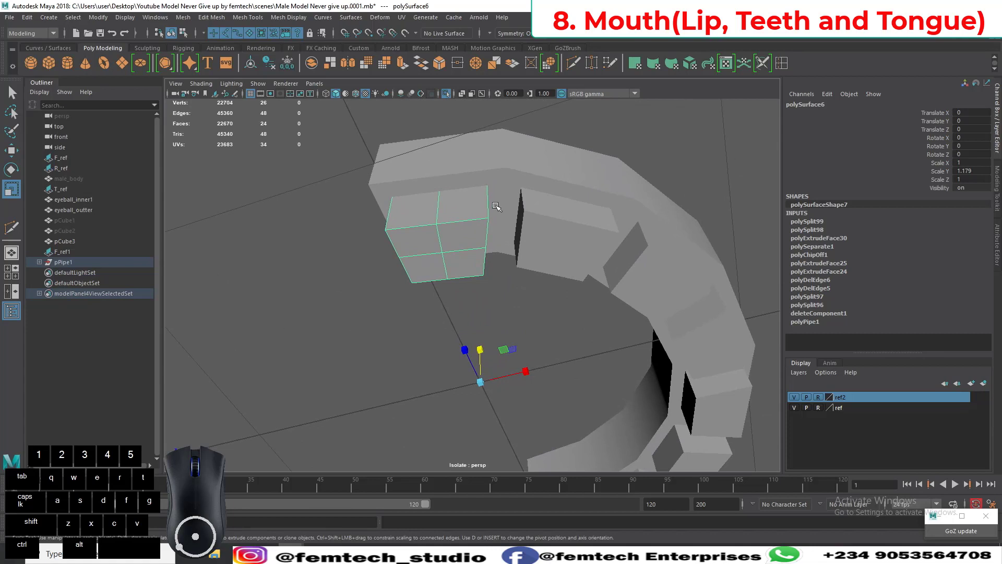
Step: Isolate the subdivided front tooth in the viewport, without the gum and other teeth
right_drag(484, 208, 487, 191)
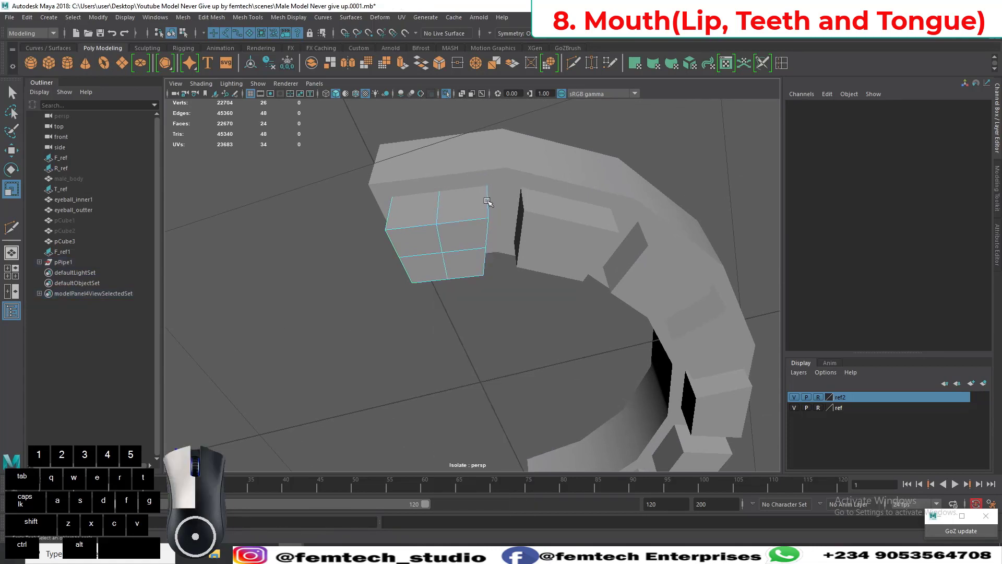
click(488, 202)
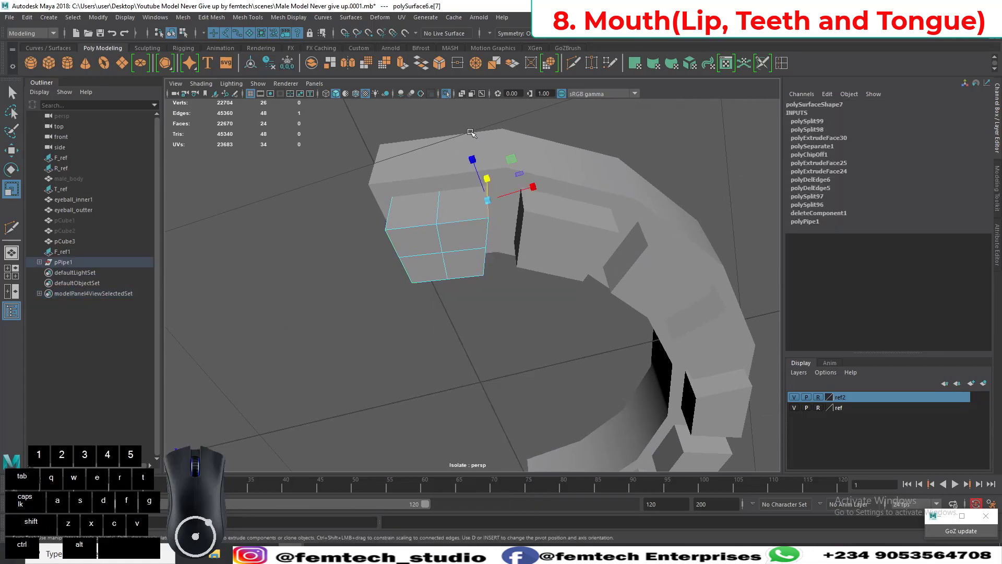
right_drag(429, 210, 467, 198)
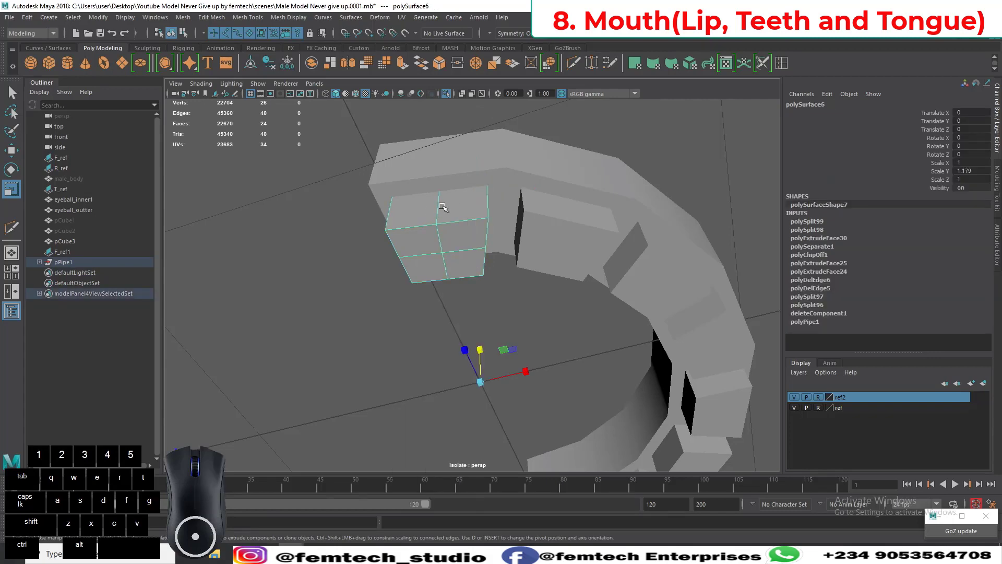
click(446, 94)
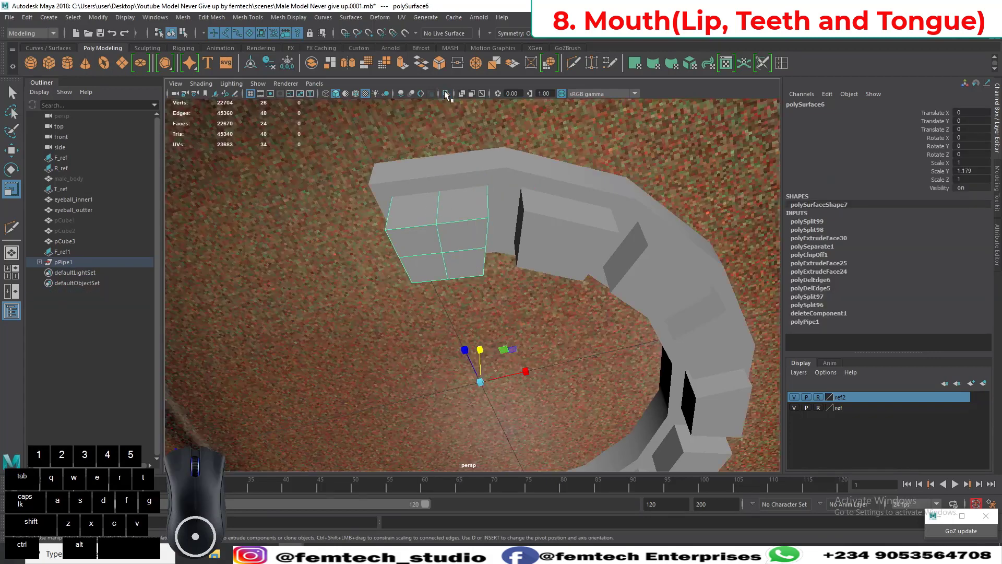
alt+drag(446, 157, 409, 218)
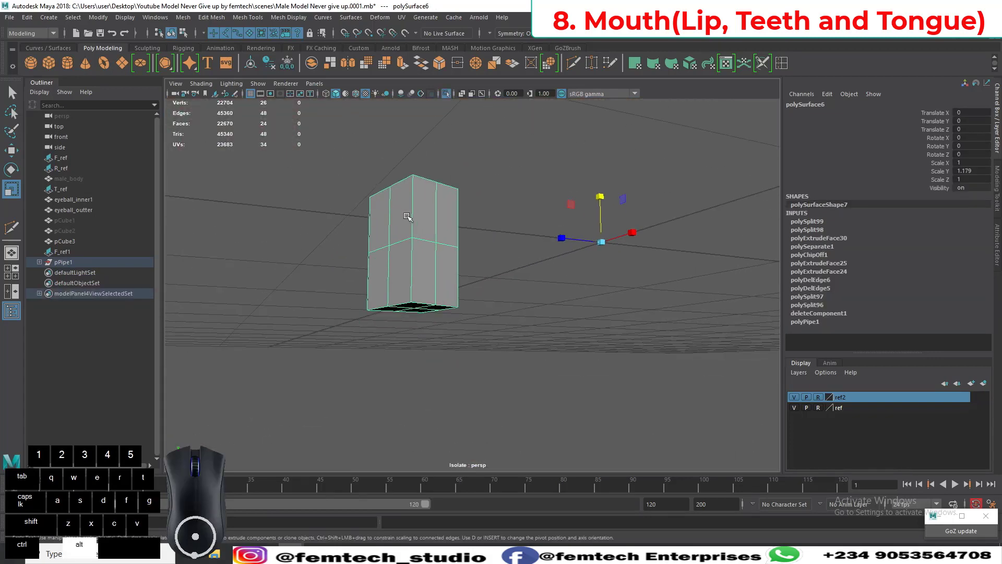
Step: Scale the four outer-side vertical corner edges of the tooth closer together and adjust their position to round that side
right_drag(408, 217, 414, 191)
click(412, 192)
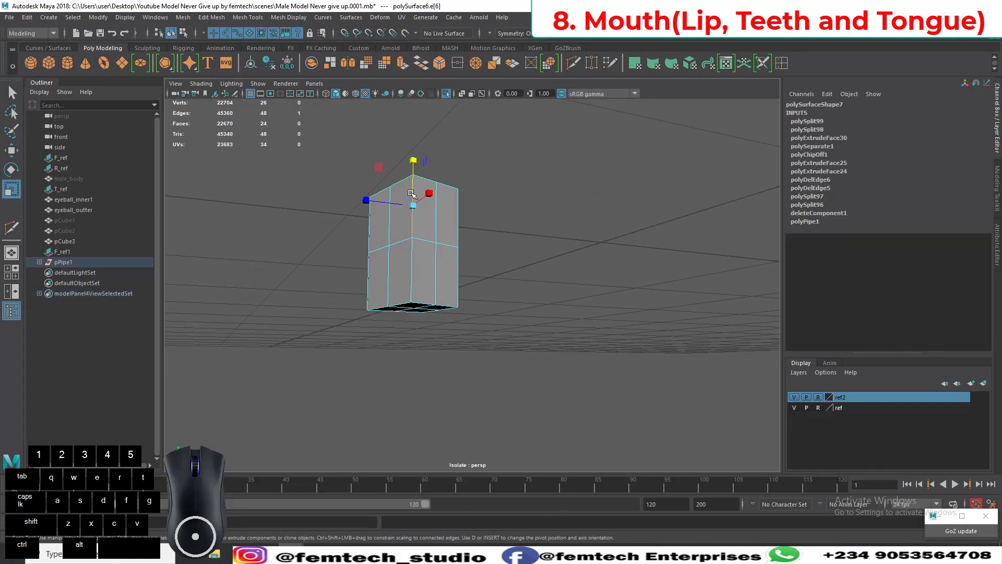
shift+click(411, 267)
alt+drag(411, 268, 424, 347)
shift+click(439, 334)
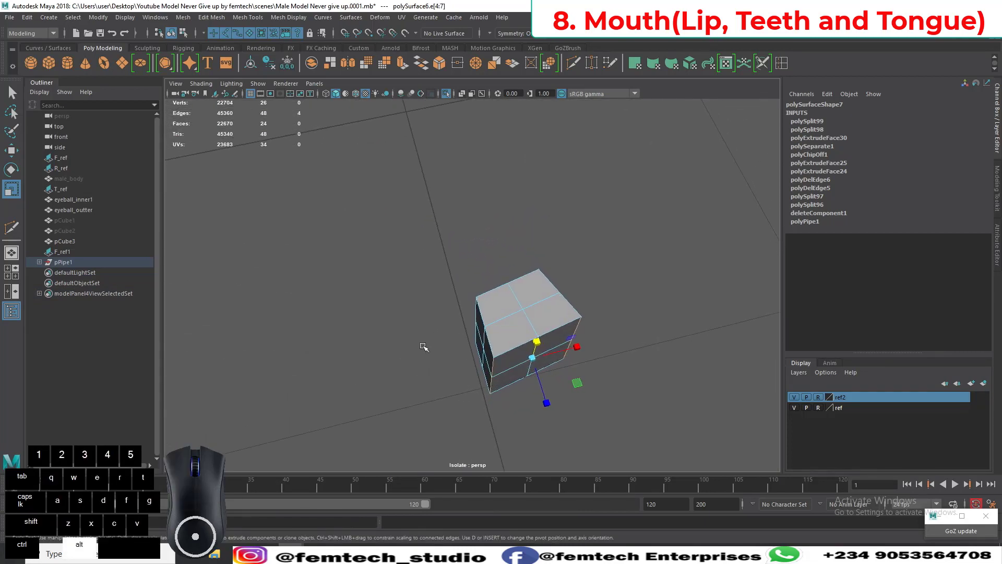
drag(573, 385, 567, 379)
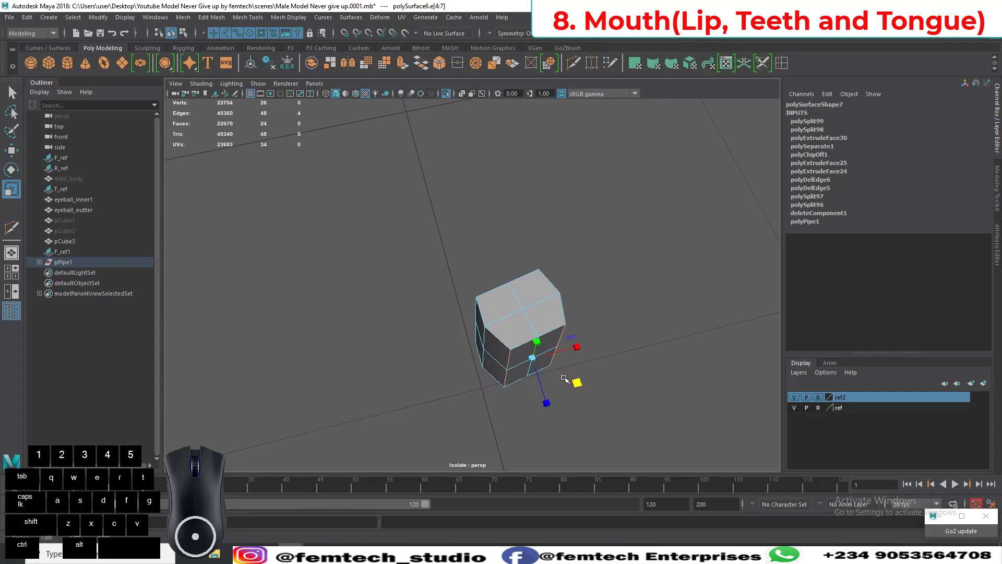
key(w)
drag(547, 411, 505, 402)
click(504, 359)
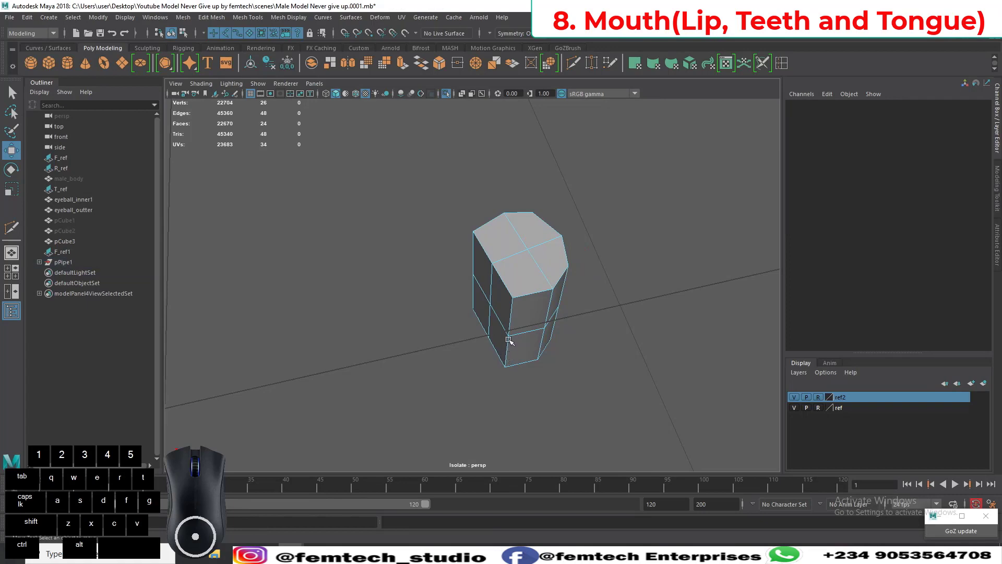
Step: Select the four vertical corner edges on the tooth's inner side and move them along Z
click(508, 347)
shift+click(511, 308)
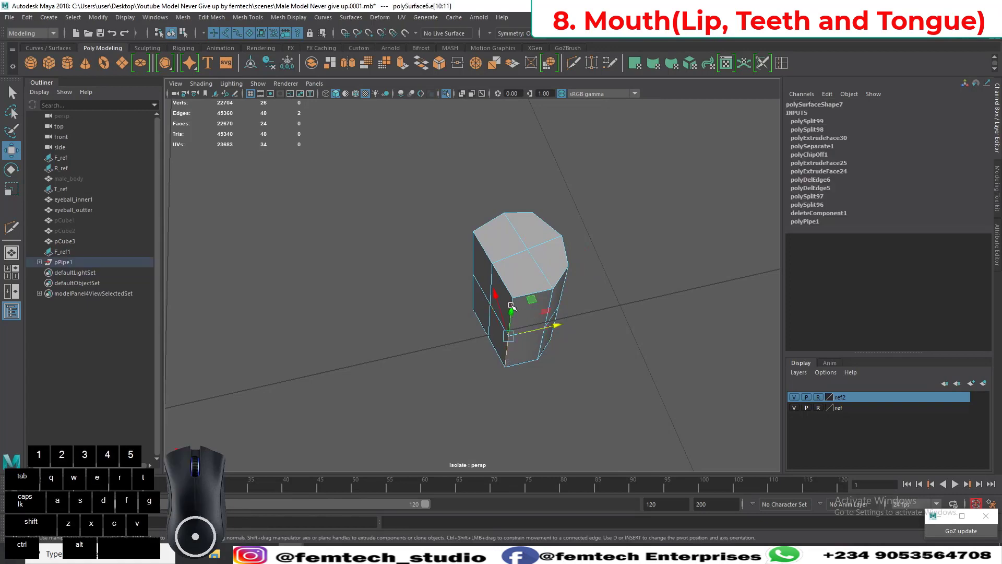
alt+drag(508, 313, 499, 349)
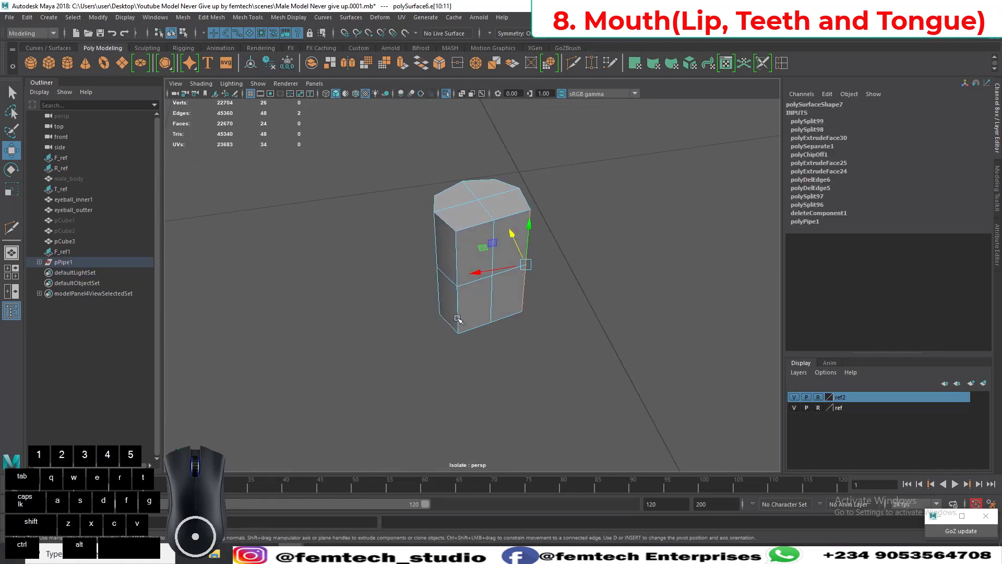
shift+click(459, 316)
shift+click(455, 277)
key(q)
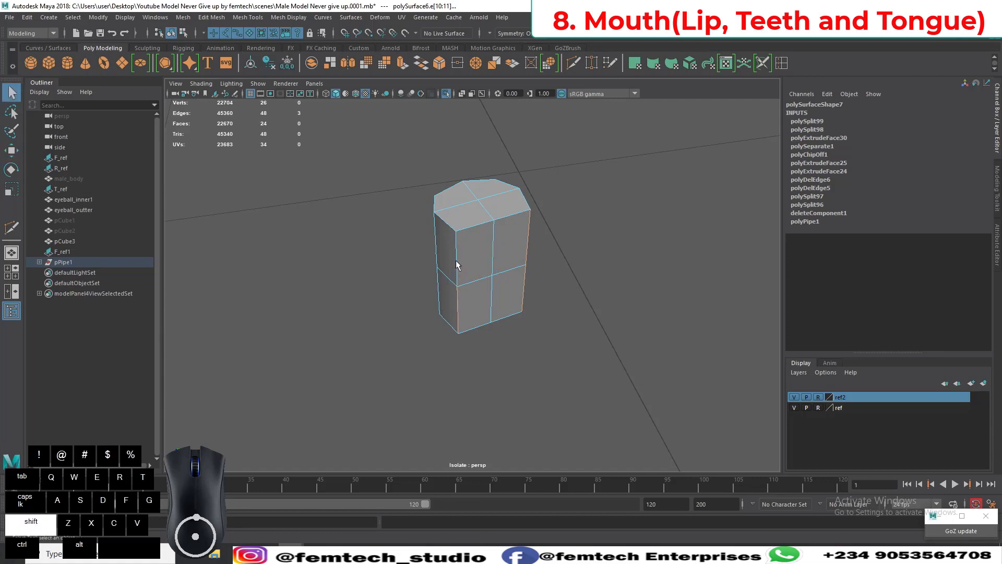
key(w)
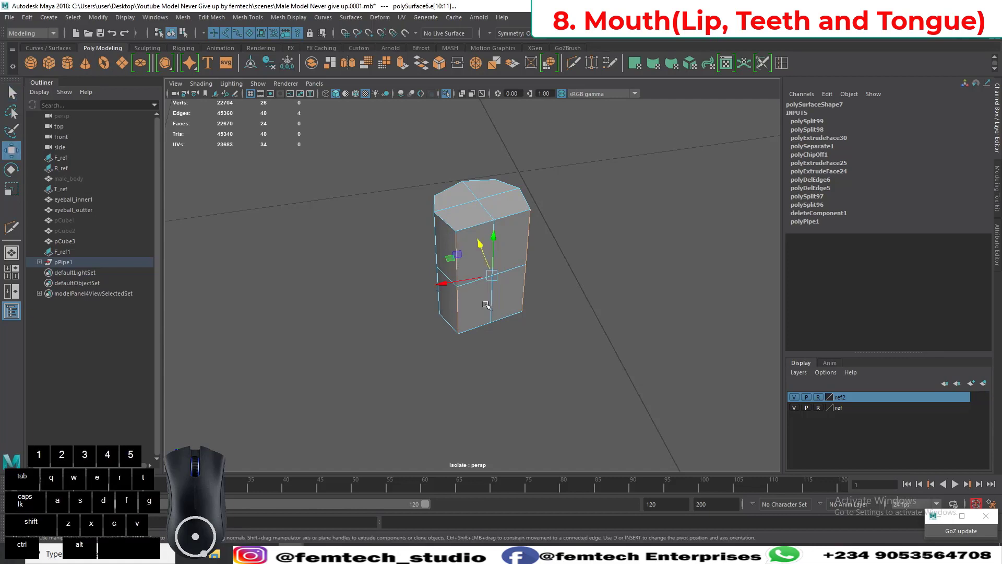
alt+drag(469, 292, 489, 352)
alt+middle_drag(488, 352, 496, 385)
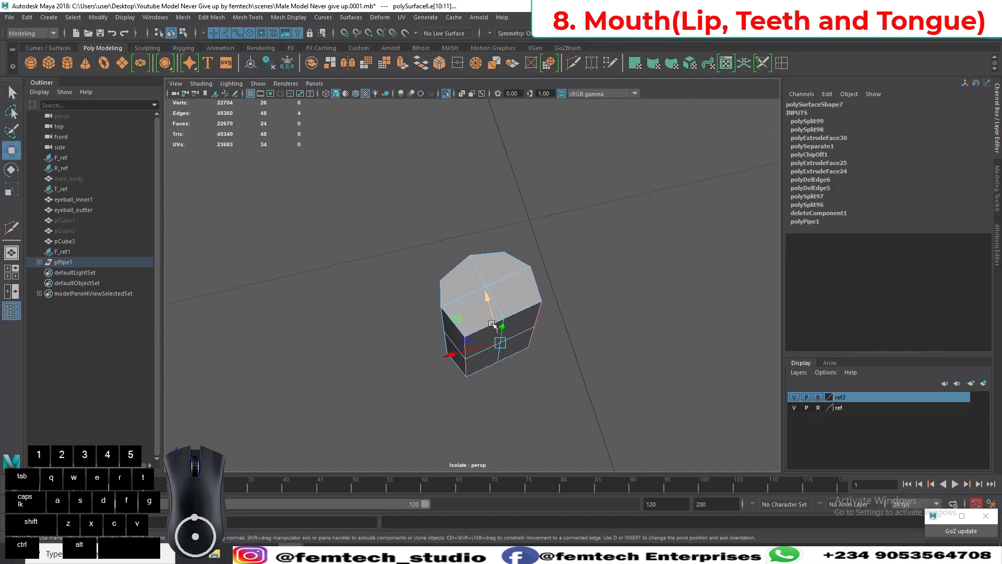
drag(493, 325, 467, 369)
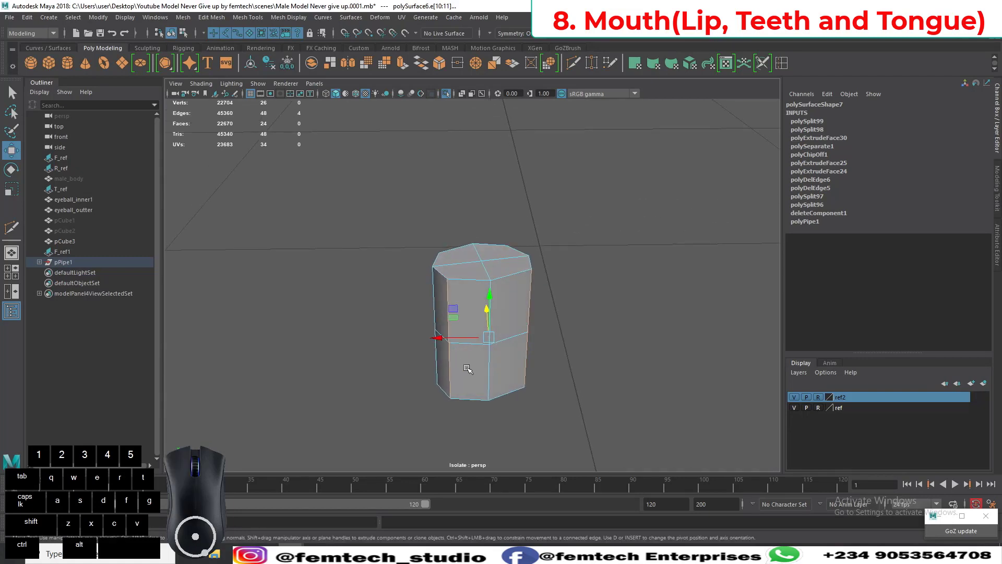
Step: Move the two middle vertical edges of the tooth's inner face inward along Z to form a concave back
click(489, 385)
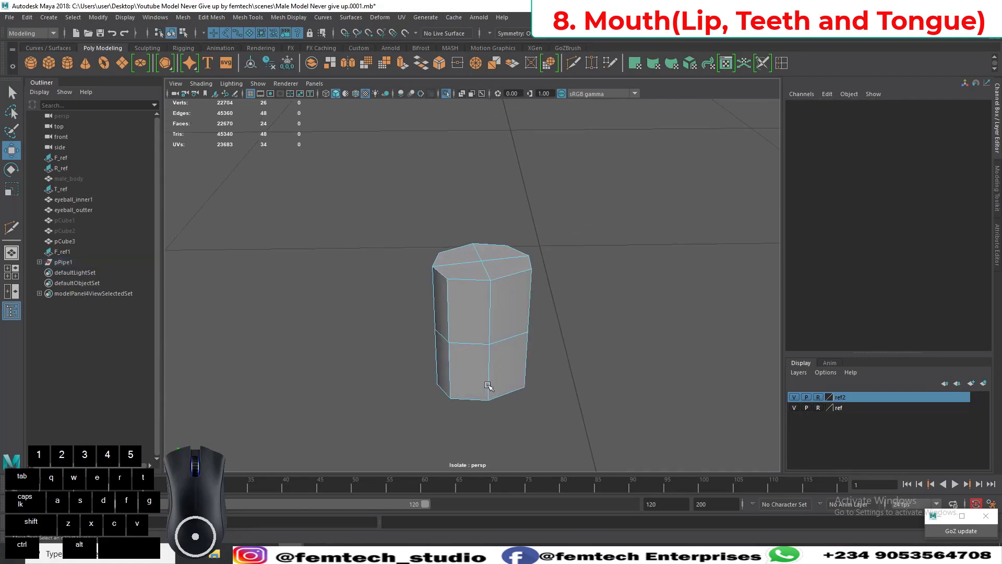
shift+click(487, 305)
mouse_move(488, 305)
alt+mouse_down()
mouse_move(499, 318)
mouse_move(487, 322)
mouse_move(485, 305)
alt+mouse_up()
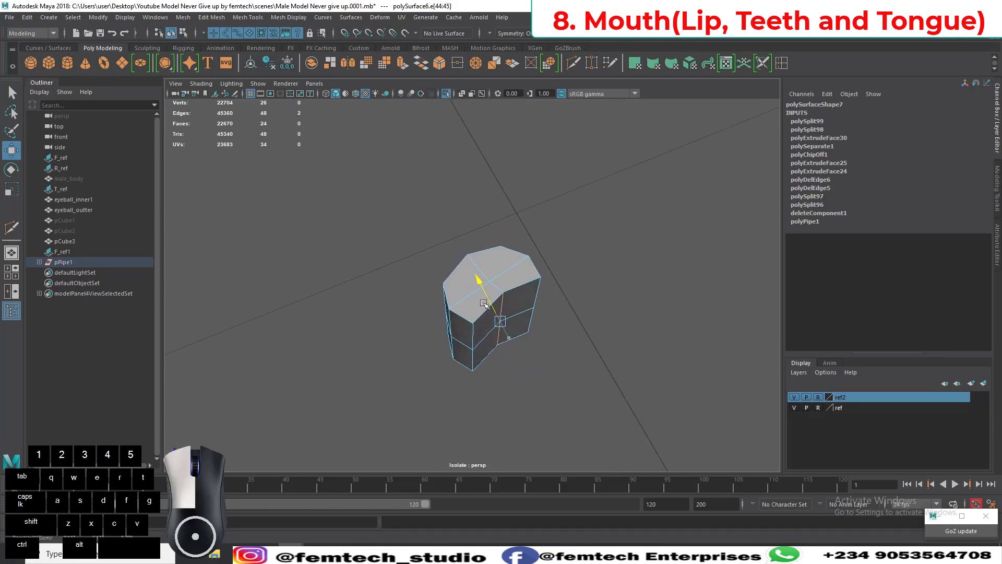
Step: Adjust the two middle vertical edges of the tooth's outer face along Z and show the tooth in smoothed preview
alt+drag(438, 334, 460, 346)
click(460, 345)
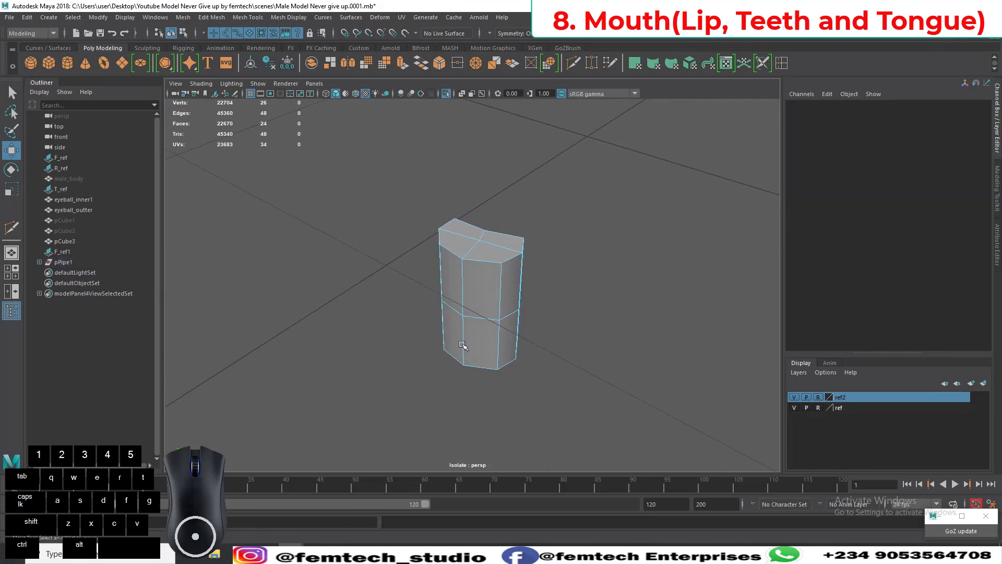
click(462, 345)
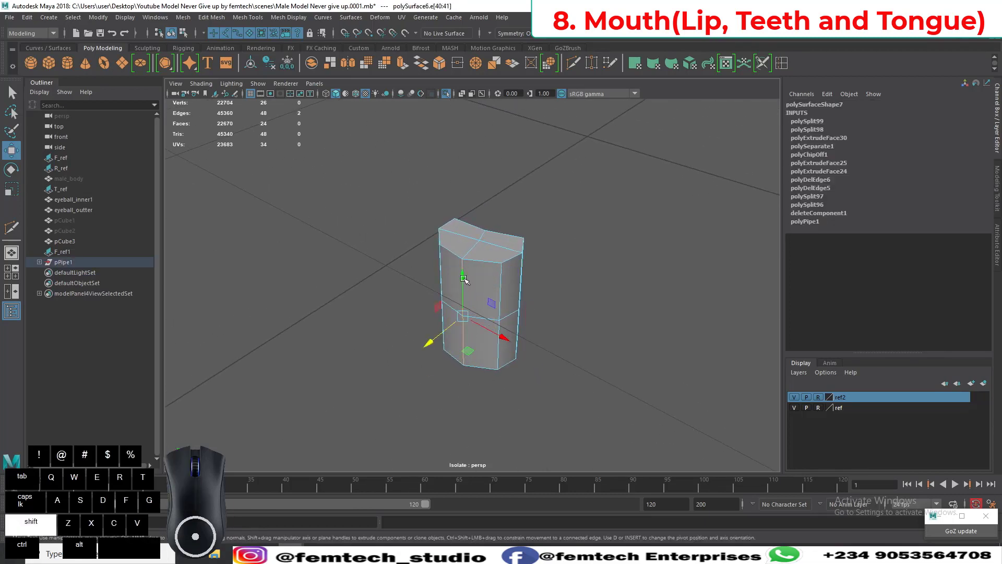
drag(437, 337, 505, 366)
key(3)
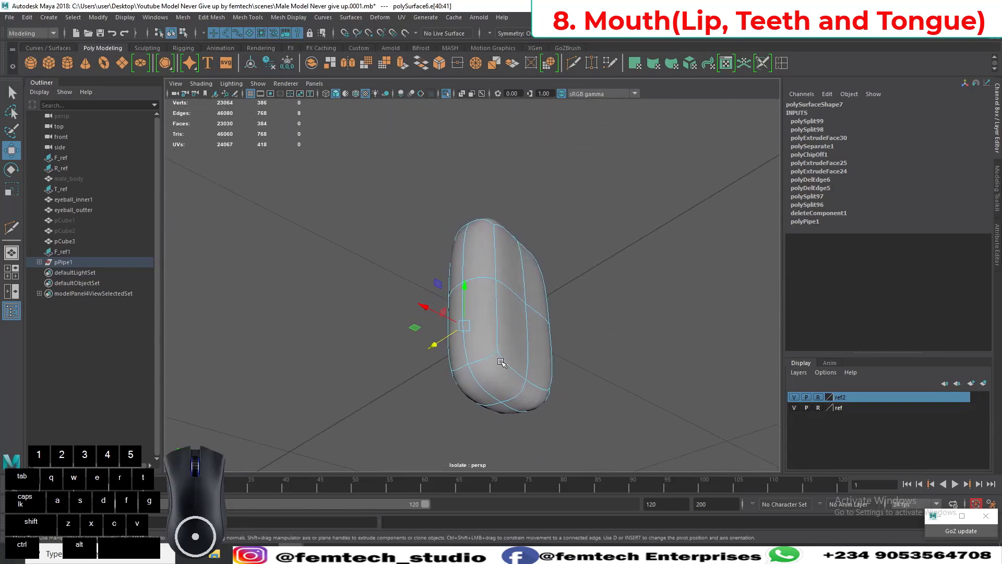
click(511, 366)
shift+click(534, 385)
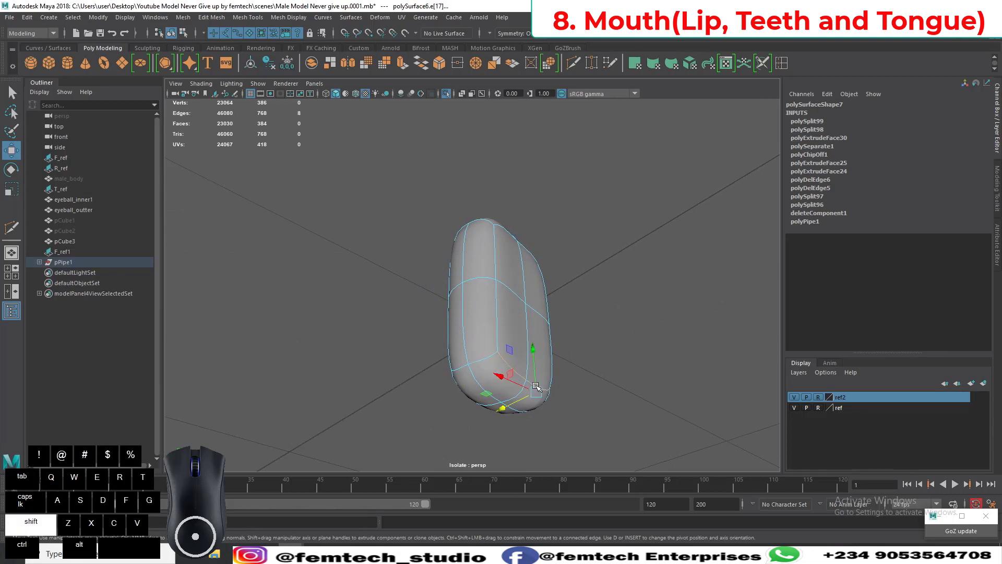
mouse_move(465, 394)
alt+mouse_down()
mouse_move(504, 401)
mouse_move(503, 412)
mouse_move(442, 359)
mouse_move(479, 365)
mouse_move(467, 410)
mouse_move(530, 419)
alt+mouse_up()
click(458, 387)
shift+click(471, 368)
Step: Adjust a bottom corner vertex of the tooth and scale the two bottom corner vertices closer together along X
right_drag(517, 276, 477, 257)
click(530, 403)
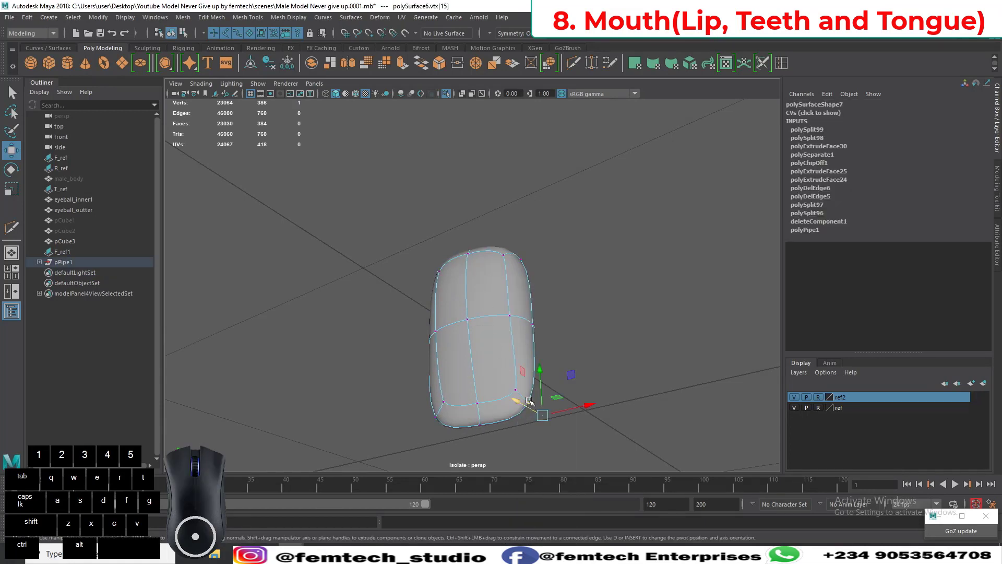
drag(540, 399, 536, 392)
shift+click(436, 416)
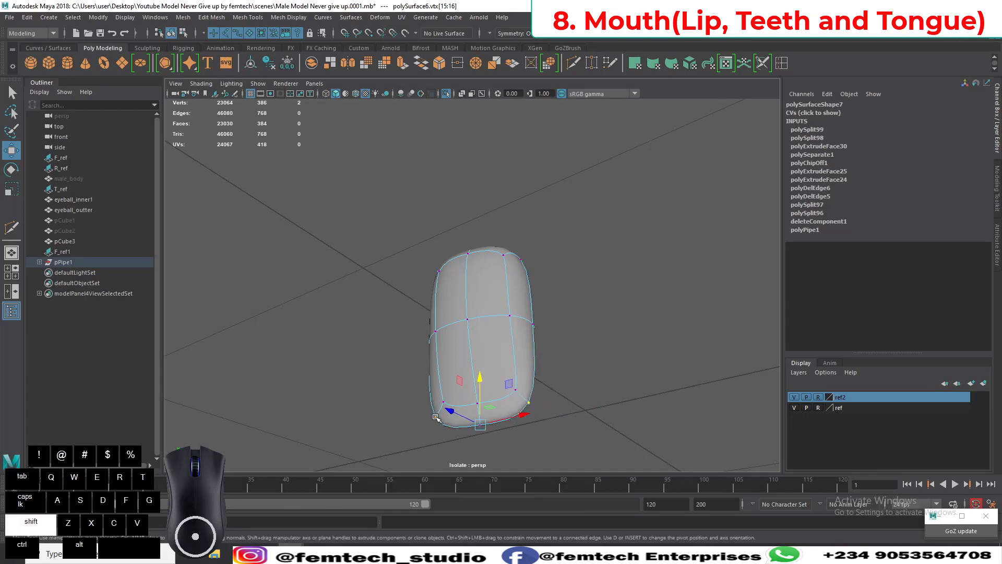
alt+drag(436, 416, 469, 375)
alt+drag(464, 453, 462, 432)
key(r)
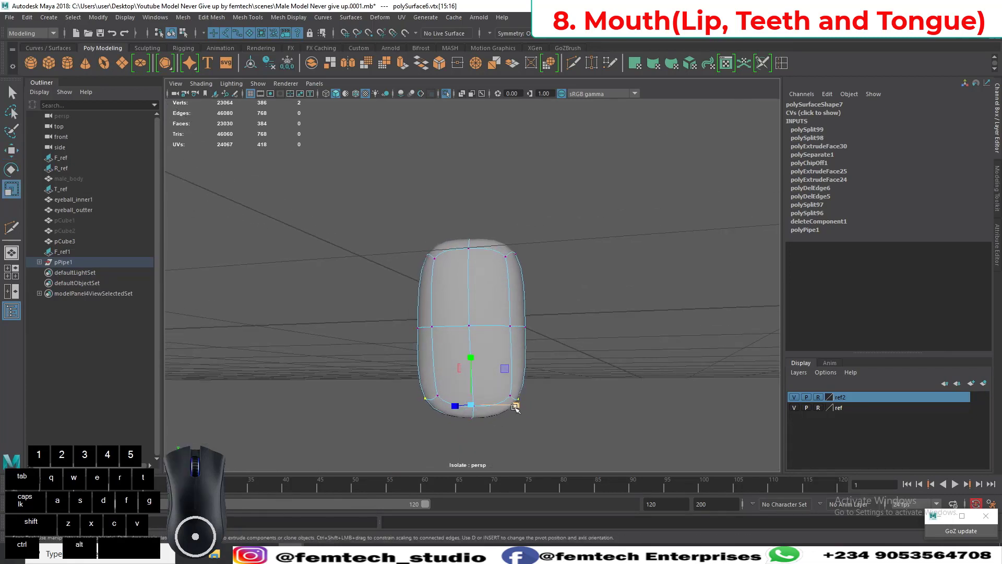
drag(515, 407, 508, 376)
click(408, 373)
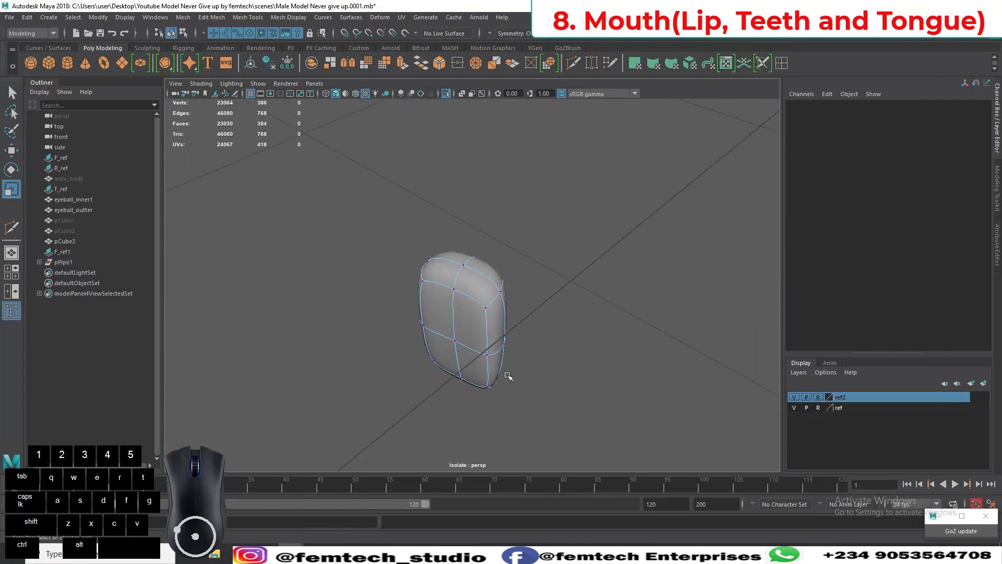
Step: Move the middle vertex of the tooth's inner face along Z
click(454, 342)
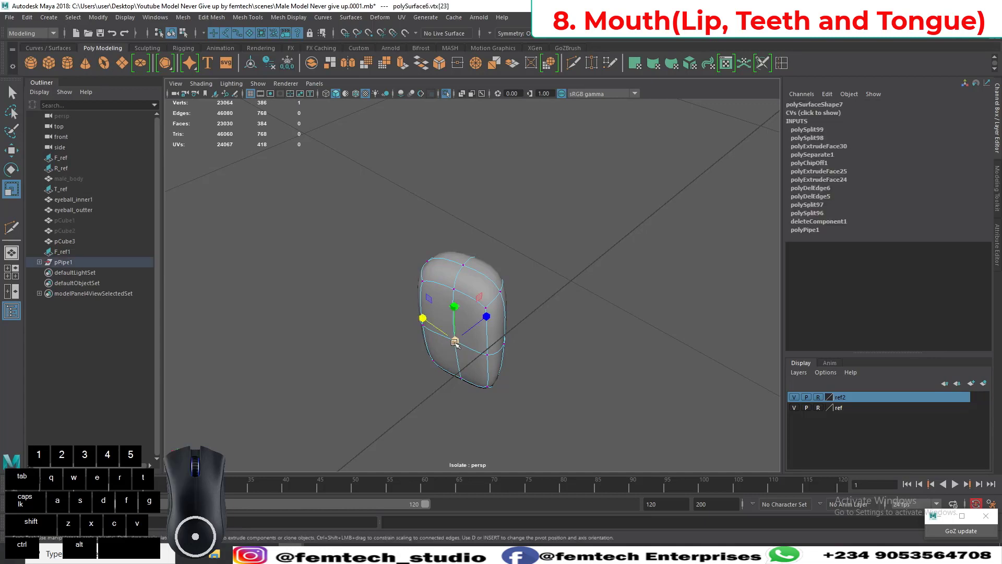
key(w)
drag(467, 336, 445, 374)
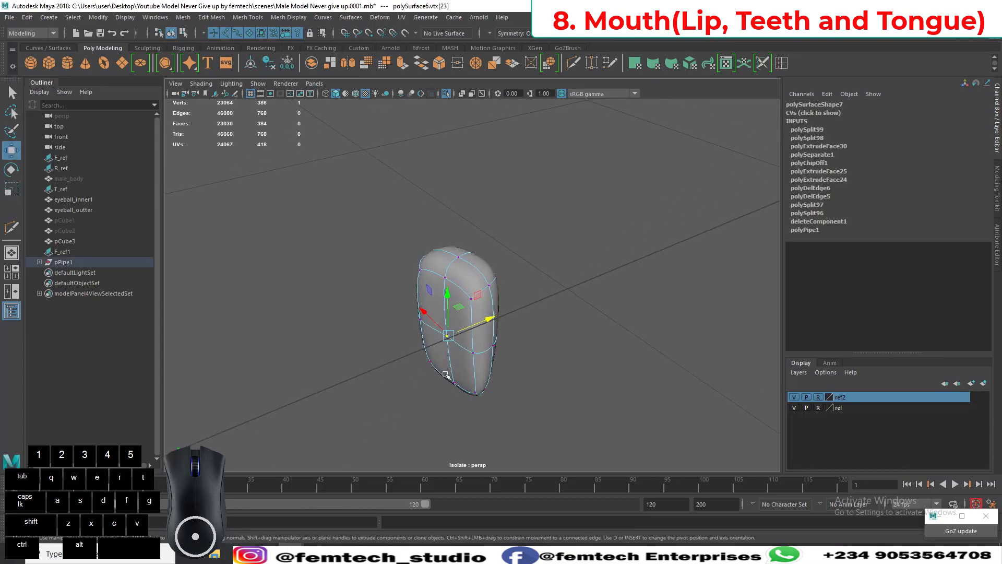
Step: Leave the tooth's isolated view and isolate the gum together with all its teeth, without the reference images
click(447, 95)
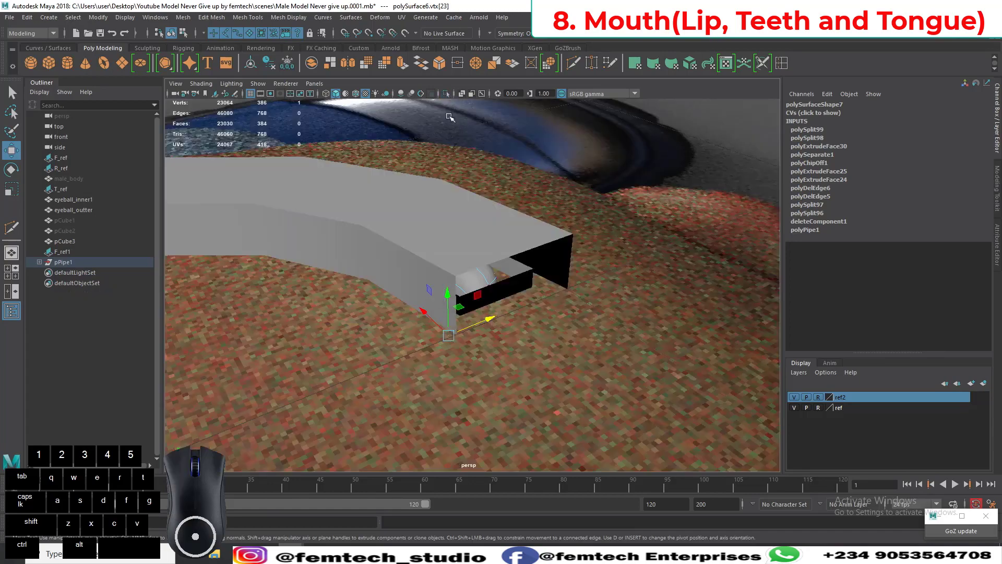
alt+drag(443, 261, 428, 280)
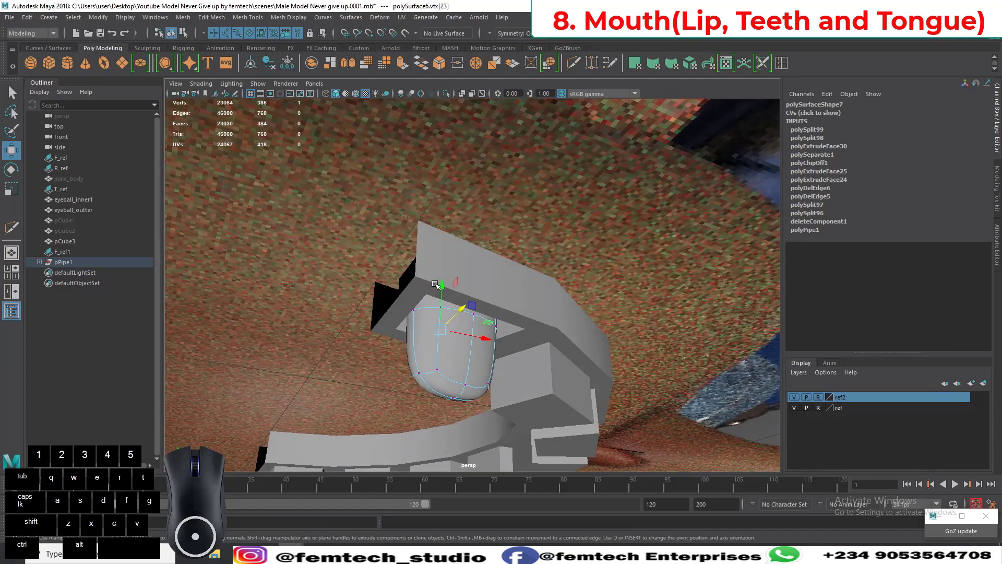
right_drag(471, 252, 512, 236)
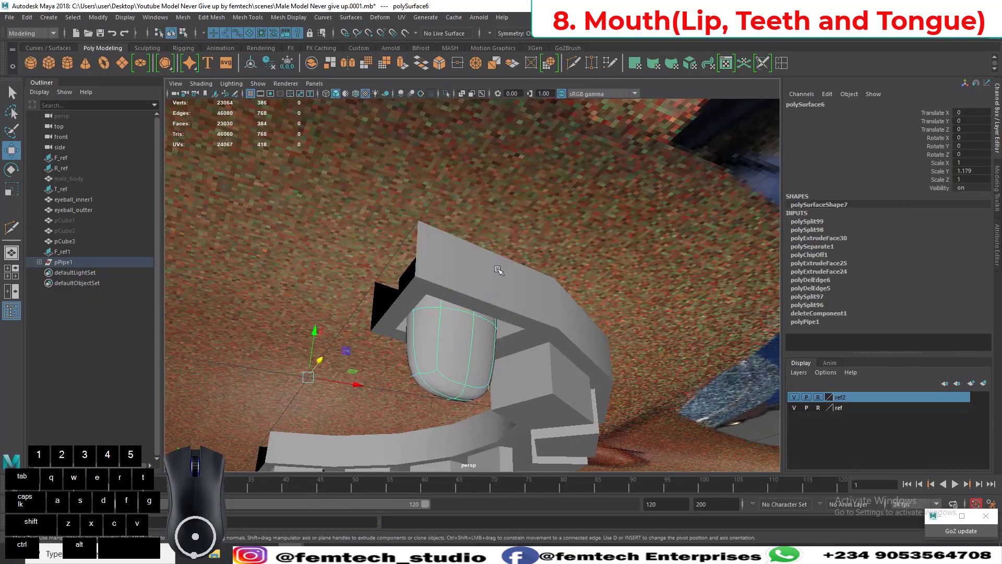
shift+click(496, 271)
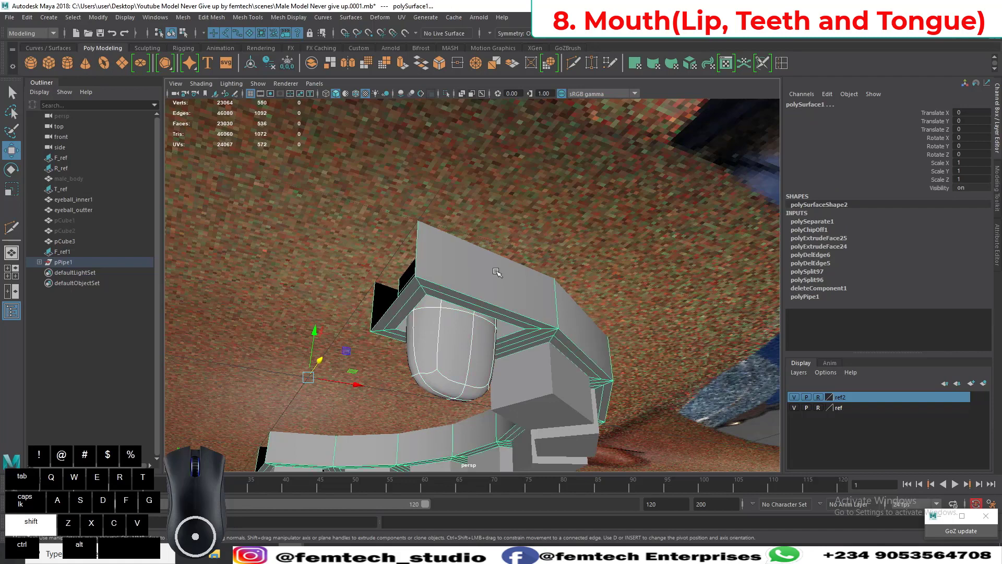
alt+drag(517, 343, 542, 385)
click(510, 338)
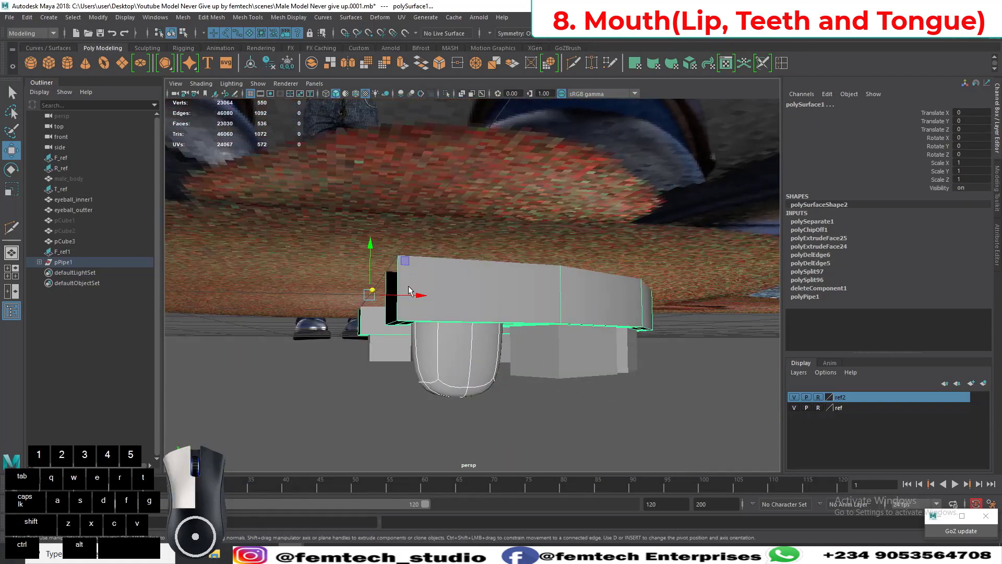
drag(650, 419, 338, 278)
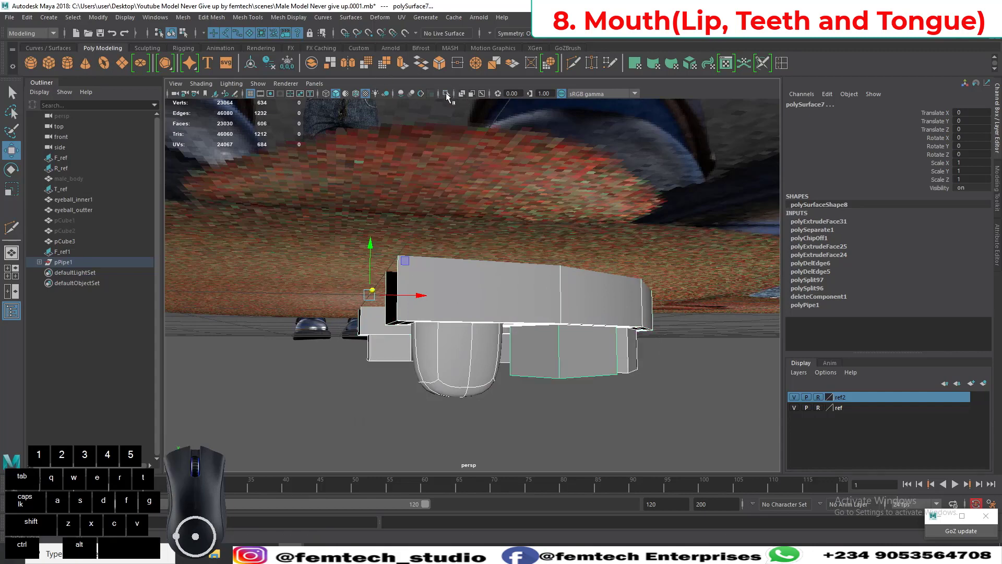
click(447, 94)
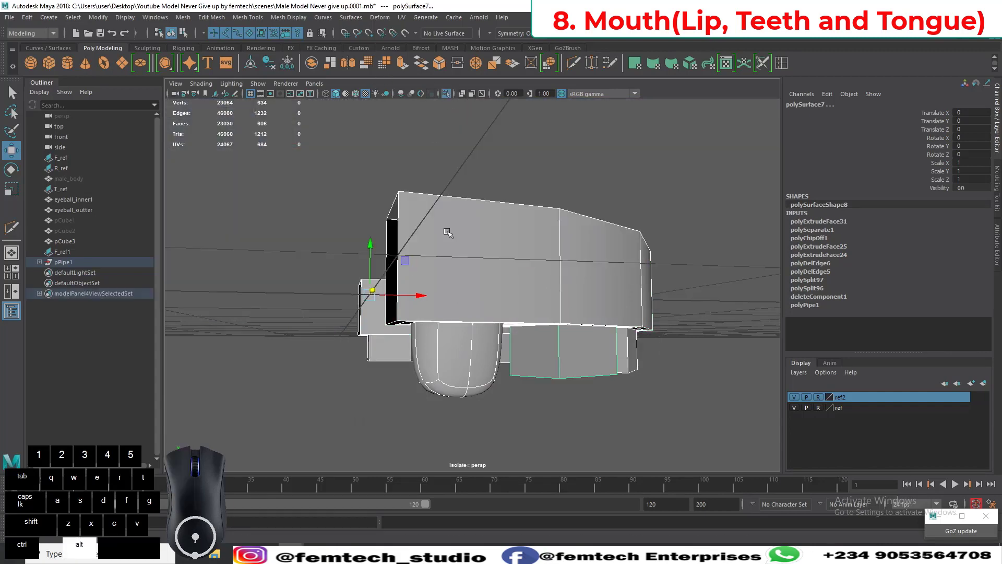
Step: Show the gum in smoothed preview and check how the front tooth fits its socket
alt+drag(448, 232, 402, 329)
click(371, 308)
click(357, 228)
key(3)
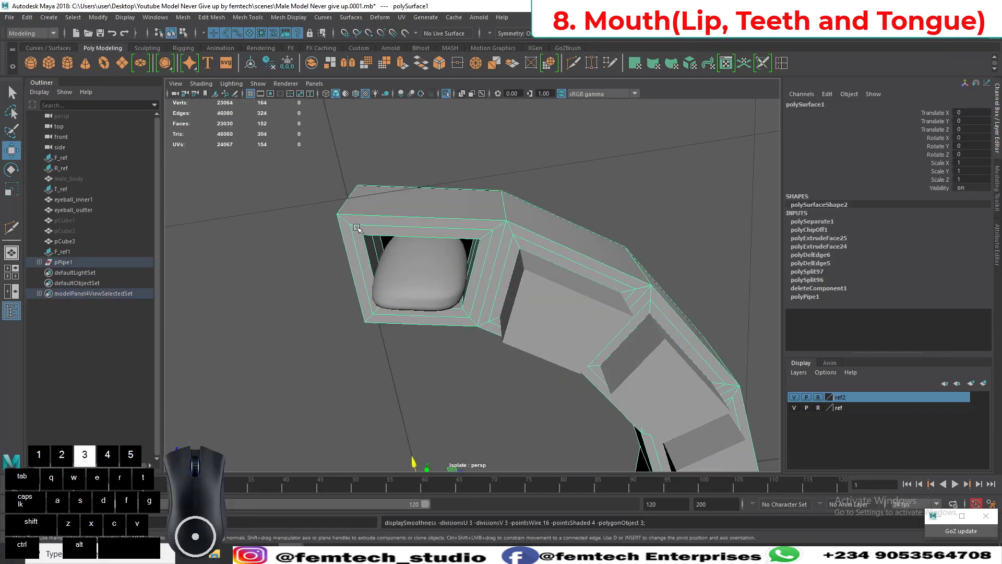
alt+drag(357, 228, 442, 284)
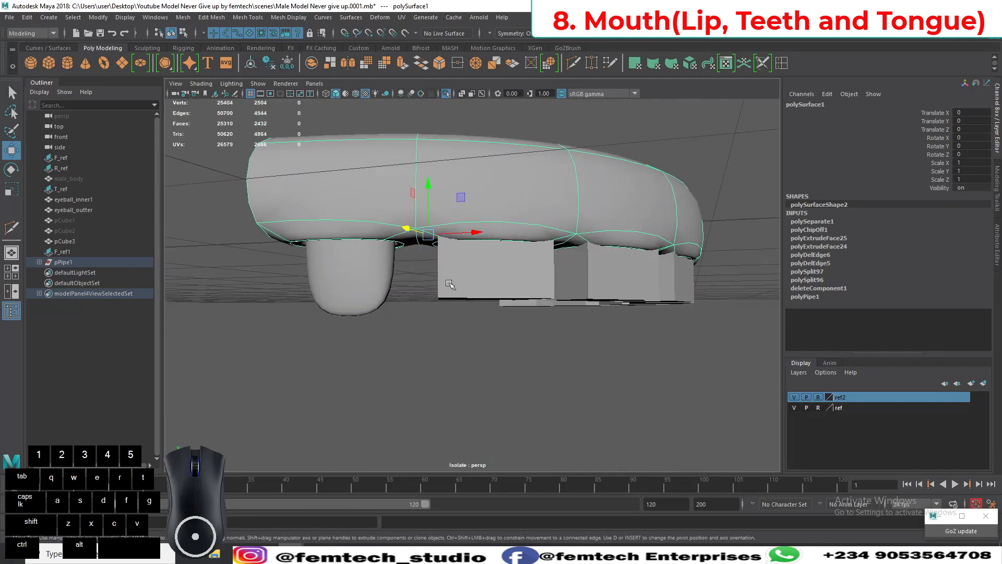
Step: Inspect the second block tooth and its gum socket in X-ray display, and delete the block
click(450, 284)
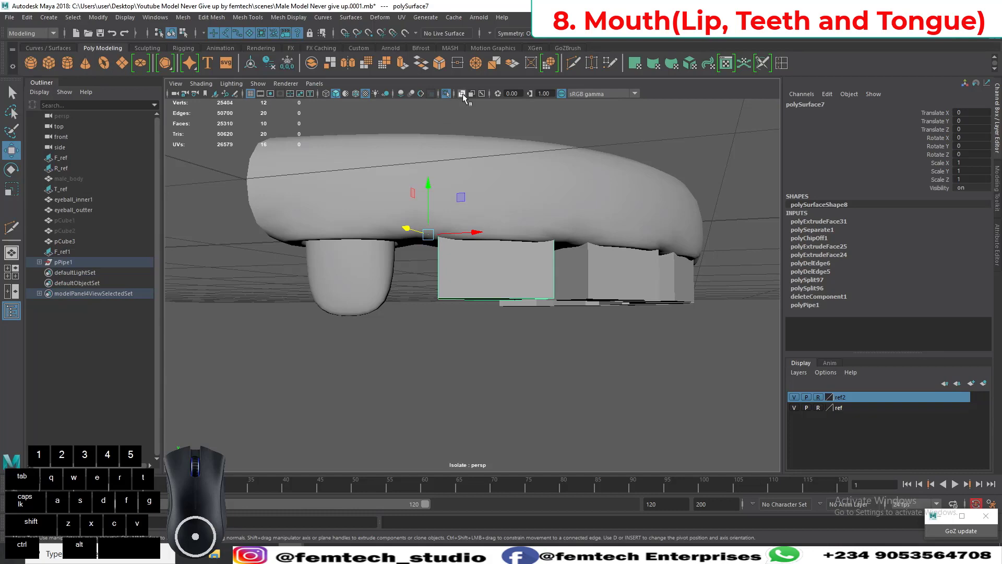
key(alt+x)
alt+drag(463, 94, 432, 252)
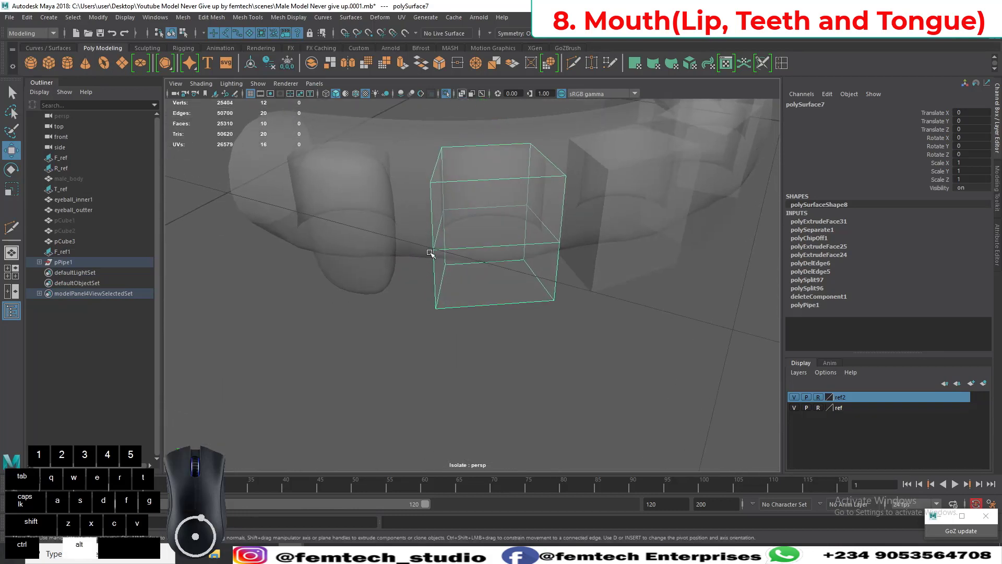
alt+middle_drag(431, 252, 436, 302)
click(433, 283)
alt+drag(432, 283, 430, 211)
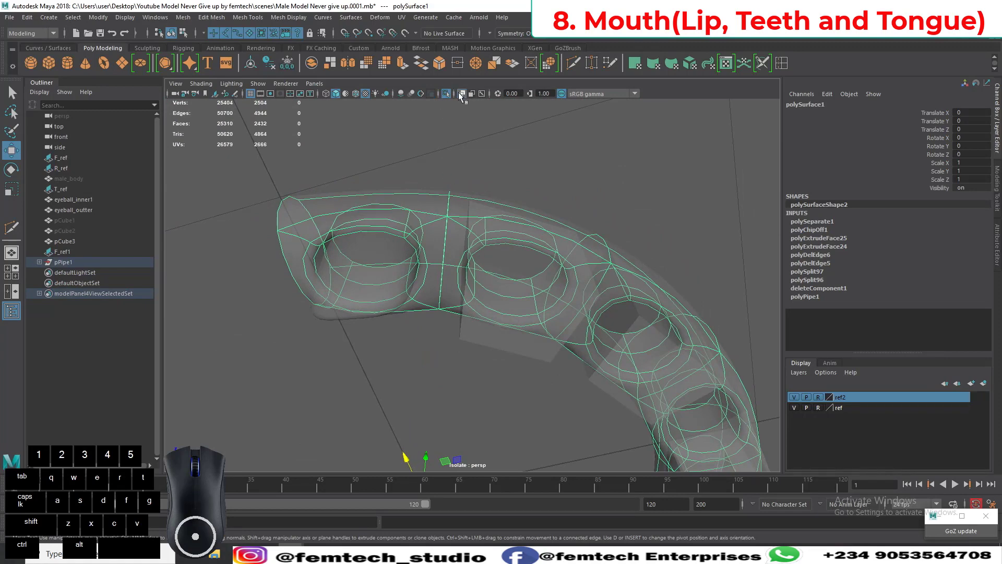
click(460, 94)
alt+drag(481, 123, 456, 202)
click(572, 333)
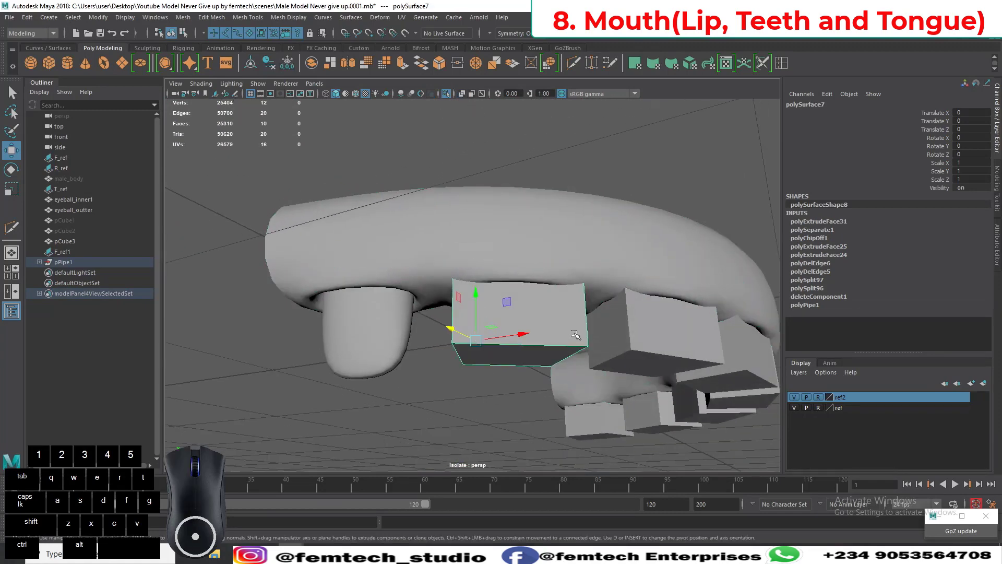
key(Delete)
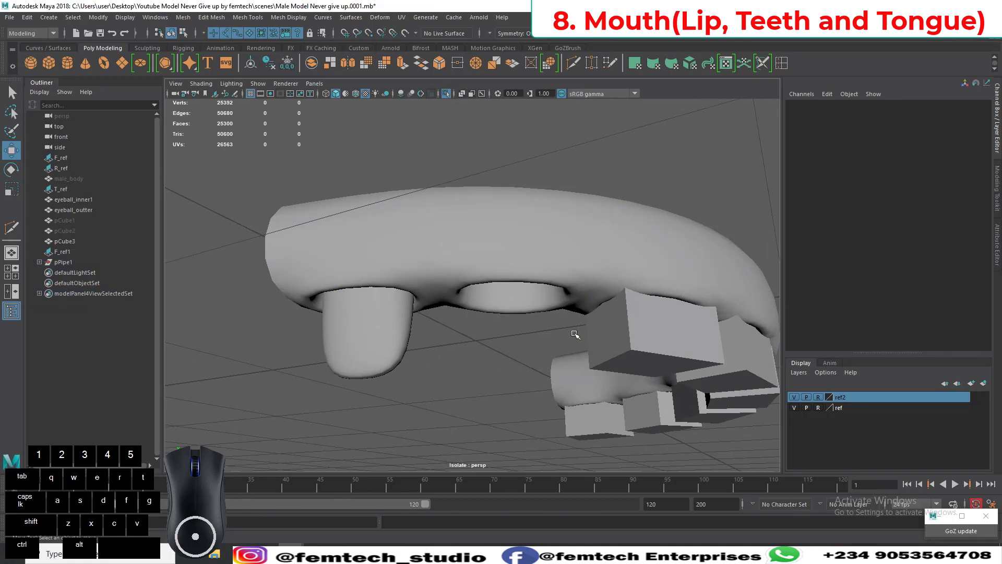
Step: Duplicate the shaped front tooth and center the copy's pivot
click(371, 329)
alt+drag(368, 330, 360, 349)
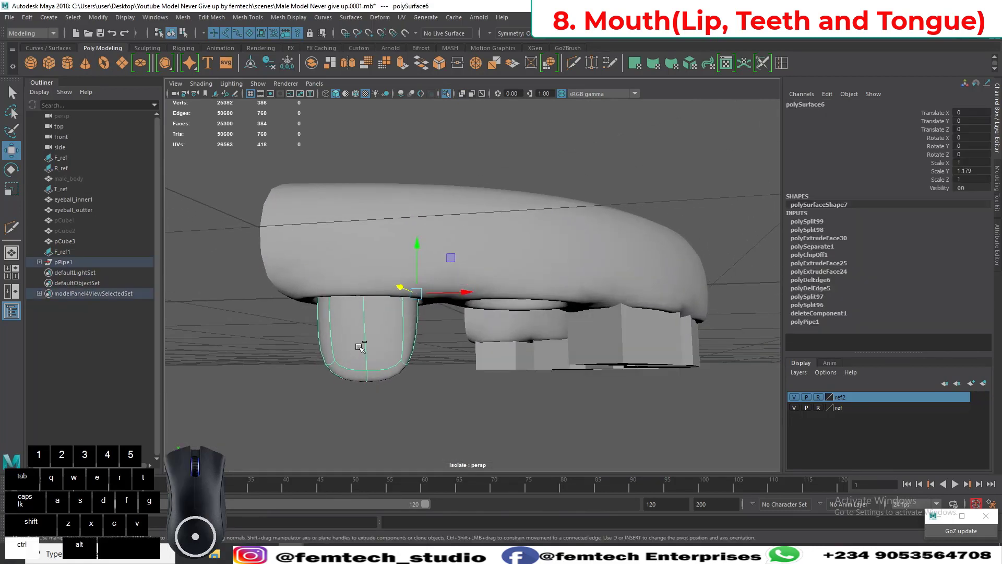
key(ctrl+d)
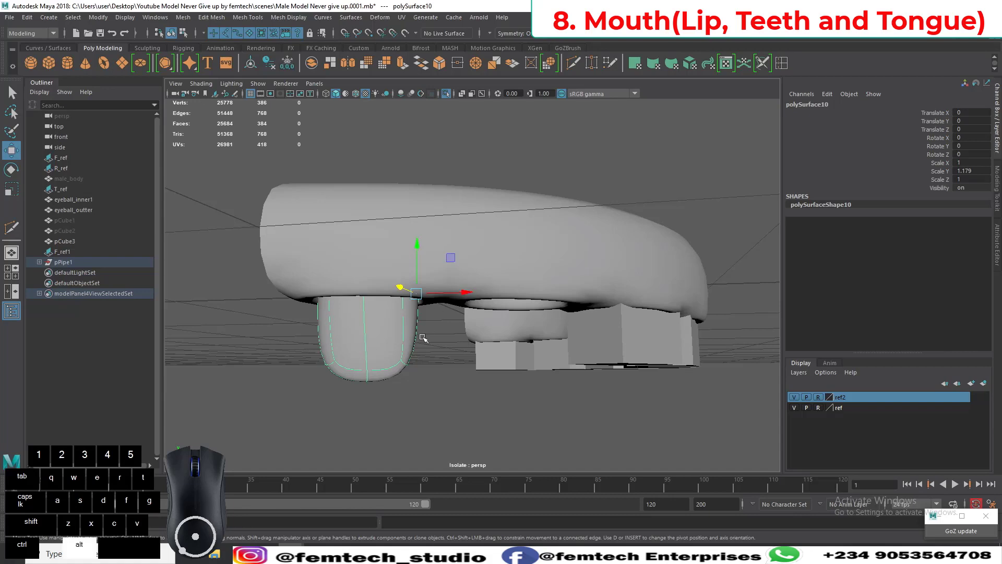
alt+drag(423, 338, 380, 248)
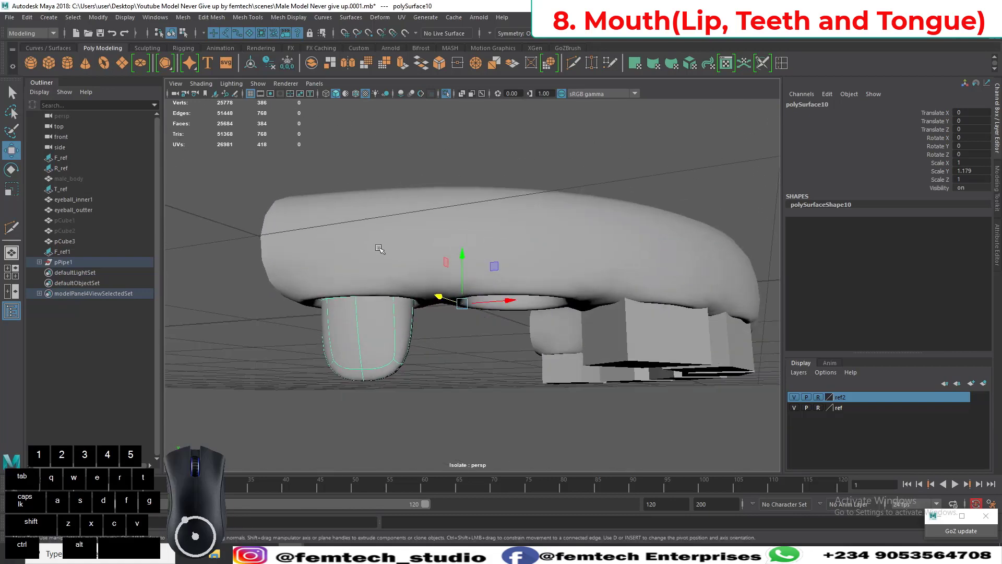
click(265, 60)
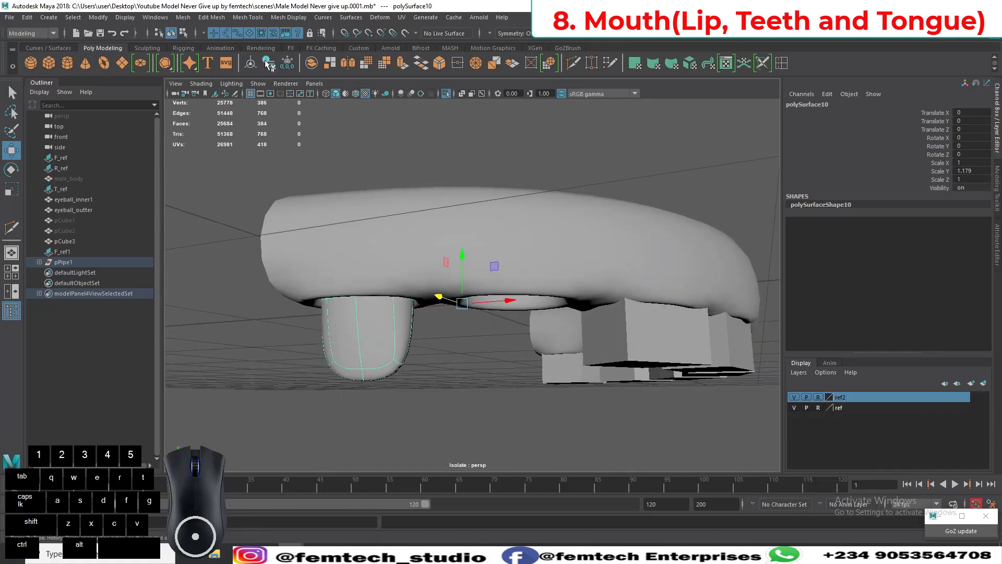
alt+drag(286, 124, 365, 297)
click(252, 64)
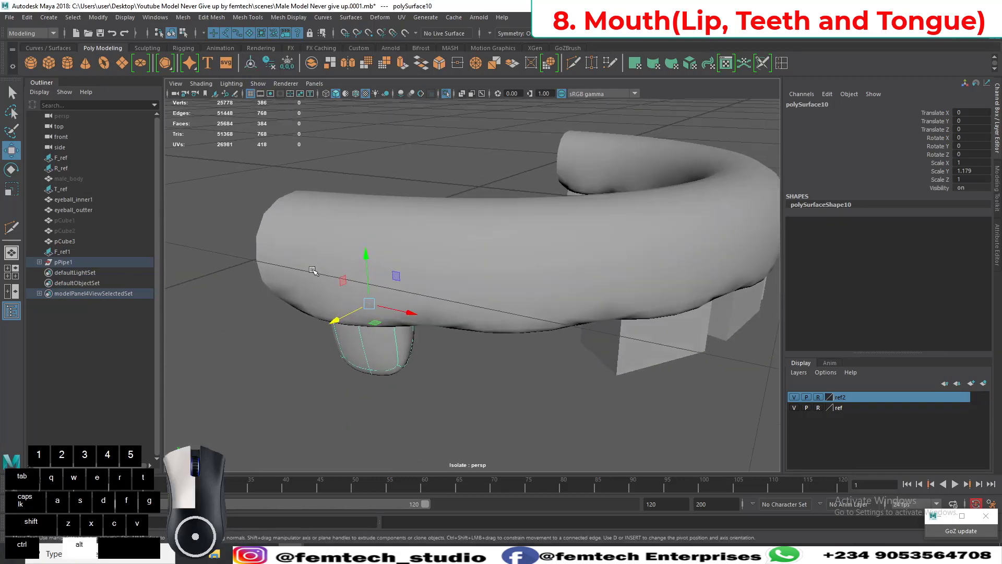
Step: Move the copied tooth into the second gum socket, to about X 0.302, Y -0.028, Z -0.057
alt+drag(300, 367, 391, 334)
drag(405, 301, 411, 302)
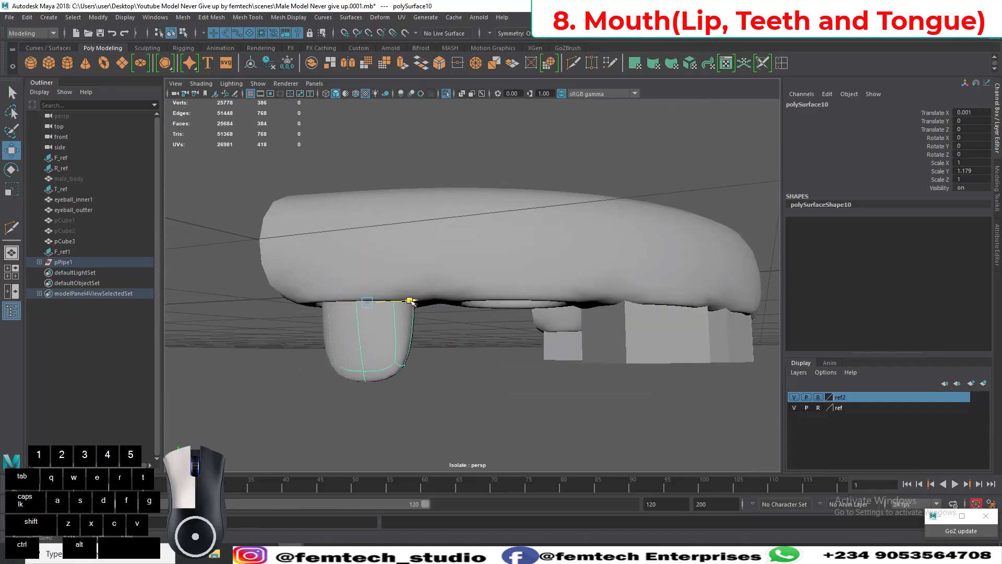
alt+drag(512, 309, 356, 336)
drag(491, 289, 458, 301)
alt+drag(381, 311, 552, 319)
Step: Rotate the second tooth about 21 degrees around Y and shift it to about Z -0.12 to follow the gum's curve
key(e)
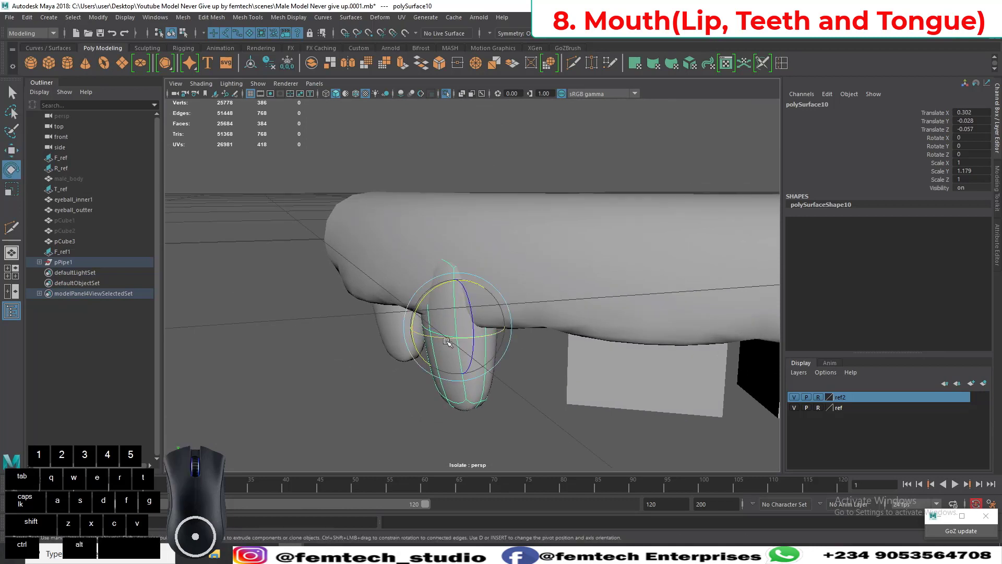
drag(447, 342, 422, 298)
key(w)
scroll(494, 335, down, 1)
alt+middle_drag(532, 329, 487, 333)
alt+drag(487, 333, 465, 344)
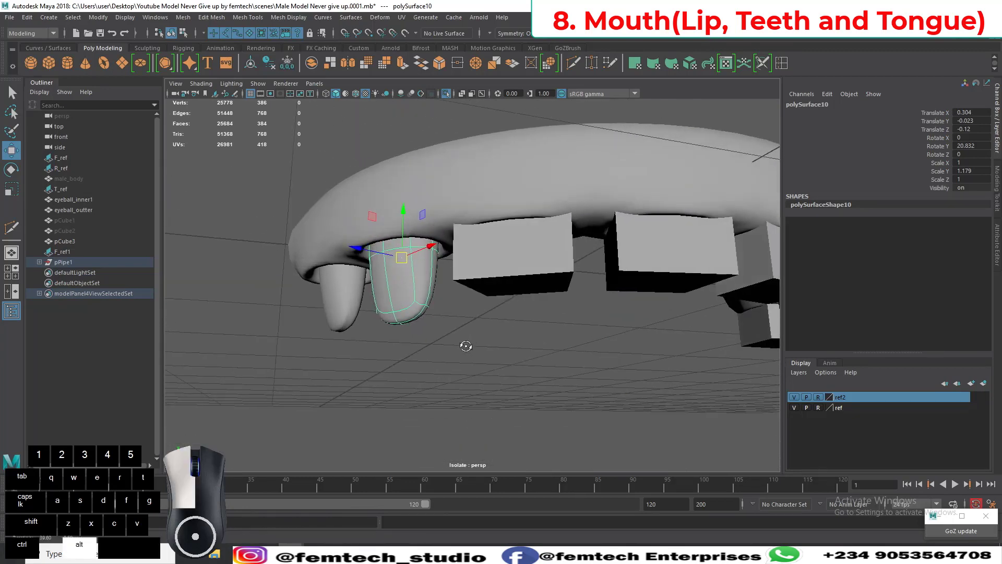
Step: Delete the third block tooth and place a duplicate of the second tooth in its empty socket
click(500, 275)
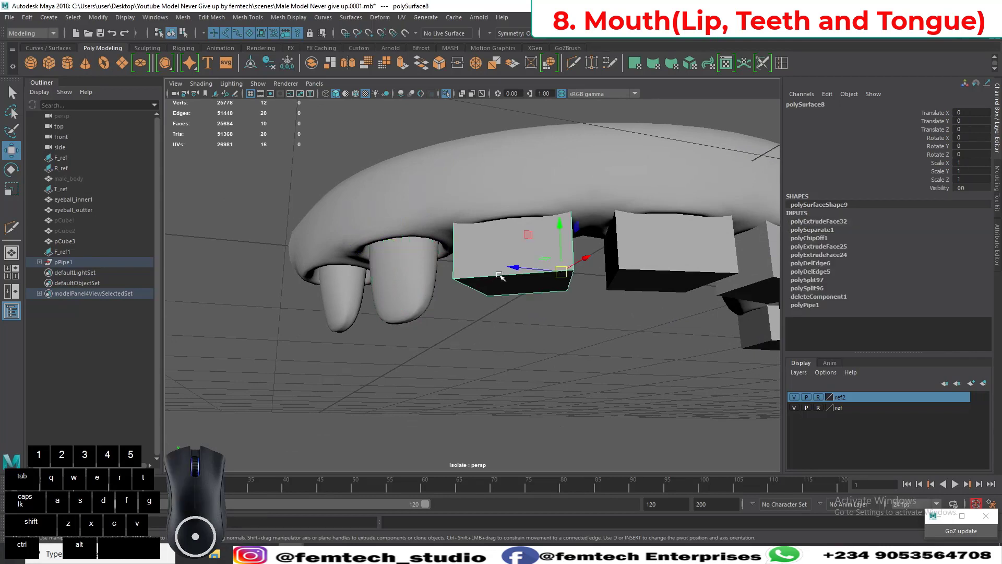
key(Delete)
click(400, 290)
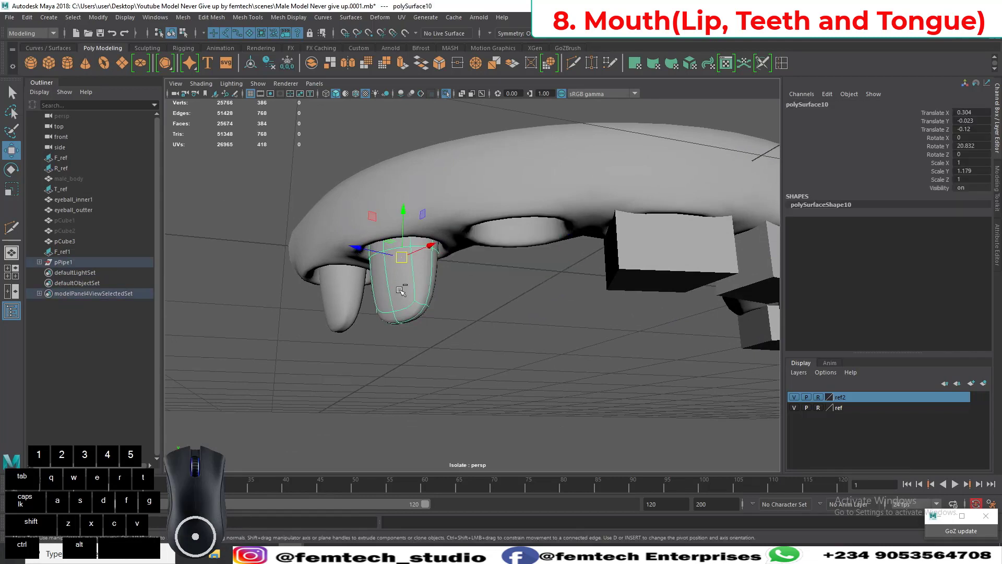
drag(405, 257, 518, 256)
alt+drag(483, 292, 446, 304)
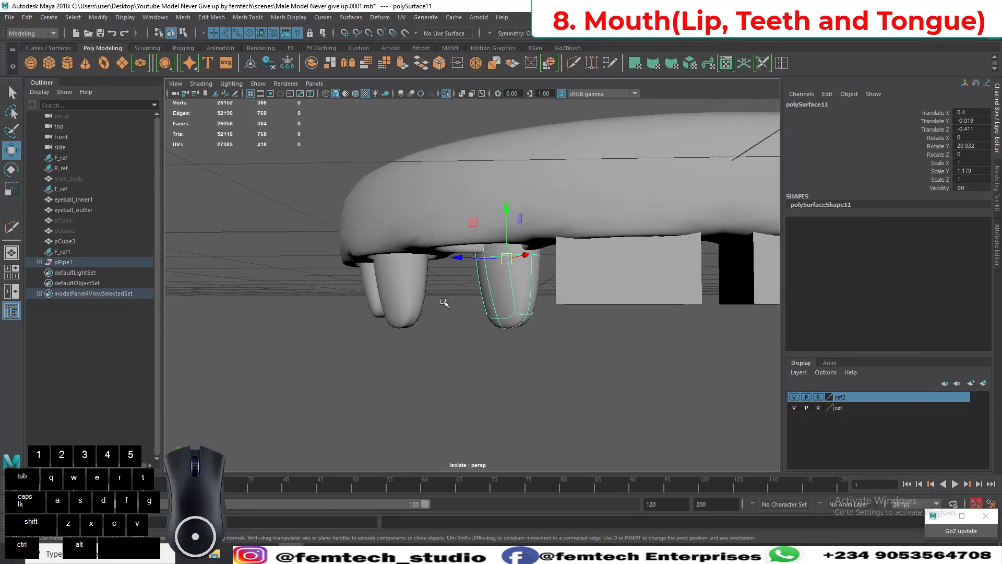
Step: Rotate the third tooth to about 49 degrees around Y and reposition it at about X 0.464, Z -0.357 in its socket
key(e)
drag(473, 262, 447, 356)
key(w)
alt+drag(391, 422, 383, 324)
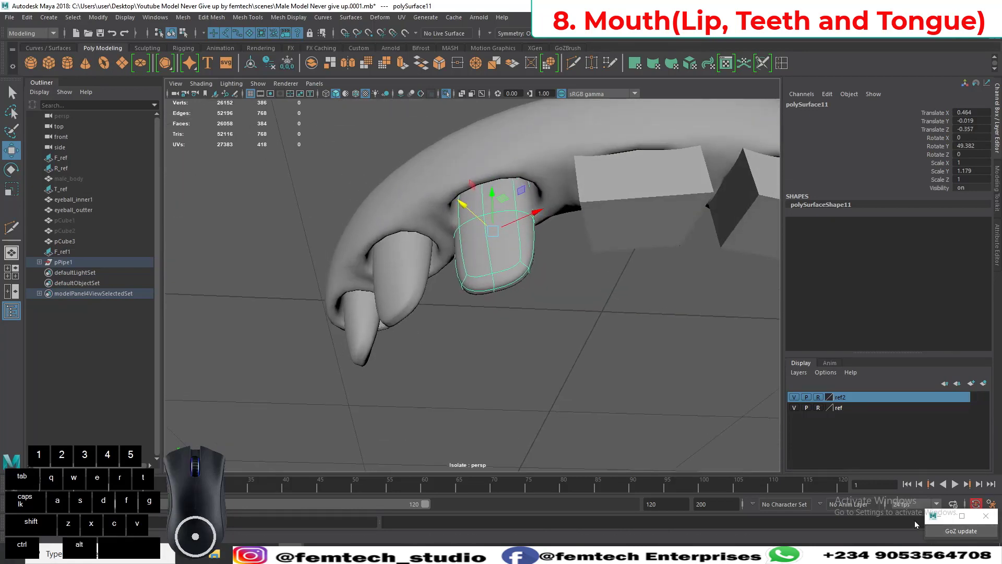
click(897, 553)
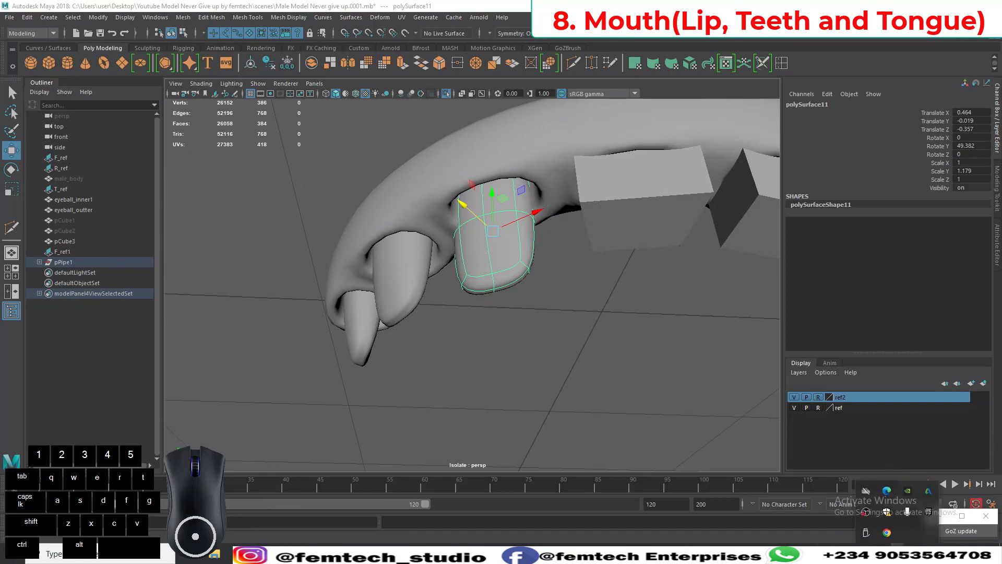
right_click(866, 513)
click(881, 467)
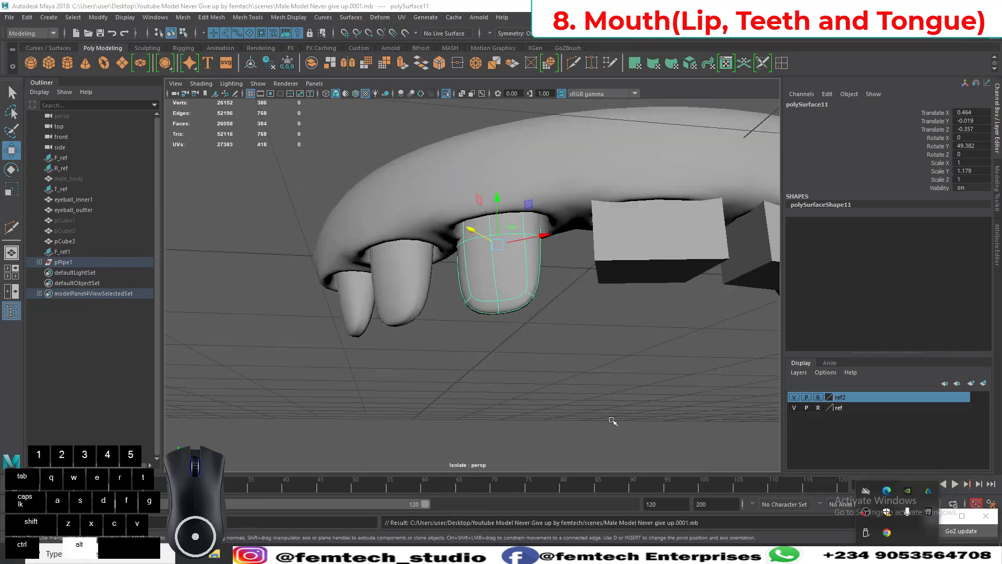
Step: Center the third tooth in its gum socket at about X 0.537, Y -0.017, Z -0.356
alt+drag(613, 421, 399, 312)
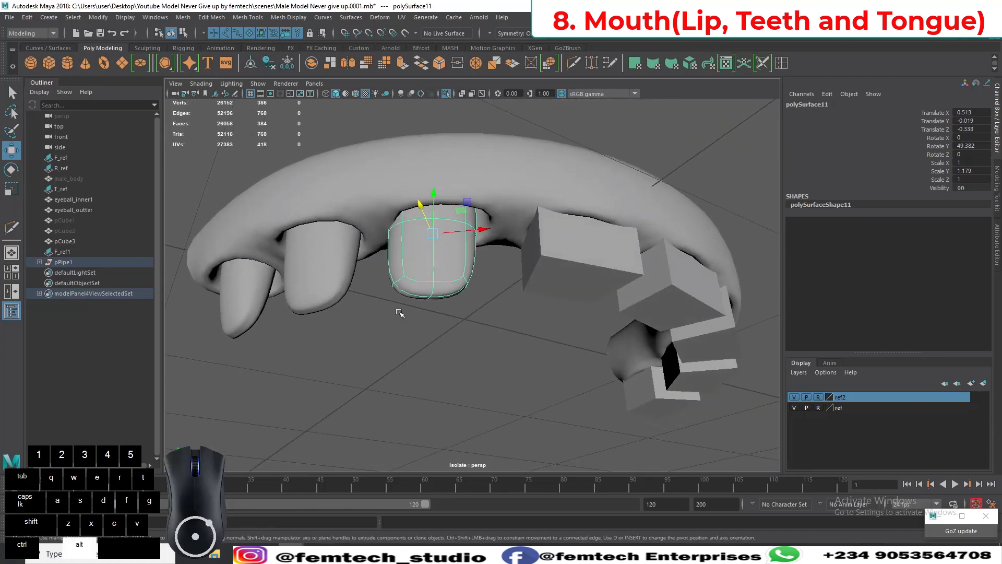
mouse_move(435, 238)
mouse_down()
mouse_move(444, 237)
mouse_move(425, 264)
mouse_move(445, 245)
mouse_up()
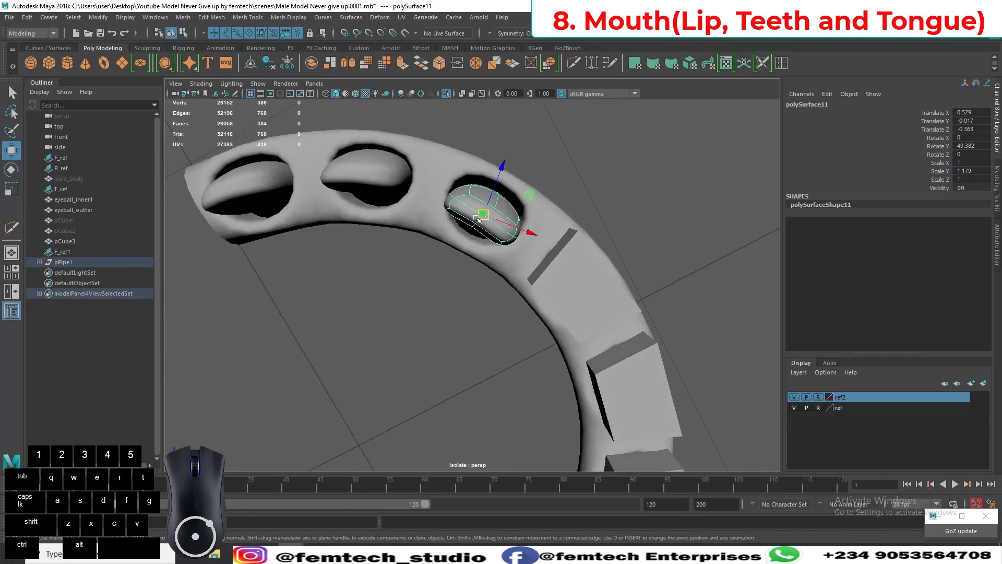
drag(486, 197, 489, 299)
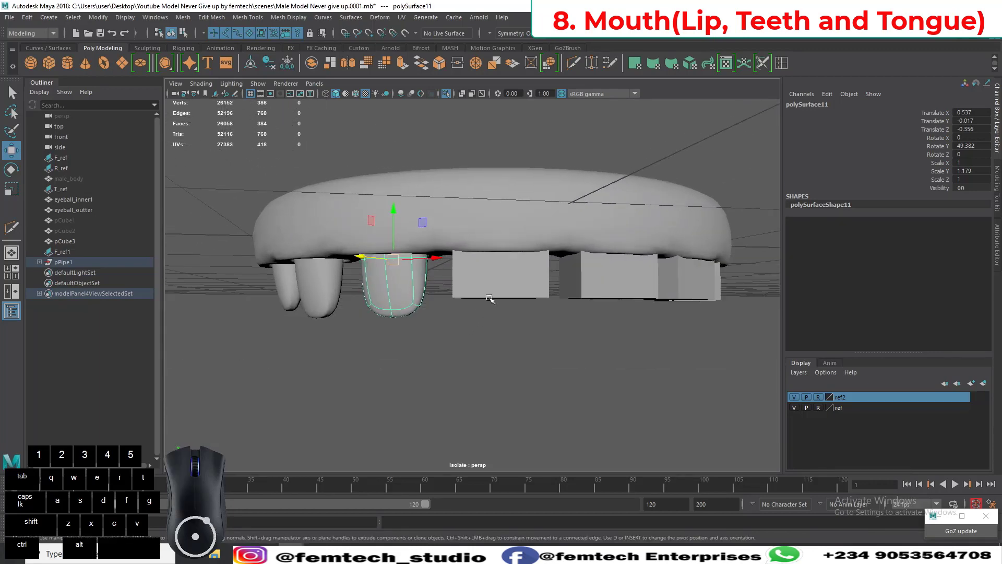
Step: Replace the fourth block tooth with a duplicate of the third tooth, placed in the empty socket at about X 0.642, Z -0.651
click(490, 296)
key(Delete)
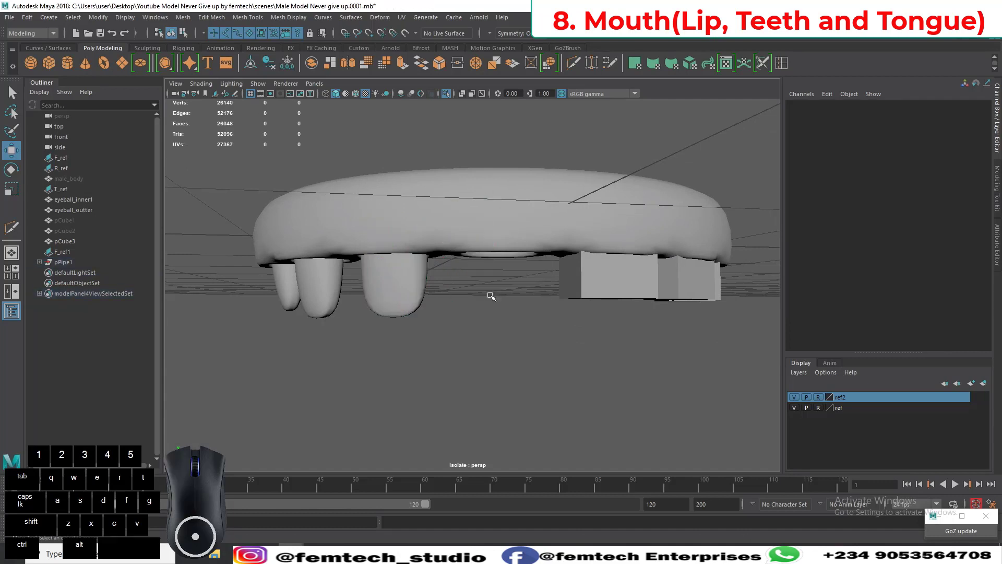
click(411, 289)
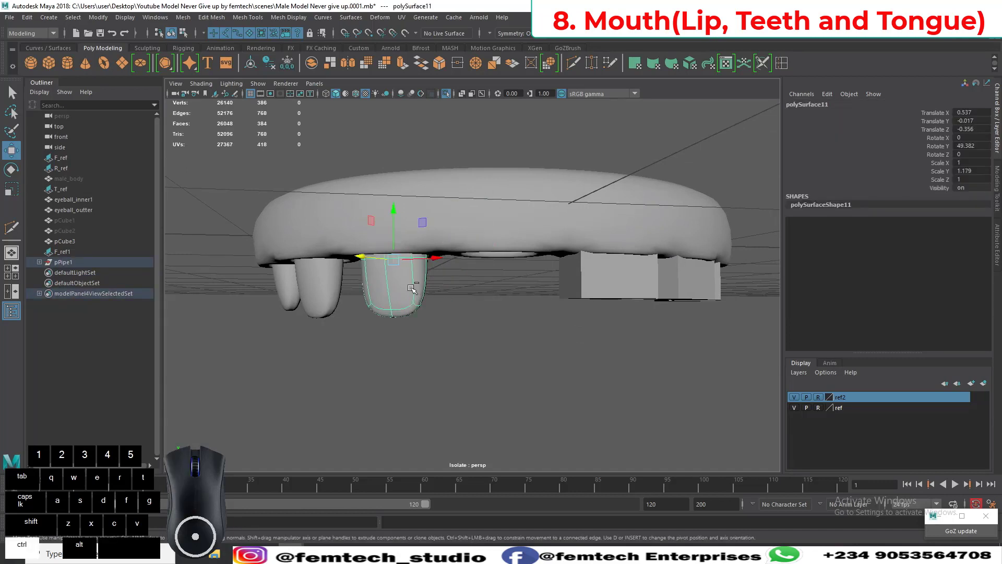
drag(400, 265, 360, 265)
alt+middle_drag(365, 264, 402, 296)
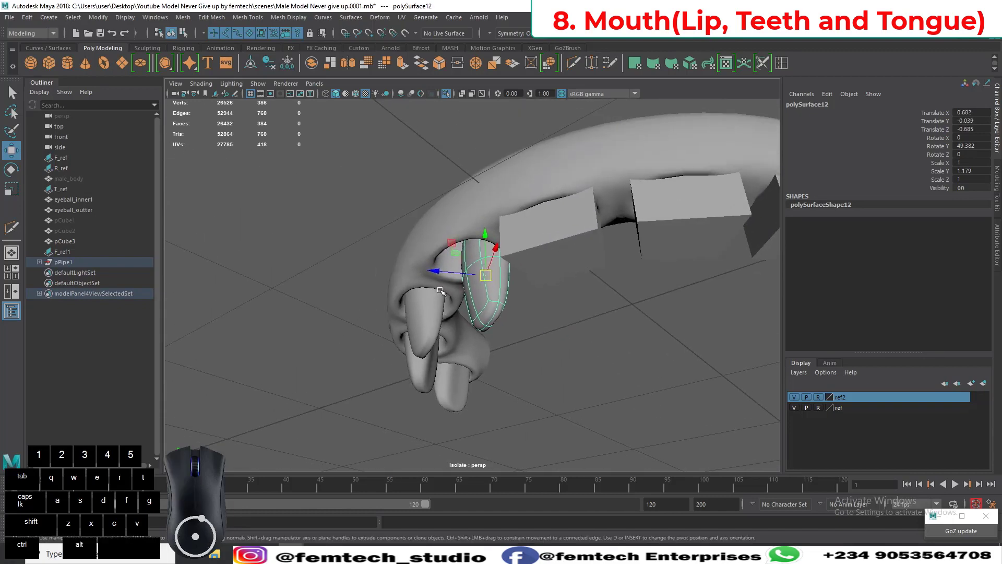
drag(447, 273, 384, 306)
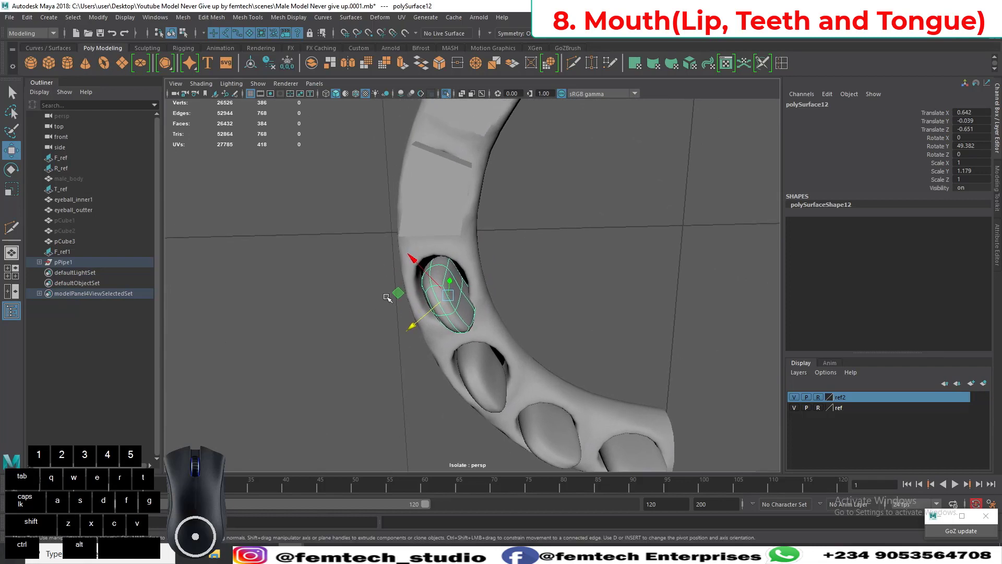
Step: Rotate the fourth tooth to about 66 degrees around Y and center it in its socket at about X 0.661, Z -0.663
key(e)
drag(454, 252, 468, 254)
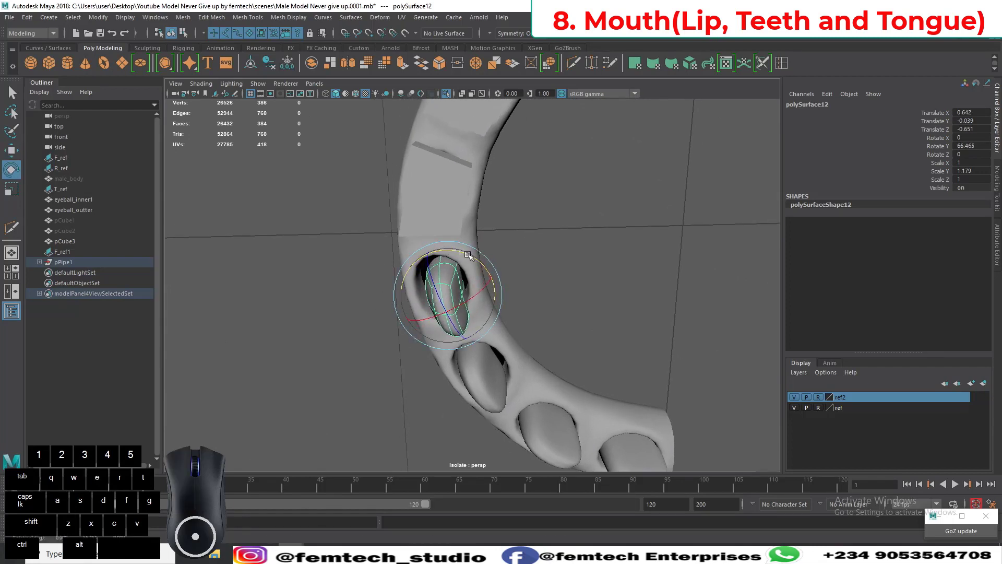
key(w)
drag(449, 295, 521, 308)
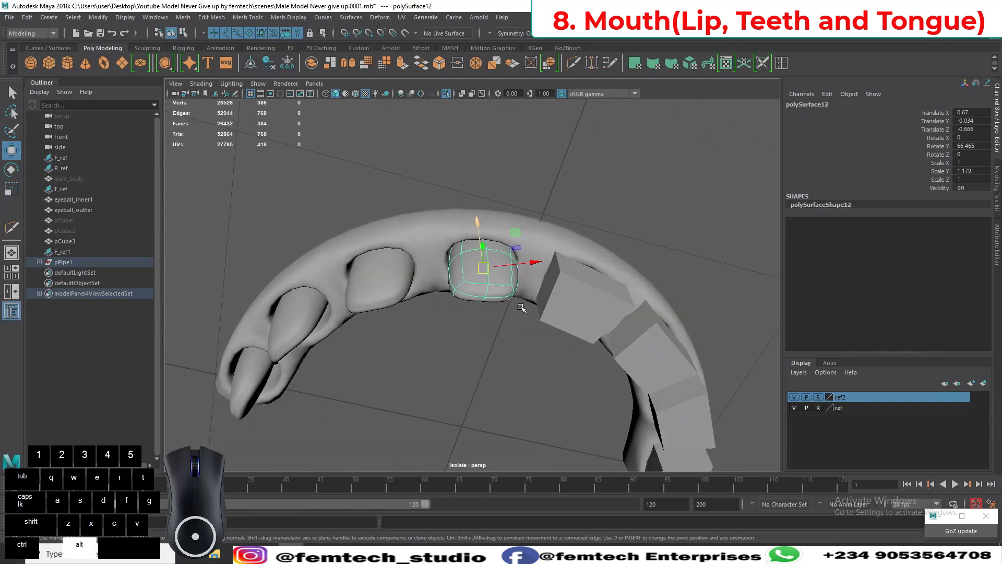
drag(482, 269, 496, 252)
Step: Select the lower corner vertices on both sides of the fourth tooth and scale them inward to taper its tip
right_drag(496, 252, 497, 366)
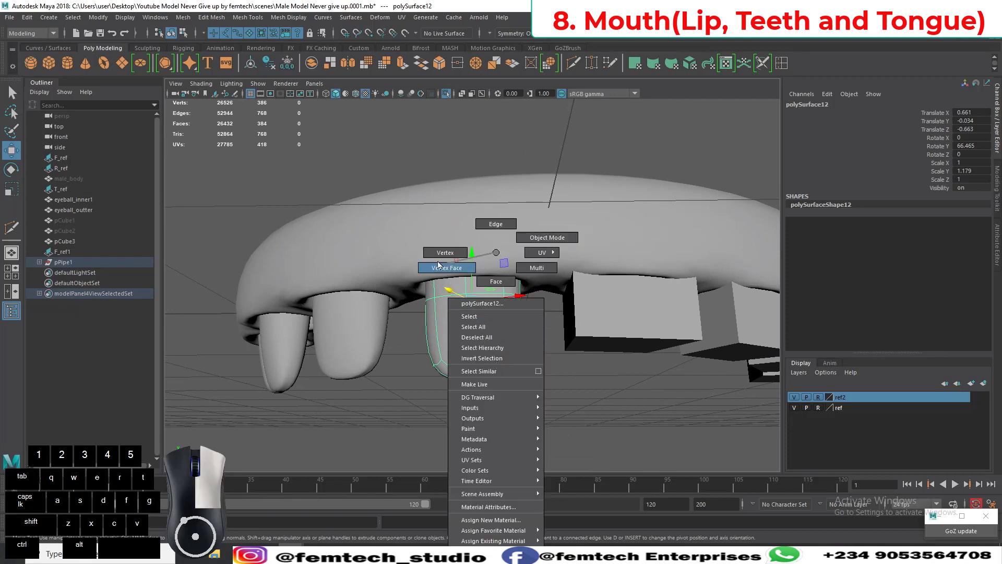
right_drag(438, 265, 447, 269)
drag(502, 344, 501, 342)
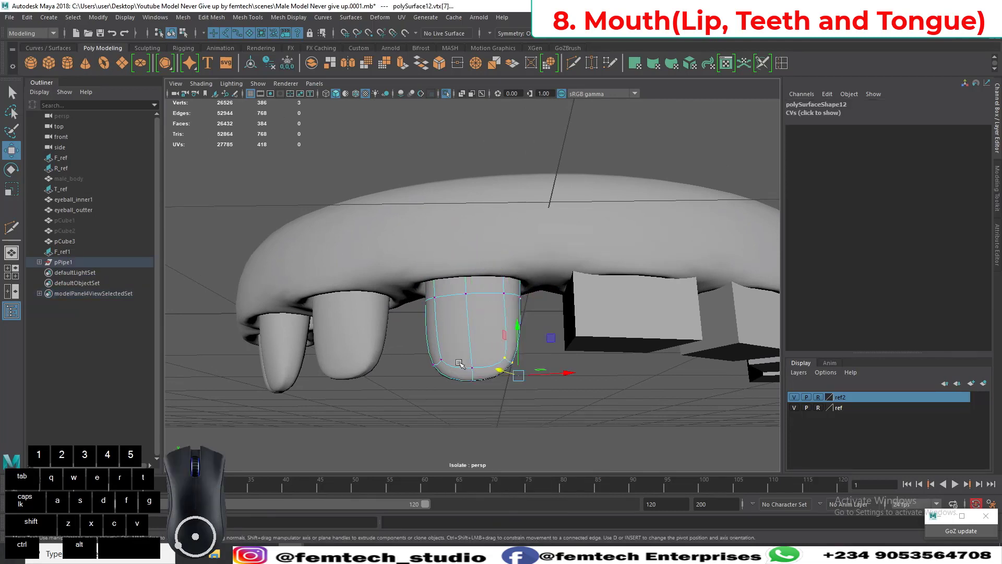
shift+drag(458, 379, 512, 374)
key(r)
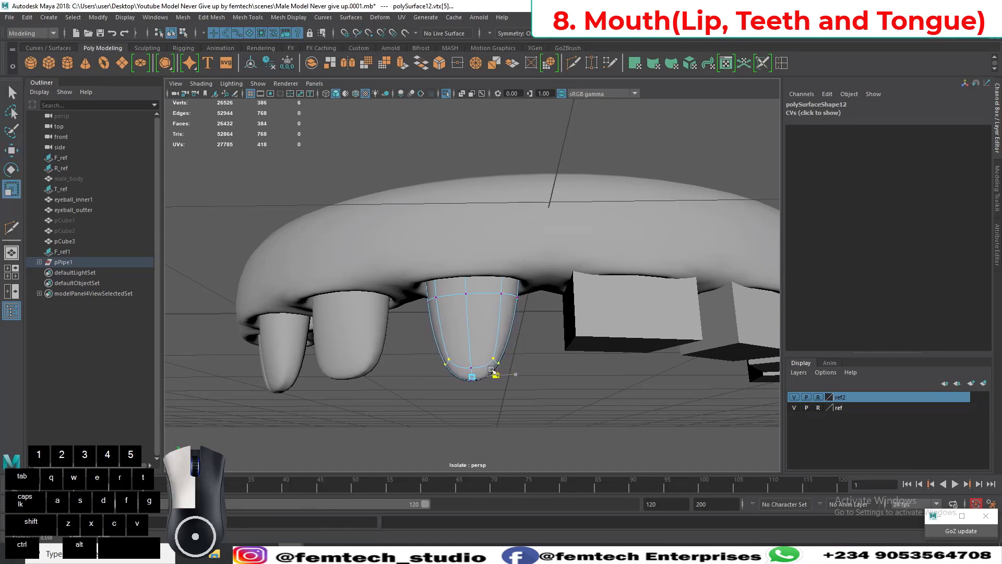
Step: Scale the side vertices near the gum line of the pointed tooth beside the block teeth to adjust its width
drag(421, 294, 427, 296)
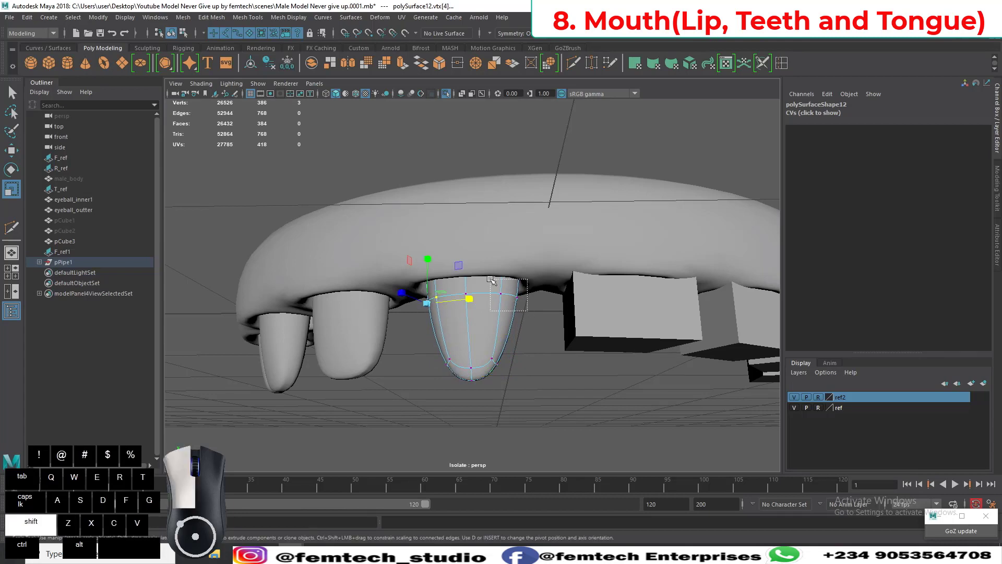
shift+drag(491, 280, 496, 321)
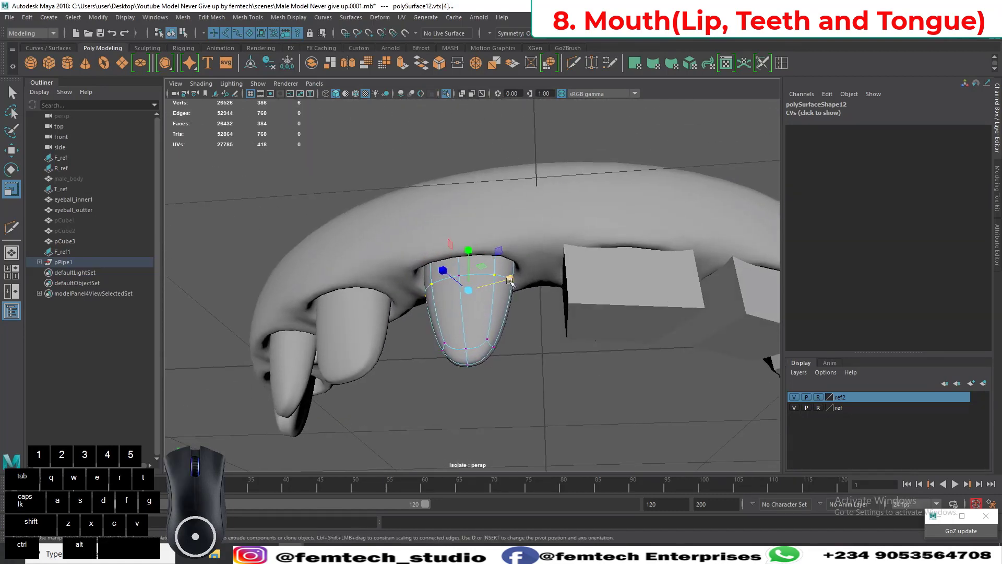
drag(510, 282, 500, 336)
alt+middle_drag(494, 346, 430, 334)
alt+drag(422, 343, 442, 357)
alt+right_drag(477, 381, 455, 349)
alt+middle_drag(454, 349, 442, 366)
alt+drag(442, 366, 415, 355)
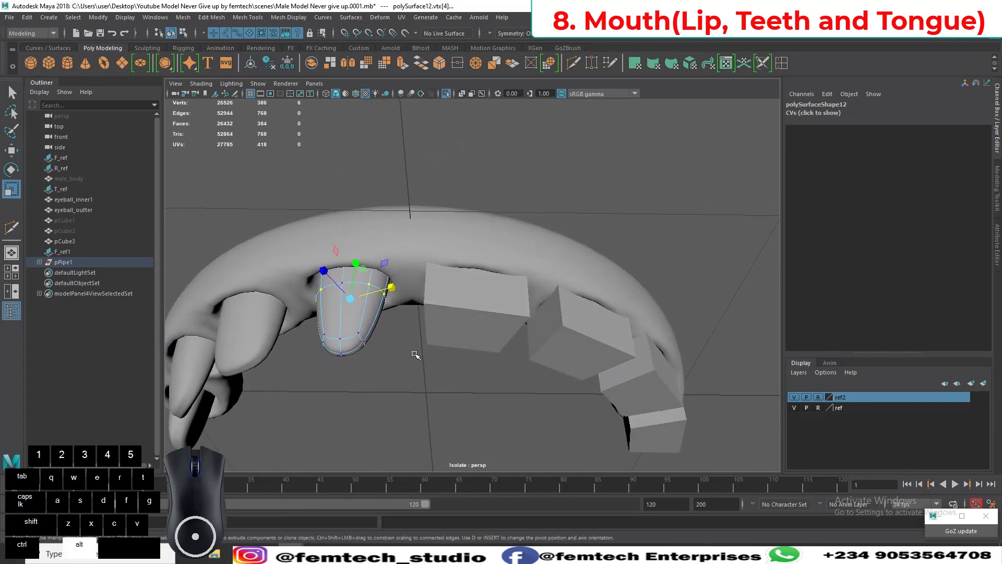
click(269, 347)
alt+drag(345, 387, 510, 396)
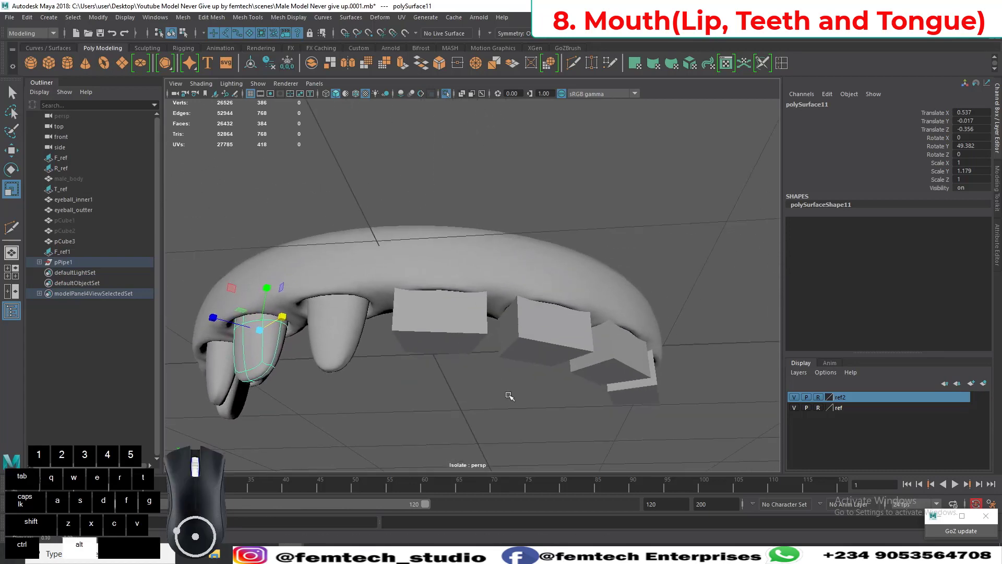
Step: Cut one horizontal and three vertical edge loops into the block tooth beside the pointed tooth and turn on its smooth preview
click(460, 349)
alt+drag(459, 349, 478, 410)
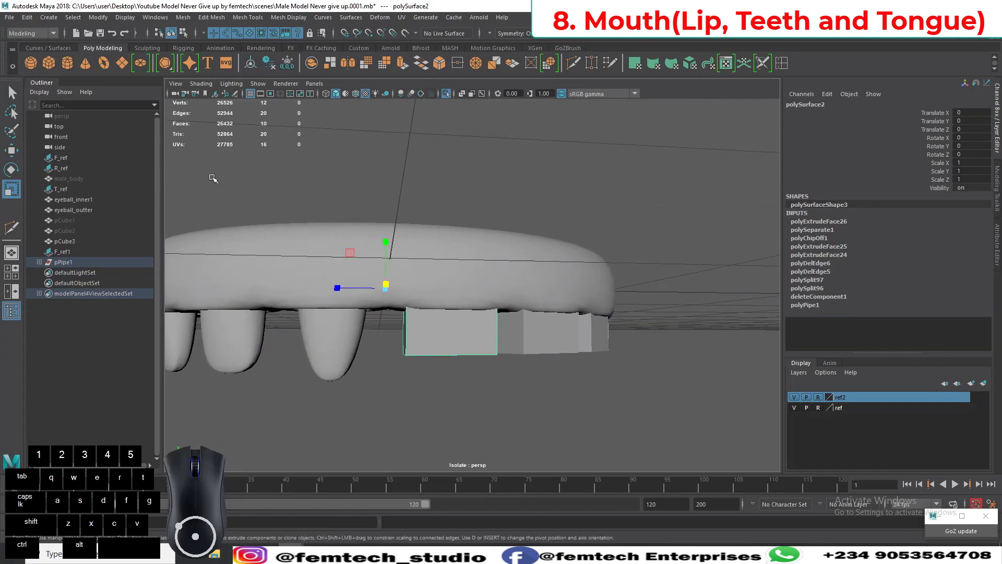
alt+drag(467, 368, 210, 304)
click(12, 229)
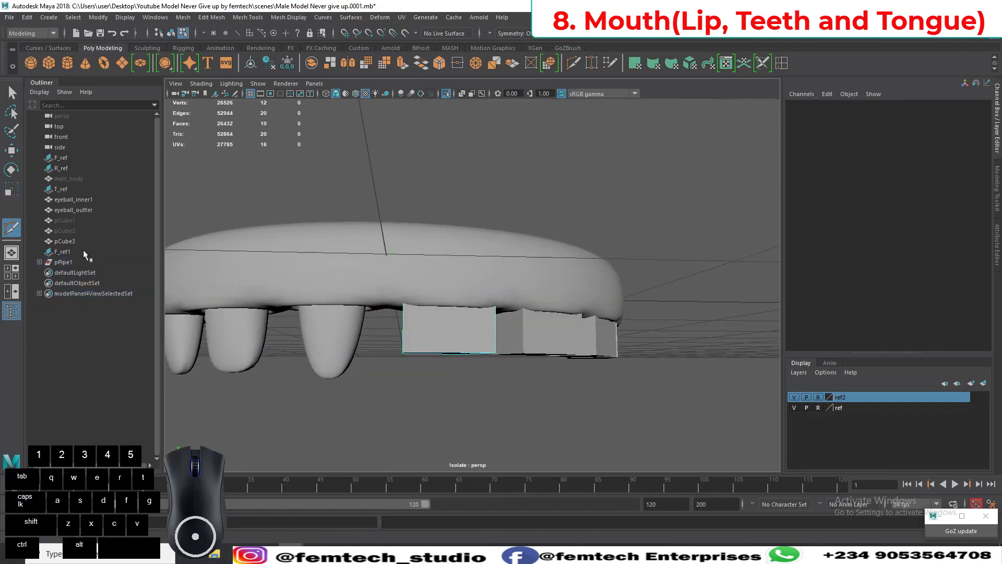
alt+drag(455, 417, 452, 351)
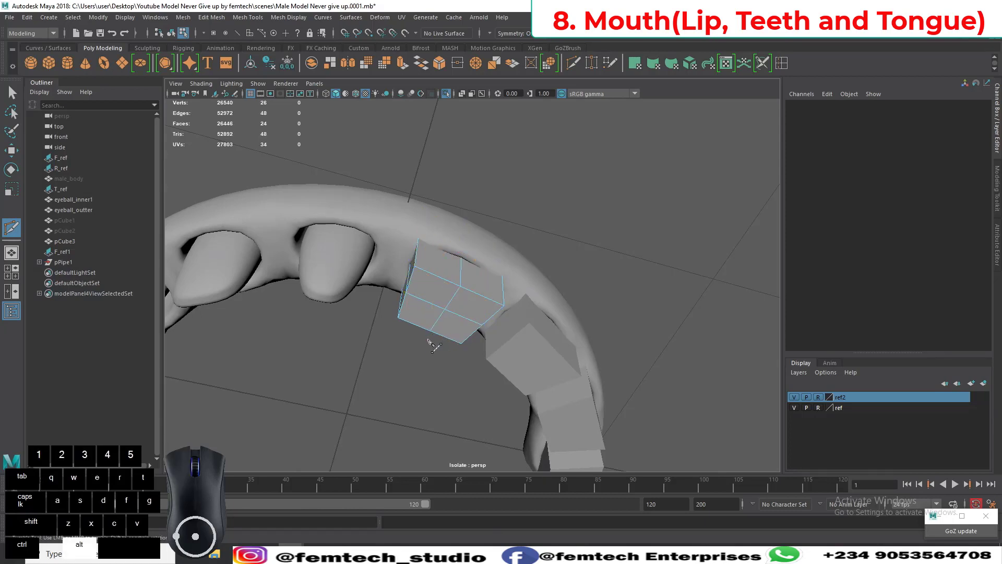
alt+drag(429, 342, 402, 335)
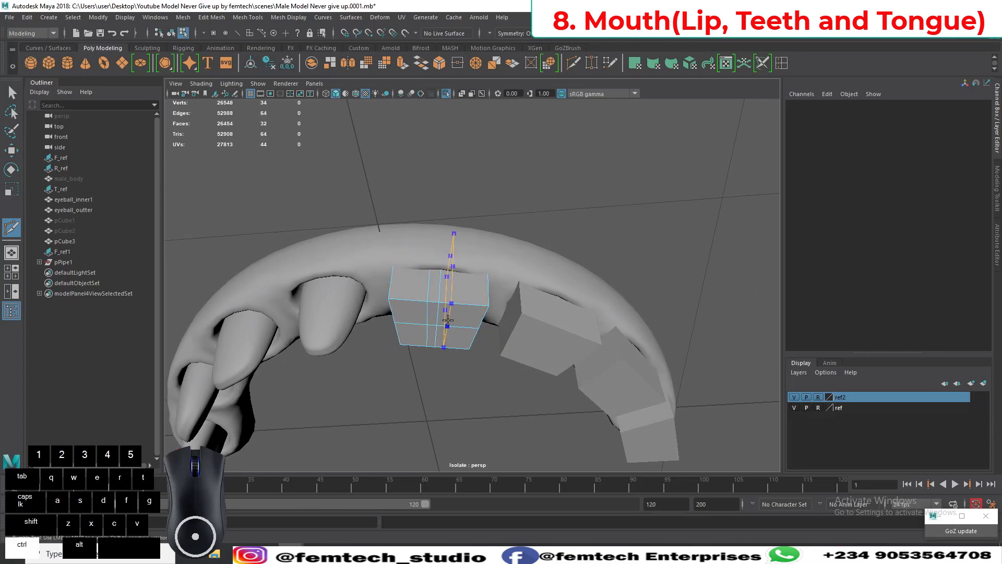
alt+drag(442, 328, 441, 362)
key(3)
key(q)
key(w)
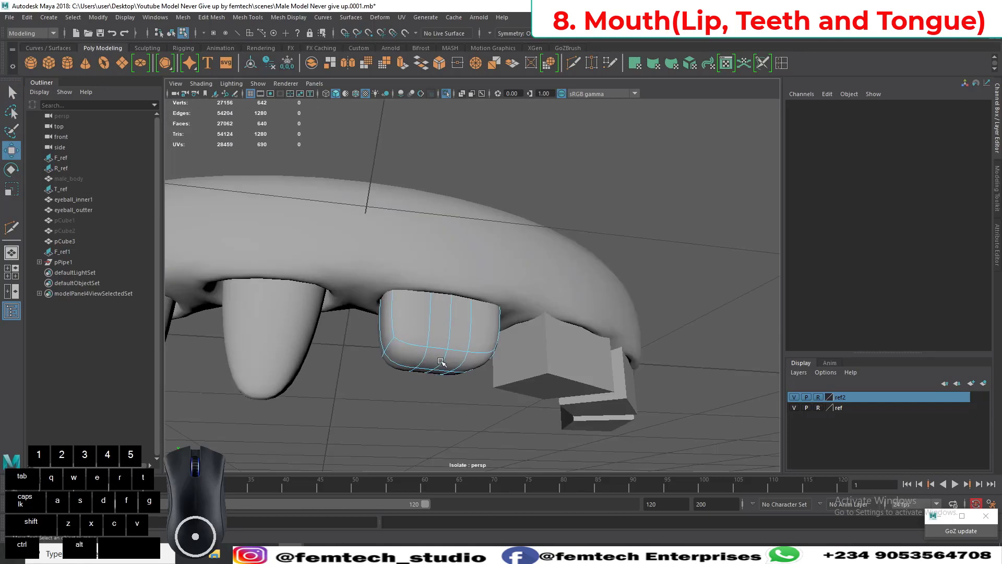
Step: Raise the middle vertex on the underside of the smoothed block tooth to shape a molar groove
right_drag(441, 362, 438, 348)
right_drag(405, 240, 405, 240)
alt+drag(441, 386, 423, 418)
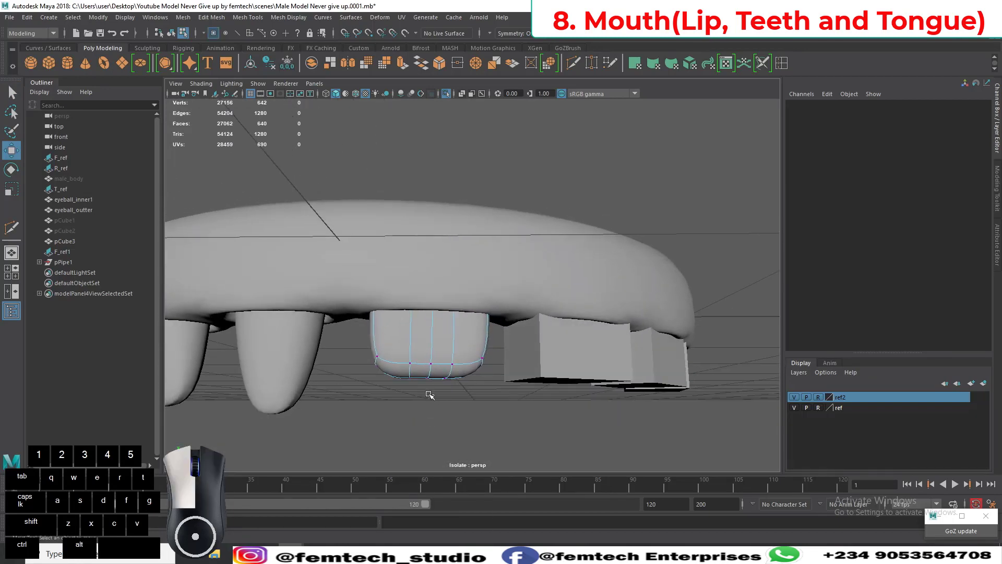
drag(419, 376, 428, 398)
drag(427, 345, 461, 296)
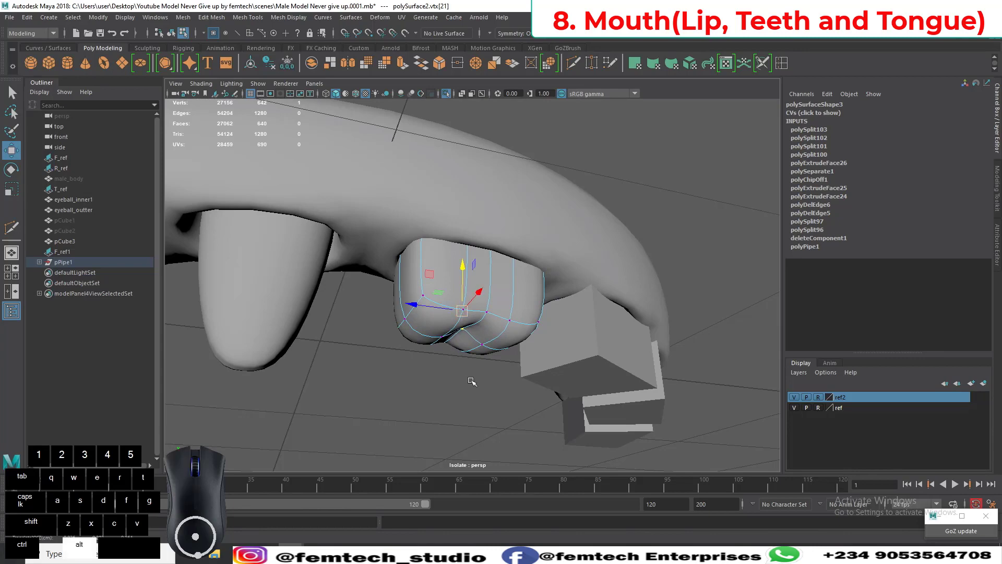
alt+drag(472, 381, 533, 385)
alt+drag(534, 397, 511, 385)
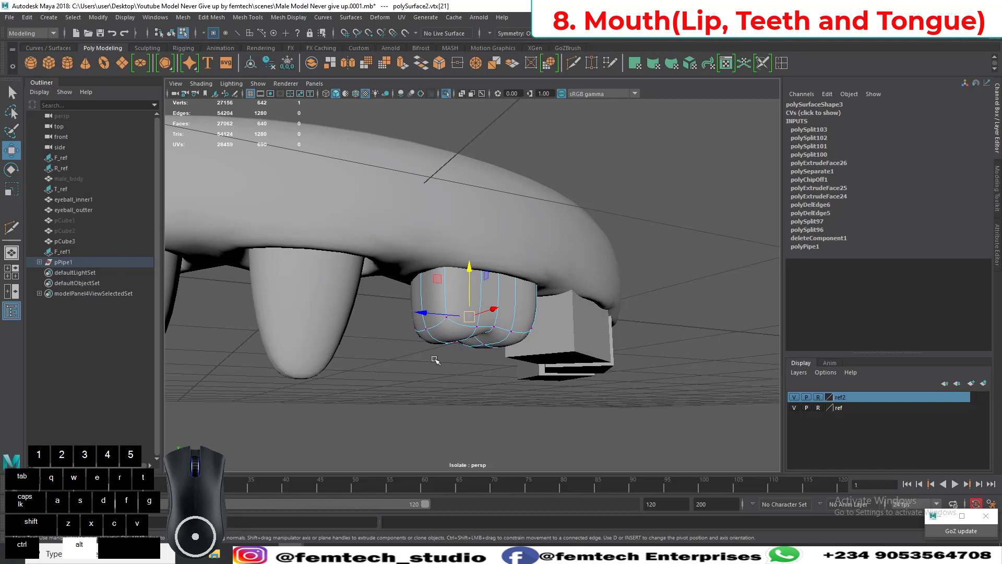
alt+drag(429, 359, 422, 381)
click(443, 333)
Step: Delete the three remaining unshaped block teeth behind the molar
click(543, 318)
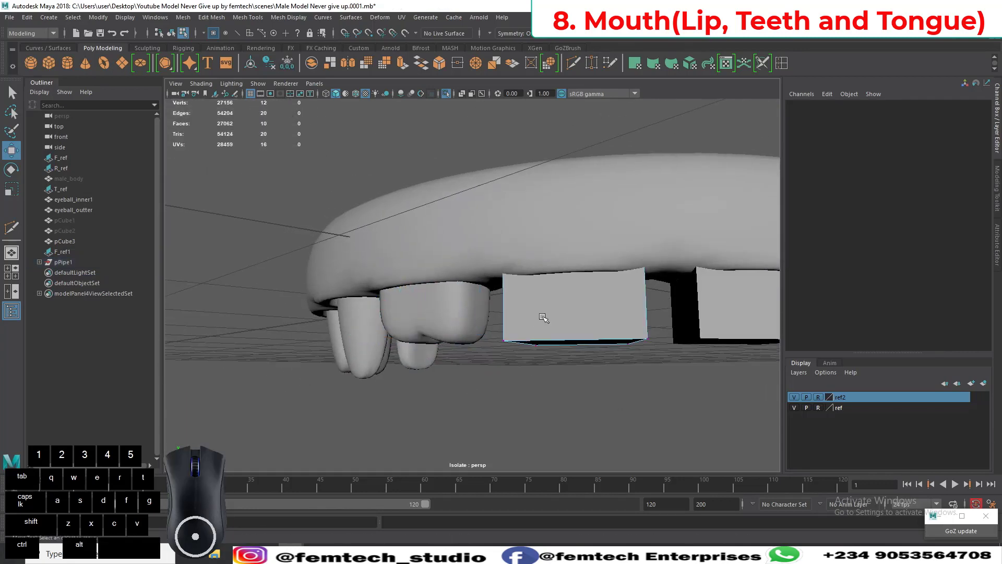
right_drag(543, 259, 582, 229)
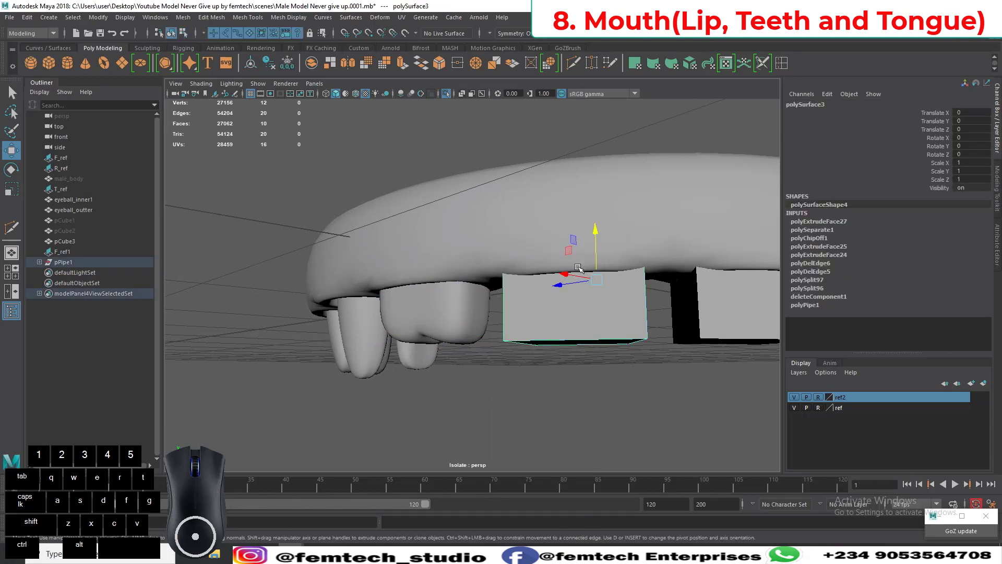
key(Delete)
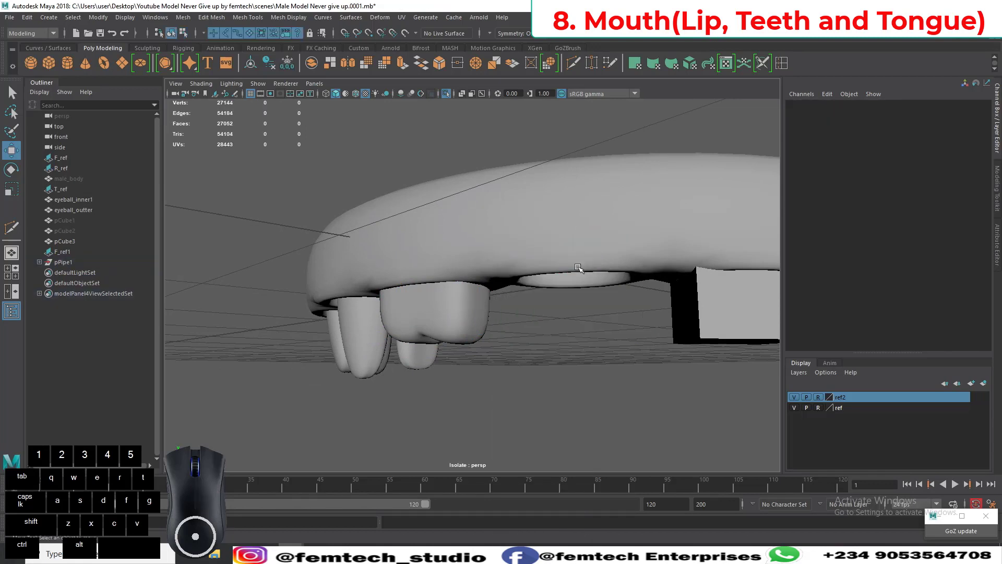
alt+drag(645, 334, 557, 320)
click(579, 306)
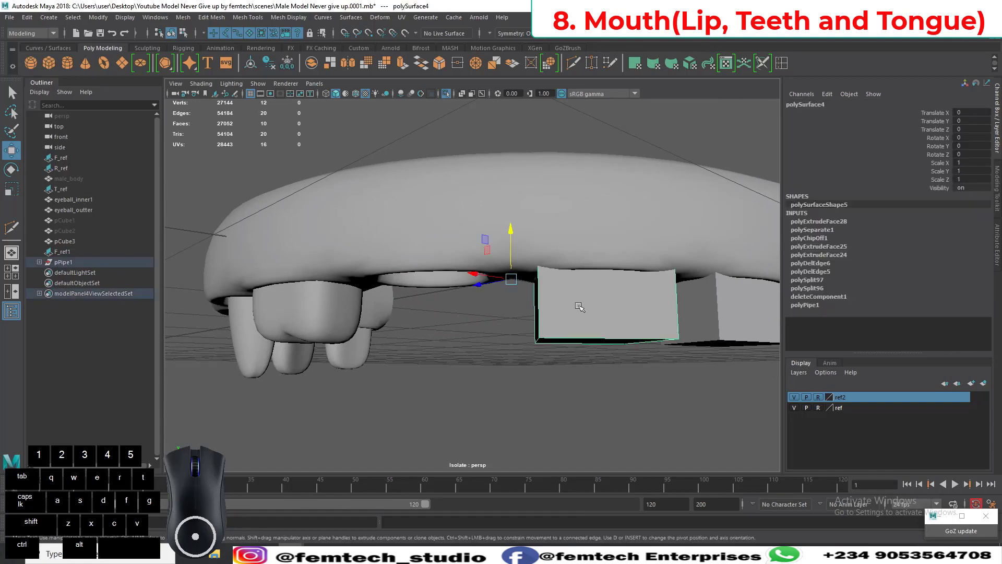
key(Delete)
scroll(584, 309, down, 3)
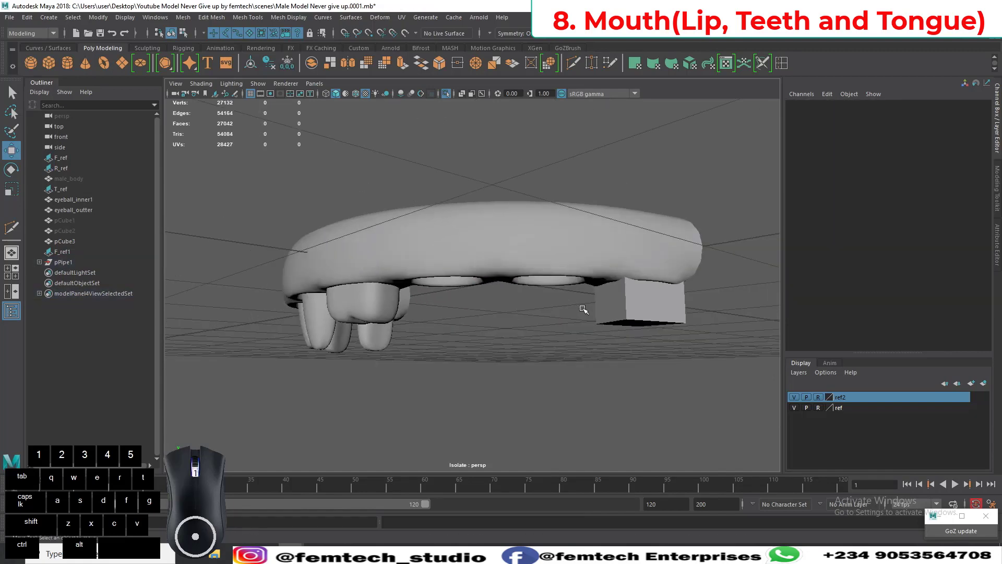
click(638, 311)
key(Delete)
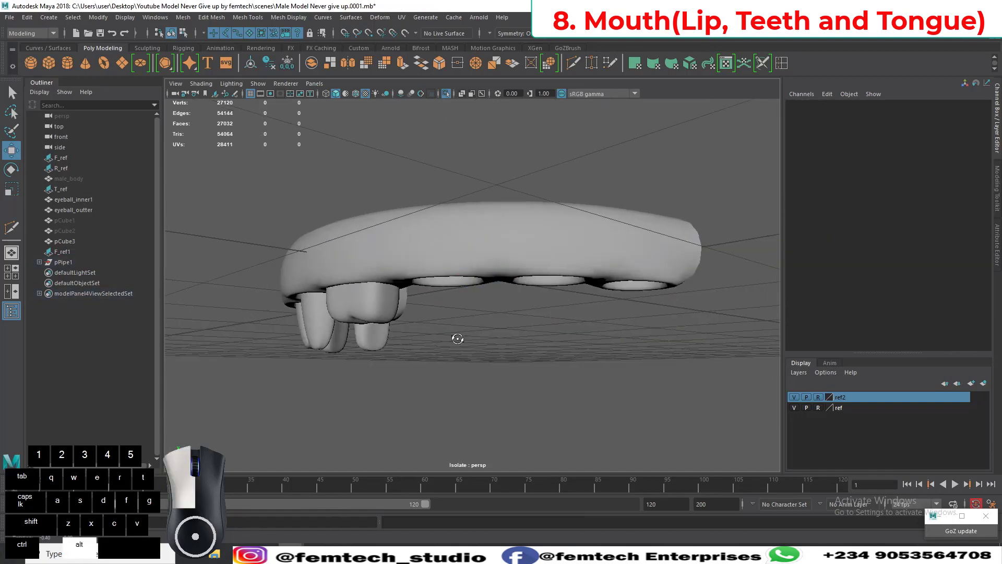
Step: Duplicate the finished molar and center the copy's pivot
alt+drag(456, 340, 510, 331)
click(394, 290)
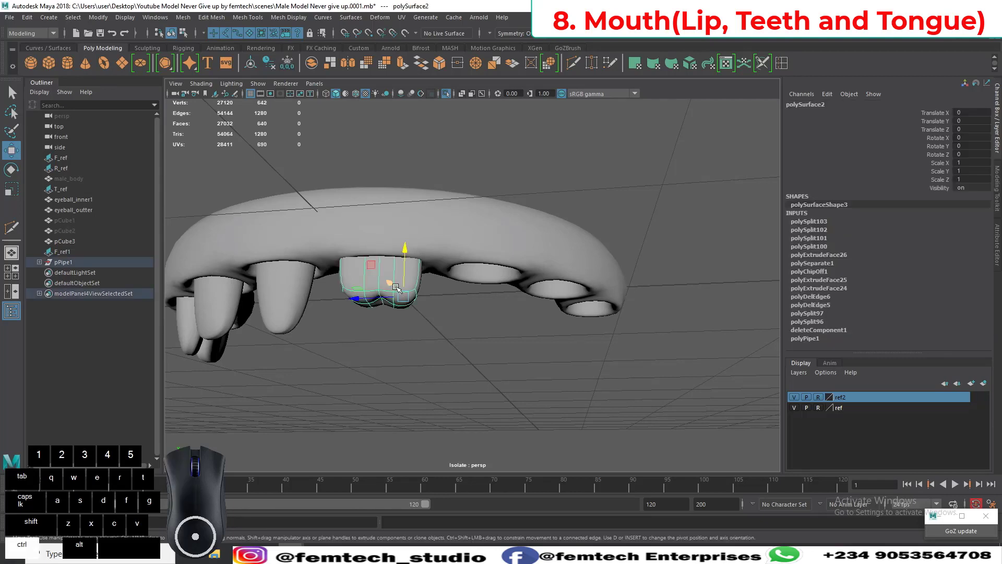
key(ctrl+d)
alt+drag(398, 307, 401, 300)
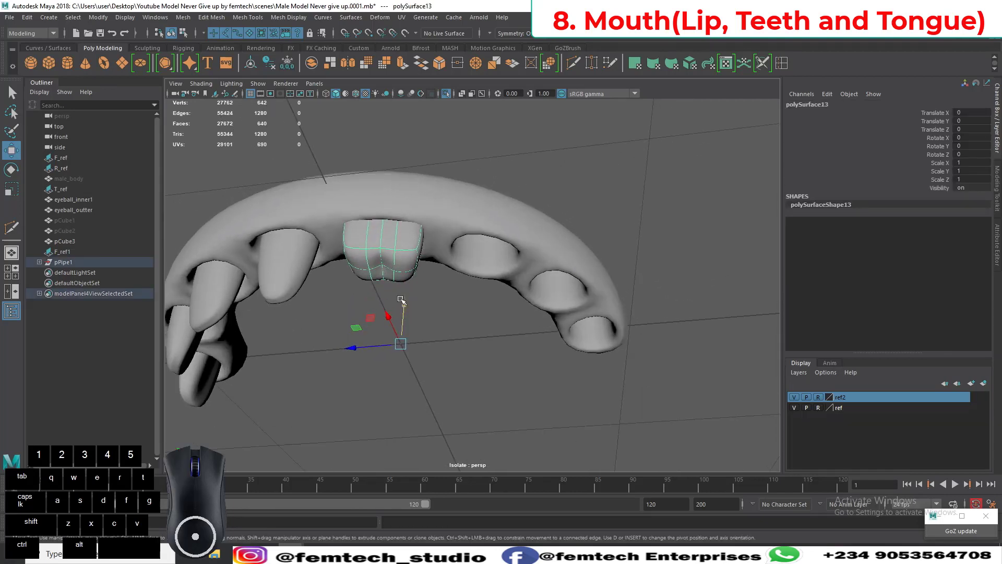
click(267, 64)
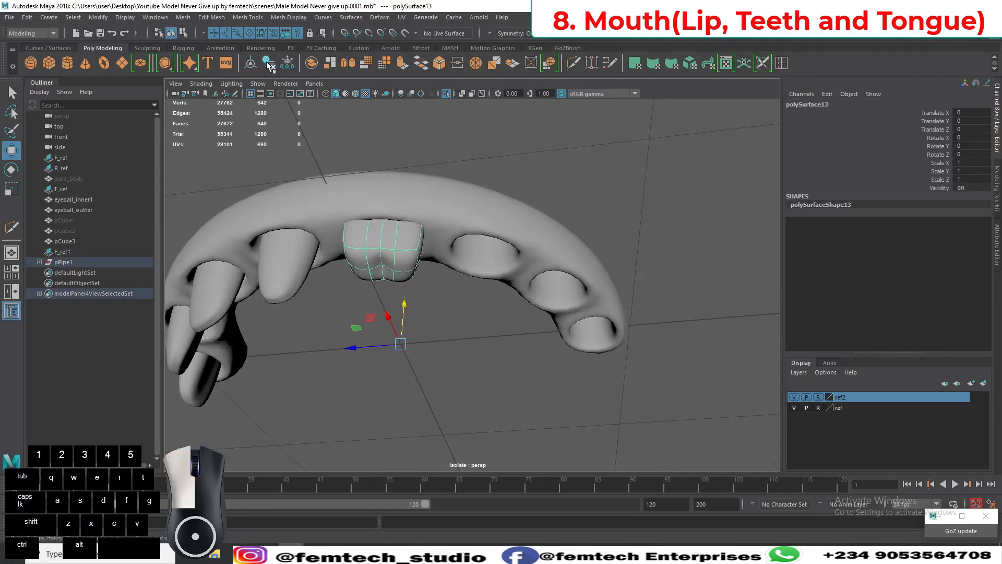
click(251, 65)
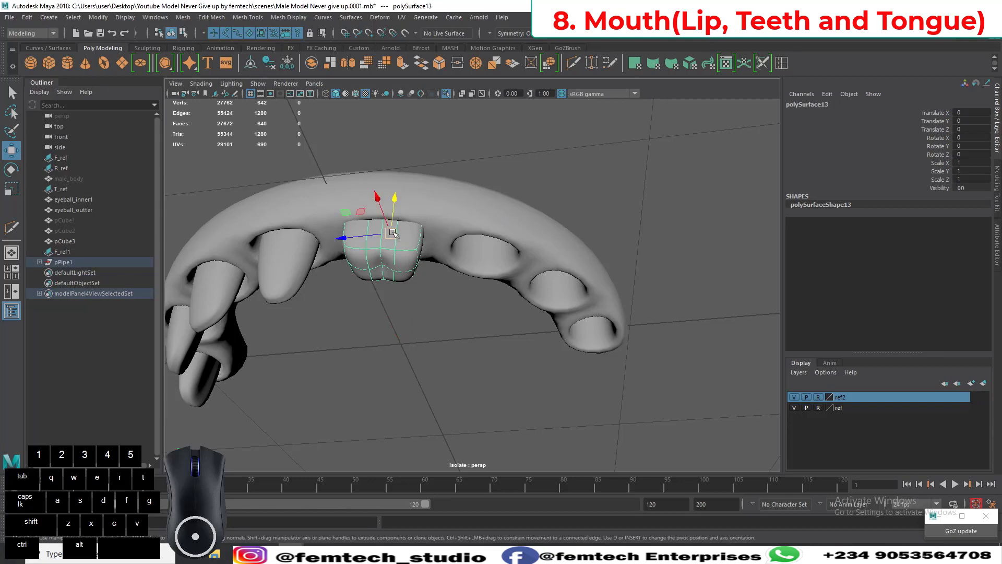
Step: Move the molar copy into the next empty socket, rotate it to about 18.6 degrees in Y, and save the scene
drag(392, 233, 363, 270)
alt+right_drag(365, 271, 405, 287)
alt+drag(404, 287, 359, 349)
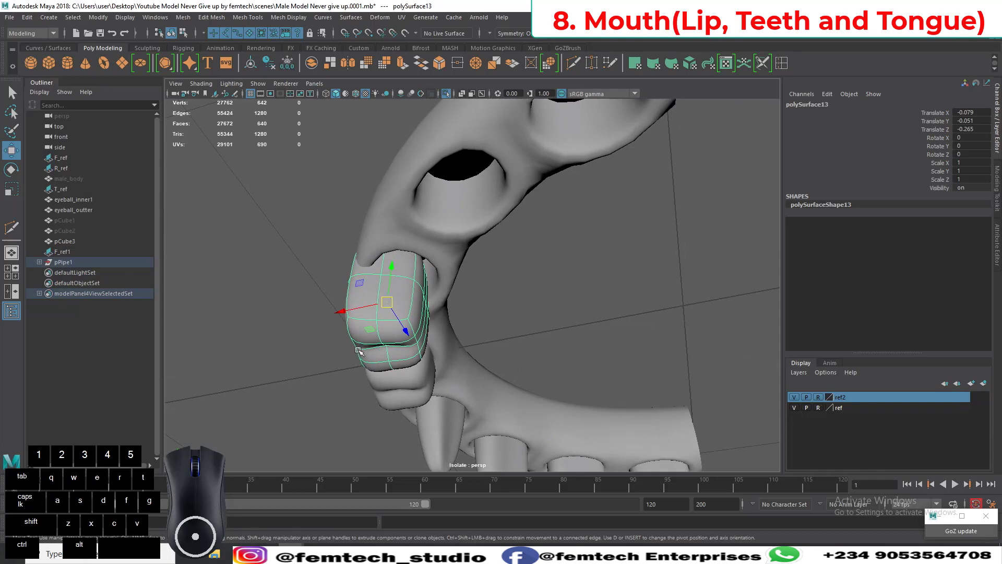
key(e)
key(ctrl+s)
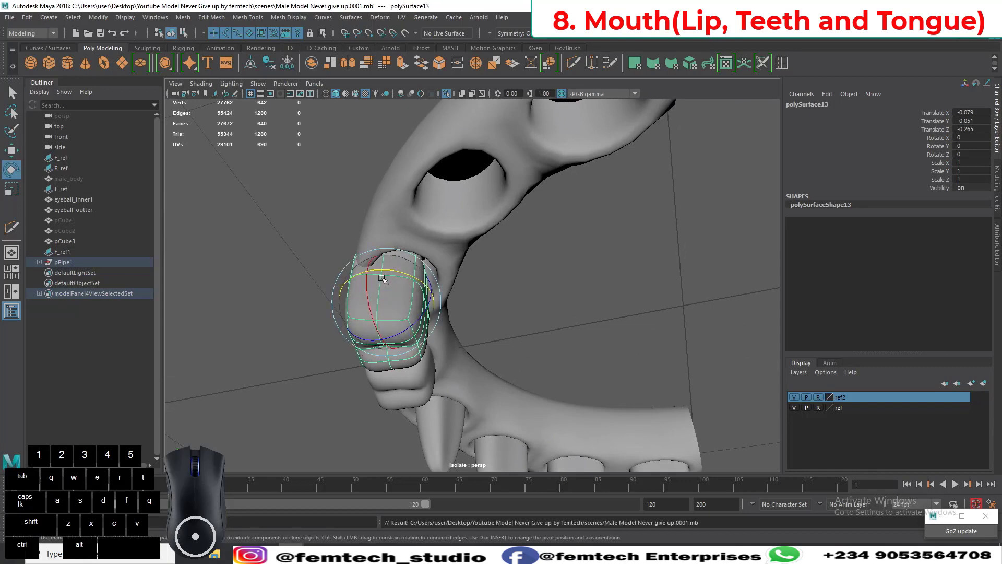
drag(382, 279, 399, 245)
key(w)
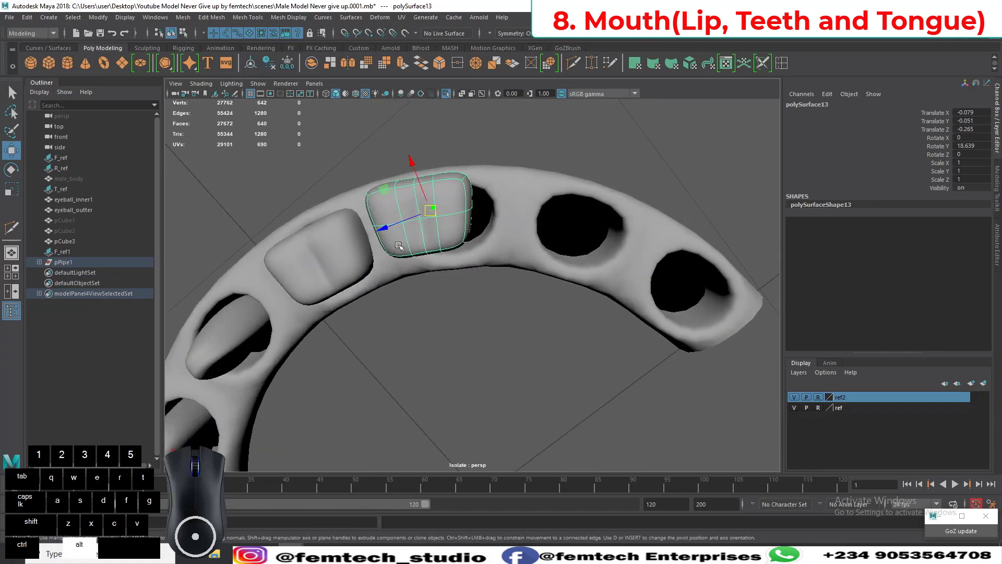
drag(428, 213, 459, 240)
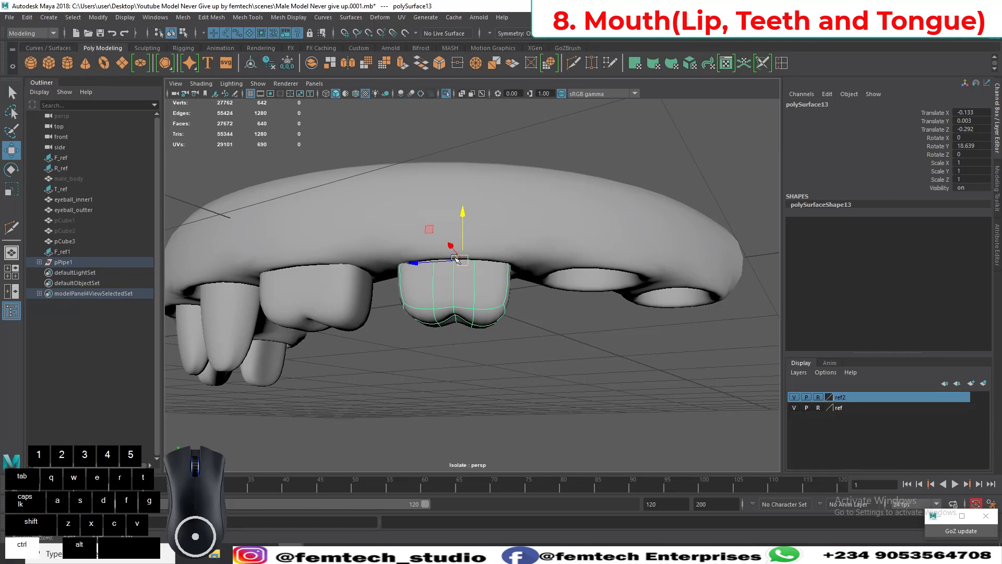
Step: Duplicate the second molar into the following socket and rotate the copy to about 42.4 degrees in Y
key(ctrl+d)
drag(457, 260, 455, 371)
key(e)
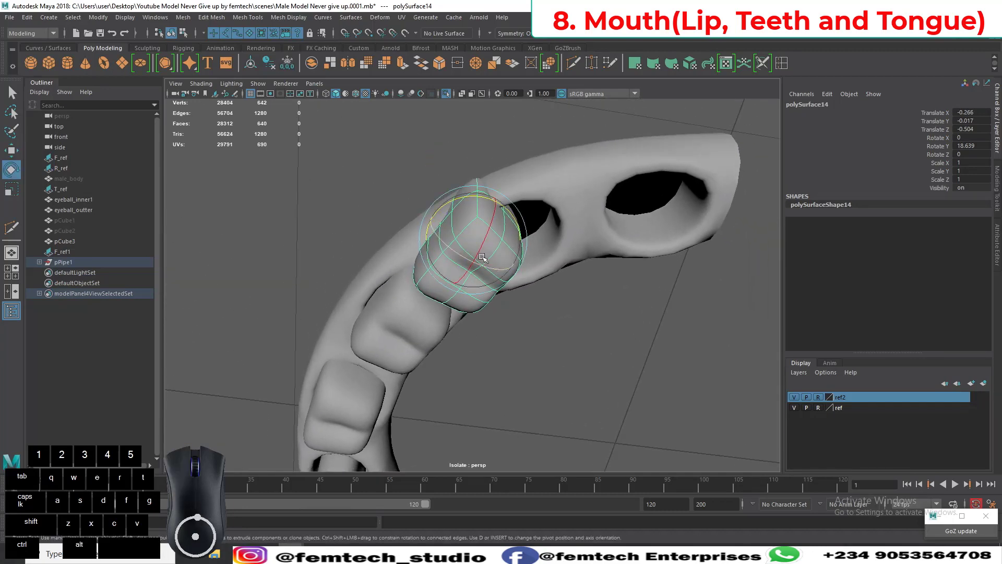
drag(487, 200, 401, 337)
key(w)
Step: Duplicate the third molar and move the copy into the last empty socket at the end of the gum
key(ctrl+d)
drag(463, 307, 371, 368)
mouse_move(372, 368)
alt+mouse_down()
mouse_move(257, 343)
mouse_move(382, 355)
alt+mouse_up()
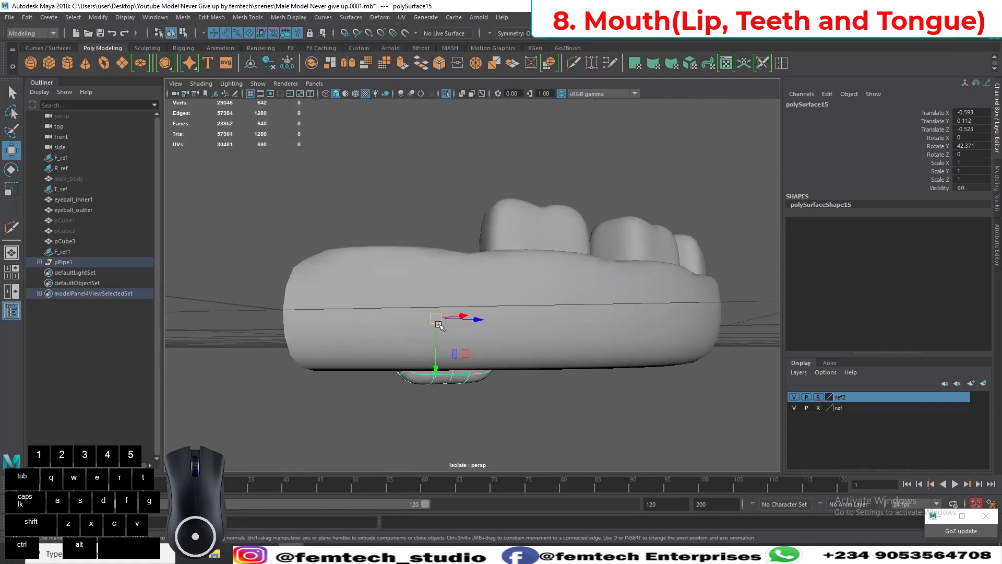
drag(438, 324, 385, 268)
alt+drag(385, 268, 520, 420)
Step: Rotate the last molar to about 64.7 degrees in Y and fine-tune its position to follow the gum's curve
key(e)
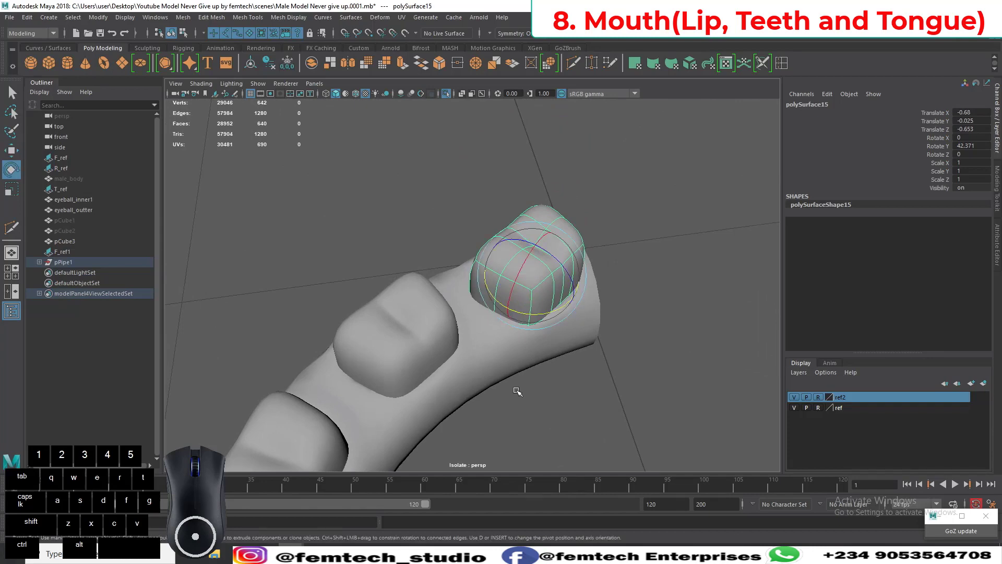
drag(535, 316, 664, 329)
alt+drag(329, 376, 419, 365)
alt+drag(394, 381, 477, 380)
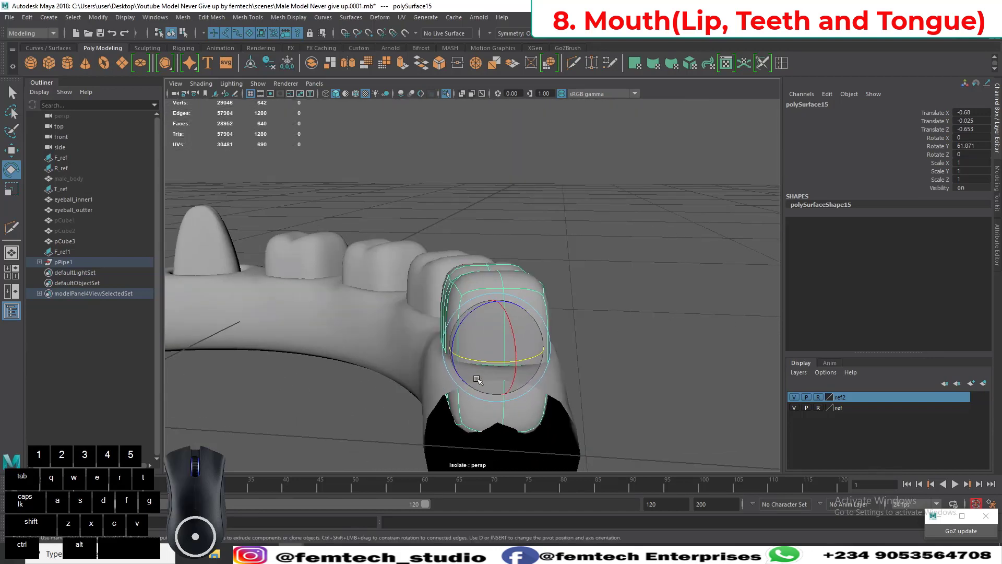
alt+drag(423, 406, 532, 277)
key(w)
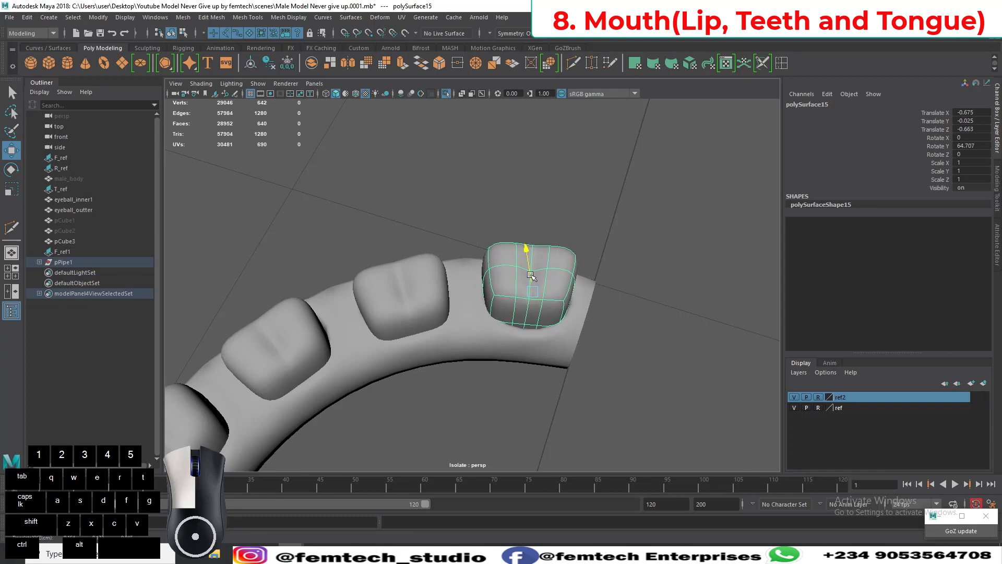
alt+drag(442, 351, 337, 265)
drag(496, 255, 341, 319)
Step: Insert edge loops along the gum mesh with Multi-Cut and toggle its smooth preview to check the shape
click(333, 279)
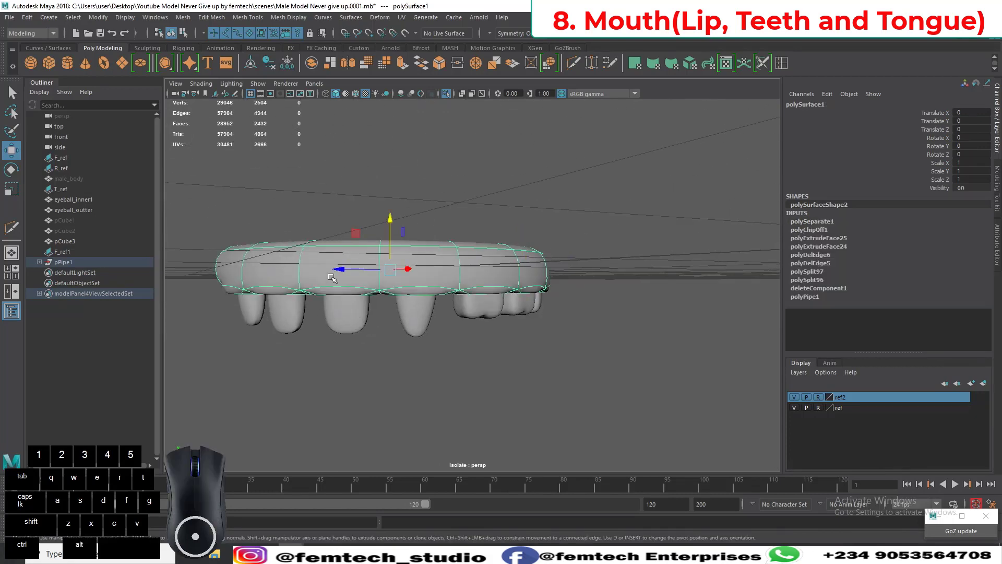
click(15, 230)
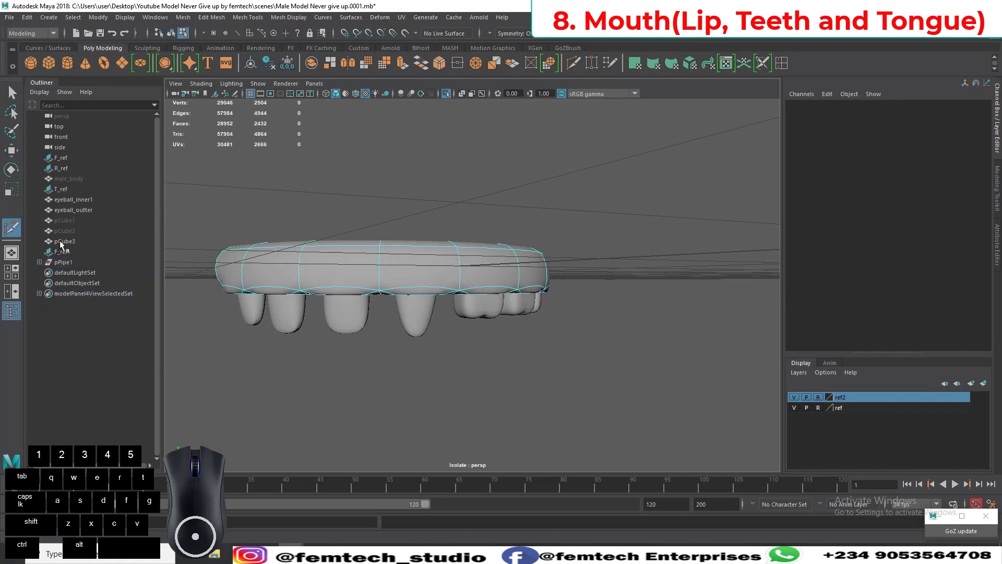
ctrl+click(244, 268)
alt+drag(185, 302, 447, 339)
ctrl+click(414, 272)
ctrl+click(602, 355)
alt+middle_drag(445, 337, 463, 394)
alt+drag(416, 363, 424, 344)
alt+right_drag(424, 343, 416, 360)
alt+middle_drag(416, 361, 412, 396)
alt+drag(411, 396, 375, 396)
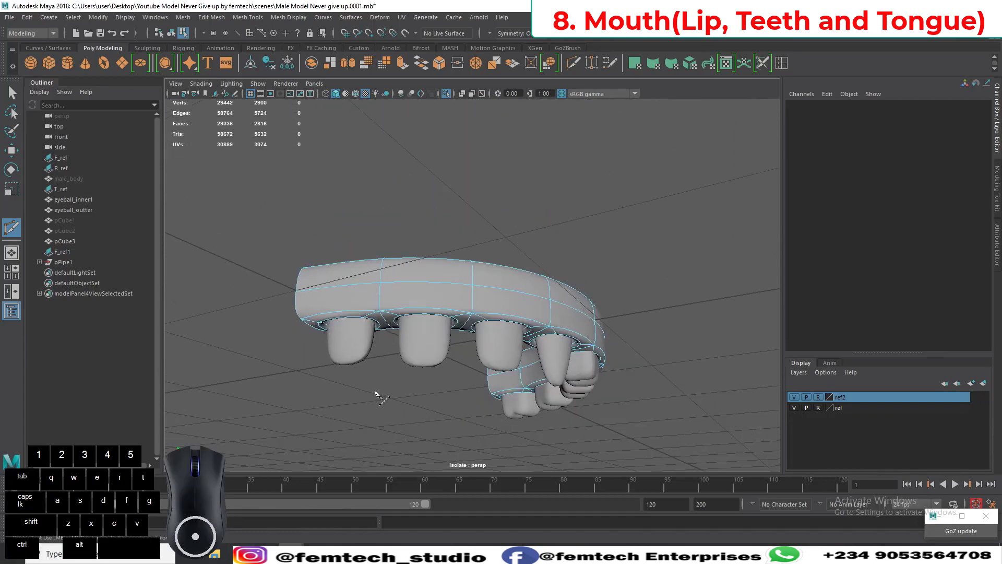
key(1)
key(3)
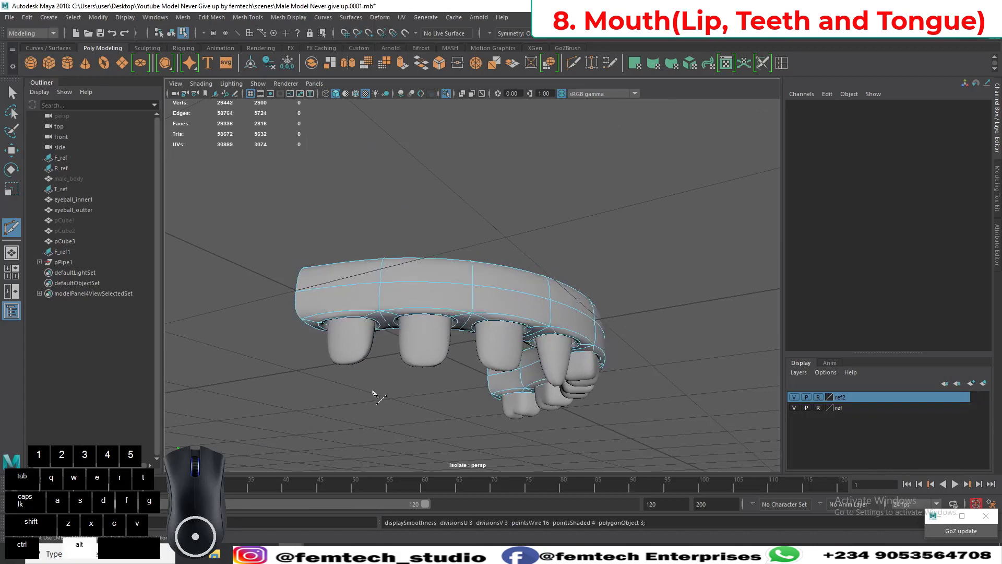
Step: Examine how the front teeth sit in their gum sockets, especially around the first two teeth
alt+drag(377, 398, 366, 344)
key(q)
click(367, 329)
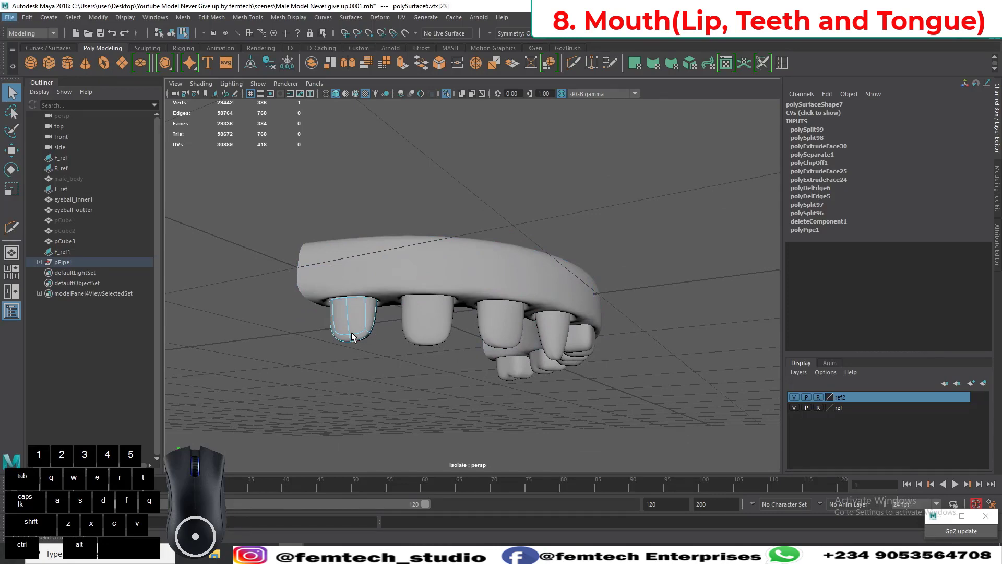
alt+middle_drag(357, 346, 343, 330)
alt+right_drag(342, 330, 360, 338)
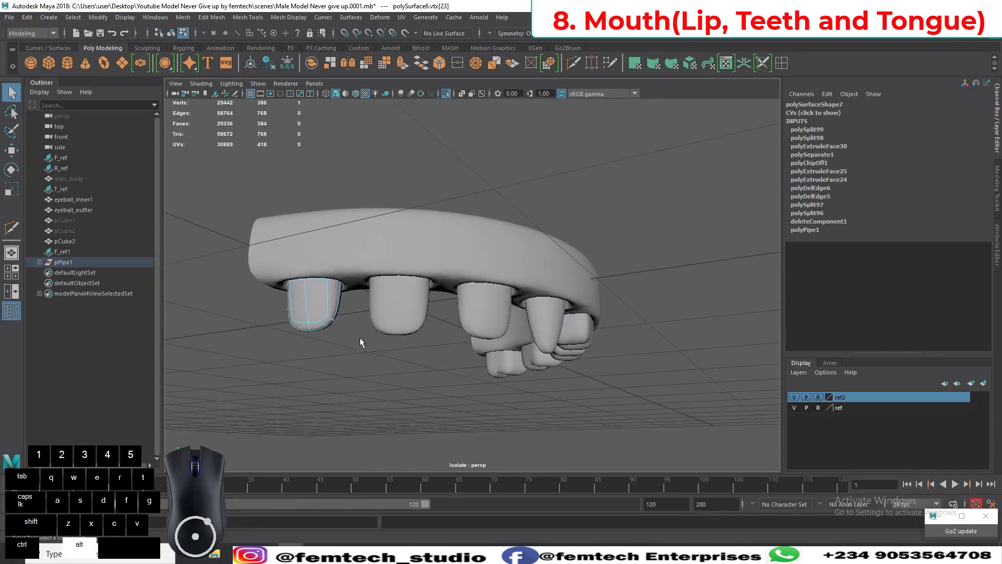
alt+right_drag(342, 303, 360, 323)
alt+middle_drag(360, 324, 394, 365)
alt+right_drag(394, 366, 421, 383)
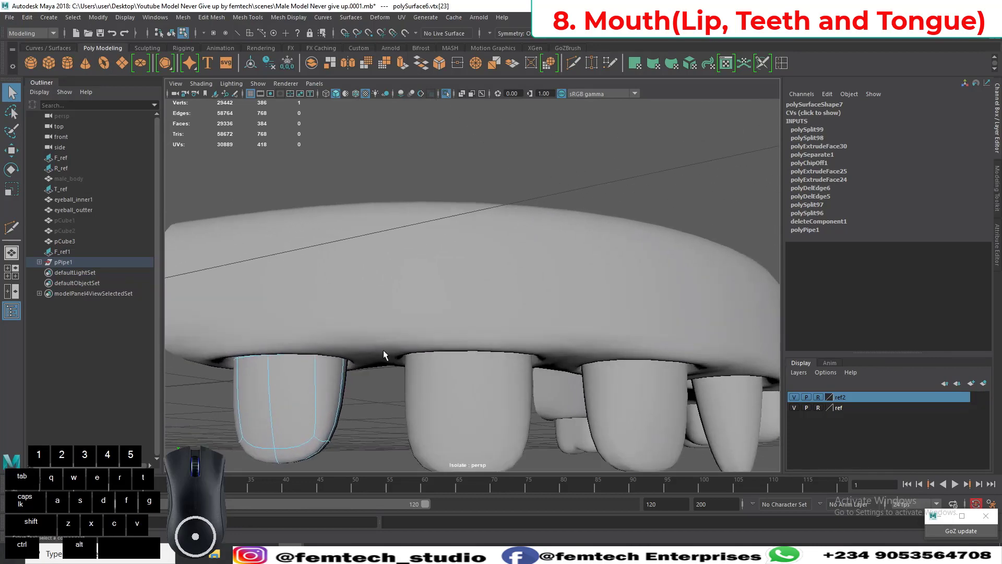
Step: Insert edge loops around the front-tooth and canine sockets of the gum mesh with Multi-Cut
click(383, 349)
alt+drag(383, 350, 377, 371)
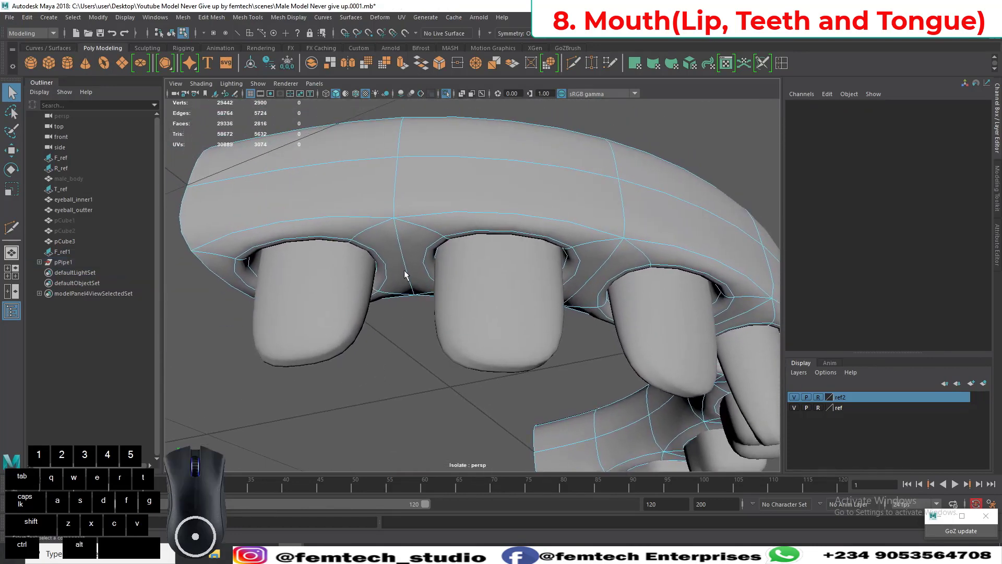
click(11, 231)
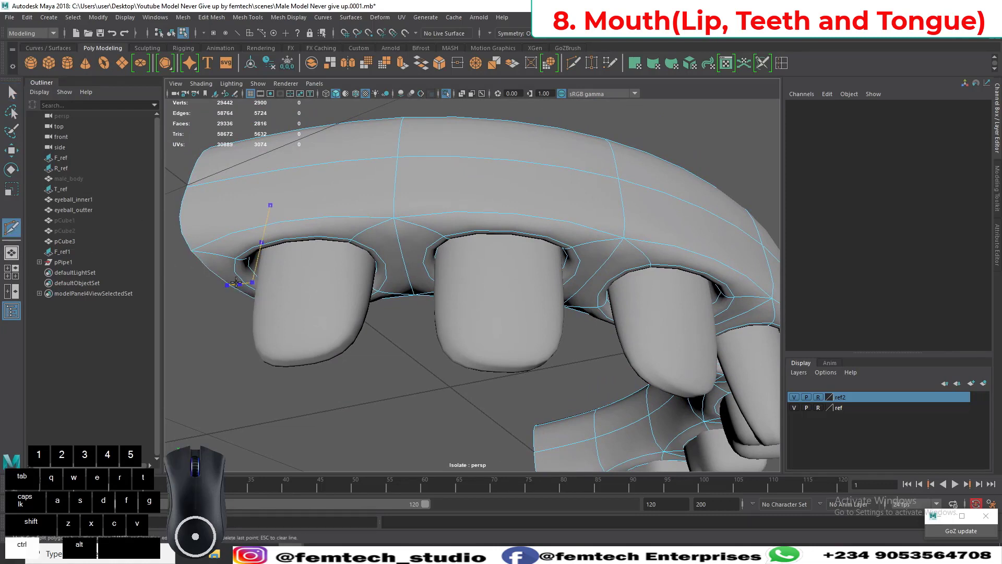
ctrl+click(382, 264)
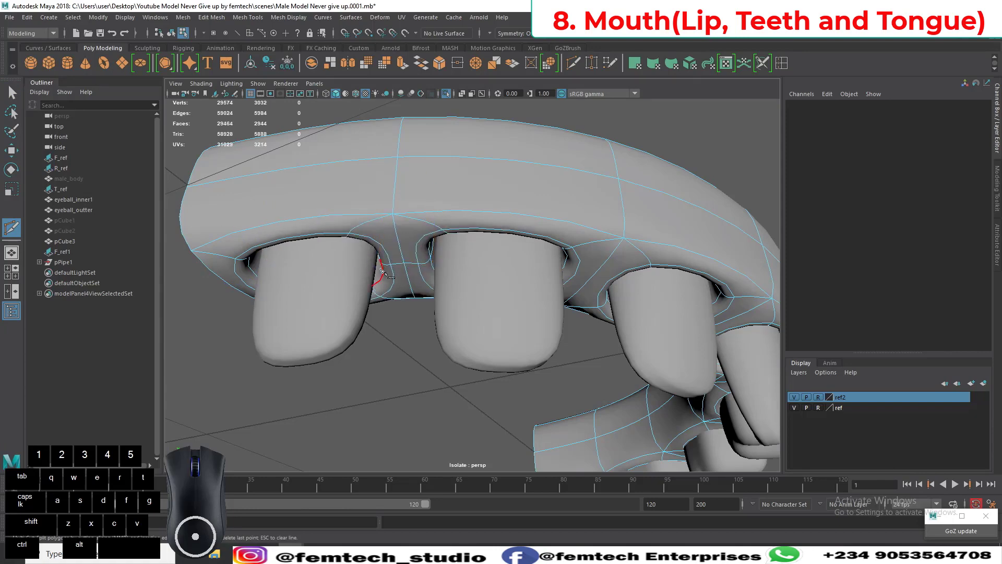
alt+drag(384, 271, 463, 292)
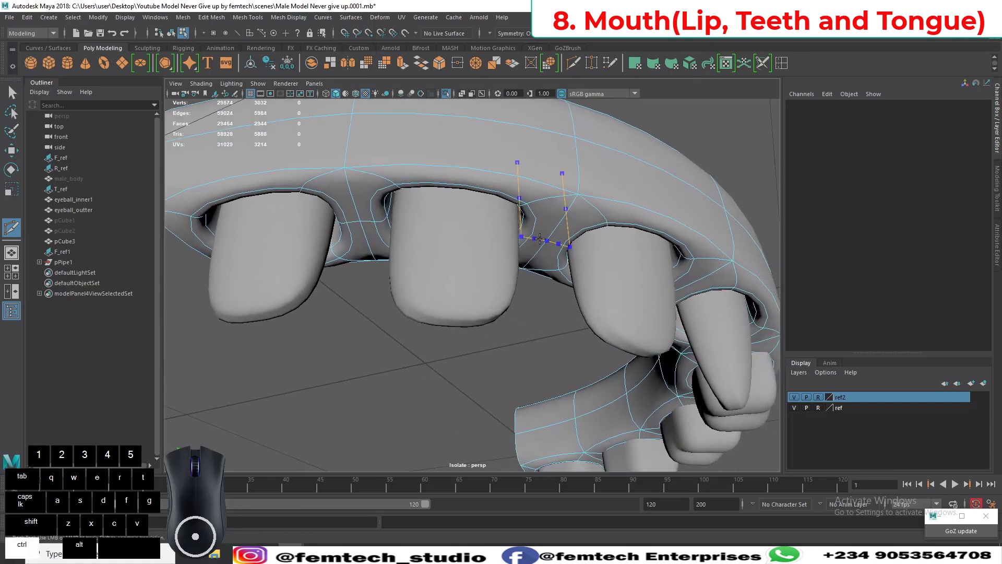
ctrl+click(540, 239)
alt+drag(540, 240, 523, 300)
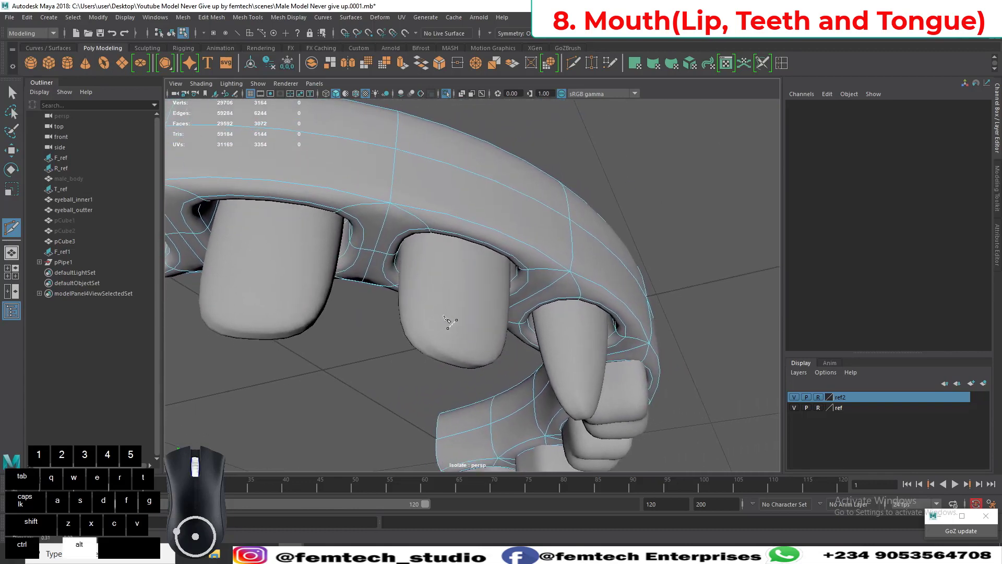
key(ctrl)
ctrl+click(532, 302)
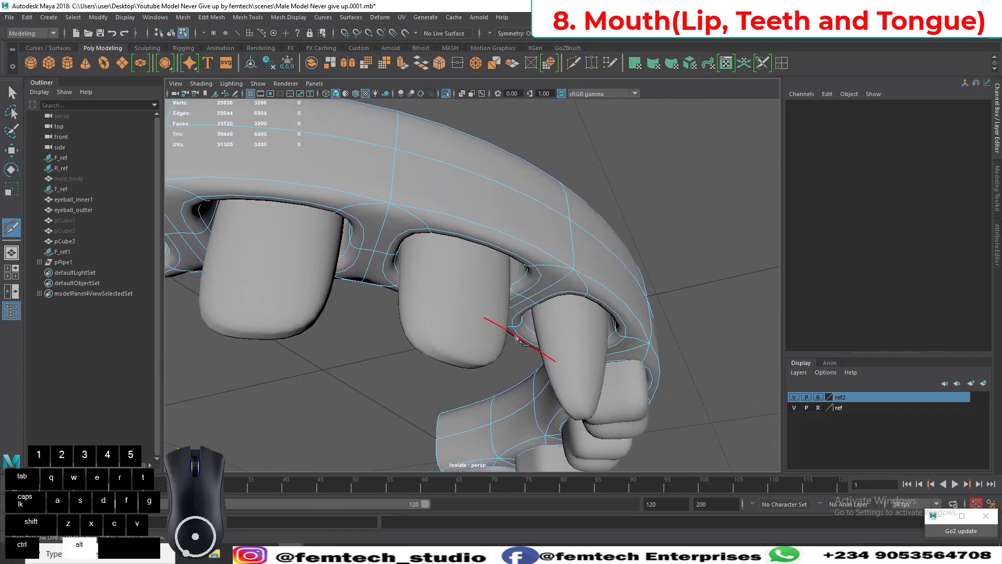
Step: Insert further edge loops around the molar sockets along the back of the gum and save the scene
alt+drag(525, 334, 450, 313)
key(ctrl)
ctrl+click(494, 269)
ctrl+click(523, 282)
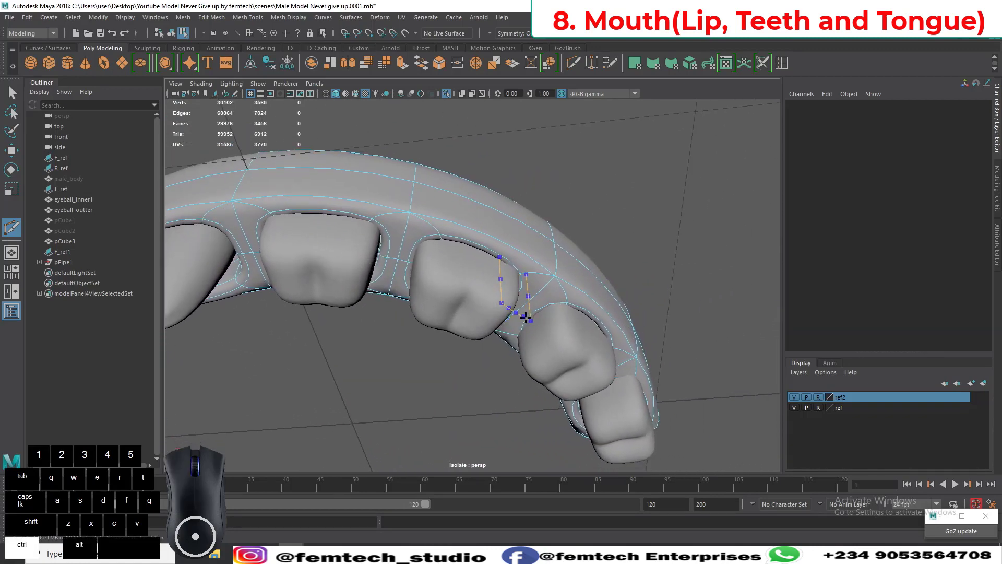
ctrl+click(526, 317)
alt+drag(526, 316, 573, 331)
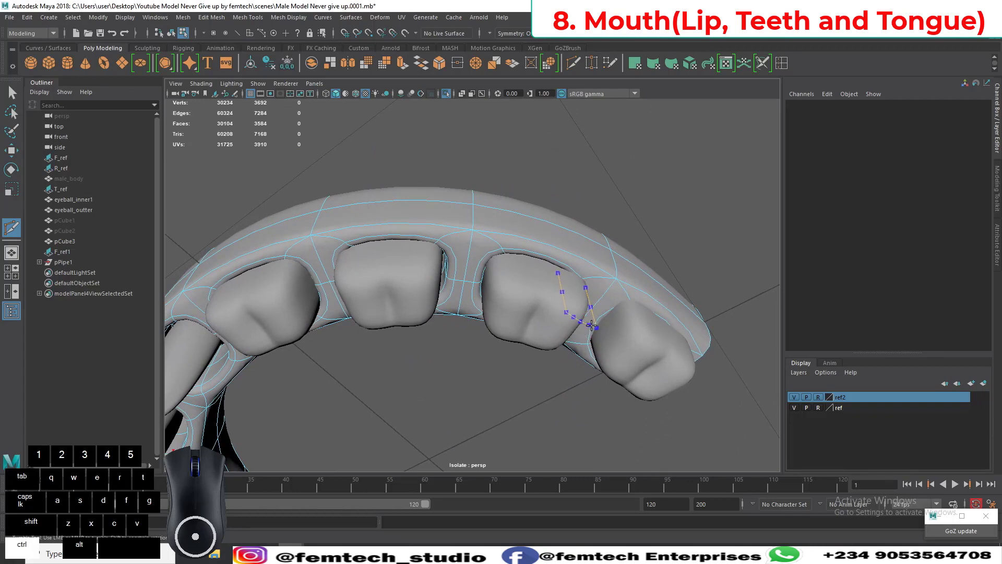
ctrl+click(592, 325)
alt+drag(514, 346, 403, 355)
key(ctrl+s)
Step: Put the gum mesh in vertex mode and select the five vertices across the strip between the first two front teeth
alt+middle_drag(403, 355, 429, 312)
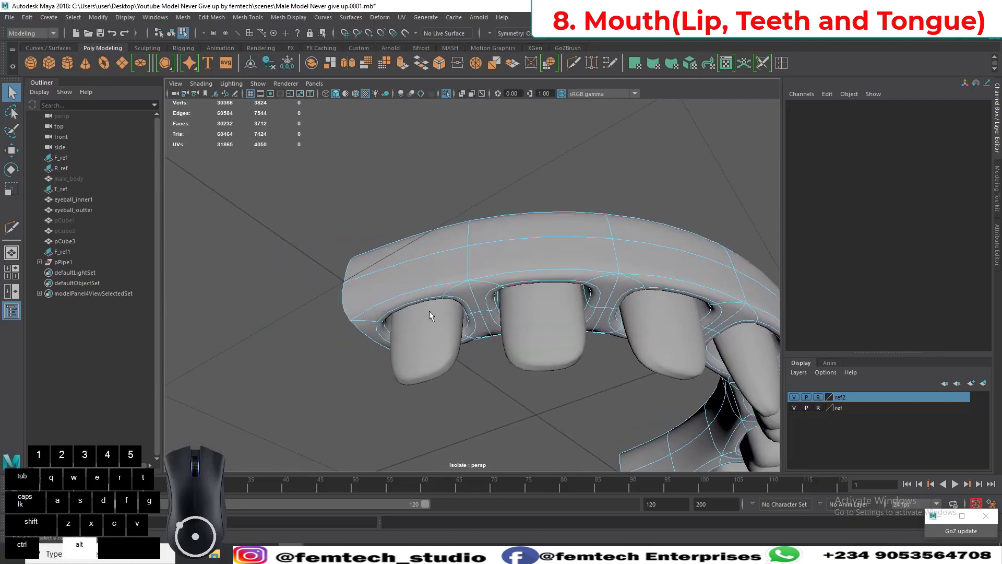
alt+right_drag(429, 311, 472, 387)
alt+middle_drag(472, 386, 453, 305)
right_click(458, 292)
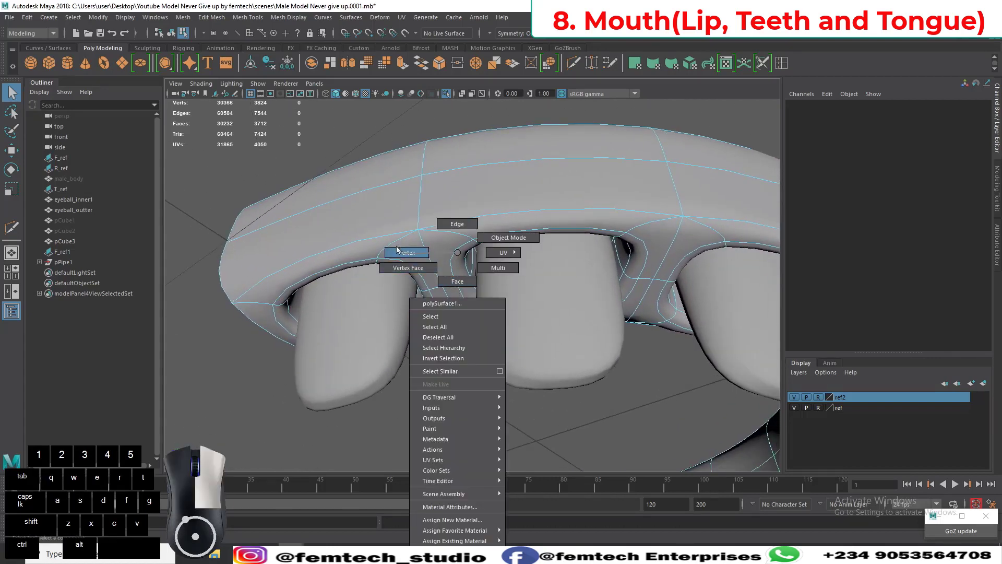
right_drag(396, 250, 398, 250)
alt+drag(419, 298, 437, 289)
alt+middle_drag(436, 289, 430, 308)
alt+right_drag(429, 308, 472, 330)
alt+drag(473, 323, 478, 323)
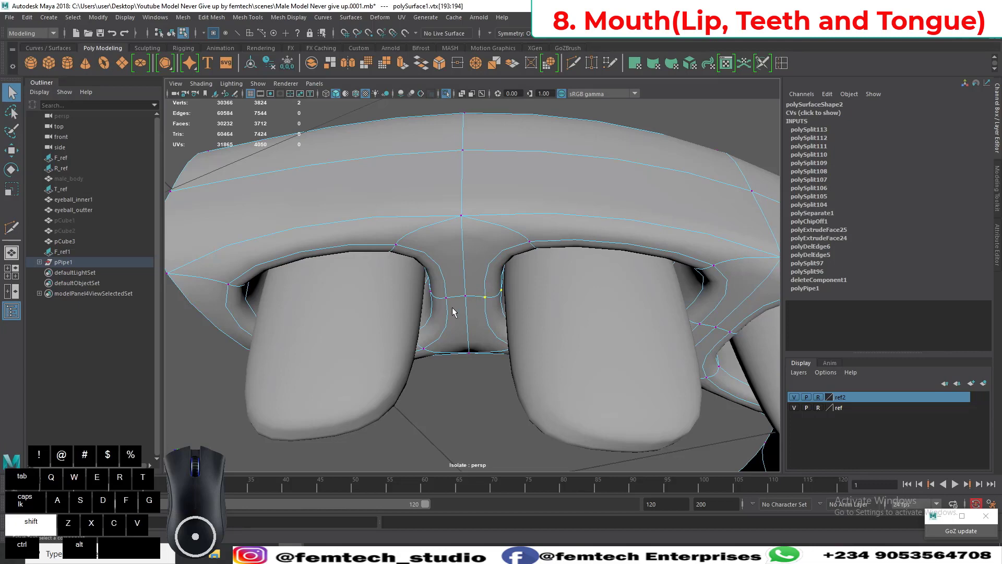
shift+drag(453, 308, 429, 286)
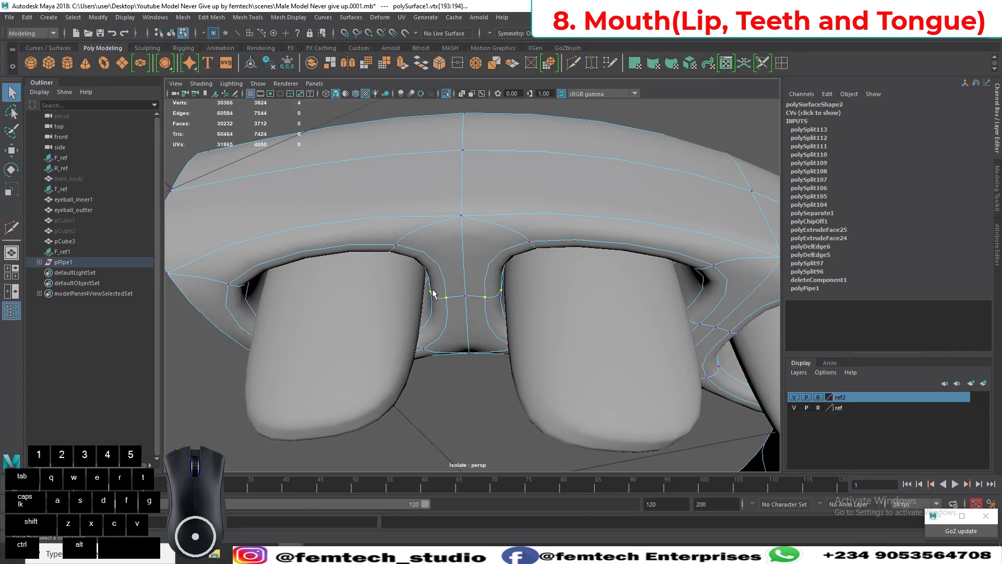
double_click(467, 298)
alt+drag(466, 300, 450, 323)
click(450, 322)
Step: Set the Scale tool's axis orientation to World for the selected gum vertices
alt+drag(429, 230, 466, 286)
key(r)
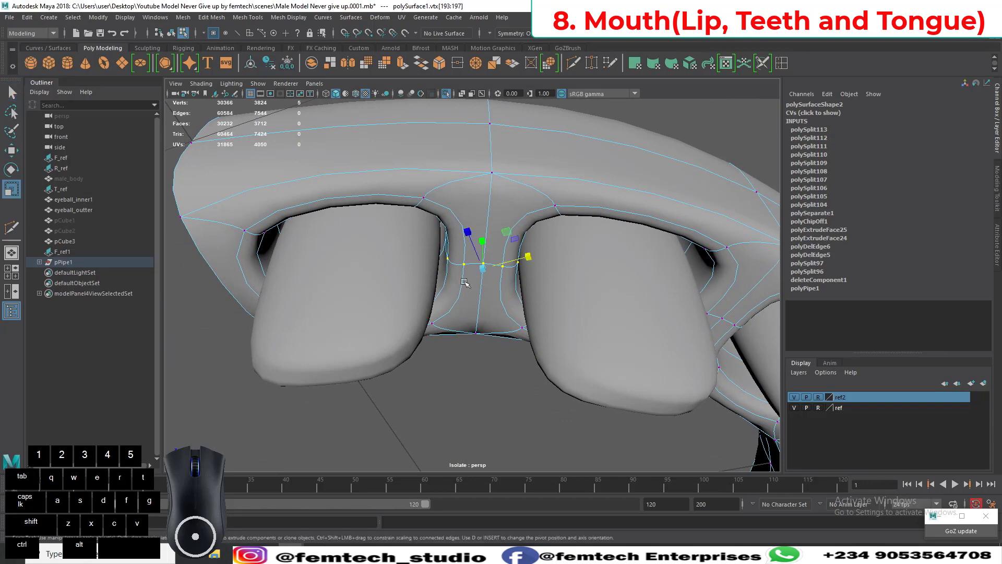
alt+drag(322, 186, 277, 99)
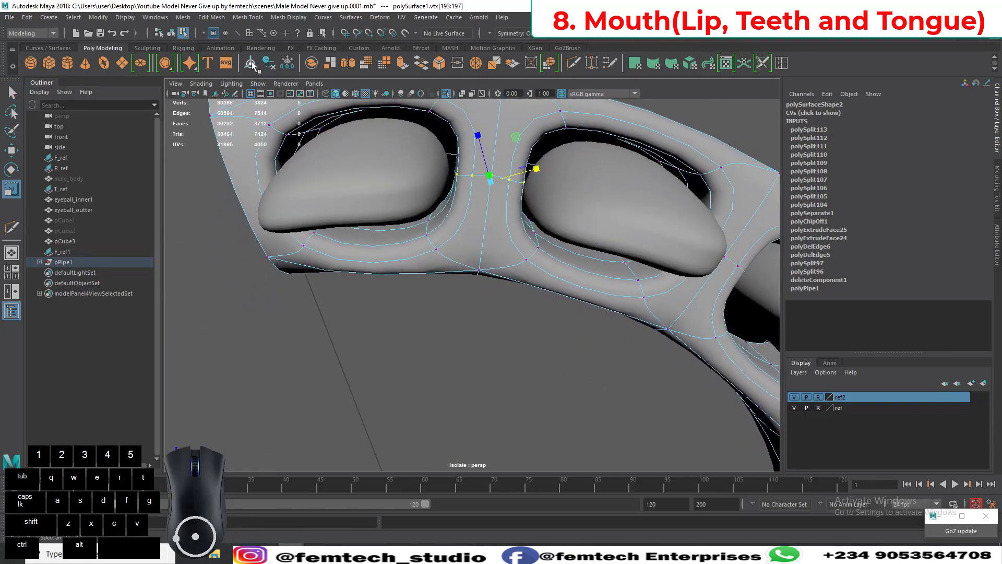
alt+drag(509, 256, 519, 271)
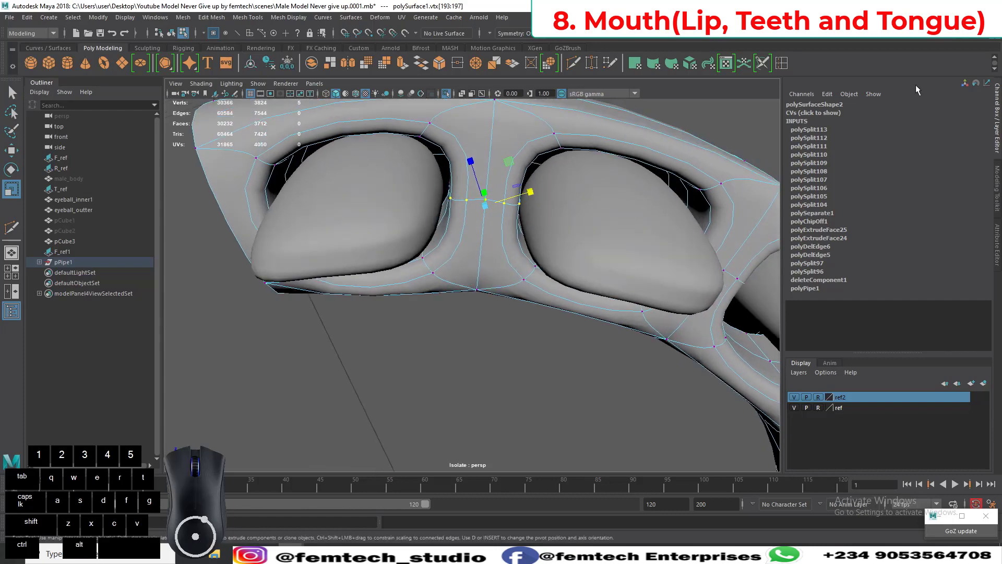
click(982, 33)
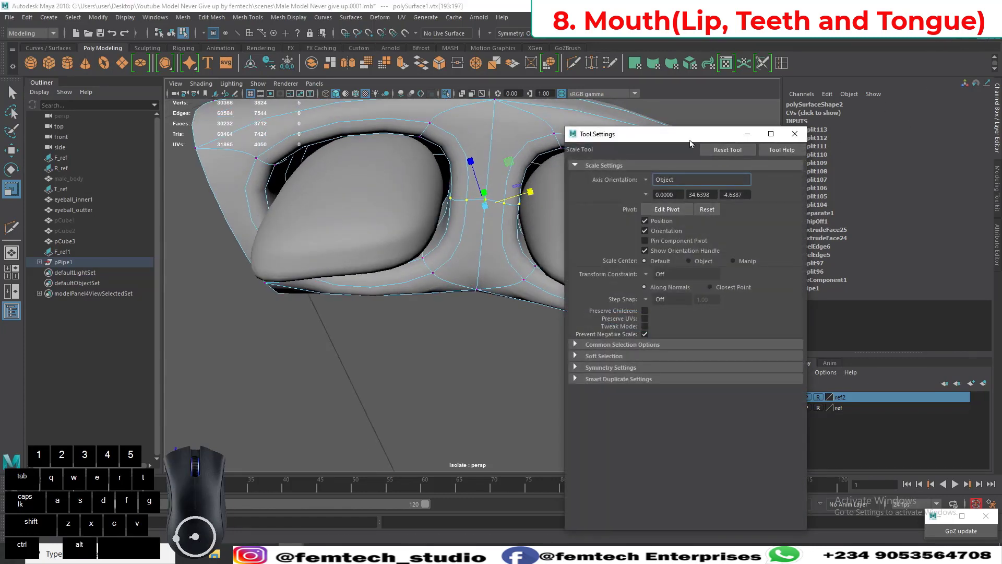
drag(673, 138, 816, 123)
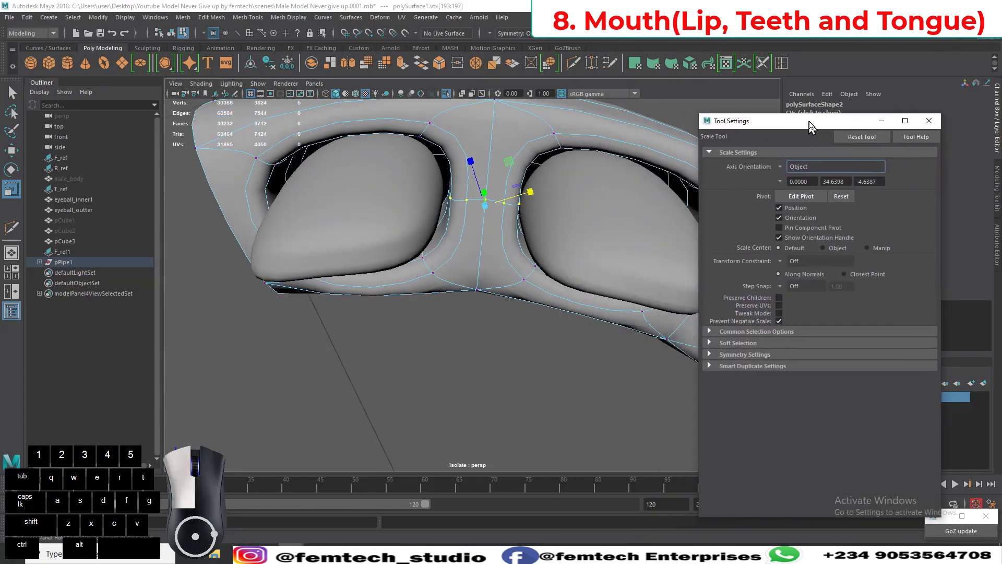
click(797, 171)
click(797, 175)
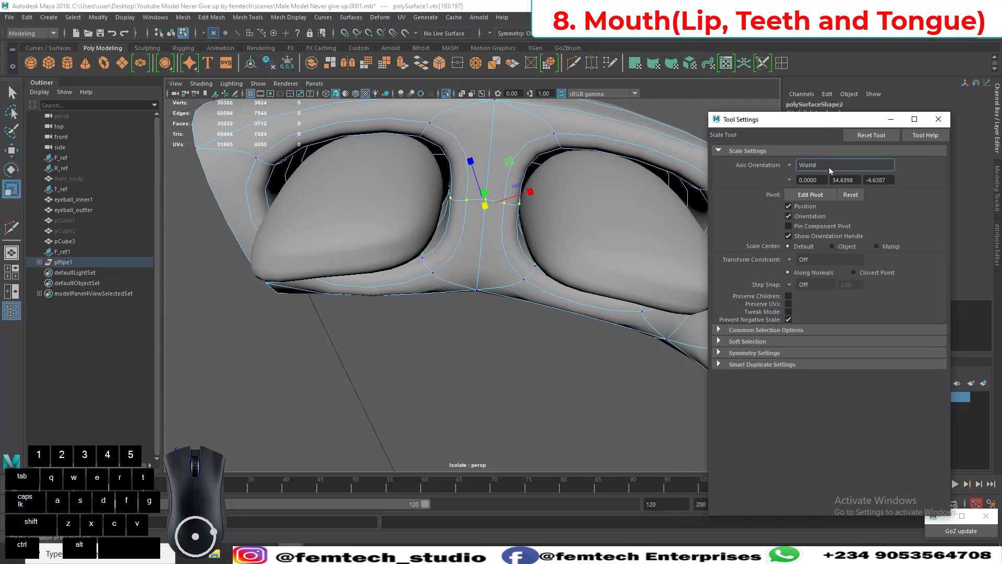
click(939, 120)
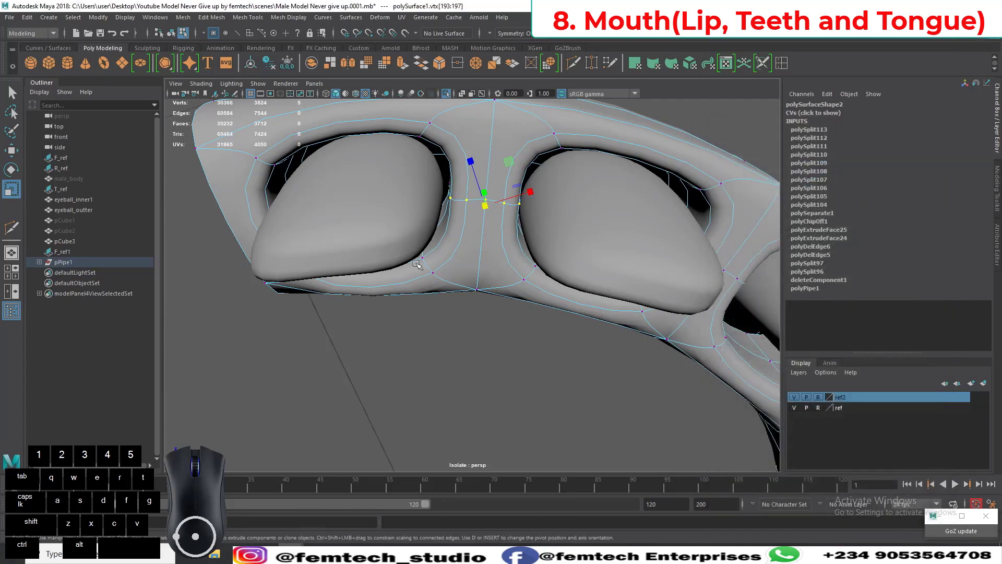
Step: Reorient the scale pivot to the gum strip and scale the five vertices inward along X to narrow the gap between sockets
alt+drag(527, 245, 496, 232)
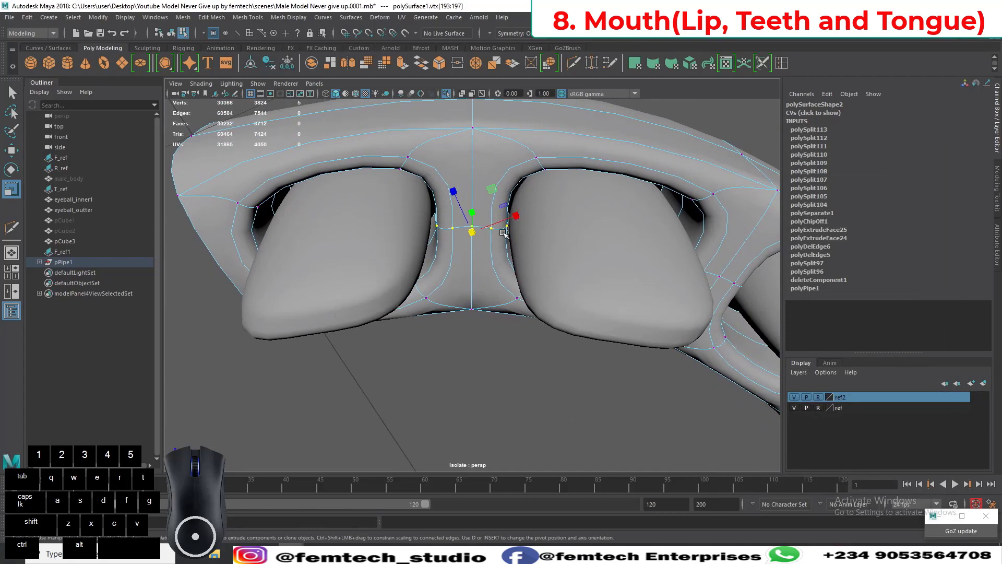
key(d)
drag(485, 217, 491, 220)
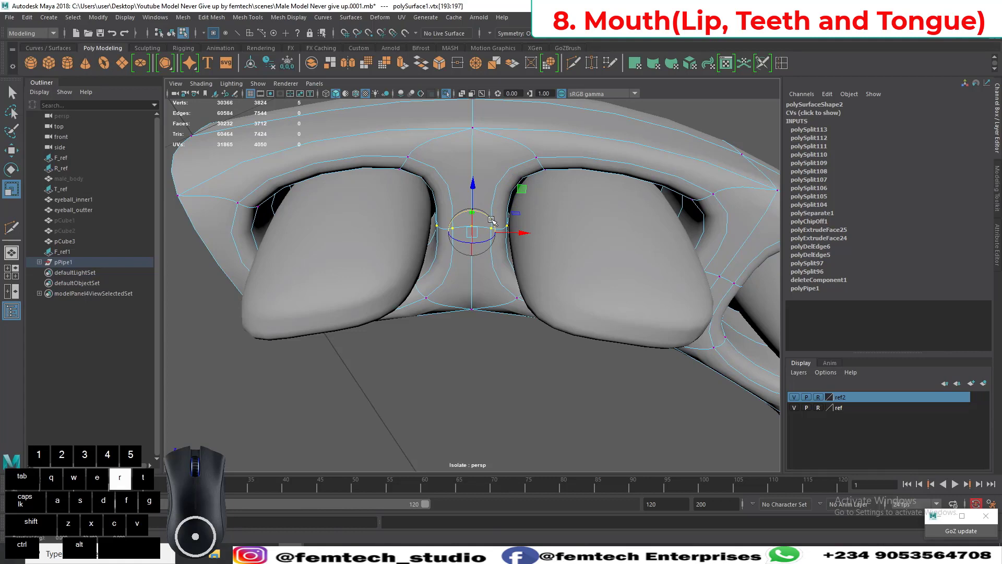
key(r)
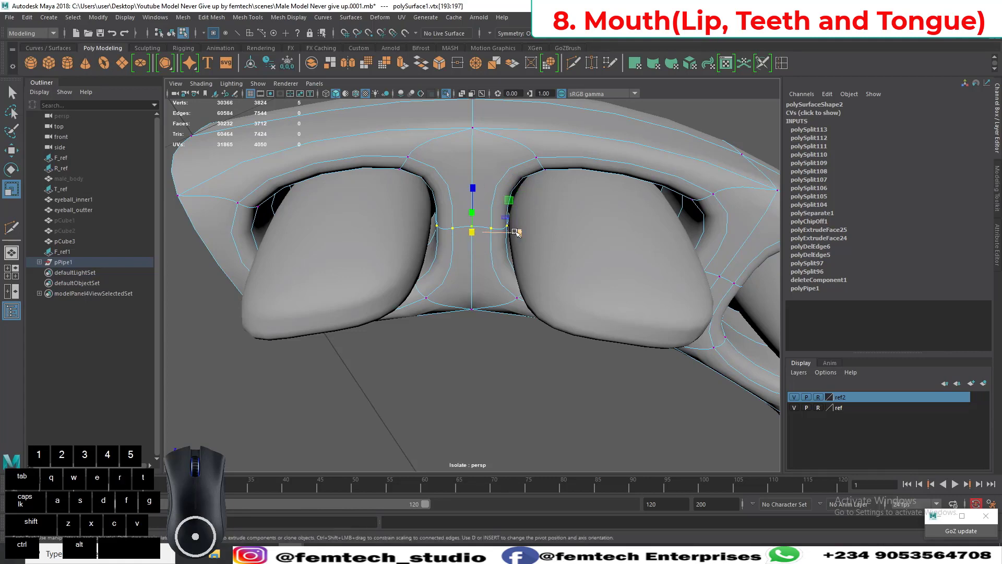
drag(518, 233, 489, 233)
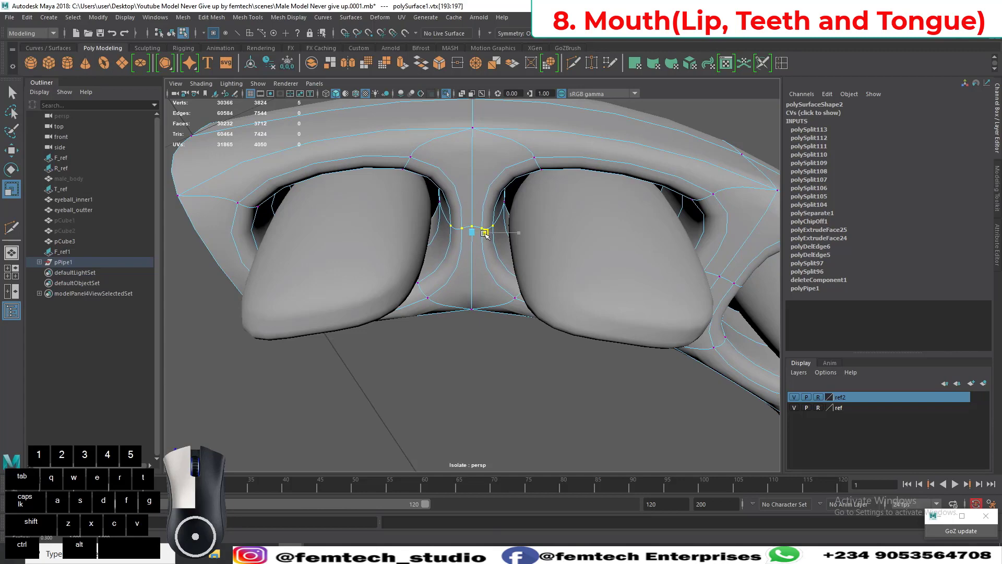
key(w)
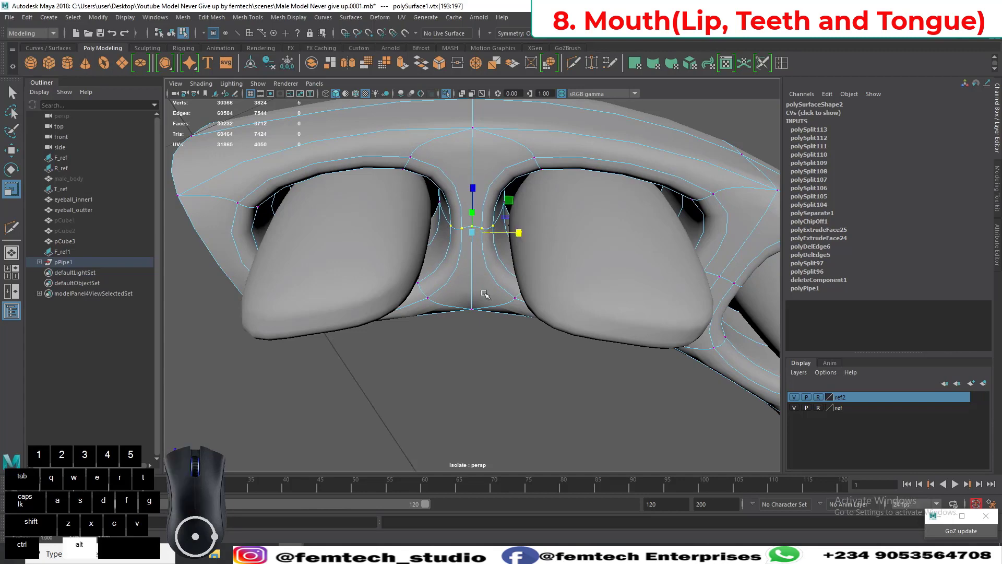
alt+drag(485, 235, 497, 342)
drag(551, 243, 545, 245)
click(488, 301)
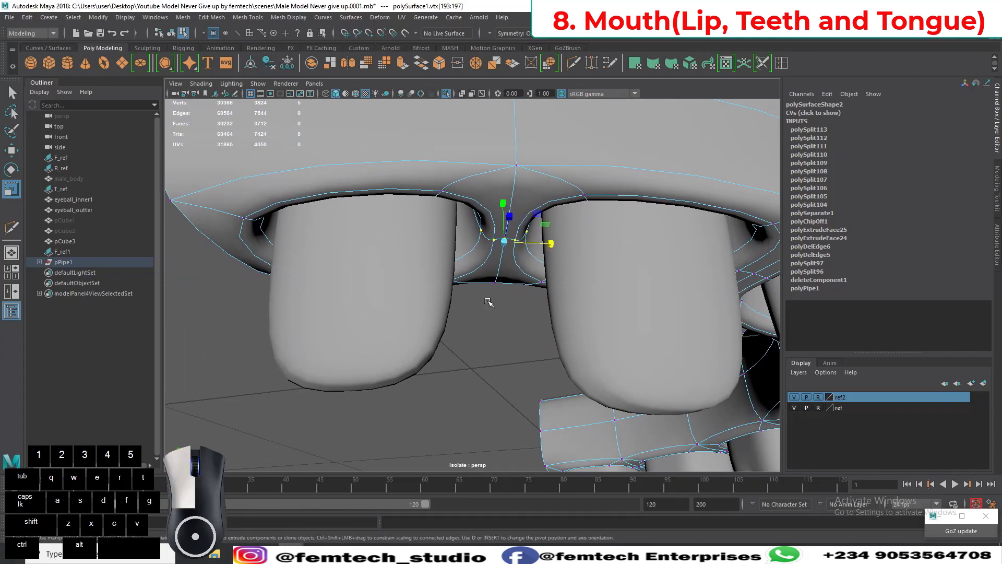
Step: Try to scale the first two front teeth together while still in vertex mode
click(407, 307)
alt+middle_drag(409, 328, 426, 357)
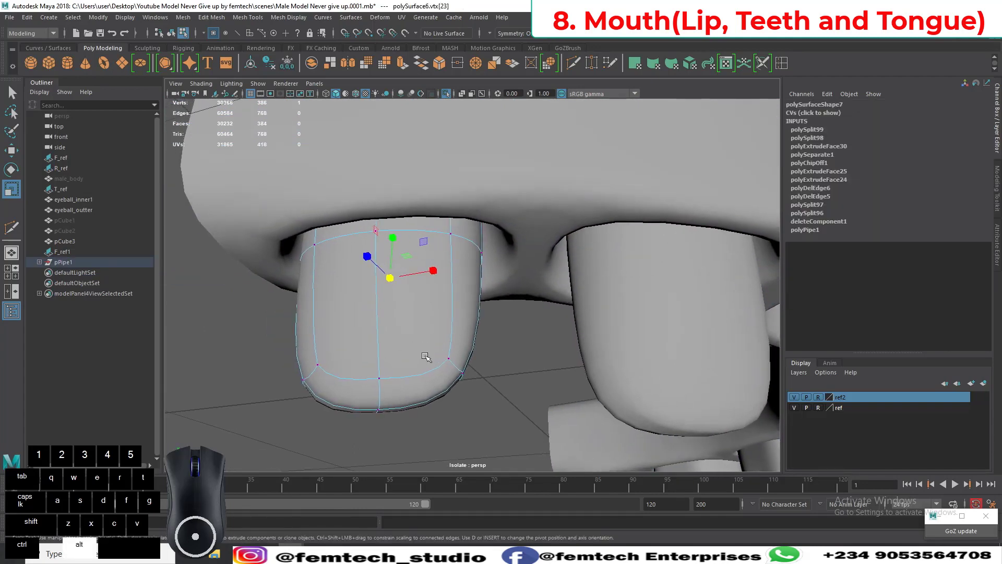
shift+click(620, 367)
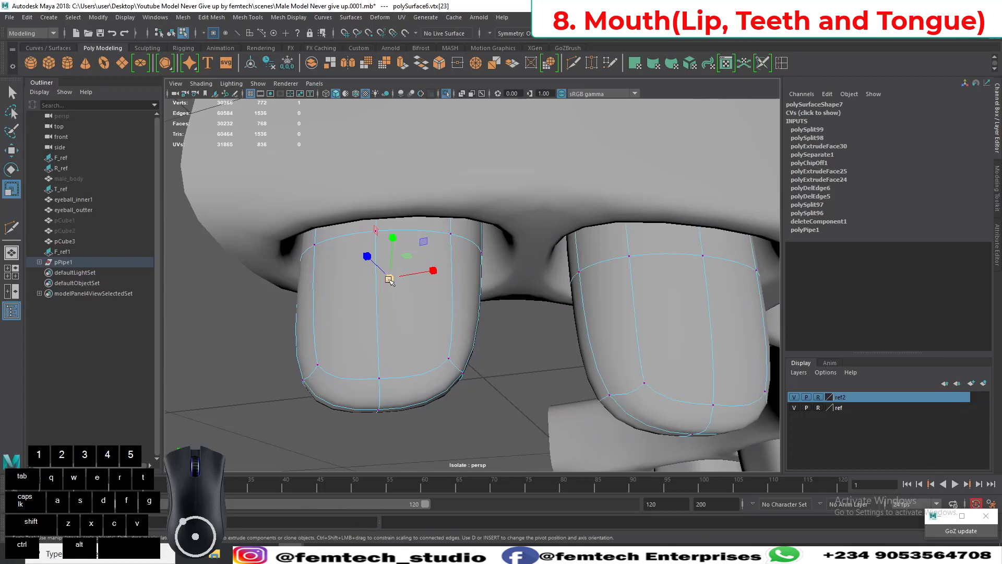
drag(391, 276, 398, 284)
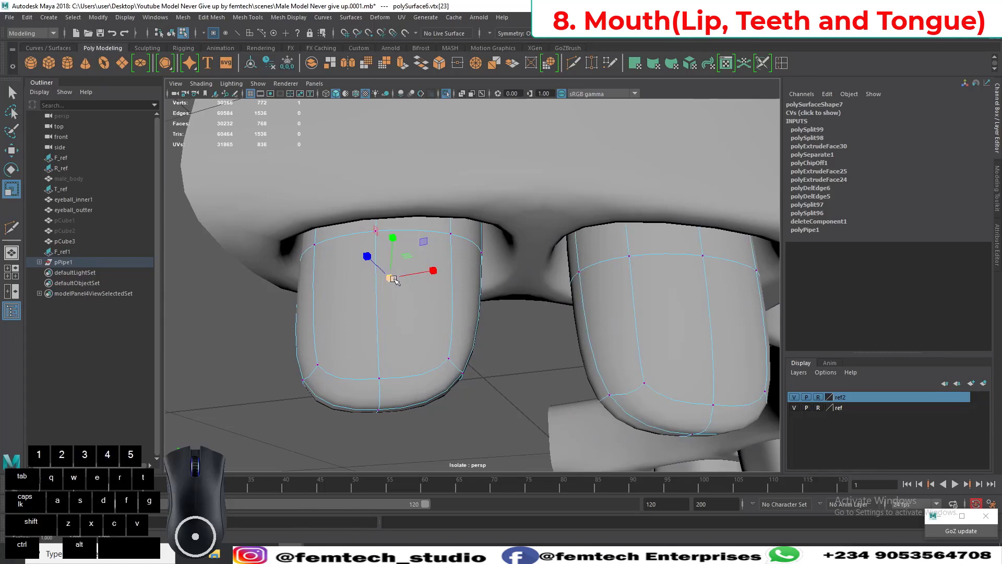
Step: Return to object mode, select the first two front teeth and scale them up uniformly to about 1.008 in X and Z
right_drag(398, 295, 453, 253)
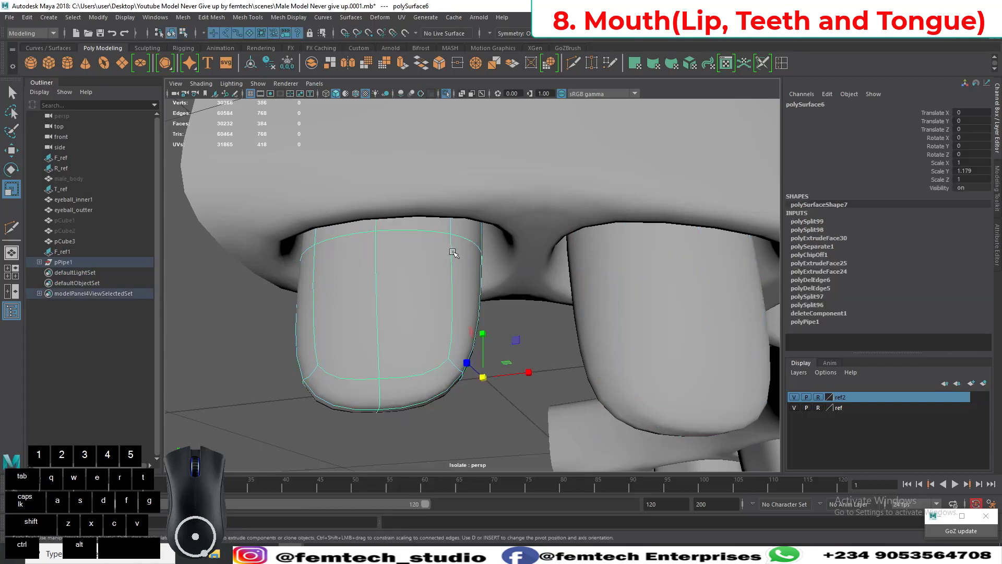
shift+click(627, 301)
click(581, 317)
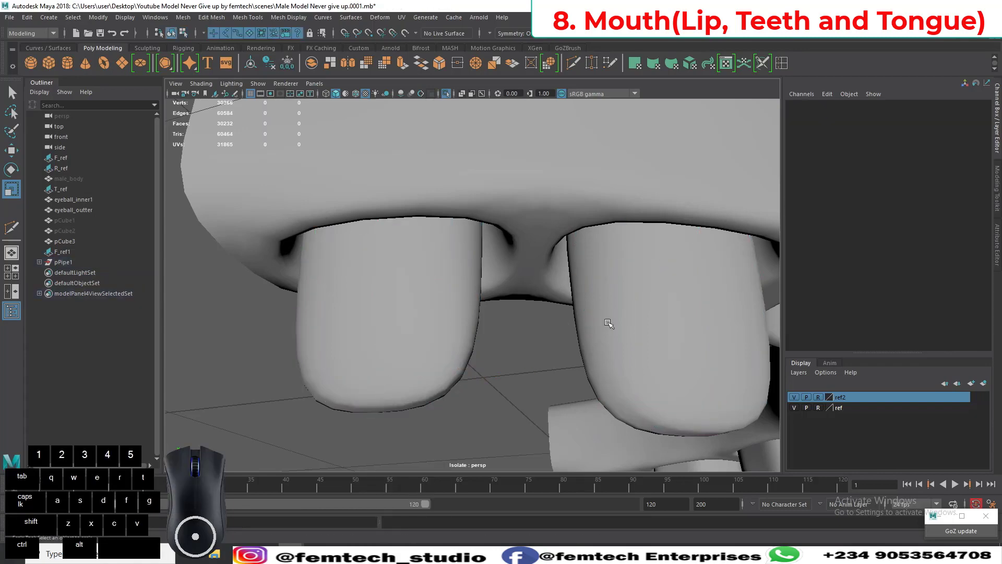
click(607, 324)
shift+click(434, 326)
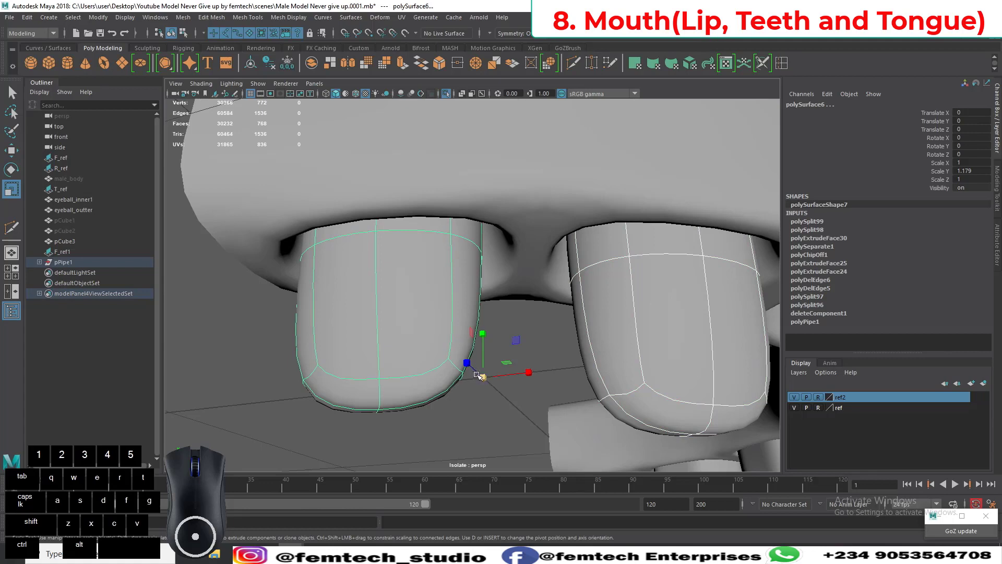
drag(483, 379, 487, 380)
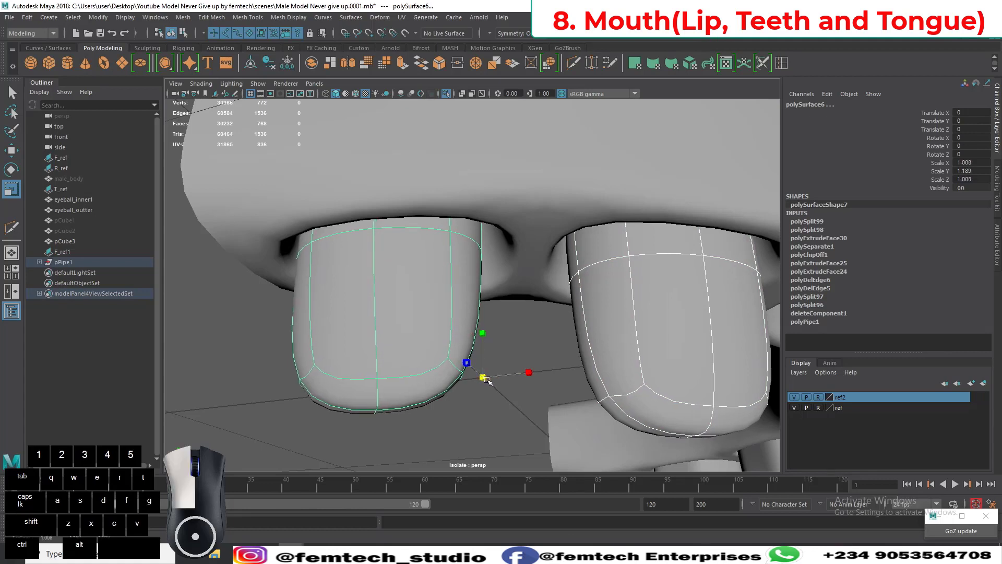
Step: Undo the last scale of the two front teeth, then widen the first tooth by scaling its upper edge loop along X
key(ctrl+z)
right_drag(434, 253, 434, 264)
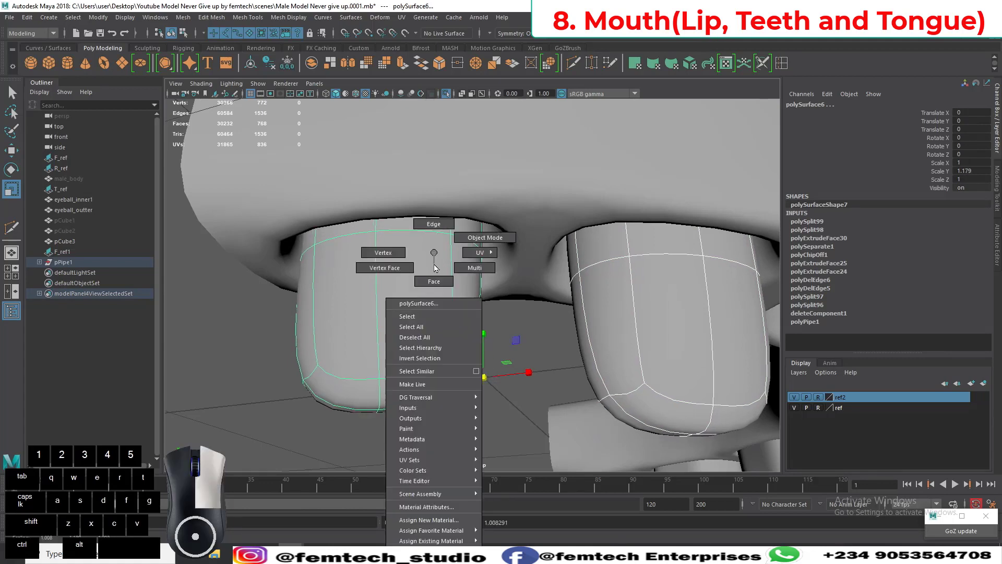
mouse_move(436, 228)
right_down()
mouse_move(410, 249)
mouse_move(419, 225)
right_up()
double_click(419, 231)
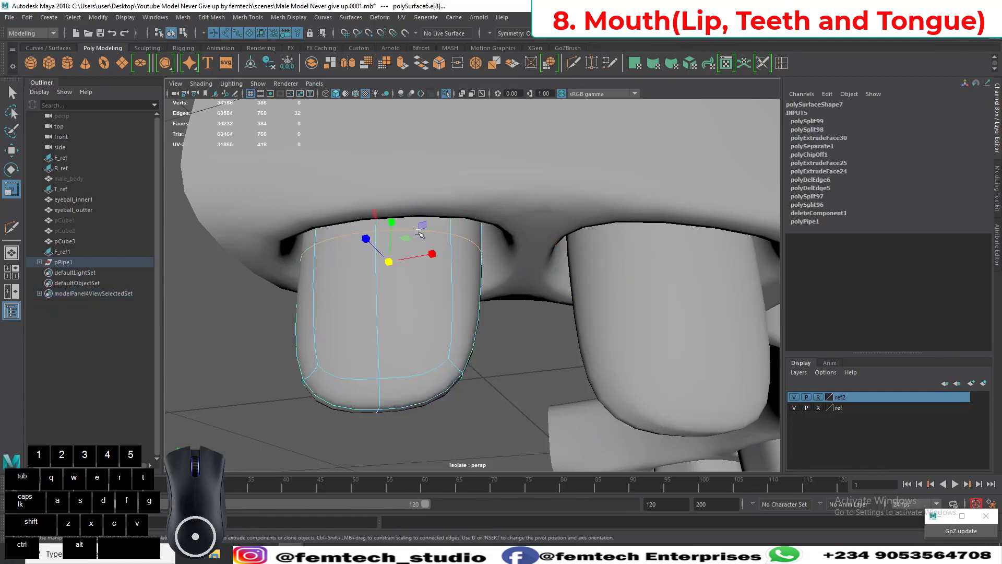
drag(433, 255, 449, 254)
click(389, 241)
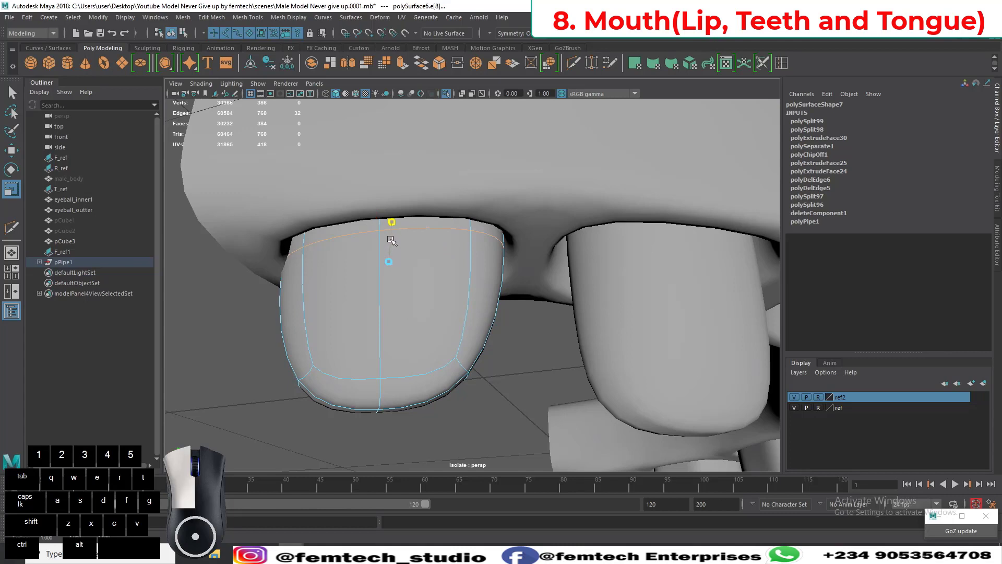
Step: Select the second front tooth's upper edge loop, align the scale pivot to the tooth's front face and scale the loop wider along X
right_drag(396, 313, 435, 240)
click(607, 238)
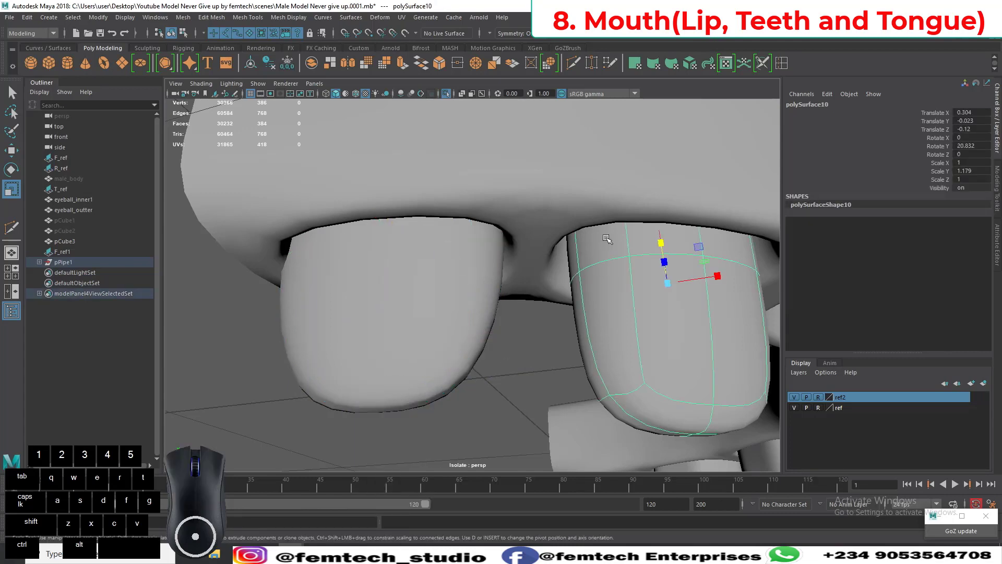
right_click(606, 239)
right_drag(604, 238, 602, 206)
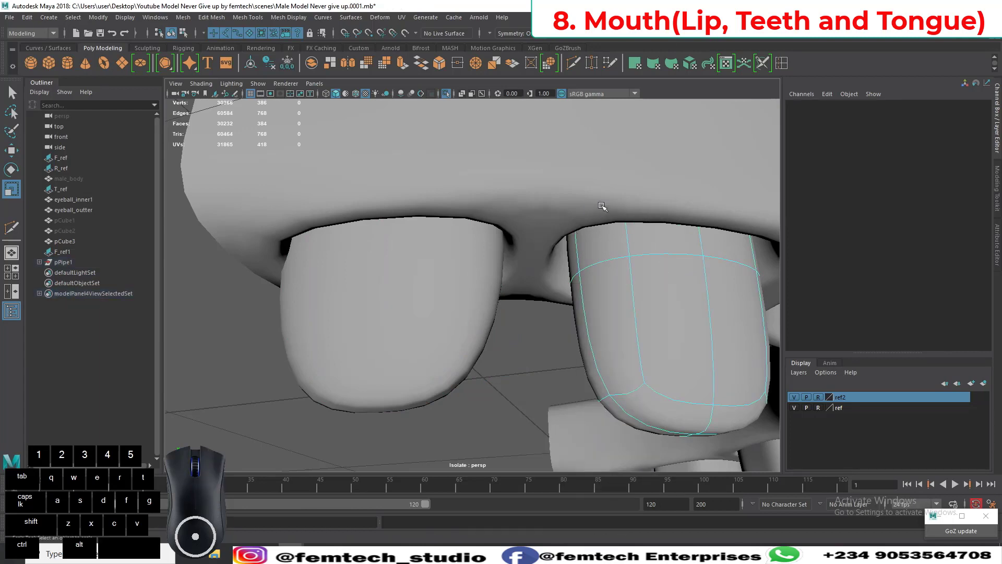
double_click(617, 259)
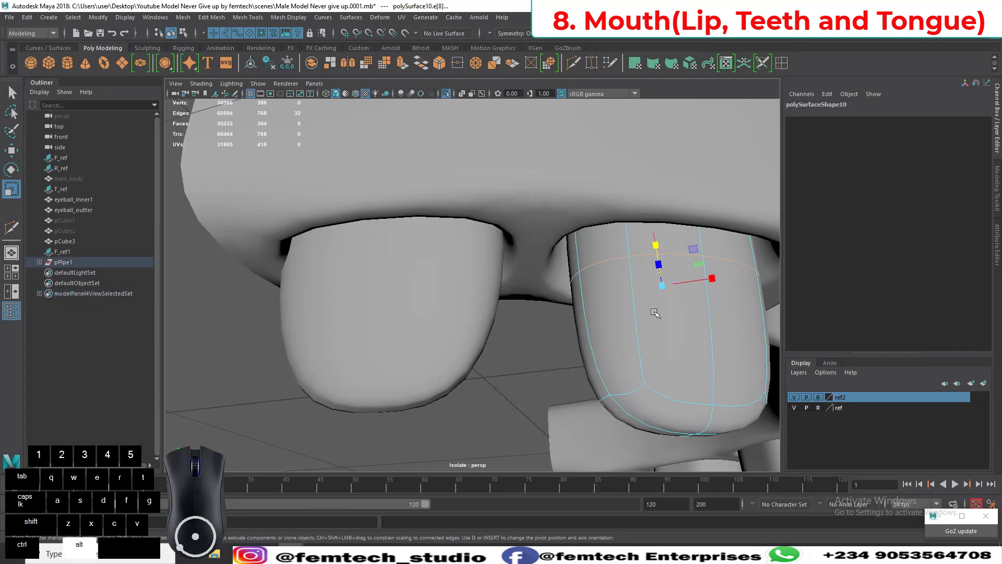
alt+drag(674, 281, 635, 284)
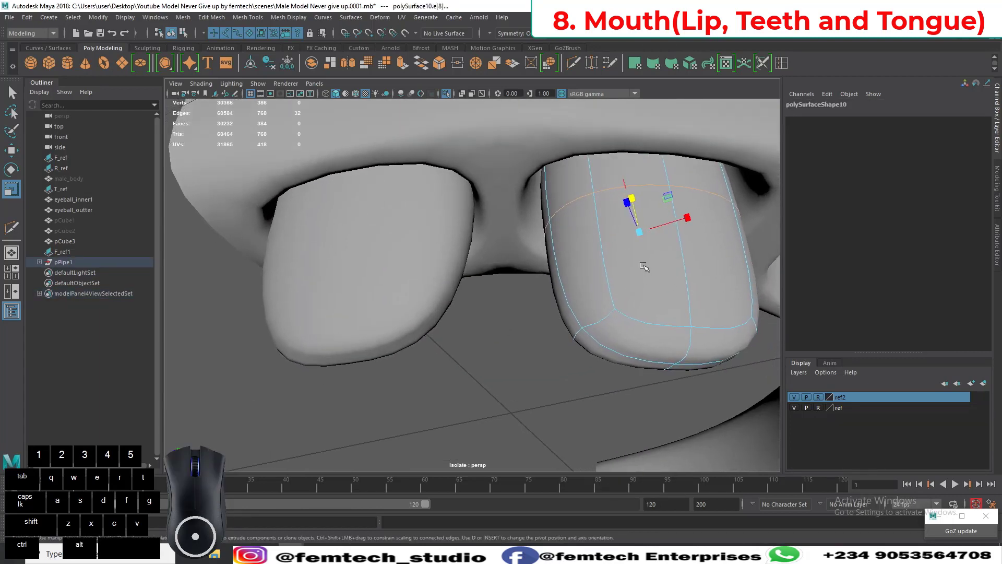
key(d)
drag(648, 217, 657, 226)
alt+drag(643, 277, 628, 264)
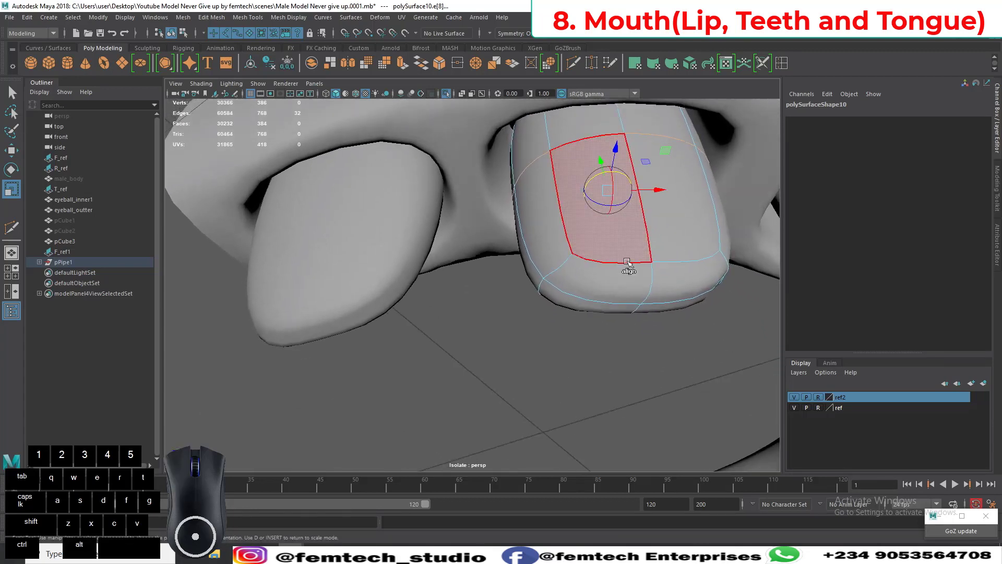
key(d)
drag(652, 190, 663, 191)
Step: Return to object mode, select the first two front teeth together and try to scale them along Y
alt+right_drag(662, 191, 522, 246)
alt+drag(522, 247, 465, 362)
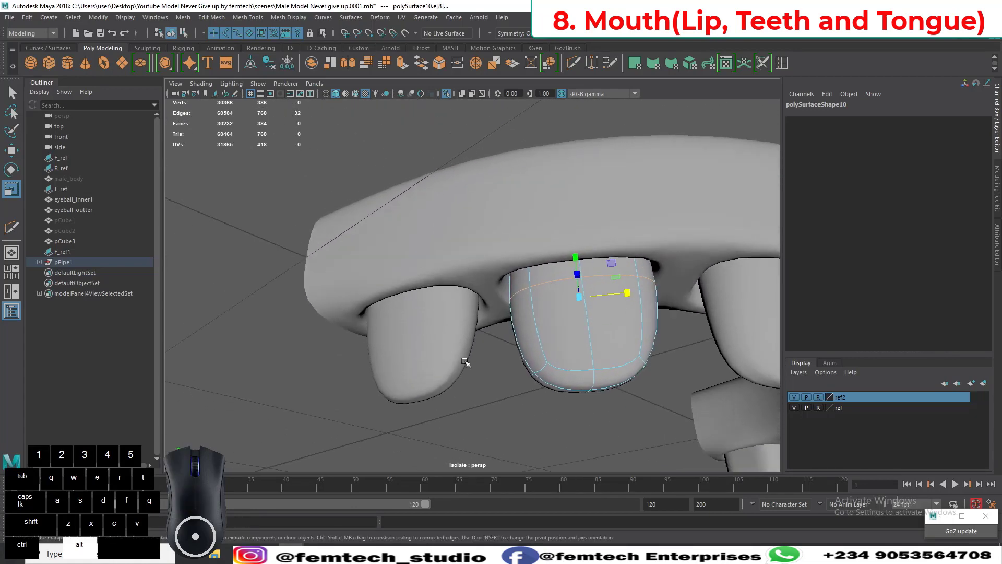
alt+right_drag(464, 361, 455, 338)
alt+drag(456, 338, 473, 344)
right_click(450, 325)
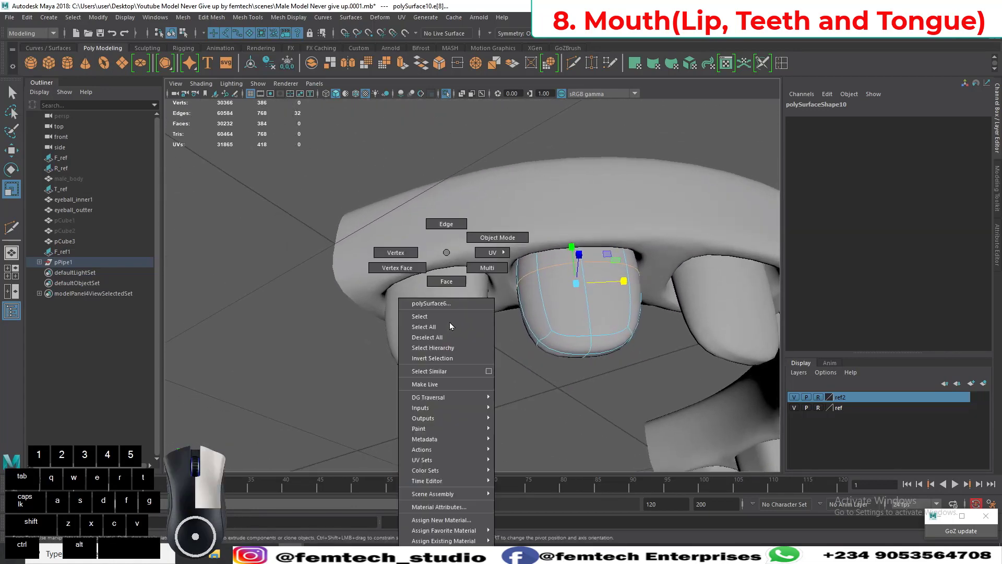
click(480, 236)
shift+click(463, 298)
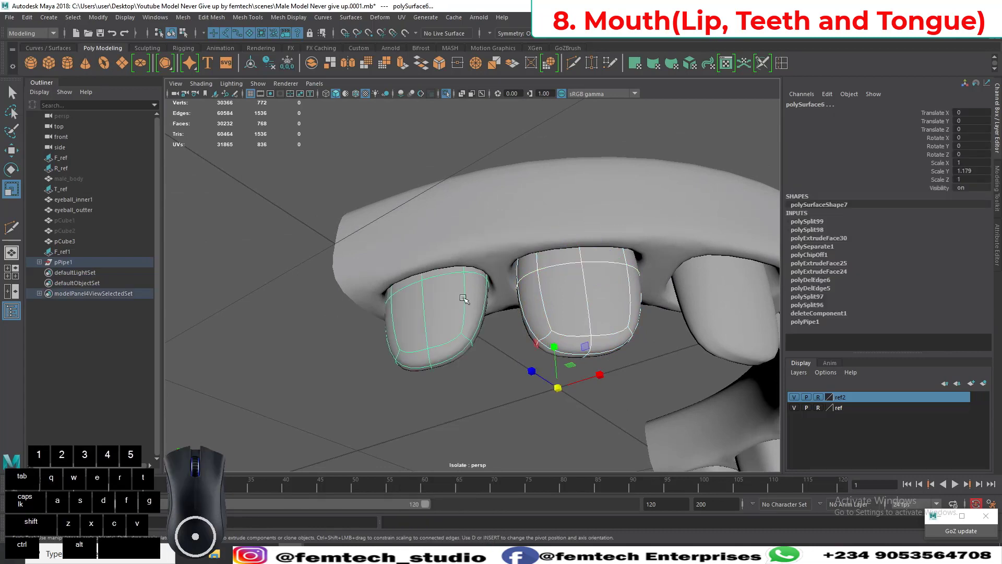
drag(555, 355, 559, 347)
alt+drag(429, 414, 433, 383)
alt+middle_drag(433, 383, 418, 357)
alt+right_drag(413, 360, 437, 381)
alt+middle_drag(437, 381, 441, 369)
alt+right_drag(441, 369, 453, 375)
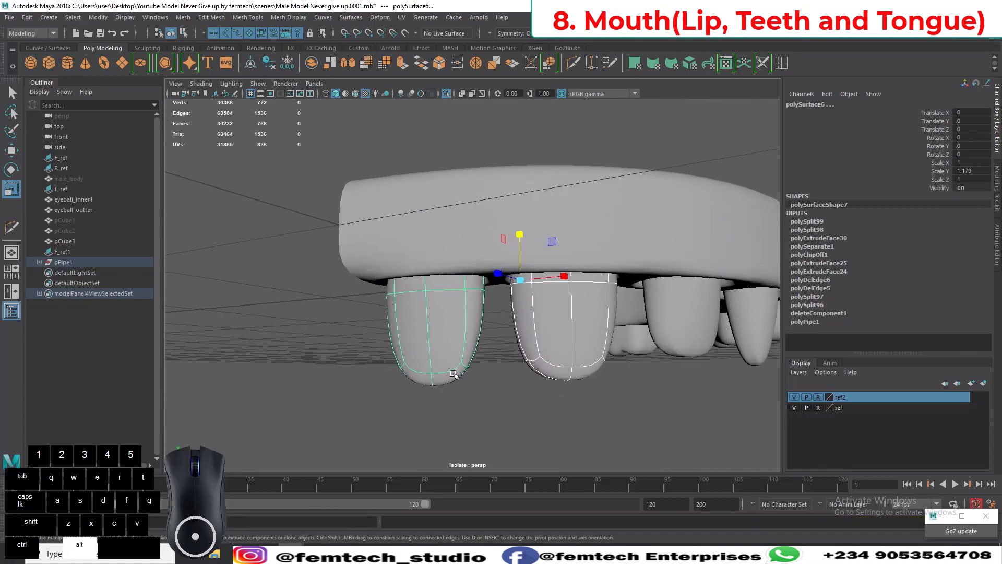
Step: Select only the first front tooth and switch it to edge mode with no edges selected
right_drag(515, 254, 510, 240)
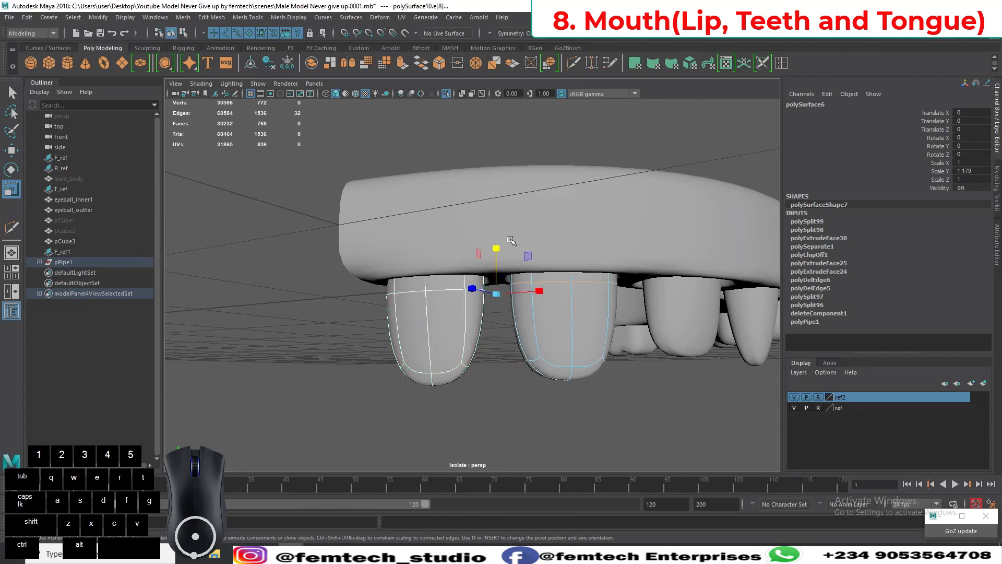
click(466, 367)
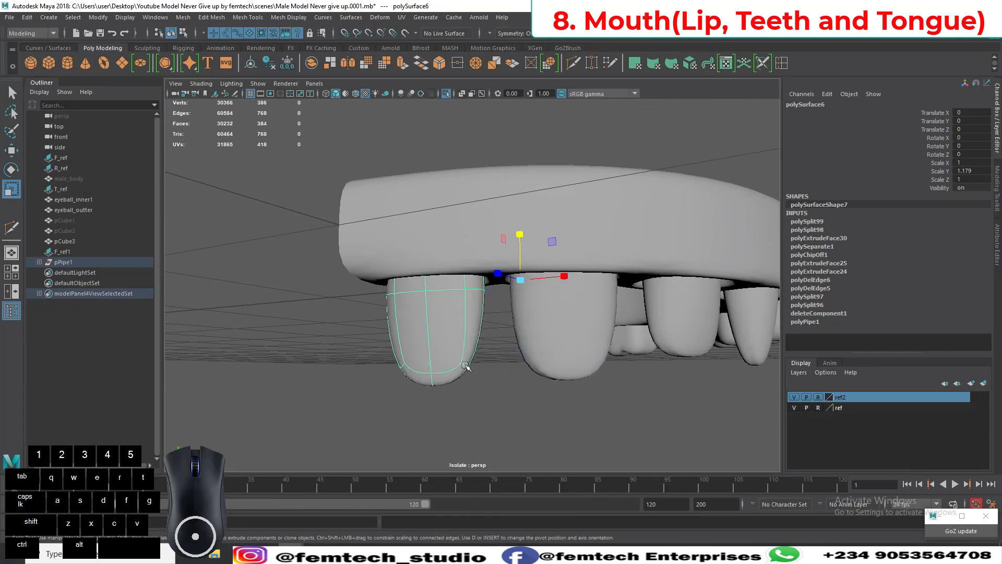
right_drag(458, 261, 407, 252)
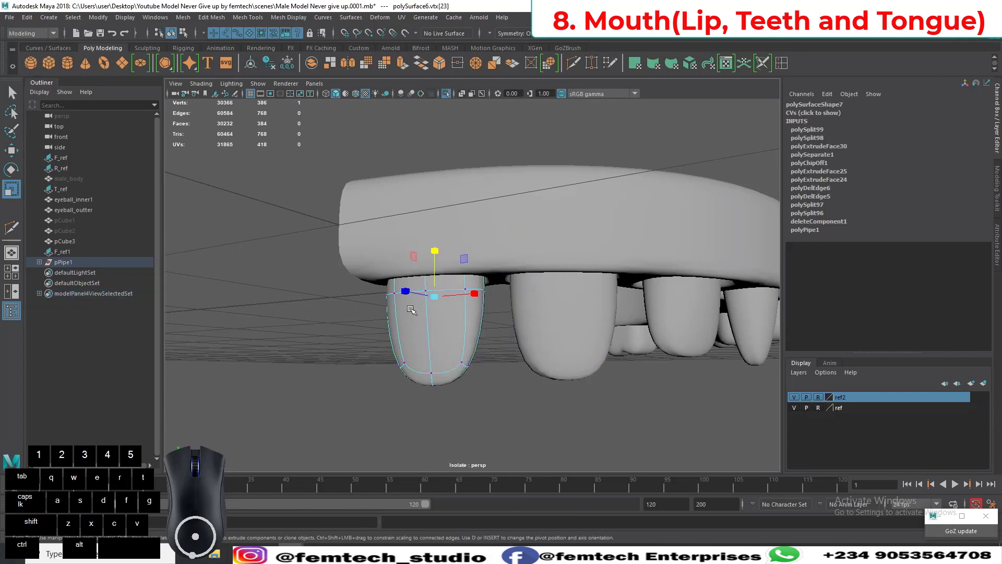
mouse_move(443, 286)
right_down()
mouse_move(444, 269)
mouse_move(447, 277)
right_up()
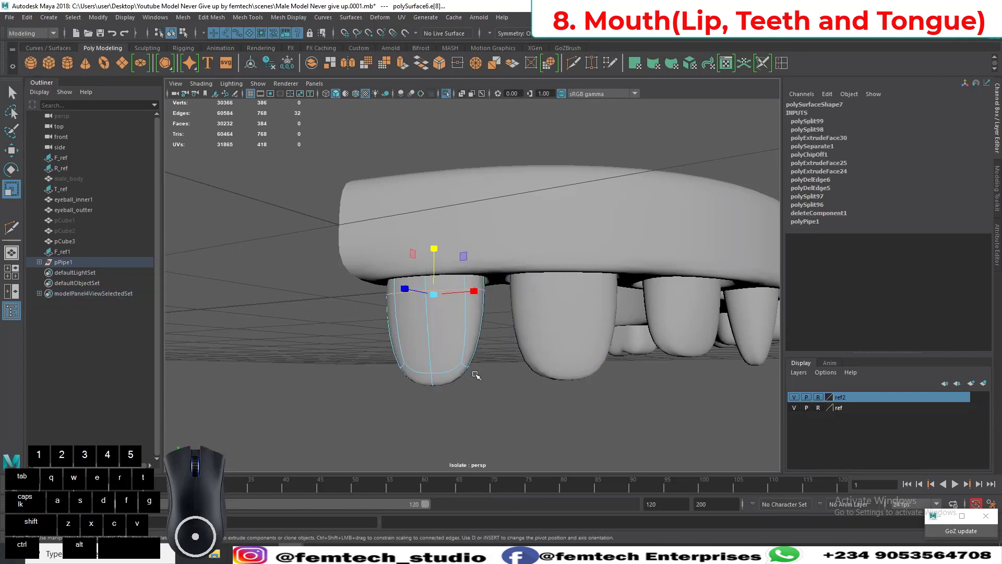
alt+drag(470, 380, 407, 292)
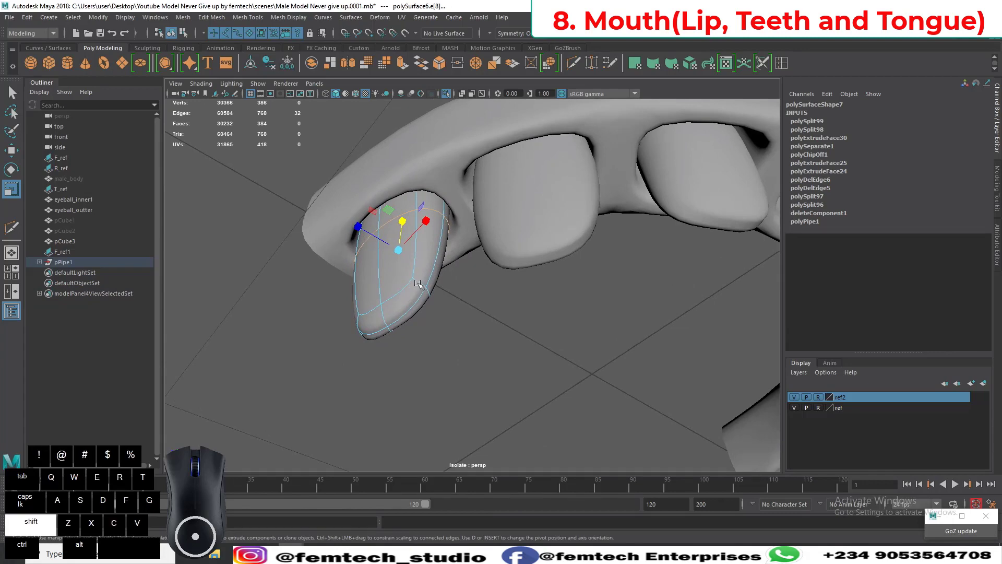
shift+double_click(426, 291)
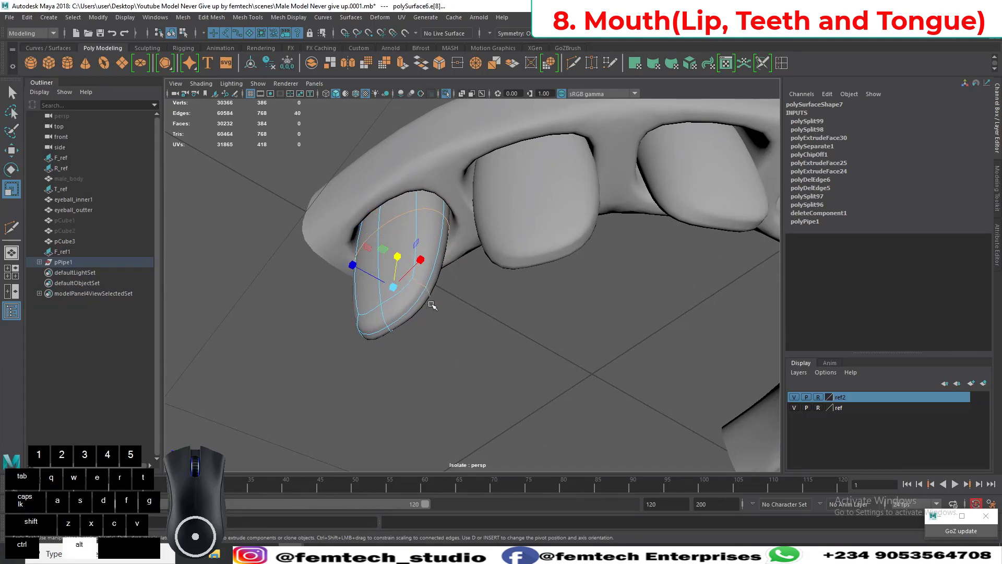
alt+drag(432, 305, 463, 340)
click(463, 345)
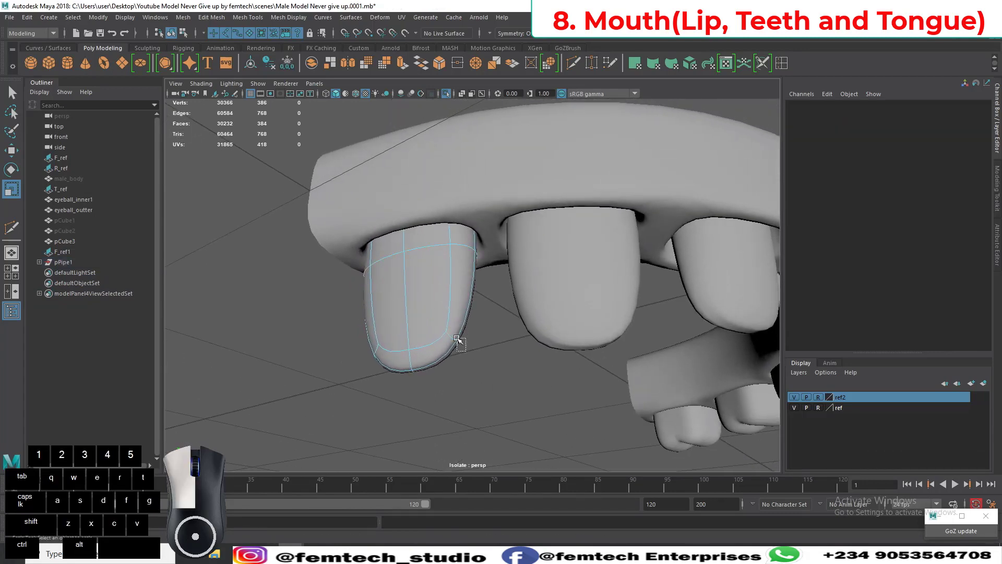
Step: Select the eight edges at the first tooth's lower corner facing the second tooth and move them outward along X to square the corner
double_click(457, 340)
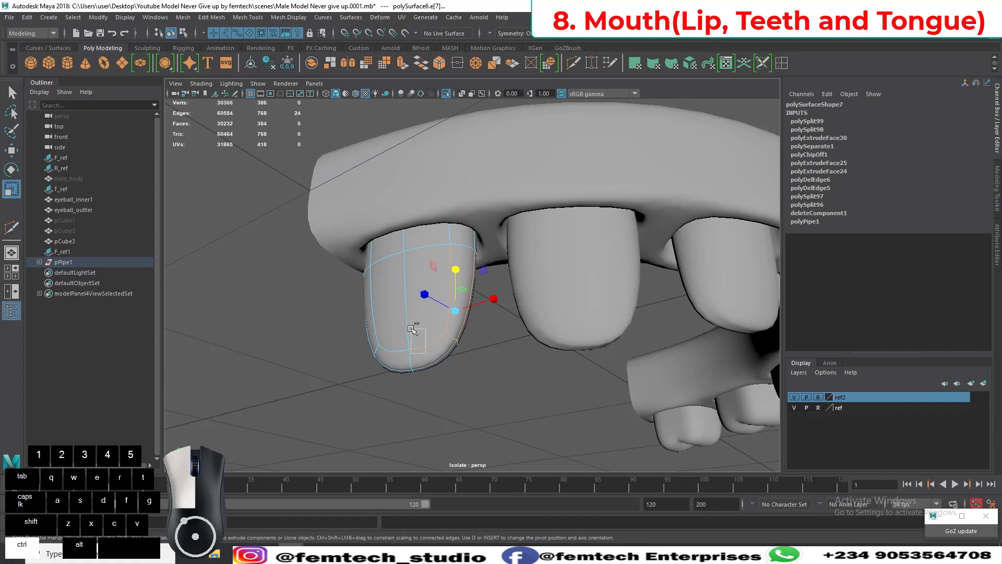
ctrl+drag(411, 328, 412, 329)
ctrl+drag(490, 322, 440, 297)
key(w)
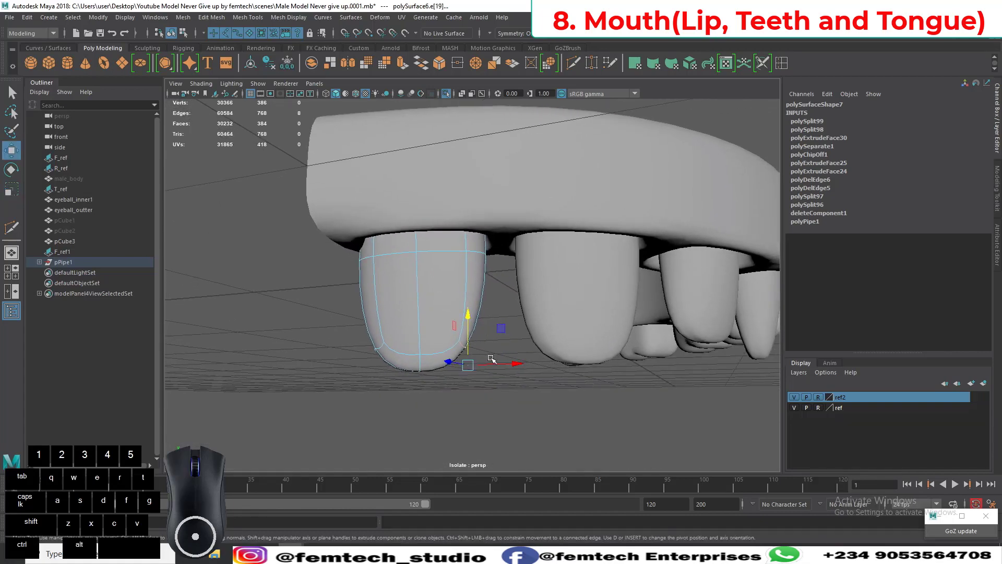
drag(490, 368, 504, 369)
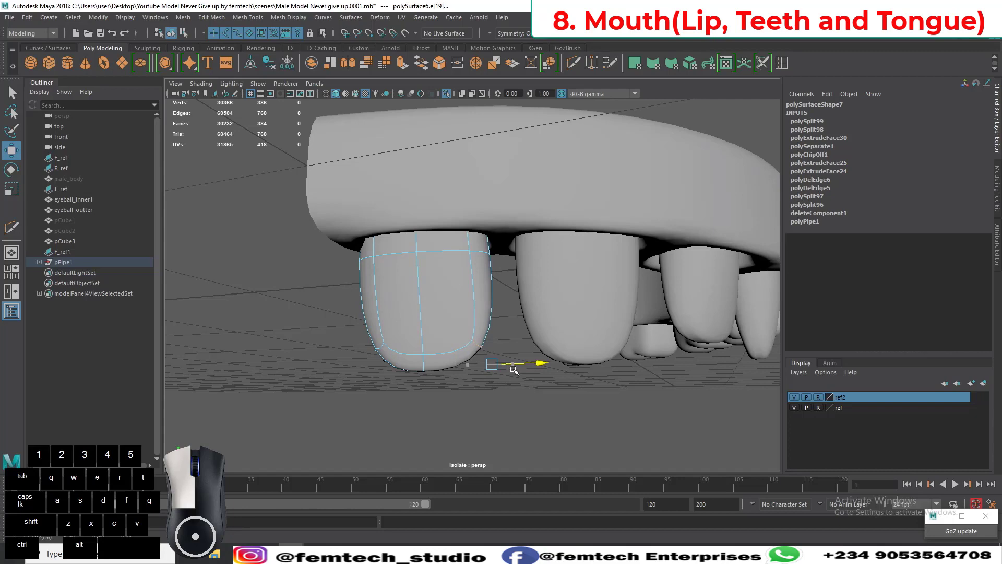
alt+drag(514, 369, 385, 301)
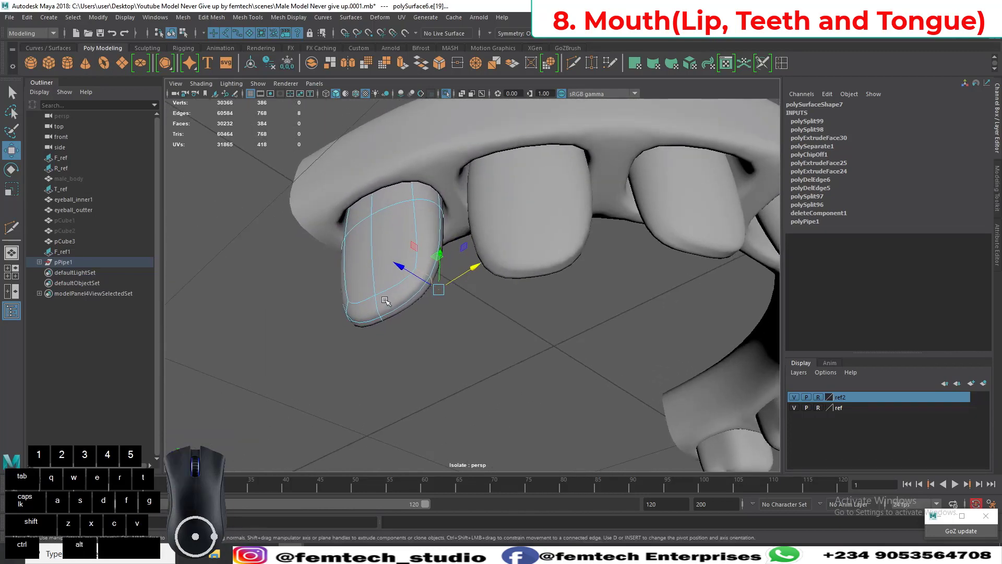
drag(449, 289, 463, 326)
alt+drag(405, 335, 496, 320)
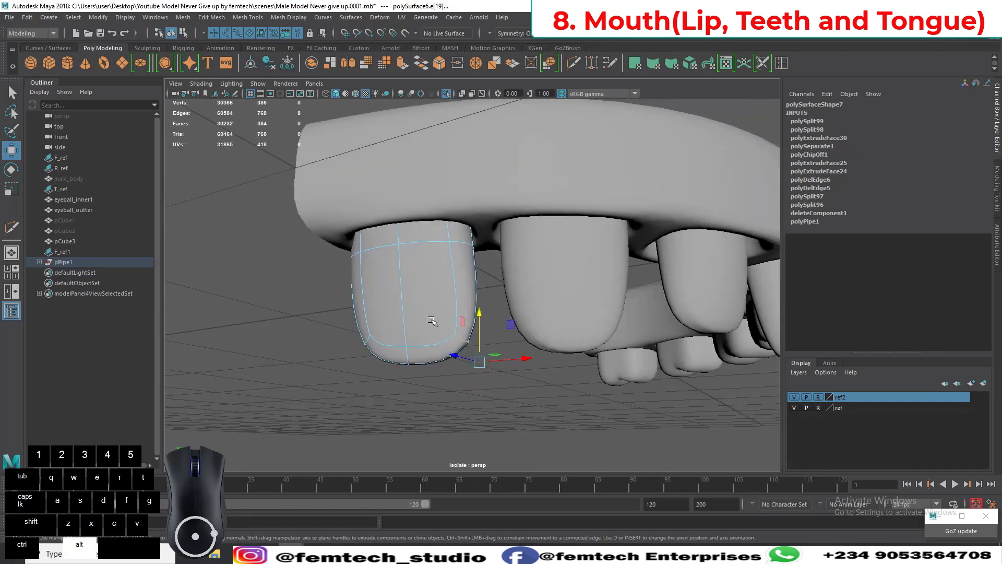
Step: Select the eight edges at the second front tooth's lower corner facing the first tooth and move them outward along X
click(524, 318)
right_drag(527, 316, 523, 245)
click(531, 327)
alt+drag(530, 327, 526, 326)
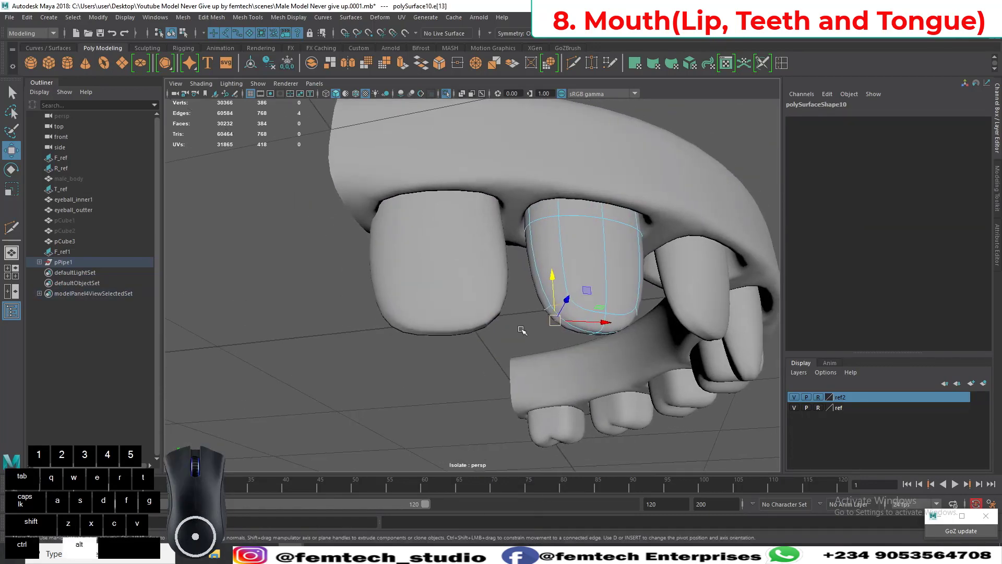
key(q)
shift+double_click(546, 311)
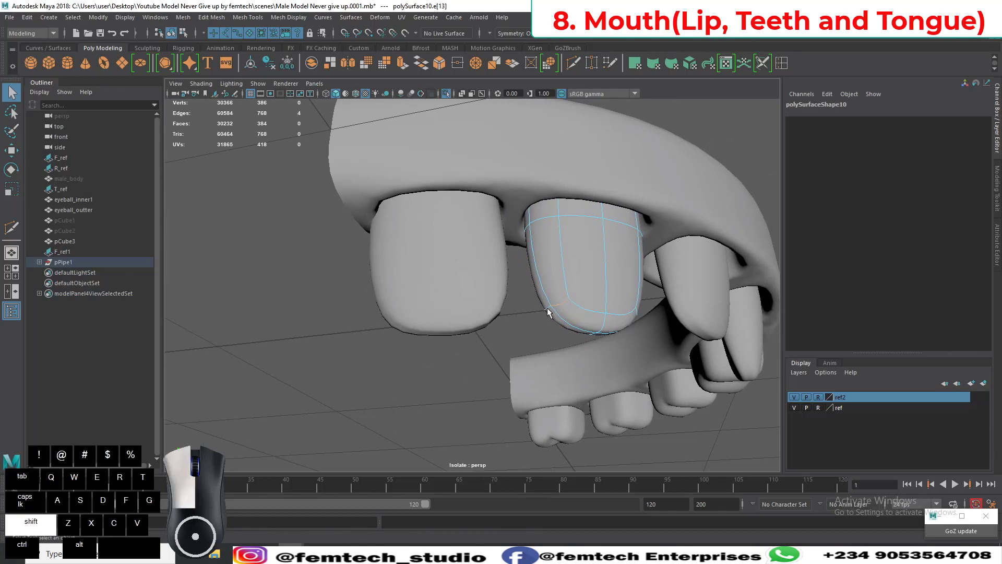
alt+drag(496, 314, 524, 357)
key(w)
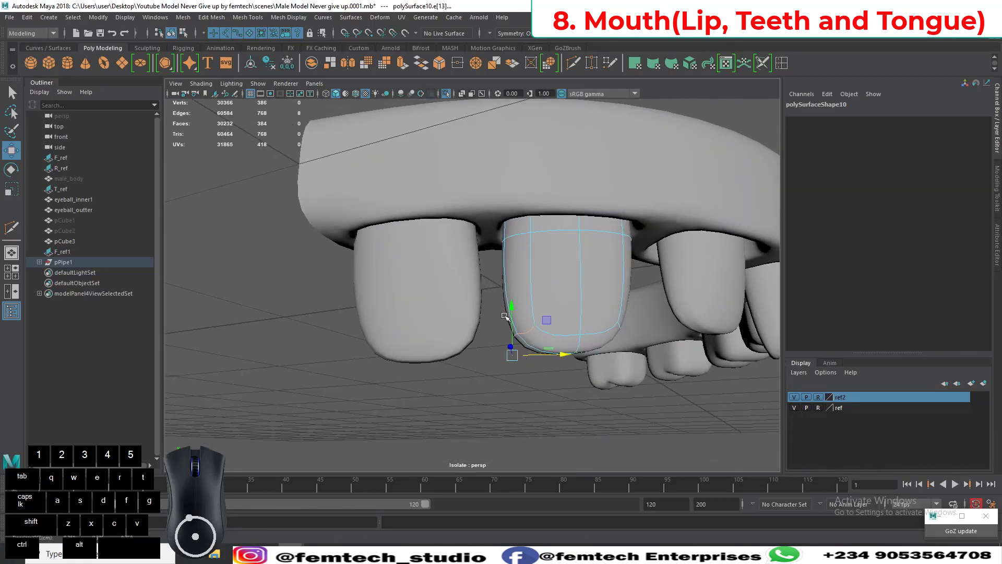
Step: Select the edges at the second front tooth's upper side facing the first tooth and adjust them along X
double_click(512, 239)
alt+drag(467, 264, 489, 262)
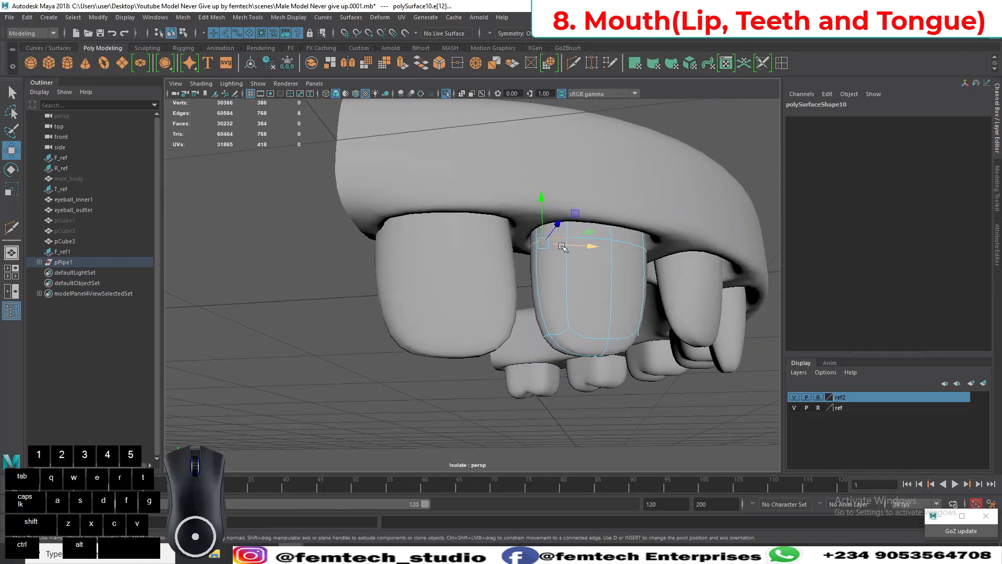
drag(563, 247, 452, 336)
Step: Select the six upper teeth from the third tooth back to the last molar in object mode and lengthen them by scaling along Y
click(470, 293)
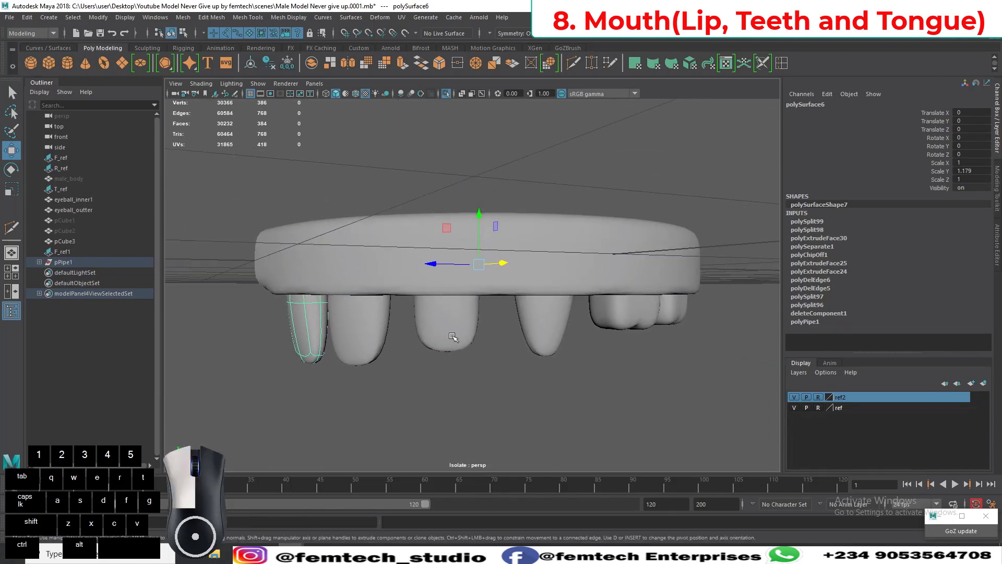
click(452, 335)
shift+click(544, 337)
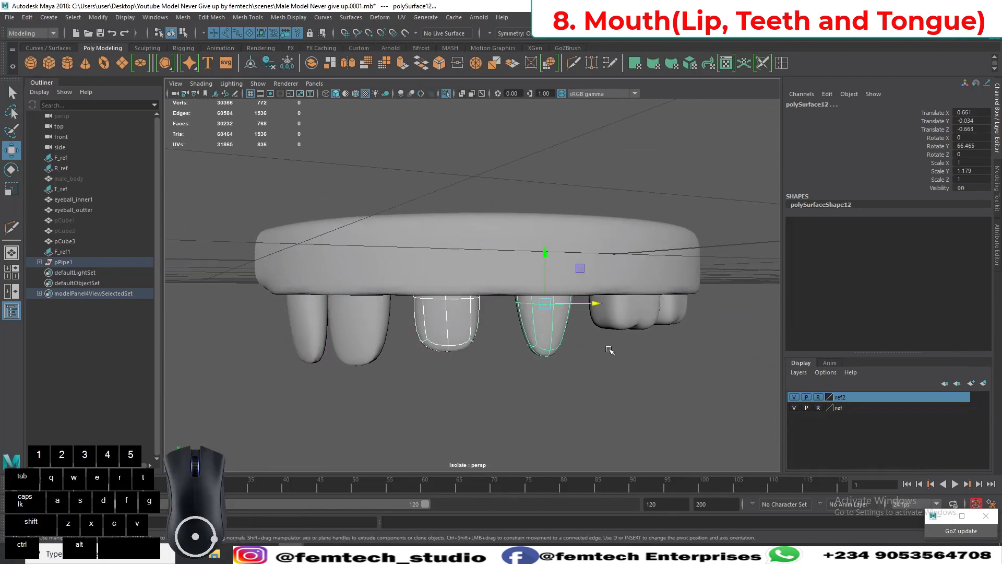
alt+drag(615, 352, 590, 351)
shift+click(599, 311)
shift+click(655, 313)
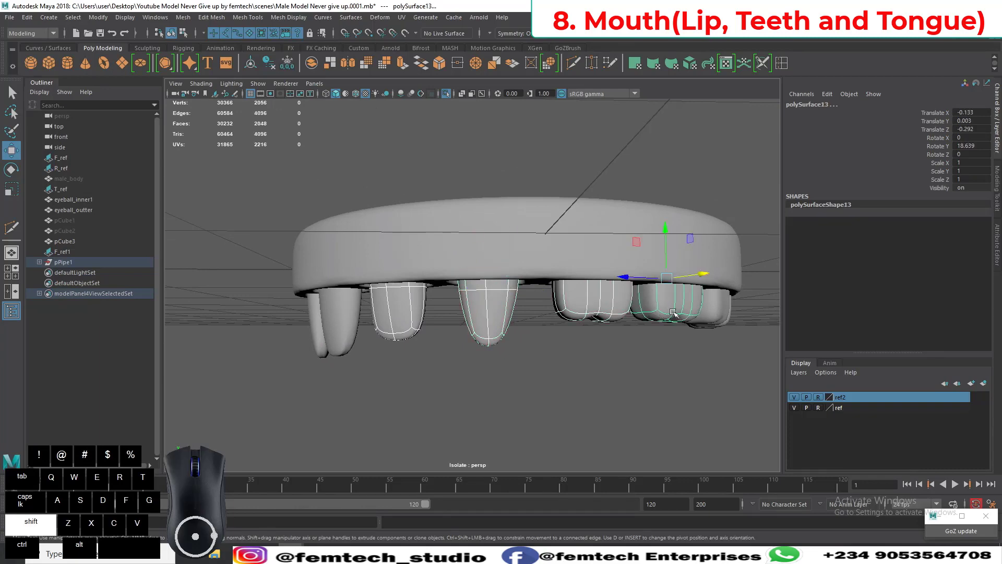
shift+click(718, 316)
alt+drag(716, 361, 652, 342)
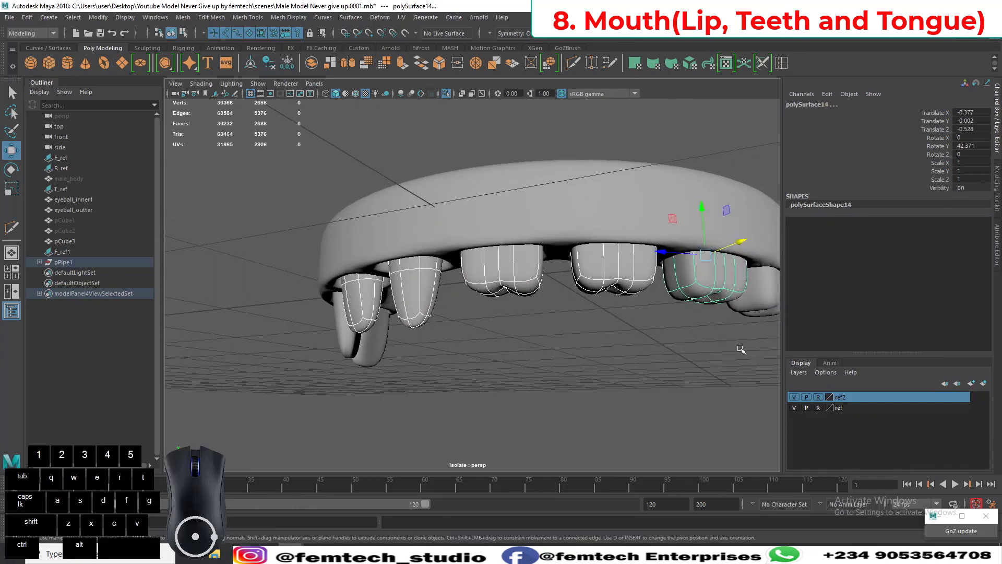
shift+click(757, 313)
alt+right_drag(719, 385, 688, 373)
alt+middle_drag(687, 374, 633, 391)
alt+drag(584, 383, 607, 384)
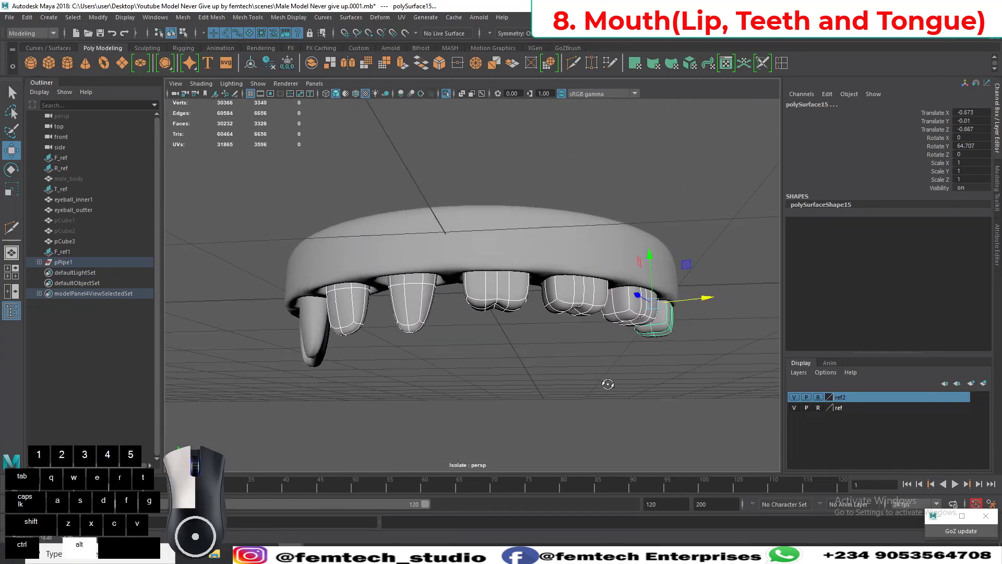
key(r)
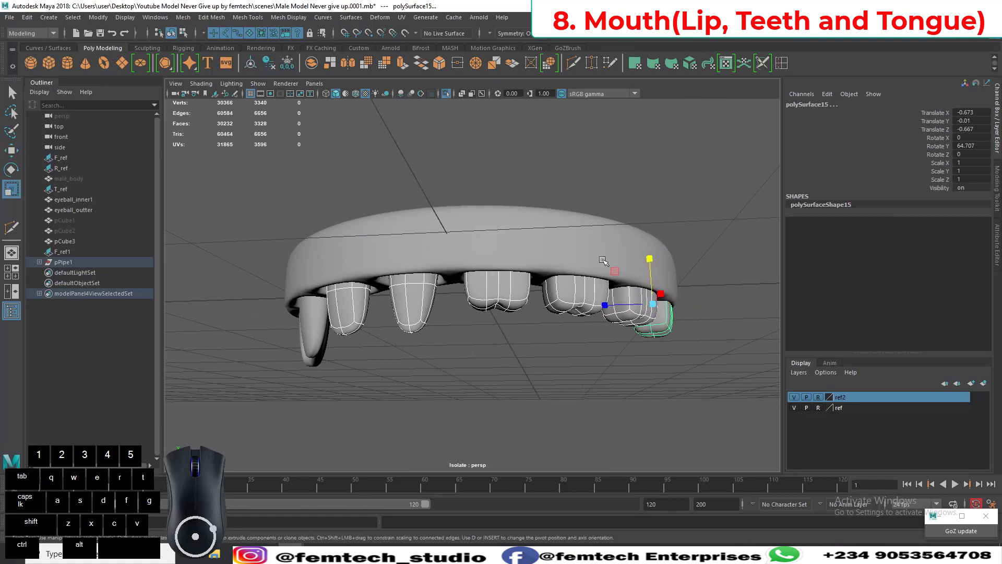
drag(650, 259, 655, 249)
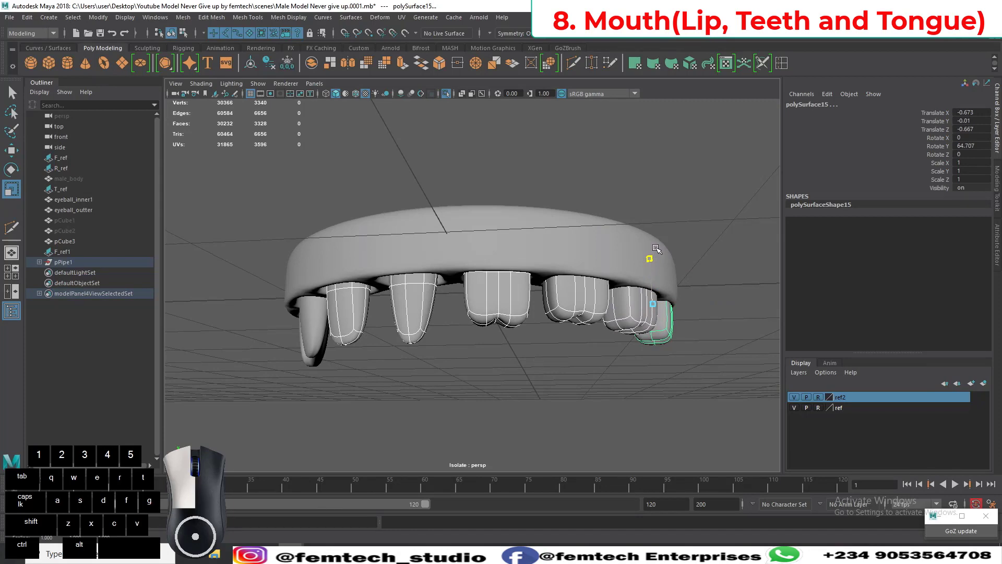
Step: Scale the six selected upper teeth along Y and widen them along Z so they fill the gum sockets better
alt+drag(656, 250, 581, 285)
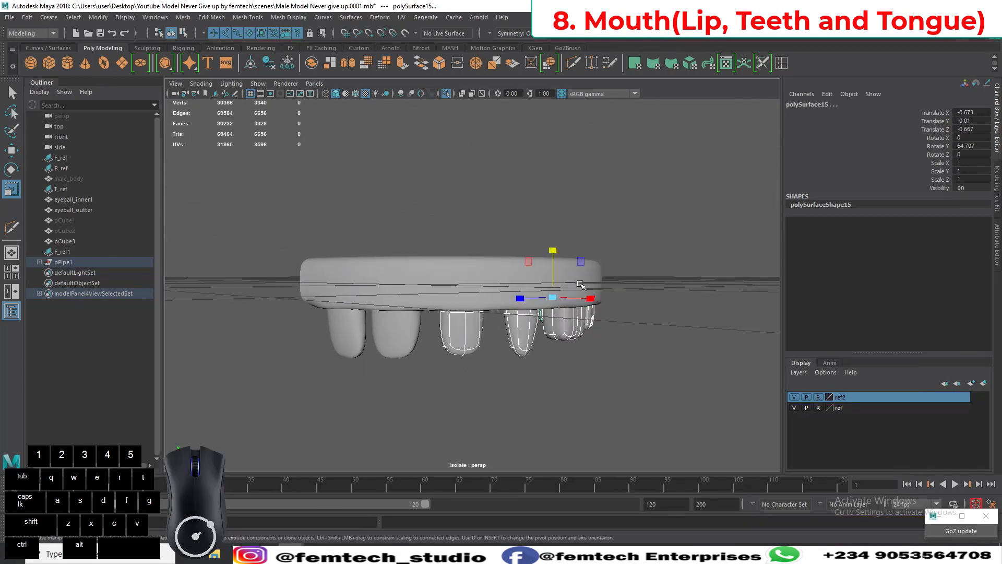
drag(556, 251, 554, 260)
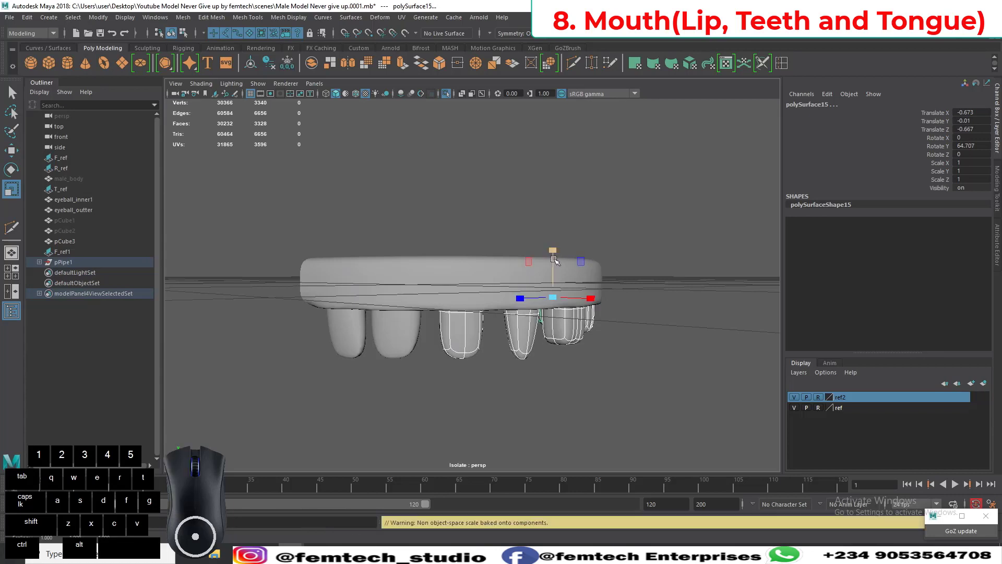
drag(521, 302, 522, 299)
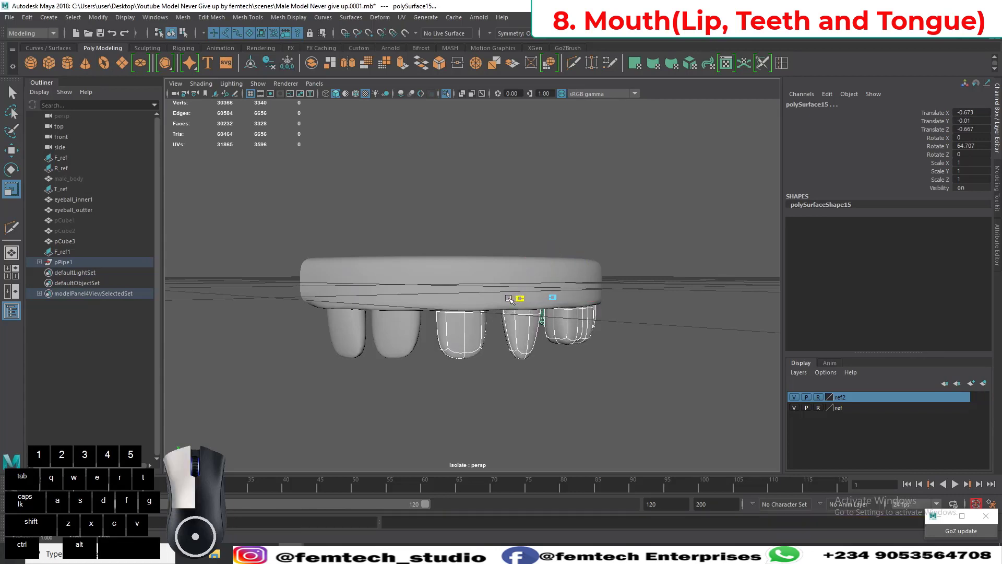
drag(508, 298, 508, 299)
alt+drag(493, 349, 462, 353)
click(465, 363)
Step: Select the third tooth's lower corner vertices in vertex mode and move them outward to square the corners
alt+right_drag(465, 364, 444, 351)
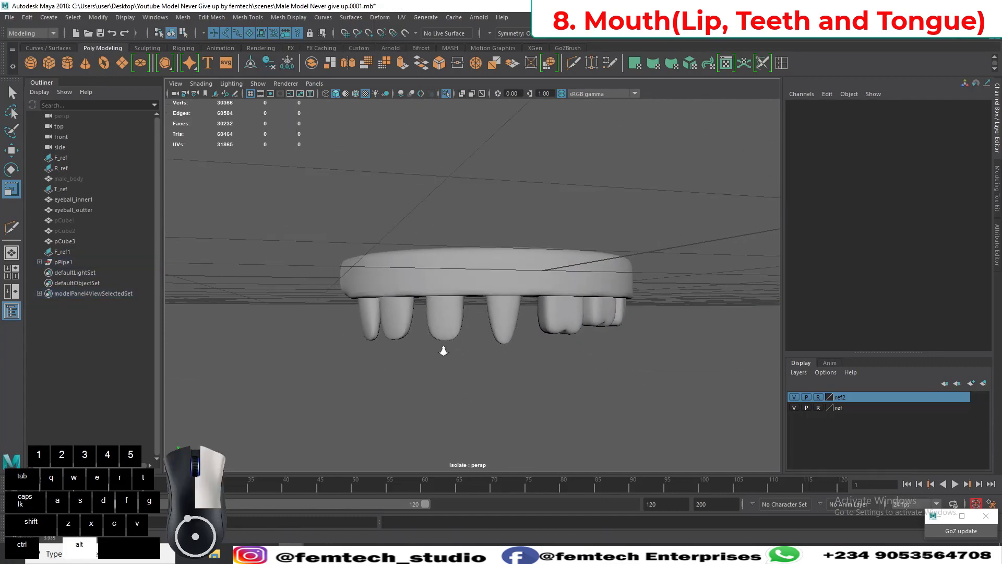
mouse_move(443, 351)
alt+mouse_down()
mouse_move(476, 369)
mouse_move(468, 369)
mouse_move(479, 398)
mouse_move(453, 373)
mouse_move(488, 365)
mouse_move(461, 353)
alt+mouse_up()
click(460, 353)
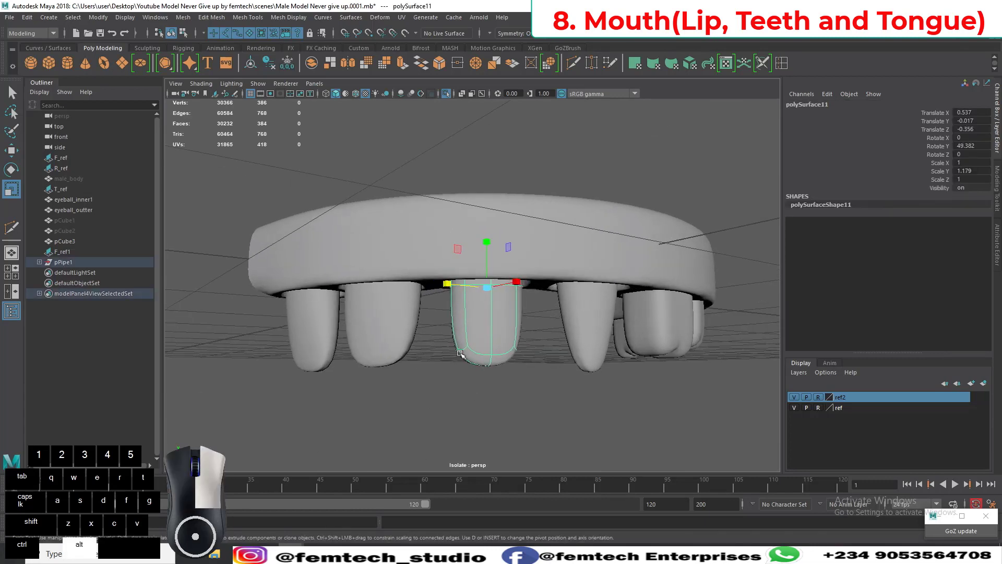
right_drag(459, 268, 415, 267)
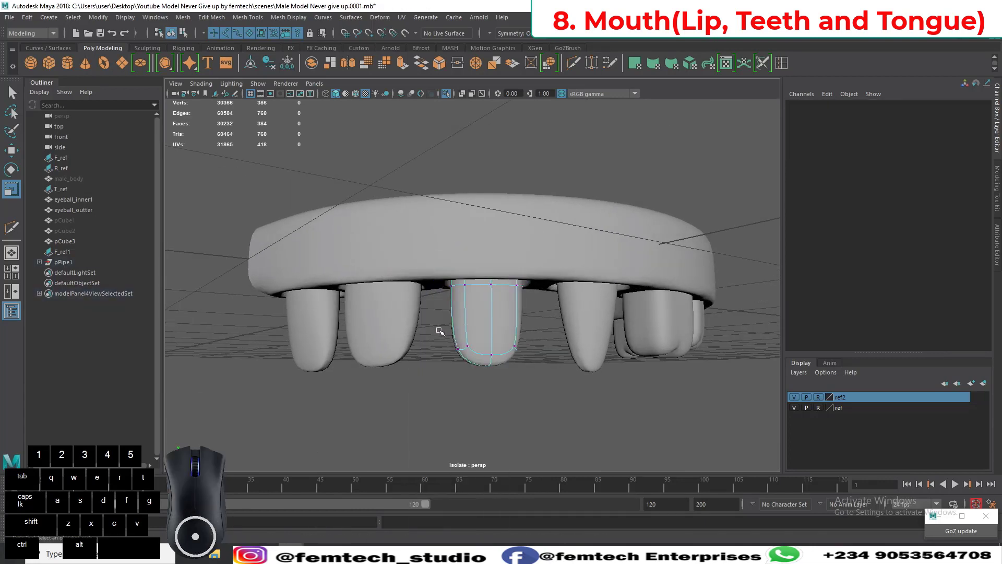
drag(439, 331, 405, 397)
key(w)
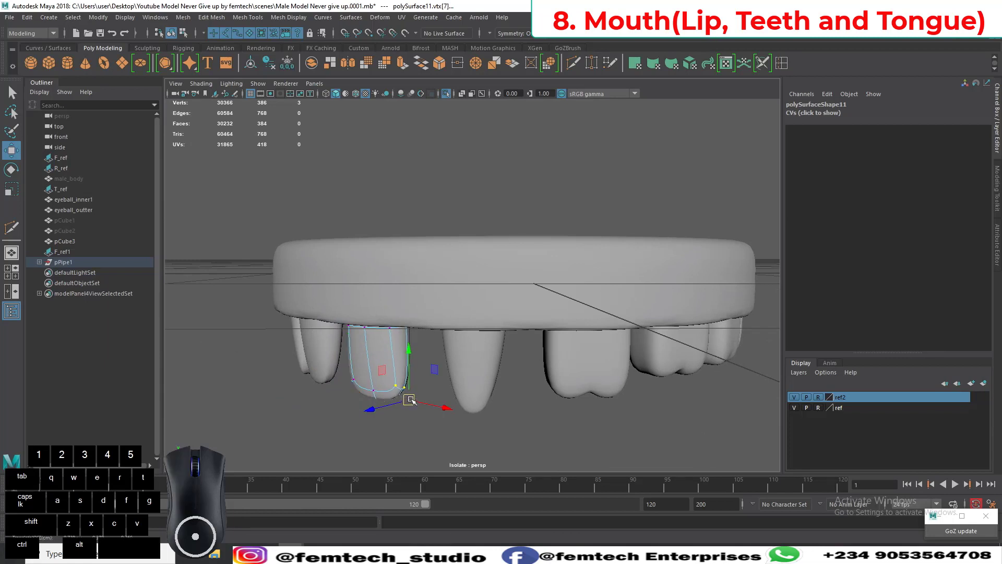
Step: Select the row of vertices along the third tooth's lower front and shift them slightly along Z
alt+drag(411, 399, 427, 428)
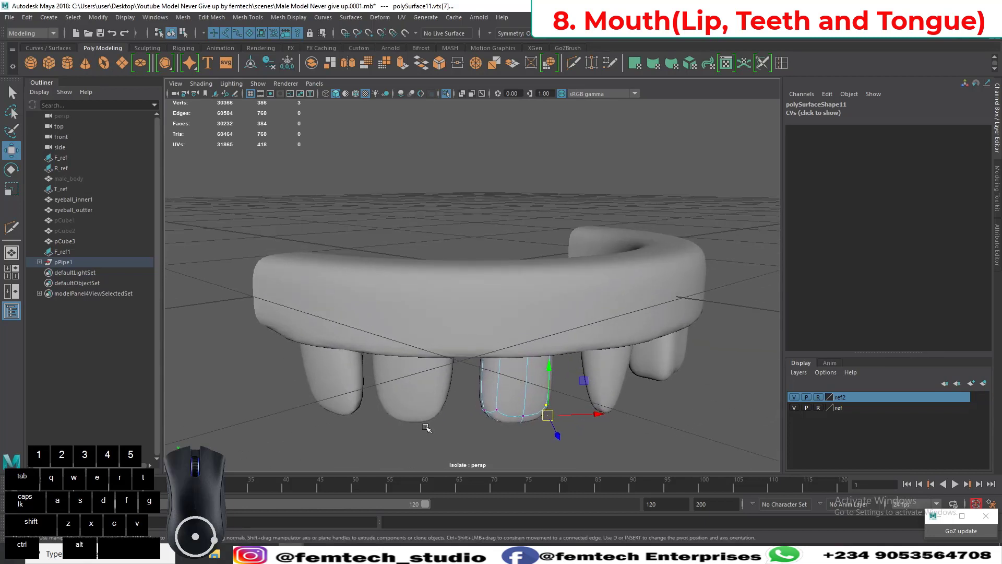
drag(576, 455, 476, 394)
drag(527, 444, 524, 443)
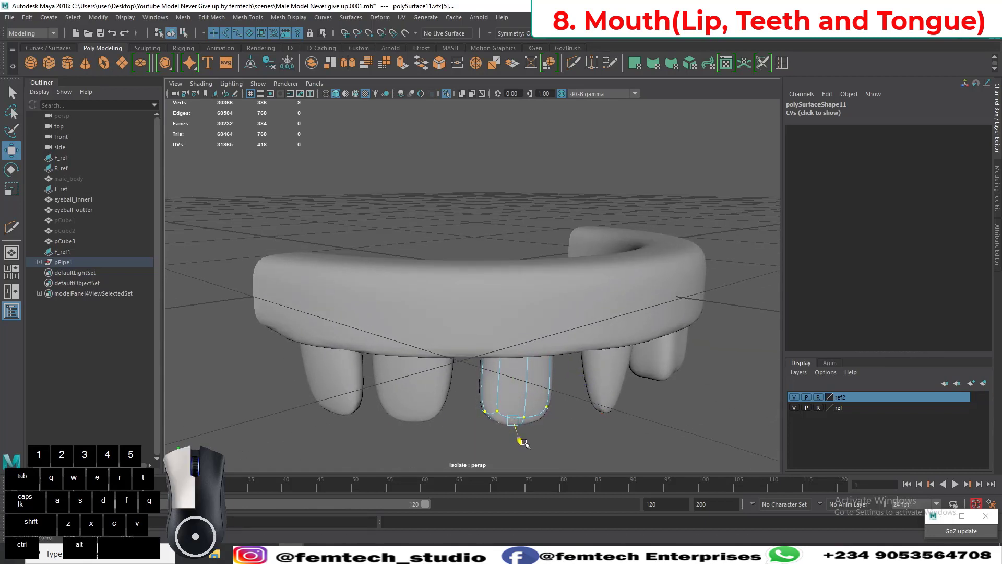
alt+drag(431, 418, 463, 355)
alt+right_drag(463, 355, 524, 382)
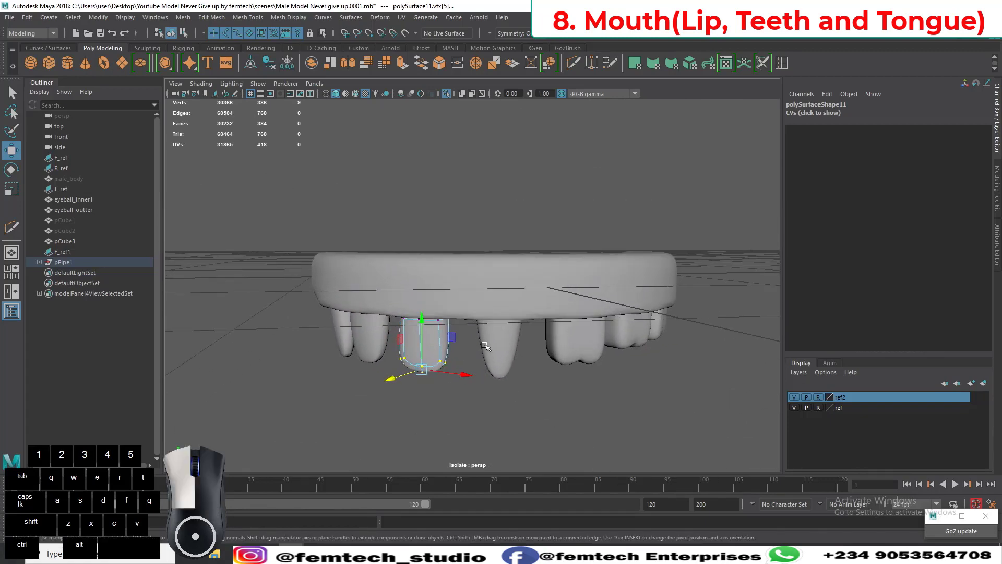
Step: Insert an edge loop around the middle of the pointed fourth tooth with the Multi-Cut tool
click(486, 348)
alt+drag(478, 371, 483, 384)
alt+right_drag(483, 383, 487, 392)
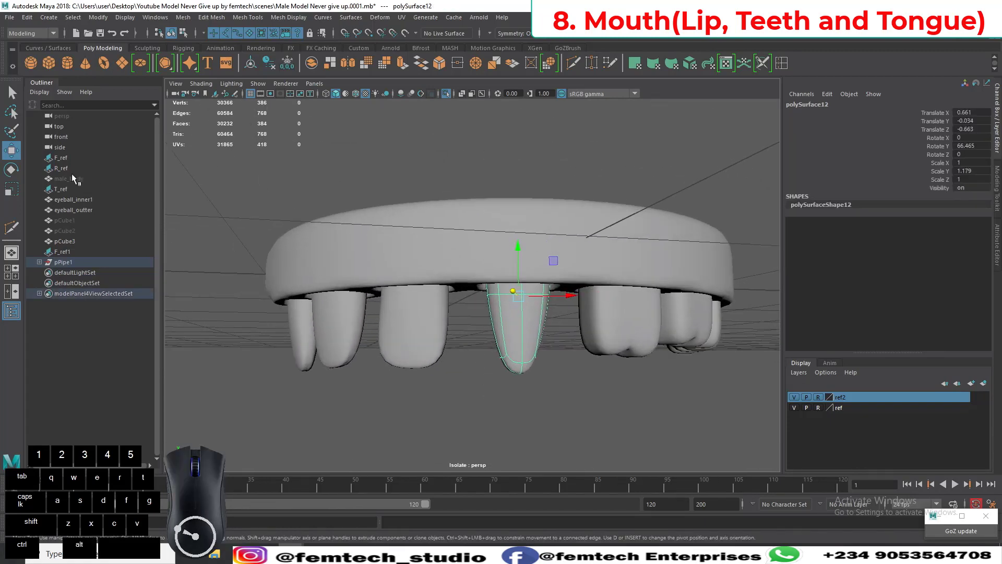
click(12, 226)
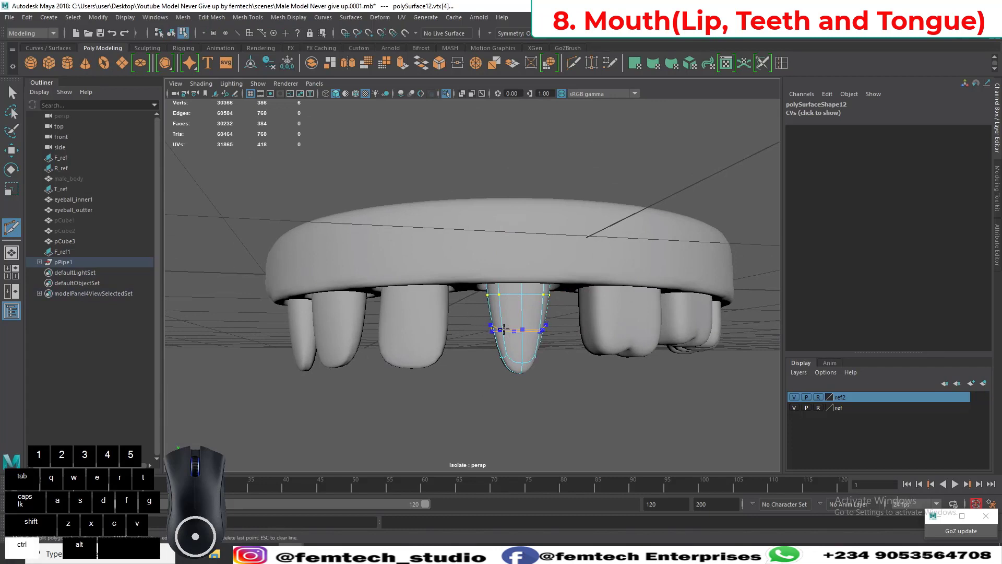
ctrl+click(503, 325)
alt+drag(504, 324, 430, 359)
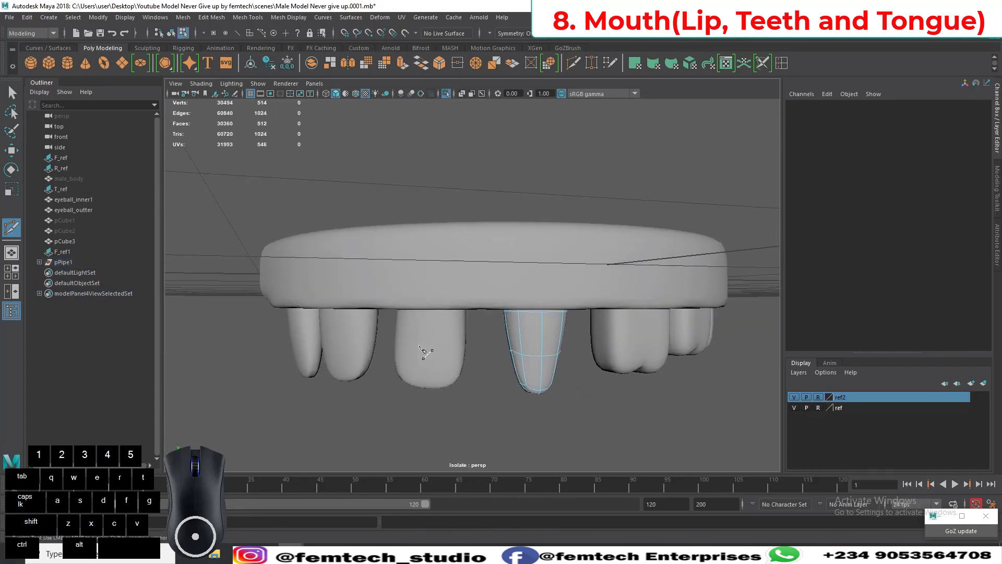
Step: Insert a horizontal edge loop around the middle of the third tooth with the Multi-Cut tool
key(q)
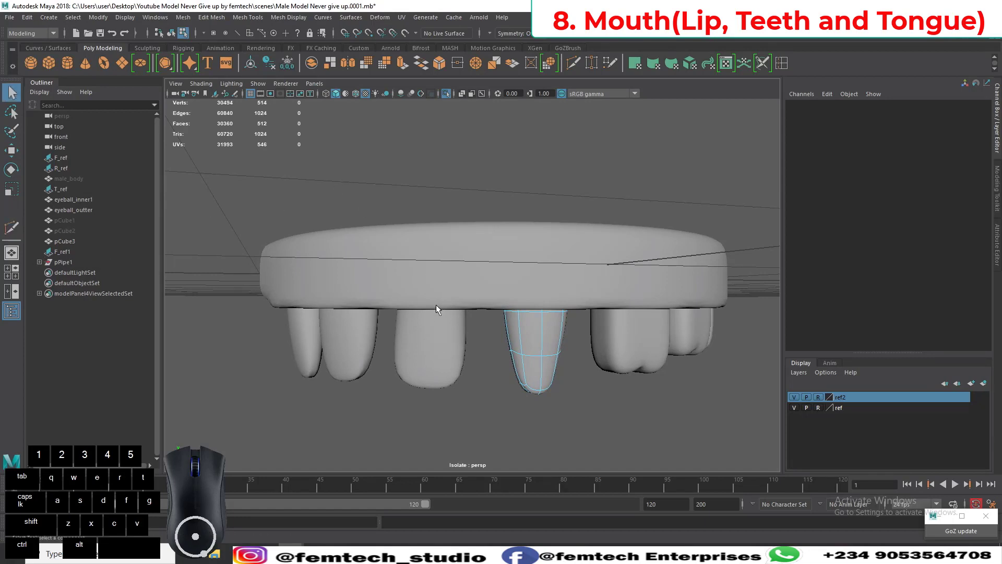
click(437, 330)
click(12, 229)
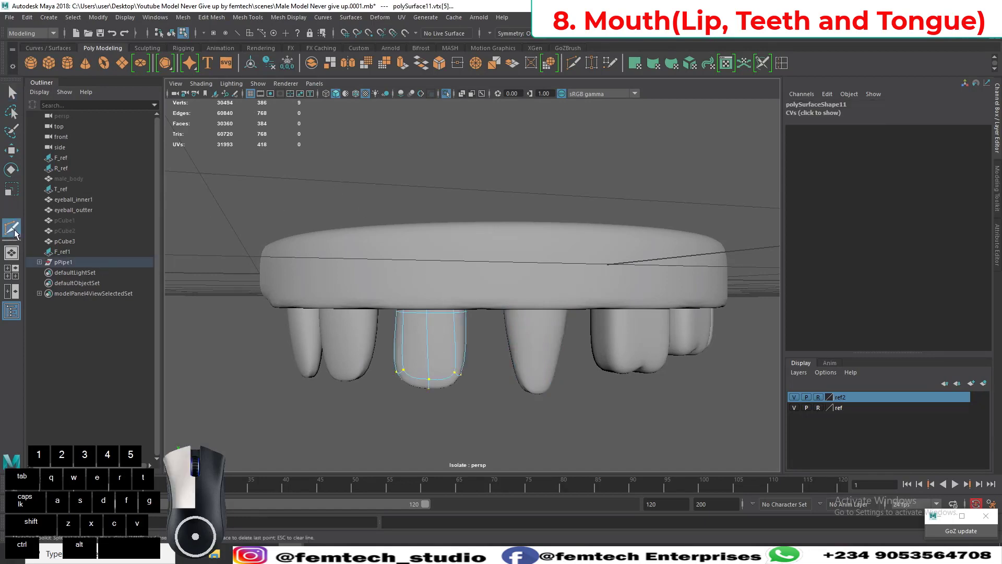
ctrl+click(415, 343)
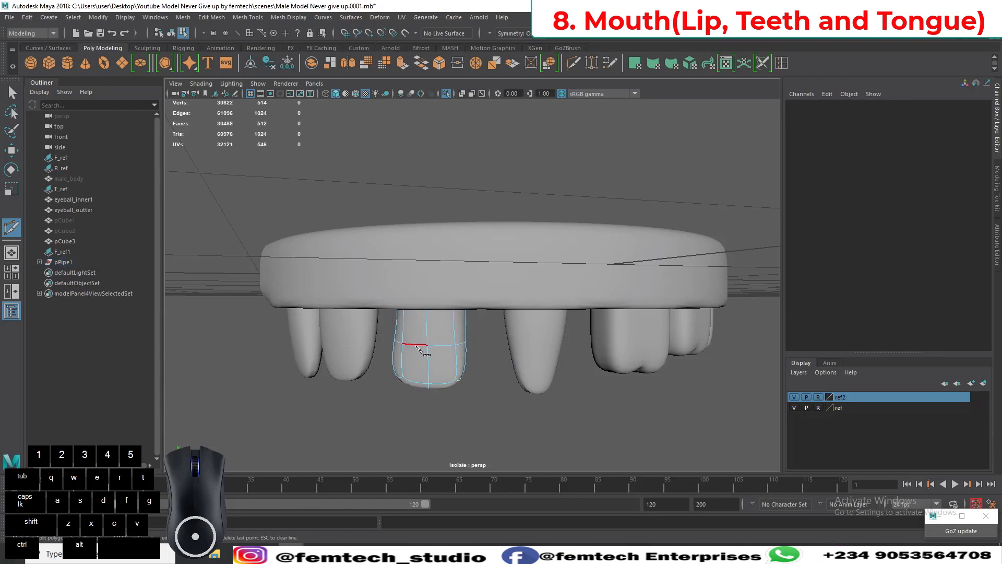
alt+drag(415, 365, 398, 364)
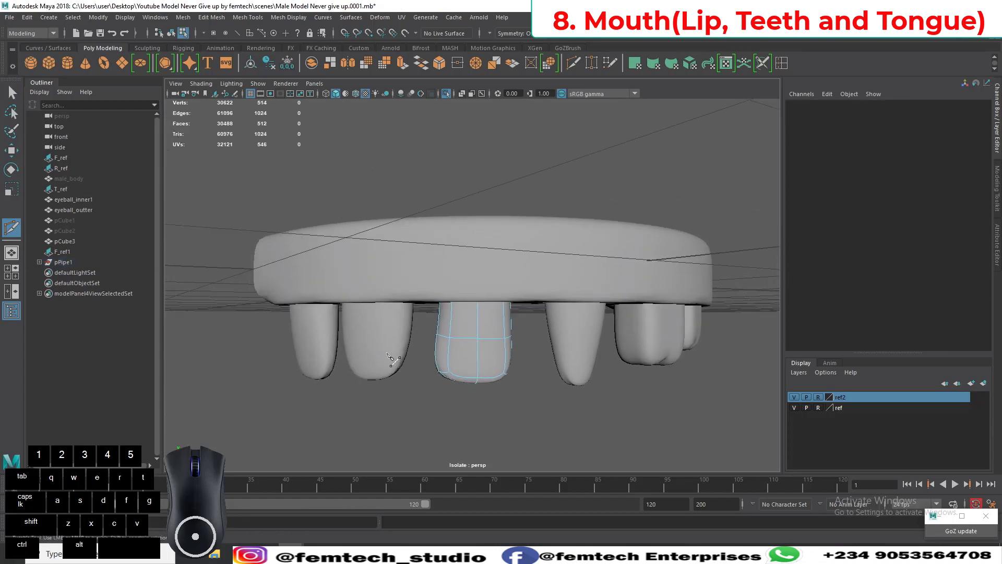
Step: Insert a horizontal edge loop around the middle of the second front tooth with the Multi-Cut tool
key(q)
click(385, 351)
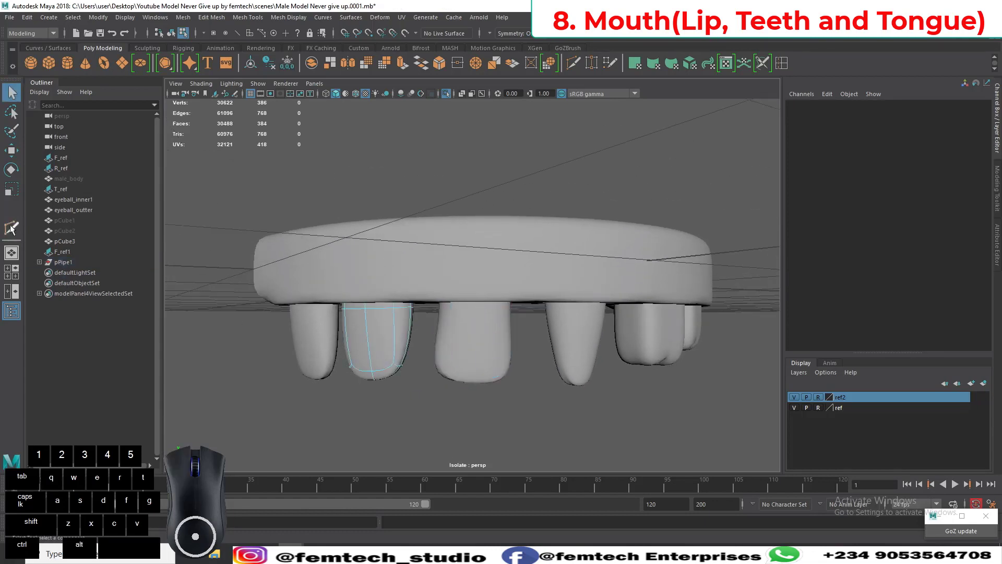
click(11, 229)
ctrl+click(366, 337)
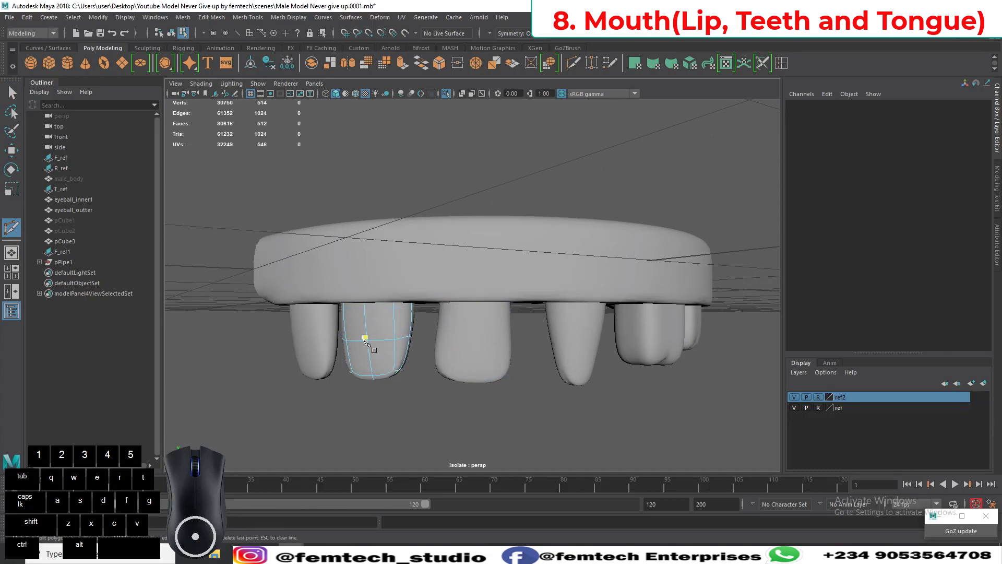
Step: Insert a horizontal edge loop around the middle of the first front tooth with the Multi-Cut tool
key(q)
click(302, 346)
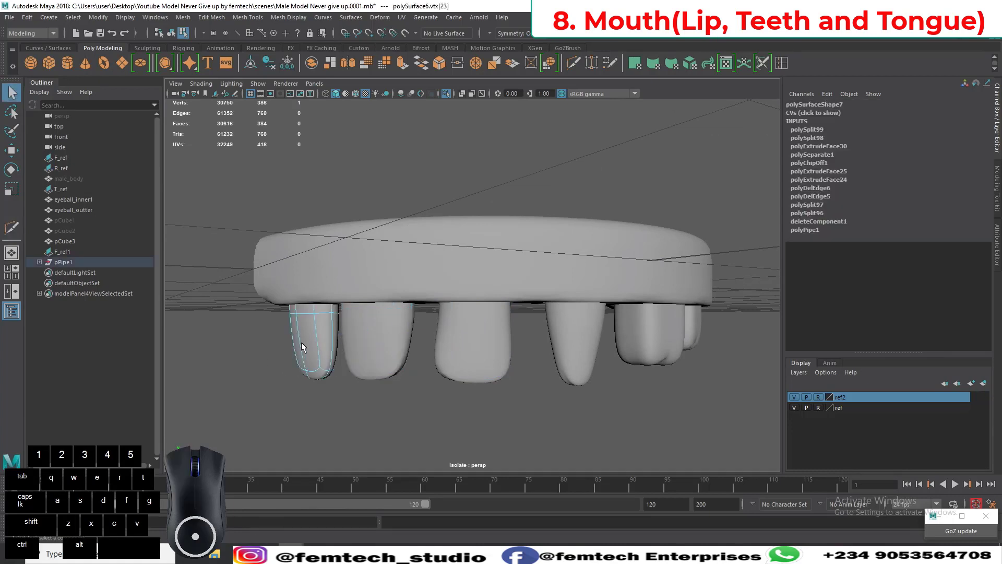
click(12, 230)
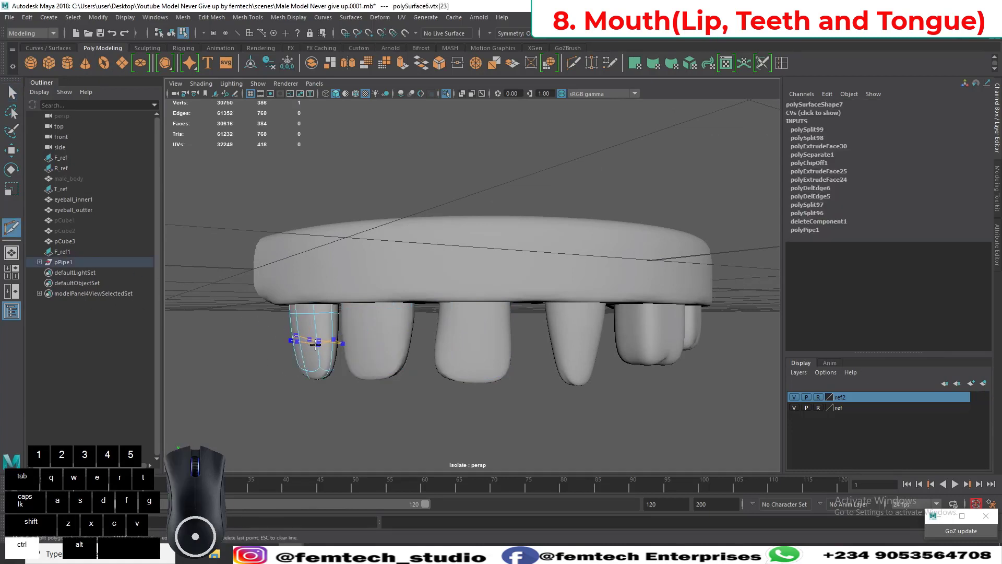
ctrl+click(316, 345)
alt+right_drag(299, 387, 274, 345)
alt+drag(274, 346, 303, 353)
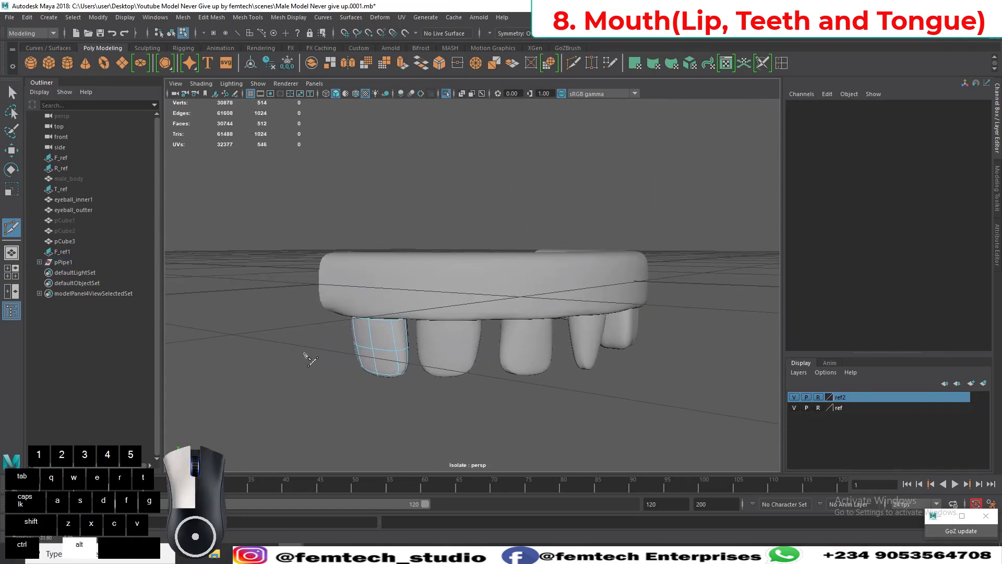
alt+right_drag(375, 383, 376, 350)
alt+drag(376, 350, 424, 341)
alt+right_drag(424, 340, 409, 323)
alt+drag(409, 324, 400, 337)
alt+right_drag(400, 337, 401, 328)
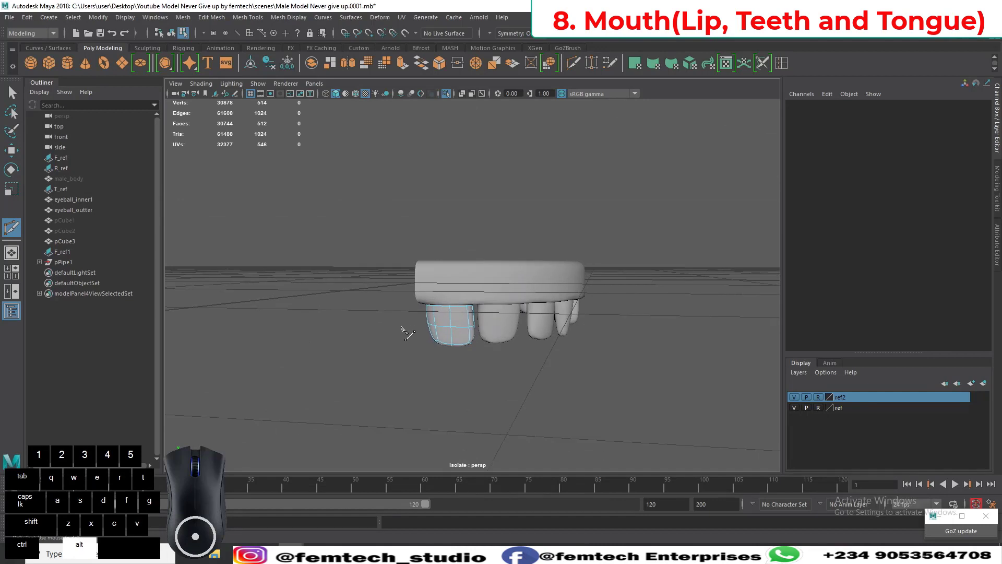
Step: Select all eight upper teeth in object mode and delete their construction history
key(q)
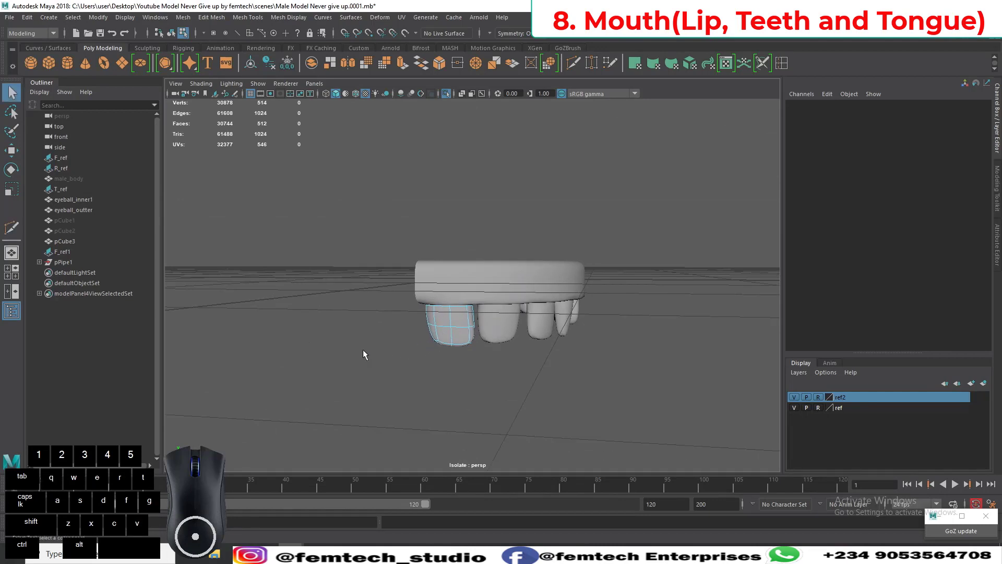
alt+drag(402, 296, 388, 334)
drag(652, 369, 305, 320)
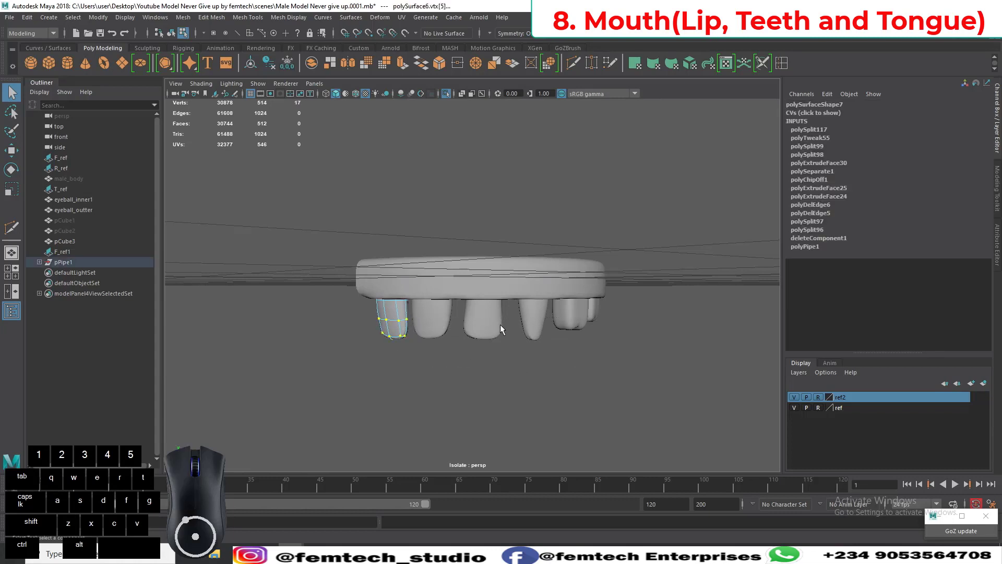
right_drag(500, 253, 531, 238)
drag(664, 366, 525, 375)
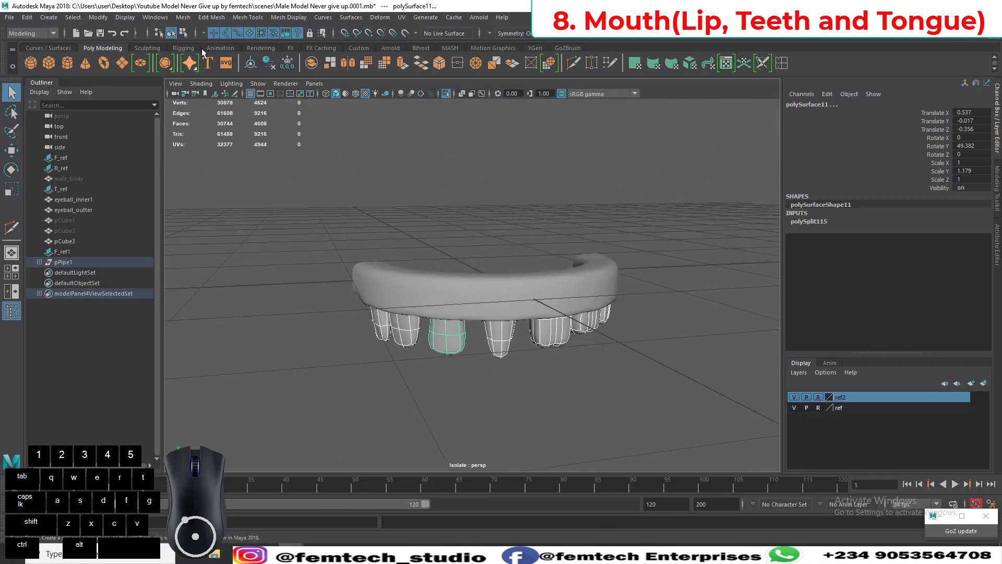
click(269, 62)
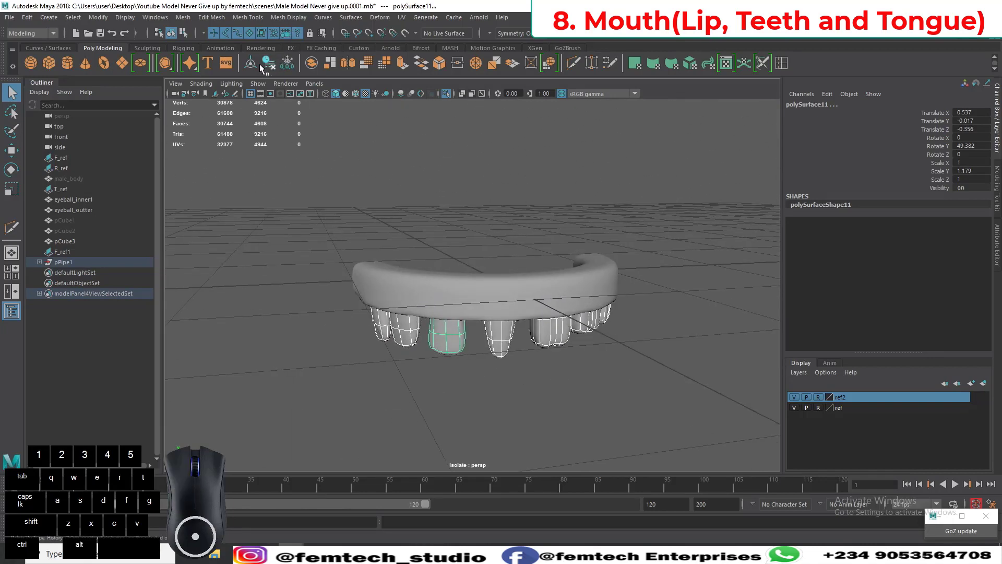
Step: Center the pivots of the eight selected teeth and unparent them from the pPipe1 group
click(255, 63)
key(shift+p)
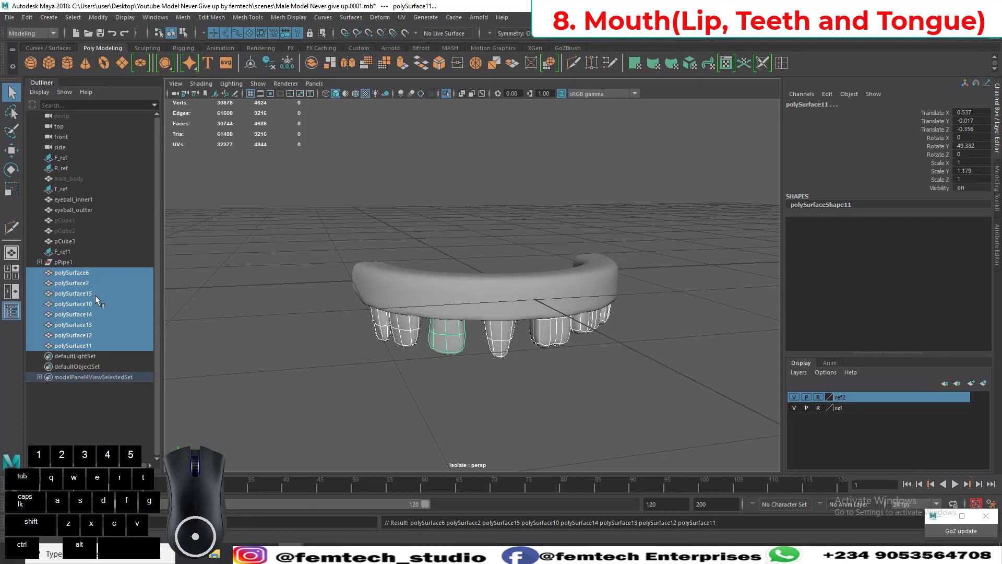
Step: Combine the eight teeth into one mesh and delete the combined mesh's history
alt+drag(339, 368, 348, 345)
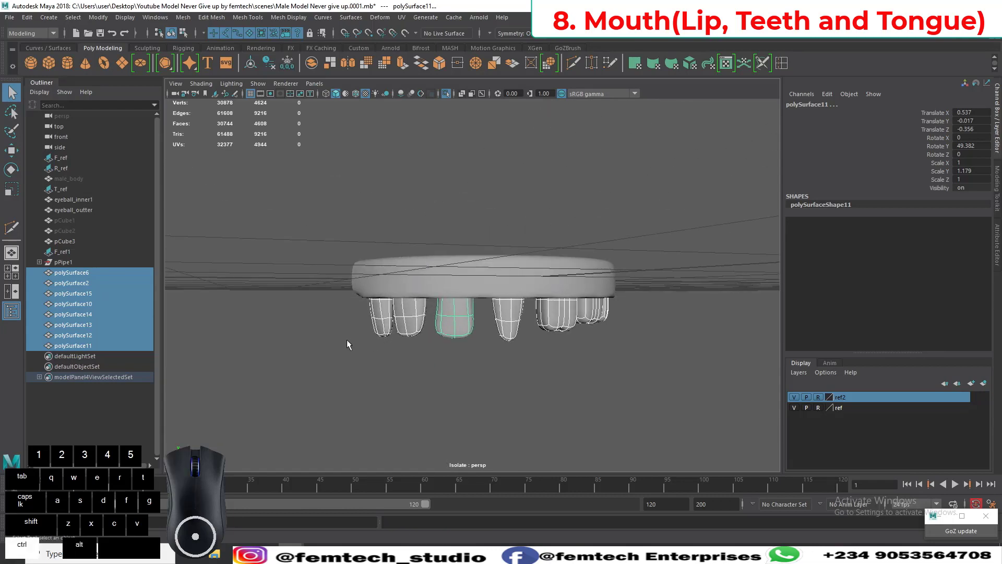
alt+drag(389, 338, 398, 334)
shift+right_click(440, 296)
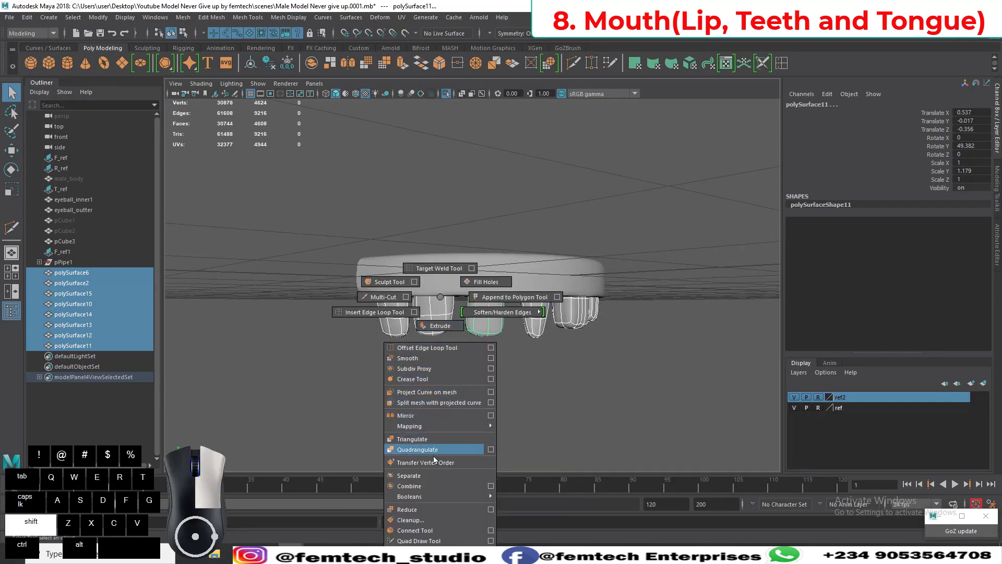
shift+right_drag(428, 480, 428, 487)
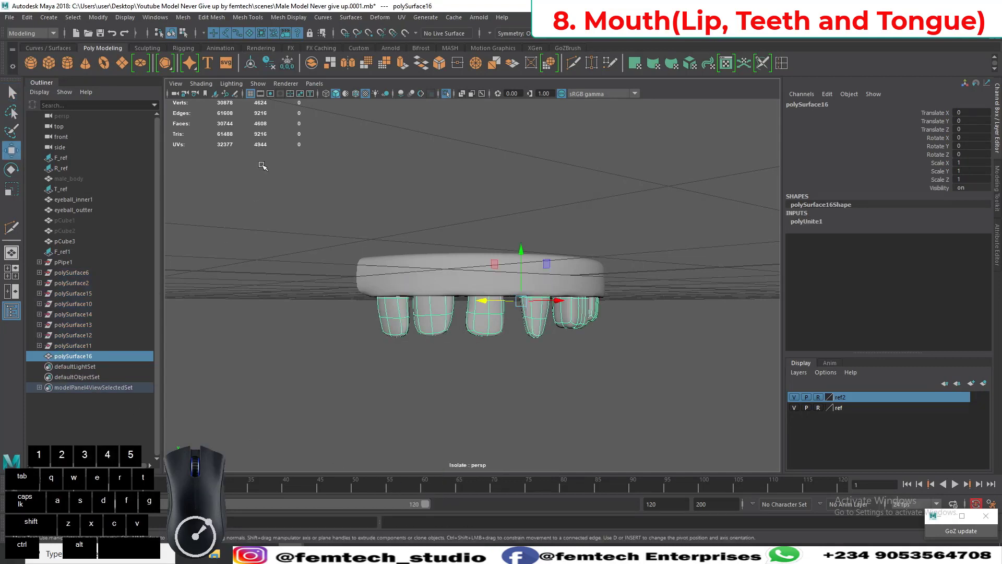
click(268, 63)
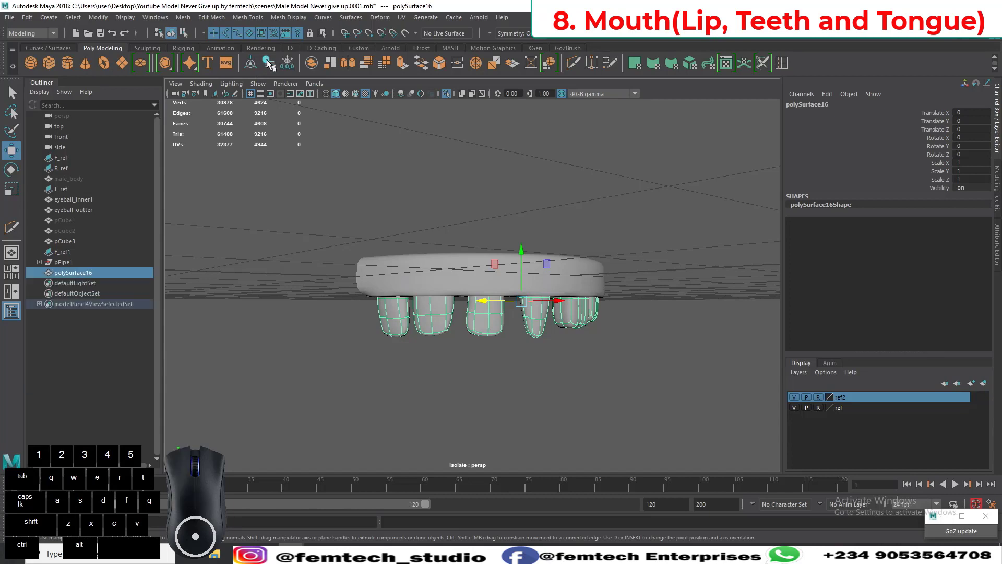
Step: Rename the combined teeth mesh as upper_teeth and mirror it across the world X axis
double_click(73, 273)
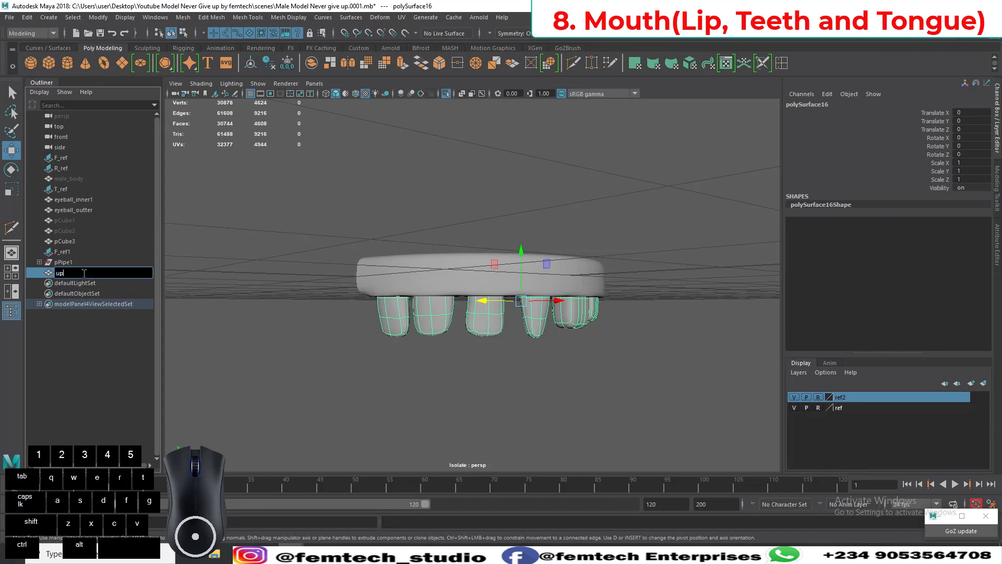
text(upper teeth)
key(Return)
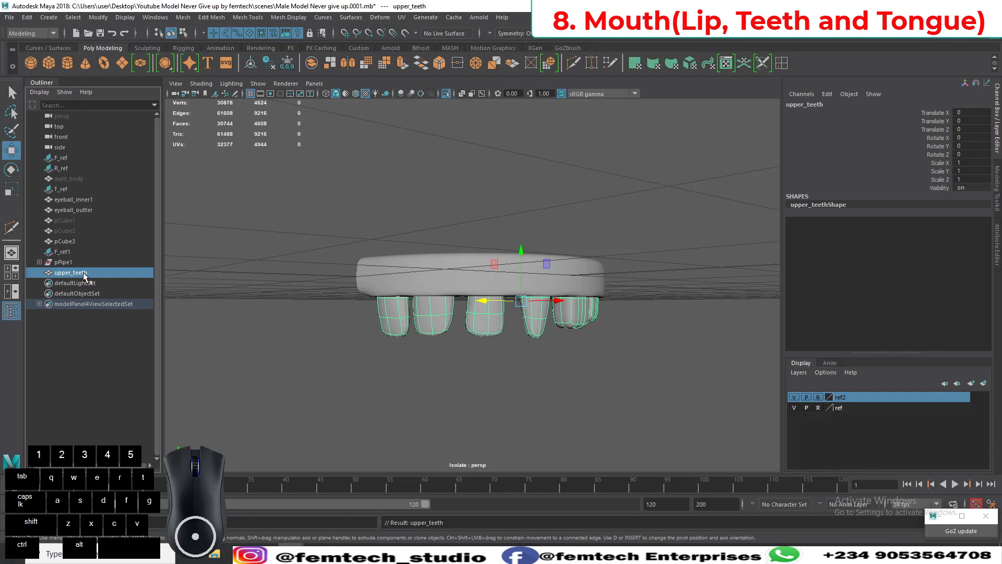
click(347, 63)
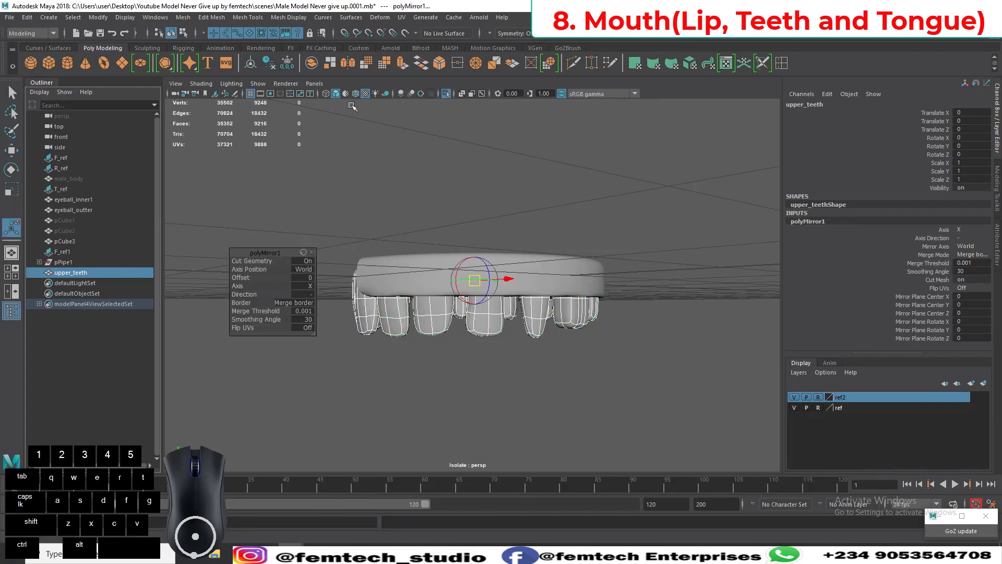
Step: Try to mirror the half gum across the X axis
alt+drag(403, 381, 463, 284)
click(457, 379)
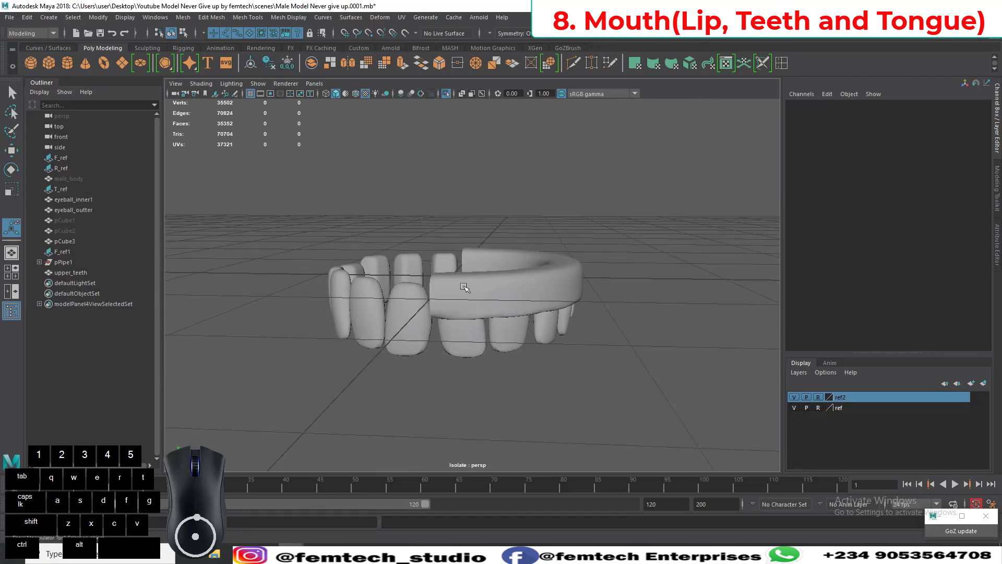
click(465, 284)
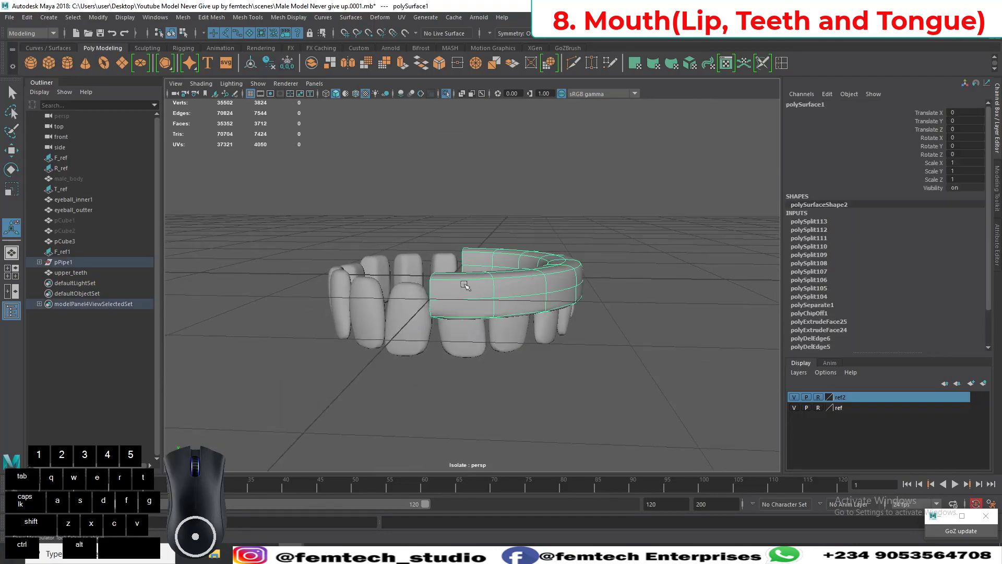
click(349, 64)
alt+drag(420, 379, 415, 458)
click(422, 376)
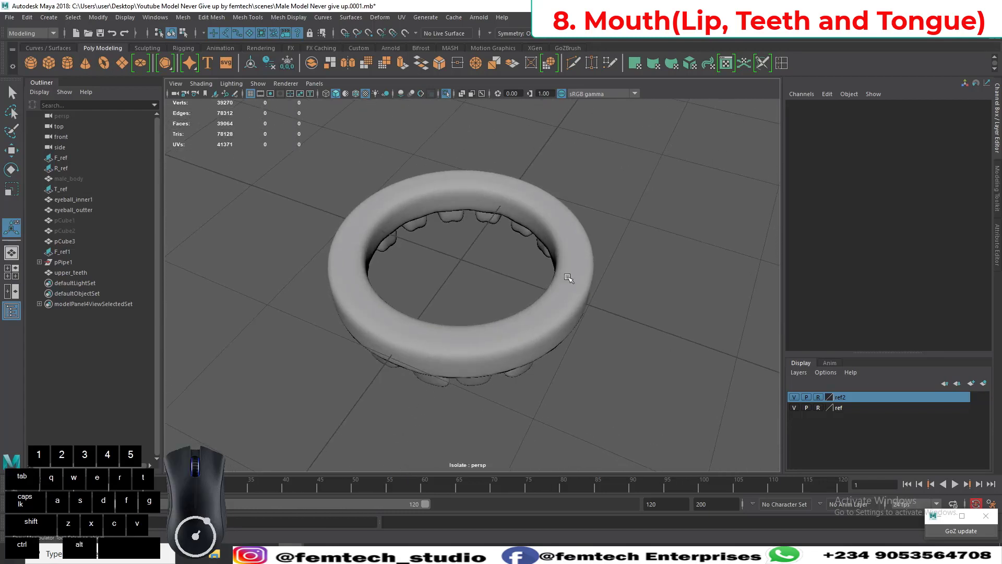
Step: Undo the mirroring of the gum and of the upper teeth
key(ctrl+z)
key(ctrl+z)
key(ctrl+z)
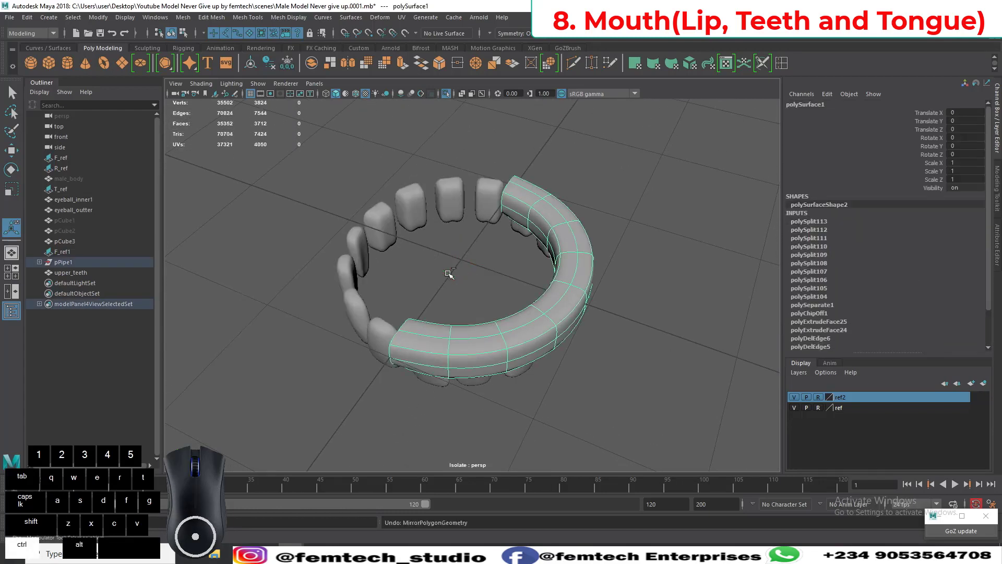
key(ctrl+z)
key(ctrl+z)
key(ctrl+z)
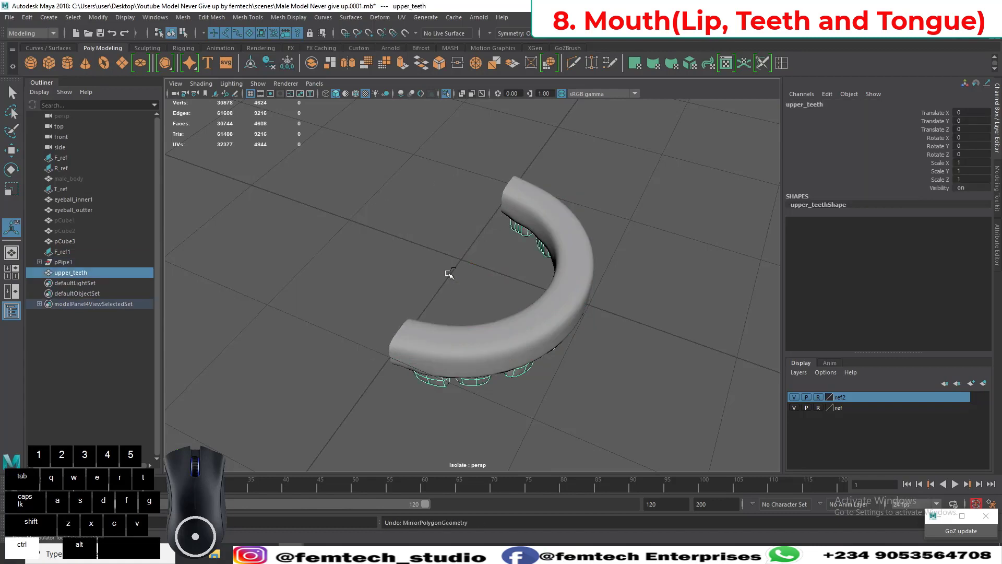
Step: Delete the half gum's construction history and unparent it from the pPipe1 group
alt+drag(365, 325, 452, 317)
alt+drag(465, 323, 405, 329)
click(450, 257)
alt+drag(449, 257, 372, 230)
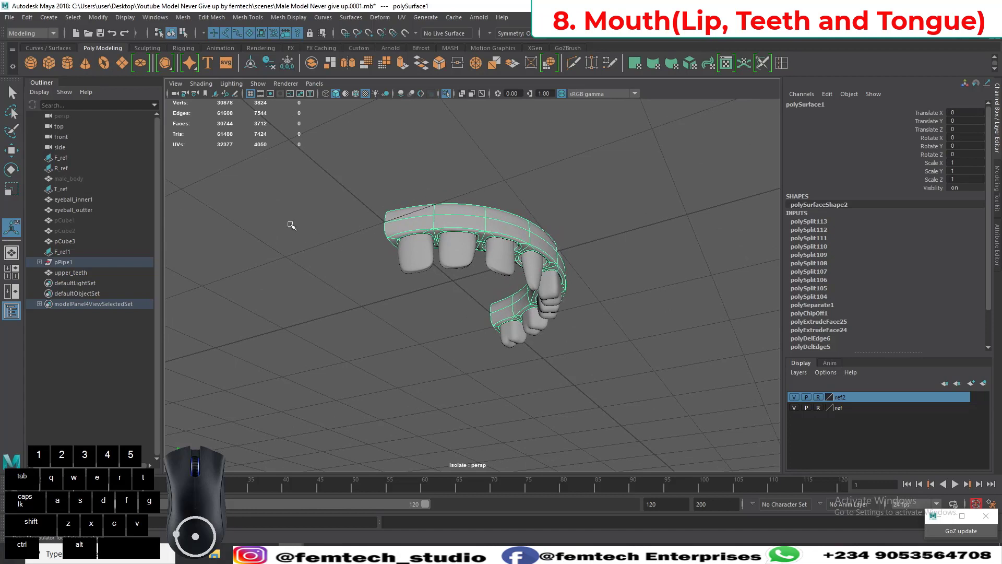
click(268, 63)
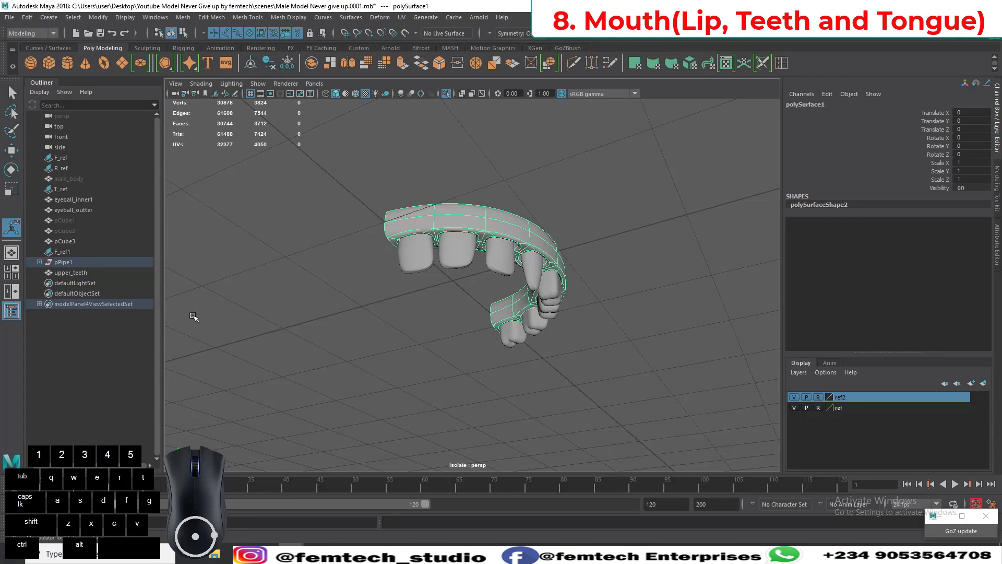
key(shift+2)
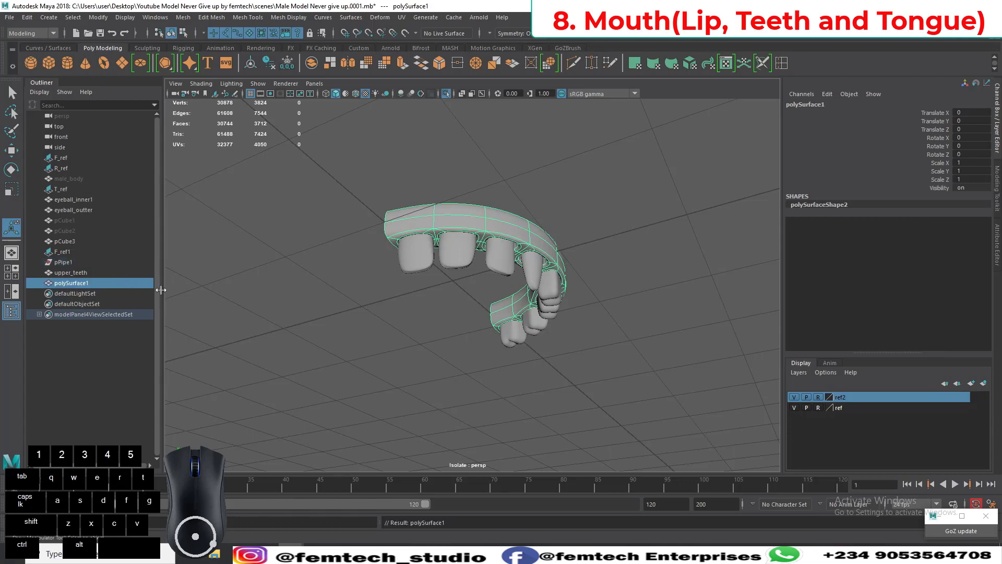
Step: Rename the half gum mesh as upper_gum
double_click(80, 282)
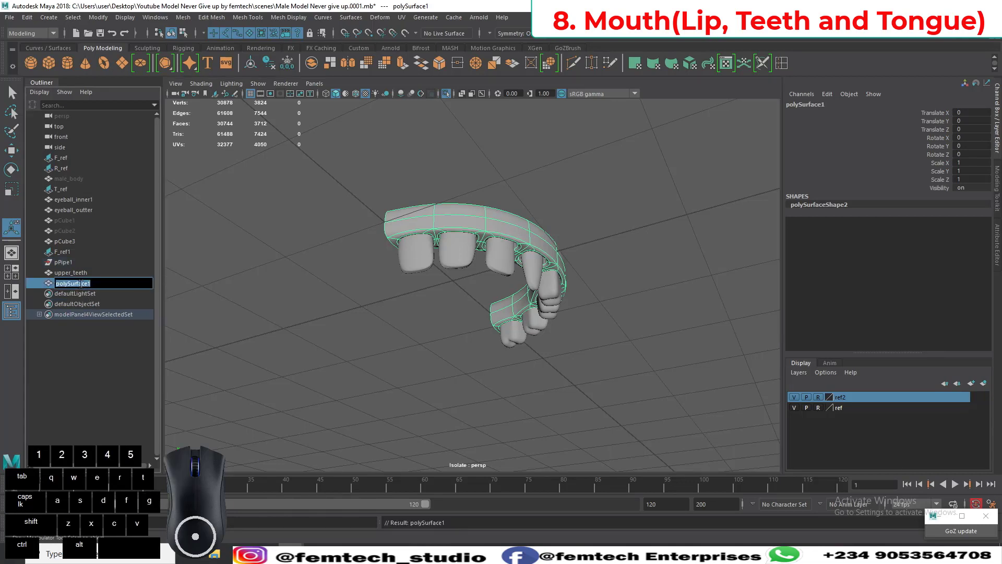
text(upper_gum)
key(Return)
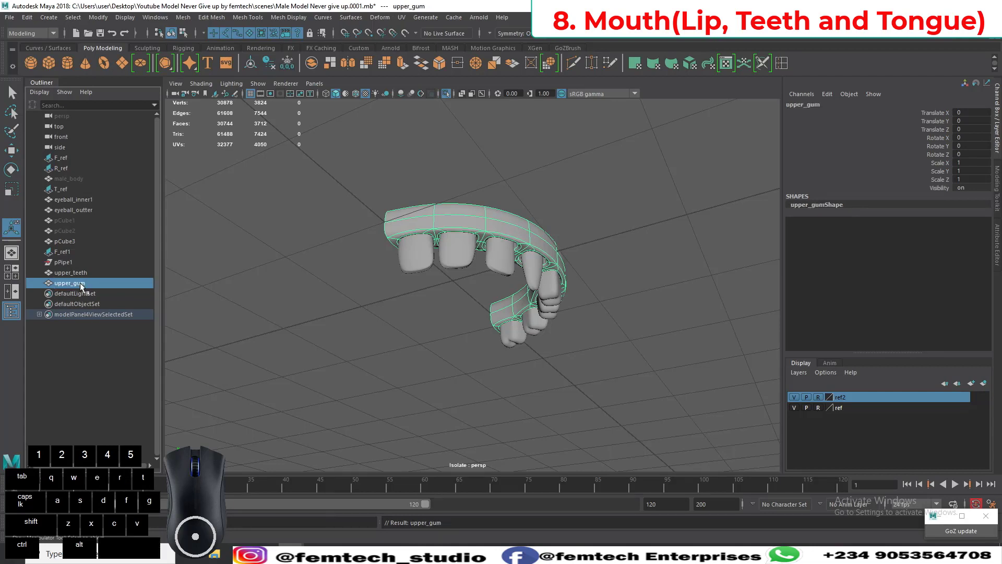
click(300, 320)
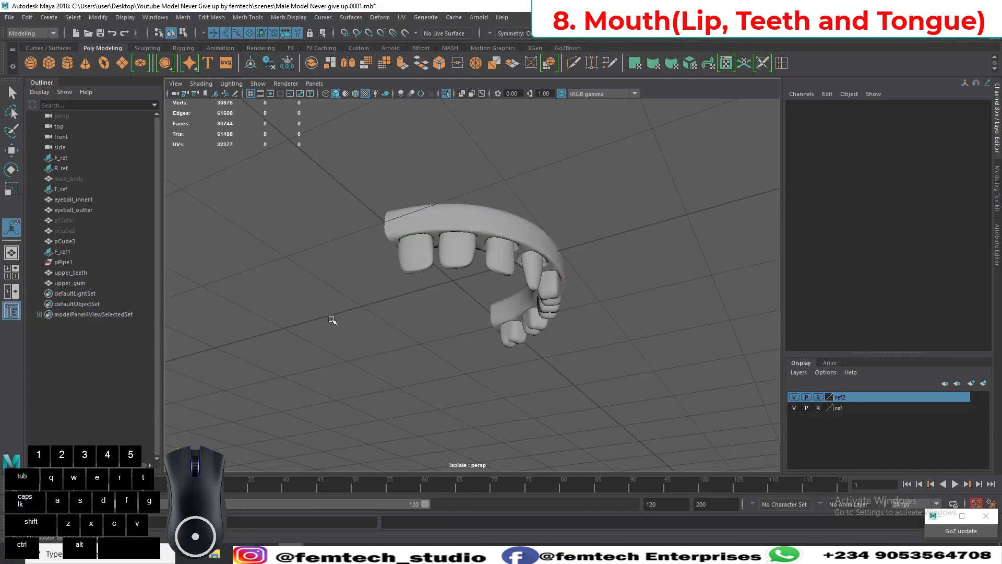
alt+drag(332, 321, 309, 347)
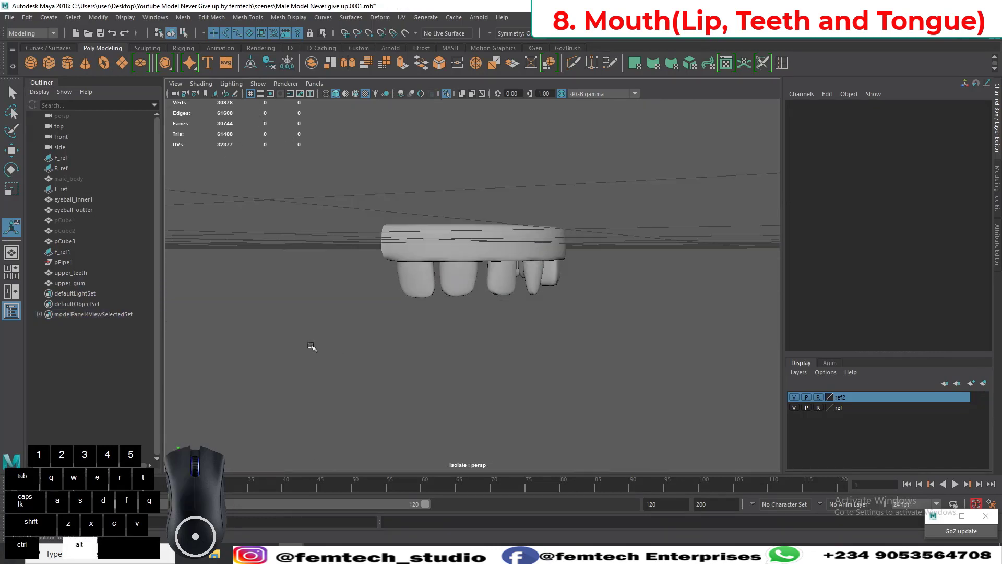
Step: Group upper_teeth and upper_gum under the name mouth and save the scene
click(62, 283)
shift+click(66, 274)
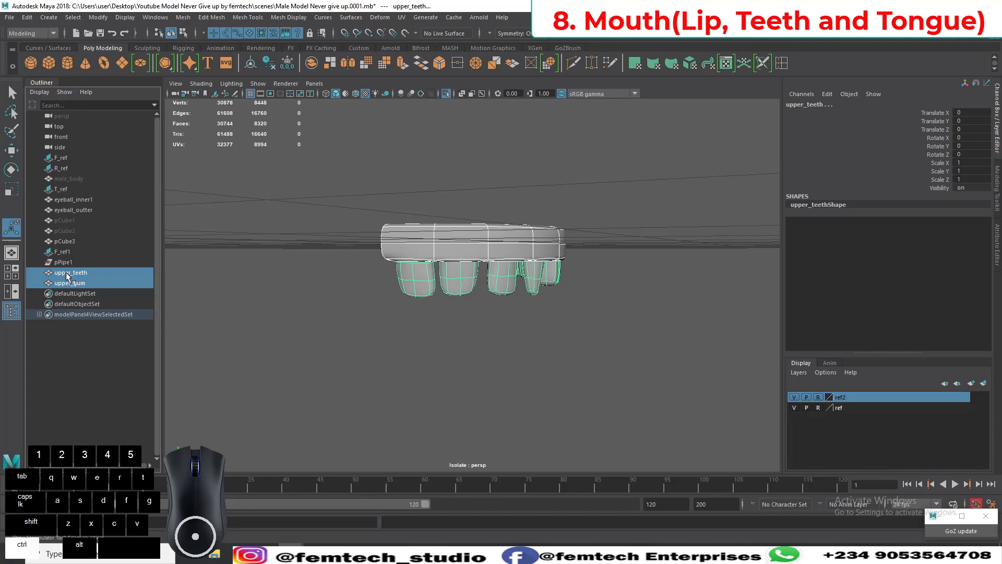
key(ctrl+g)
double_click(67, 273)
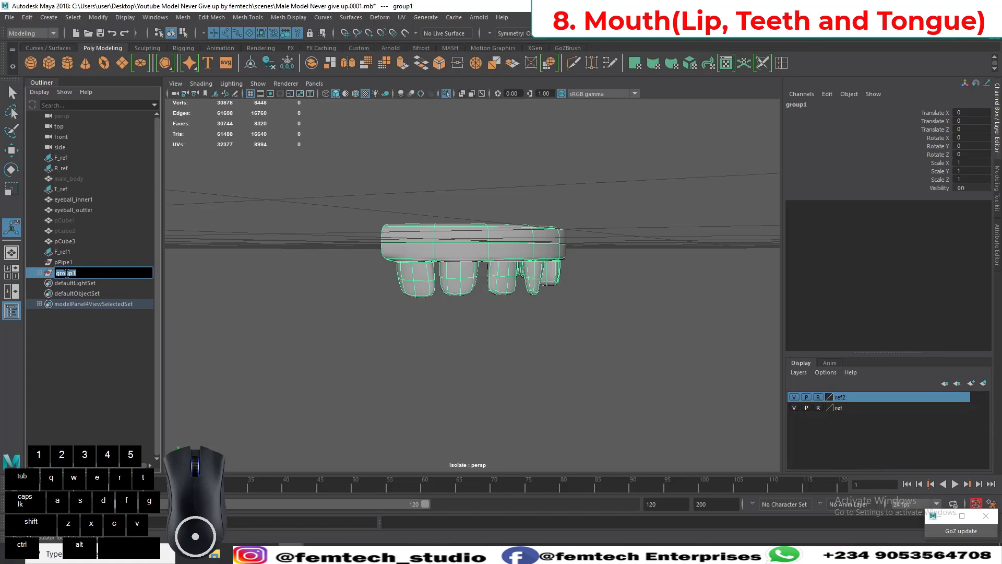
text(mouth)
key(Return)
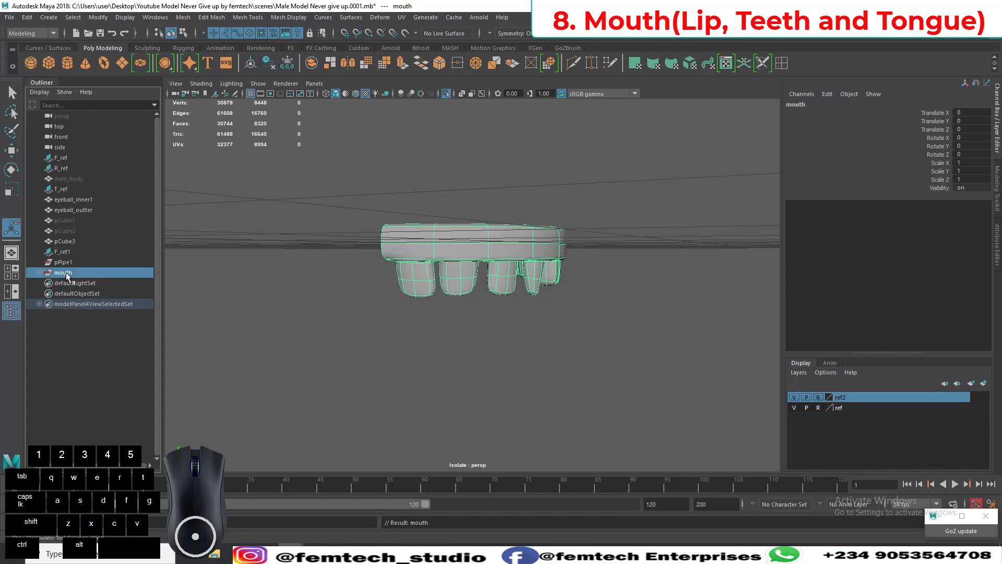
key(ctrl+s)
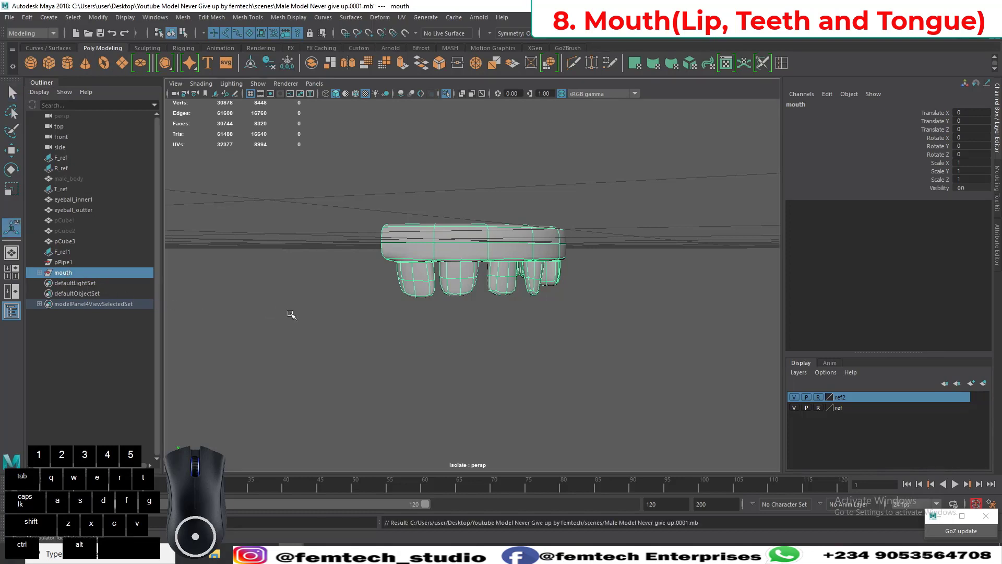
Step: Delete the construction history of the gum and teeth meshes and center their pivots
drag(328, 184, 622, 330)
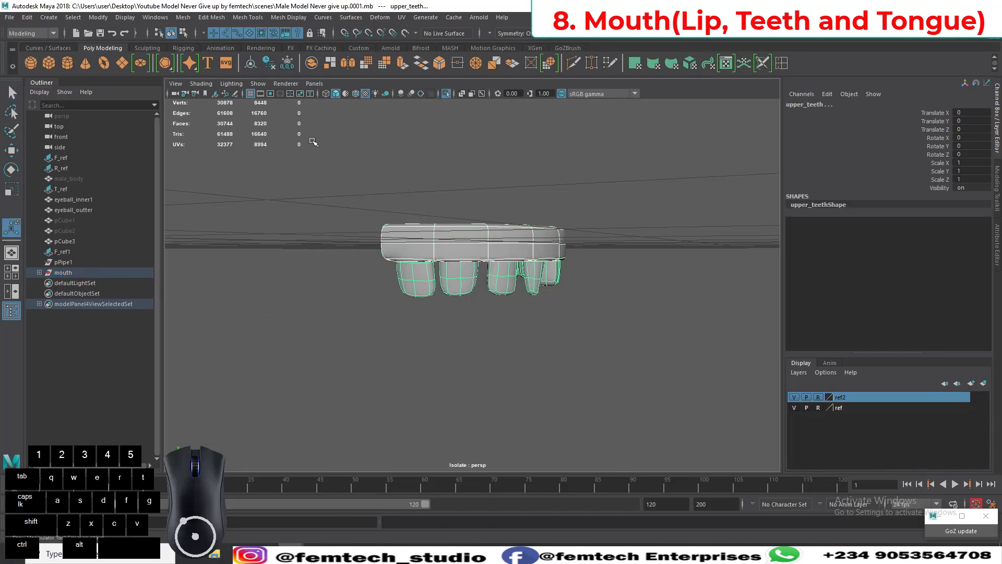
click(269, 61)
click(255, 62)
alt+drag(335, 273, 356, 320)
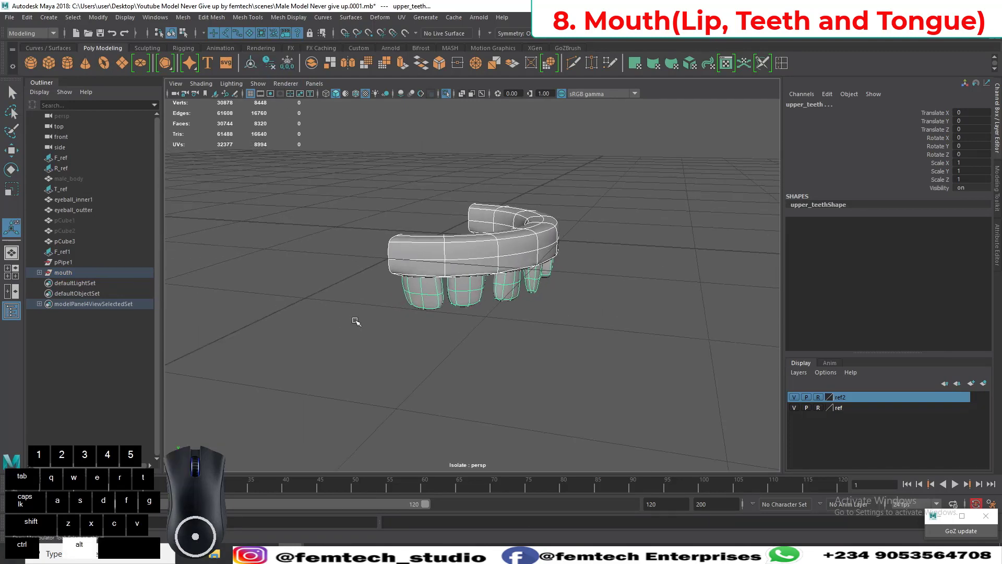
Step: Save the scene and bring the selected gum and teeth out of isolation to show the whole character
key(ctrl+s)
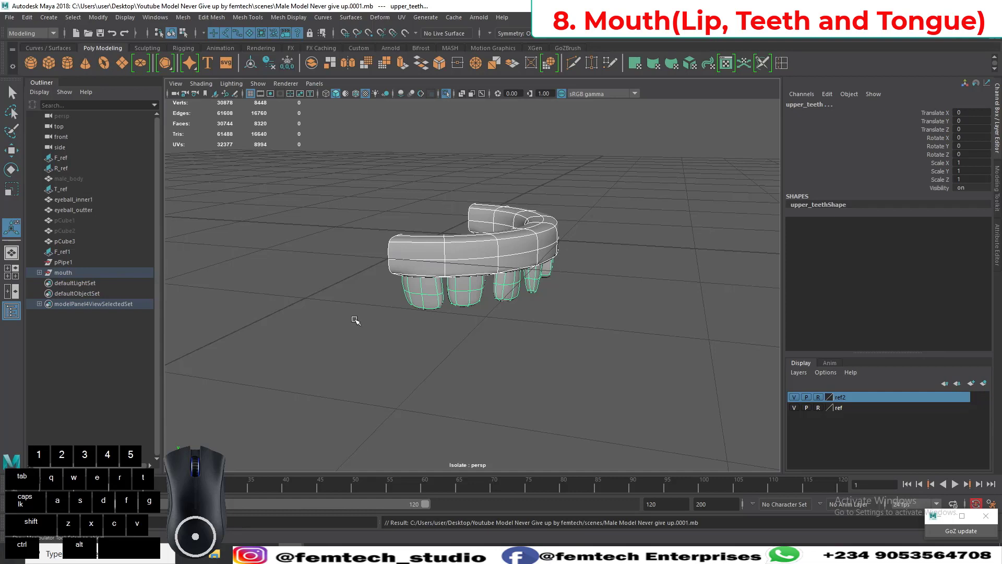
click(461, 333)
alt+drag(453, 335, 492, 348)
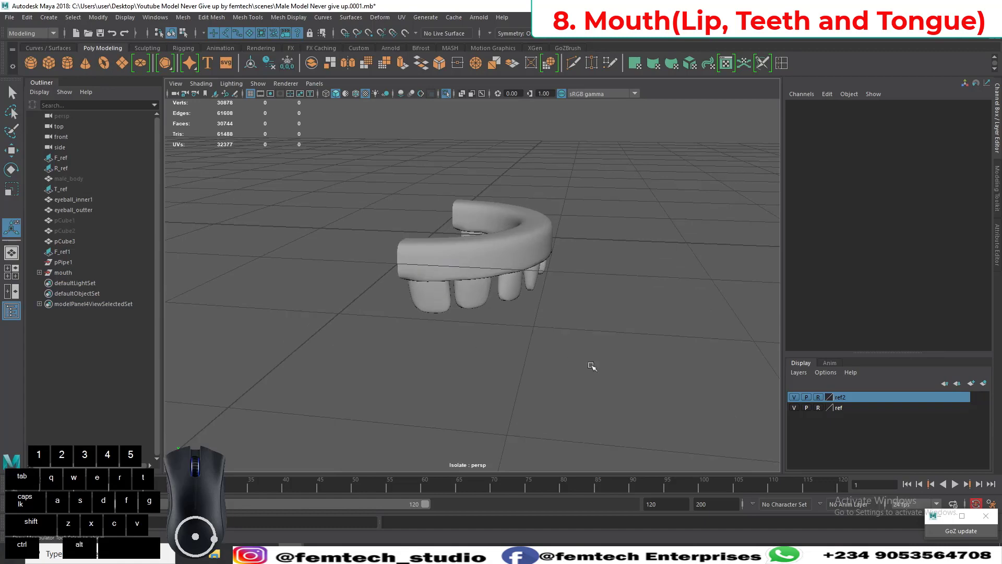
alt+drag(432, 293, 496, 325)
drag(571, 333, 397, 187)
click(448, 95)
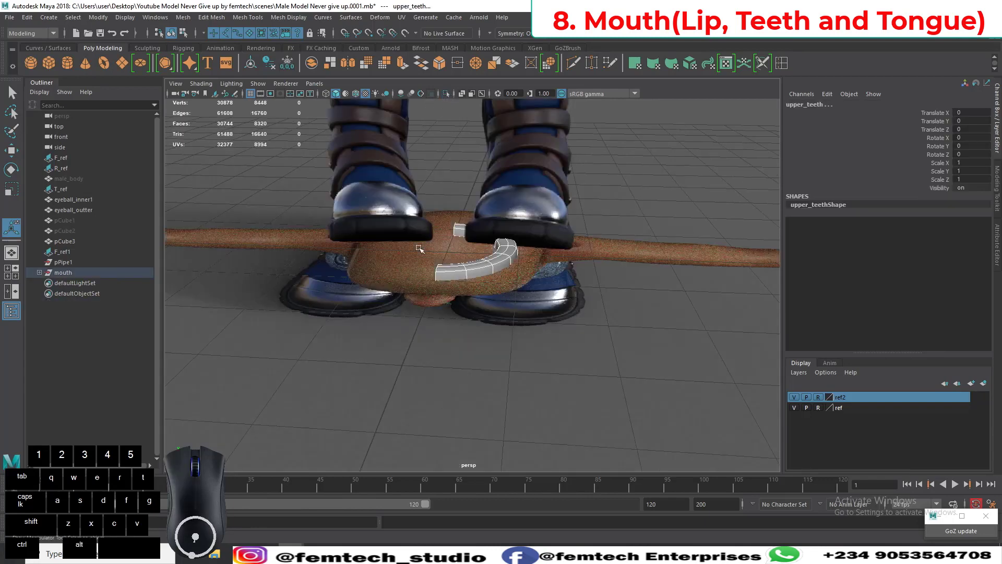
Step: Move the gum and teeth up and forward to the head's mouth area, at about Translate Y 16.525 and Translate Z 0.574
scroll(357, 288, down, 4)
scroll(357, 289, down, 6)
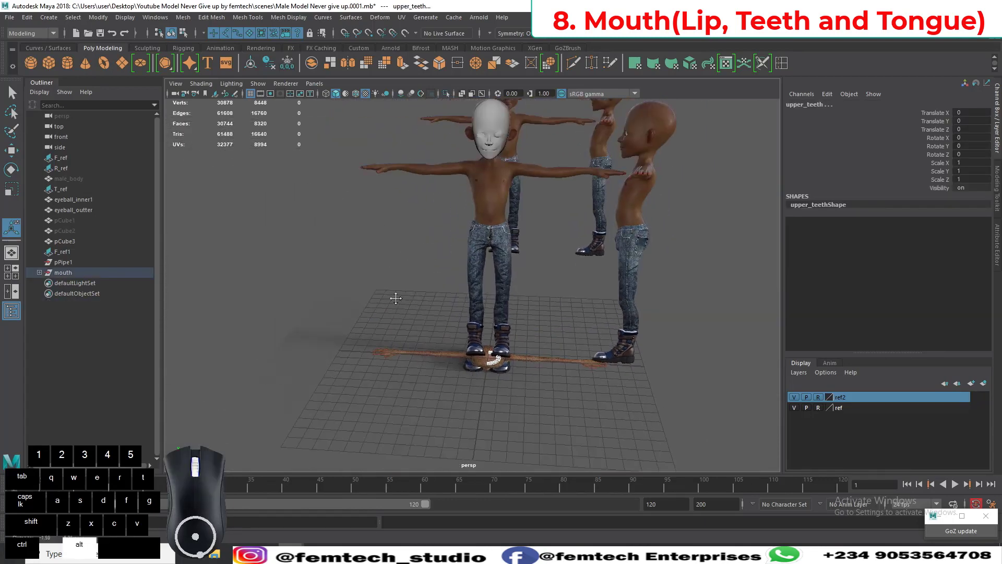
key(w)
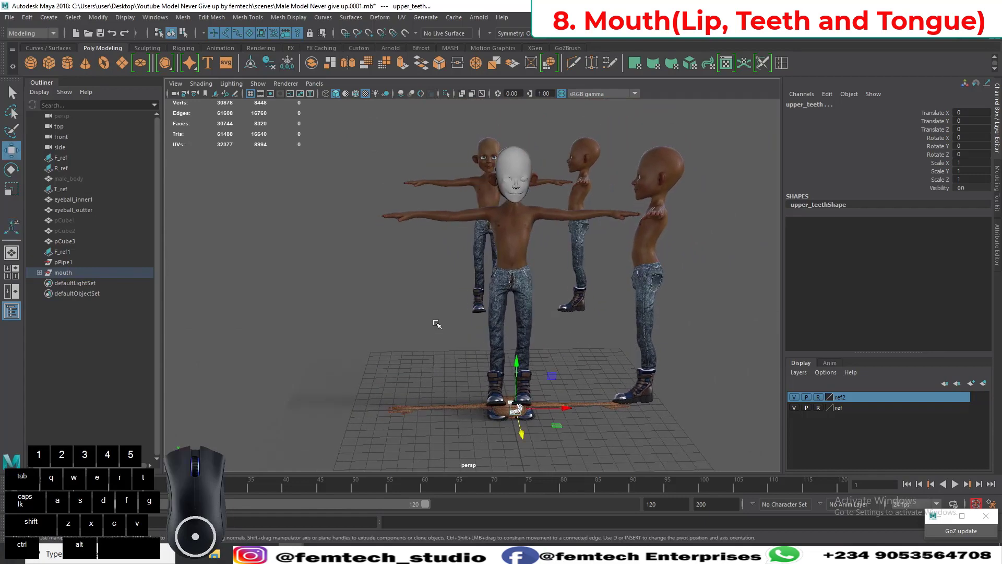
drag(516, 386, 504, 165)
scroll(486, 228, up, 5)
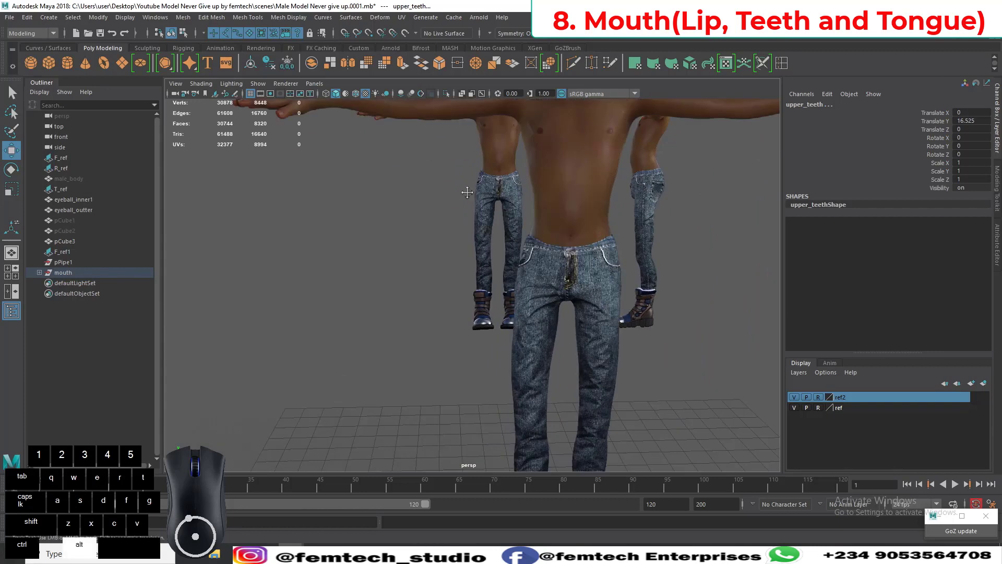
alt+middle_drag(468, 188, 402, 396)
alt+drag(403, 397, 439, 308)
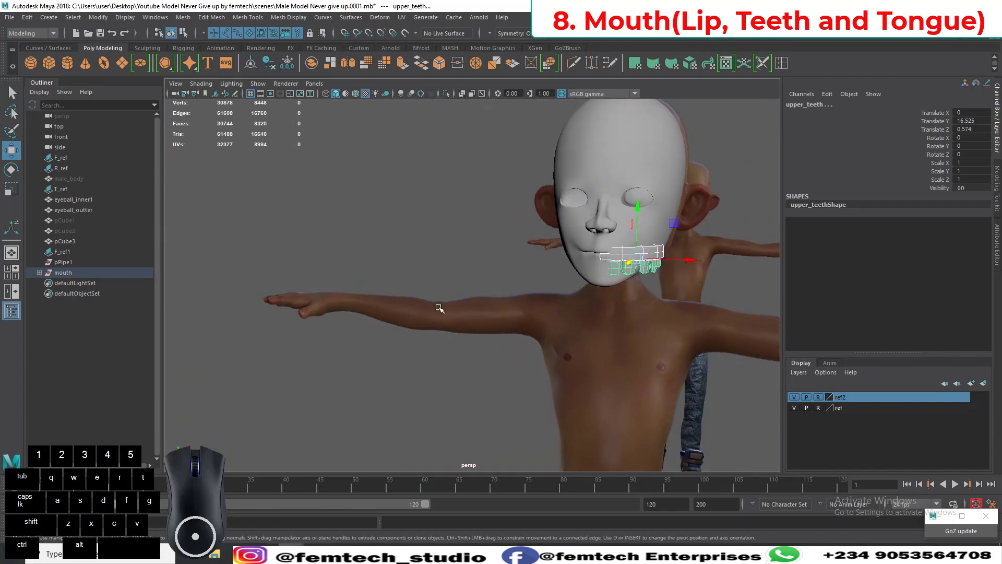
alt+drag(601, 313, 410, 162)
Step: Scale the gum and teeth uniformly to about 0.682 and show the head's mouth area from the side in X-ray
key(r)
key(space)
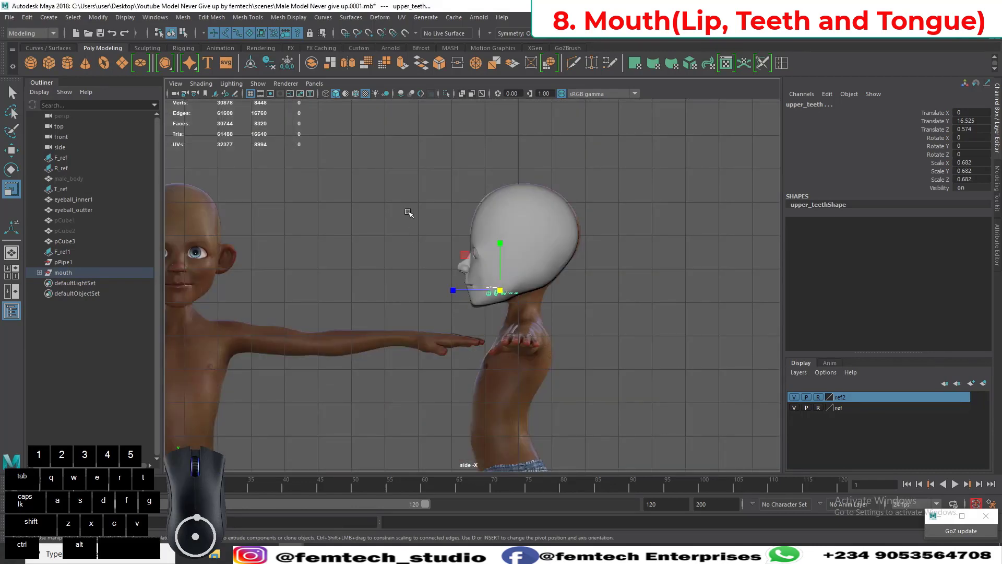
scroll(409, 213, up, 3)
click(464, 94)
scroll(452, 268, up, 3)
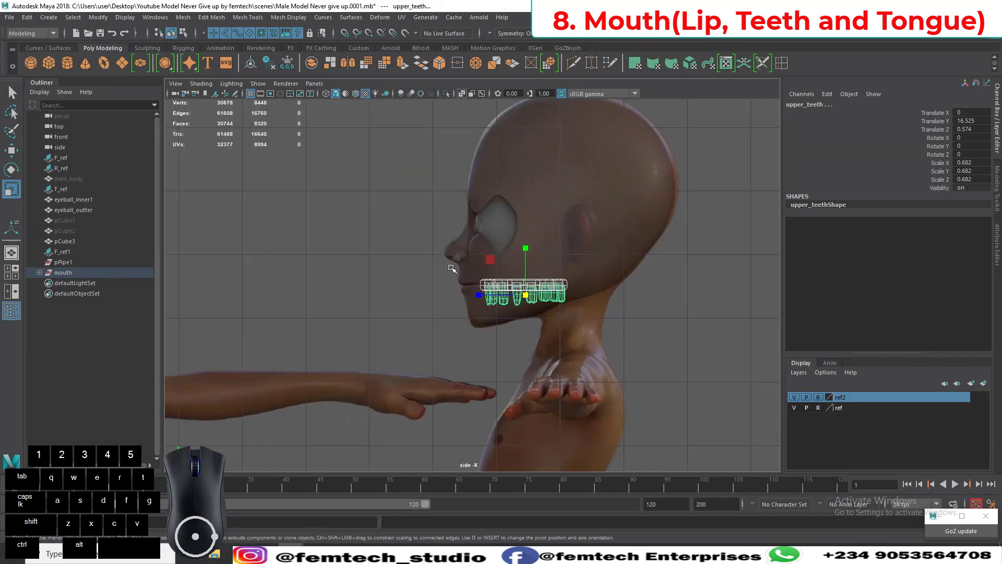
scroll(452, 268, up, 5)
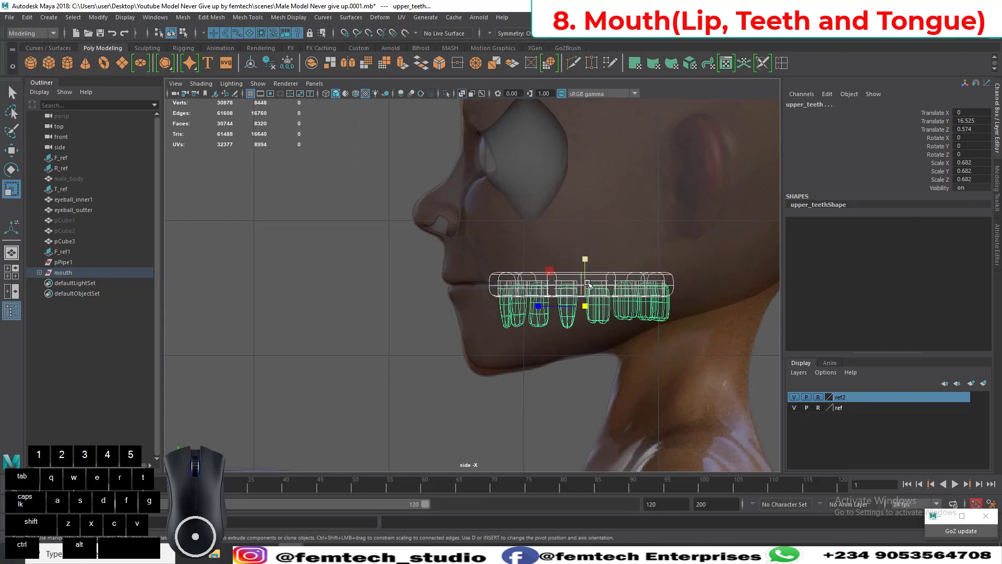
Step: Try shifting the gum and teeth to about Translate Y 16.544 and Translate Z 0.752, scaling them to about 0.416
key(w)
drag(588, 284, 588, 280)
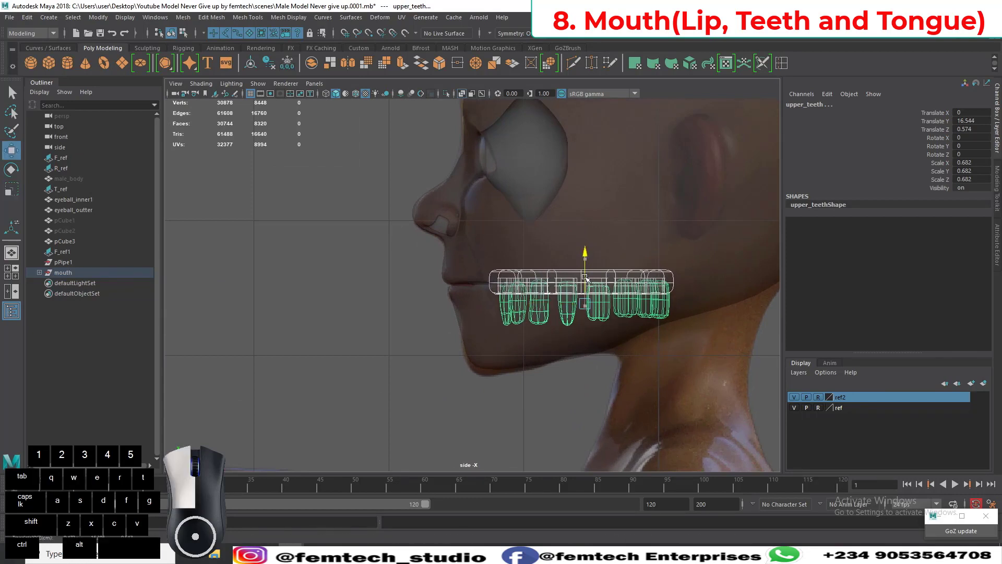
drag(552, 308, 523, 302)
key(r)
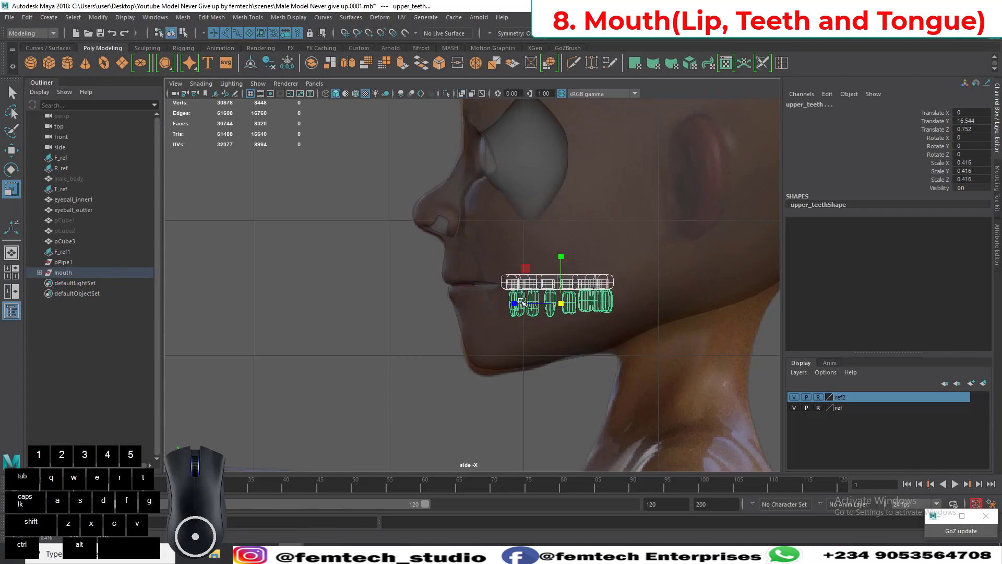
Step: Undo the recent side-view moves and both scalings of the gum and teeth
key(ctrl+z)
key(ctrl+z)
key(ctrl+z)
key(ctrl+z)
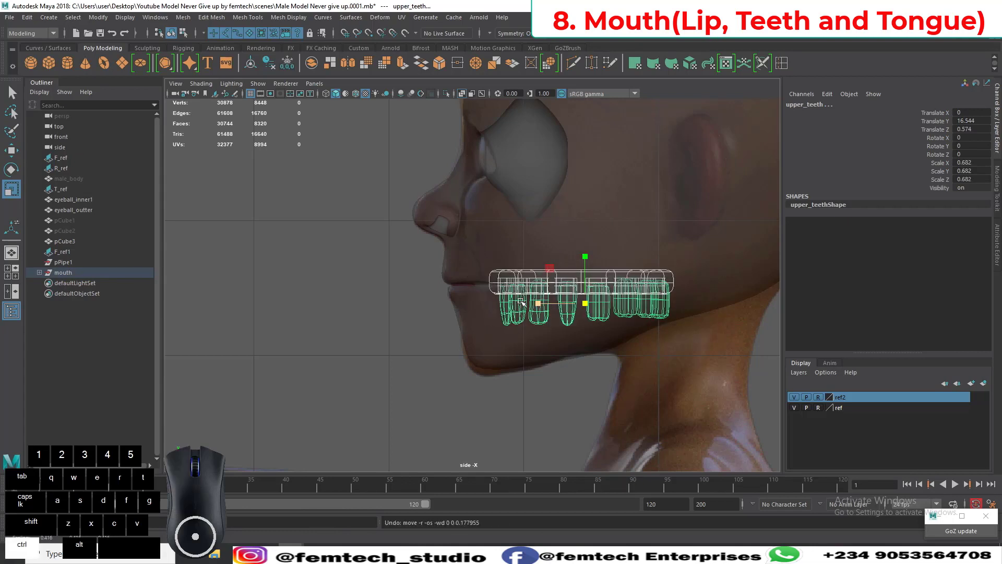
Step: Combine upper_gum and upper_teeth from the mouth group into one mesh and delete its construction history
click(38, 272)
click(85, 337)
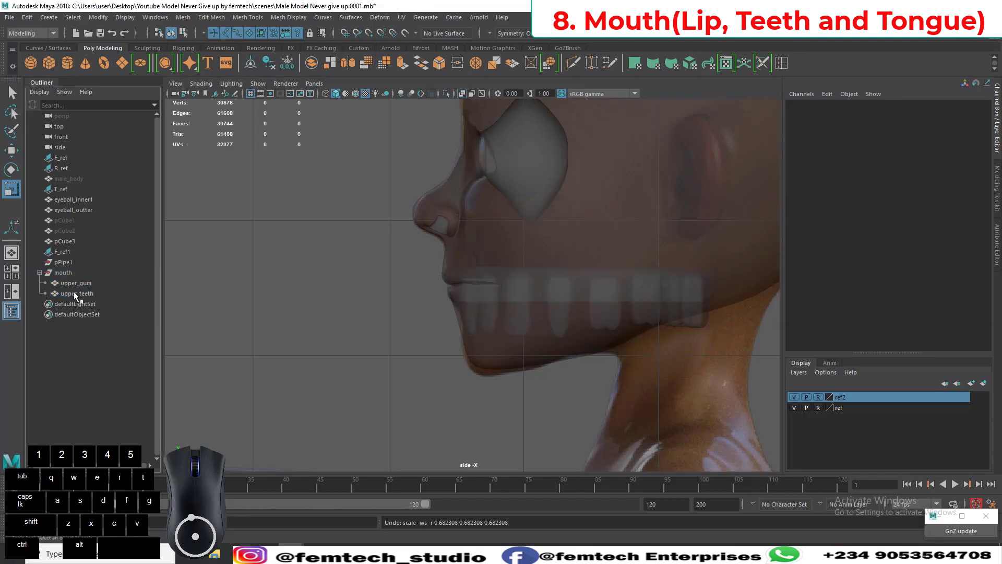
click(74, 283)
shift+click(76, 293)
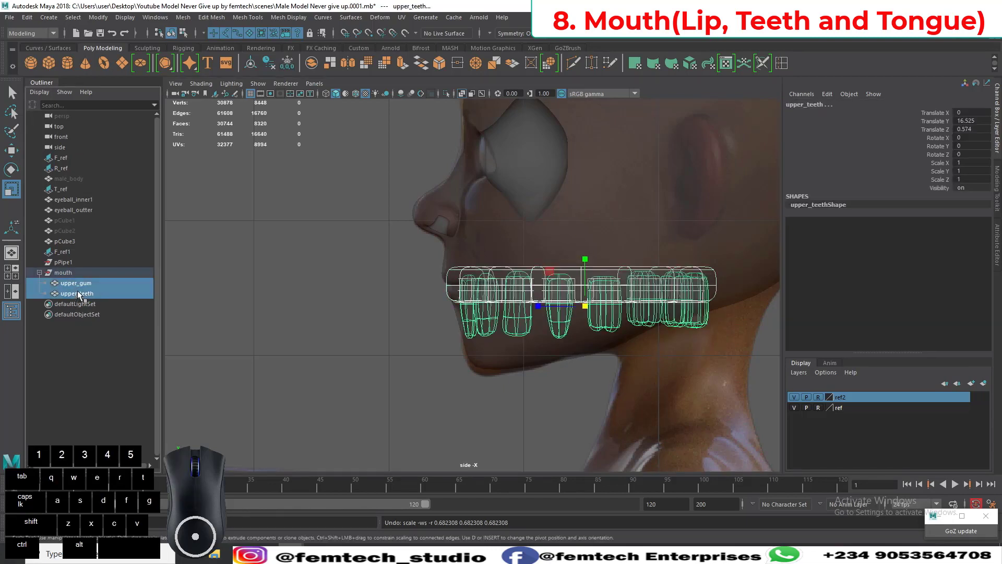
shift+click(77, 286)
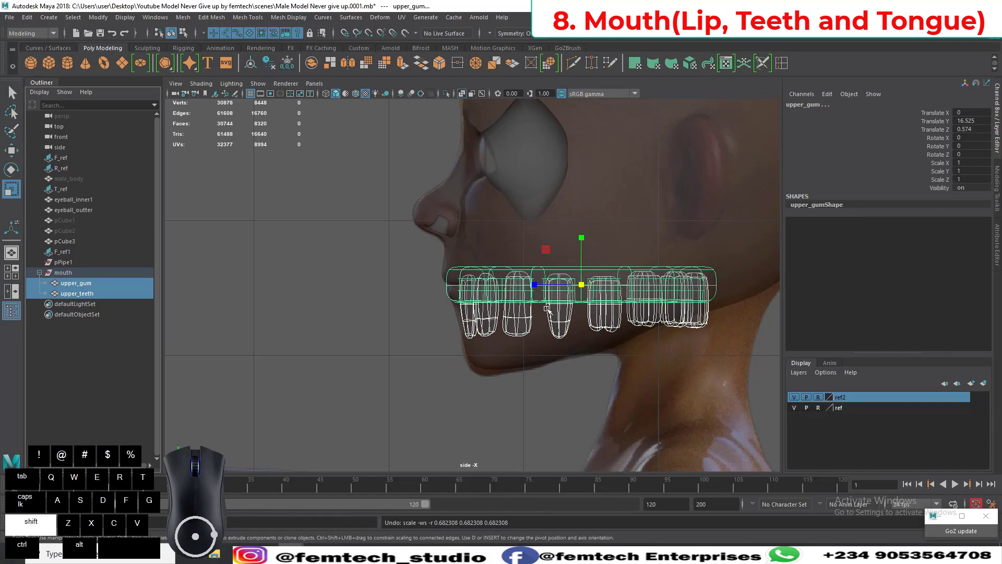
ctrl+click(92, 290)
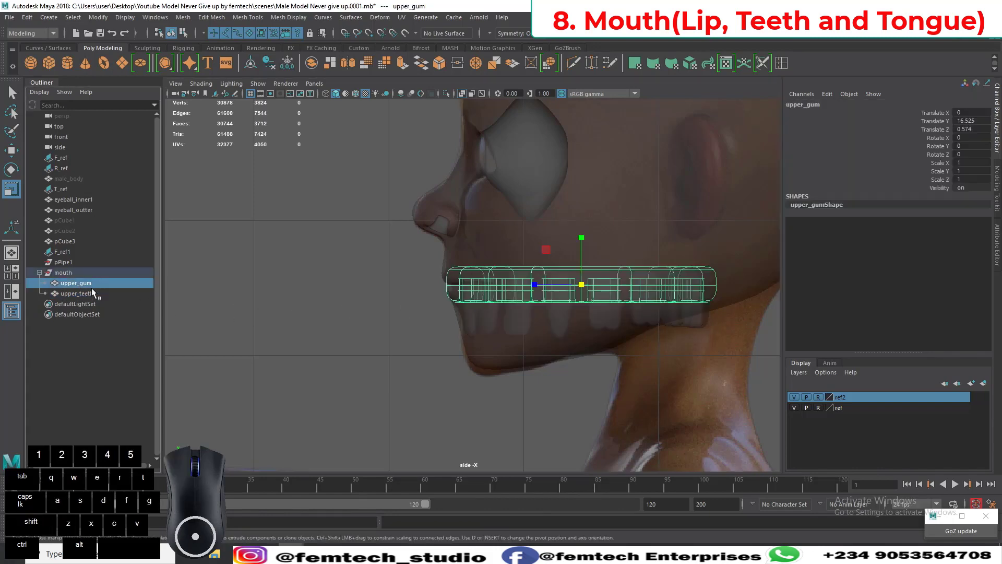
shift+click(92, 294)
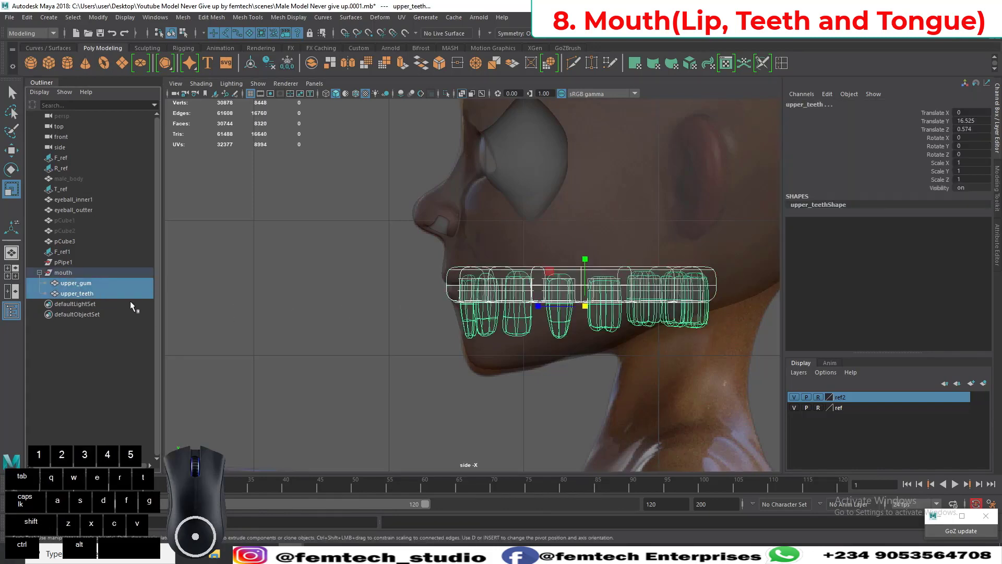
shift+right_click(505, 291)
click(480, 479)
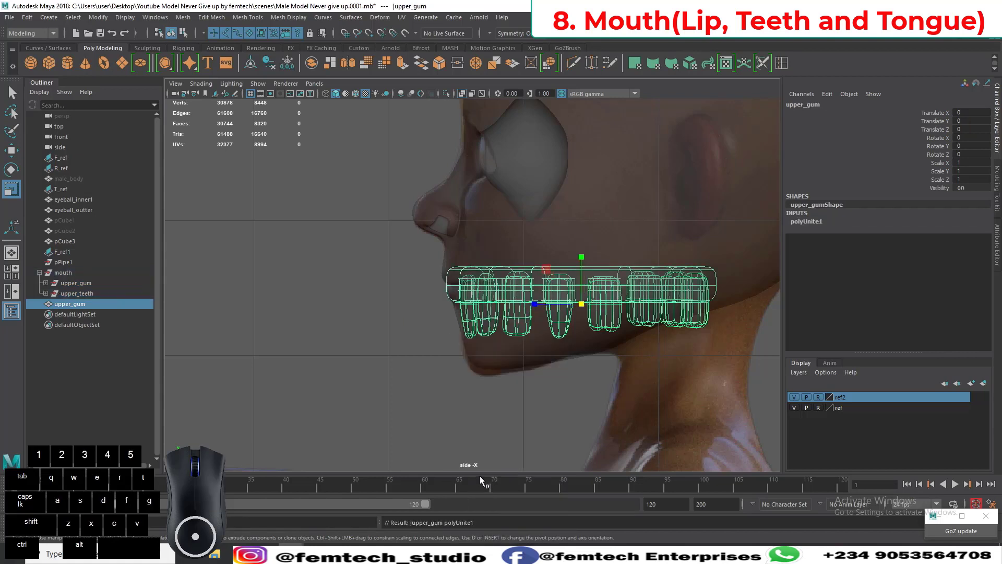
click(269, 61)
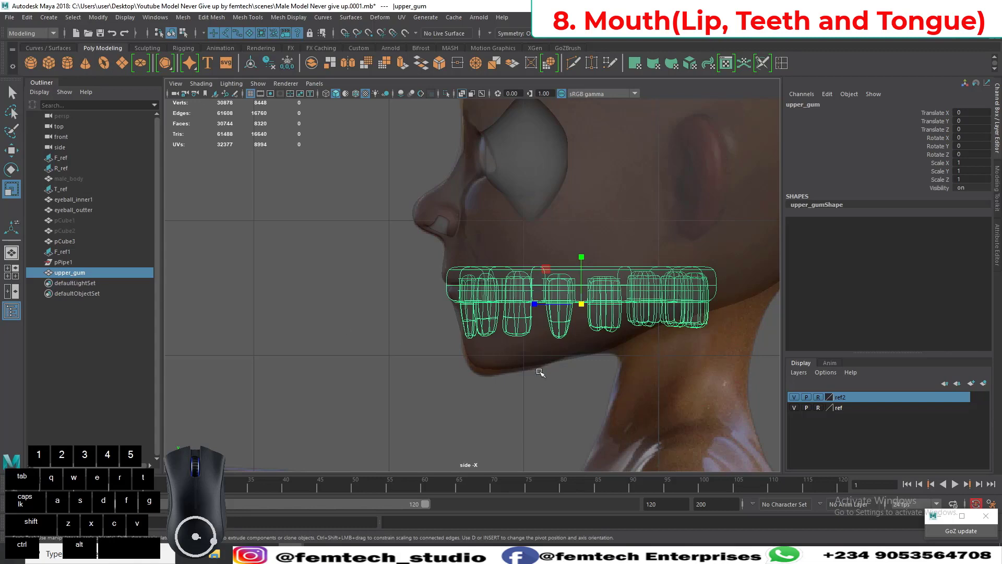
Step: Scale the combined gum and teeth uniformly to about 0.496 and move them forward to about Translate Z 0.395
drag(583, 306, 507, 320)
key(w)
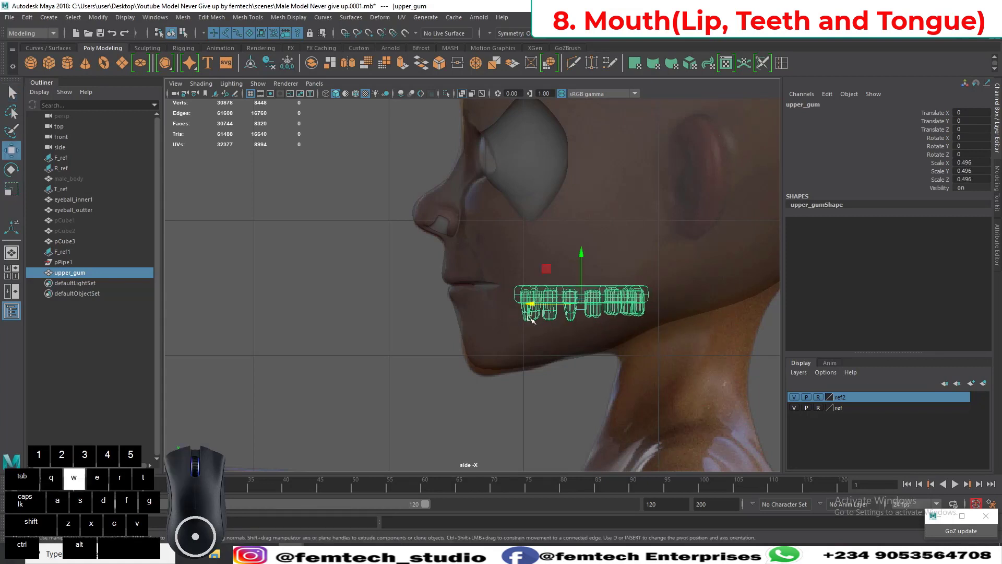
drag(555, 307, 499, 307)
Step: Using front and side views with X-ray, move the gum and teeth to about Translate X -0.314 and Translate Y 0.159
click(16, 290)
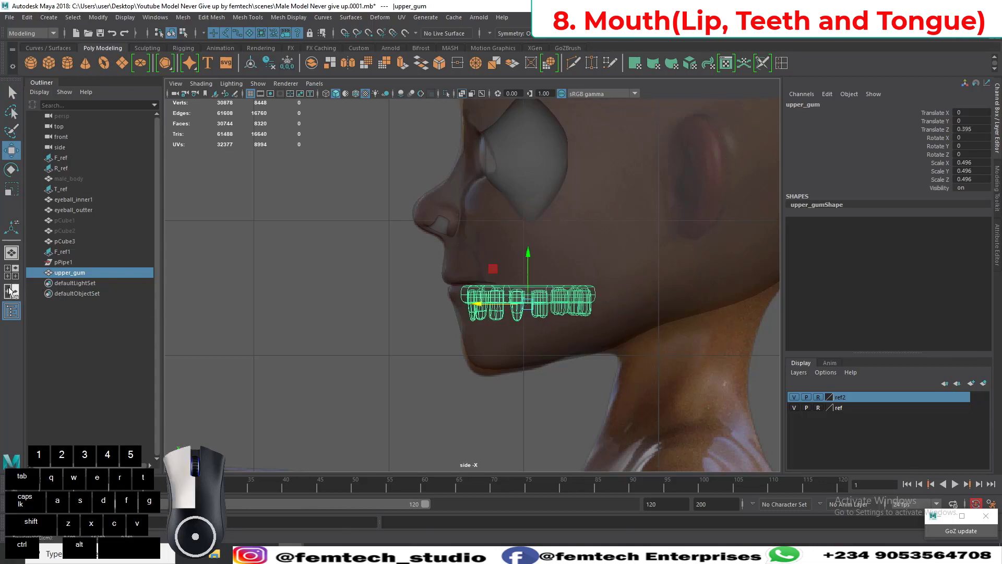
drag(410, 352, 363, 351)
key(space)
drag(570, 341, 608, 339)
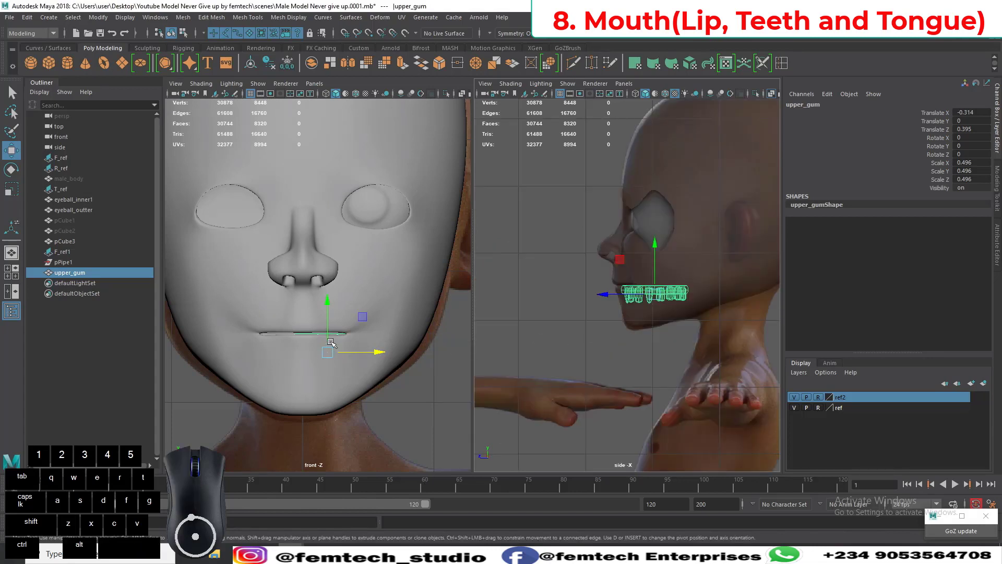
drag(328, 335, 330, 302)
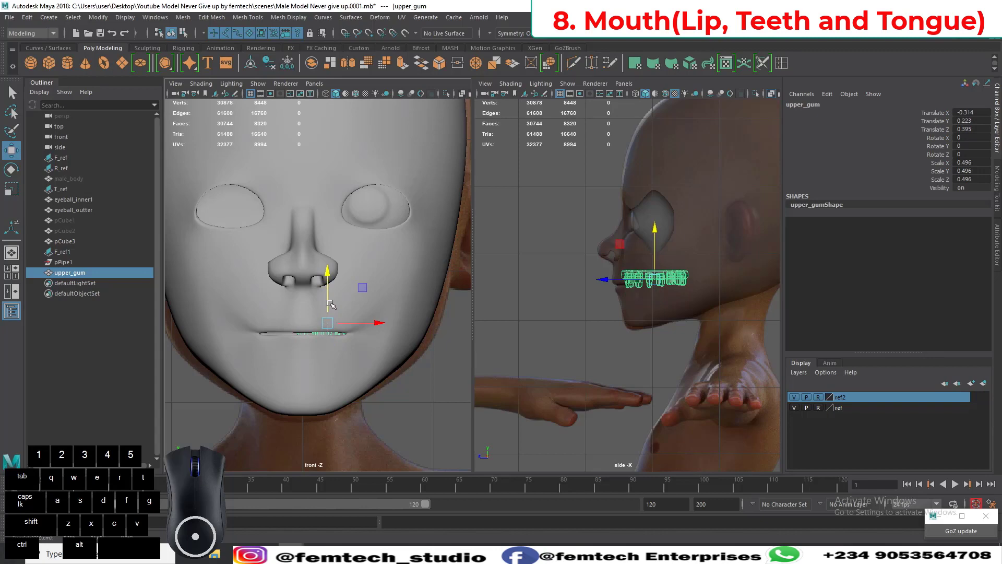
click(462, 94)
scroll(386, 349, up, 4)
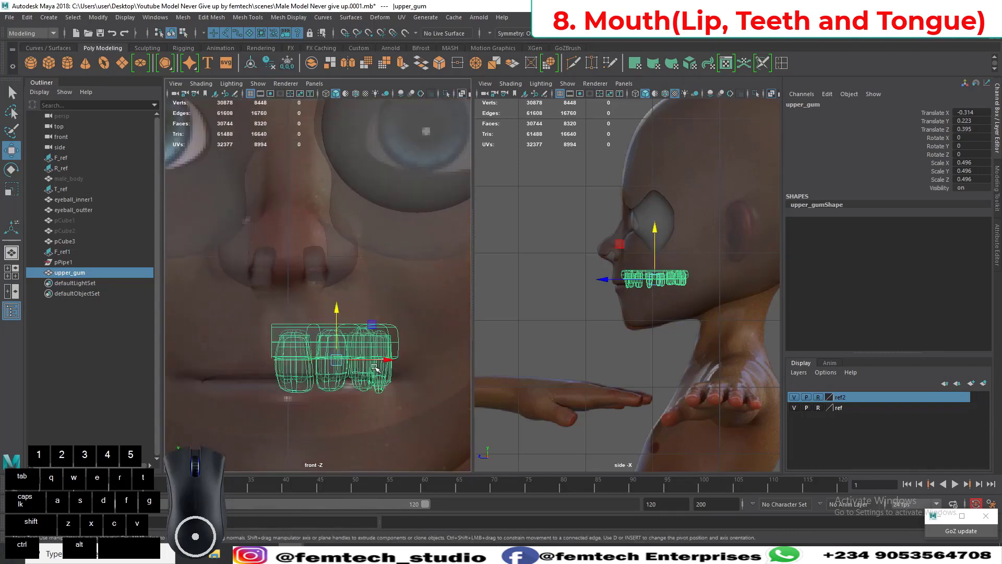
drag(337, 335, 339, 341)
scroll(621, 327, up, 4)
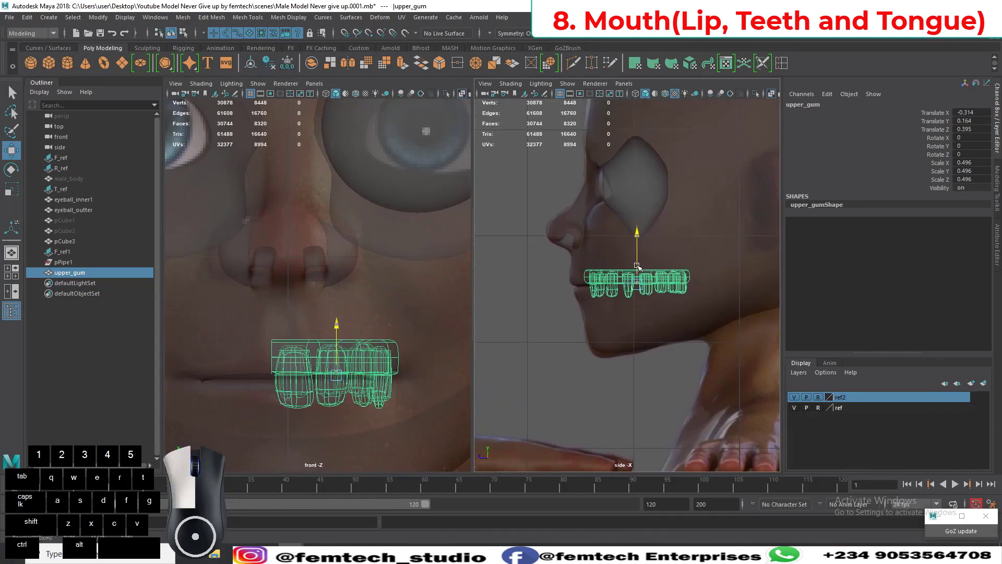
drag(637, 264, 629, 287)
Step: Scale the gum and teeth uniformly to about 0.432 and shift them forward to about Translate Z 0.424
key(r)
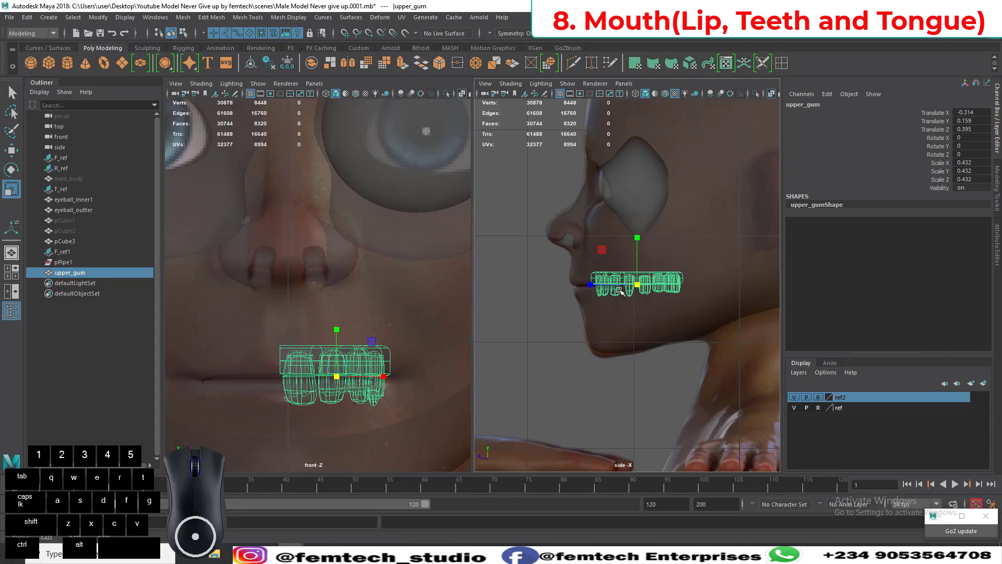
key(w)
drag(620, 291, 620, 289)
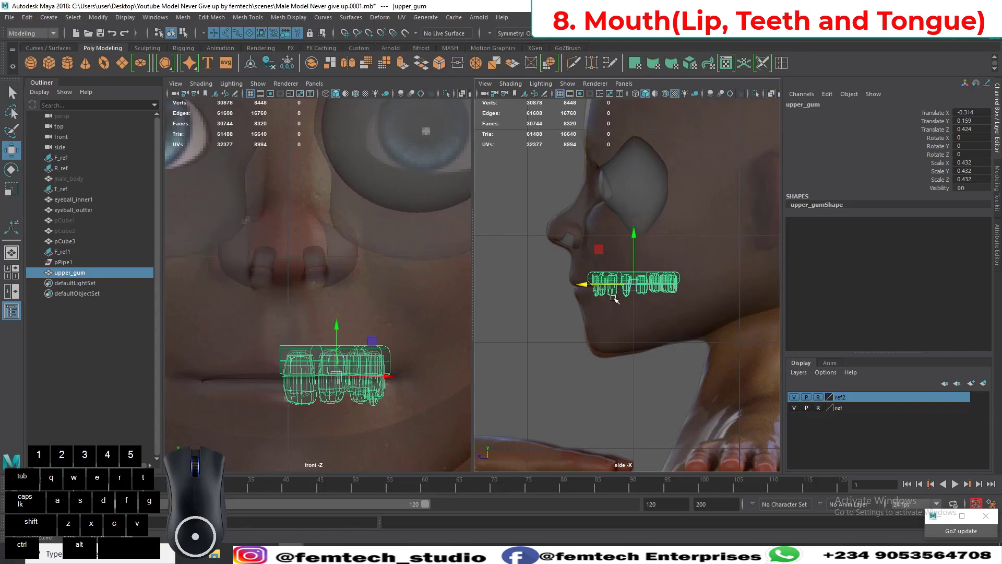
Step: Show the head mesh in the perspective view with X-ray off and switch it to edge selection
click(419, 325)
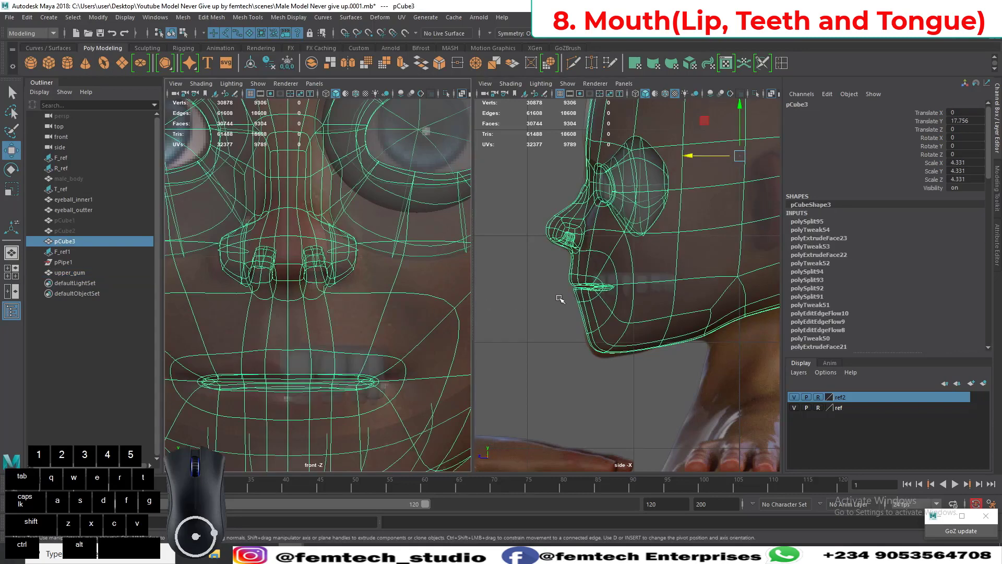
click(11, 254)
alt+right_drag(423, 409, 416, 317)
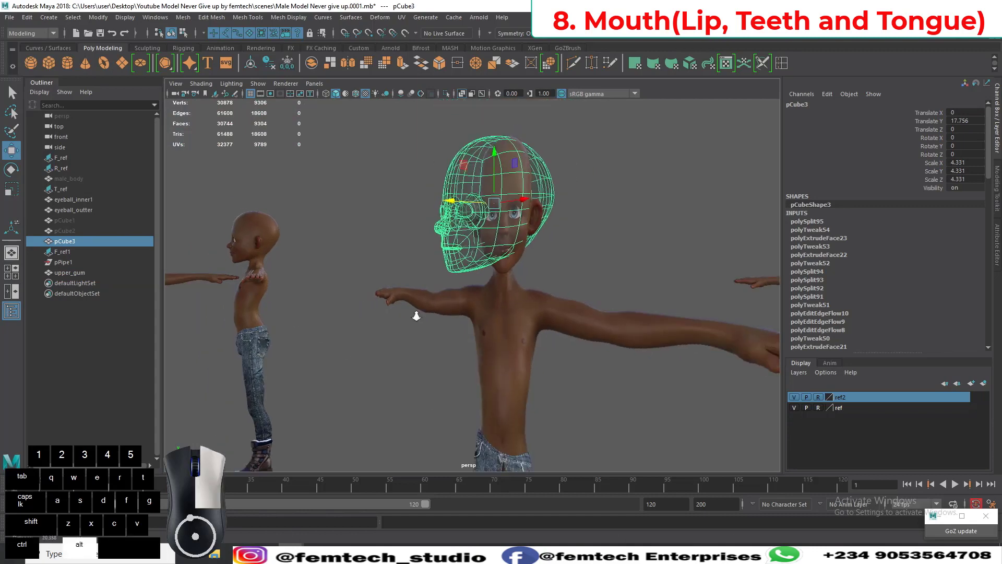
alt+drag(416, 316, 381, 325)
alt+right_drag(380, 324, 372, 361)
click(363, 296)
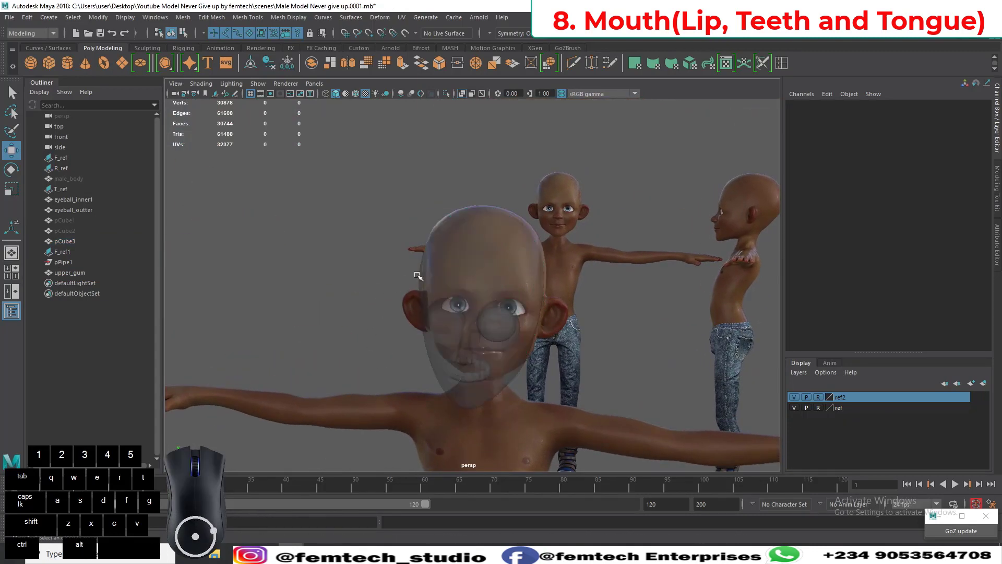
click(454, 251)
right_drag(454, 251, 456, 224)
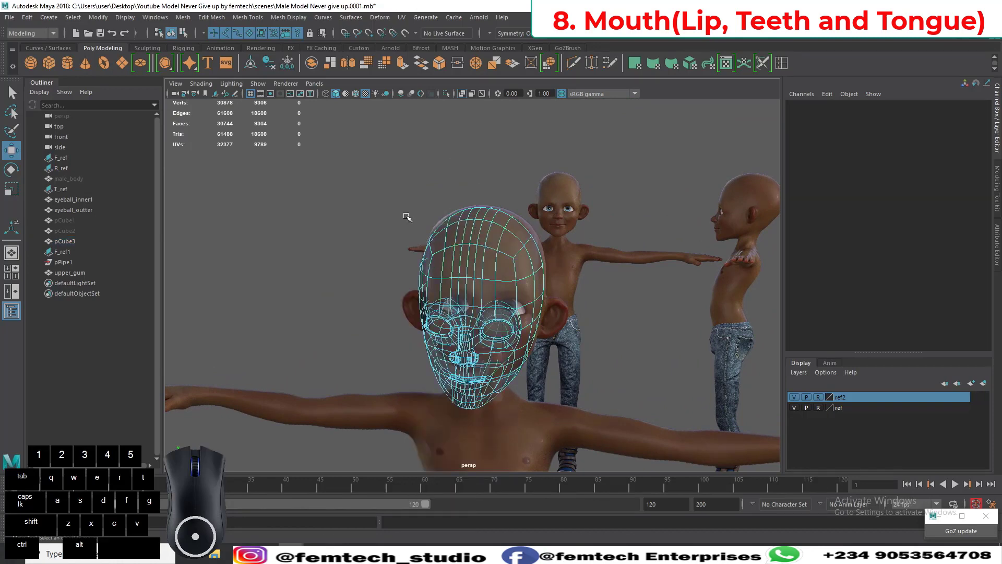
click(462, 94)
alt+drag(422, 224, 386, 196)
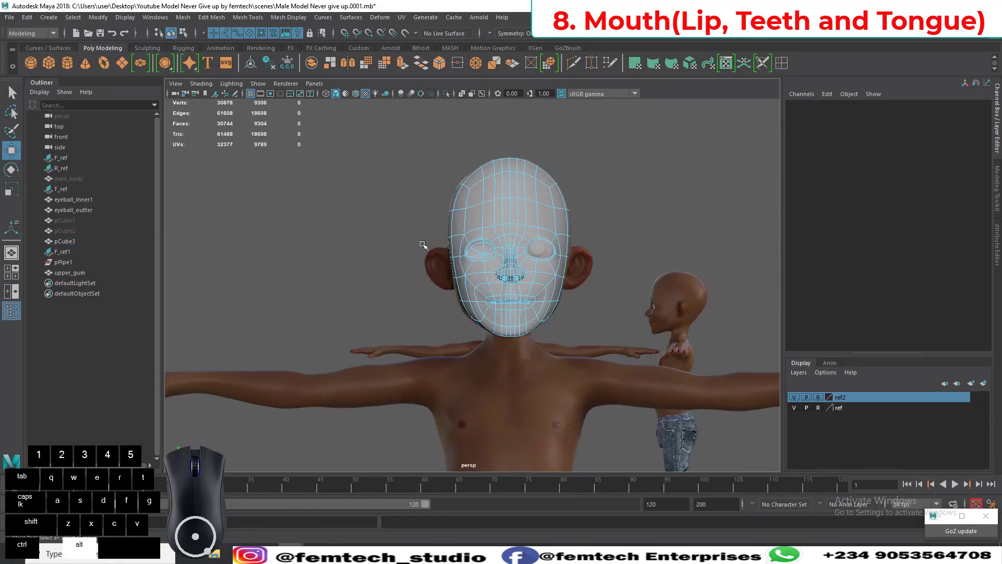
alt+drag(492, 281, 489, 247)
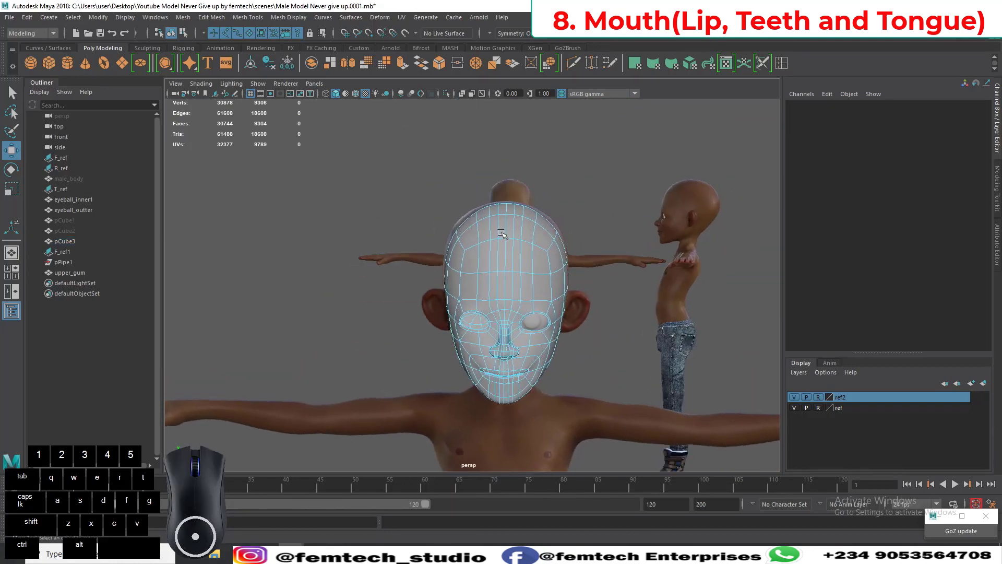
Step: Detach the head mesh along the vertical centre edge loop that runs through the face
right_drag(501, 234, 508, 230)
double_click(508, 229)
alt+drag(507, 230, 462, 261)
alt+middle_drag(462, 261, 380, 278)
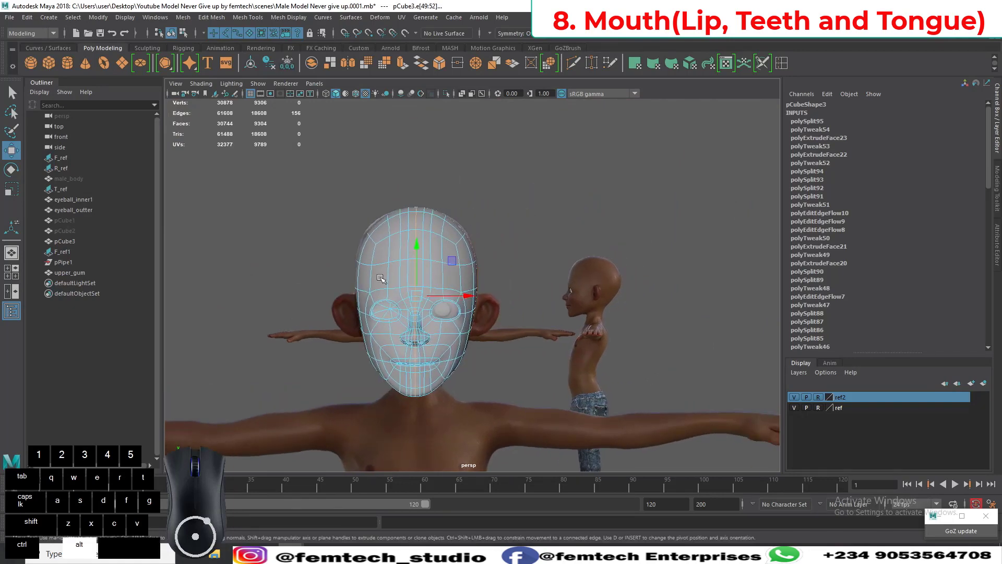
shift+right_drag(391, 254, 372, 415)
Step: Delete all faces of the detached head half that has no eyeball
right_drag(383, 253, 381, 278)
click(371, 256)
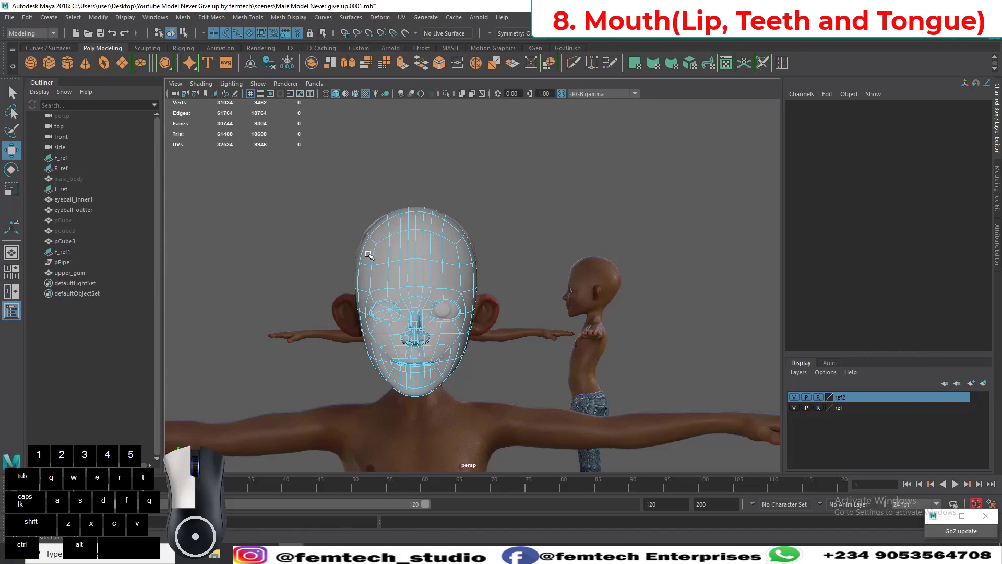
mouse_move(336, 295)
alt+mouse_down()
mouse_move(365, 319)
mouse_move(416, 329)
mouse_move(452, 352)
mouse_move(491, 351)
mouse_move(477, 279)
mouse_move(369, 293)
mouse_move(331, 336)
mouse_move(336, 304)
alt+mouse_up()
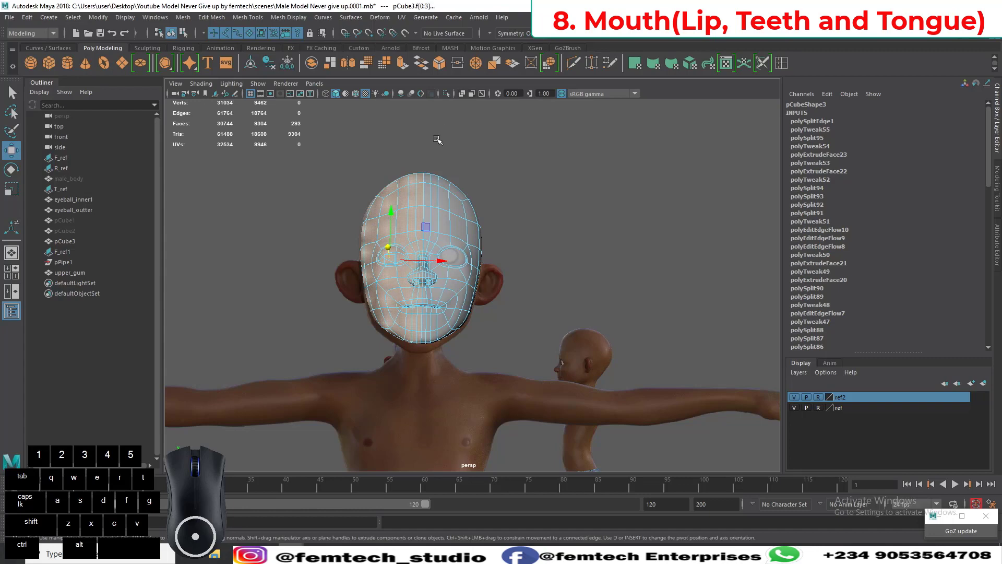
key(Delete)
alt+drag(438, 148, 417, 271)
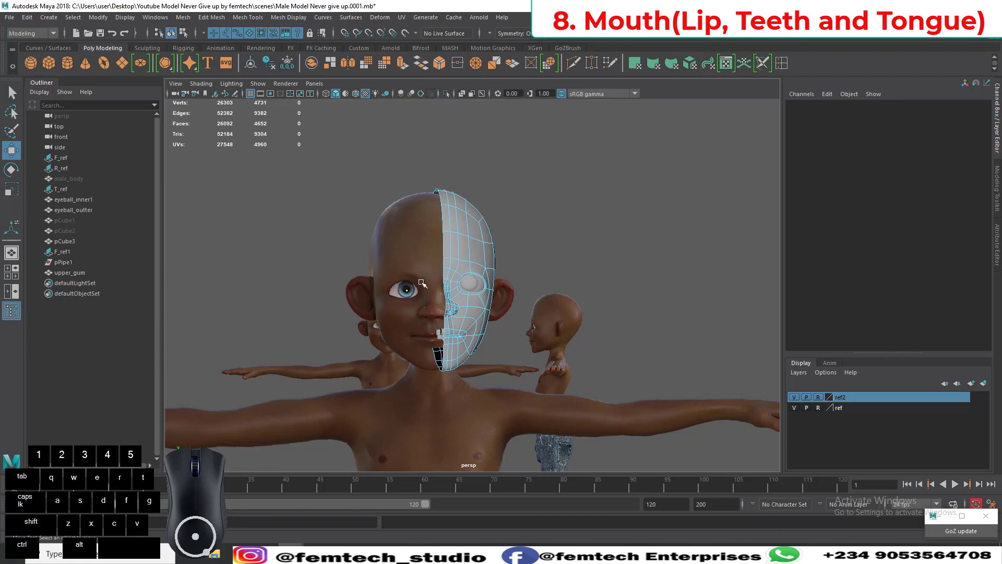
alt+drag(413, 290, 433, 275)
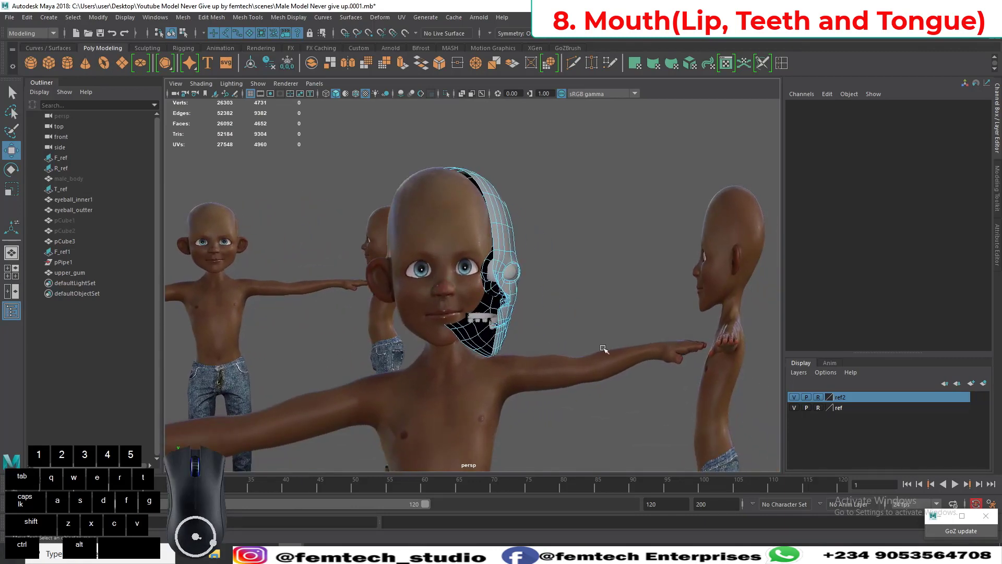
Step: Hide the ref2 layer and frame the gum and teeth from the open side of the half head
click(795, 397)
alt+drag(461, 402, 456, 318)
alt+scroll(549, 383, up, 3)
alt+right_drag(456, 318, 470, 331)
alt+middle_drag(468, 293, 429, 332)
alt+drag(430, 332, 476, 353)
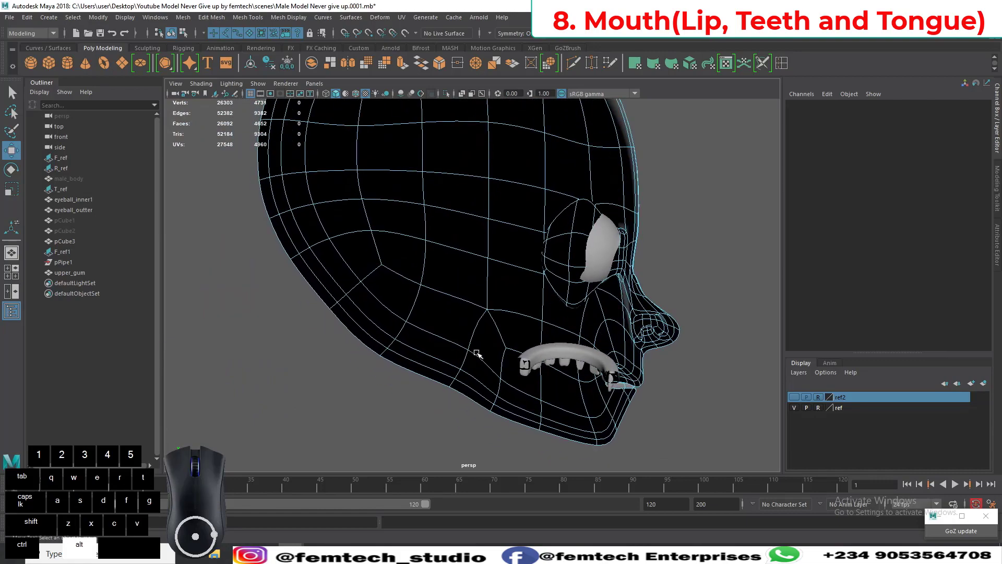
alt+middle_drag(477, 353, 394, 334)
alt+drag(394, 335, 434, 339)
alt+middle_drag(473, 348, 416, 340)
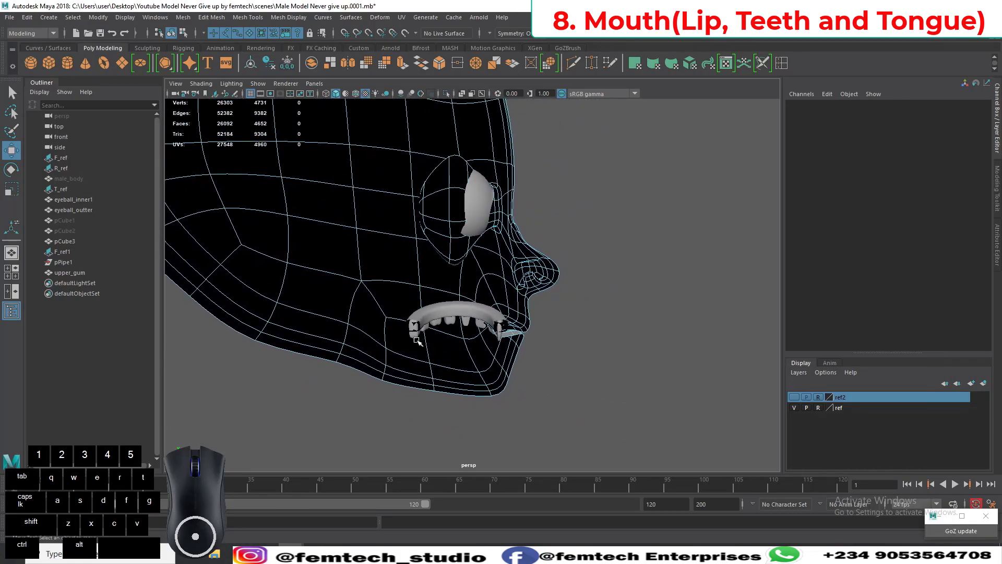
alt+middle_drag(423, 340, 543, 346)
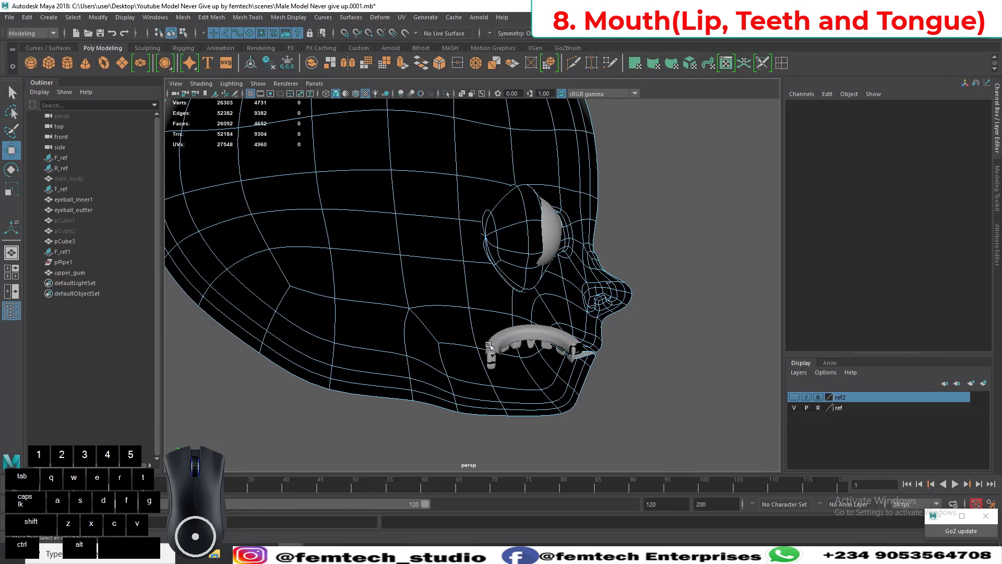
Step: Return to object selection, select the combined upper_gum mesh, and save the scene
click(520, 336)
right_drag(494, 345, 513, 317)
click(502, 336)
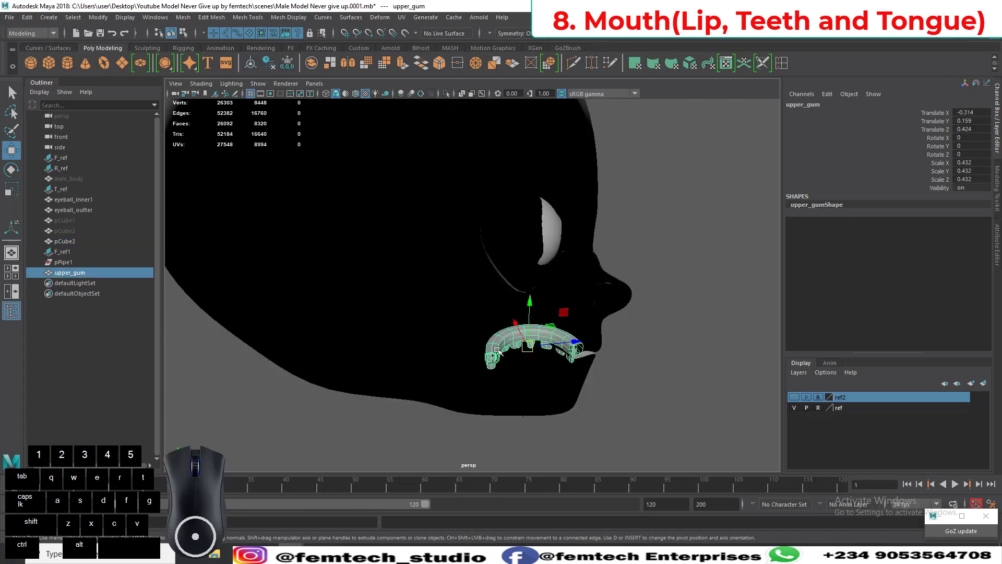
alt+drag(475, 354, 474, 344)
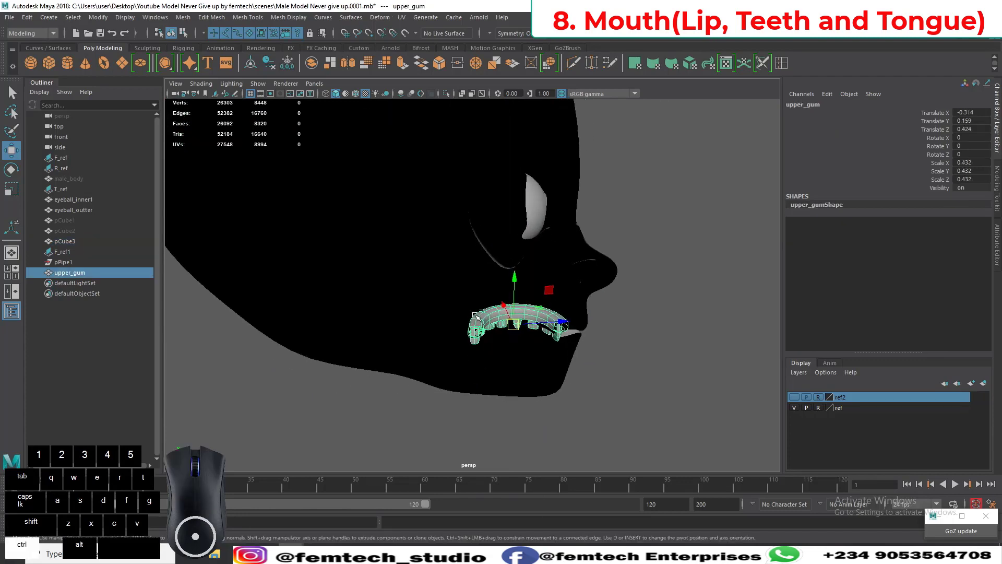
key(ctrl+s)
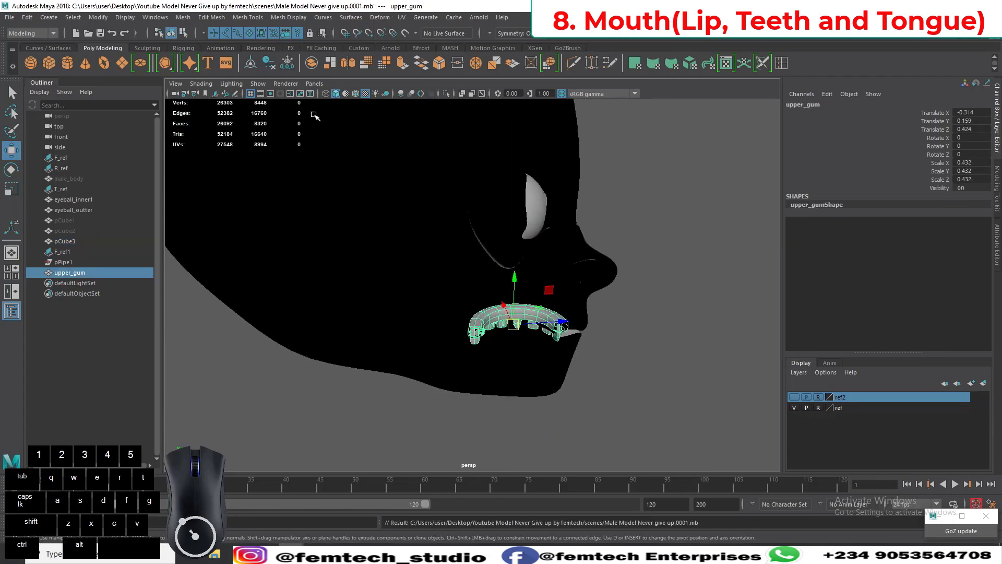
Step: Delete the construction history of the upper_gum mesh
click(269, 65)
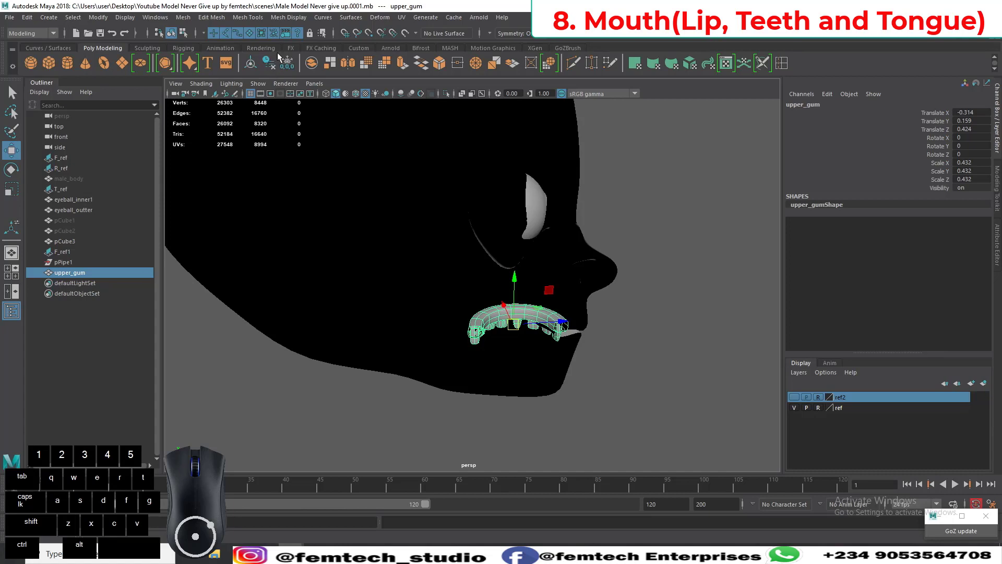
click(27, 17)
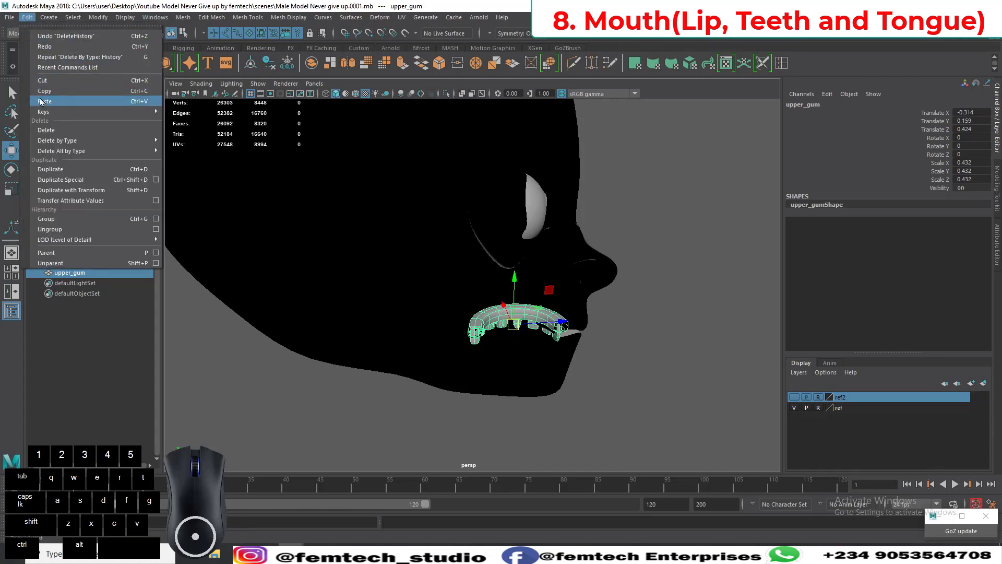
mouse_move(50, 143)
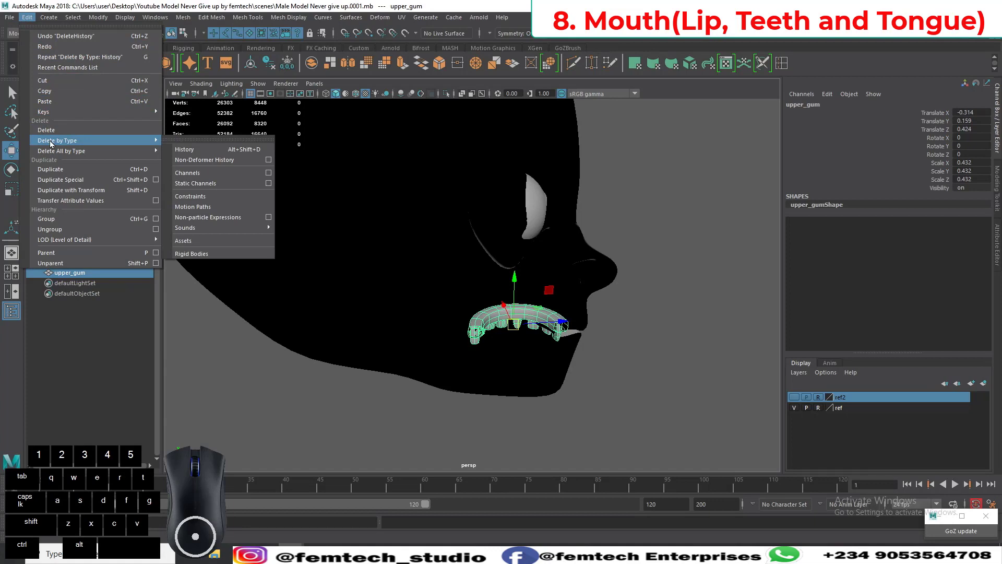
click(189, 152)
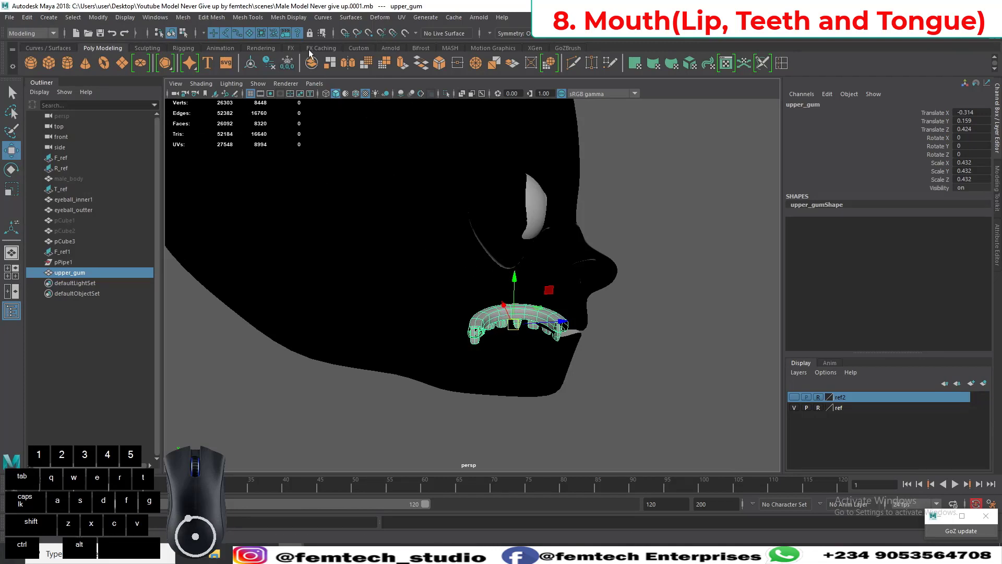
Step: Apply a Lattice deformer to the upper_gum mesh
click(377, 21)
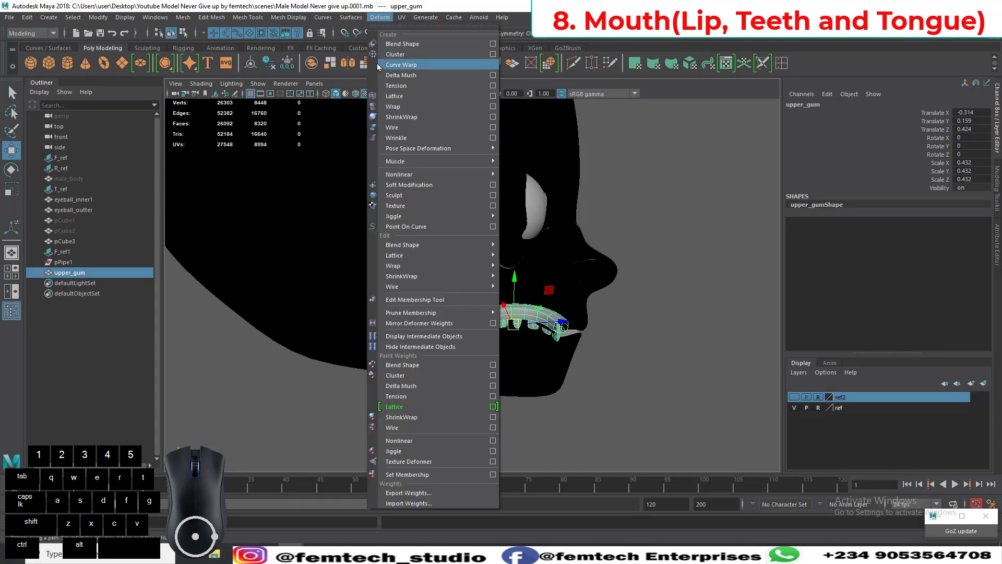
click(394, 96)
scroll(501, 339, up, 3)
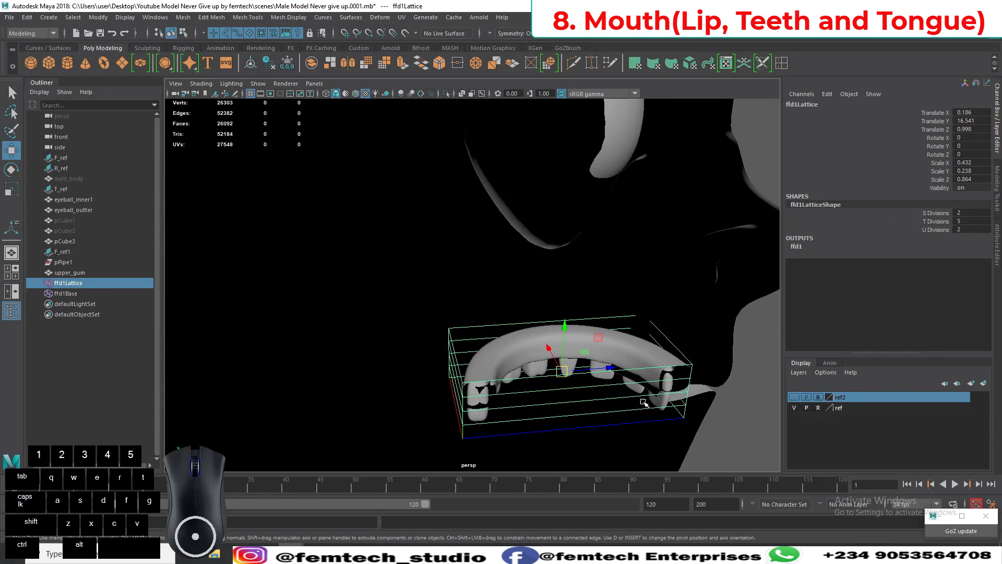
Step: Try 5 S divisions on the gum lattice
double_click(955, 211)
key(Return)
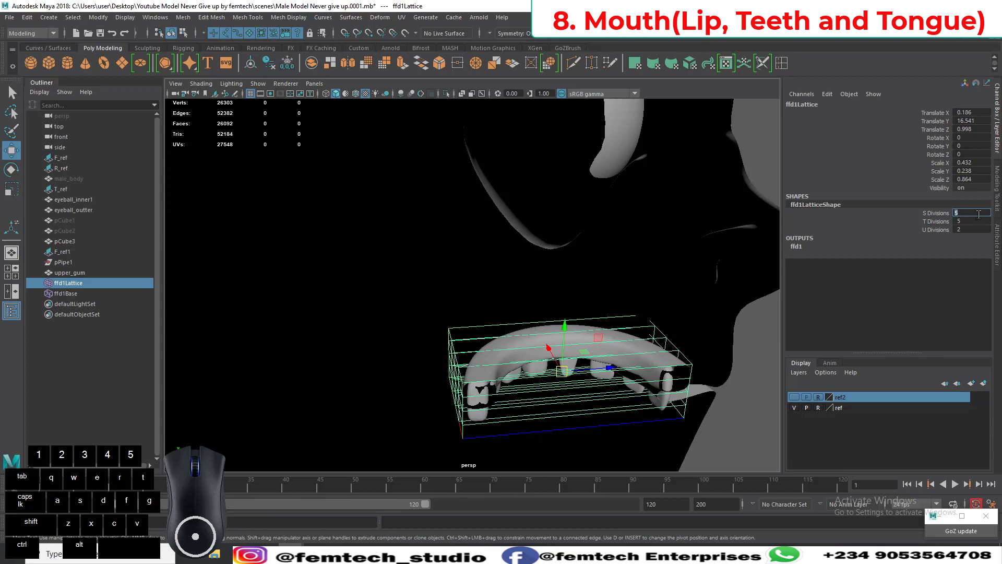
alt+drag(427, 399, 461, 393)
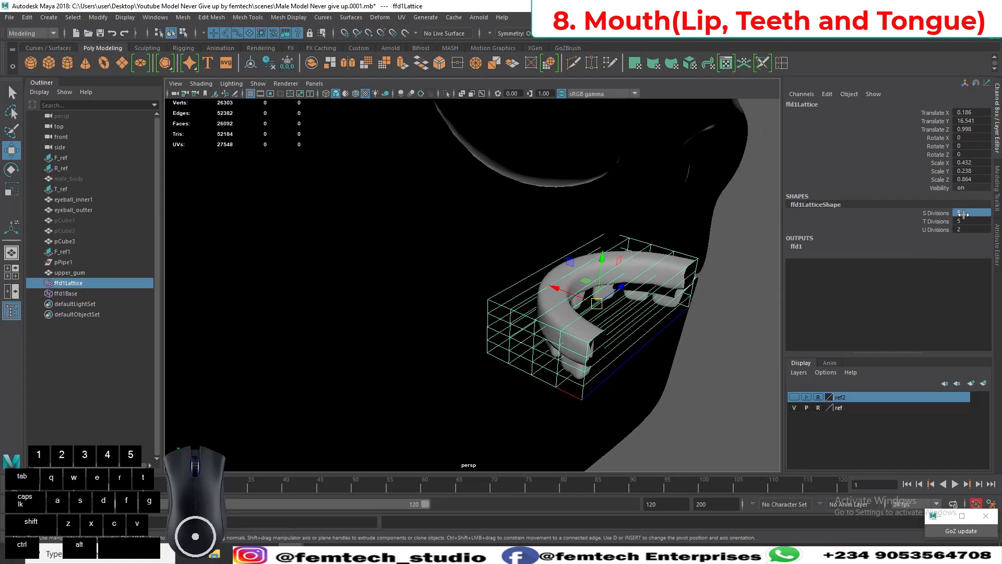
alt+drag(604, 374, 651, 354)
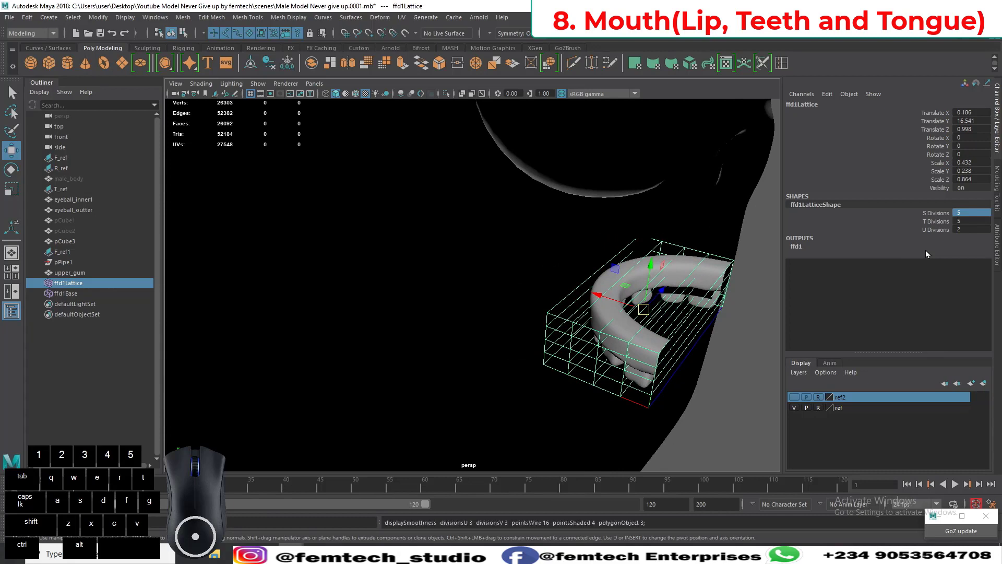
Step: Set the gum lattice to 3 S divisions and 5 U divisions
double_click(976, 213)
key(Return)
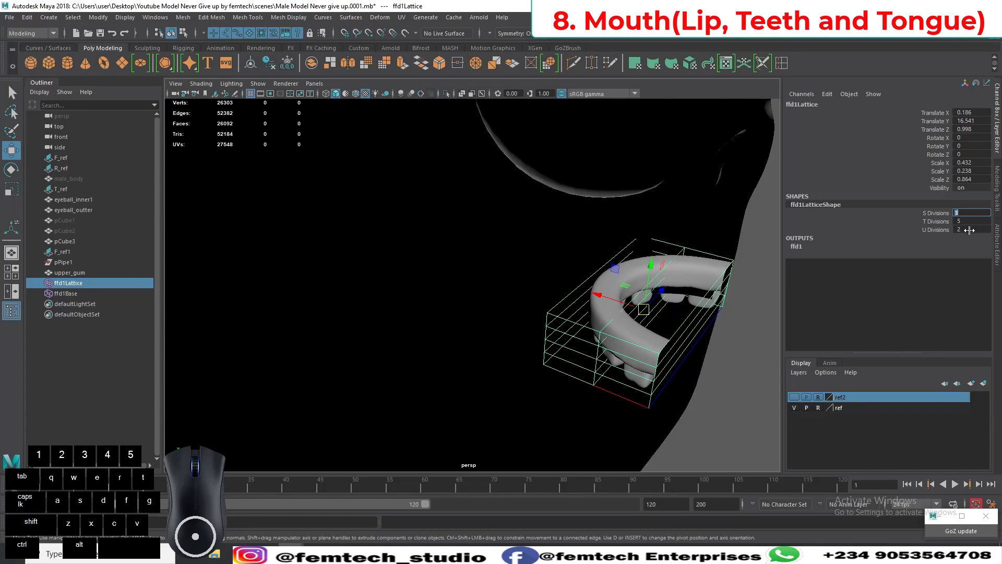
click(970, 230)
text(5)
key(Return)
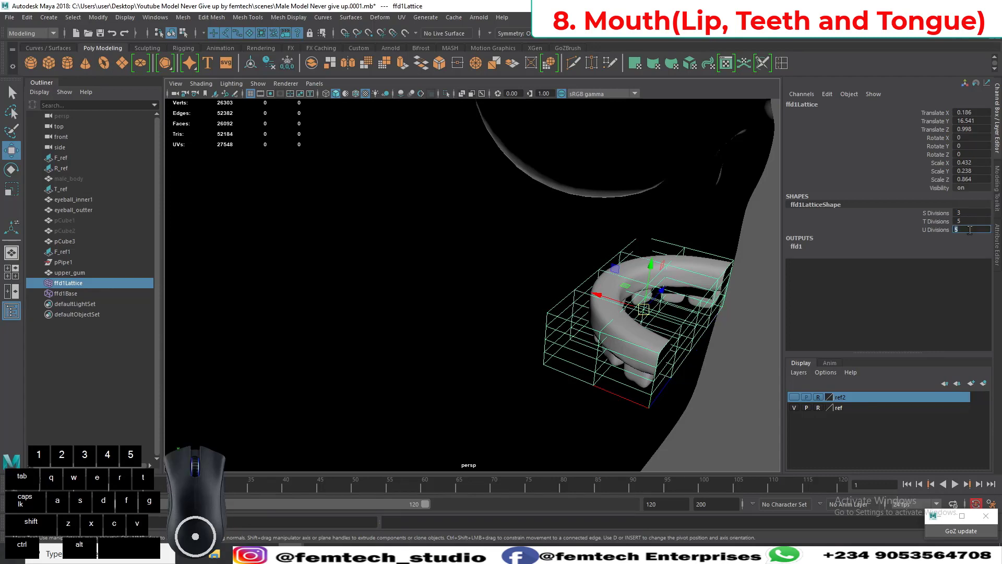
Step: Switch the gum lattice to lattice-point editing and frame it from above through the open side of the head
alt+drag(666, 295, 562, 303)
alt+middle_drag(285, 356, 391, 336)
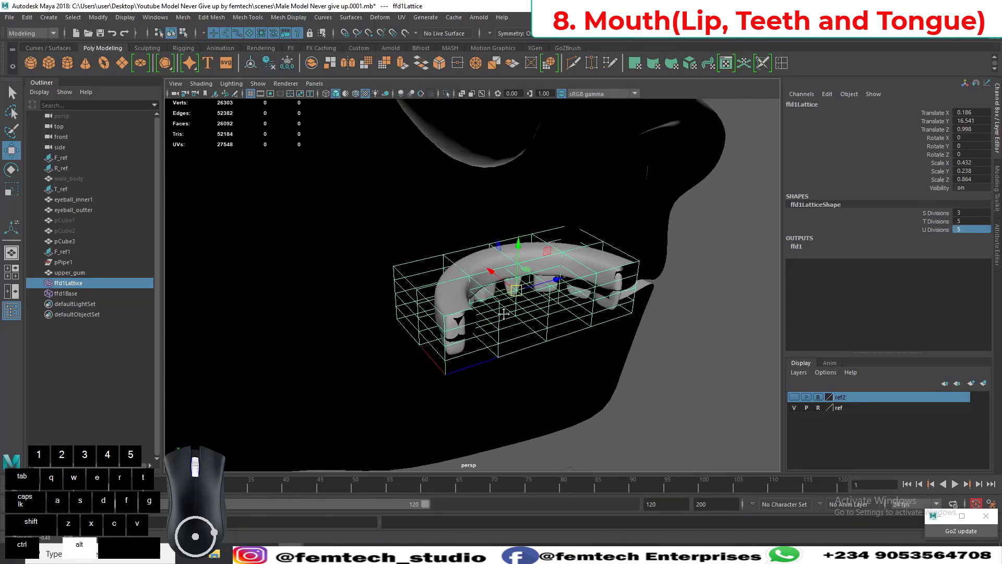
alt+drag(391, 335, 453, 337)
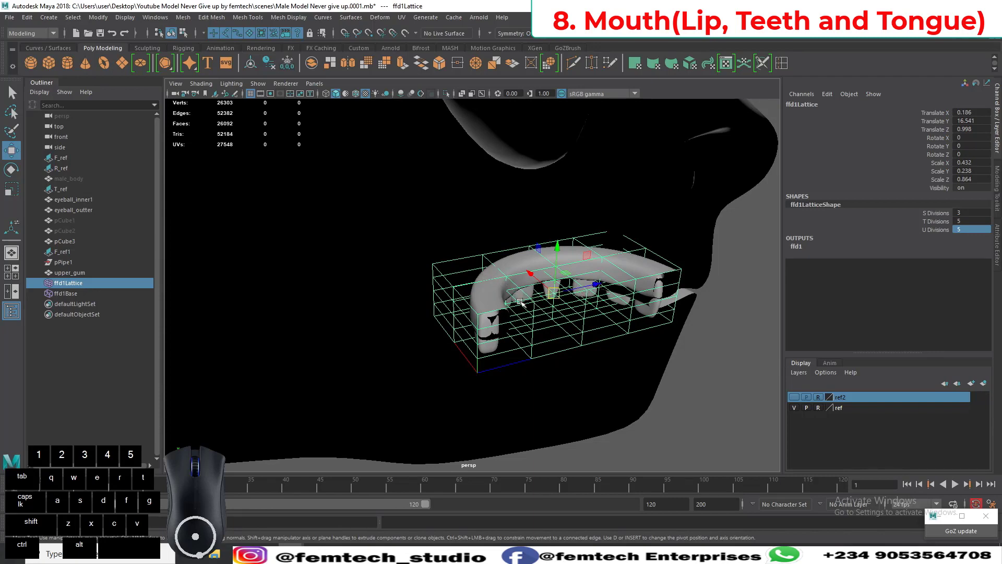
alt+drag(494, 340, 515, 263)
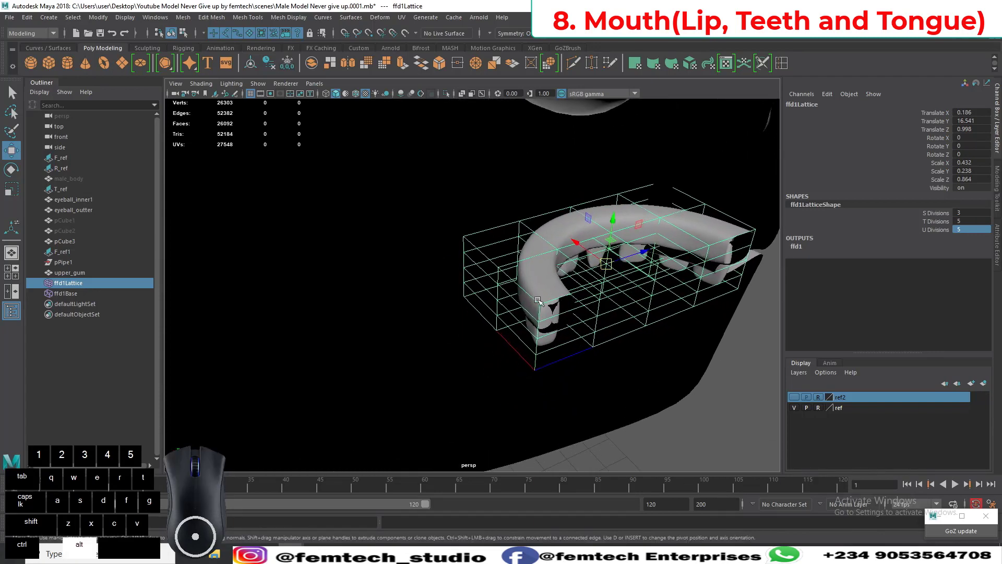
right_click(506, 266)
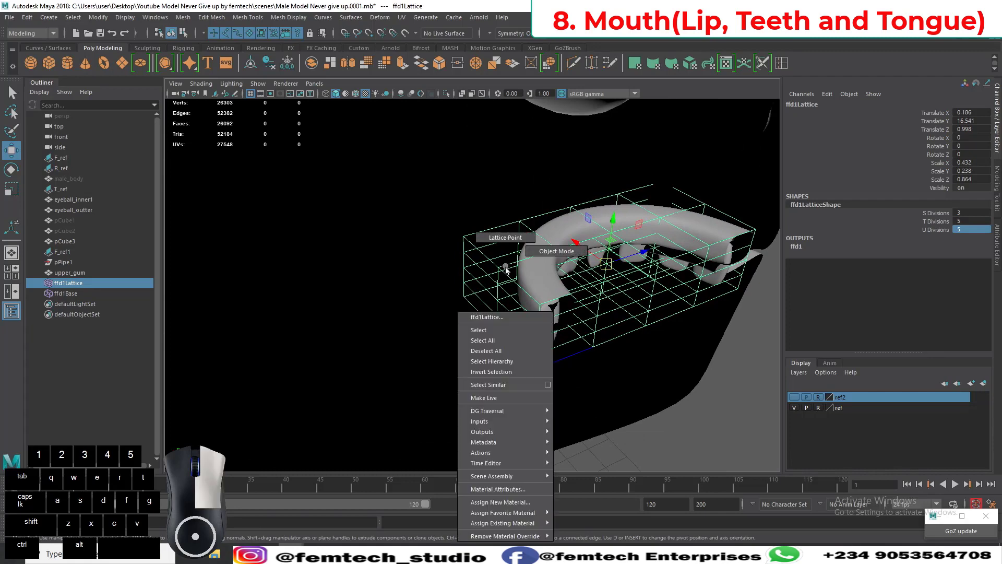
right_drag(506, 267, 499, 236)
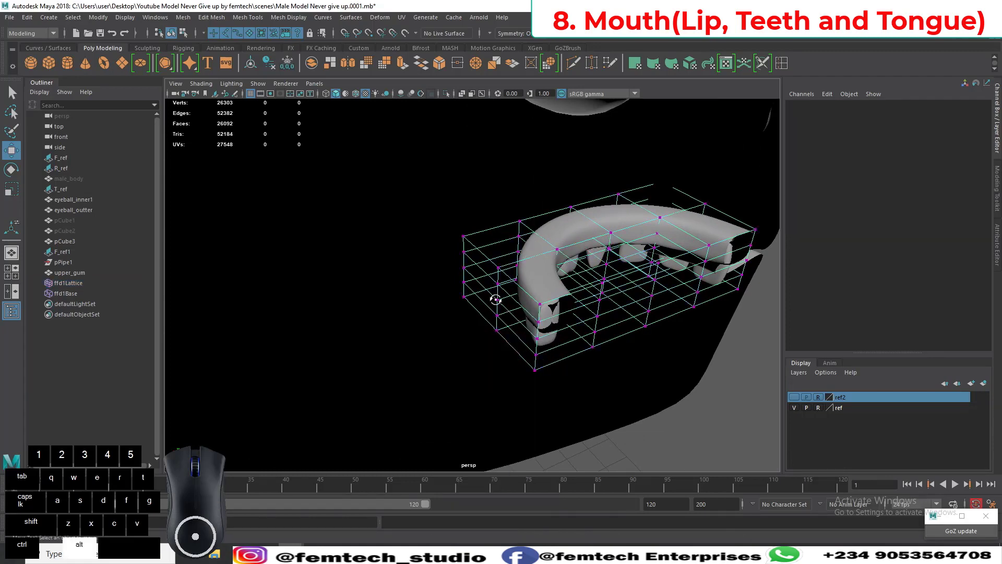
alt+drag(496, 299, 504, 302)
alt+drag(562, 375, 475, 342)
alt+right_drag(492, 354, 454, 355)
alt+drag(468, 326, 480, 343)
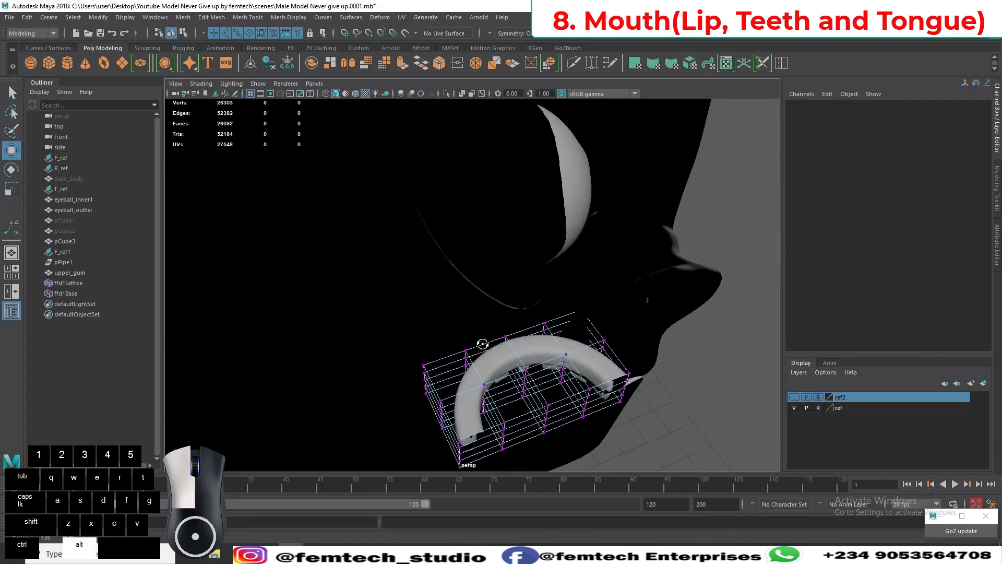
alt+middle_drag(463, 381, 471, 336)
alt+drag(473, 334, 409, 404)
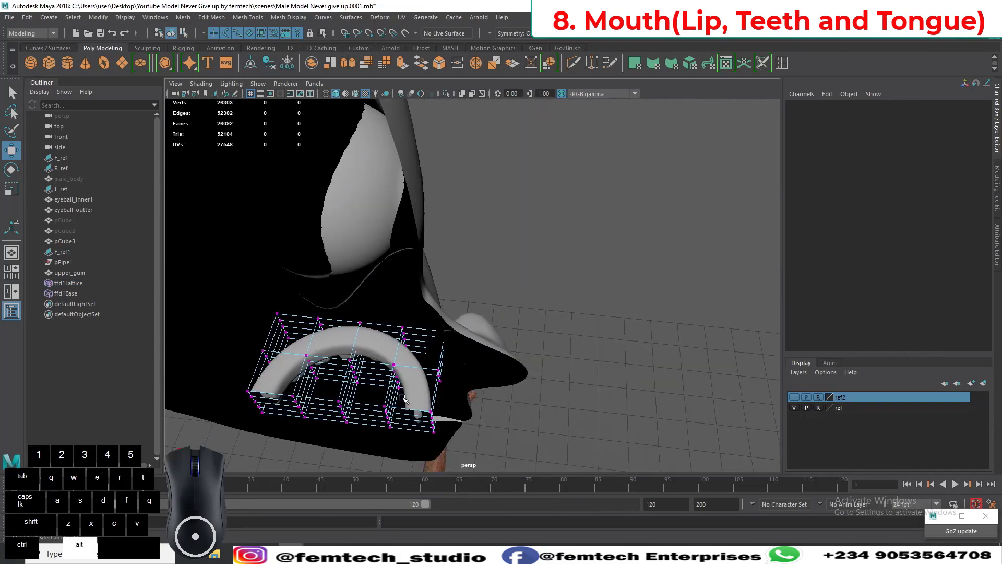
alt+middle_drag(410, 404, 491, 369)
alt+drag(491, 370, 489, 378)
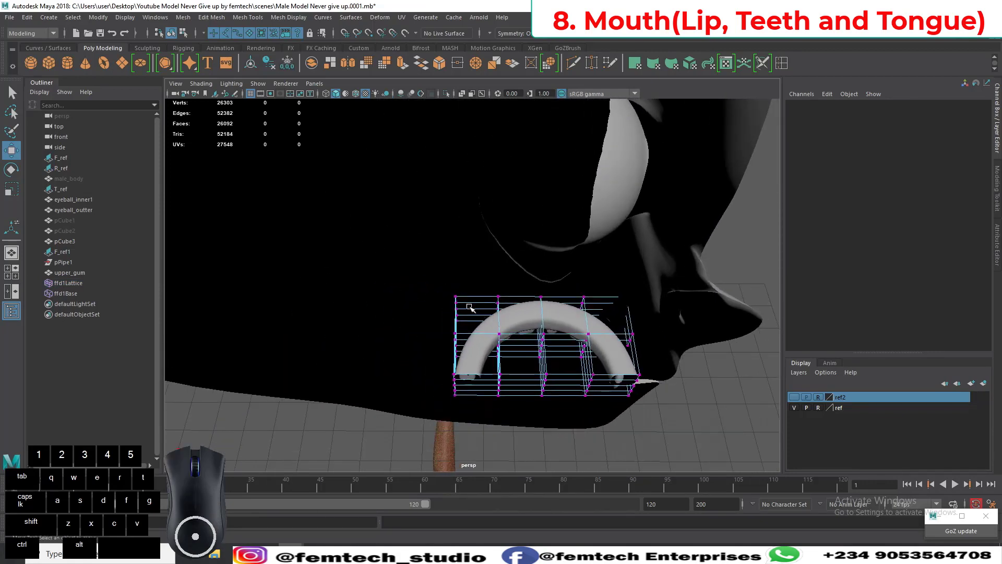
Step: Select the two rearmost rows of lattice points, rotate them slightly, and move them outward from the head's centre
drag(418, 277, 471, 415)
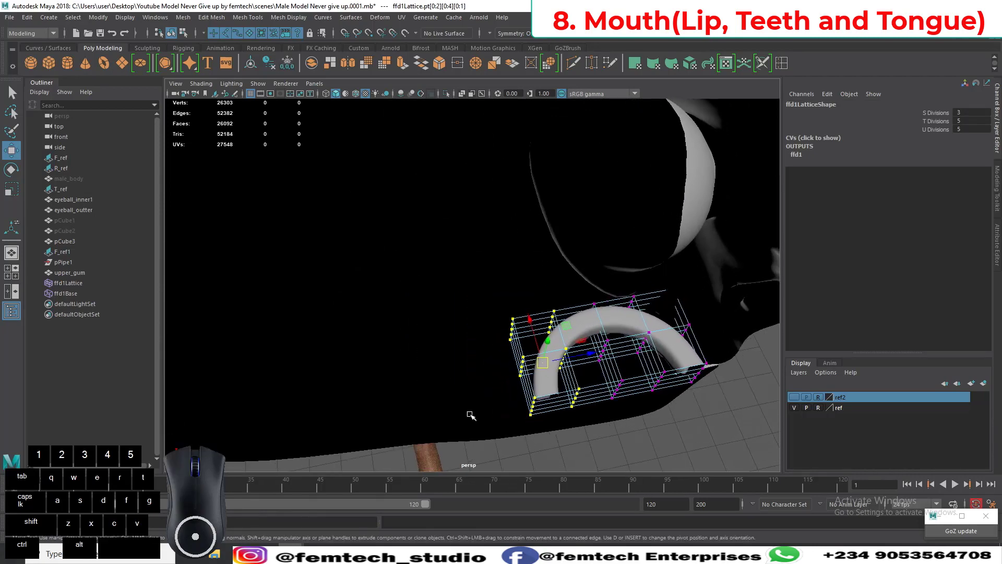
key(e)
drag(518, 400, 519, 399)
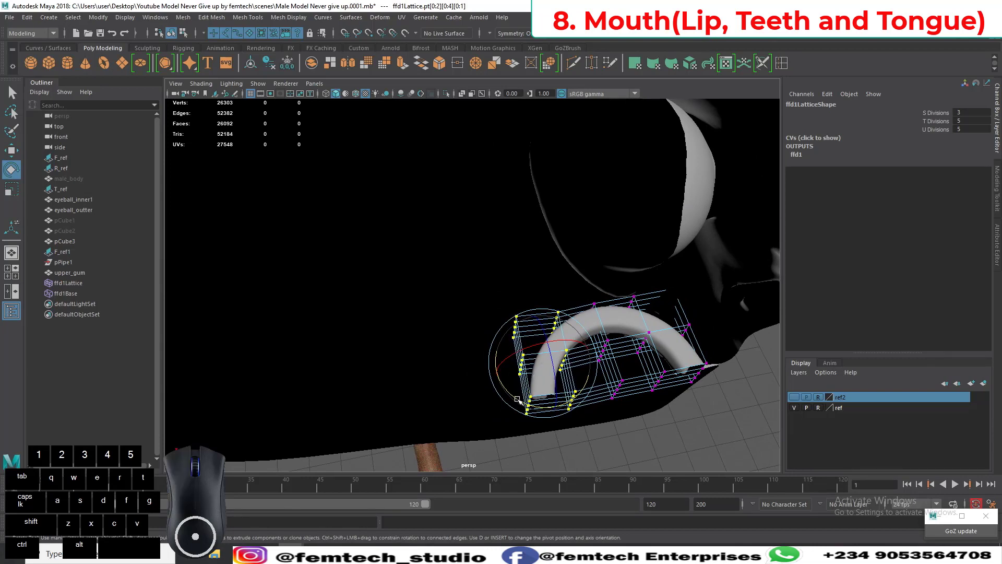
key(w)
drag(541, 367, 534, 362)
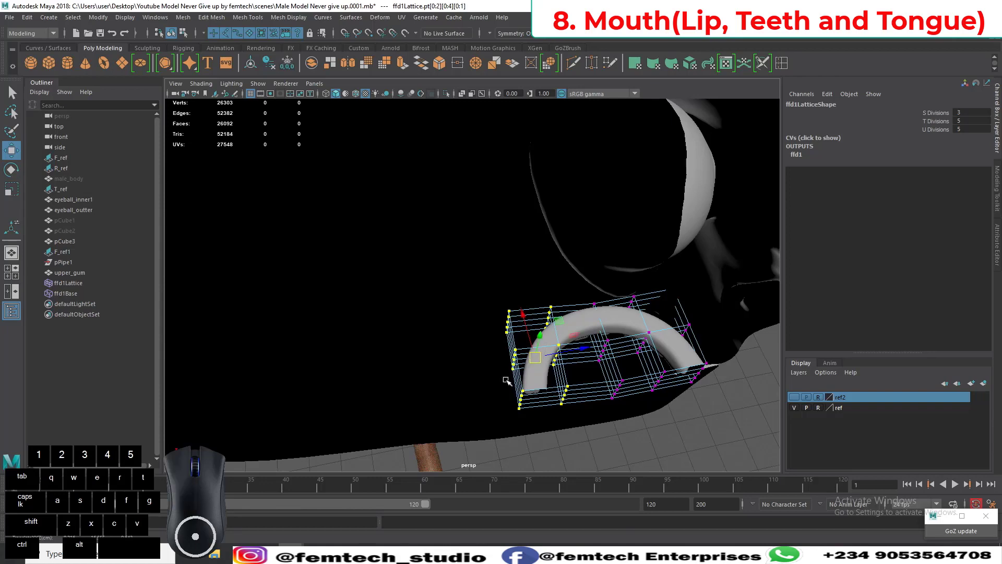
alt+drag(527, 368, 503, 416)
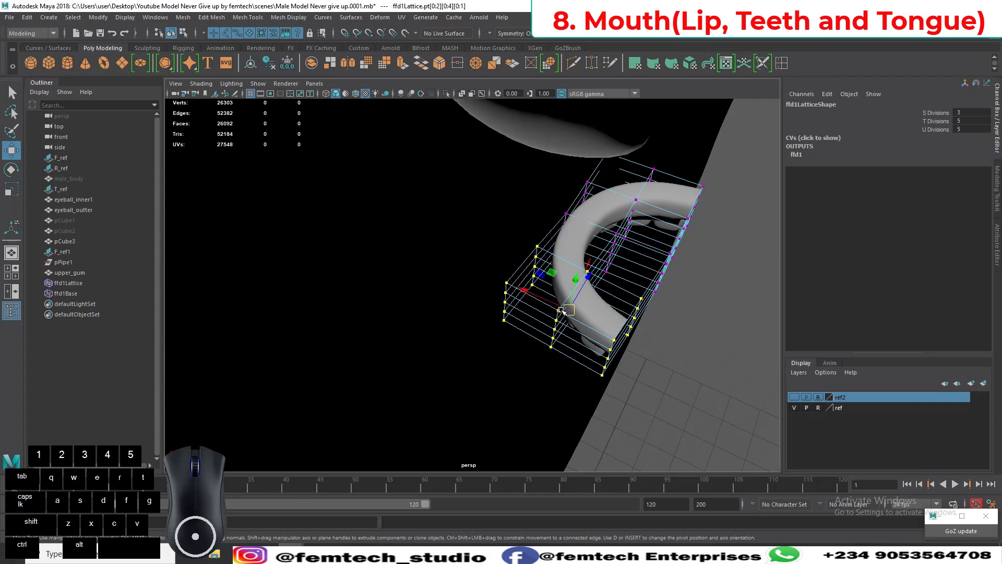
drag(554, 302, 477, 338)
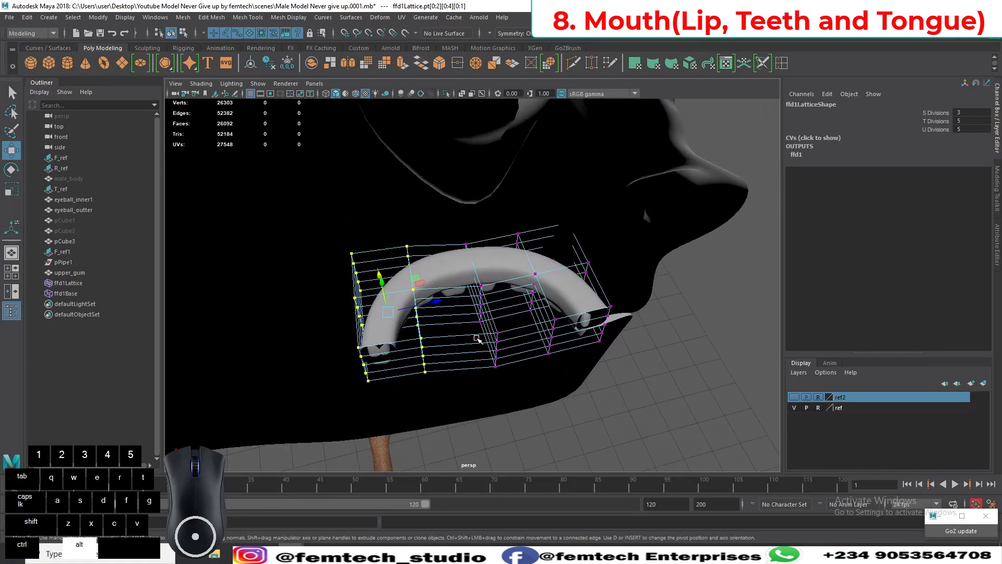
Step: Reduce the selection to the rearmost row of lattice points and move it farther outward from the head's centre
drag(386, 223, 410, 280)
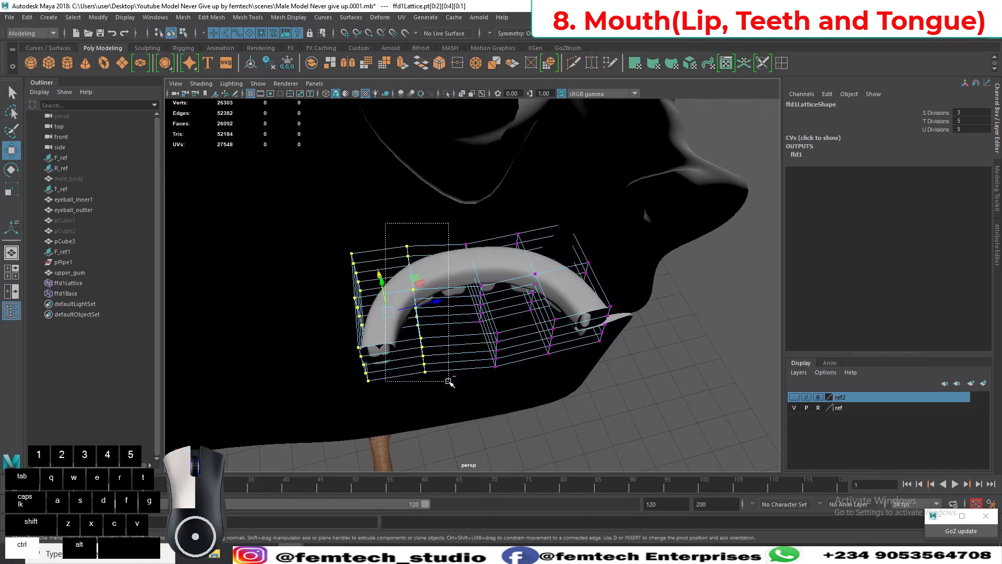
drag(449, 381, 495, 382)
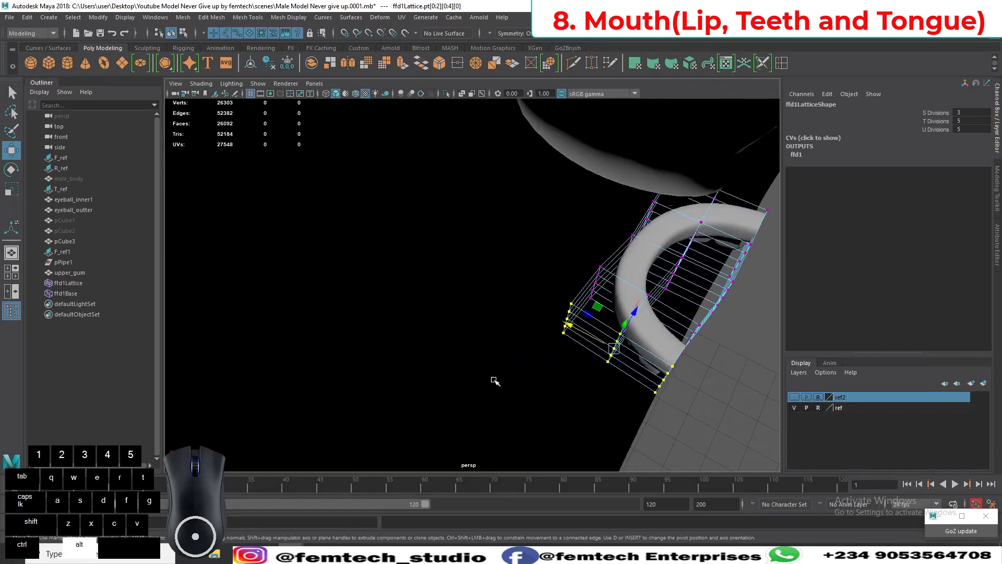
drag(588, 337, 580, 338)
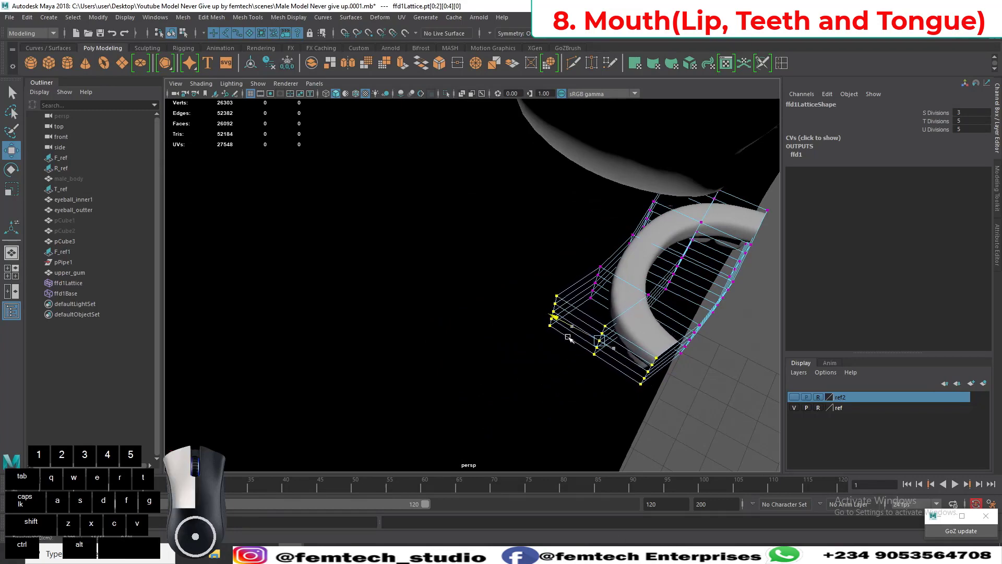
alt+drag(569, 338, 488, 356)
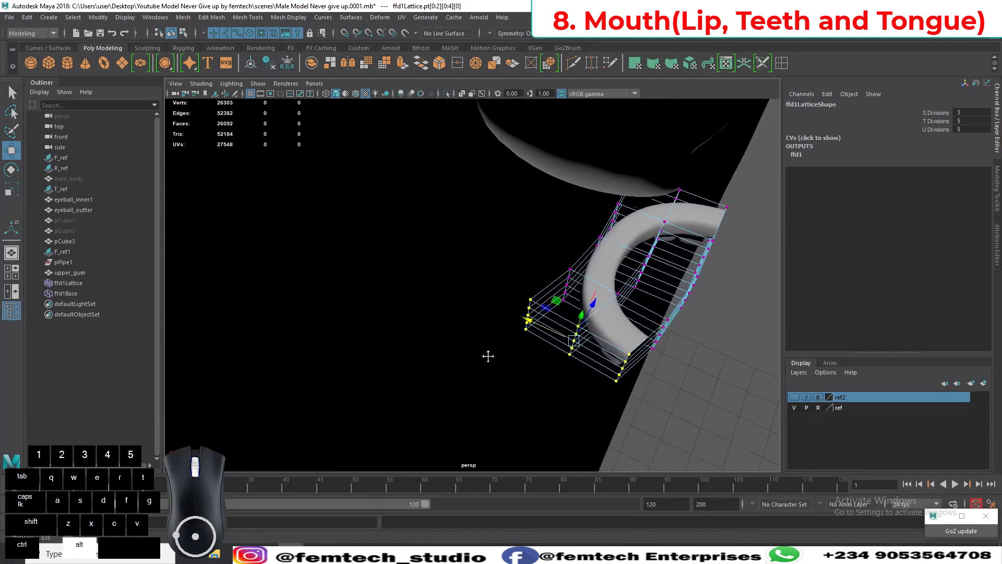
Step: Rotate and reposition the rearmost row of lattice points to open the gum's back end outward
key(e)
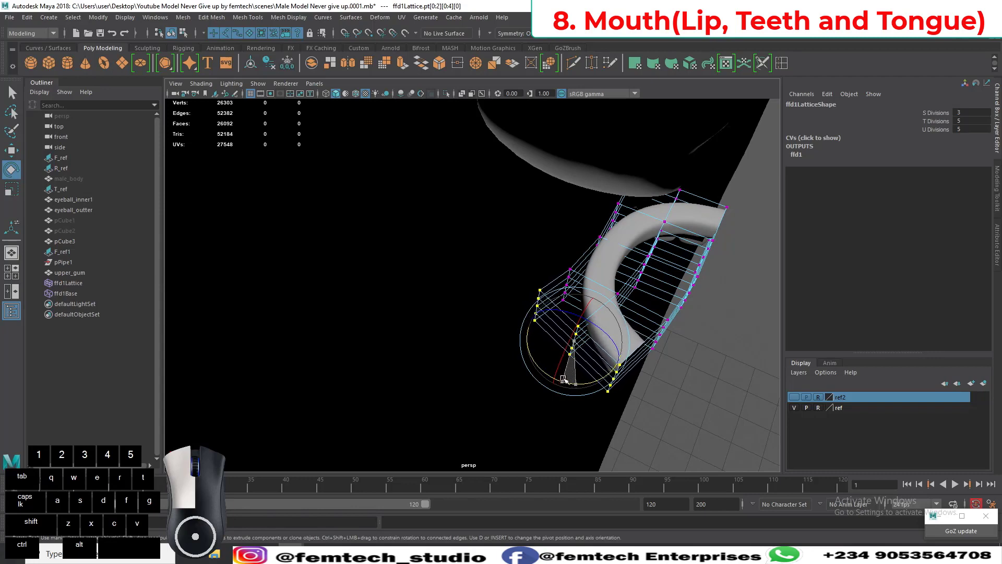
drag(566, 380, 479, 367)
key(w)
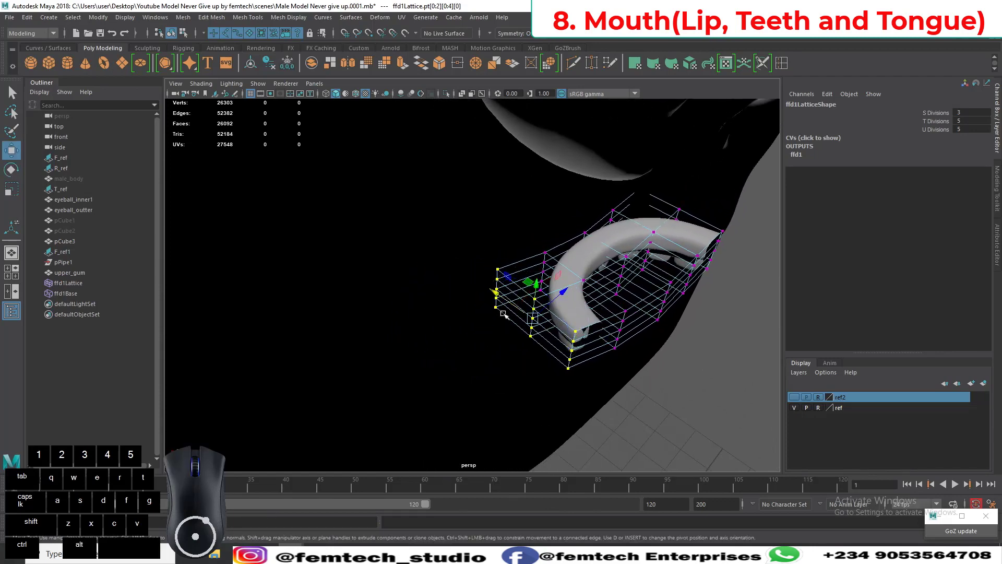
drag(508, 303, 381, 323)
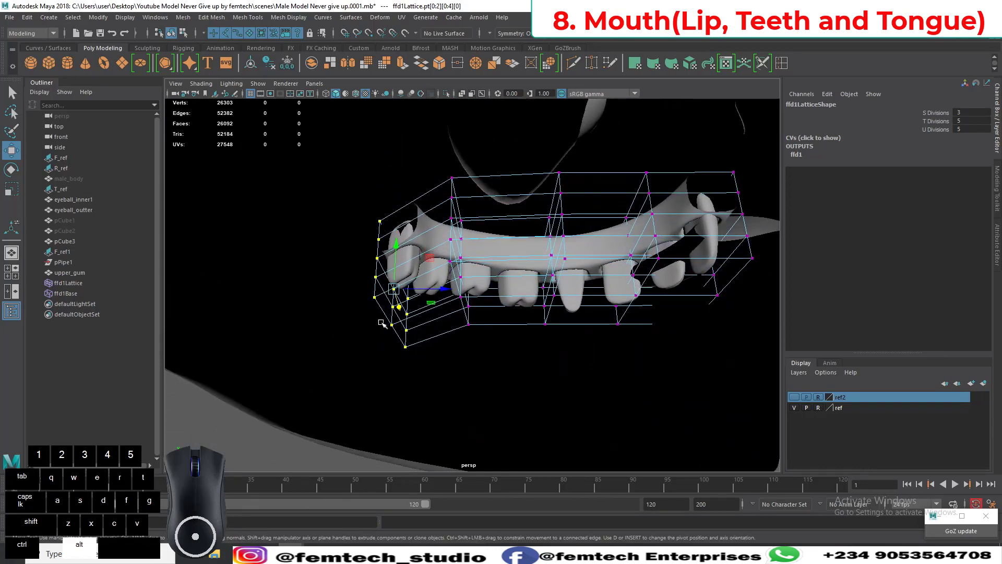
drag(394, 286, 424, 316)
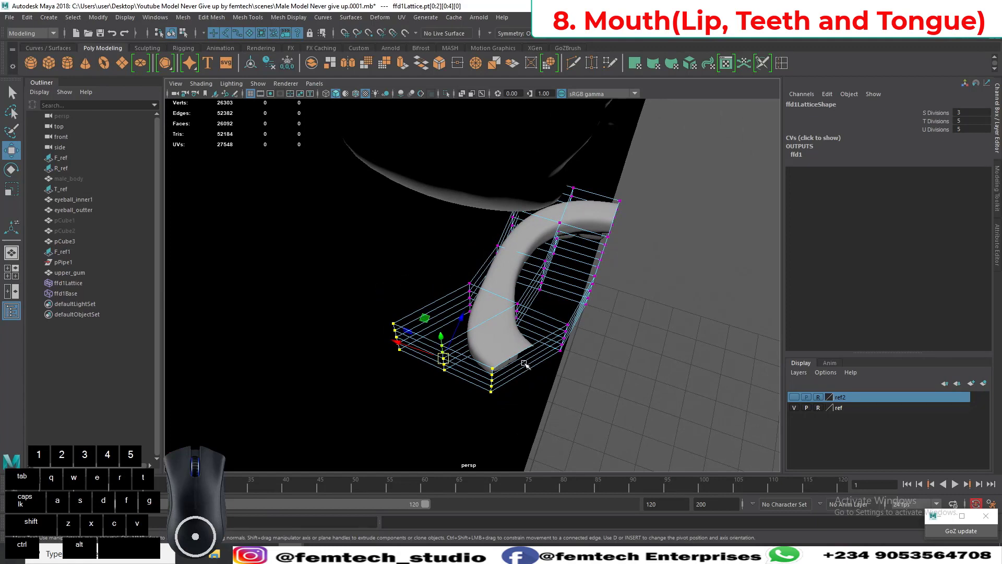
key(e)
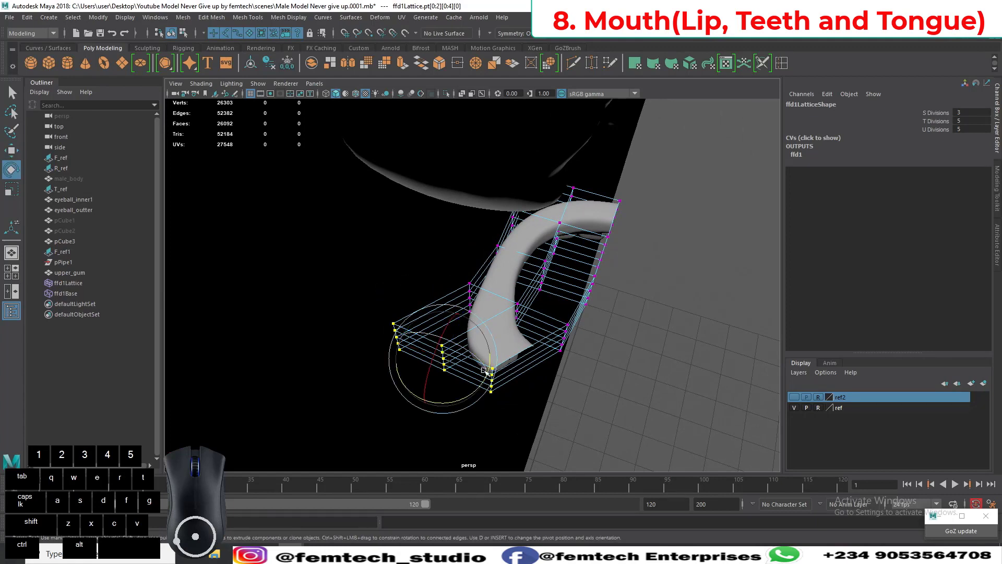
mouse_move(476, 388)
mouse_down()
mouse_move(453, 397)
mouse_move(478, 394)
mouse_up()
Step: Select a single column of lattice points near the gum's back end and move it to refine the arch
drag(580, 384, 478, 334)
key(w)
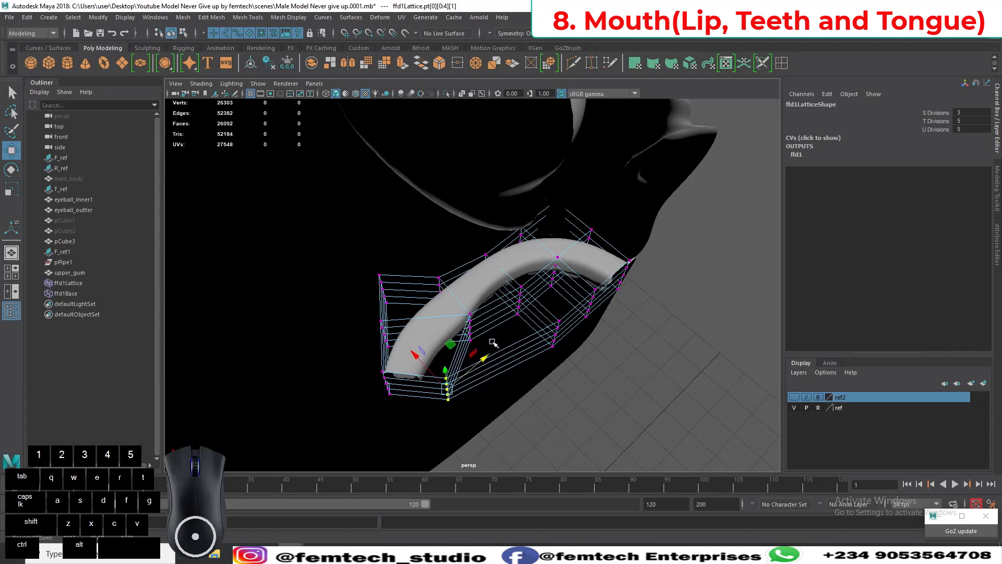
drag(498, 345, 520, 338)
Step: Rotate and reposition the rear corner columns of lattice points to shape the gum around the last molar
drag(585, 416, 285, 239)
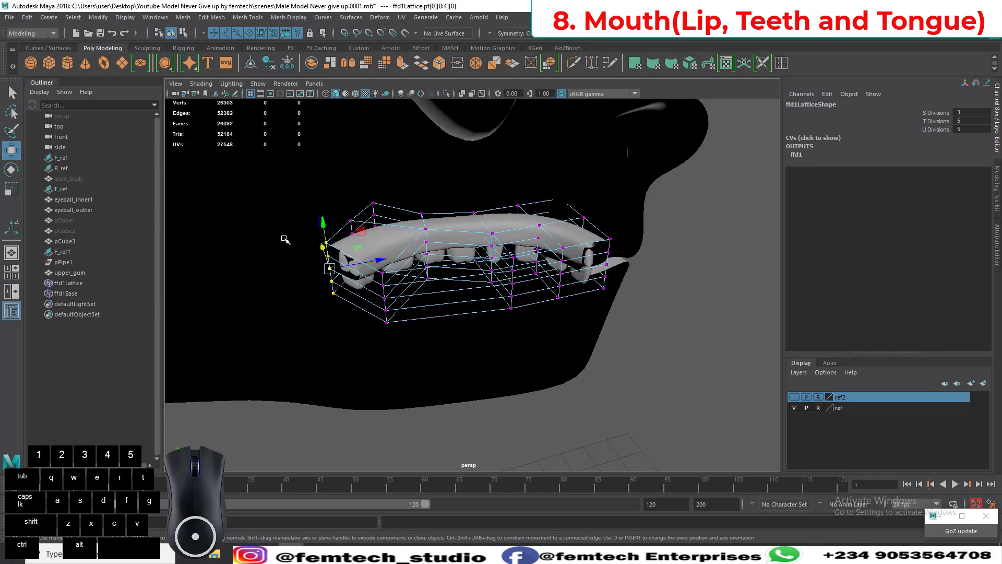
drag(341, 268, 454, 343)
key(e)
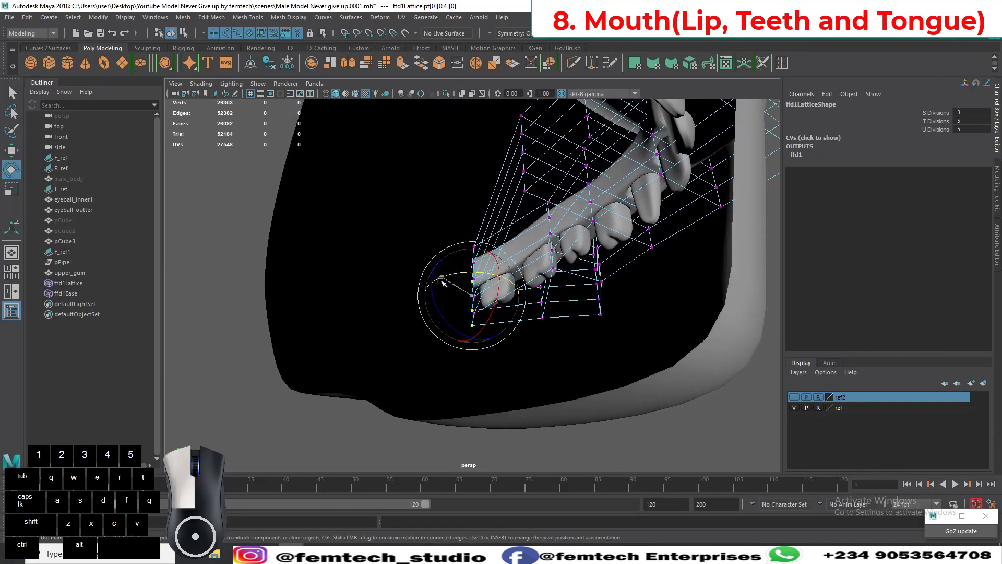
drag(428, 283, 521, 324)
drag(460, 233, 394, 201)
key(w)
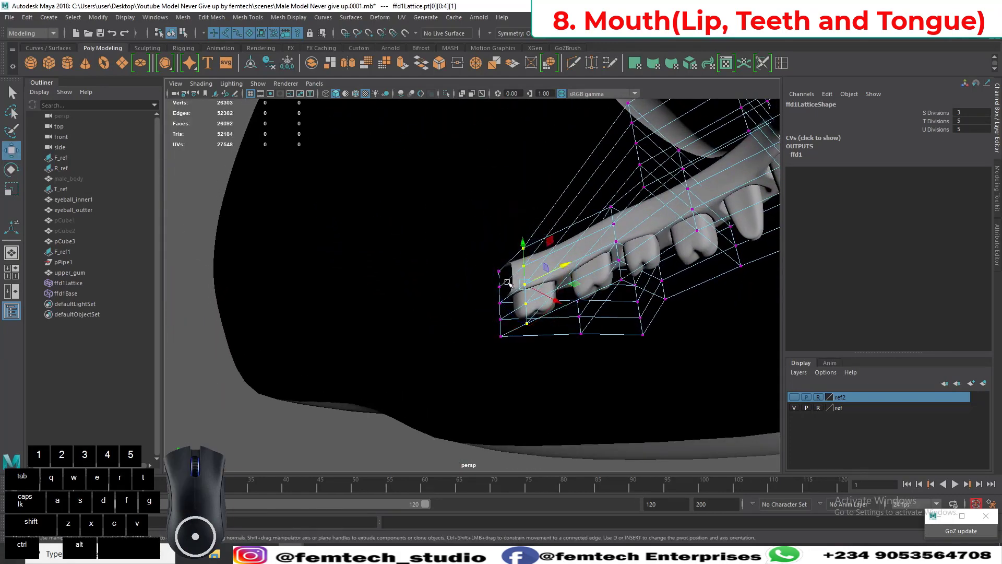
drag(522, 286, 454, 284)
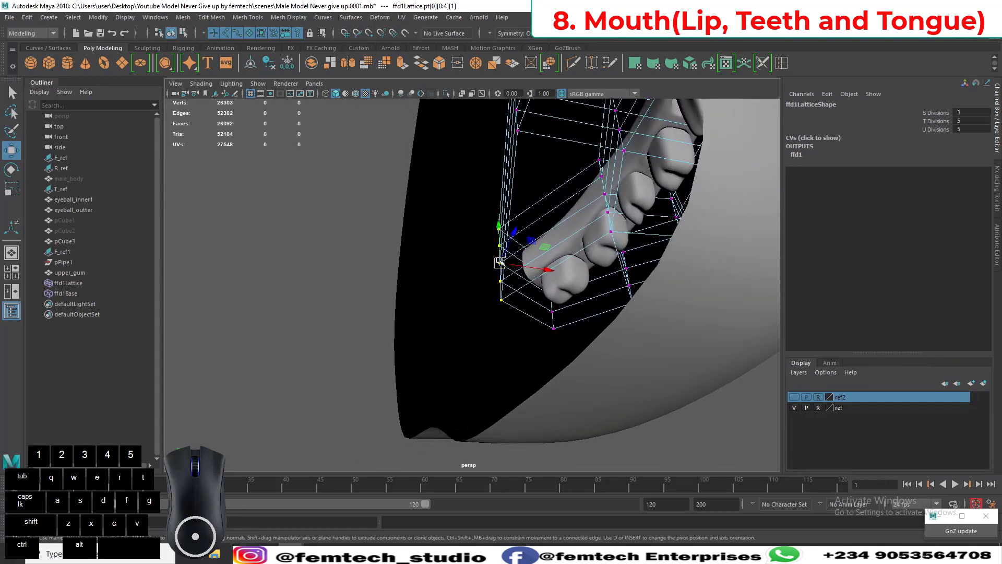
drag(499, 263, 496, 263)
Step: Move the middle column of the rearmost lattice row to even out the gum's back end, and save the scene
alt+drag(564, 267, 485, 272)
drag(474, 184, 463, 224)
drag(447, 275, 446, 278)
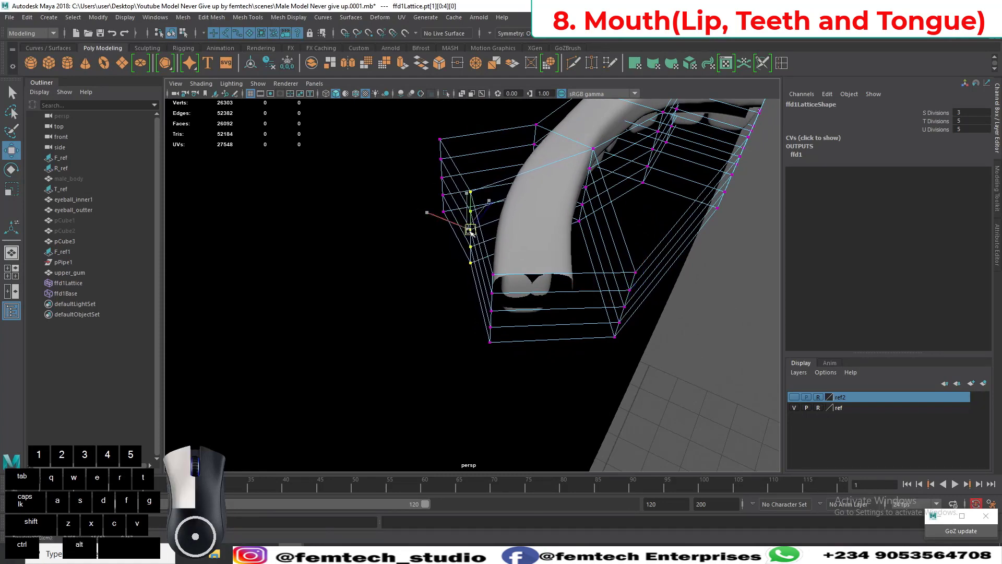
alt+drag(466, 222, 427, 223)
alt+right_drag(427, 223, 414, 226)
alt+drag(493, 301, 453, 263)
mouse_move(557, 345)
alt+mouse_down()
mouse_move(509, 321)
mouse_move(471, 323)
alt+mouse_up()
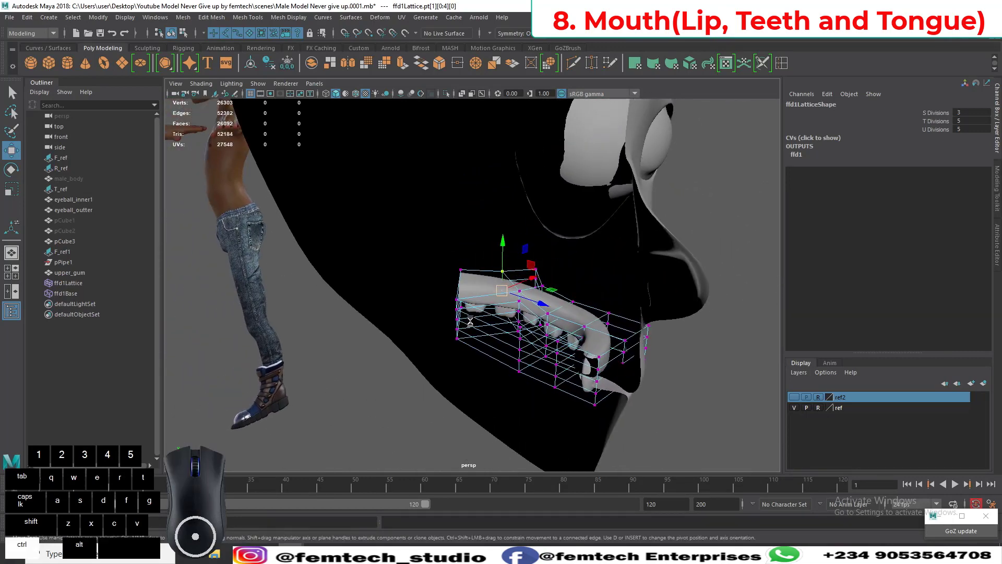
key(ctrl+s)
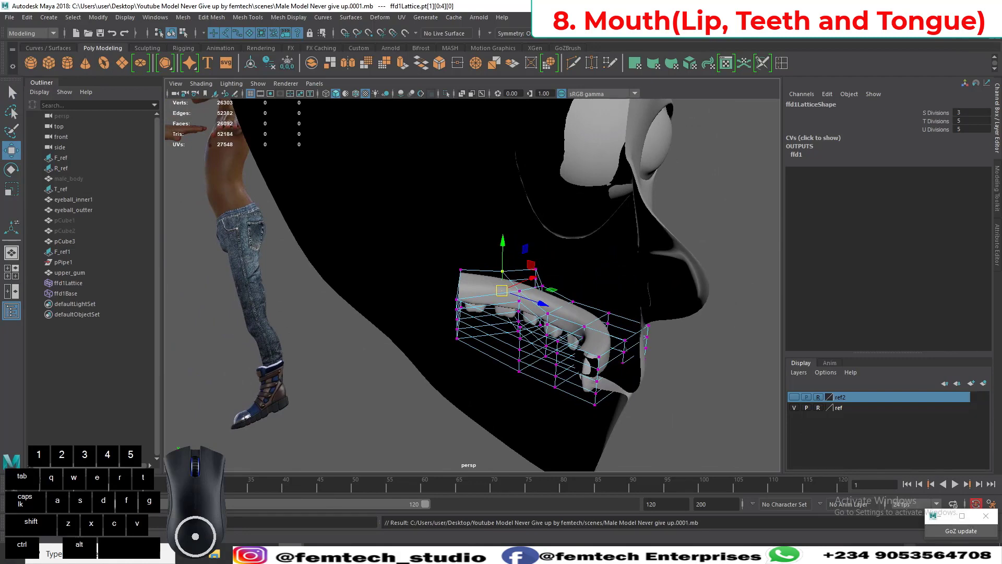
click(897, 552)
right_click(869, 516)
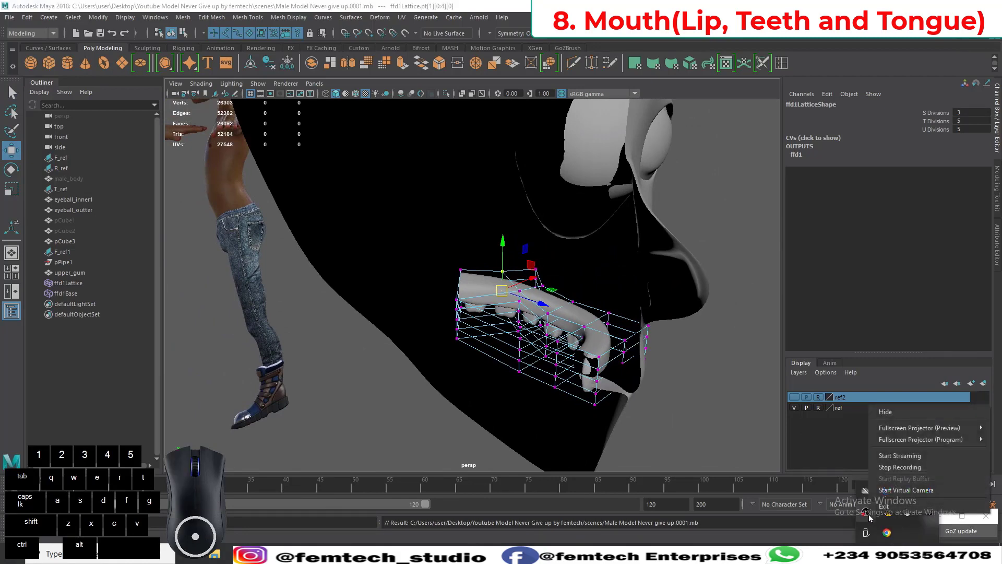
click(887, 477)
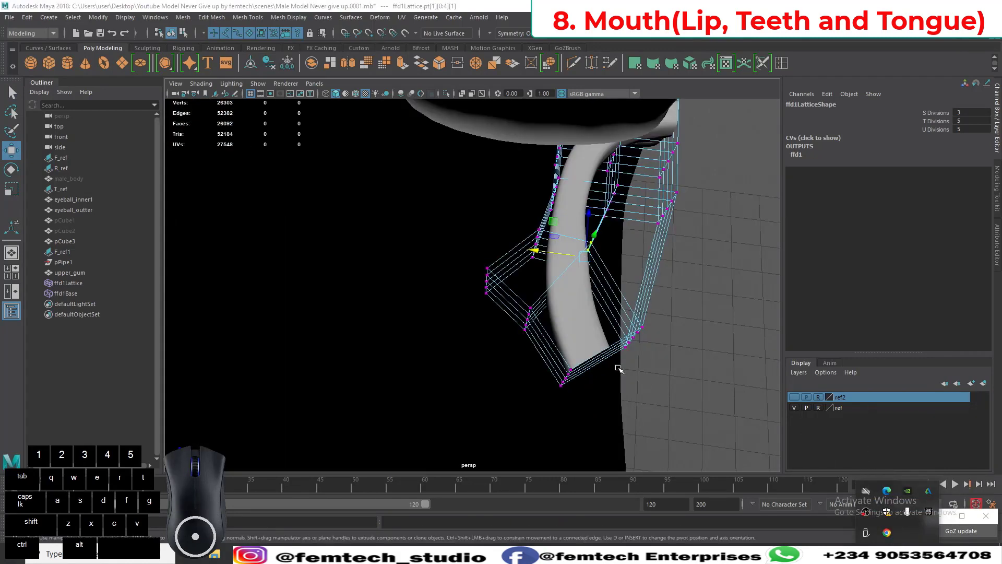
Step: Select the lattice-point columns around the gum's back end and move them farther outward from the head's centre
alt+drag(621, 369, 544, 350)
drag(628, 376, 495, 309)
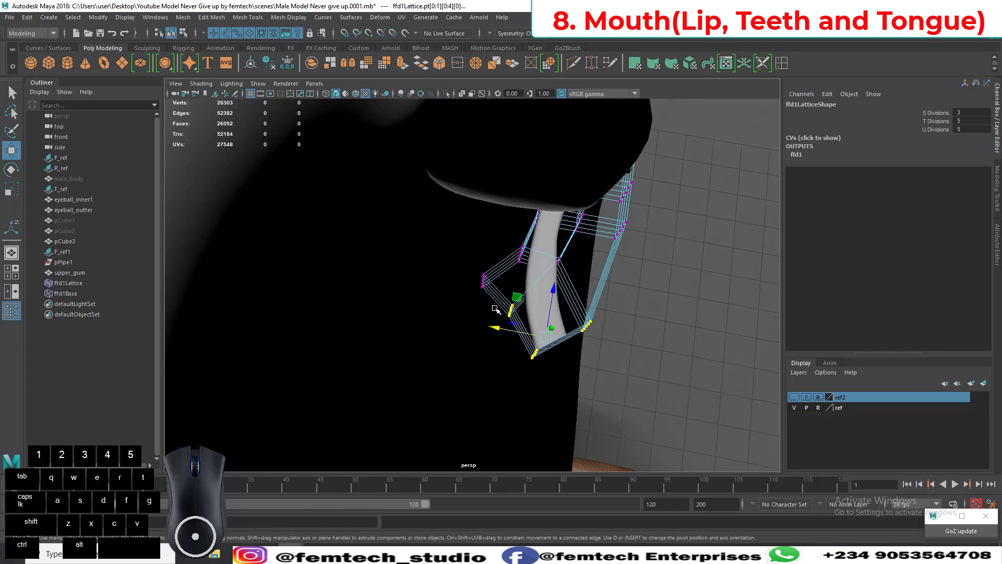
drag(538, 339, 525, 338)
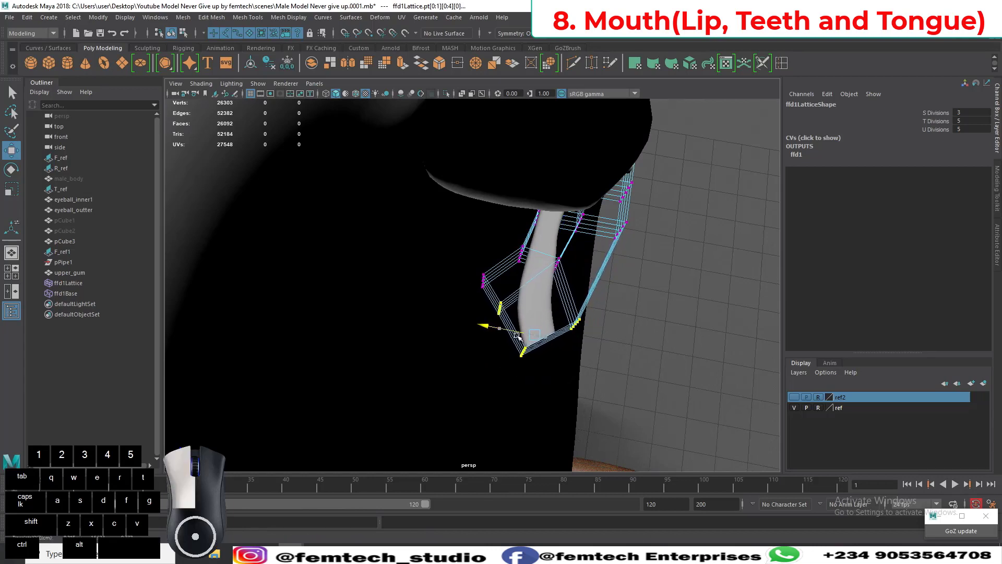
Step: Rotate the rear lattice points in the view from above to align the gum's back end, redoing the first rotation
key(e)
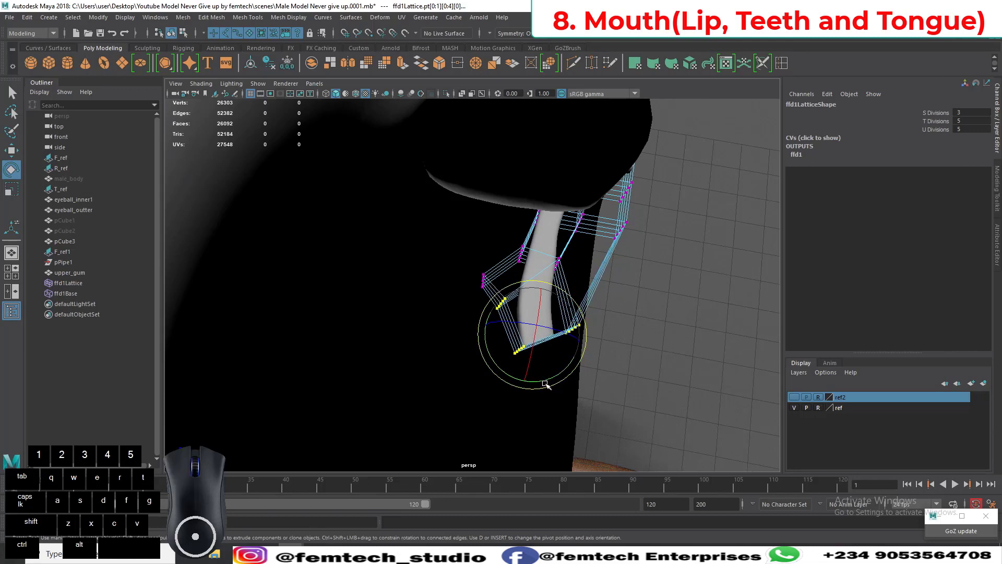
key(ctrl+z)
drag(543, 381, 544, 382)
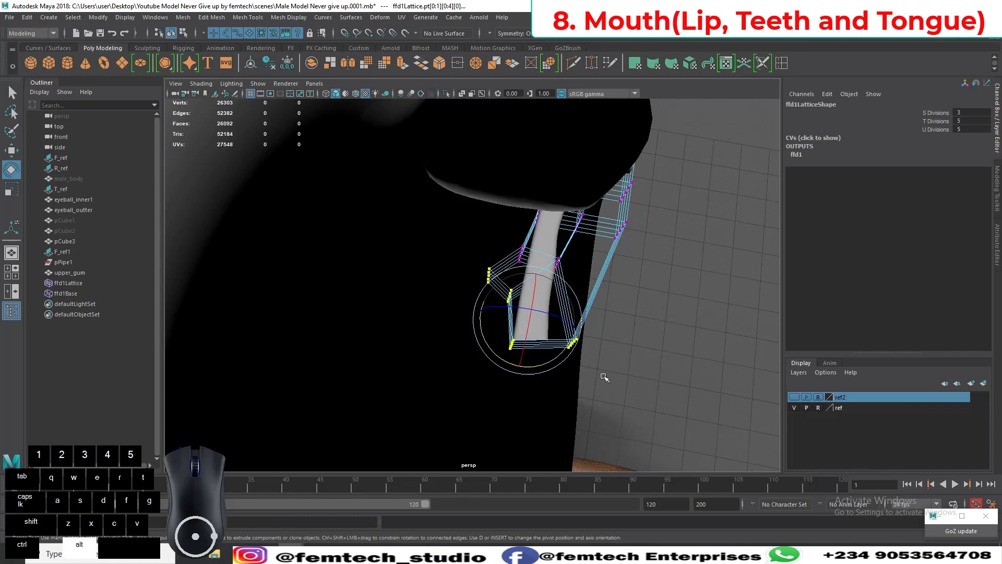
alt+drag(605, 377, 440, 311)
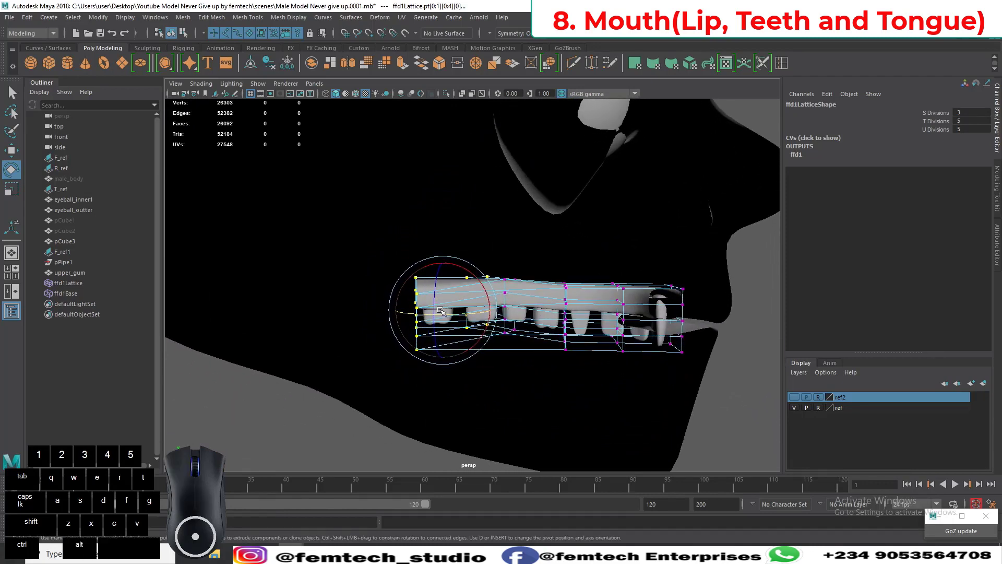
alt+drag(513, 380, 548, 353)
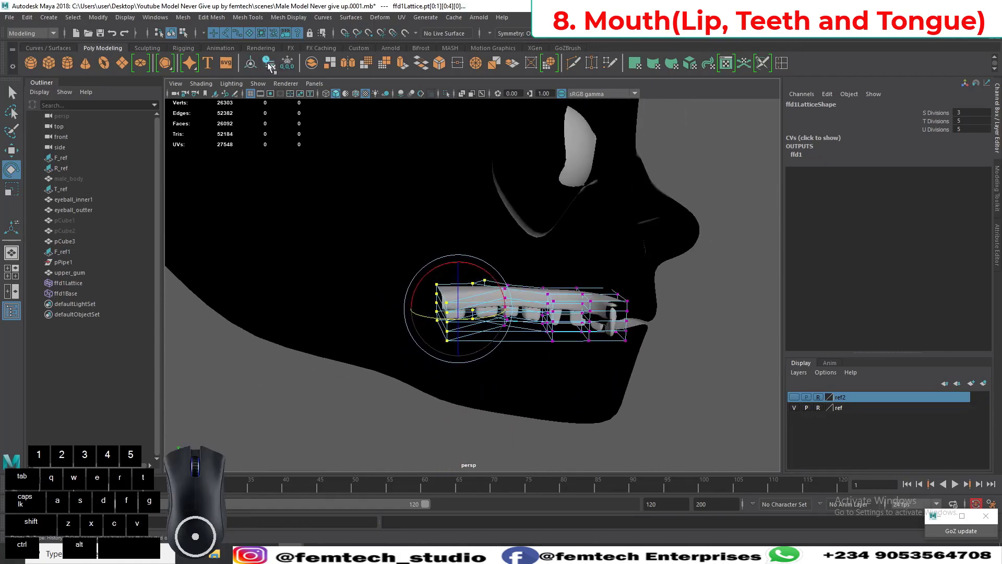
Step: Return the lattice to object mode, delete the history of upper_gum to bake in the deformation, and save the scene
right_click(553, 310)
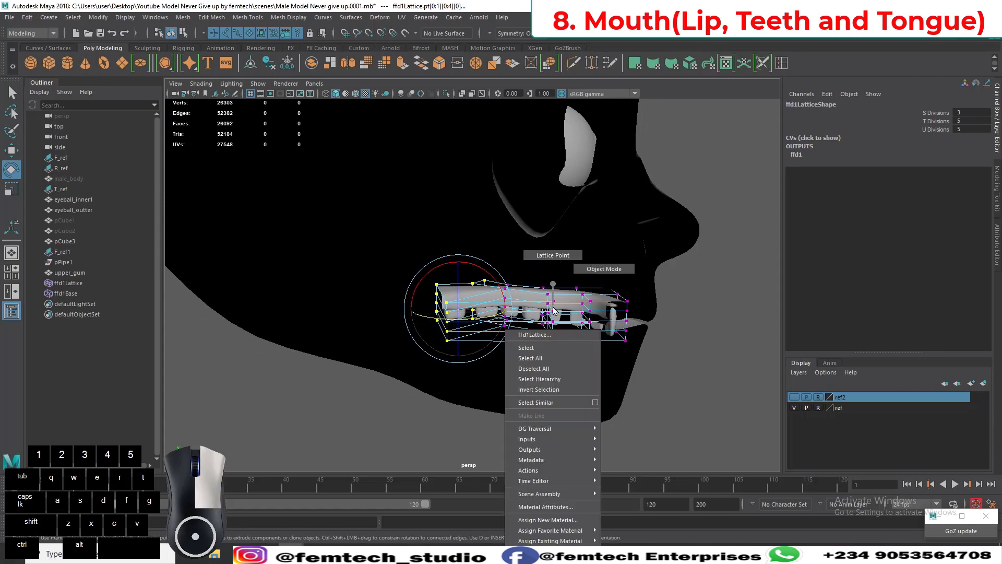
click(596, 271)
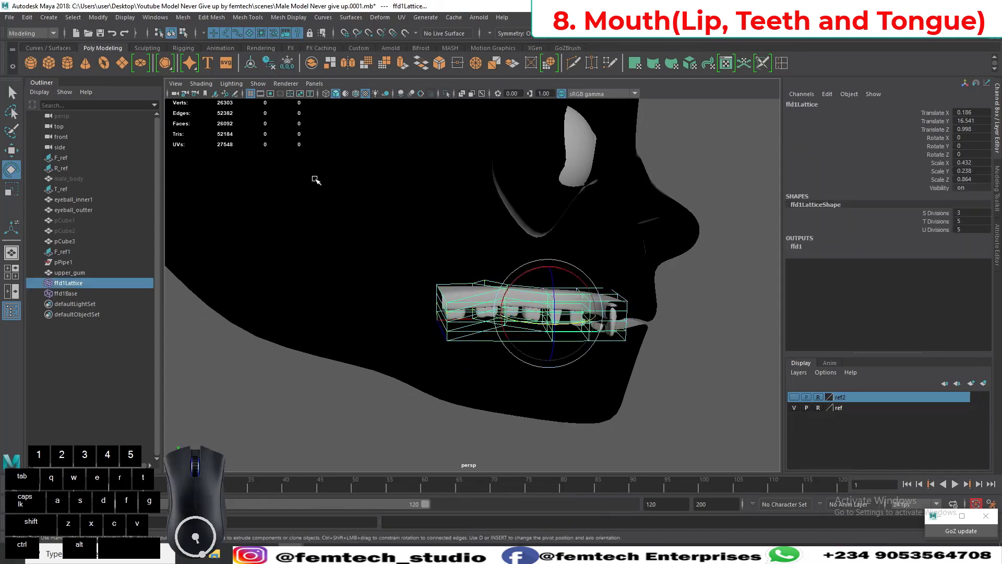
click(74, 273)
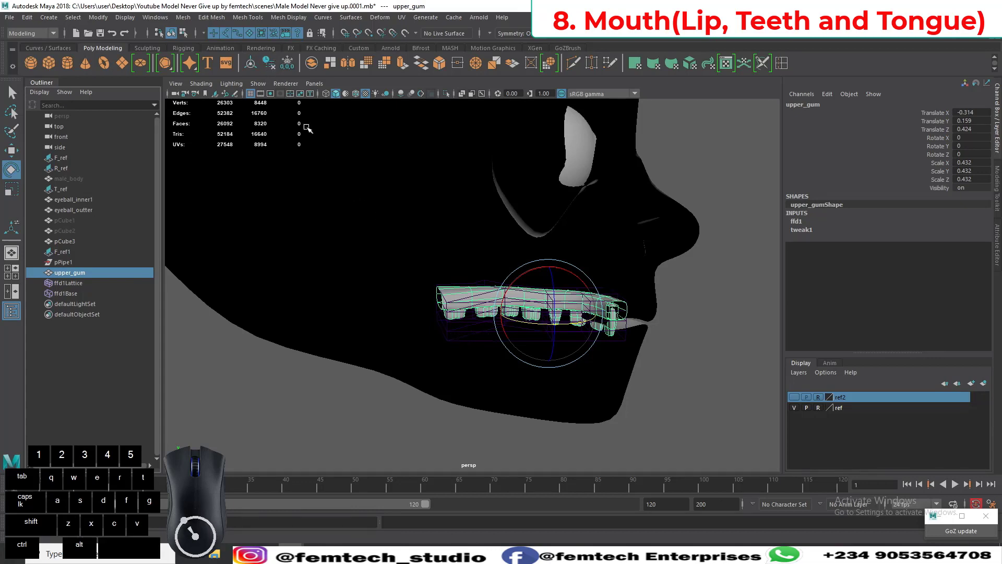
click(269, 63)
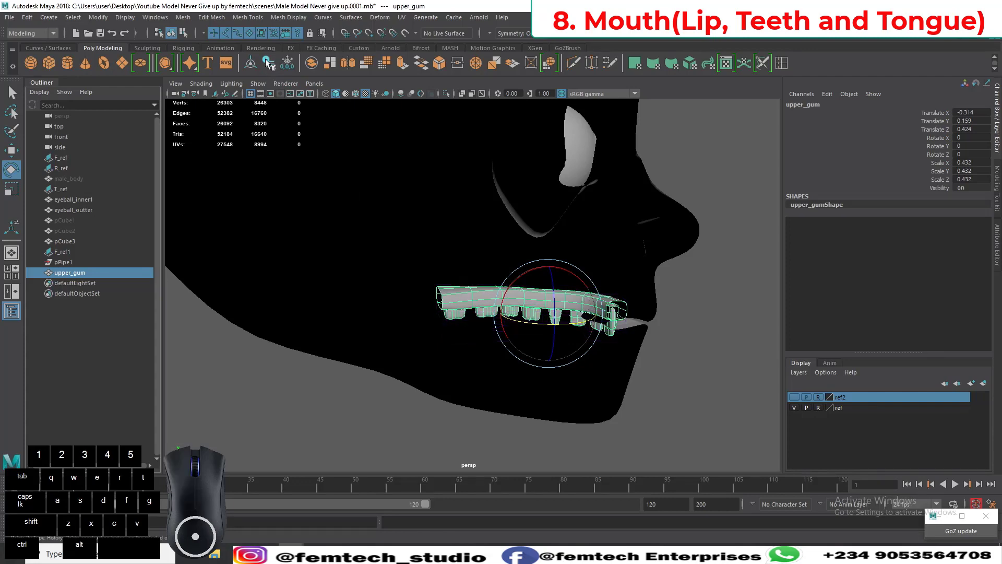
alt+drag(436, 428, 470, 466)
click(571, 432)
alt+drag(571, 432, 405, 336)
key(ctrl+s)
Step: Mirror upper_gum across the world X axis in the negative direction with merged borders to complete the dental arch
click(500, 310)
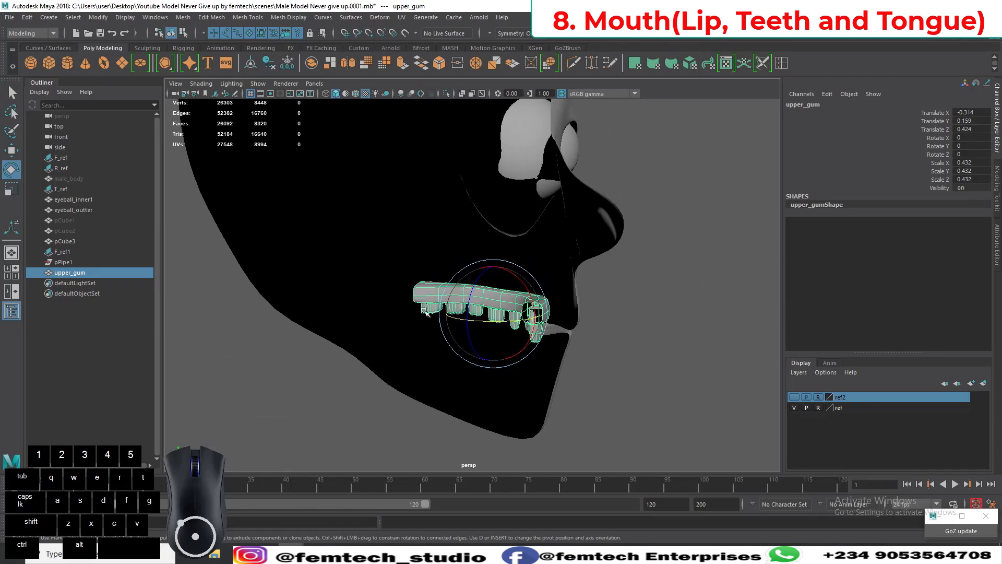
click(349, 66)
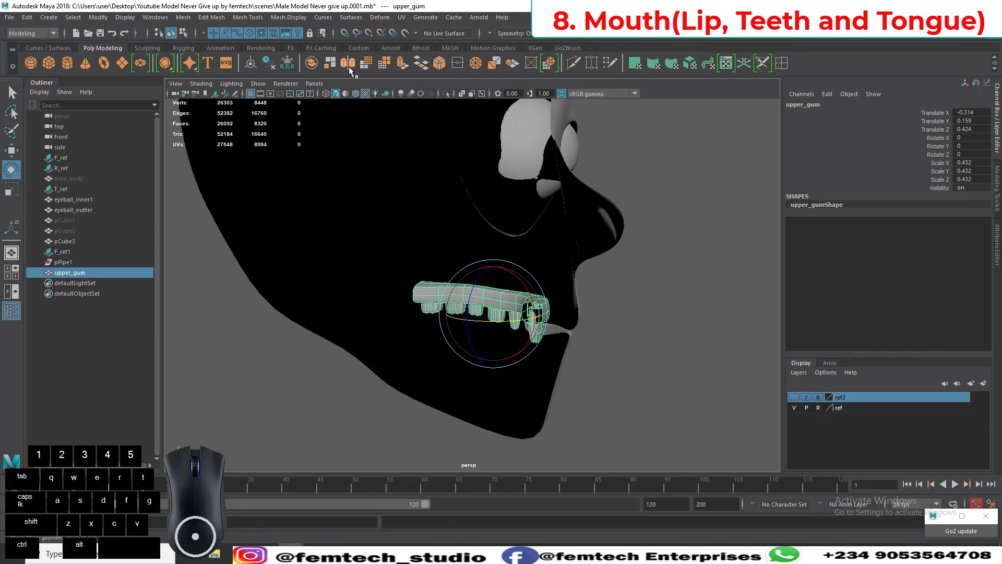
alt+drag(348, 274, 460, 322)
scroll(461, 322, down, 2)
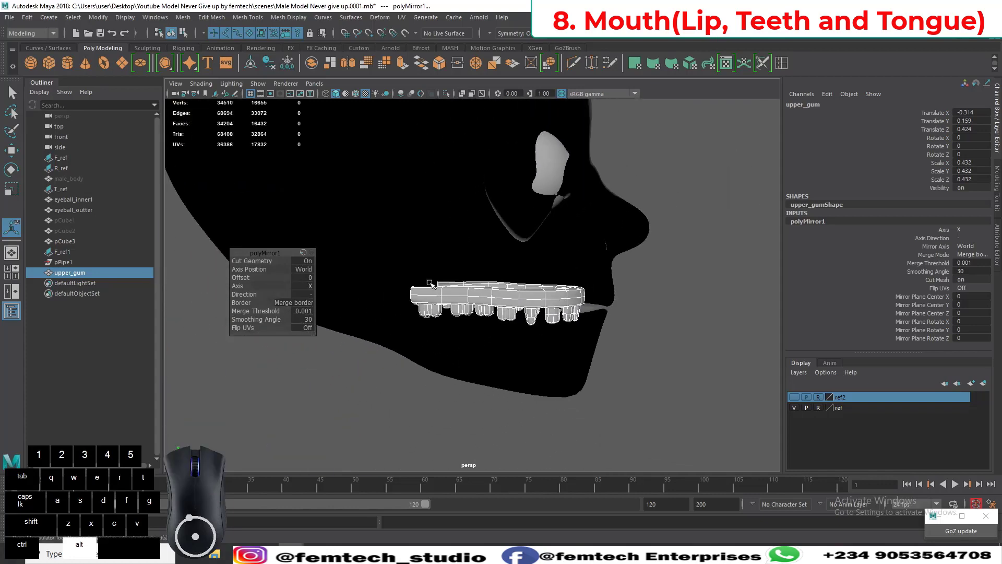
Step: Isolate the mirrored upper gum and examine the complete arch and its centre teeth from several angles
click(446, 93)
alt+right_drag(493, 277, 474, 281)
alt+drag(473, 282, 376, 346)
click(432, 325)
alt+right_drag(376, 346, 405, 372)
alt+middle_drag(401, 370, 496, 346)
alt+drag(497, 346, 532, 327)
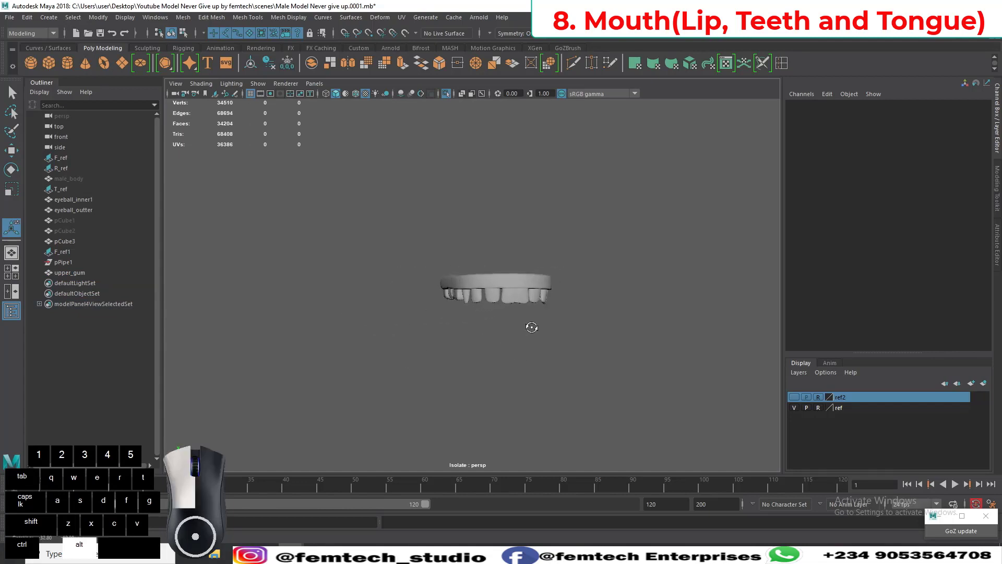
alt+drag(600, 335, 459, 290)
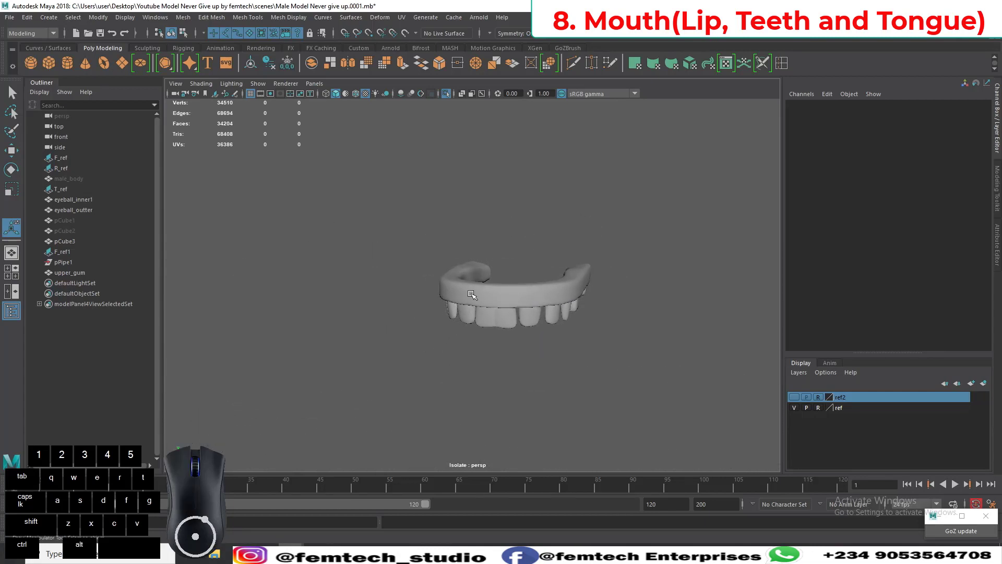
Step: Delete the construction history of the mirrored upper_gum
click(473, 293)
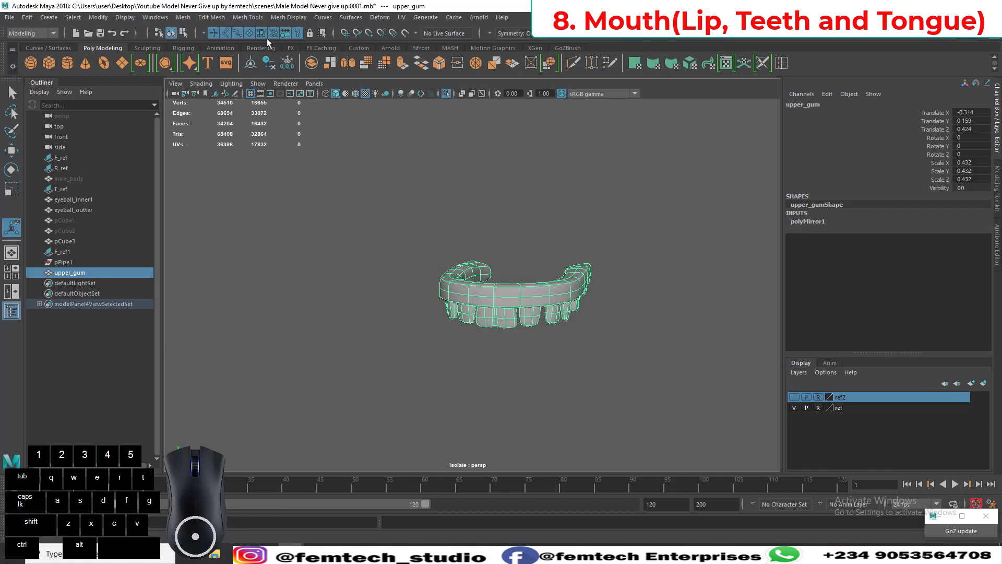
click(271, 65)
alt+drag(383, 310, 392, 300)
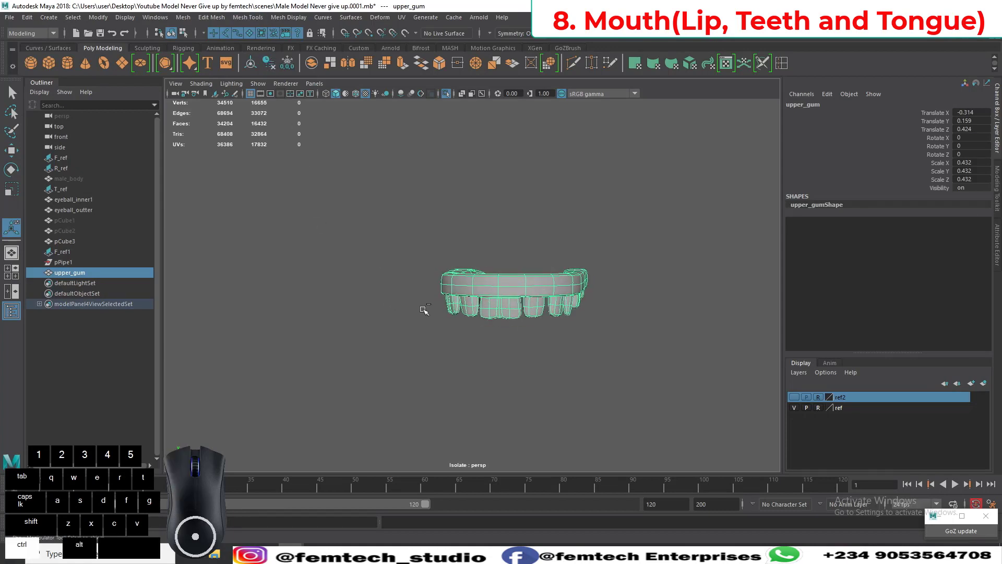
key(ctrl+d)
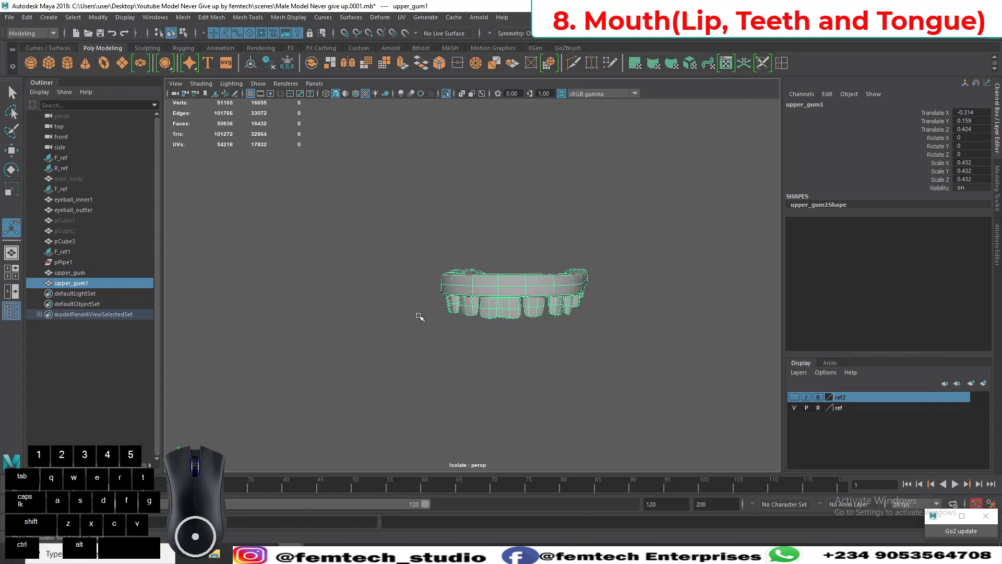
key(w)
click(445, 95)
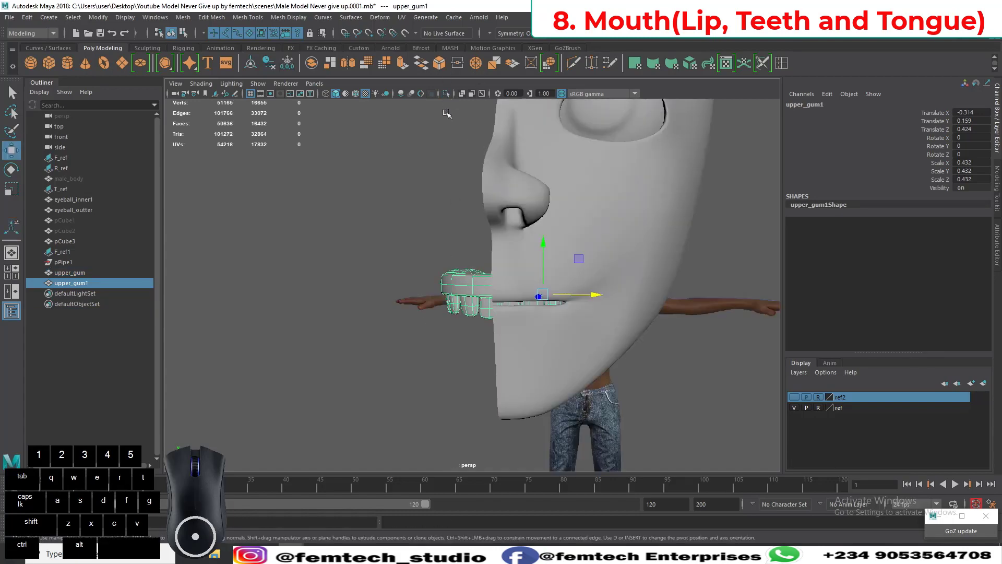
alt+middle_drag(429, 230, 429, 184)
alt+drag(429, 183, 496, 209)
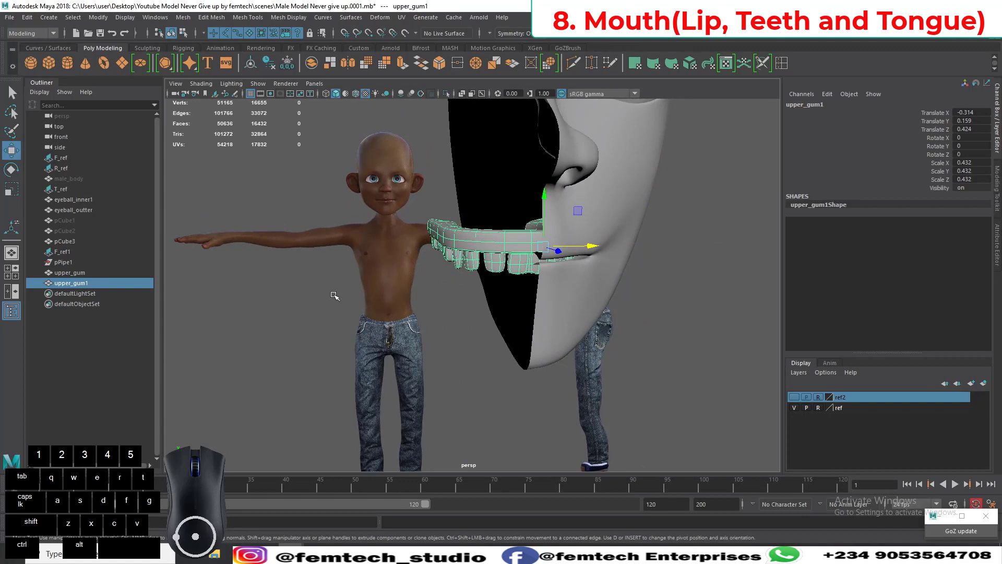
alt+drag(335, 295, 306, 282)
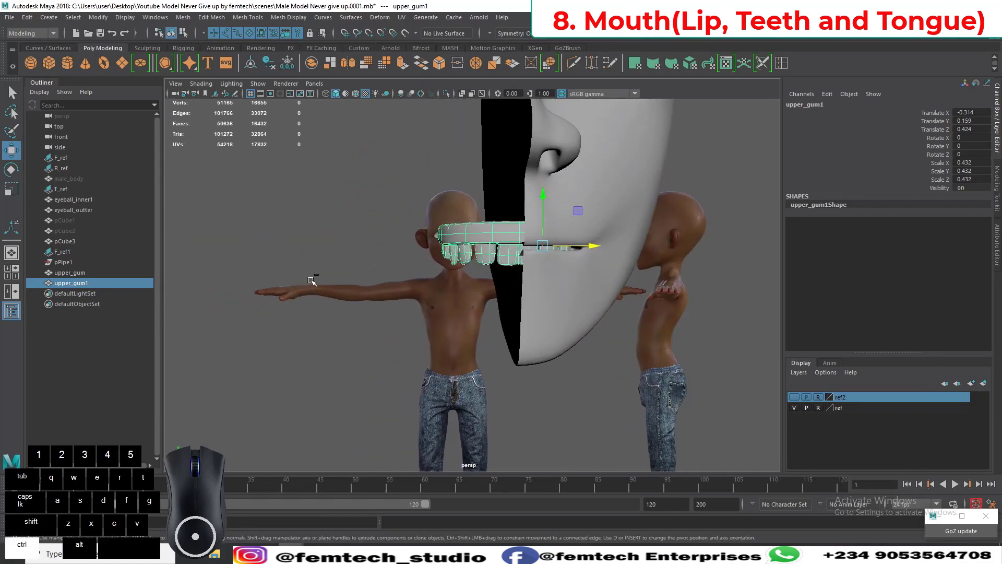
key(ctrl+1)
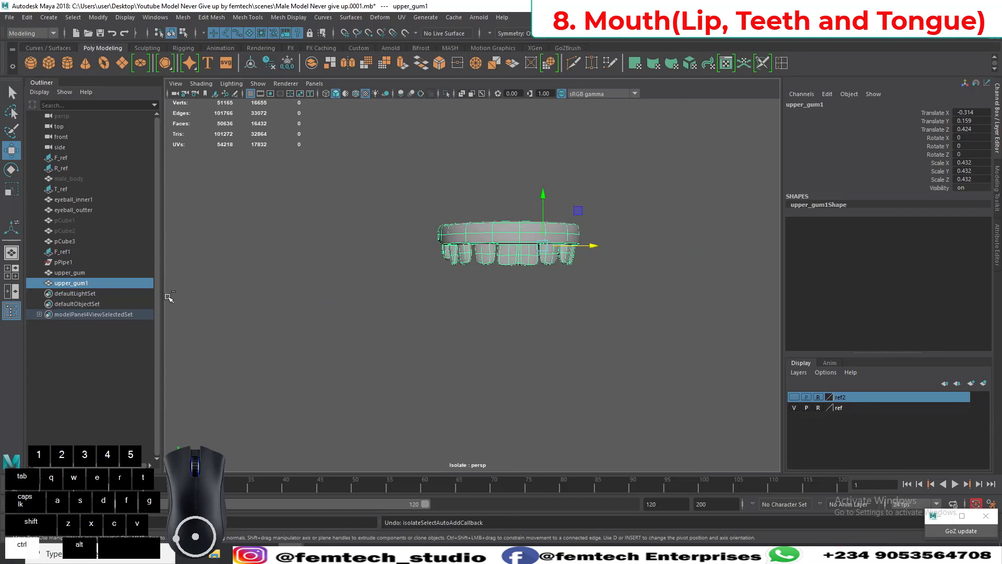
key(ctrl+z)
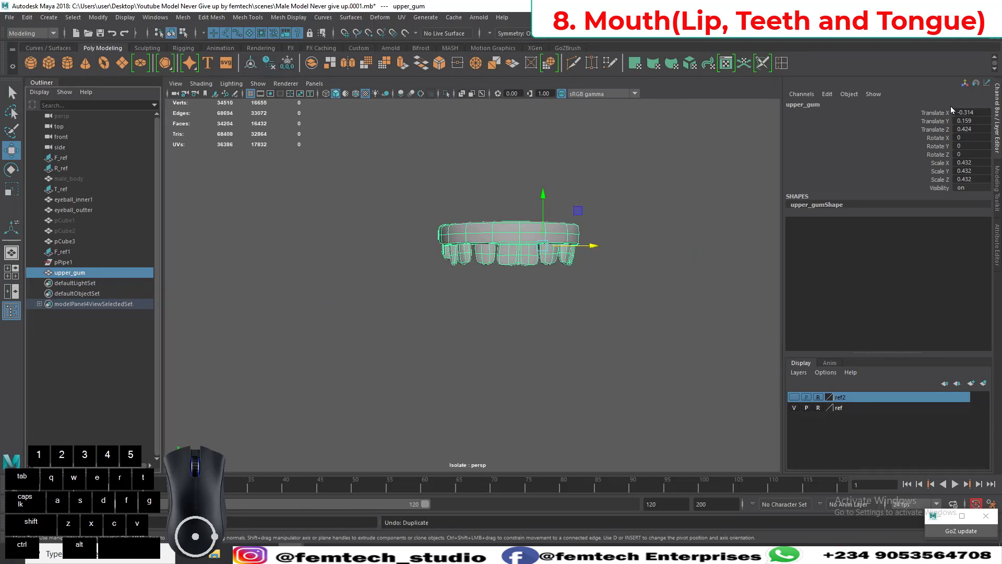
Step: Freeze the transformations of upper_gum and duplicate the mesh
click(288, 66)
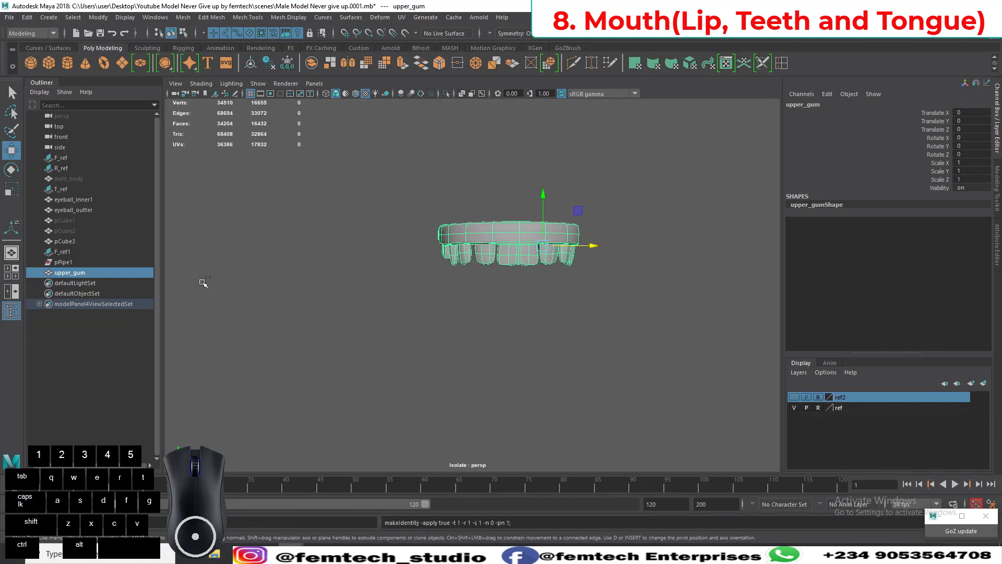
key(ctrl+d)
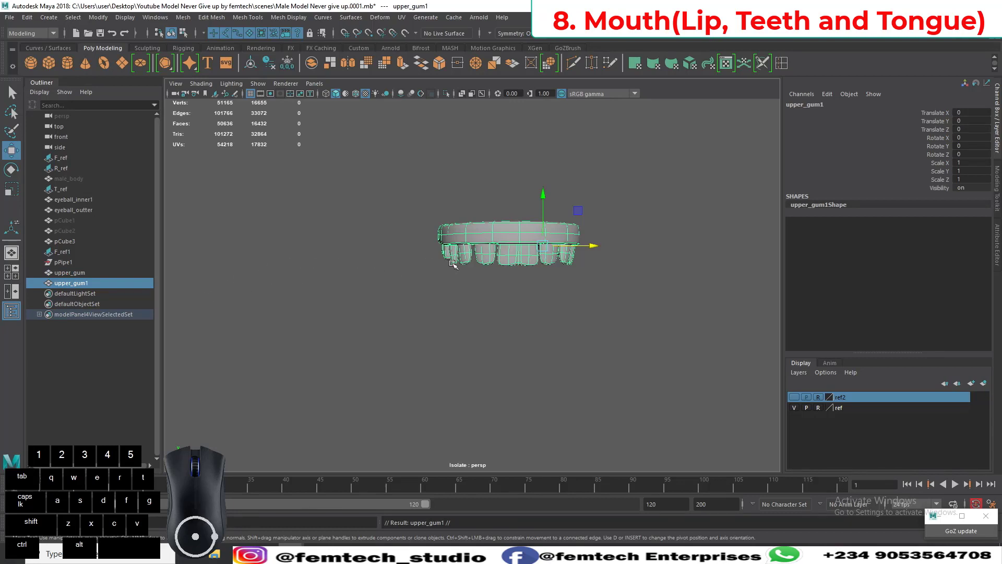
key(e)
drag(520, 213, 508, 236)
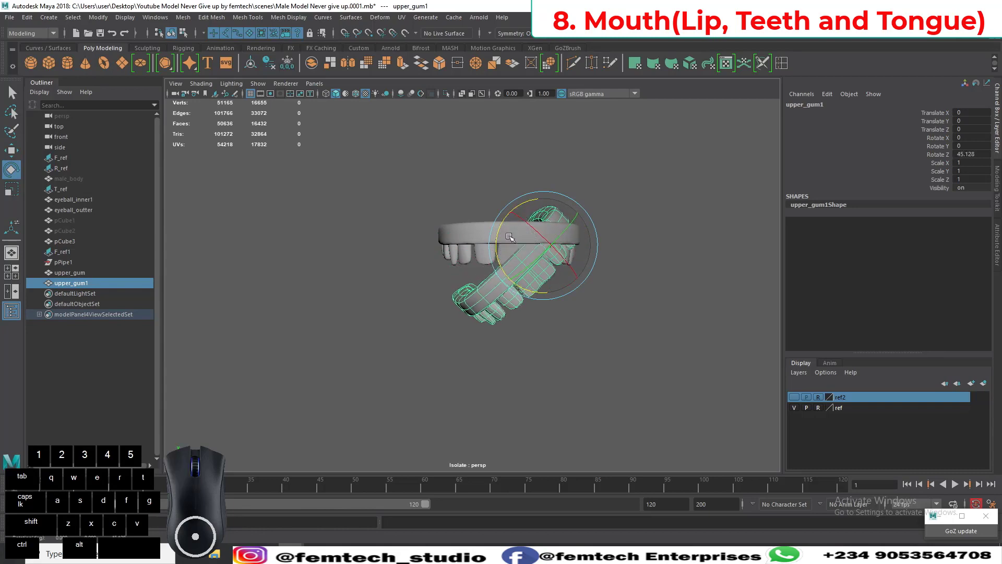
alt+drag(434, 250, 588, 257)
key(ctrl+z)
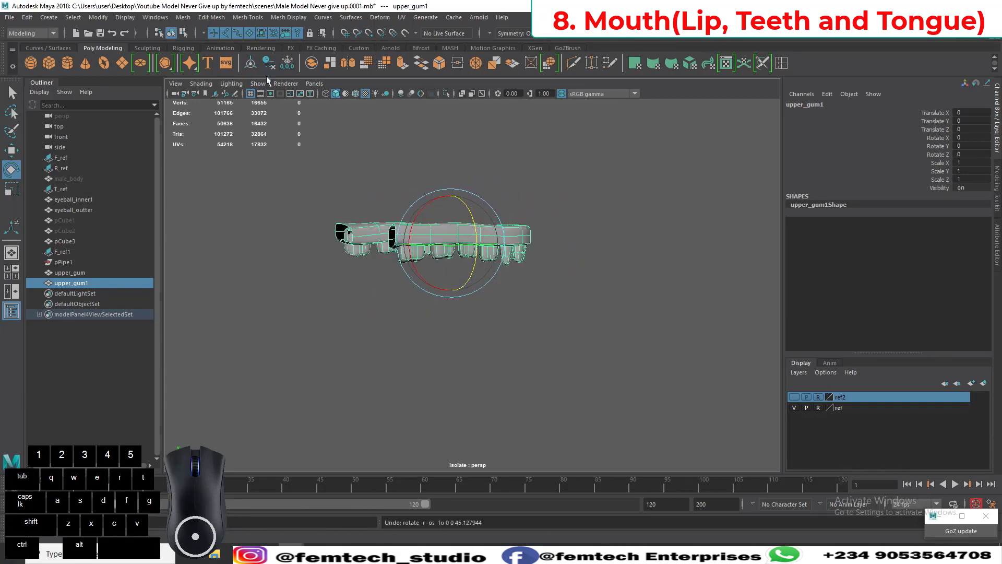
Step: Flip the duplicated gum and teeth mesh upside down by setting its Z rotation to 180
alt+drag(313, 173, 545, 261)
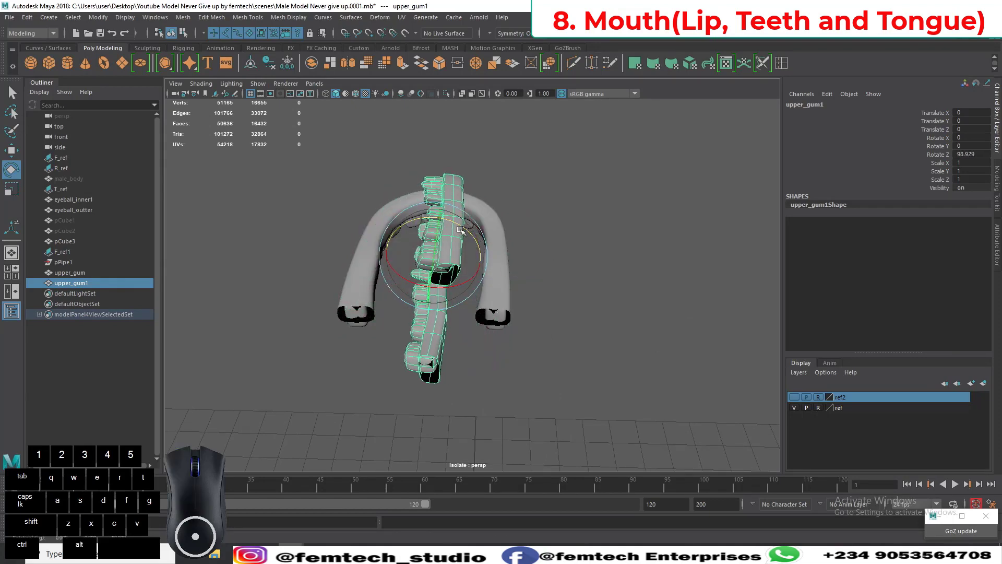
drag(471, 232, 482, 248)
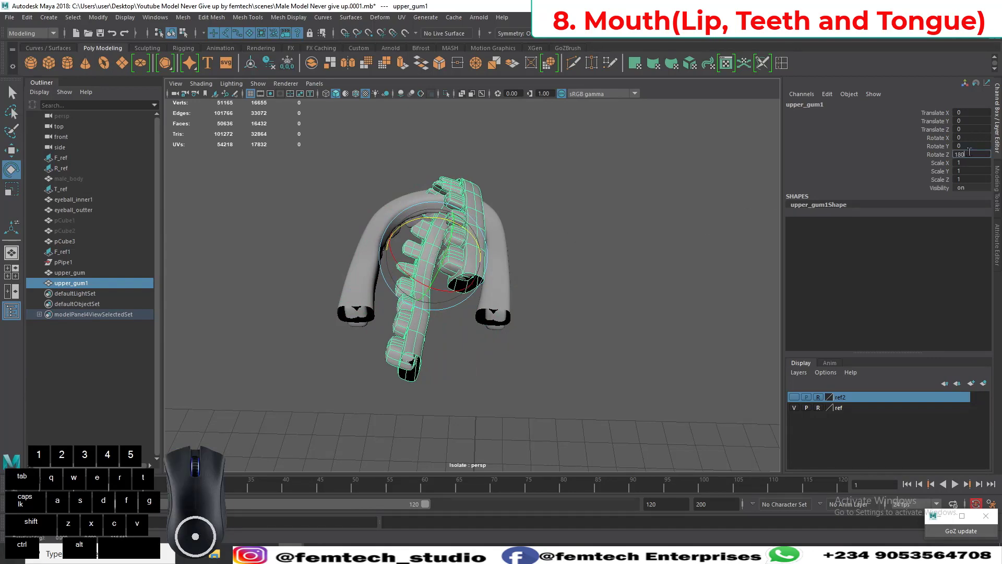
click(969, 152)
text(180)
key(Return)
Step: Move the flipped duplicate straight down below the upper teeth, to a Translate Y of about -0.242
alt+drag(297, 245, 325, 296)
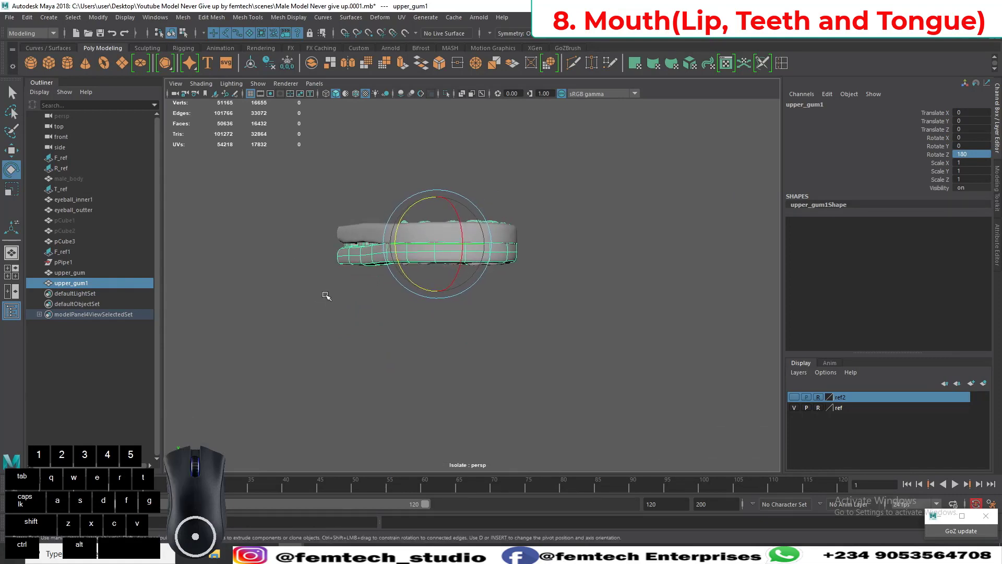
key(w)
drag(437, 302, 441, 339)
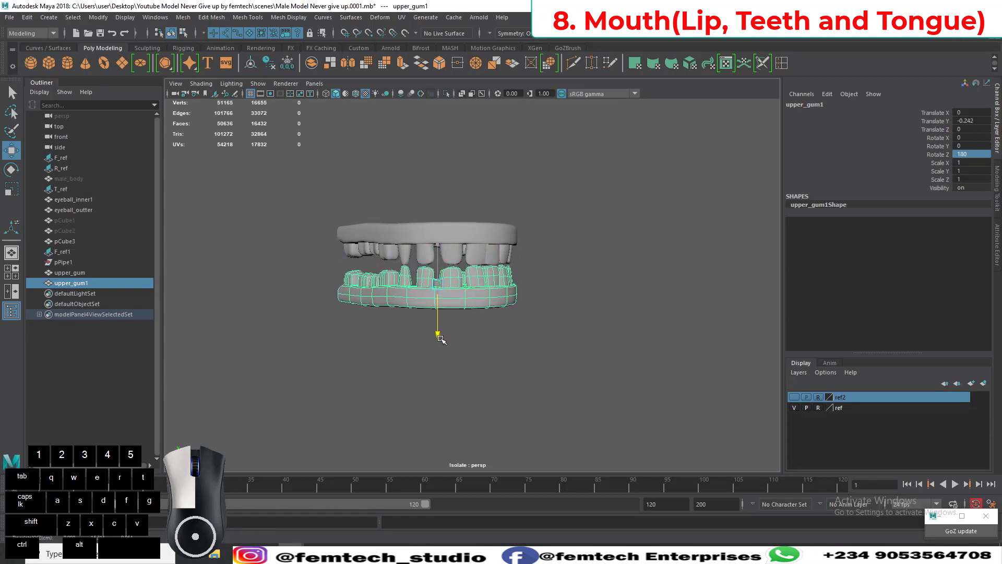
Step: Rename the duplicated lower teeth mesh upper_gum1 as Lowwer_gum
click(535, 366)
alt+drag(532, 381, 346, 358)
double_click(61, 284)
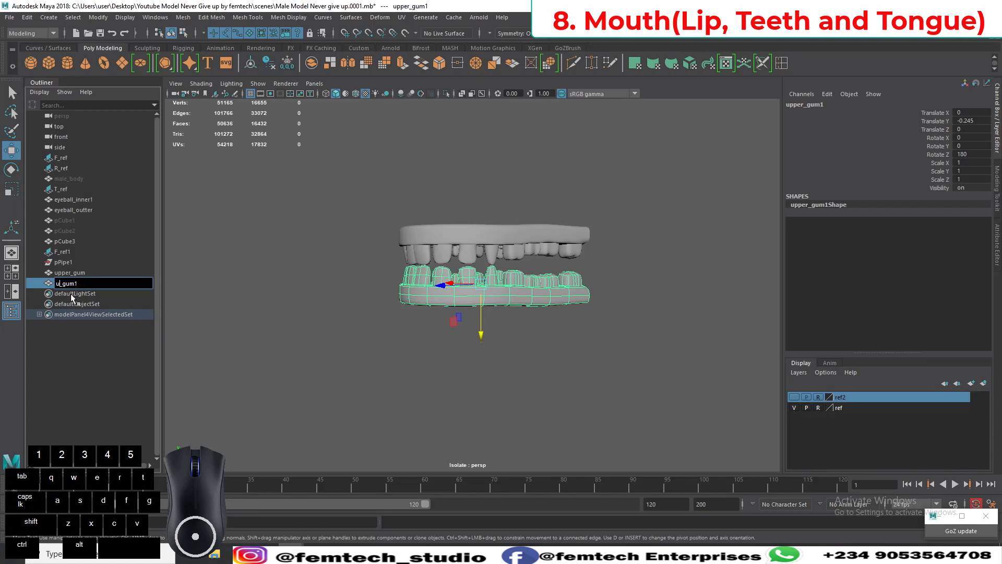
text(LOw)
key(BackSpace)
key(Return)
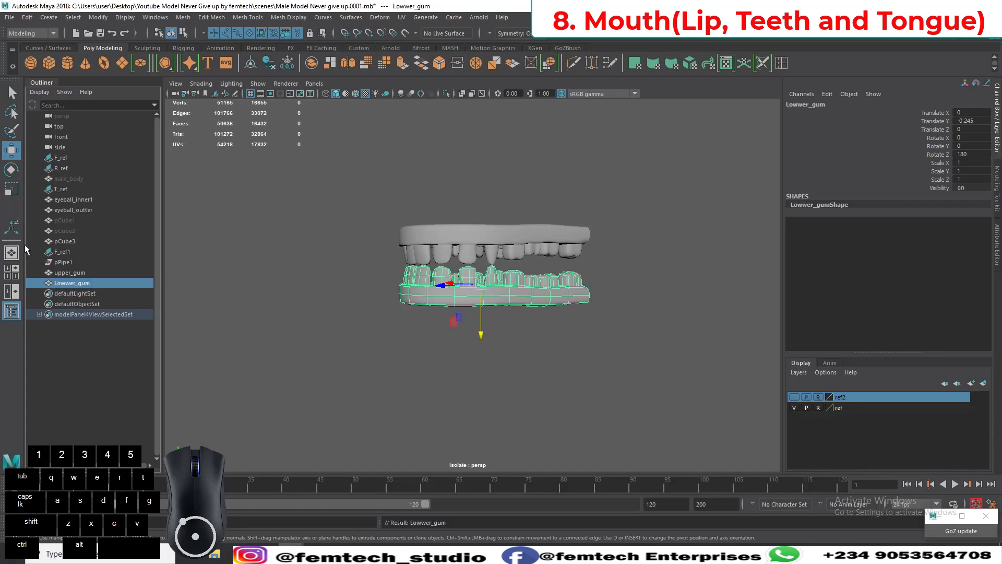
Step: Freeze the transformations of the Lowwer_gum mesh
click(322, 295)
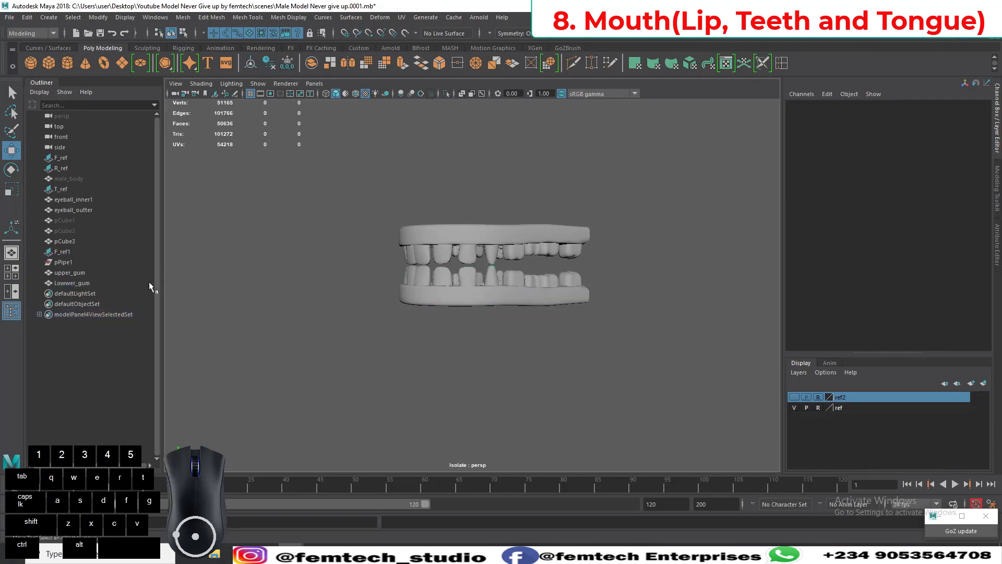
click(113, 284)
click(286, 64)
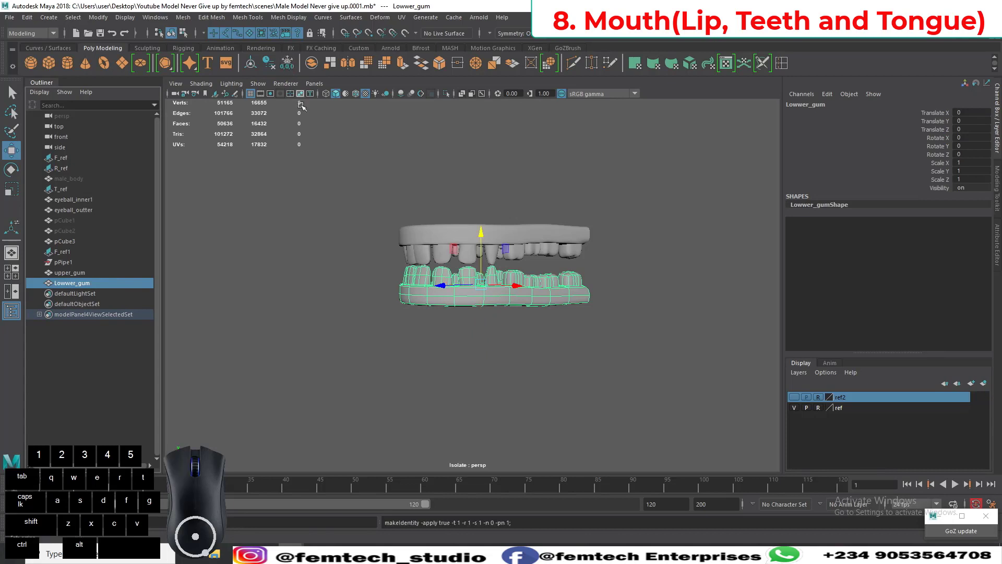
click(337, 217)
alt+drag(328, 303, 400, 233)
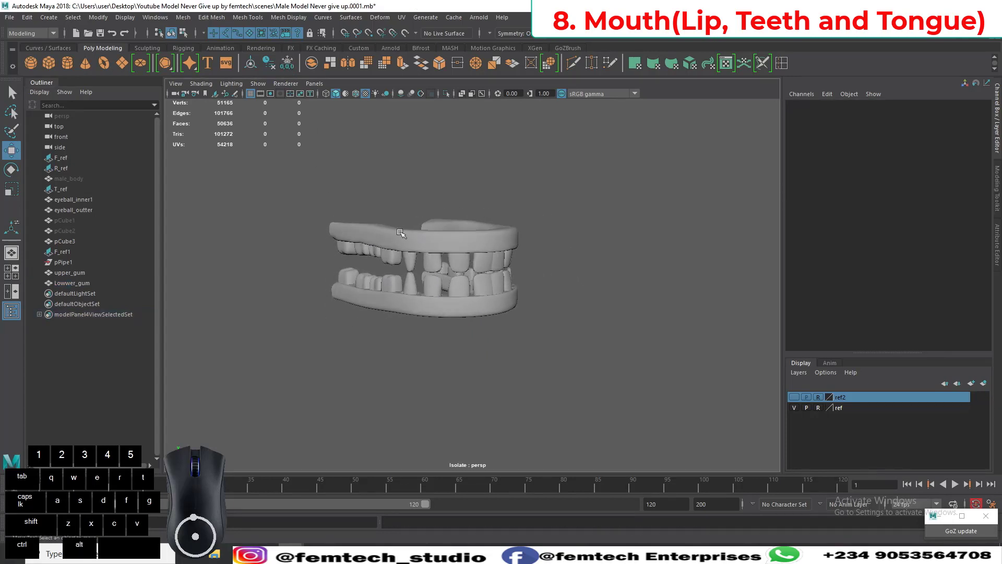
Step: Turn off isolated display so the head and reference images appear together with the teeth
click(446, 93)
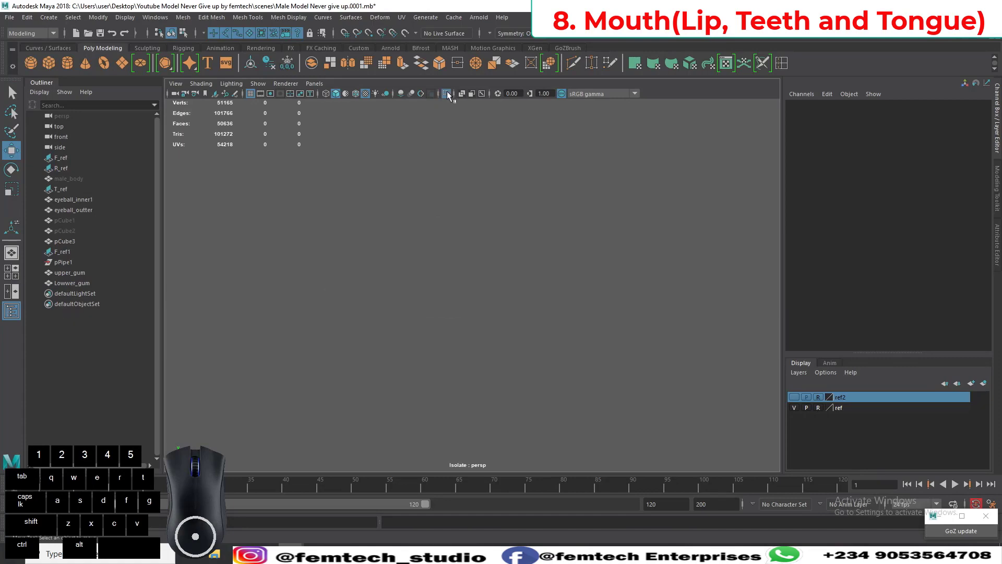
alt+drag(443, 274, 339, 295)
alt+right_drag(339, 293, 336, 261)
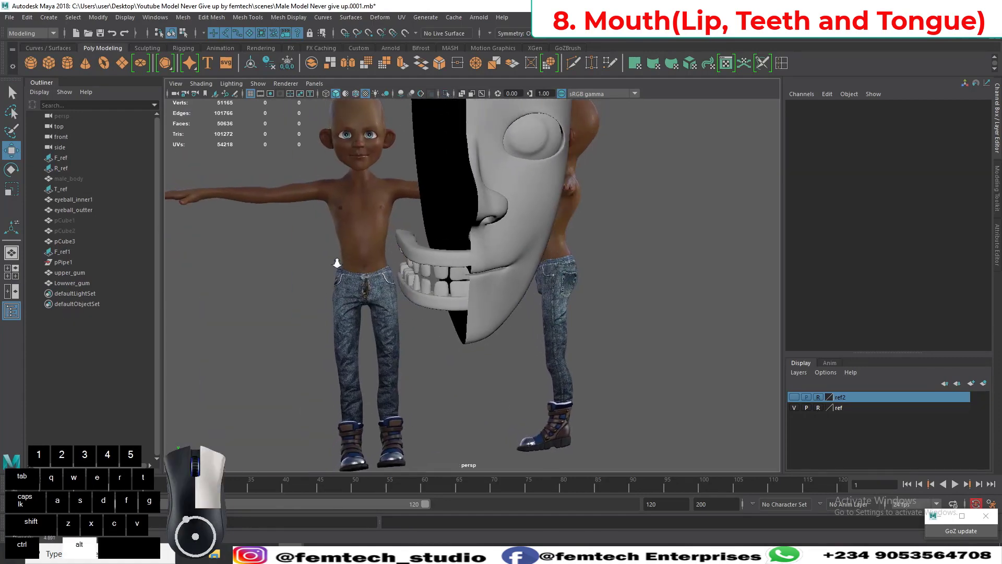
Step: Scale the upper and lower gums down together to about 0.727 to fit inside the head
alt+drag(330, 298, 452, 286)
click(425, 291)
shift+click(424, 290)
key(r)
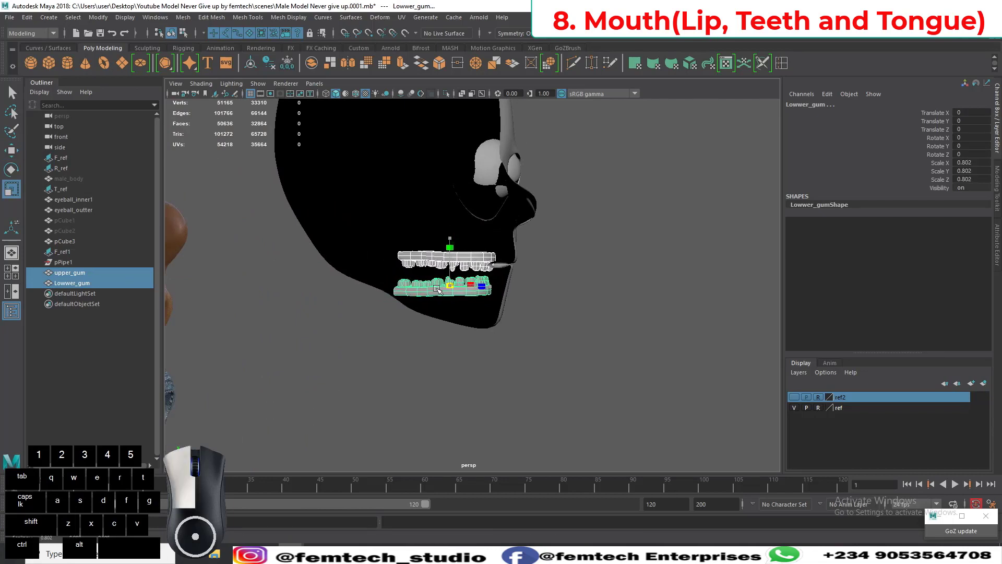
alt+drag(438, 288, 504, 356)
drag(440, 323, 368, 323)
Step: Try raising the lower gum by about 0.069 toward the upper teeth, and undo the move
click(369, 324)
key(w)
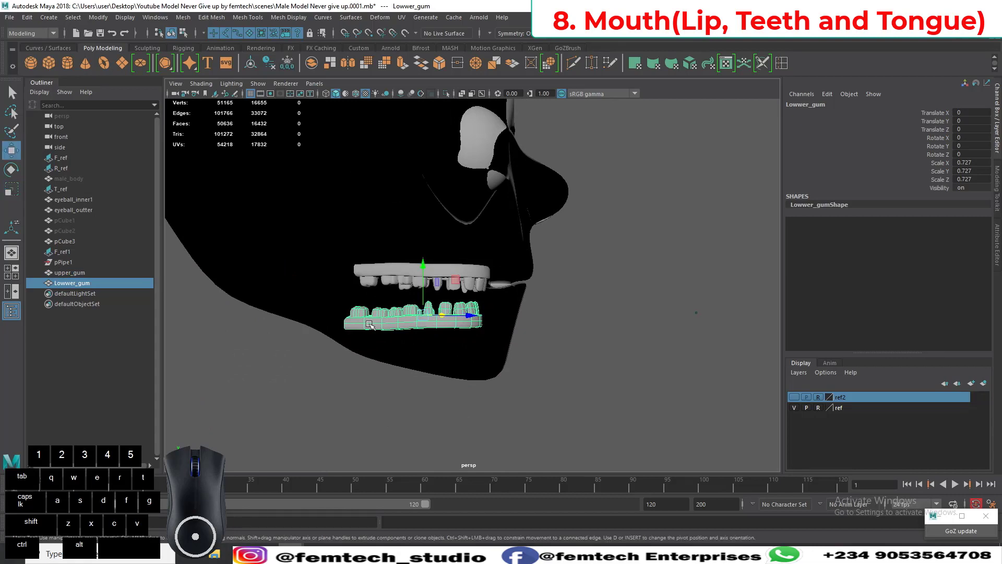
mouse_move(427, 297)
mouse_down()
mouse_move(427, 286)
mouse_move(433, 314)
mouse_up()
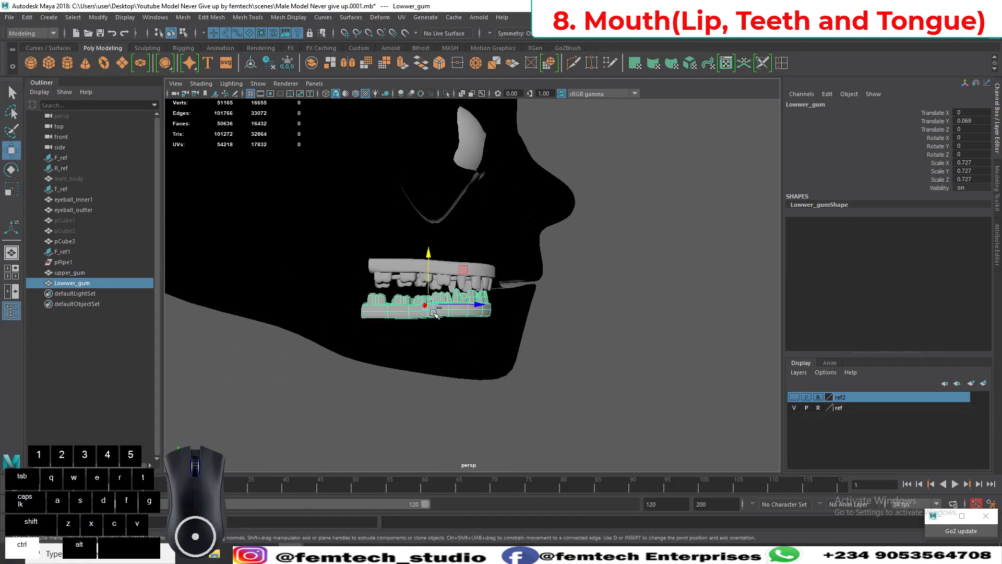
key(ctrl+z)
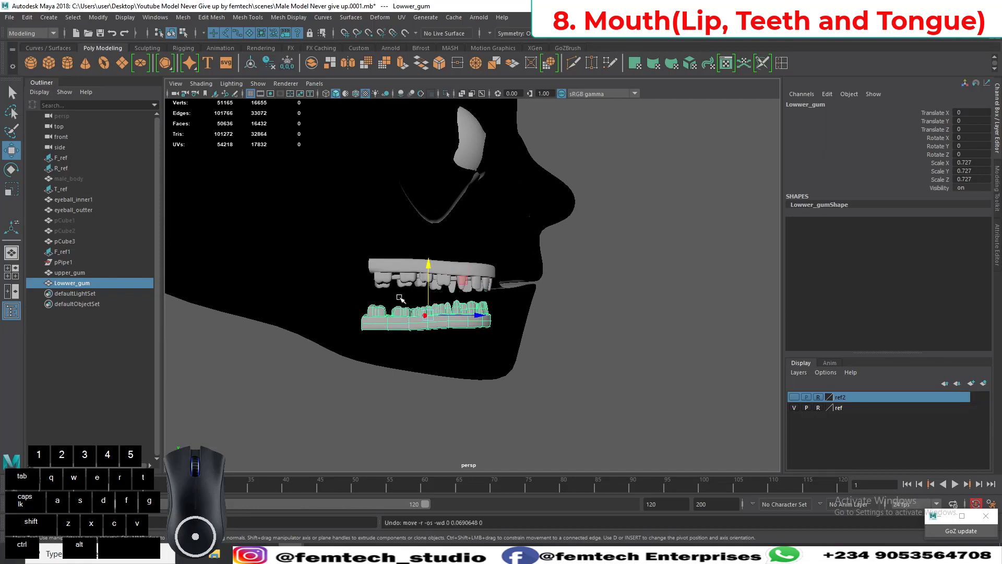
Step: Freeze the transformations of both gums and group them together
click(395, 271)
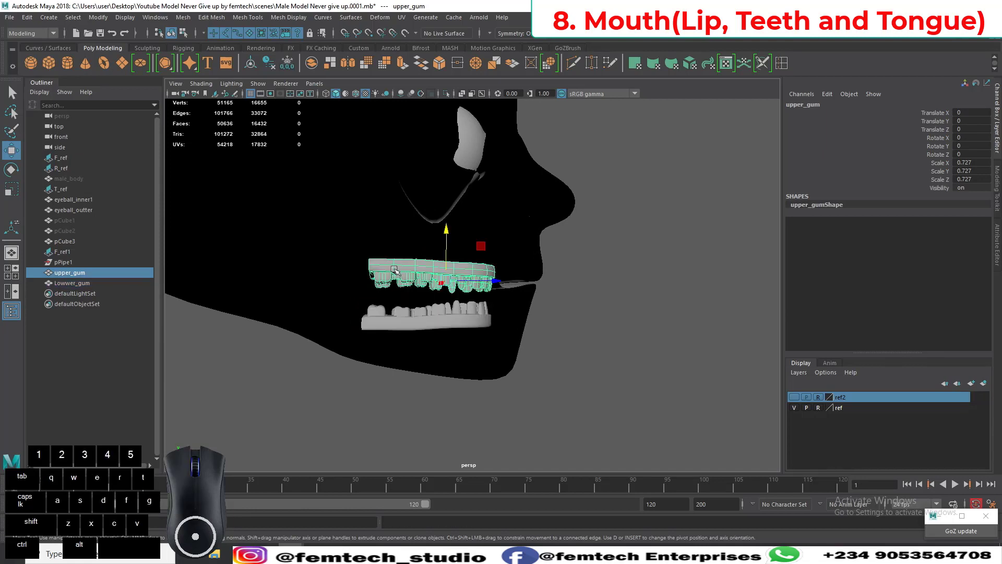
shift+click(397, 318)
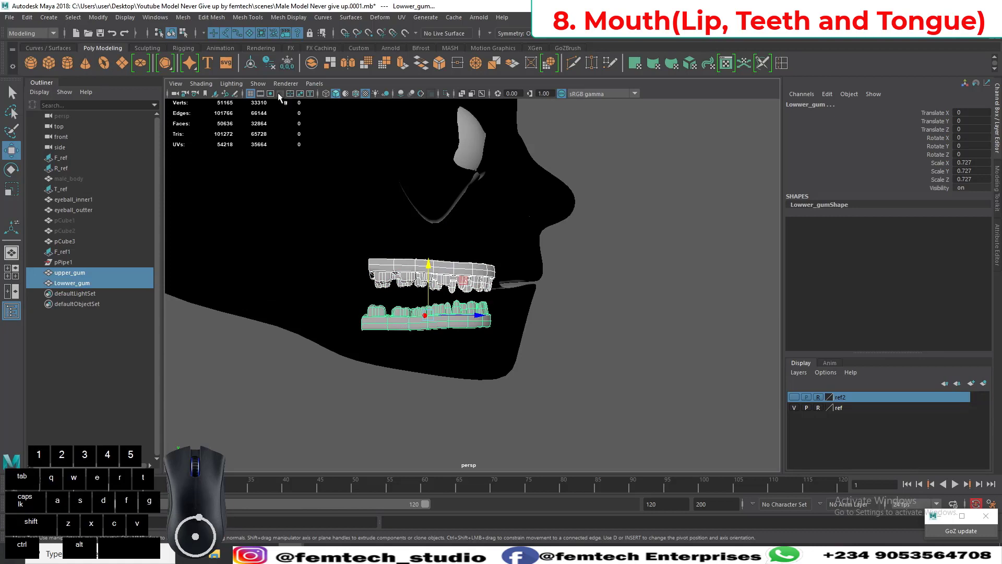
click(286, 63)
key(ctrl+g)
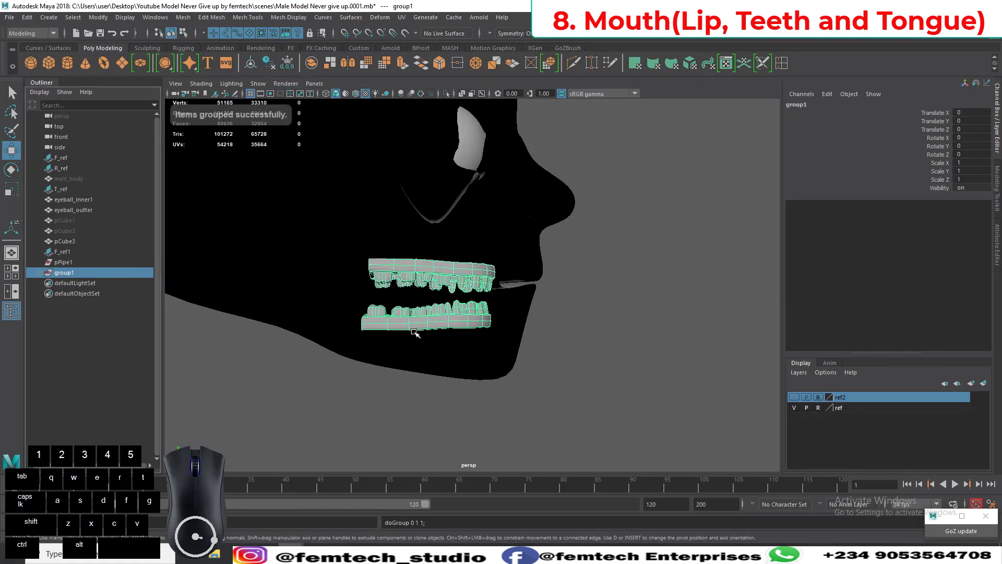
Step: Select the teeth group as a whole and center its pivot
key(r)
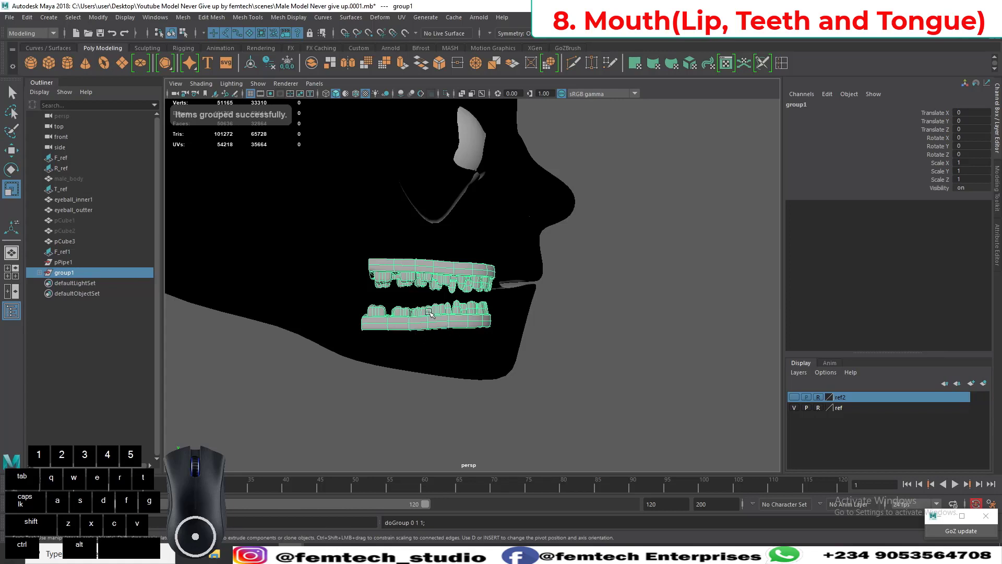
click(429, 313)
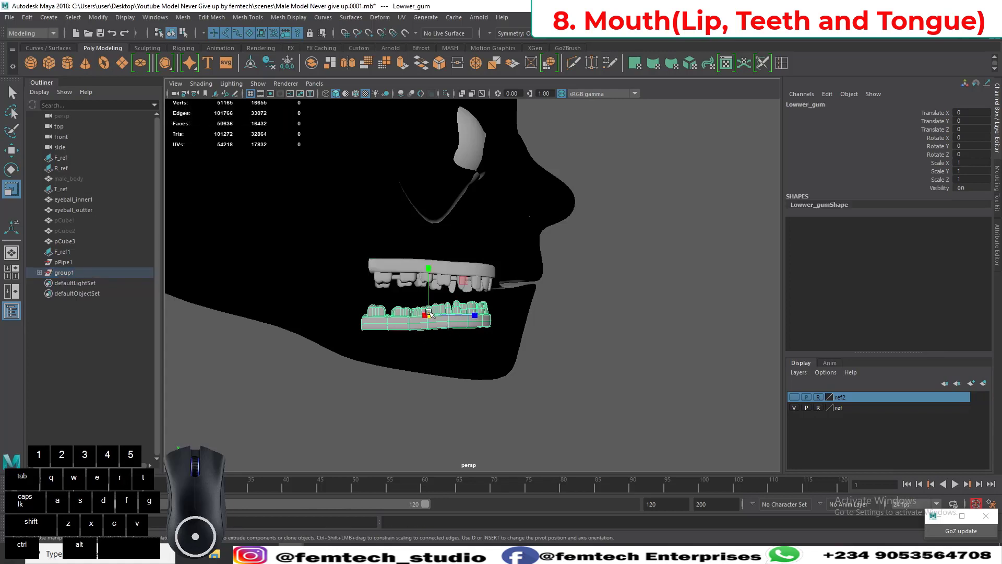
click(138, 273)
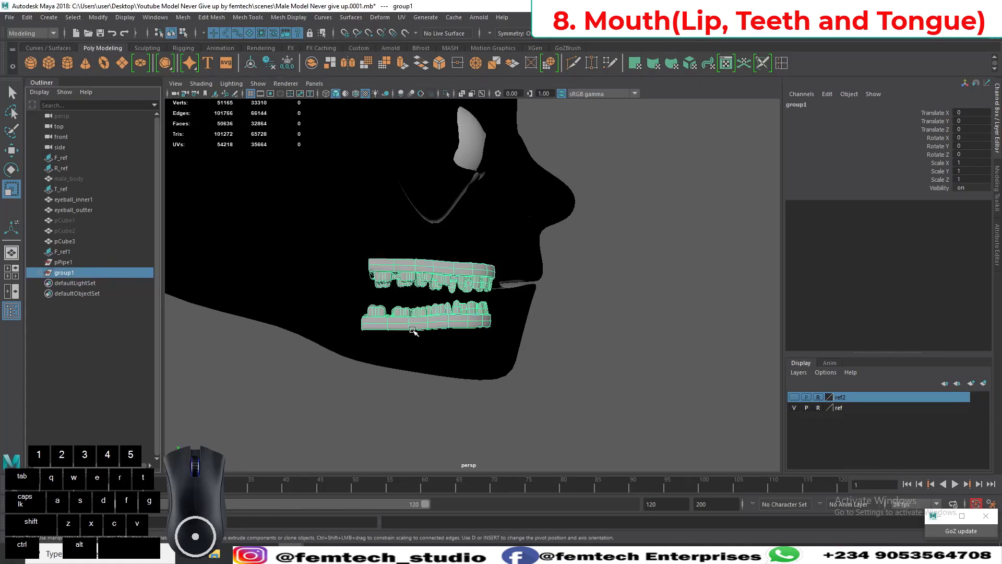
click(304, 343)
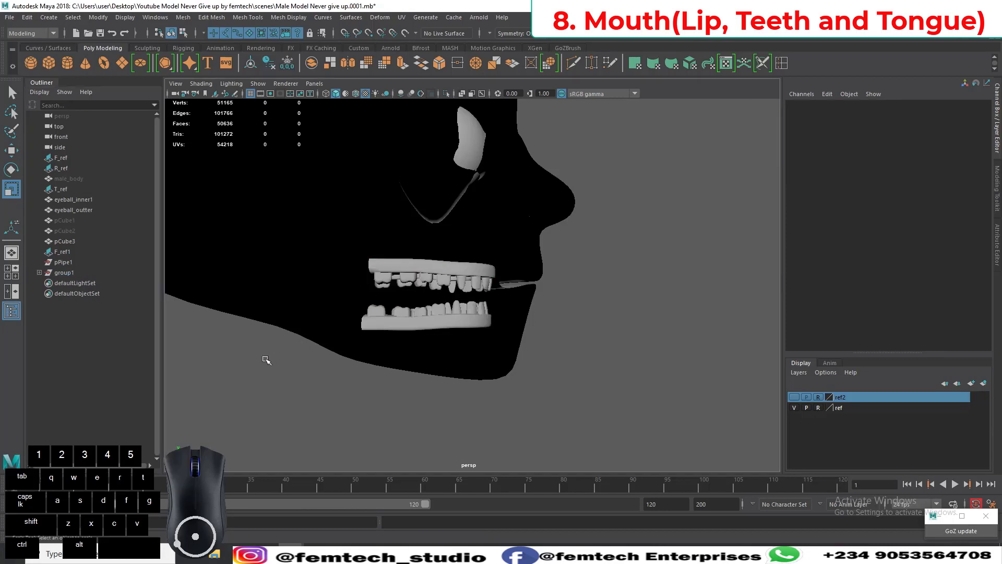
click(75, 272)
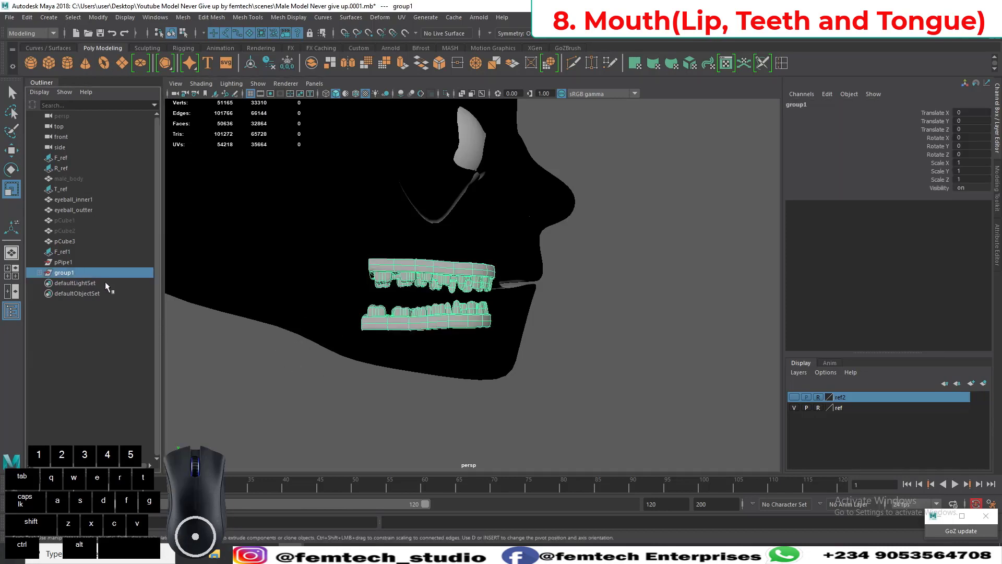
right_drag(401, 253, 401, 276)
right_drag(446, 249, 447, 240)
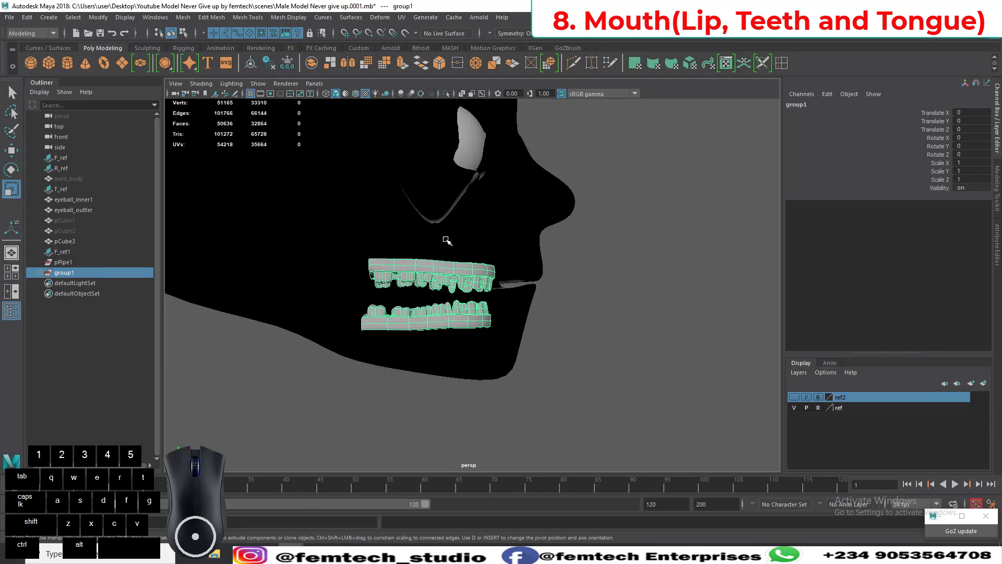
key(w)
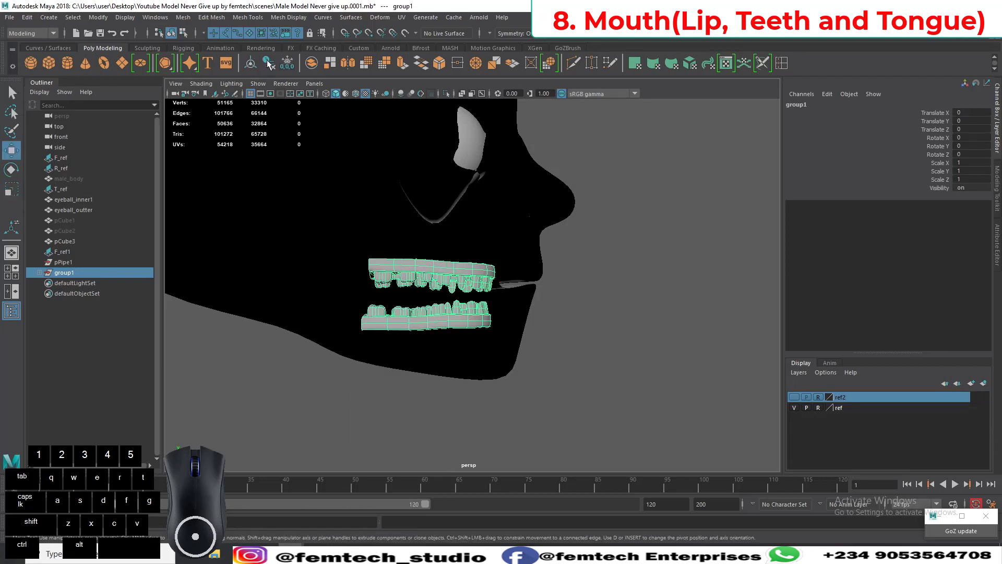
click(250, 64)
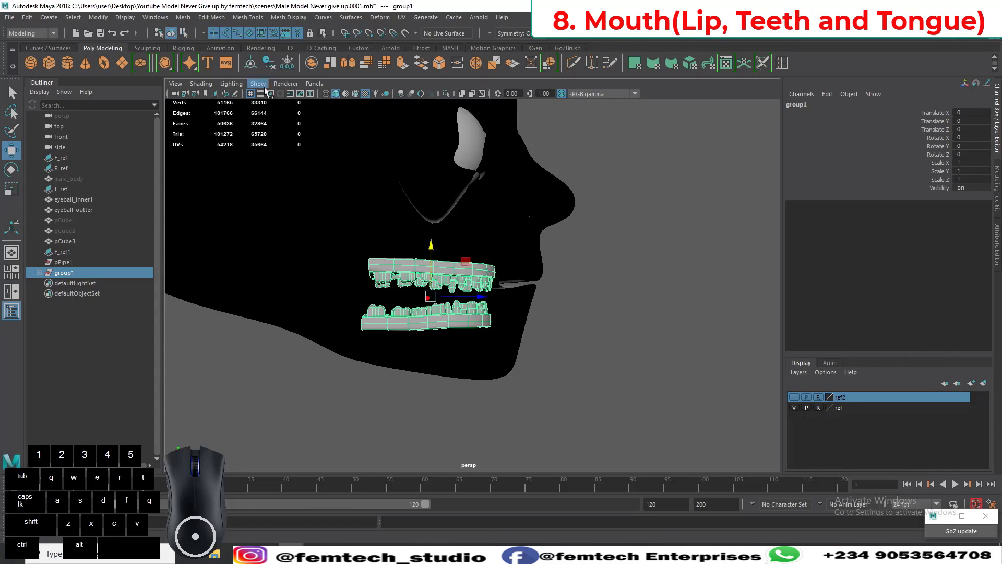
Step: Examine the teeth group's fit in the head and where its pivot sits relative to the grid origin
alt+drag(352, 274, 308, 271)
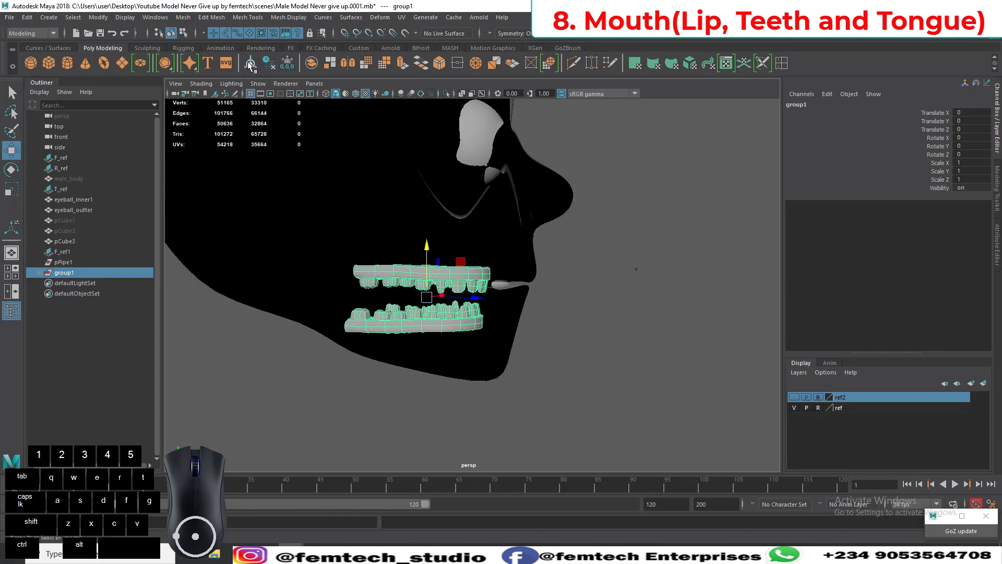
alt+drag(376, 315, 298, 307)
alt+right_drag(298, 307, 292, 310)
alt+drag(292, 309, 313, 351)
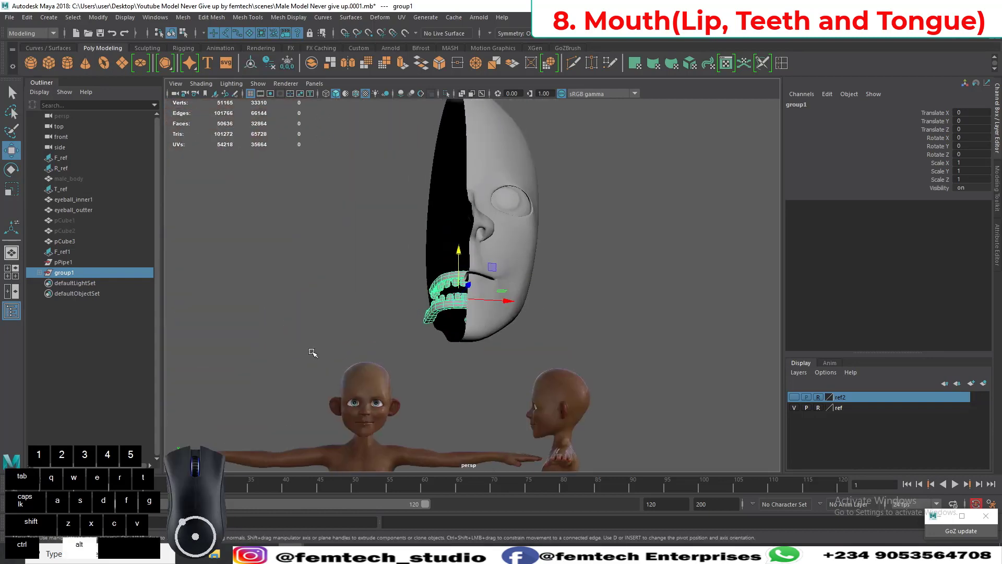
alt+drag(459, 290, 448, 258)
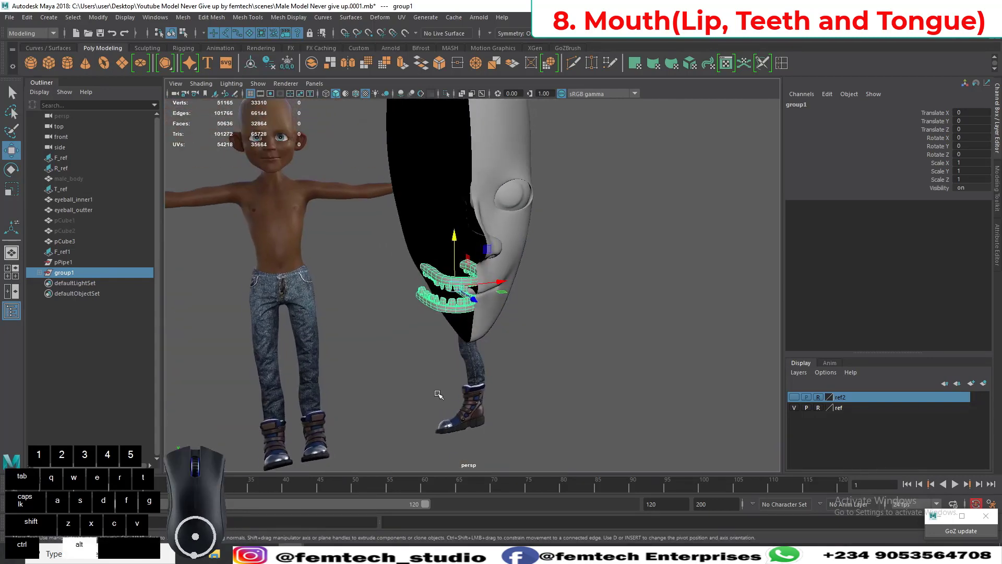
alt+drag(439, 395, 432, 208)
alt+drag(416, 442, 459, 410)
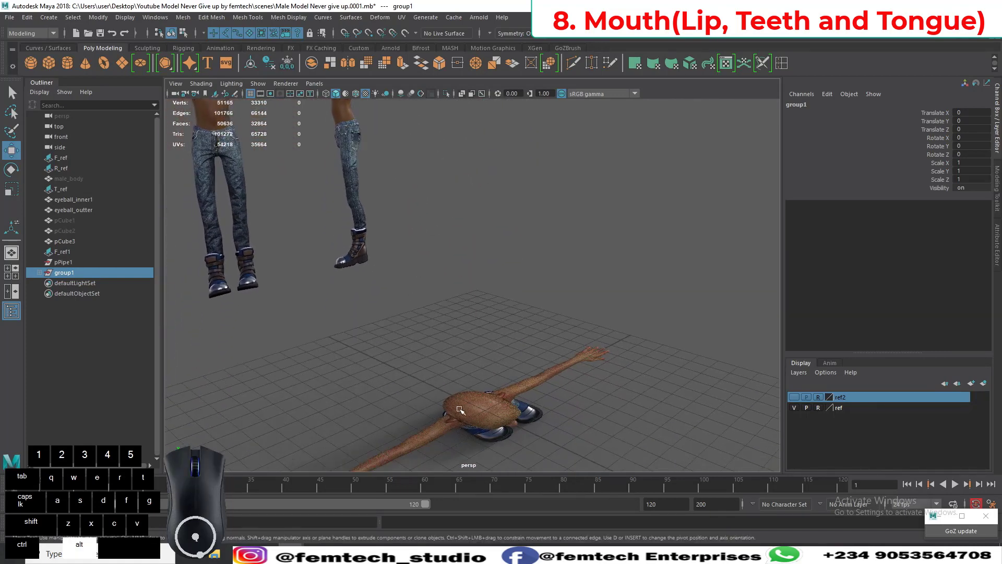
alt+drag(464, 371, 476, 296)
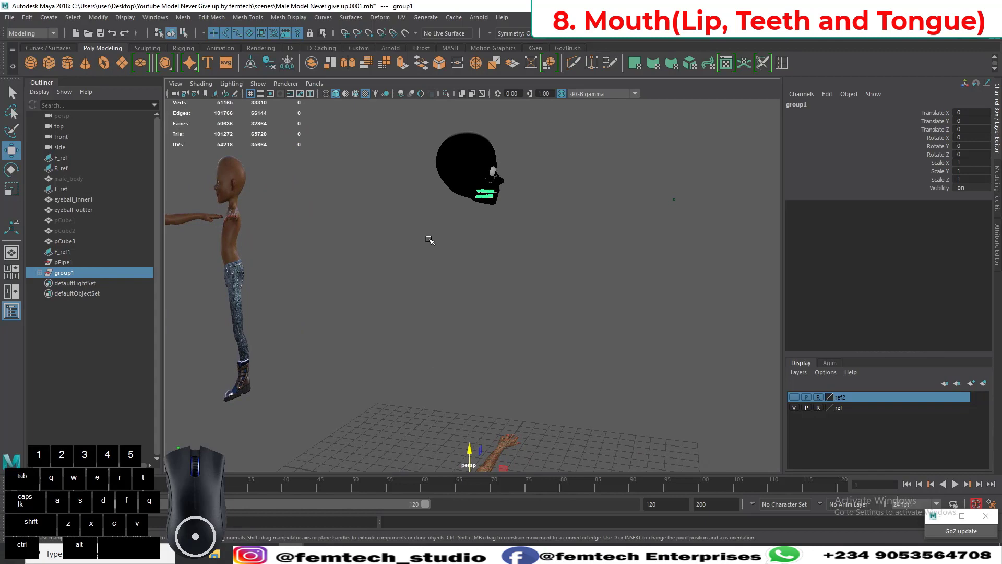
Step: Center the teeth group's pivot between the upper and lower gums, ready for scaling
key(r)
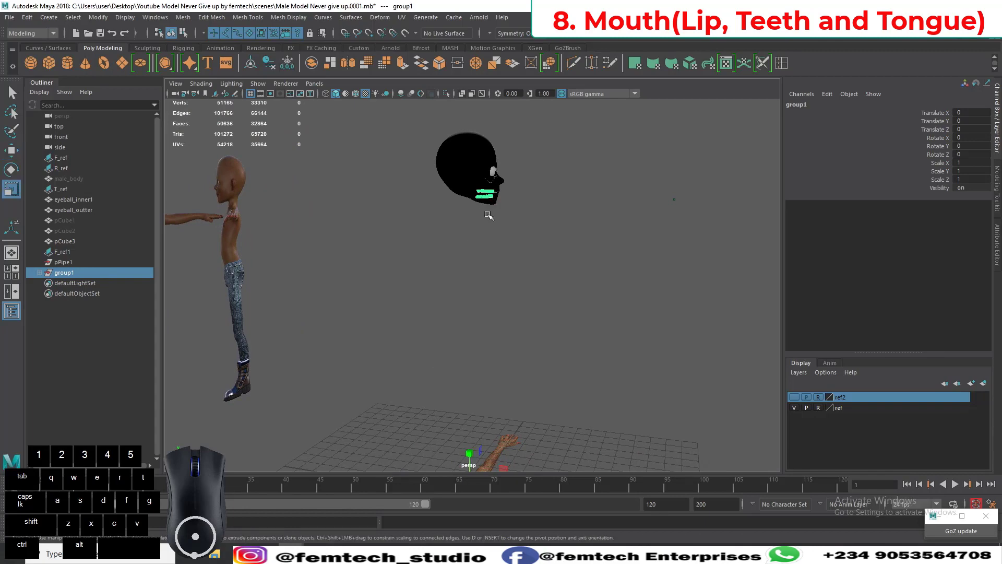
alt+drag(488, 215, 461, 369)
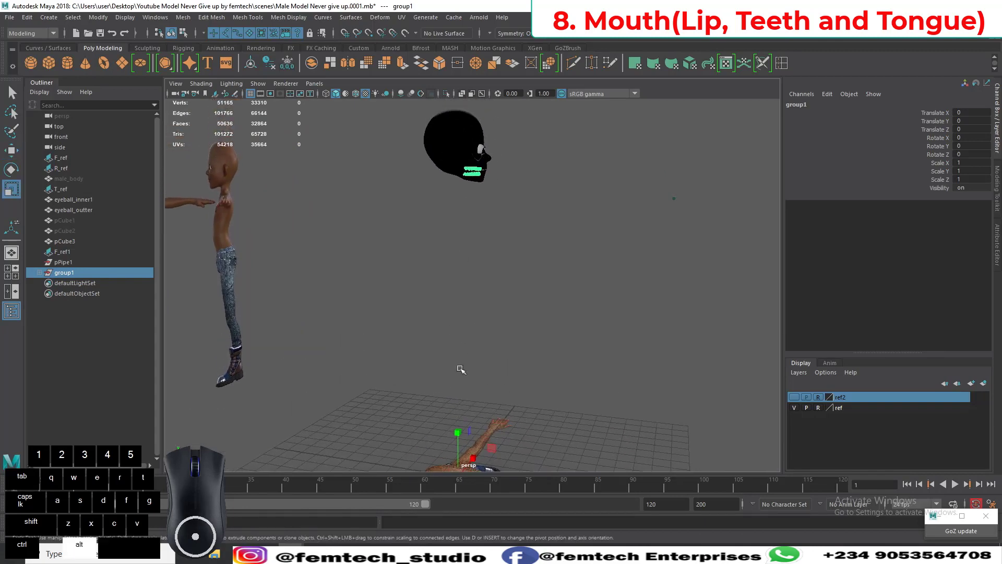
click(251, 66)
scroll(459, 229, up, 5)
alt+middle_drag(448, 221, 435, 300)
alt+middle_drag(420, 247, 421, 293)
alt+right_drag(421, 292, 467, 384)
alt+middle_drag(466, 386, 441, 349)
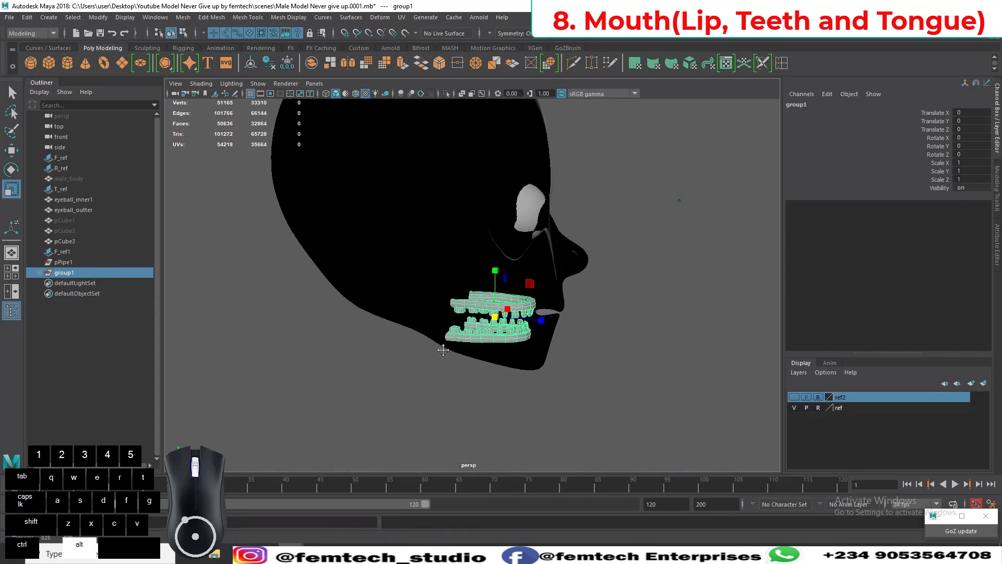
Step: Scale the teeth group uniformly down to 0.939 inside the mouth area
scroll(437, 349, up, 2)
alt+drag(436, 348, 445, 326)
alt+right_drag(467, 319, 474, 376)
alt+middle_drag(474, 377, 457, 355)
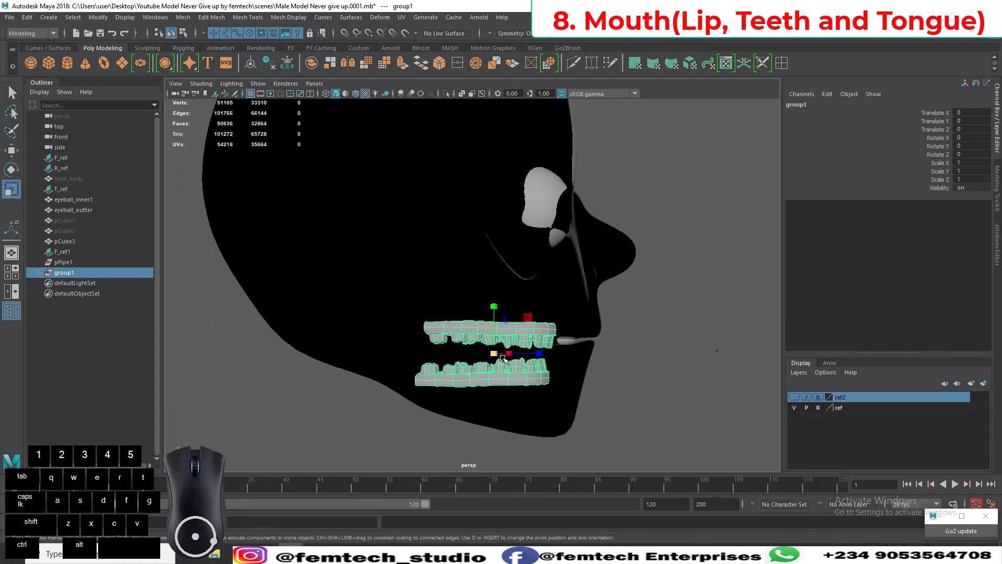
drag(494, 355, 490, 359)
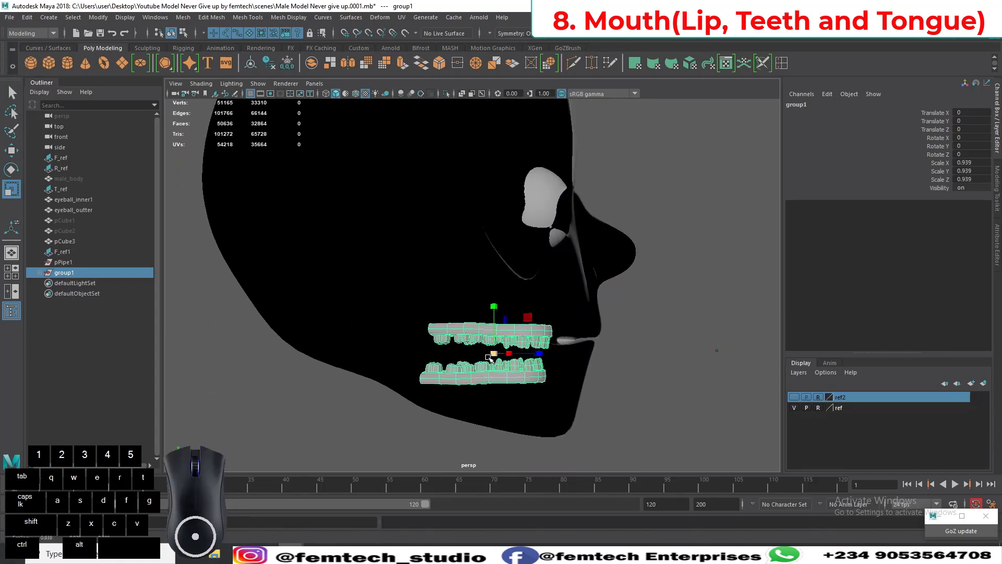
Step: Show the front view beside the perspective view, framed on the mouth
click(13, 290)
alt+middle_drag(344, 408, 324, 330)
drag(299, 303, 308, 297)
Step: Raise the lower gum toward the upper teeth and shift the upper gum to Translate X -0.056 to center it
click(280, 323)
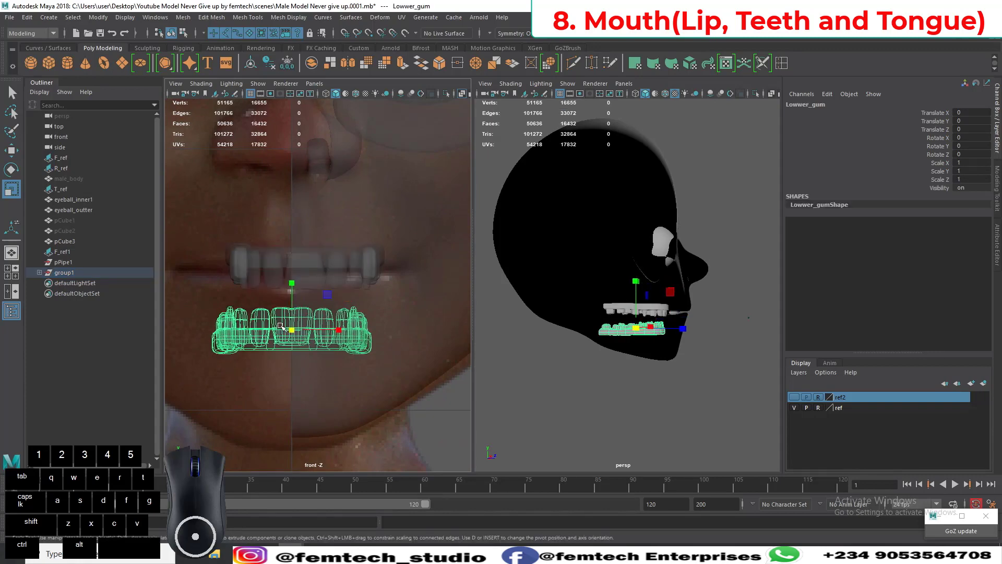
key(w)
drag(287, 314, 295, 303)
click(277, 263)
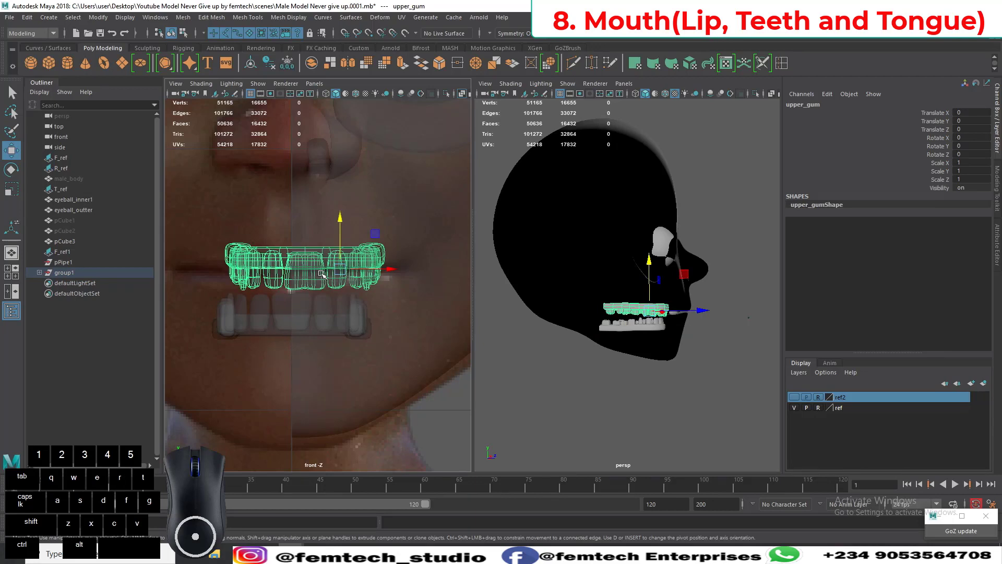
drag(359, 271, 344, 272)
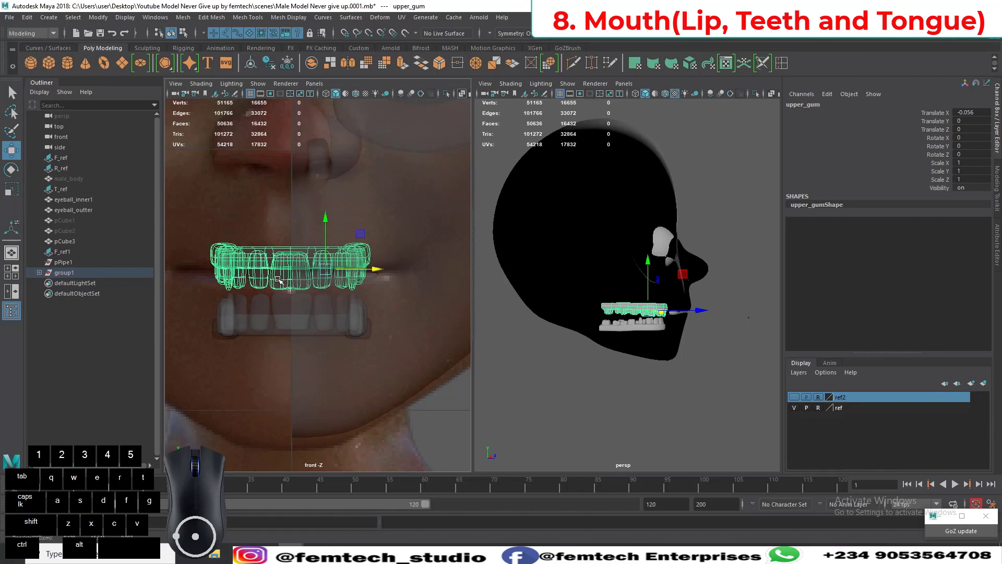
Step: Move the lower gum forward to Translate Z 0.039 so its teeth line up with the upper teeth
alt+middle_drag(279, 280, 272, 268)
alt+drag(564, 370, 593, 381)
click(576, 384)
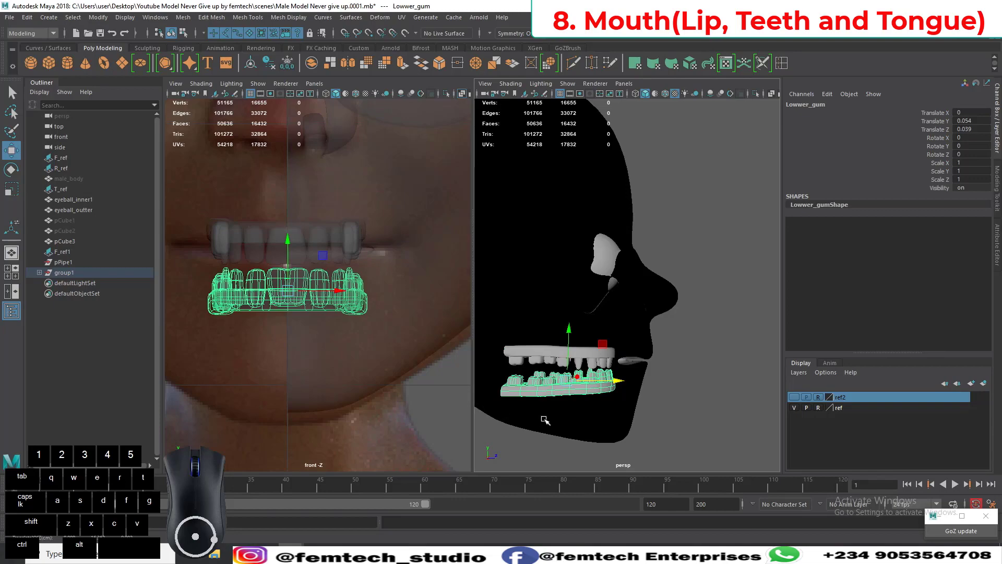
Step: Examine how the gums and teeth sit behind the lips inside the head, from the side and at an angle
click(559, 426)
alt+drag(559, 426, 589, 440)
alt+middle_drag(589, 440, 526, 416)
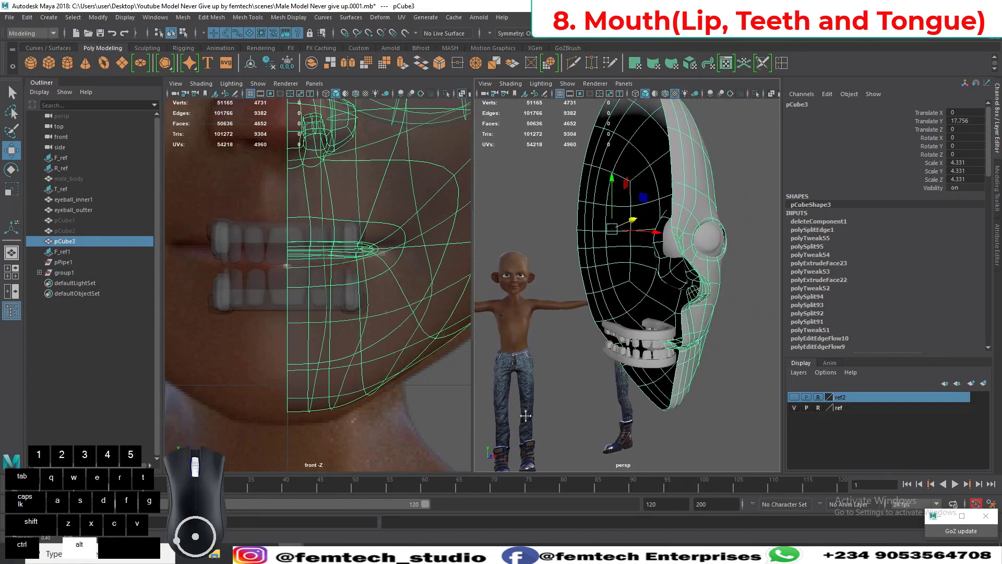
alt+drag(526, 416, 553, 398)
alt+middle_drag(553, 398, 519, 380)
alt+drag(519, 380, 532, 373)
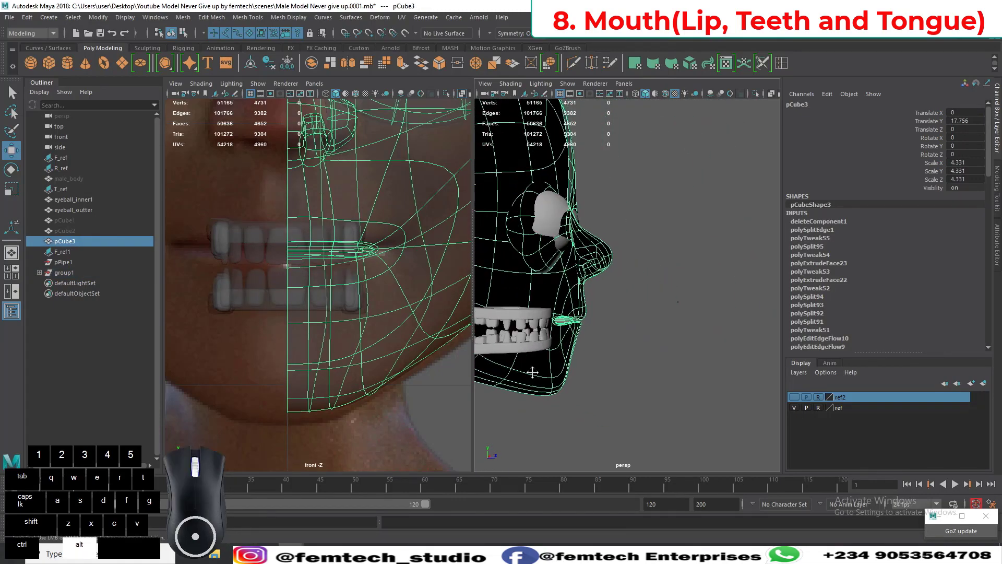
alt+middle_drag(532, 372, 556, 370)
alt+drag(556, 371, 557, 381)
alt+middle_drag(557, 380, 558, 399)
alt+right_drag(559, 399, 568, 410)
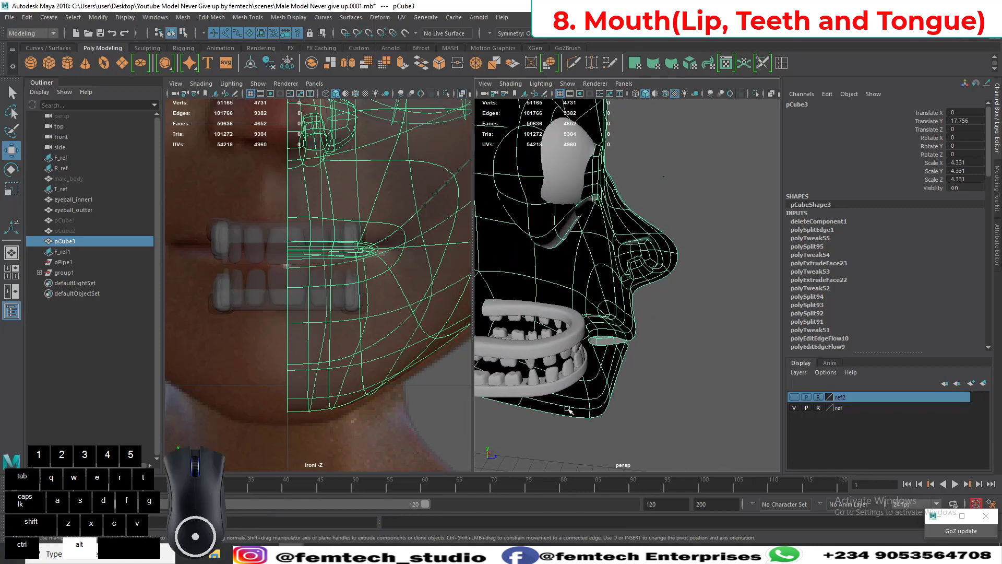
alt+drag(568, 410, 574, 353)
Step: Raise the lower gum to Translate Y 0.094 and move the upper gum forward to Translate Z 0.02
click(576, 385)
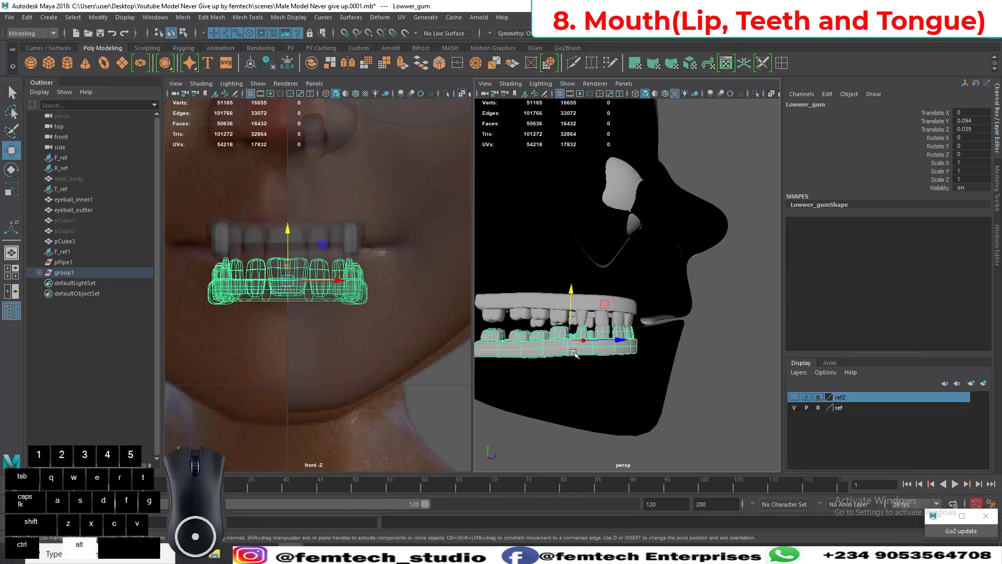
click(558, 310)
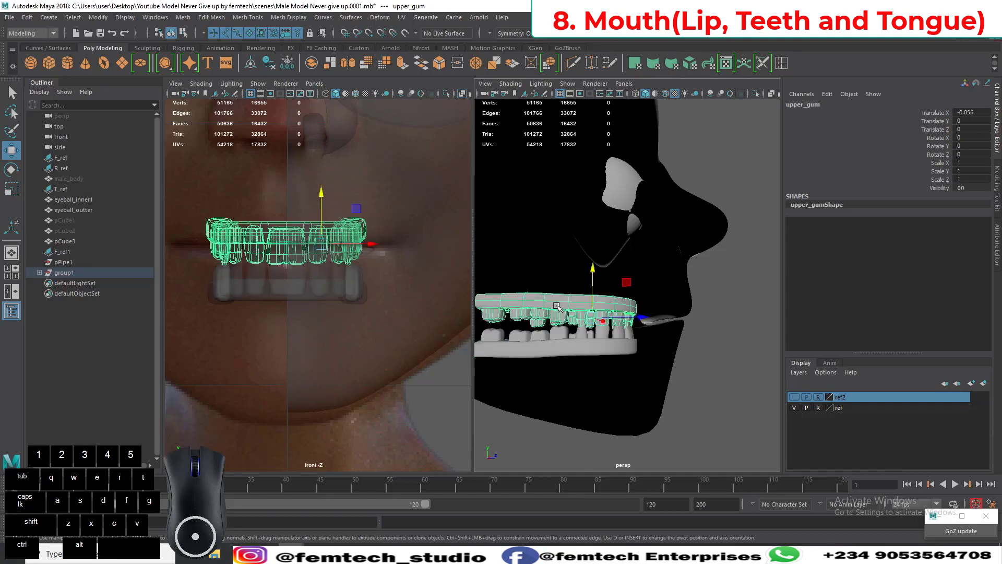
drag(613, 318, 617, 318)
Step: Select the half head mesh pCube3 and switch it to face selection from inside the mouth
alt+drag(585, 349, 569, 405)
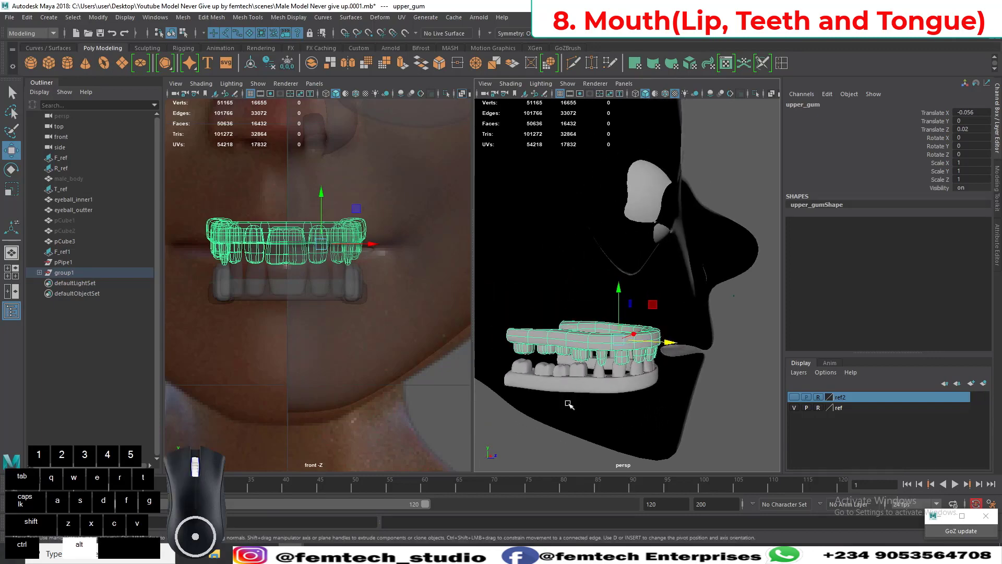
alt+drag(628, 393, 652, 397)
alt+right_drag(637, 384, 662, 392)
alt+middle_drag(659, 395, 659, 412)
alt+drag(629, 382, 637, 339)
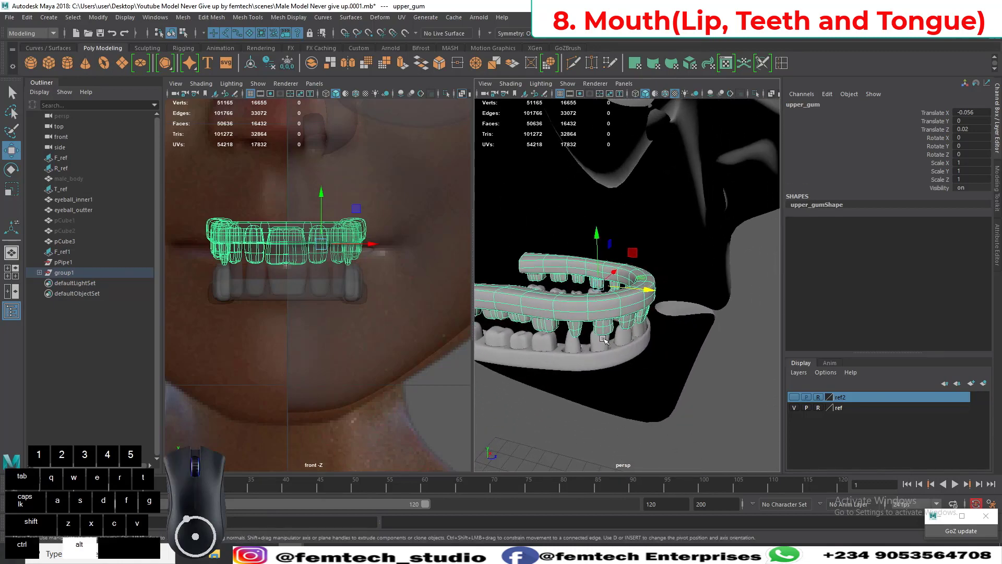
click(685, 292)
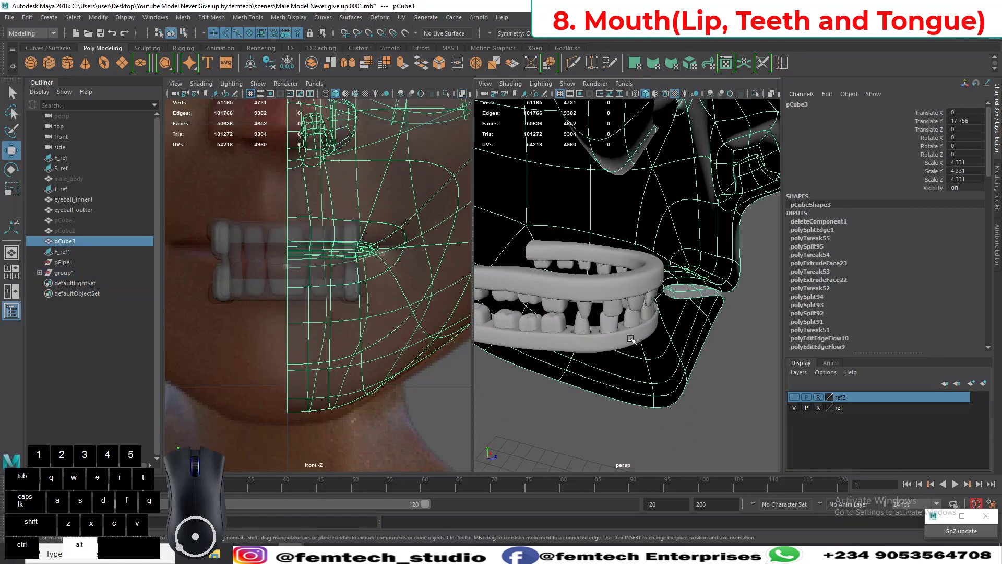
alt+drag(685, 293, 625, 328)
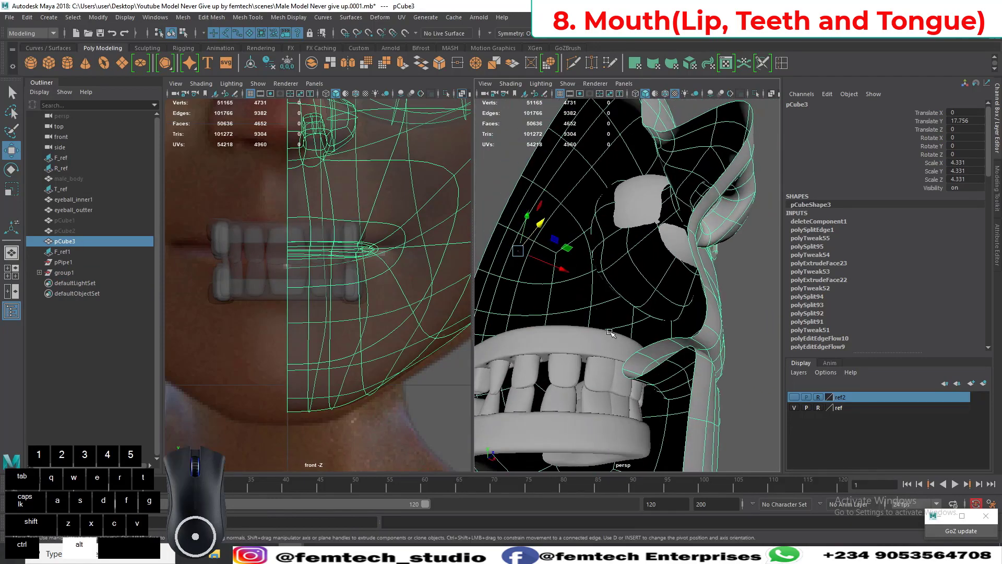
alt+drag(643, 392, 642, 380)
right_drag(640, 381, 637, 277)
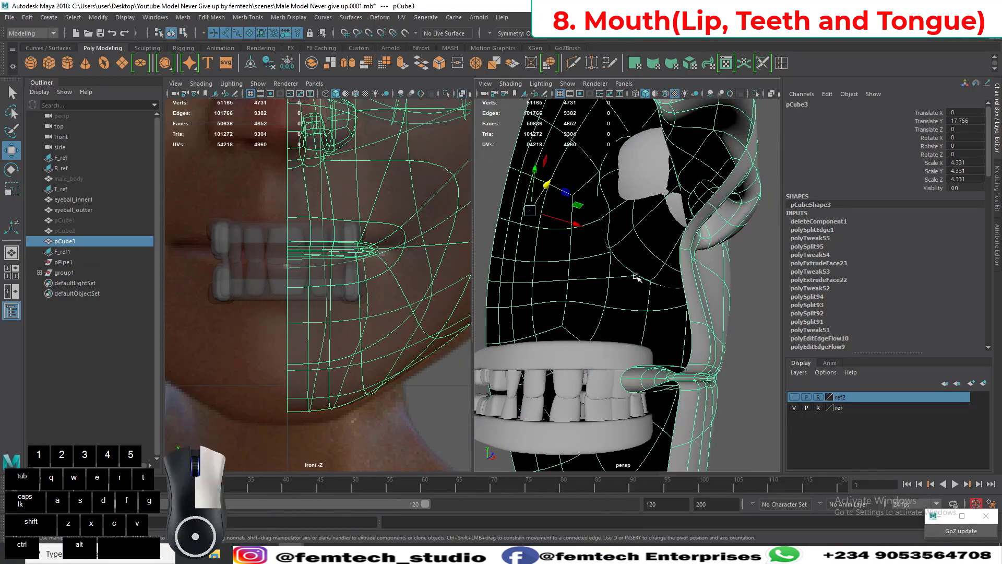
Step: Select the upper and lower faces lining the inner edge of the lips, from the mouth's centre to its corner
click(676, 401)
alt+drag(671, 394, 632, 427)
click(637, 412)
shift+click(635, 436)
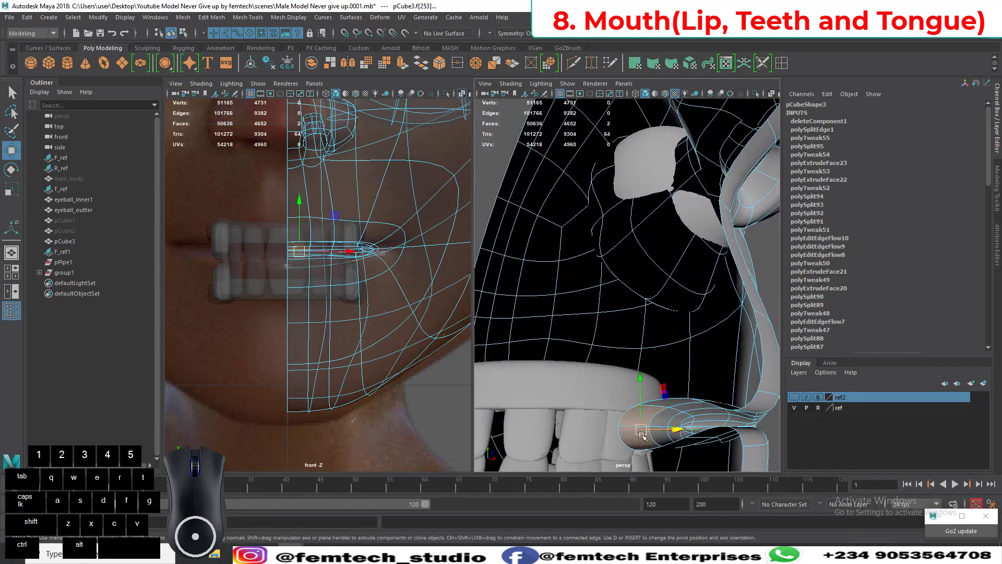
scroll(527, 415, up, 10)
scroll(527, 415, up, 10)
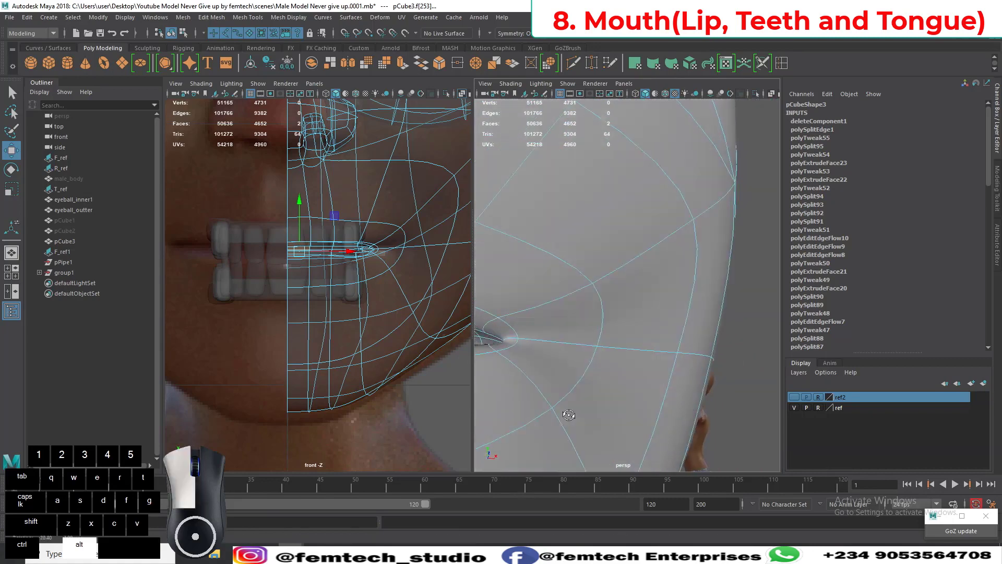
shift+click(525, 361)
shift+click(536, 391)
key(ctrl+z)
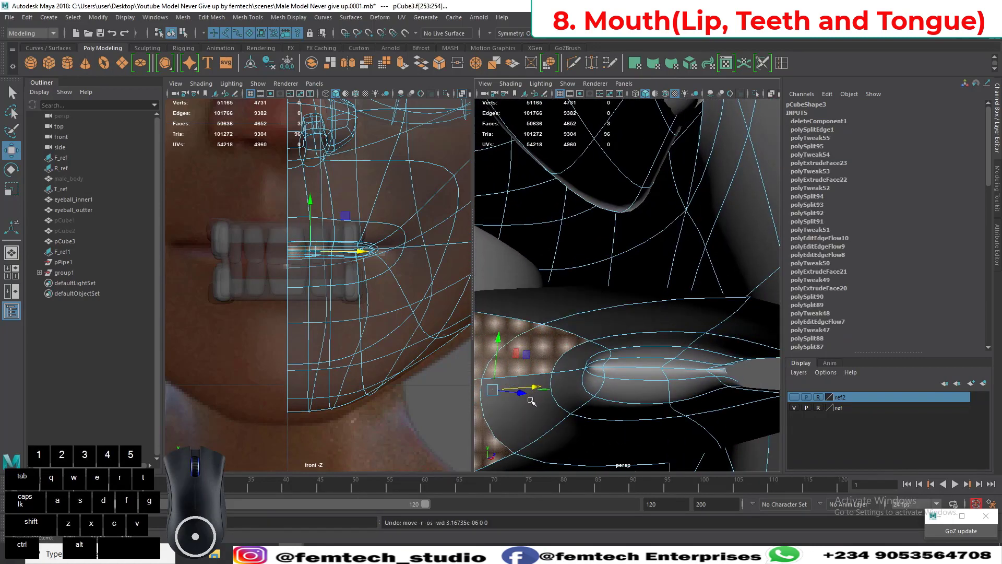
shift+click(575, 363)
alt+drag(591, 379, 569, 375)
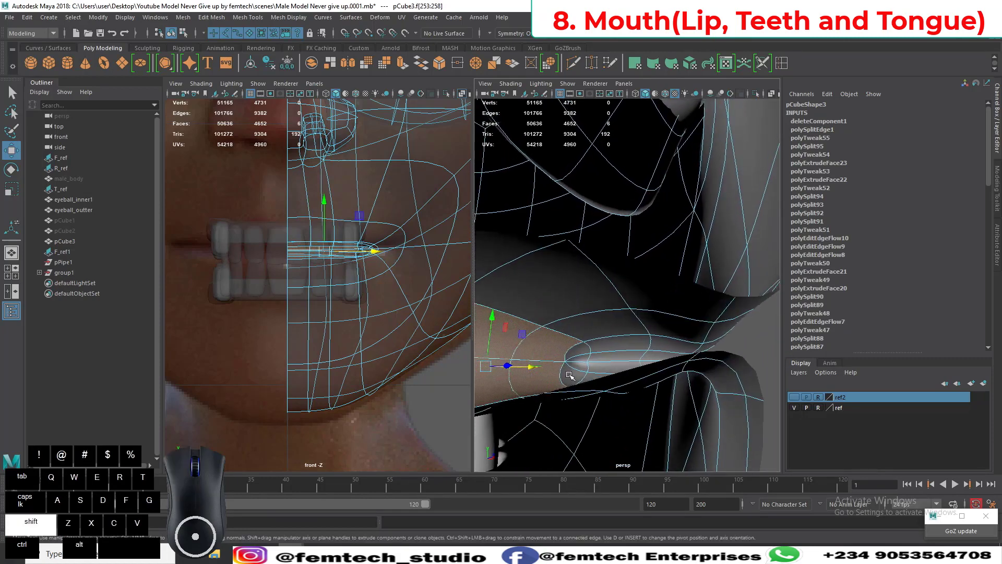
shift+click(578, 360)
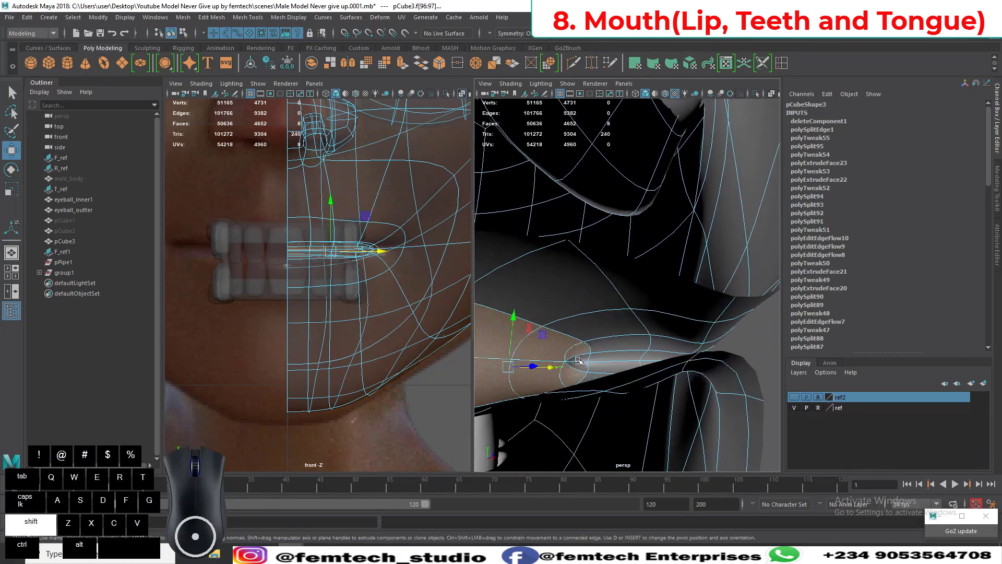
shift+click(580, 365)
shift+click(576, 385)
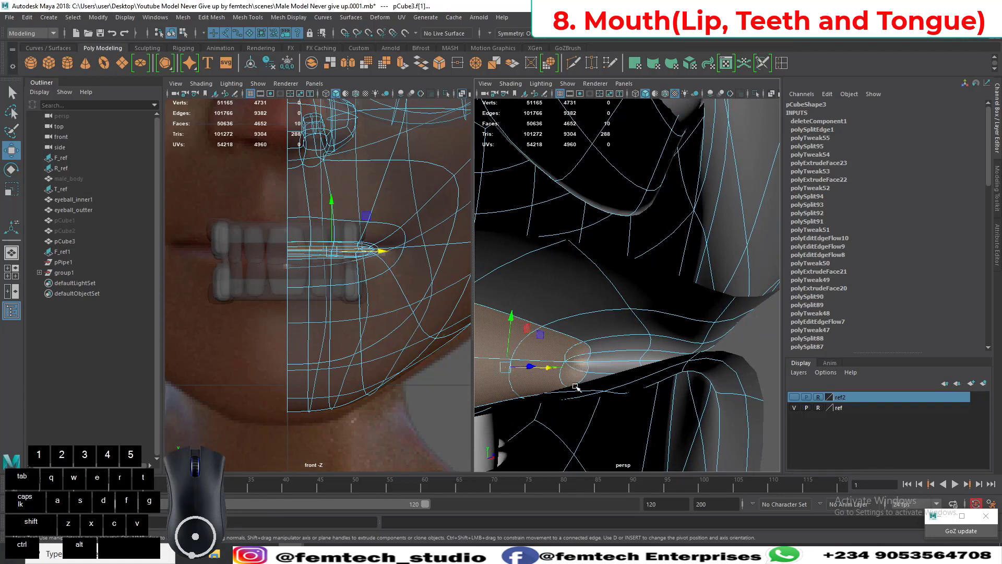
Step: Examine the selected inner lip faces and their distance to the teeth from several angles
alt+drag(557, 376, 536, 373)
alt+middle_drag(534, 374, 637, 402)
alt+right_drag(636, 402, 554, 380)
alt+middle_drag(537, 378, 609, 387)
mouse_move(609, 387)
alt+mouse_down()
mouse_move(599, 391)
mouse_move(612, 401)
alt+mouse_up()
alt+middle_drag(612, 401, 626, 414)
alt+right_drag(674, 400, 629, 387)
mouse_move(624, 384)
alt+mouse_down()
mouse_move(640, 374)
mouse_move(624, 368)
alt+mouse_up()
alt+middle_drag(626, 367, 557, 376)
alt+right_drag(553, 375, 576, 366)
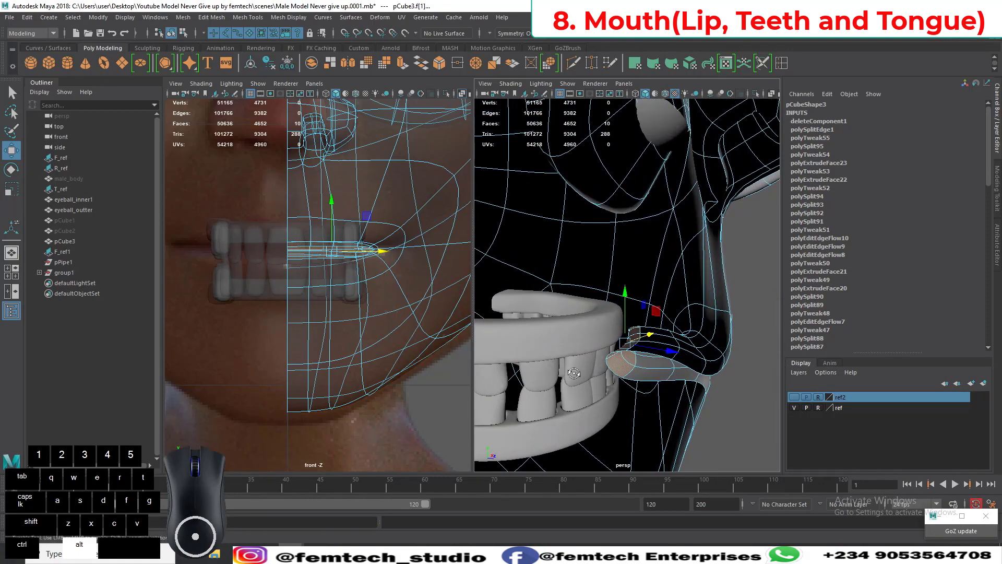
alt+drag(576, 365, 566, 361)
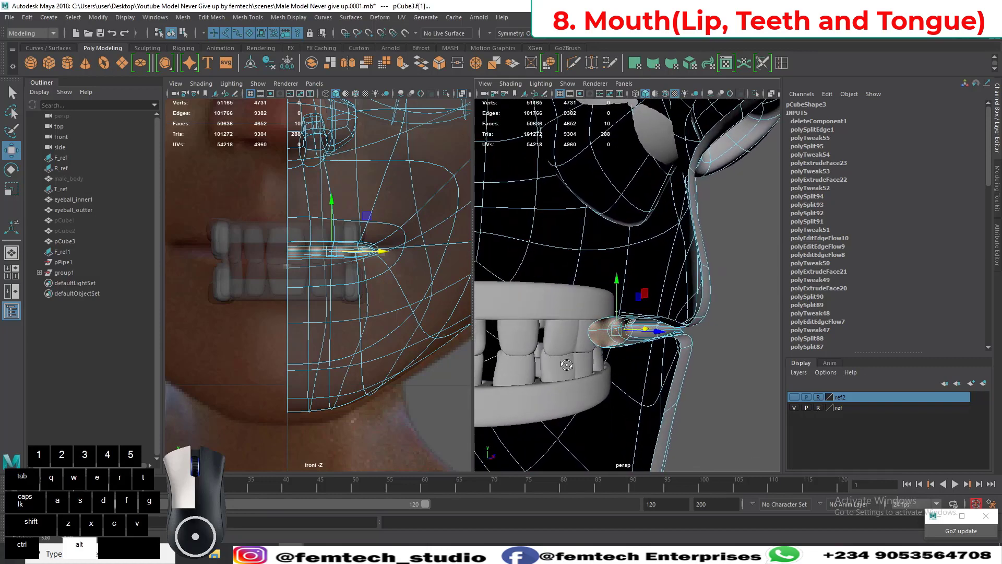
alt+drag(572, 364, 646, 334)
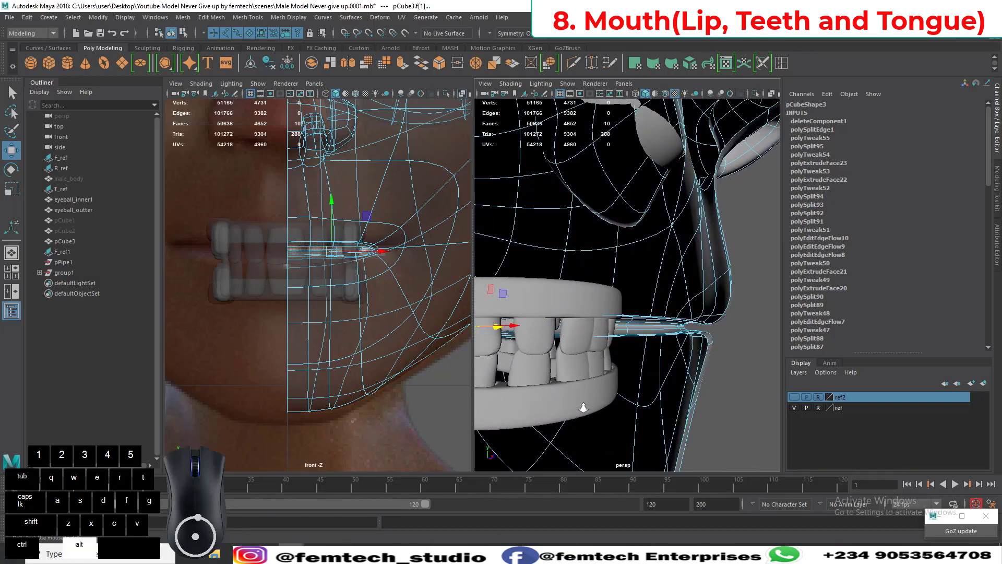
alt+drag(491, 339, 649, 427)
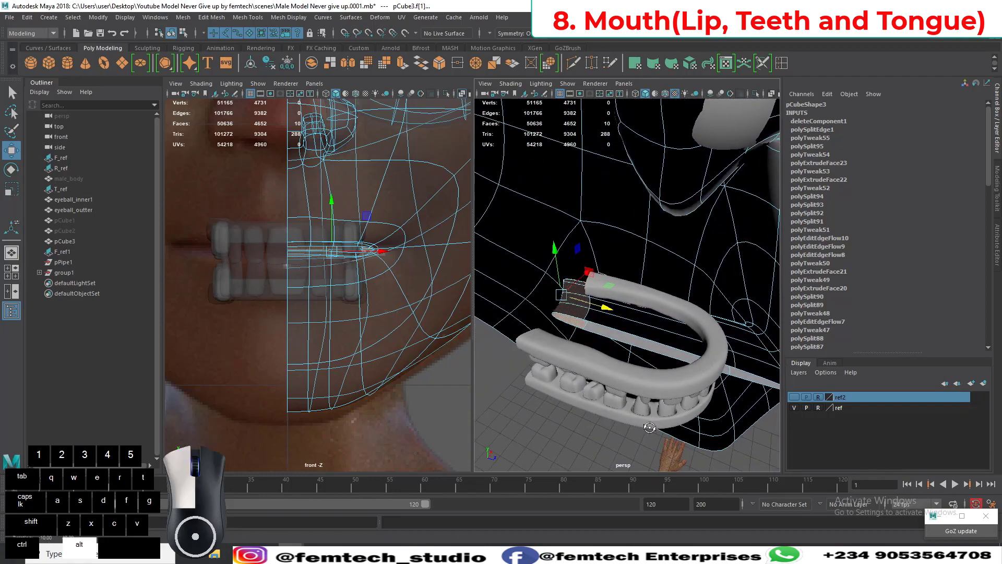
alt+right_drag(612, 385, 662, 380)
alt+drag(662, 379, 599, 339)
Step: Try extruding the selected inner lip faces with world-aligned axes and scaling them up uniformly
drag(651, 315, 651, 315)
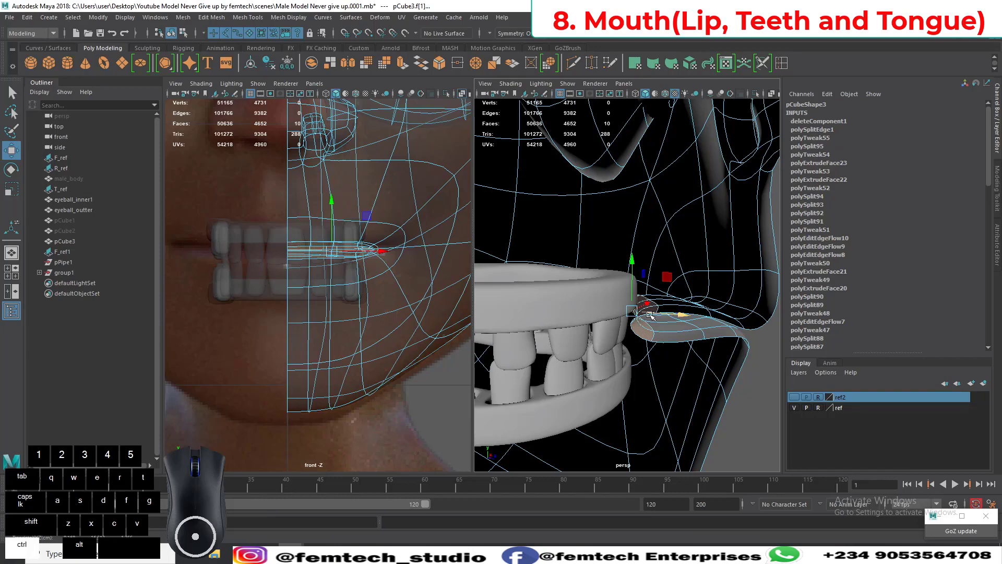
key(ctrl+e)
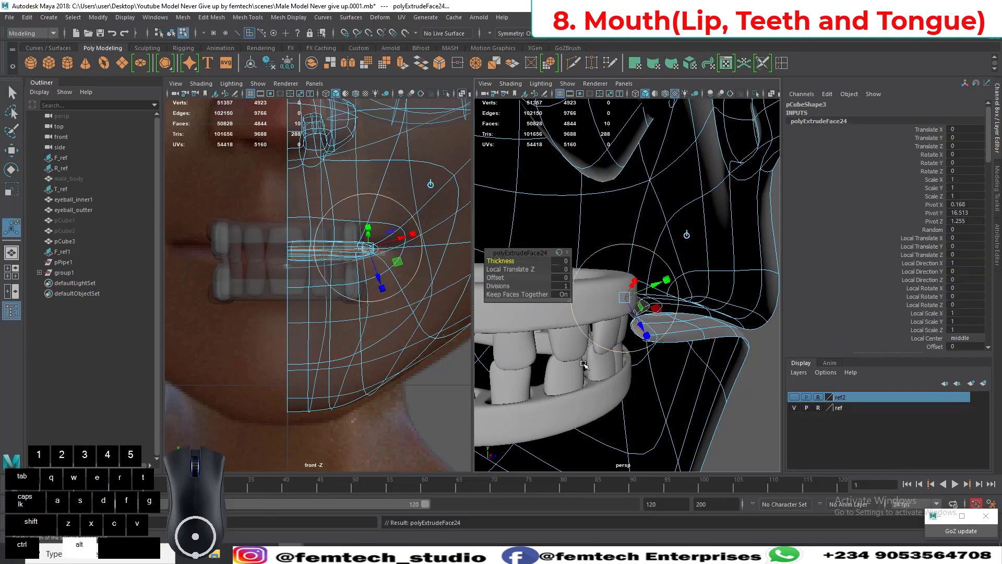
alt+drag(584, 365, 674, 287)
click(708, 223)
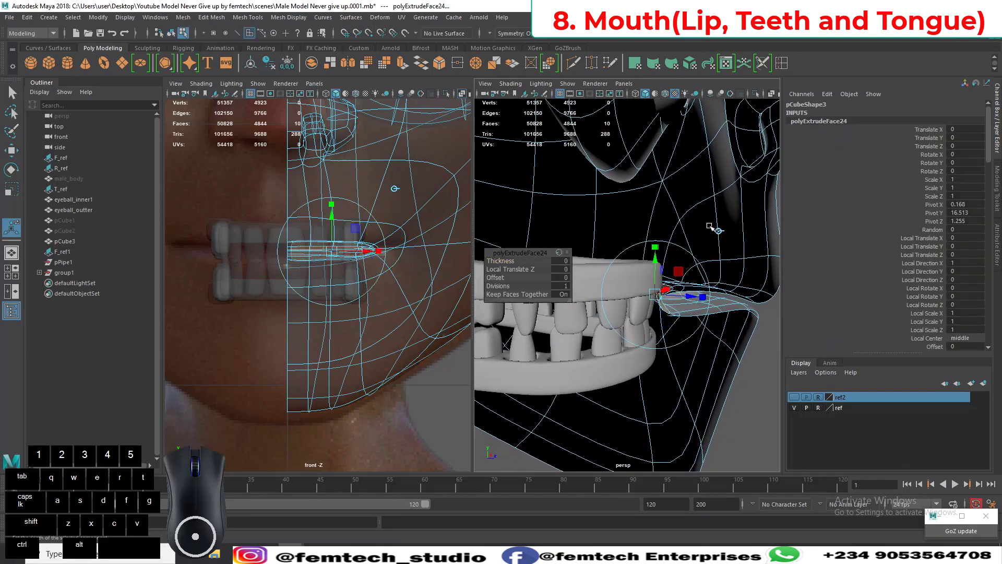
key(r)
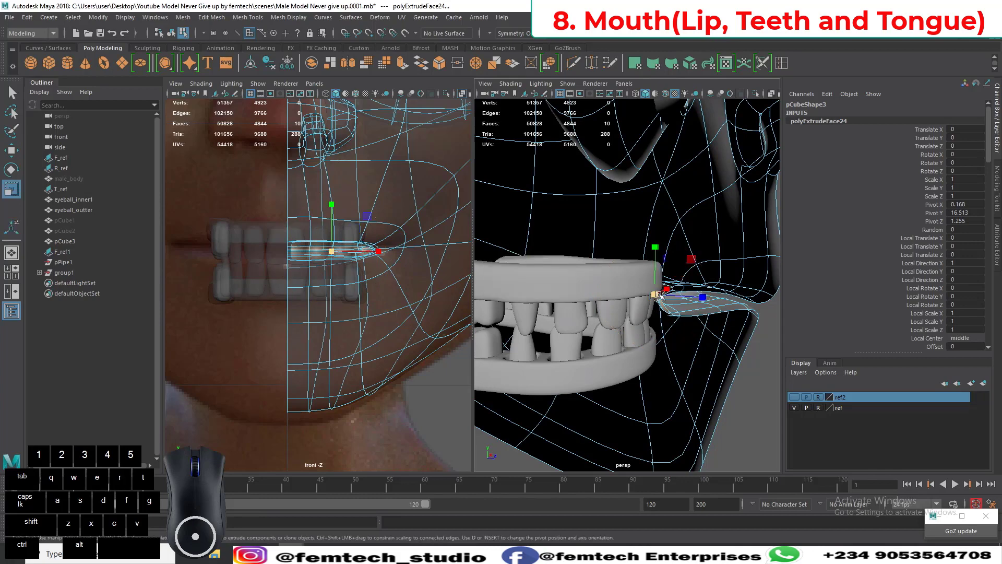
drag(657, 297, 718, 251)
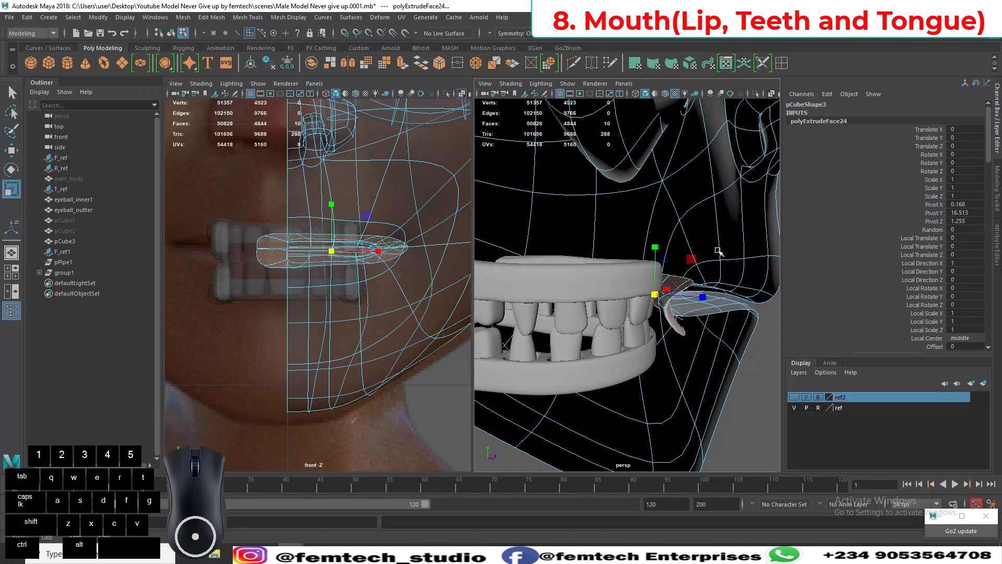
Step: Try pushing the extruded faces back into the head past the teeth and stretching them vertically
key(w)
drag(705, 297, 586, 289)
mouse_move(666, 371)
alt+mouse_down()
mouse_move(638, 337)
mouse_move(674, 375)
mouse_move(666, 369)
alt+mouse_up()
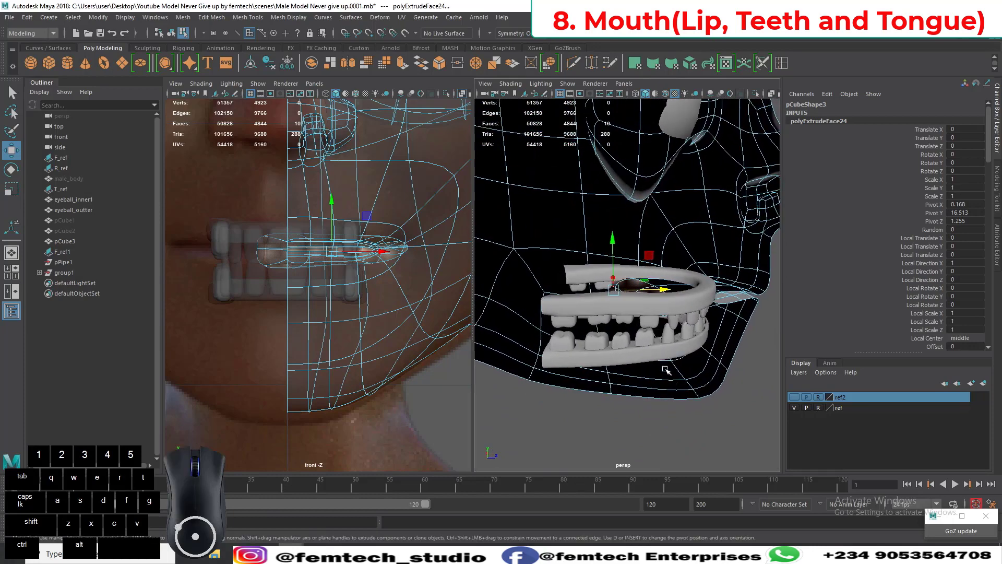
drag(625, 285, 567, 294)
key(r)
drag(544, 239, 544, 174)
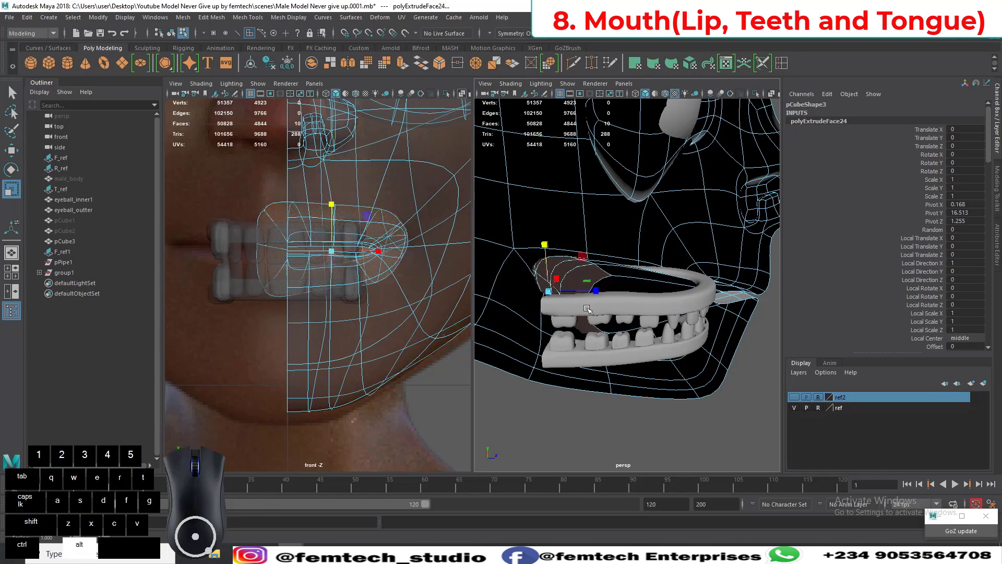
alt+drag(586, 306, 514, 302)
alt+drag(515, 295, 530, 302)
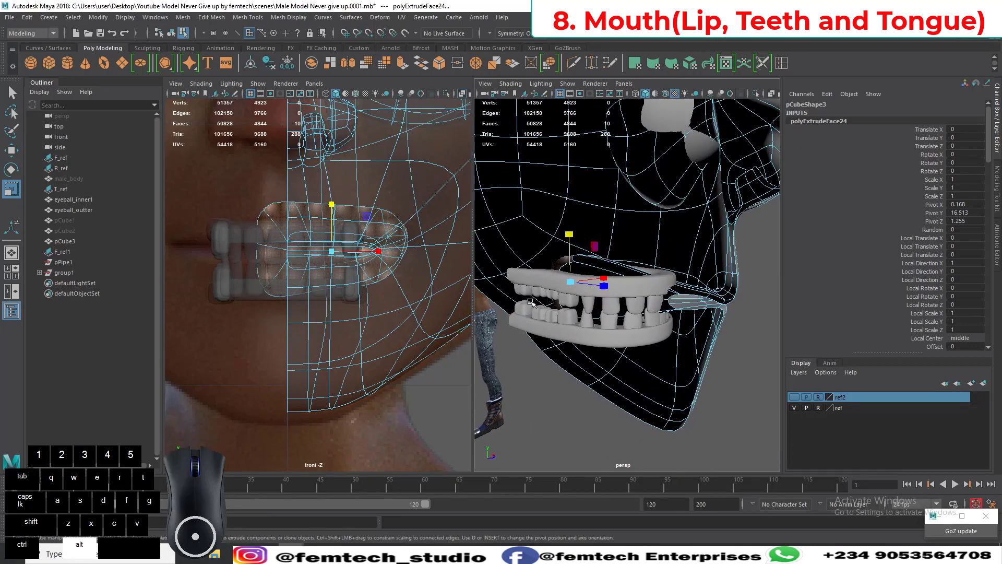
Step: Undo the scaling, moving and extrusion of the inner lip faces
key(ctrl+z)
key(ctrl+z)
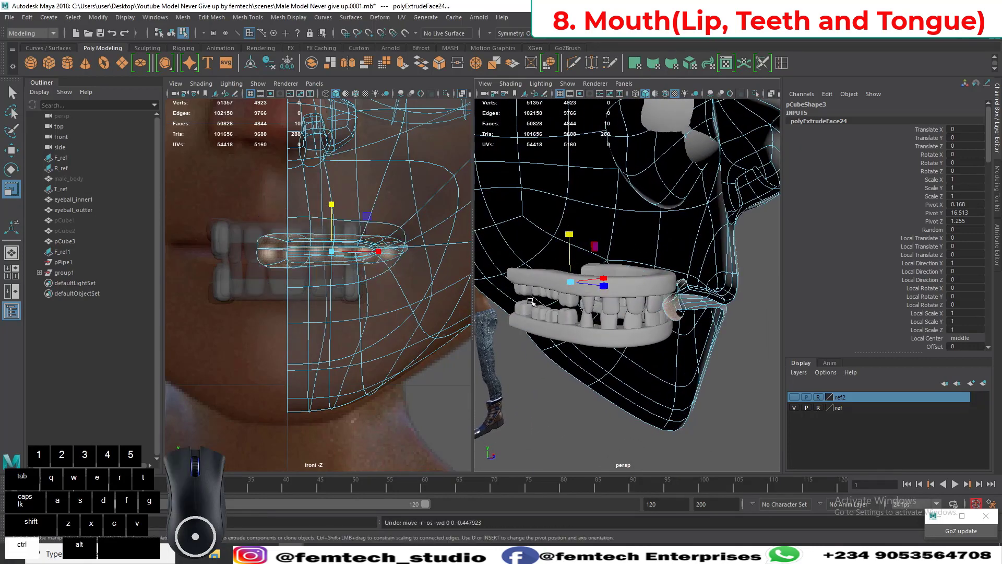
alt+drag(568, 327, 529, 334)
alt+right_drag(530, 335, 586, 359)
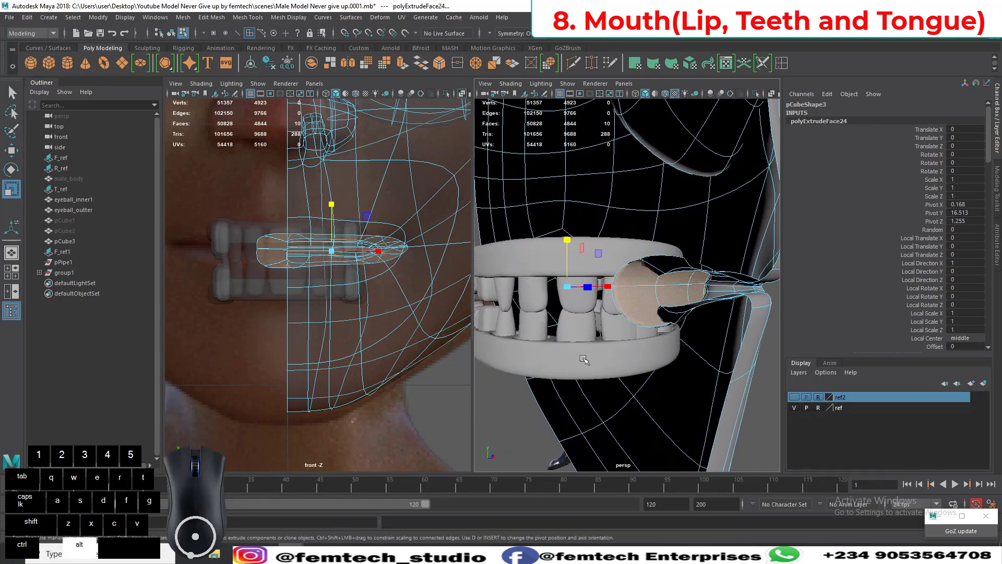
alt+drag(586, 358, 586, 335)
key(ctrl+z)
key(ctrl+z)
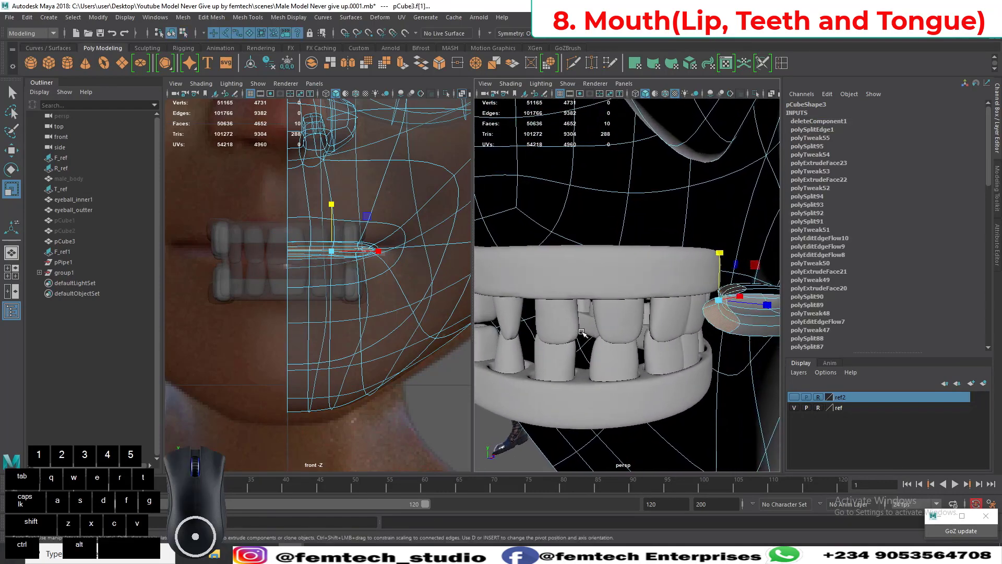
Step: Push the selected inner lip faces back into the head past the teeth and try stretching them
key(w)
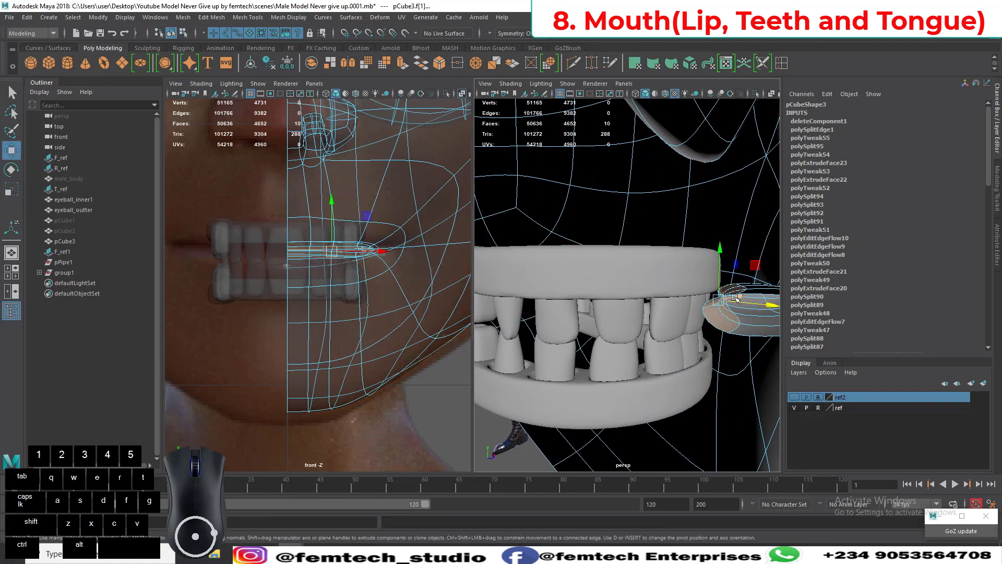
drag(744, 303, 562, 273)
key(r)
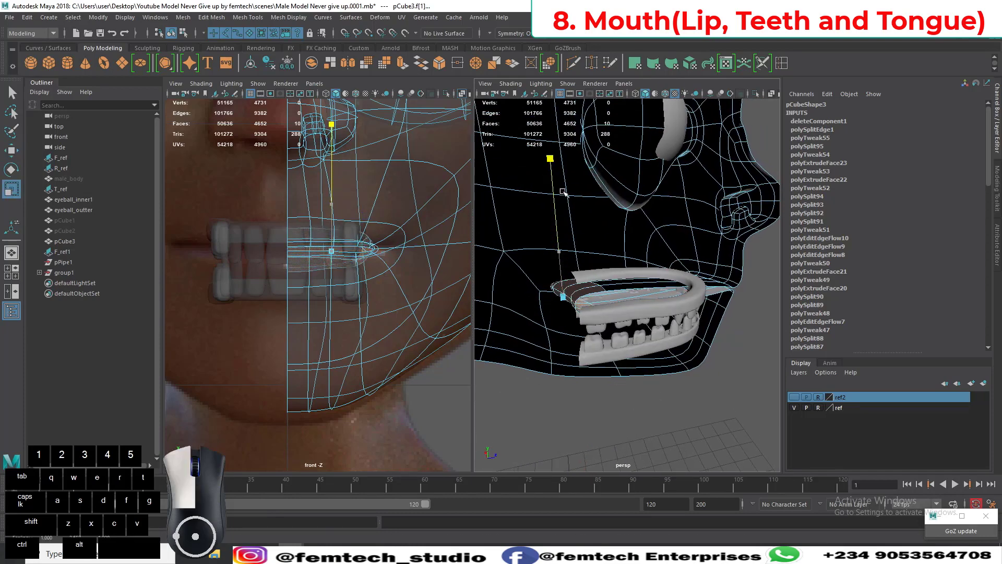
drag(562, 282, 557, 243)
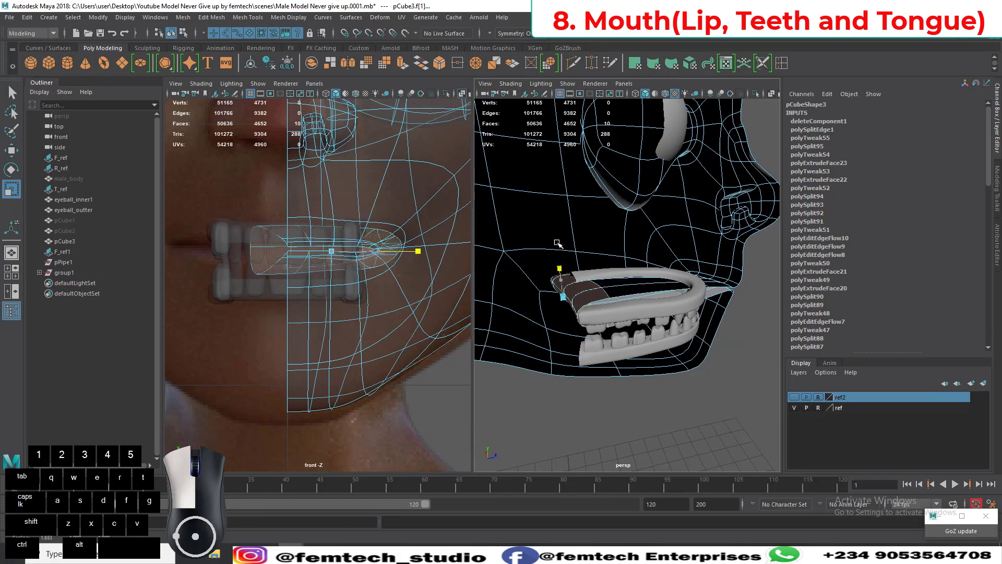
key(ctrl+z)
Step: Stretch the rear mouth faces vertically so the cavity clears the gums, and adjust their depth inside the head
alt+drag(537, 356, 600, 343)
drag(583, 260, 585, 280)
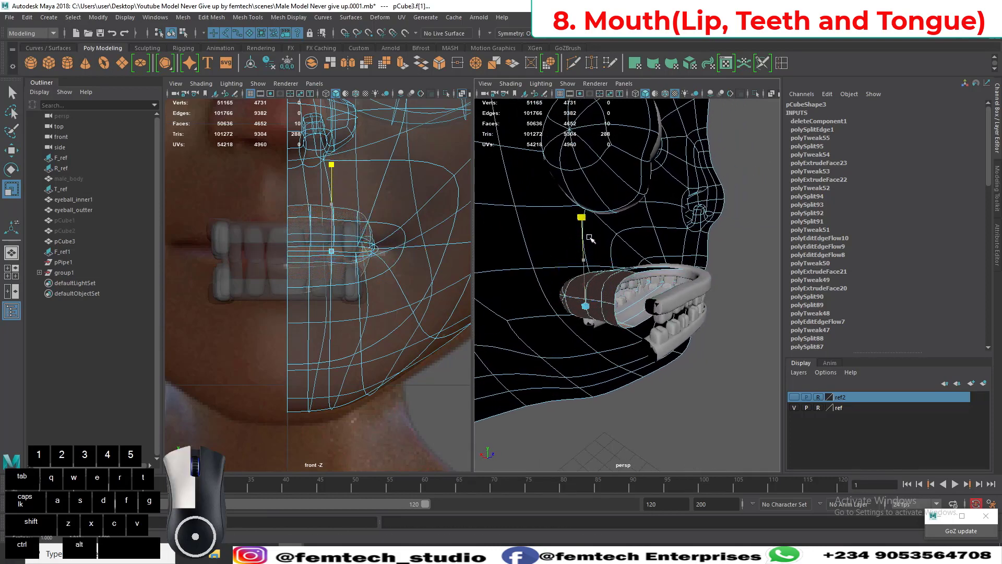
mouse_move(611, 359)
alt+mouse_down()
mouse_move(600, 346)
mouse_move(611, 344)
alt+mouse_up()
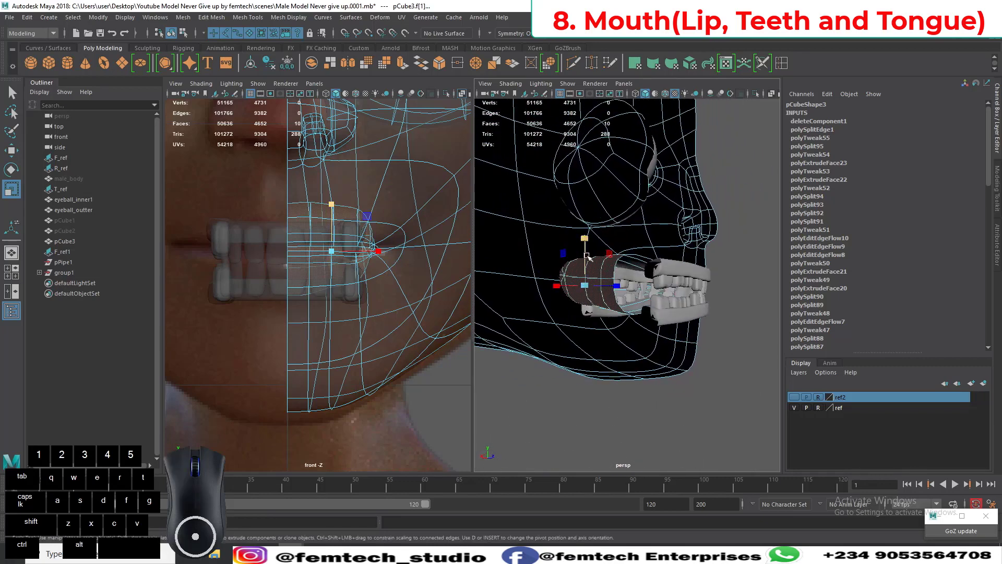
drag(587, 256, 588, 256)
alt+drag(611, 351, 657, 384)
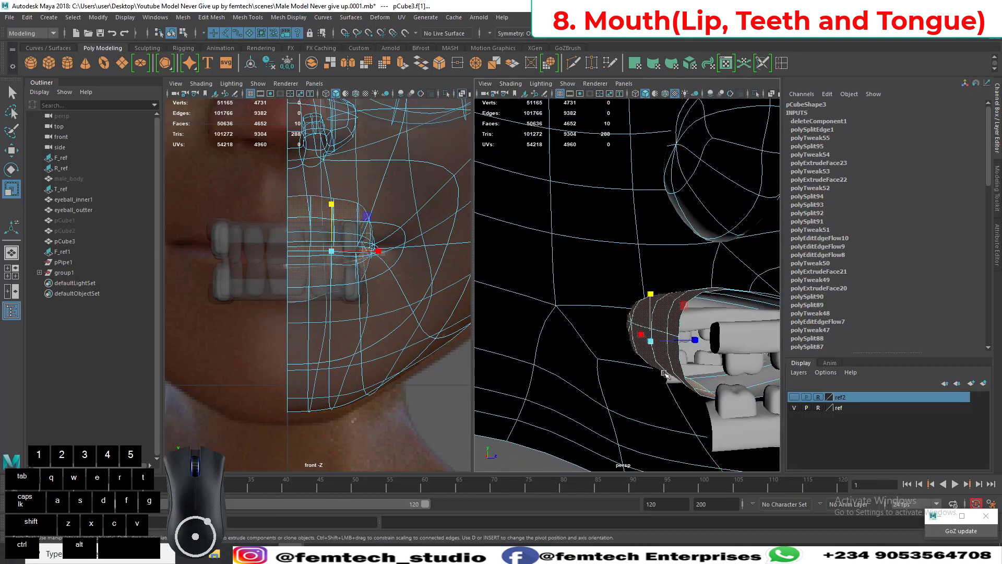
key(w)
mouse_move(672, 346)
mouse_down()
mouse_move(658, 346)
mouse_move(635, 394)
mouse_move(665, 370)
mouse_move(658, 351)
mouse_move(667, 358)
mouse_up()
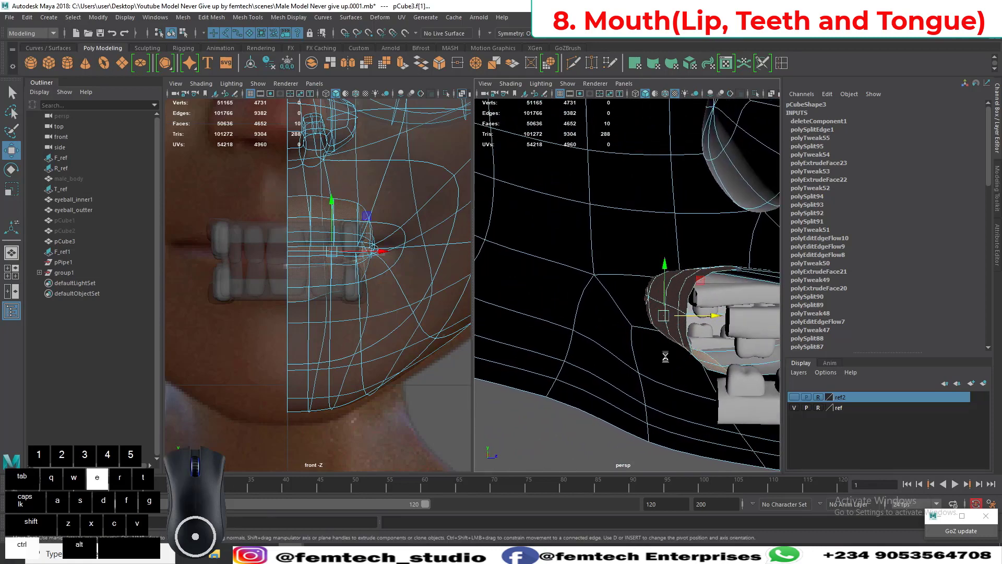
Step: Try extruding the rear mouth faces and pushing them further back into the head, then undo both changes
key(ctrl+e)
alt+drag(660, 380, 655, 401)
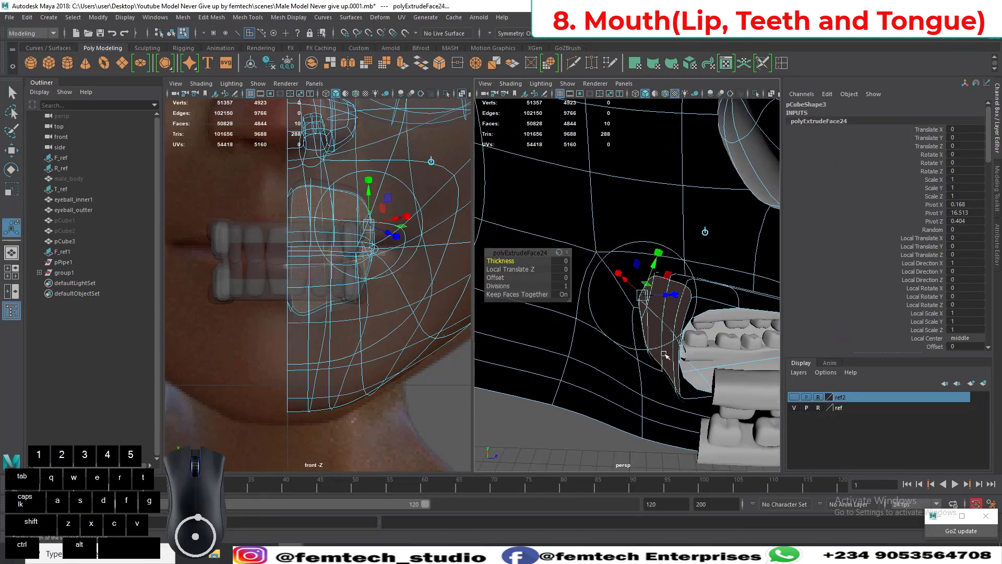
key(w)
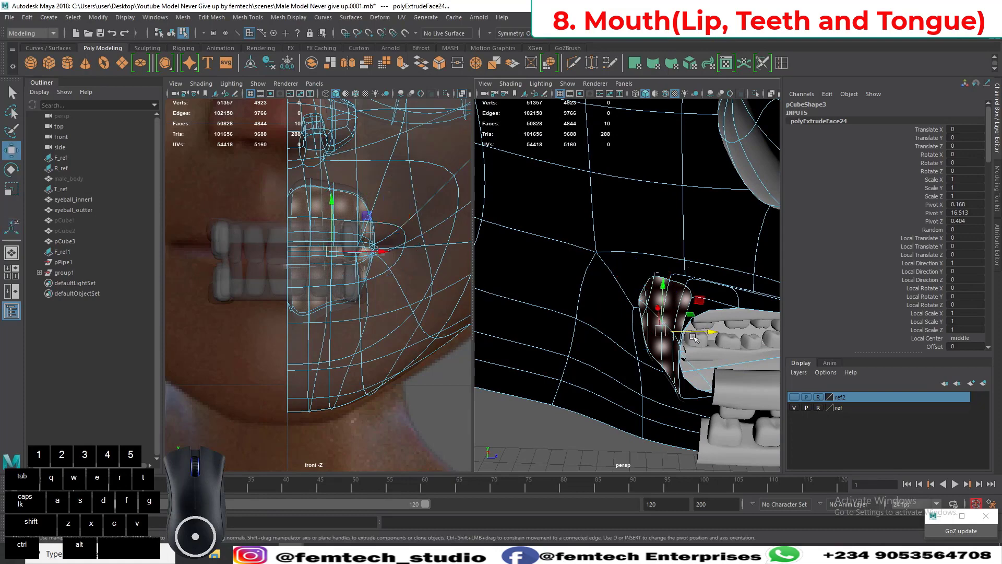
drag(694, 336, 691, 332)
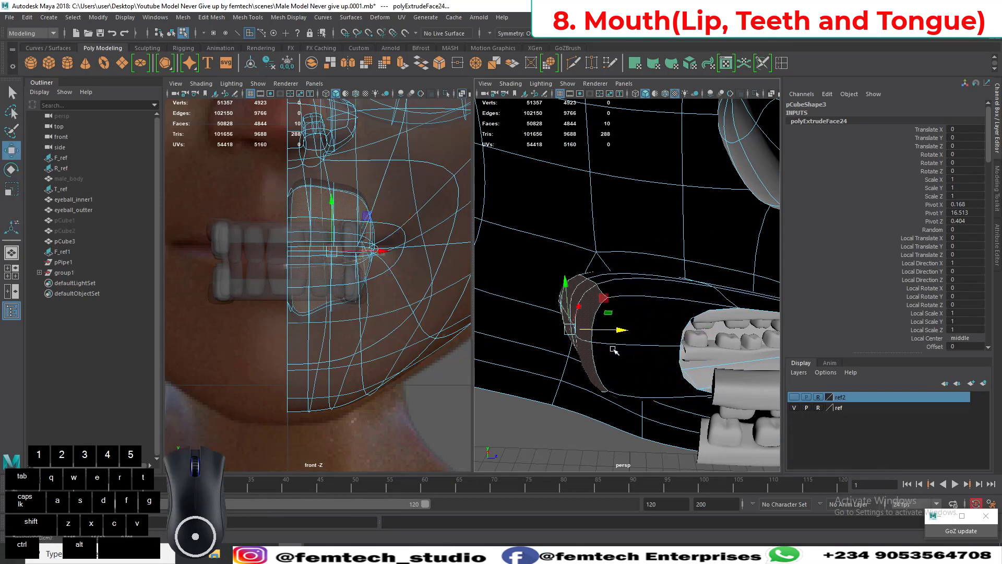
alt+drag(614, 351, 634, 369)
key(z)
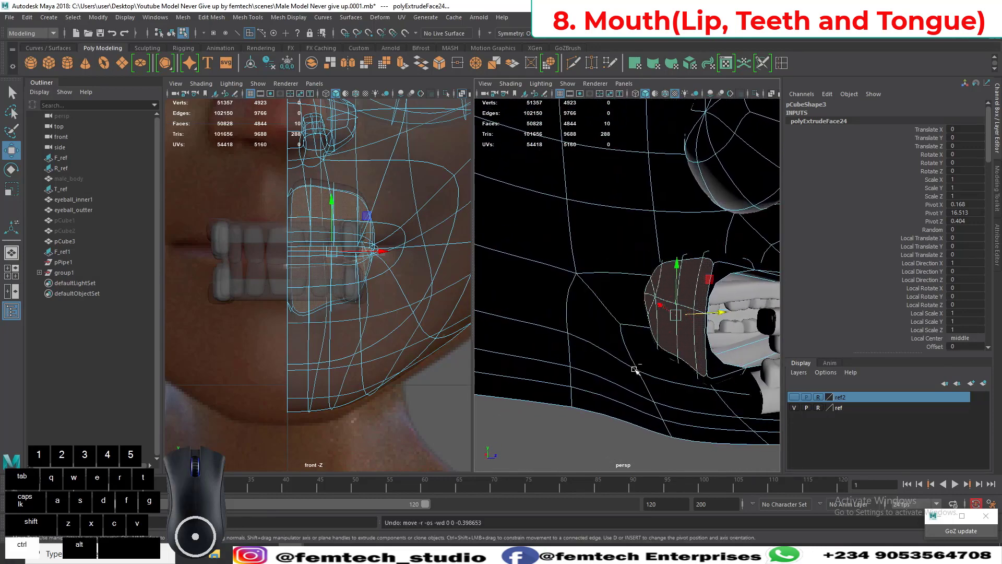
key(z)
Step: Insert a Multi-Cut edge loop with edge flow around the mouth cavity, between the lips and the rear faces
alt+drag(640, 370, 607, 334)
click(607, 330)
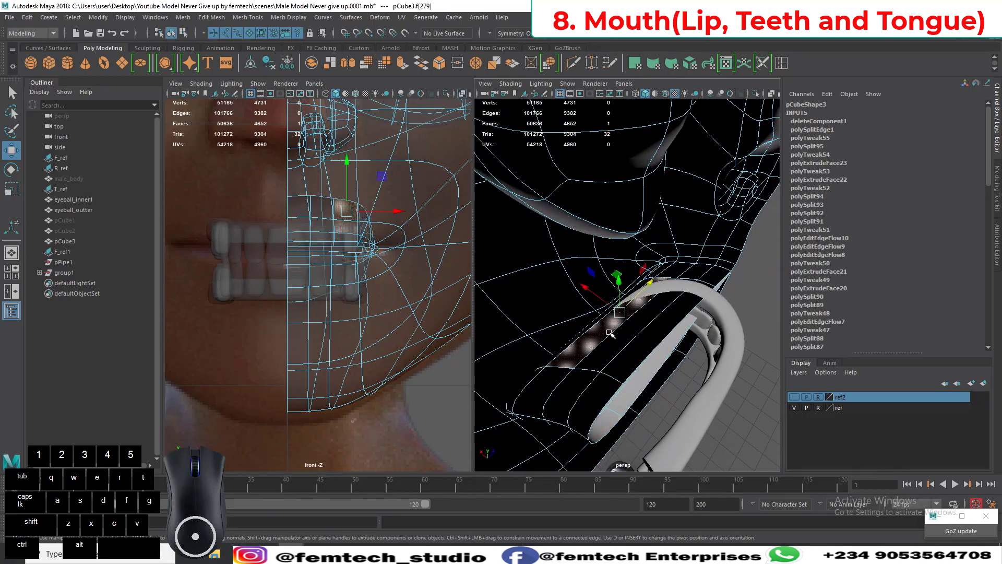
double_click(573, 64)
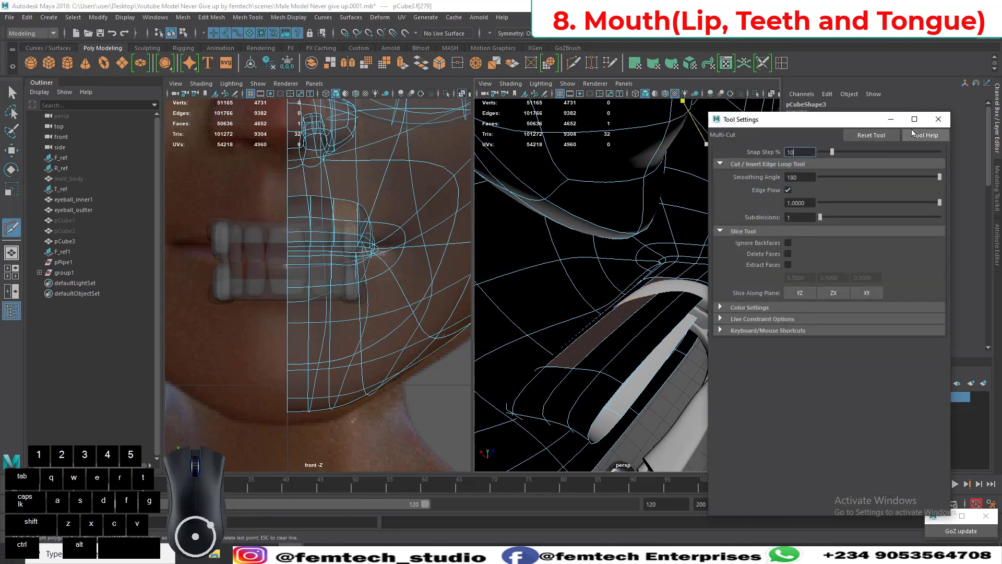
click(938, 119)
alt+drag(654, 340, 615, 323)
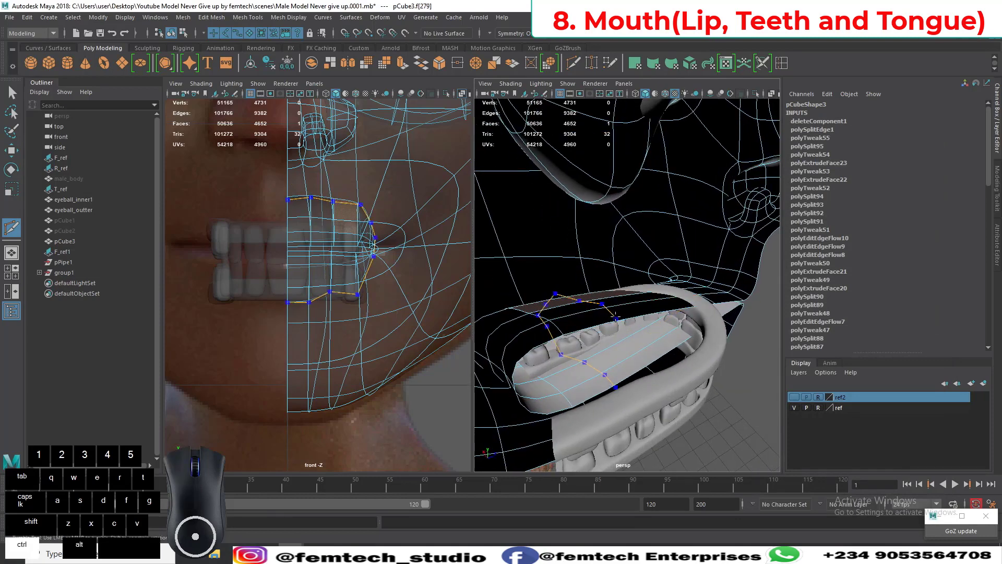
ctrl+click(620, 317)
Step: Insert three more edge loops around the mouth cavity, spaced towards the lips
alt+drag(619, 318, 559, 322)
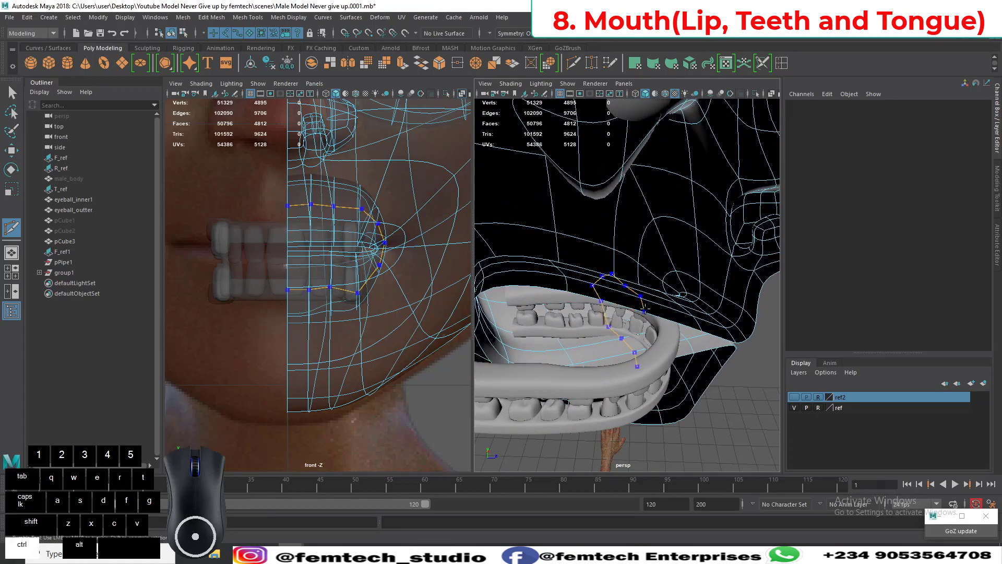
ctrl+click(645, 307)
alt+drag(621, 339, 581, 373)
ctrl+click(594, 288)
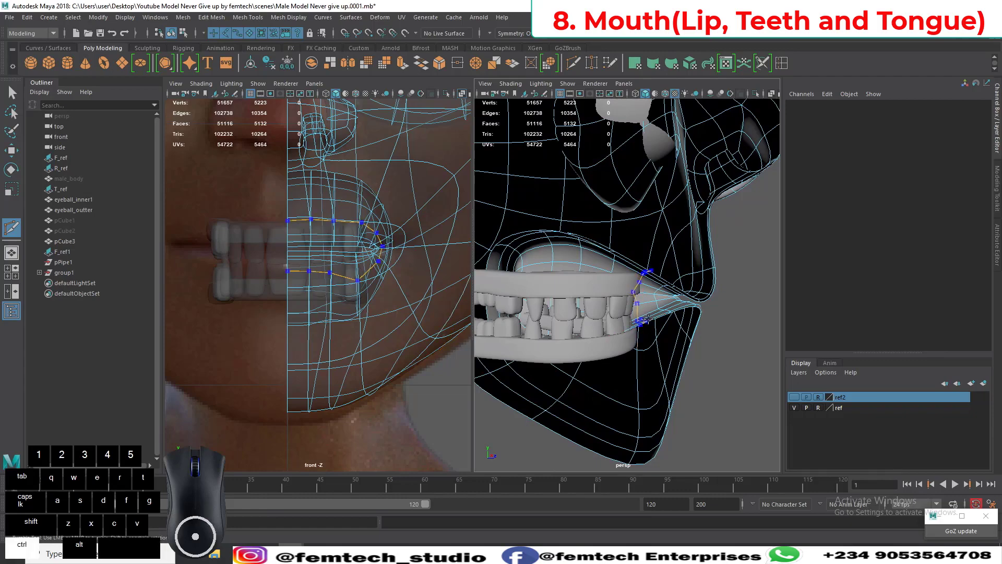
ctrl+click(648, 319)
Step: Select the three head mesh vertices on the cavity floor that cut into the lower gum behind the front teeth
alt+drag(625, 338, 662, 317)
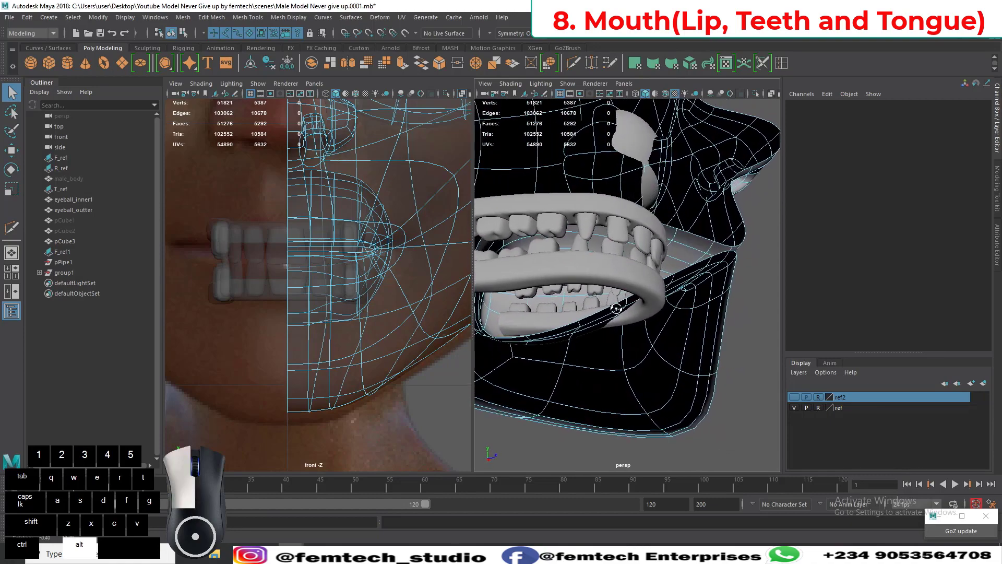
alt+drag(615, 301, 648, 299)
right_click(664, 303)
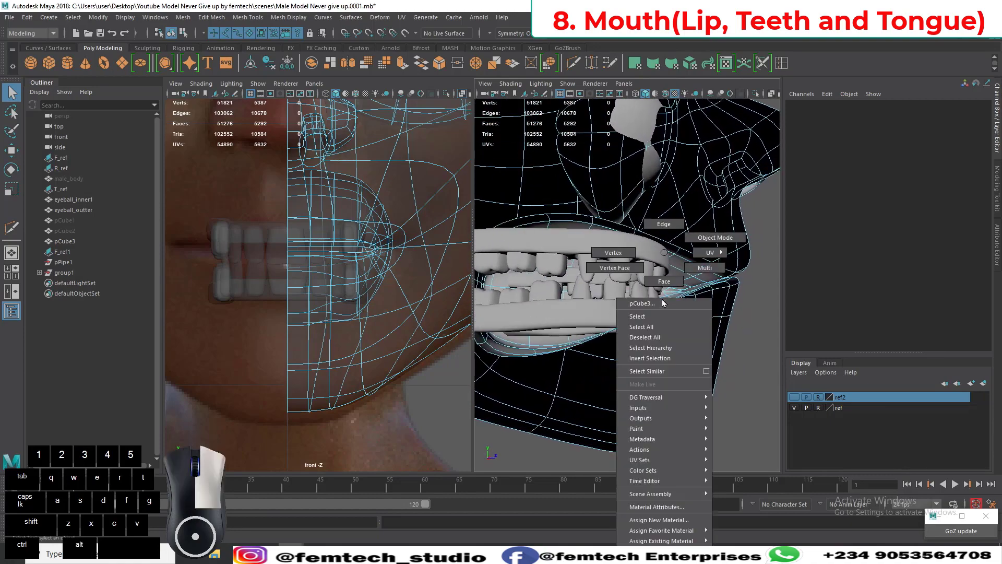
right_drag(625, 263, 615, 253)
alt+drag(636, 300, 609, 316)
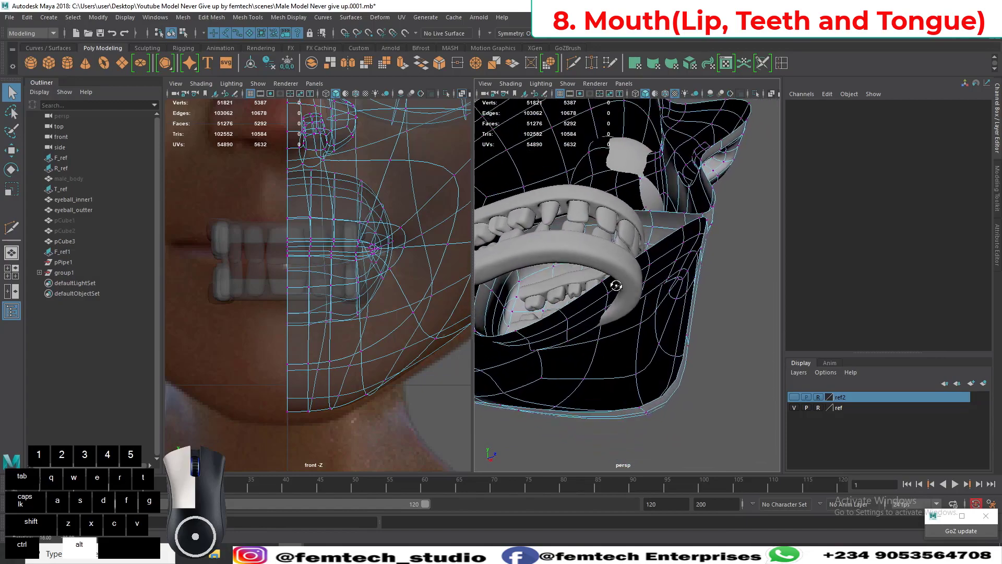
alt+drag(682, 294, 621, 355)
alt+right_drag(606, 355, 620, 384)
mouse_move(620, 389)
alt+mouse_down()
mouse_move(604, 365)
mouse_move(604, 306)
mouse_move(606, 318)
mouse_move(569, 314)
mouse_move(610, 382)
alt+mouse_up()
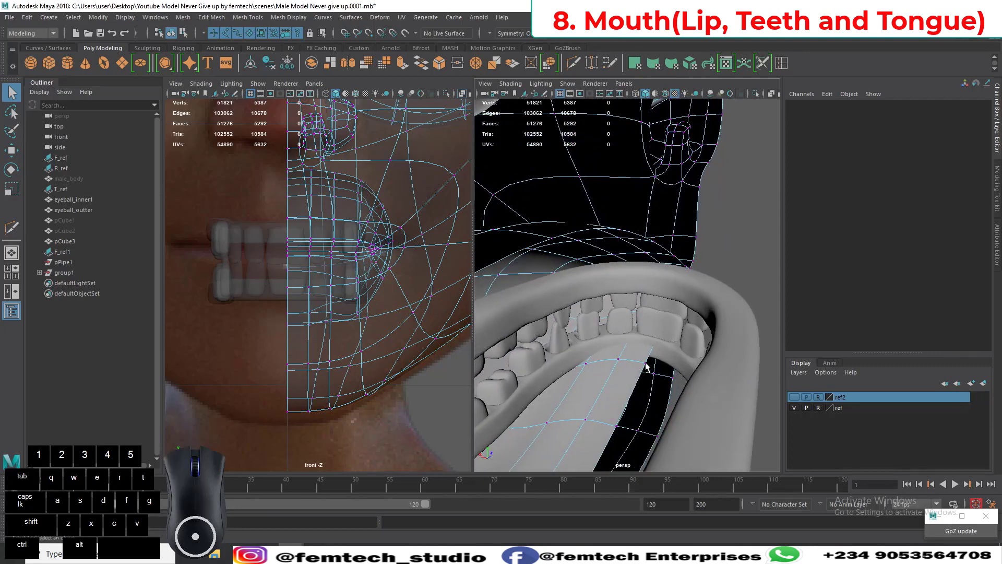
click(647, 365)
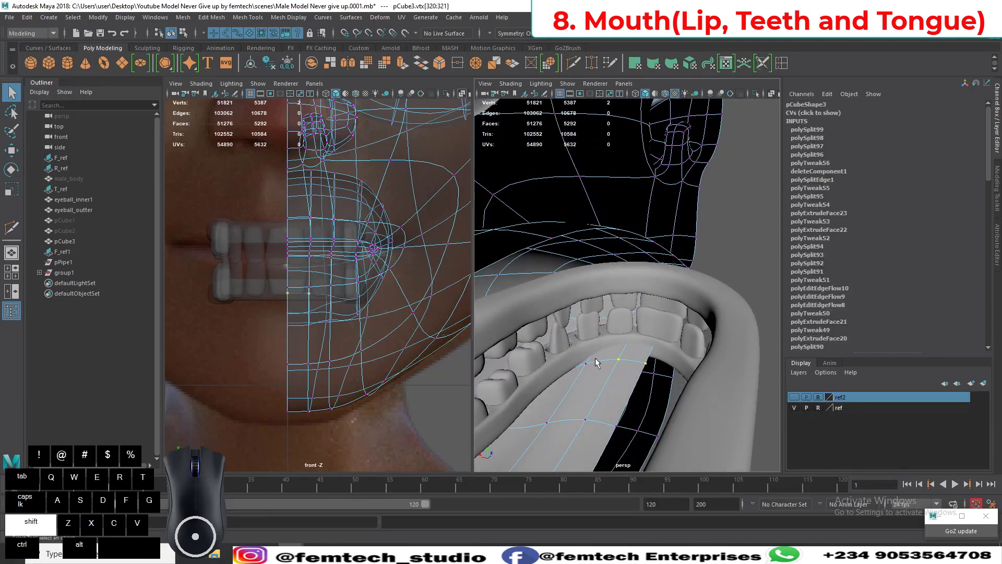
alt+drag(572, 387, 627, 335)
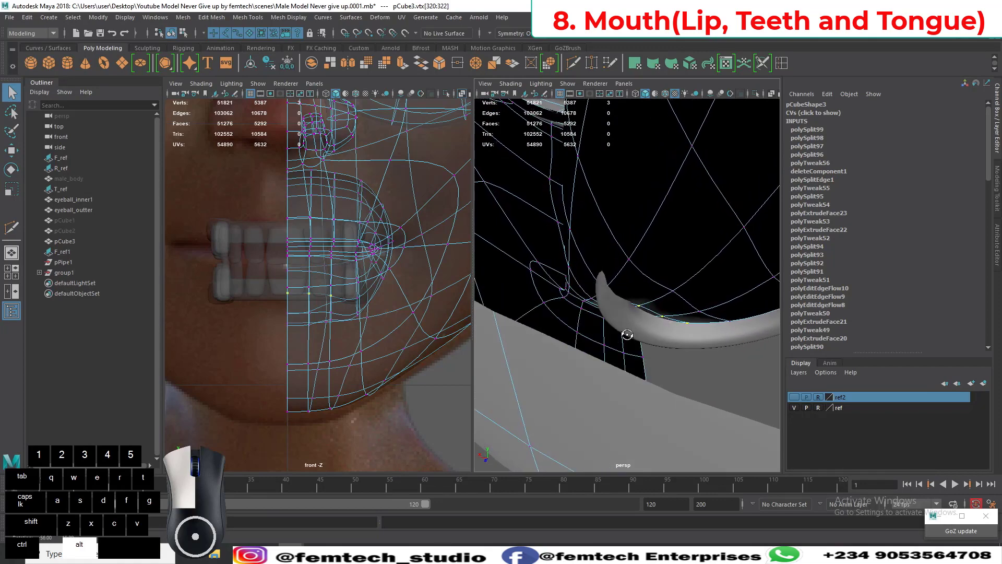
Step: Lower the three selected cavity floor vertices until they sit beneath the lower gum
click(606, 290)
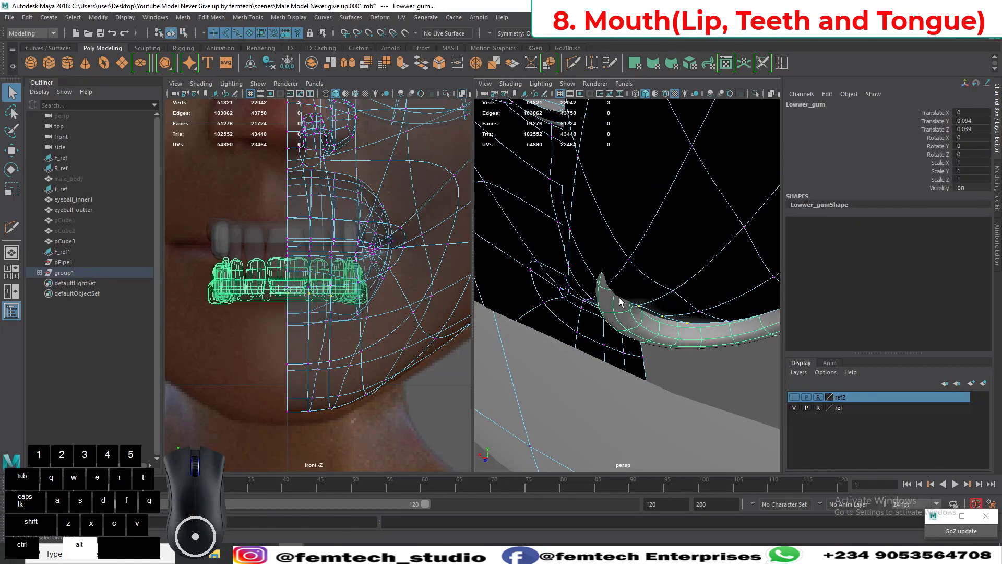
alt+drag(620, 301, 574, 357)
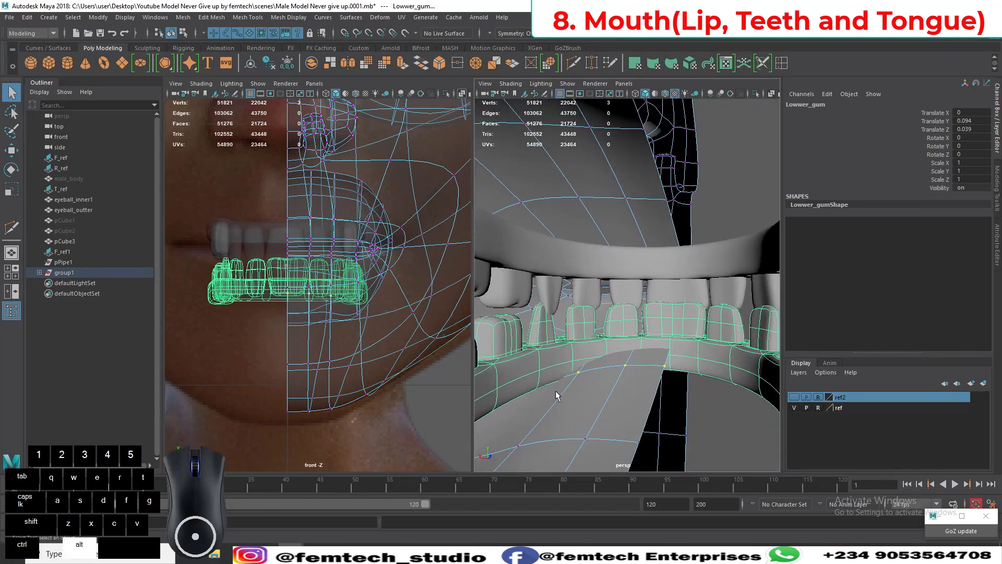
alt+drag(557, 395, 642, 293)
click(571, 377)
right_drag(646, 252, 600, 256)
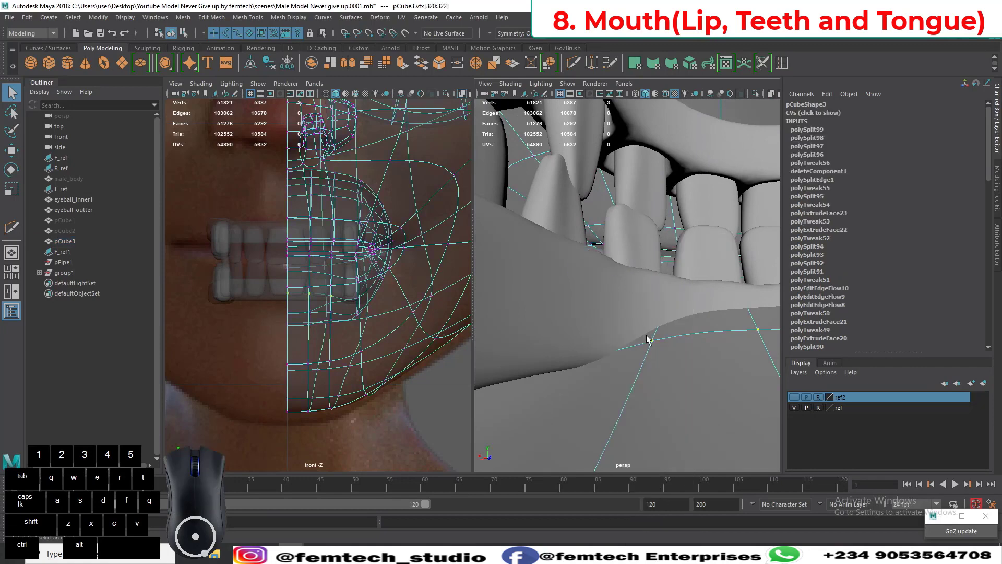
alt+drag(648, 336, 601, 346)
key(w)
click(635, 300)
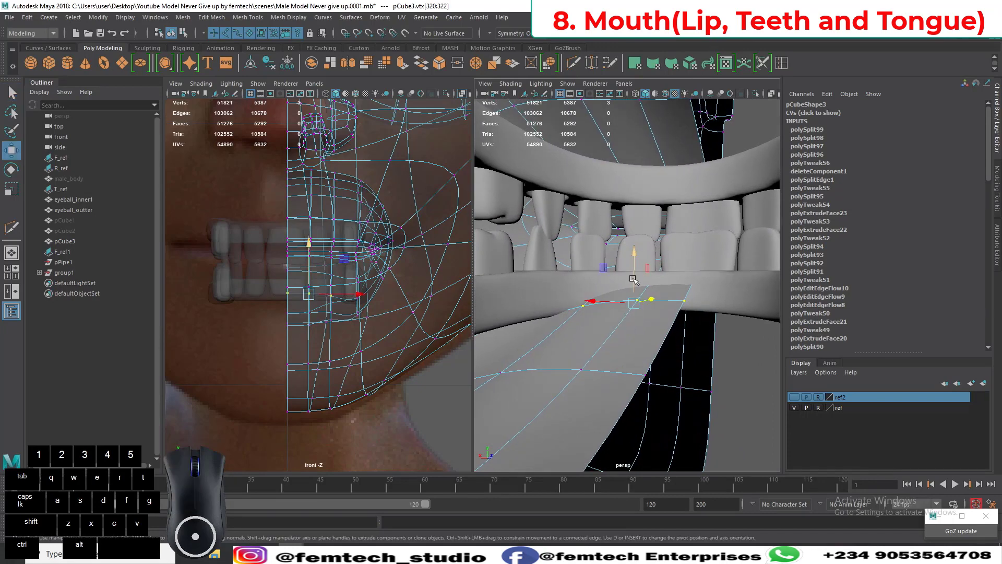
drag(634, 280, 603, 343)
alt+right_drag(664, 315, 664, 333)
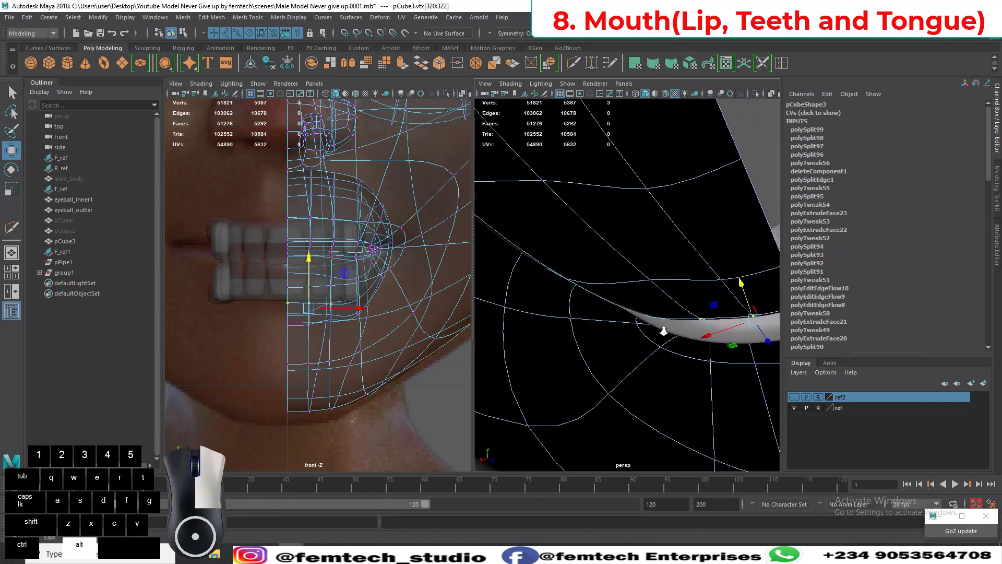
mouse_move(661, 324)
alt+mouse_down()
mouse_move(663, 313)
mouse_move(720, 329)
mouse_move(617, 375)
mouse_move(667, 385)
mouse_move(670, 394)
mouse_move(649, 321)
alt+mouse_up()
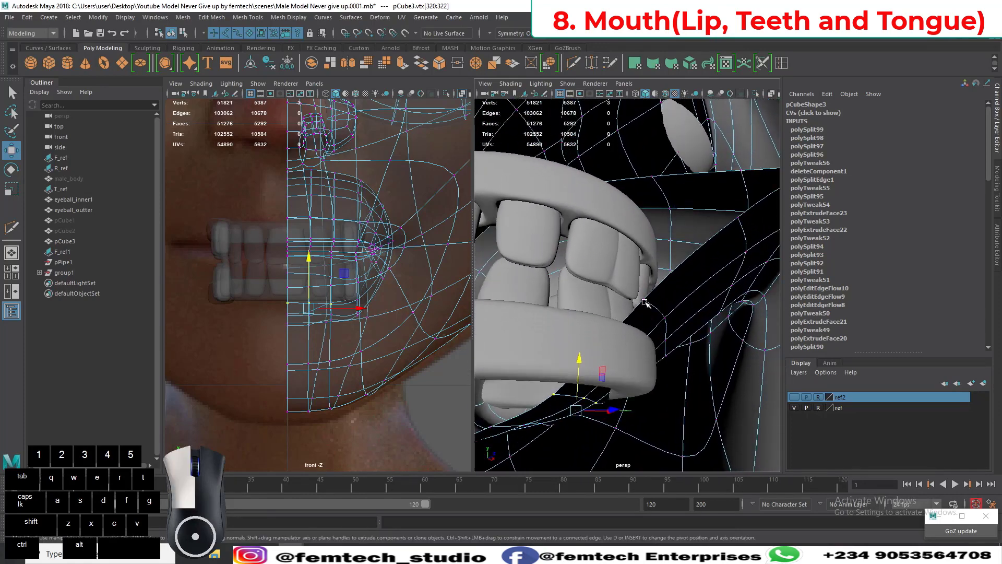
Step: Move the three cavity vertices in front of the lower teeth down along the outside of the lower gum
key(F8)
right_drag(650, 252, 602, 254)
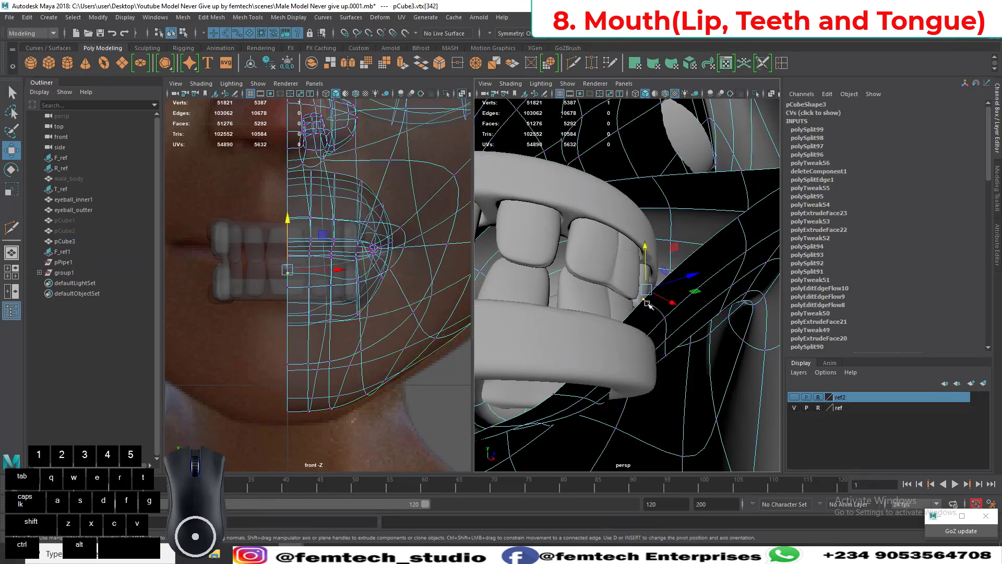
alt+drag(661, 339, 645, 331)
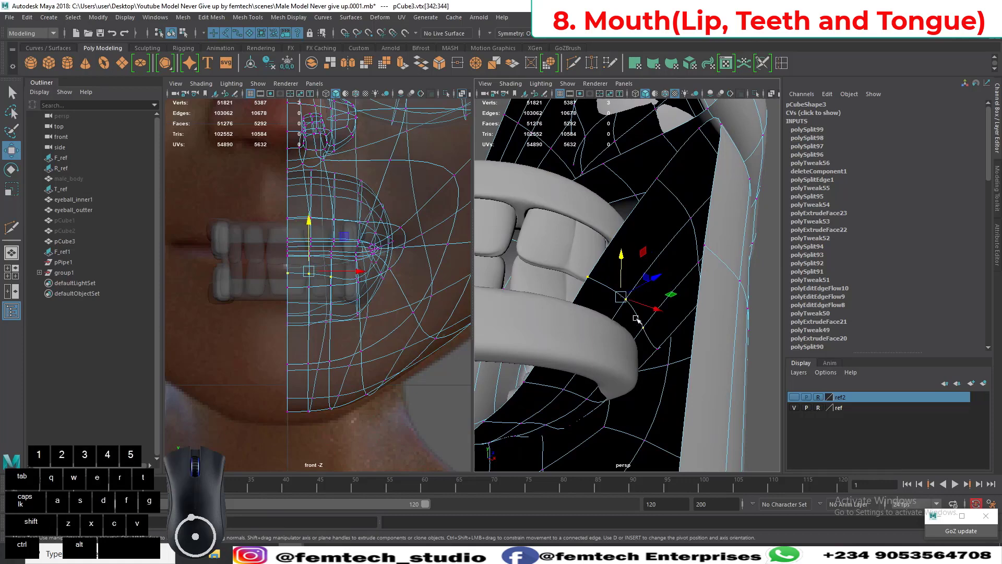
drag(621, 279, 599, 314)
alt+right_drag(599, 314, 604, 315)
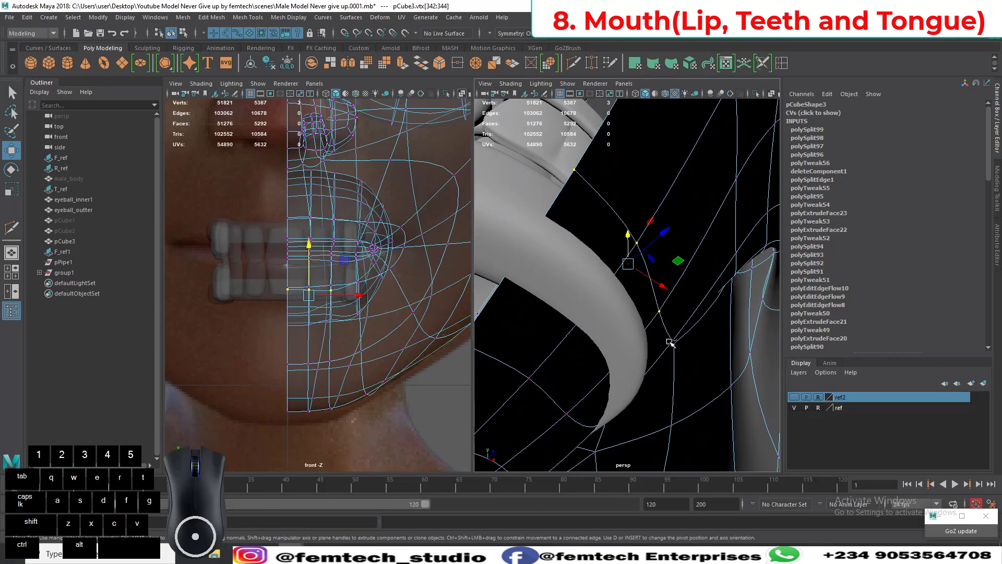
Step: Adjust the neighbouring cavity vertices beside and beneath the lower gum to clear it
drag(674, 330, 597, 340)
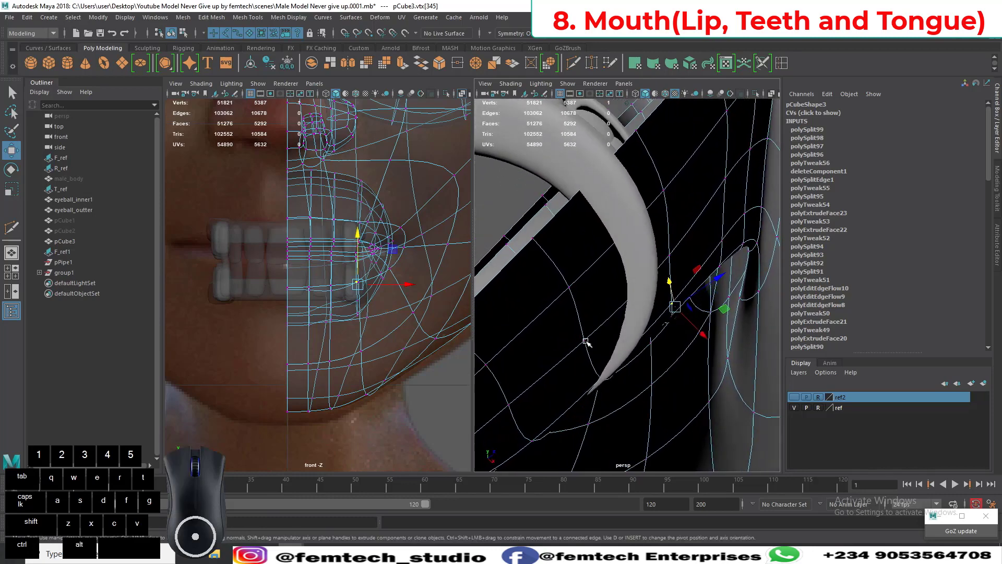
click(586, 342)
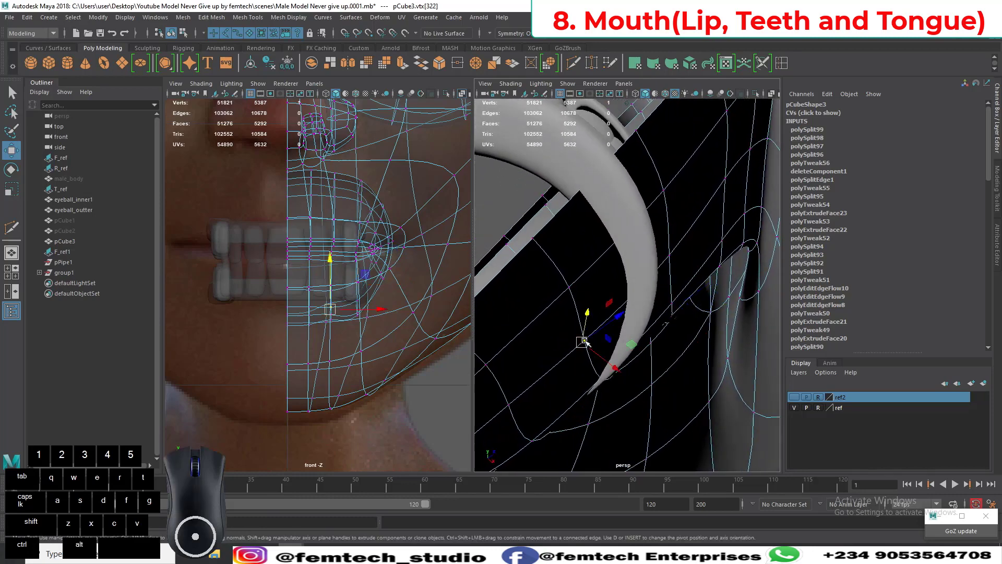
drag(601, 352, 606, 380)
Step: Examine the mouth cavity's shape and its clearance around the gums and teeth from several angles
alt+drag(585, 365, 559, 368)
alt+right_drag(559, 369, 544, 366)
alt+drag(544, 366, 585, 358)
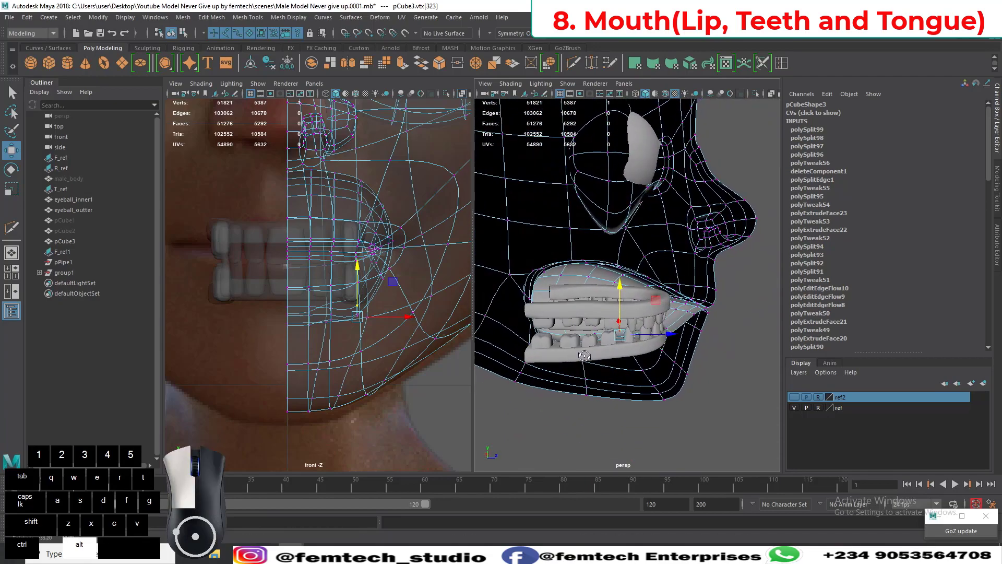
alt+drag(581, 344, 658, 310)
alt+right_drag(624, 283, 641, 334)
mouse_move(641, 334)
alt+mouse_down()
mouse_move(675, 329)
mouse_move(635, 320)
alt+mouse_up()
alt+right_drag(633, 320, 621, 331)
alt+drag(621, 331, 602, 338)
alt+right_drag(602, 337, 655, 380)
alt+drag(655, 380, 640, 355)
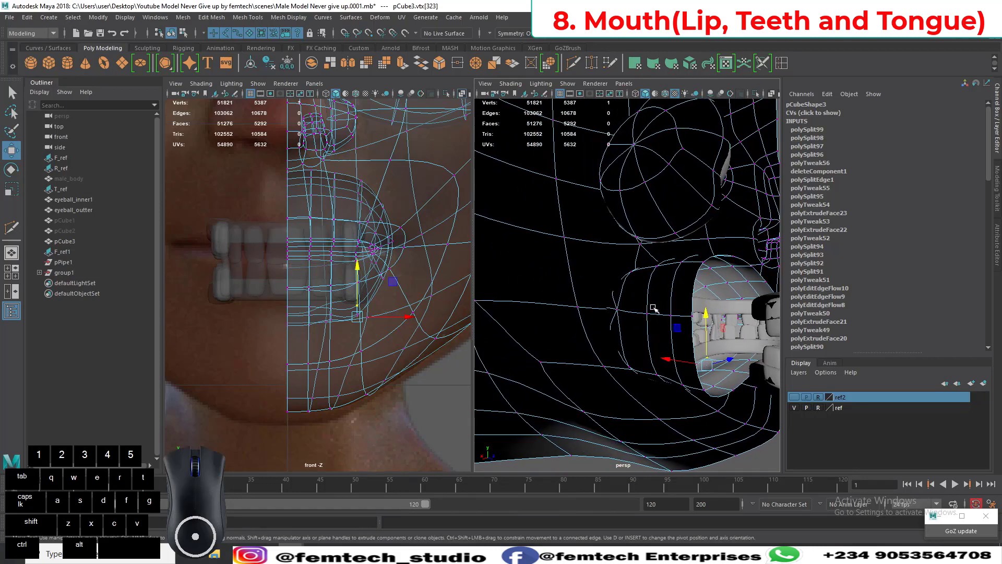
Step: Select the ten faces closing the back of the mouth cavity and flatten them along the depth axis
right_drag(654, 308, 648, 282)
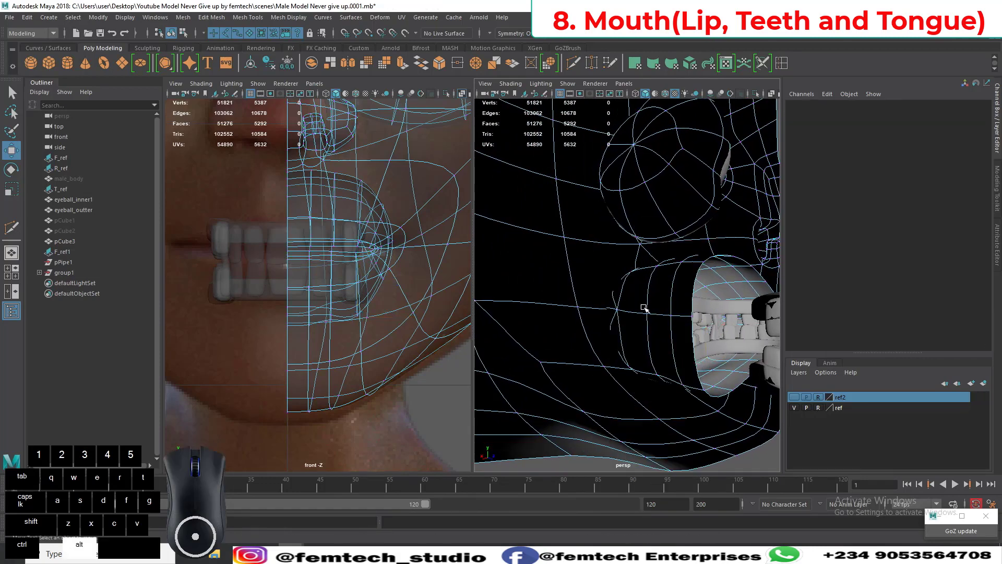
mouse_move(644, 307)
alt+mouse_down()
mouse_move(611, 300)
mouse_move(631, 293)
mouse_move(644, 319)
mouse_move(637, 311)
alt+mouse_up()
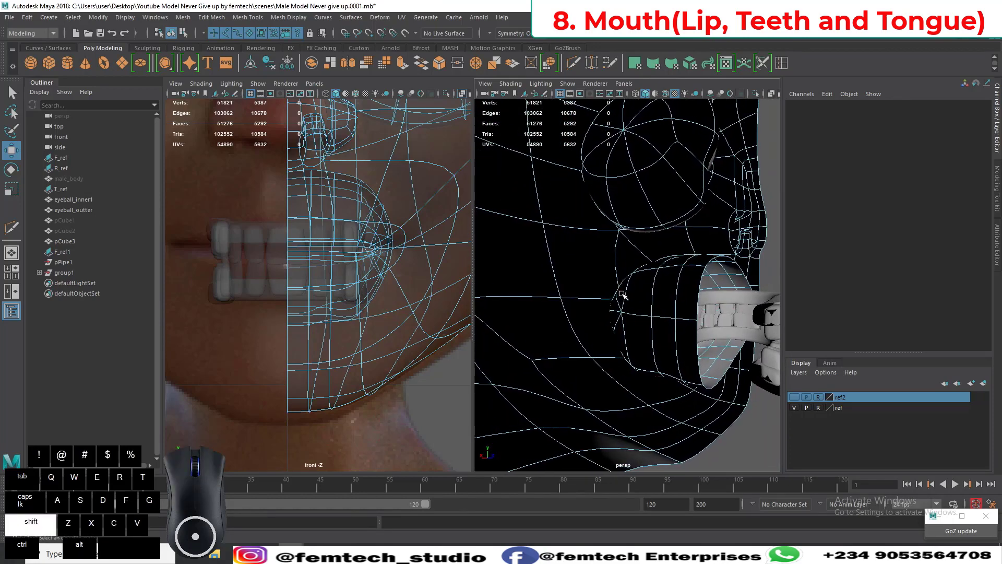
shift+click(619, 305)
shift+click(617, 332)
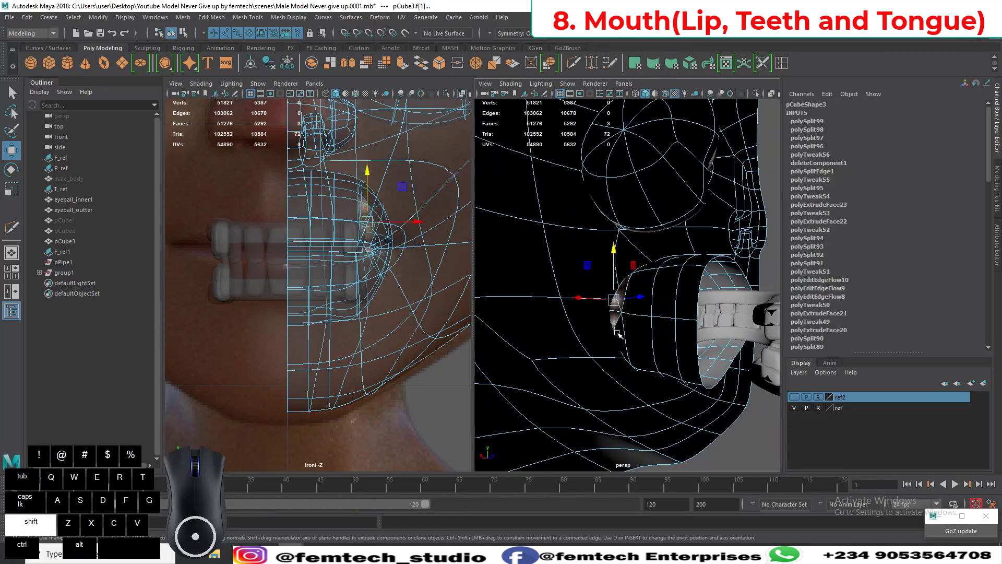
key(q)
shift+click(646, 308)
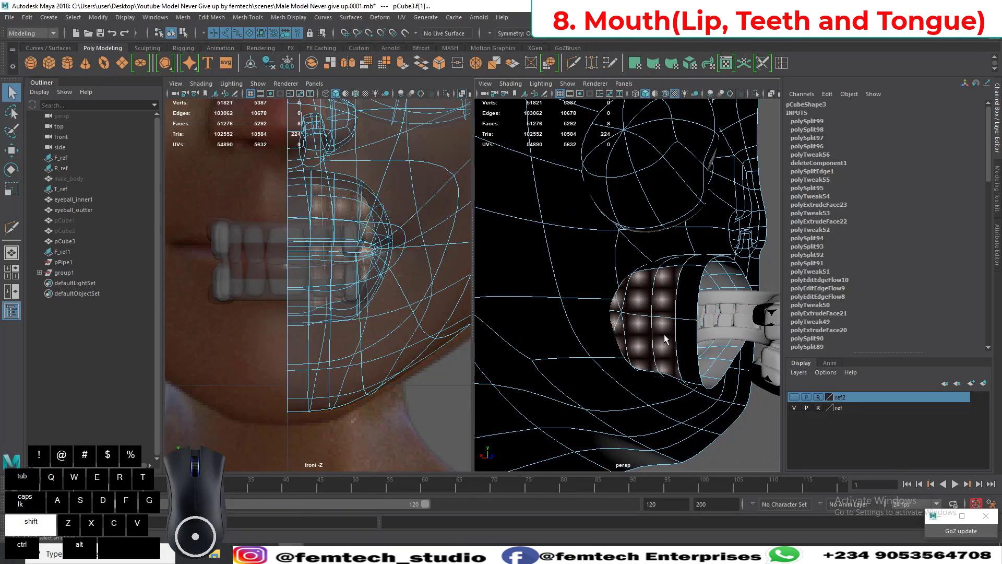
shift+click(687, 350)
shift+click(686, 314)
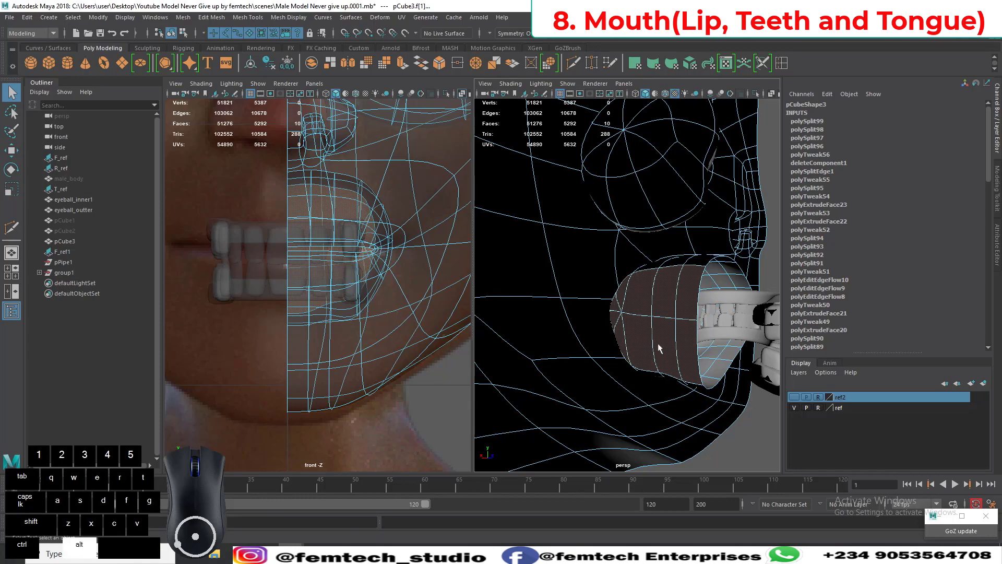
alt+drag(660, 351, 564, 375)
key(r)
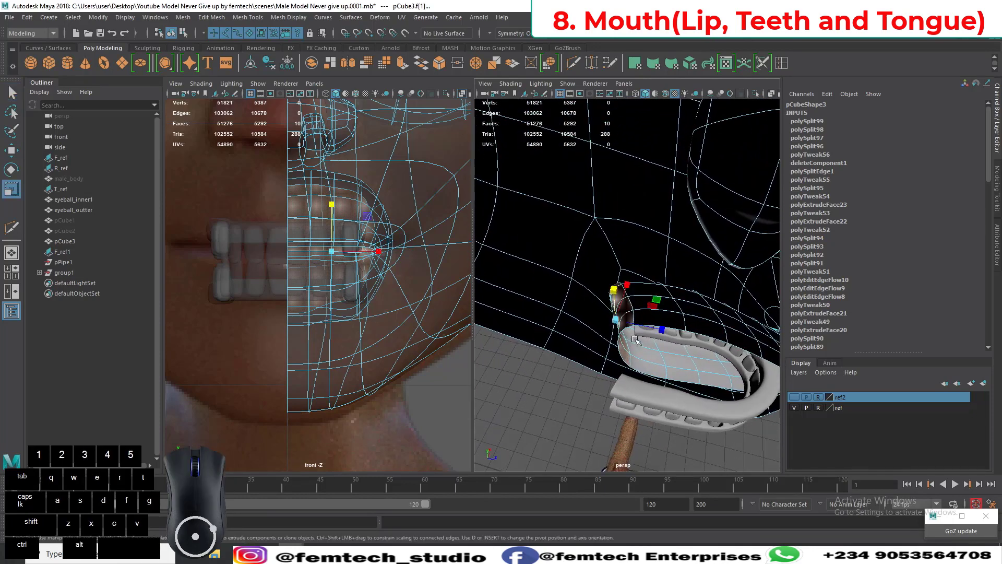
drag(660, 330, 524, 328)
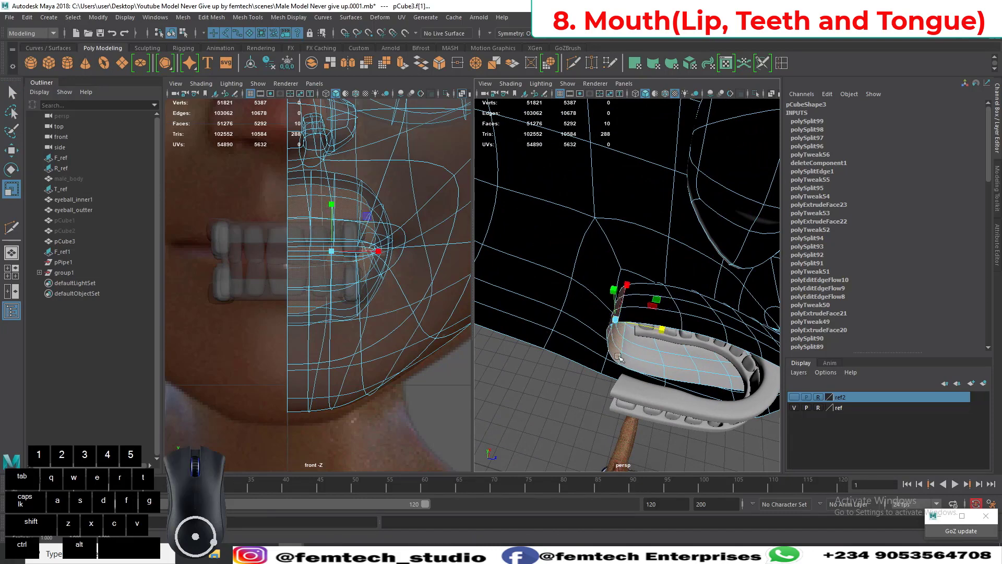
alt+drag(639, 364, 666, 345)
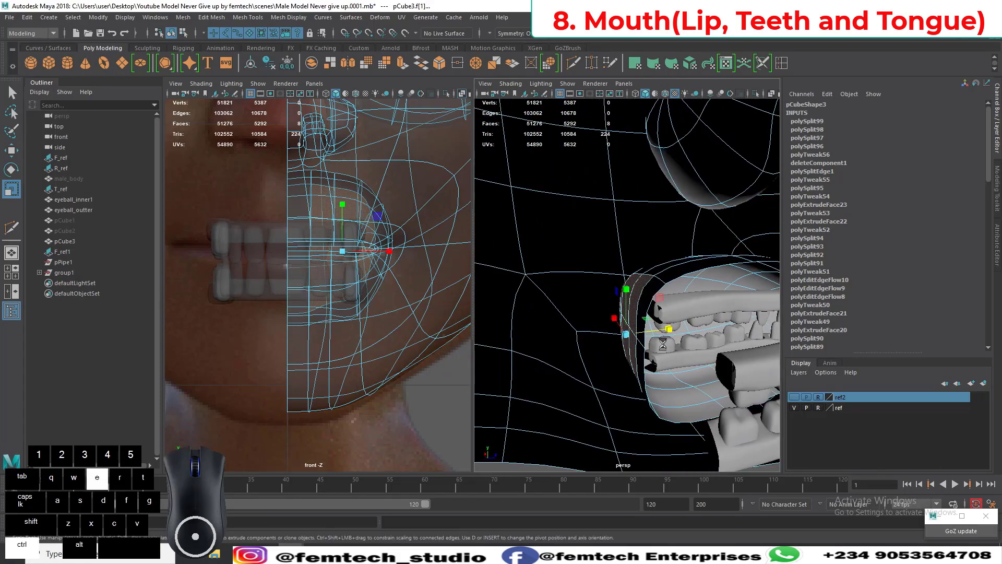
Step: Extrude the ten back faces of the mouth cavity backward with a Local Translate Z of -0.23
drag(651, 305, 607, 307)
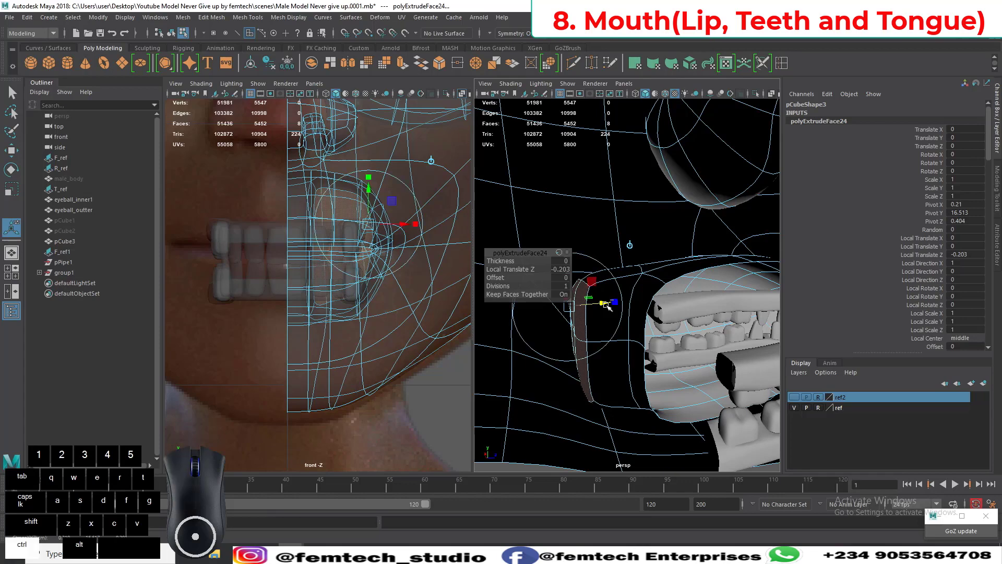
key(ctrl+z)
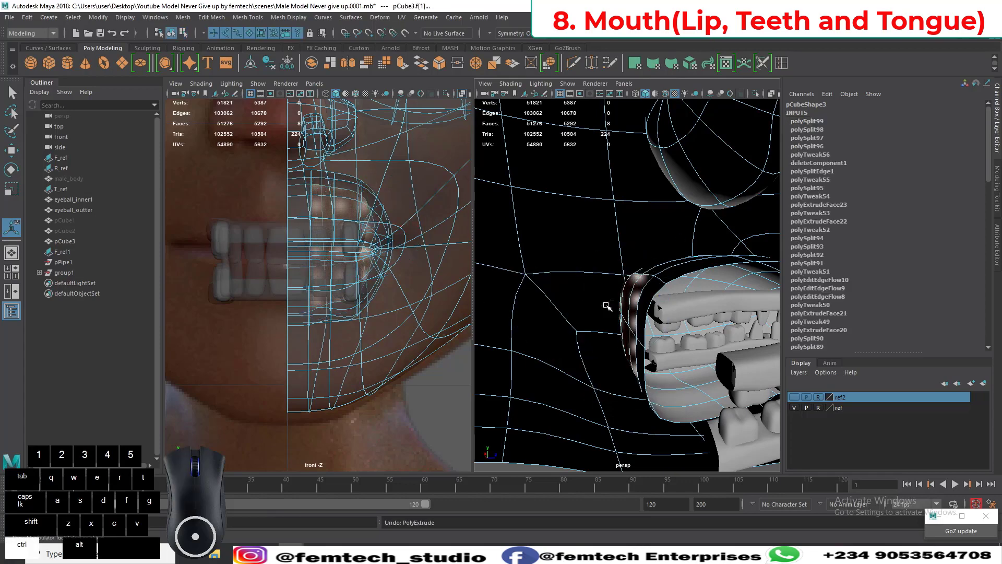
alt+drag(628, 329, 632, 381)
shift+click(688, 311)
shift+click(677, 355)
key(ctrl+e)
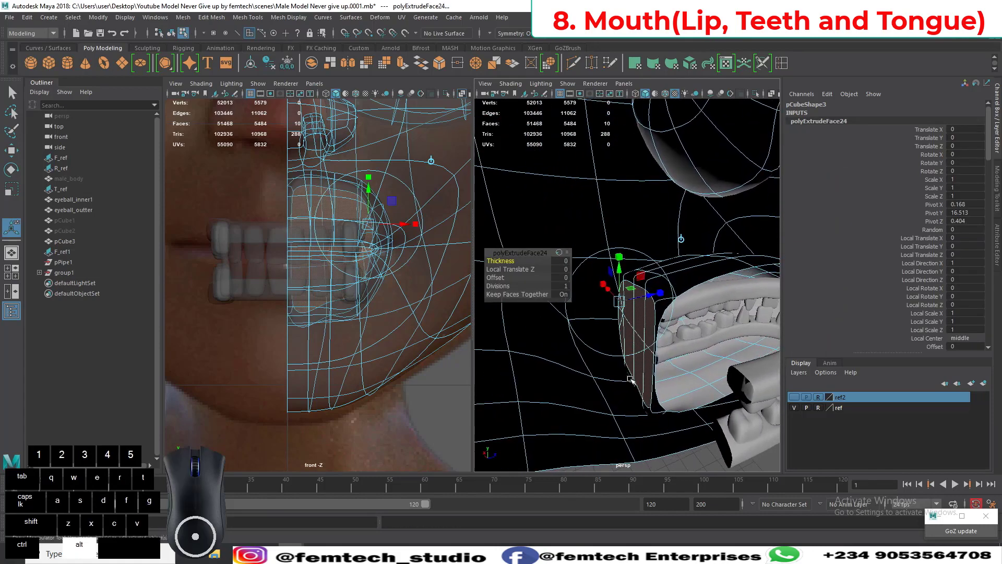
drag(650, 298, 694, 385)
Step: Rotate and lower the extruded back faces so the cavity slopes down toward the throat
key(e)
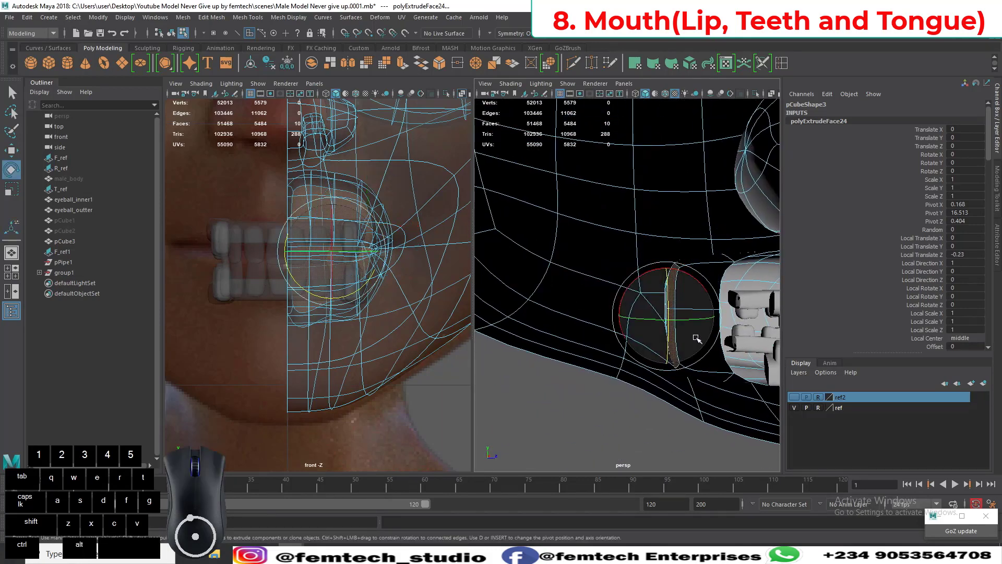
drag(641, 288, 627, 307)
alt+middle_drag(658, 340, 651, 311)
mouse_move(651, 310)
alt+mouse_down()
mouse_move(626, 302)
mouse_move(651, 282)
mouse_move(646, 318)
alt+mouse_up()
key(w)
alt+drag(665, 400, 667, 337)
key(e)
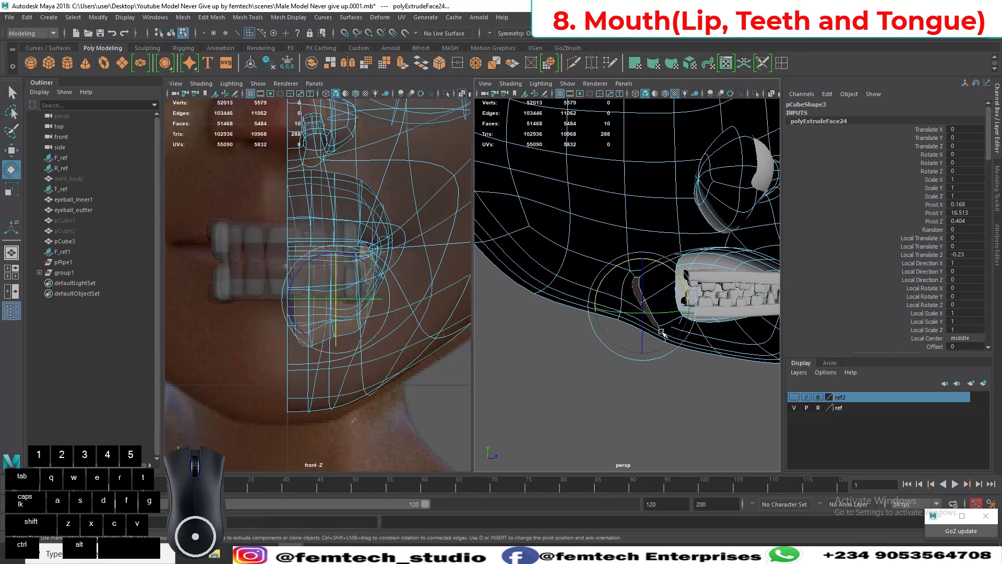
drag(613, 275, 646, 315)
key(w)
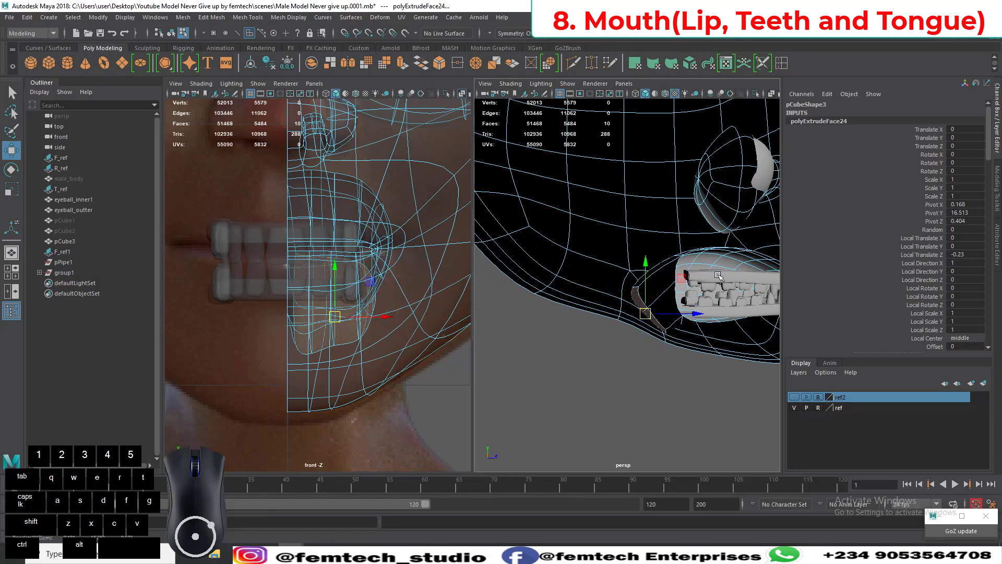
Step: Scale the extruded throat faces down uniformly and move them further down
alt+drag(747, 386, 685, 348)
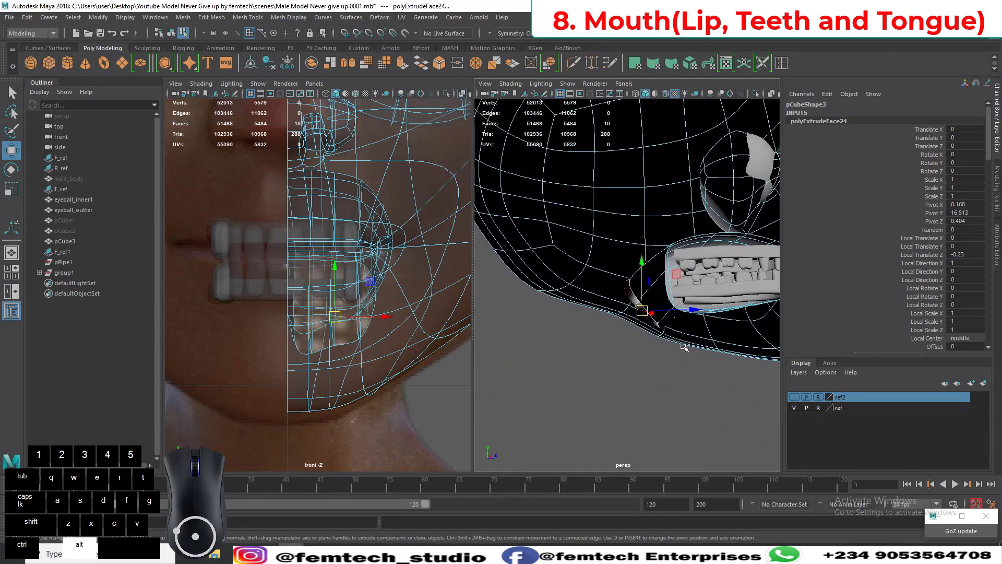
key(r)
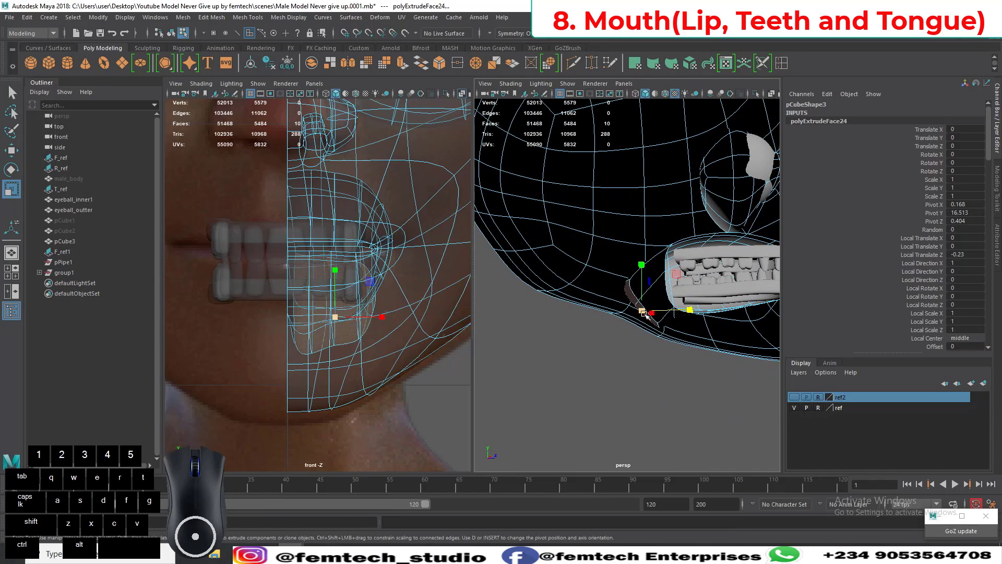
drag(645, 312, 685, 354)
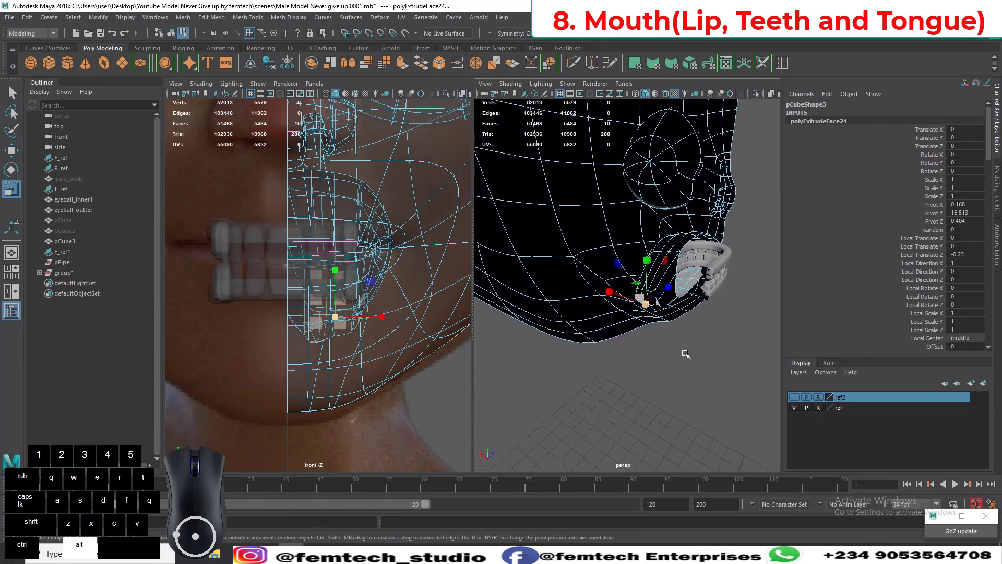
key(w)
drag(646, 309, 628, 350)
alt+right_drag(629, 361, 668, 401)
alt+drag(669, 401, 599, 316)
alt+drag(659, 342, 647, 402)
Step: Delete the two faces closing the throat extrusion along the head's centre line
right_click(699, 350)
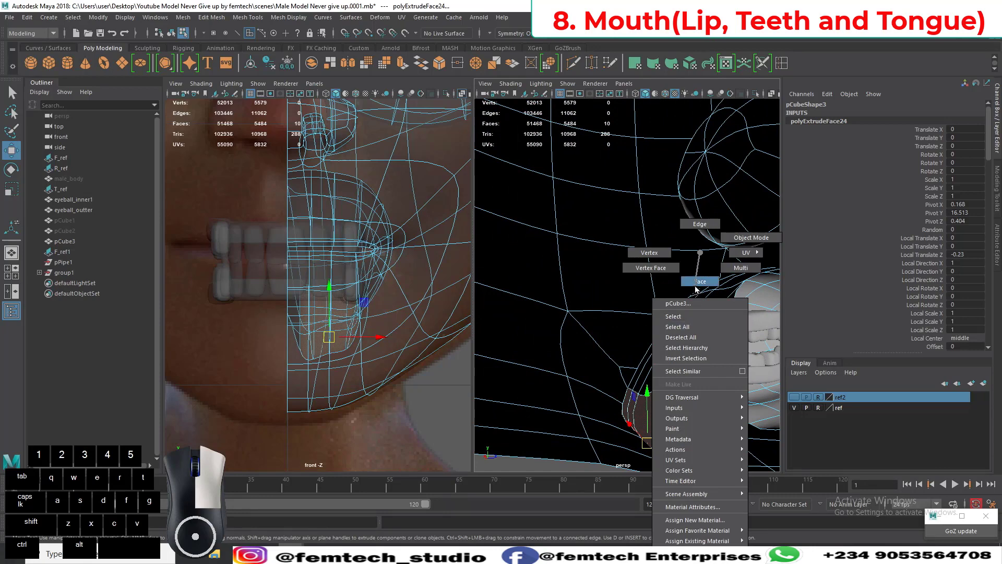
click(711, 402)
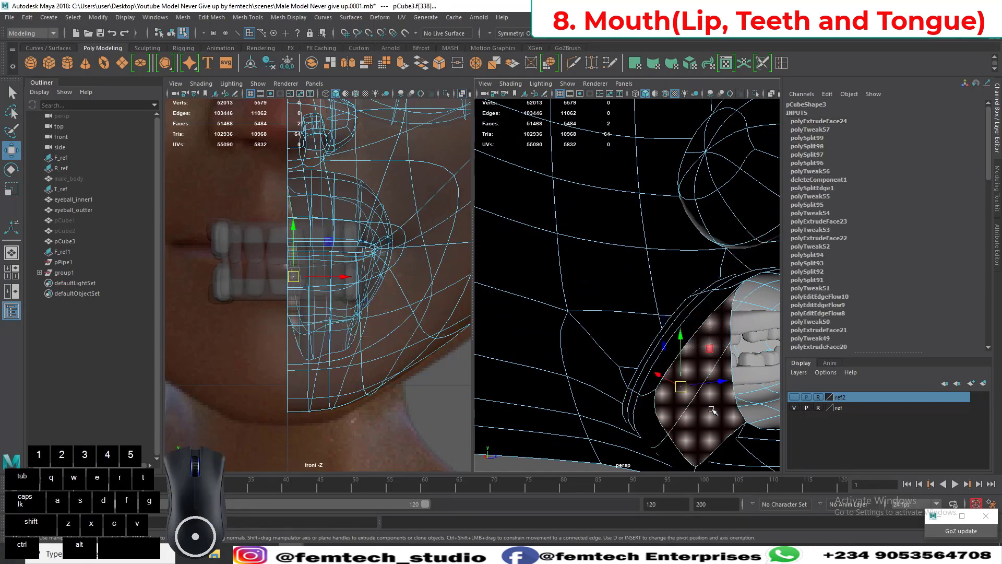
key(Delete)
alt+drag(715, 419, 700, 472)
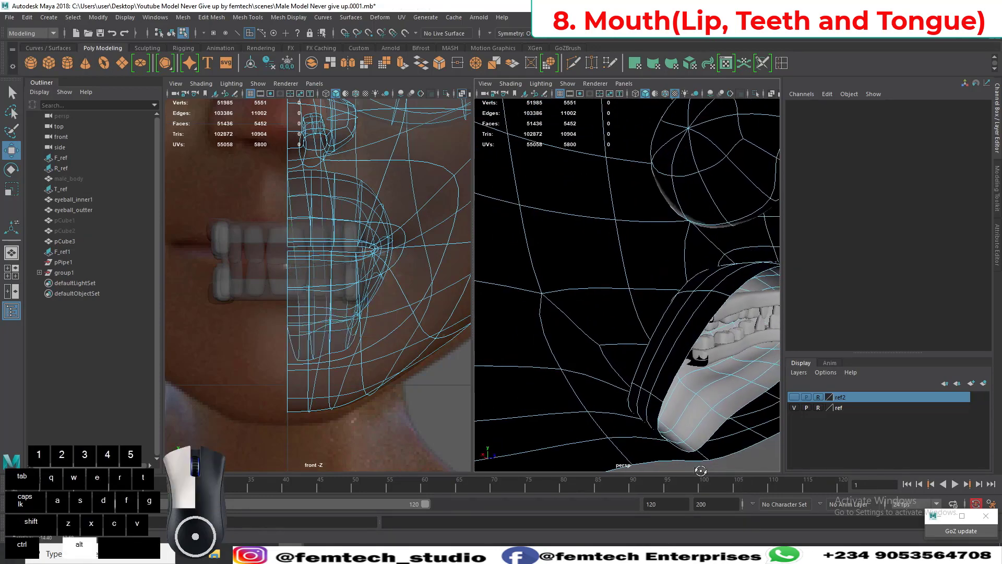
Step: Examine the throat extension, the teeth clearance and the inner lip area from several angles
alt+right_drag(700, 467, 687, 416)
alt+drag(687, 416, 704, 425)
alt+middle_drag(687, 399, 679, 401)
alt+drag(679, 401, 649, 413)
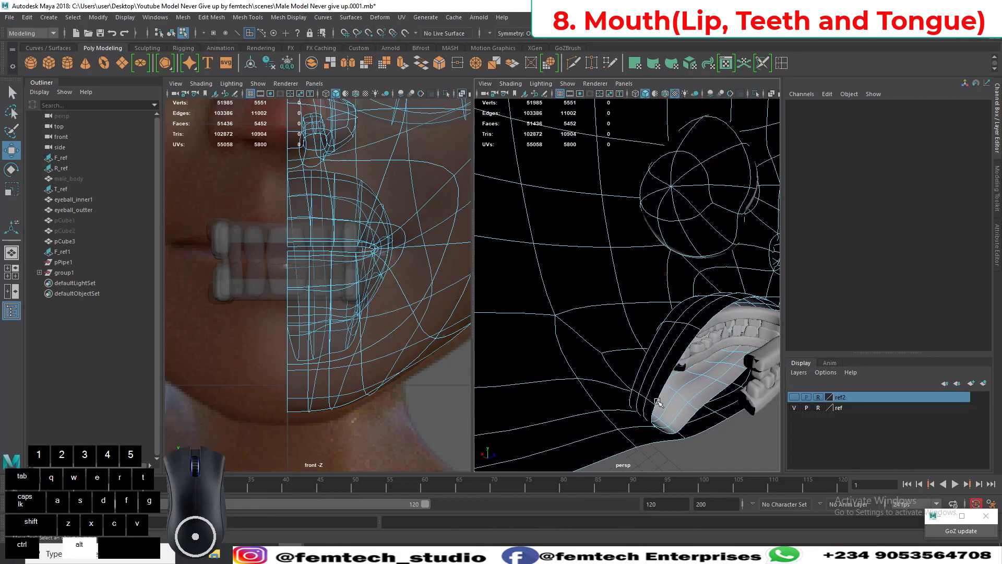
alt+right_drag(671, 412, 657, 407)
mouse_move(657, 407)
alt+mouse_down()
mouse_move(682, 392)
mouse_move(632, 382)
mouse_move(638, 405)
alt+mouse_up()
scroll(653, 388, up, 4)
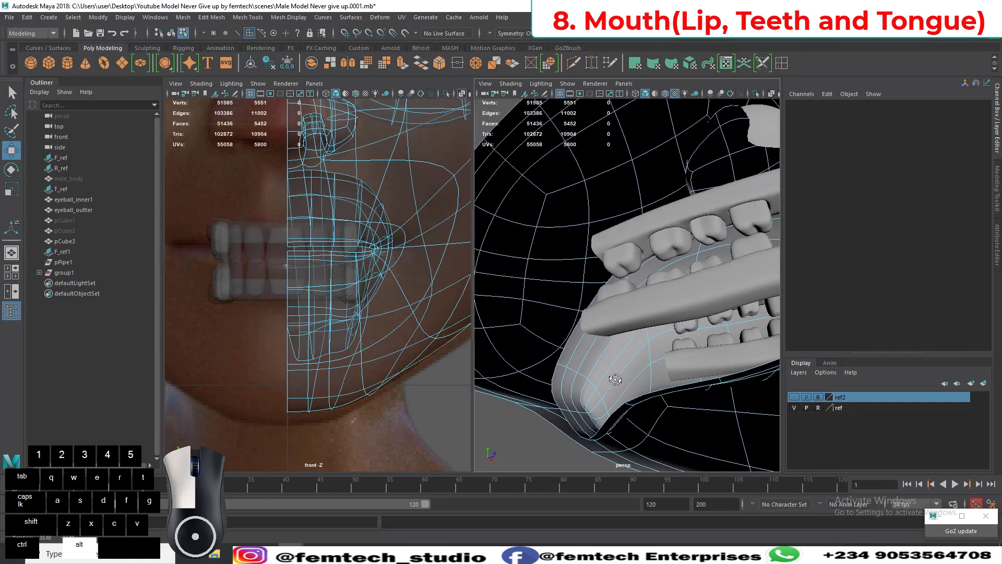
alt+drag(615, 380, 613, 386)
alt+drag(665, 414, 678, 401)
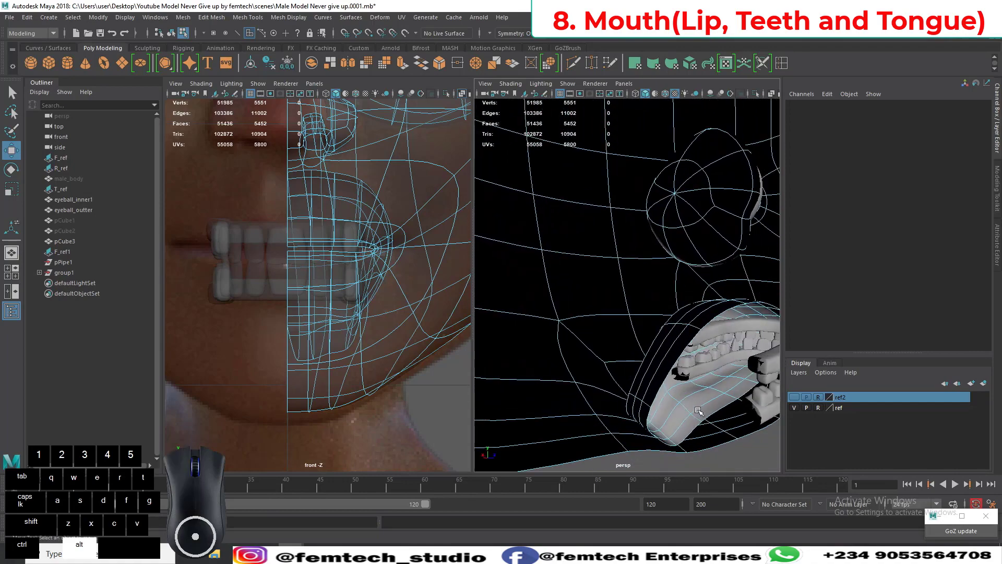
alt+right_drag(698, 410, 696, 445)
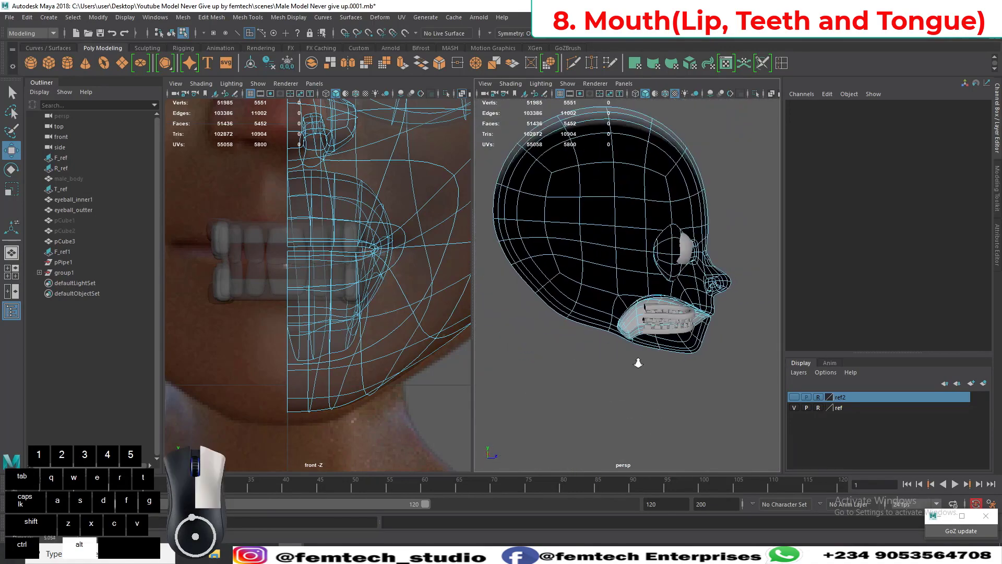
alt+right_drag(638, 363, 635, 357)
alt+drag(635, 357, 572, 368)
alt+right_drag(585, 375, 665, 424)
alt+drag(666, 425, 614, 381)
alt+middle_drag(614, 381, 575, 377)
alt+drag(574, 377, 634, 380)
alt+middle_drag(634, 380, 575, 377)
alt+drag(574, 377, 601, 379)
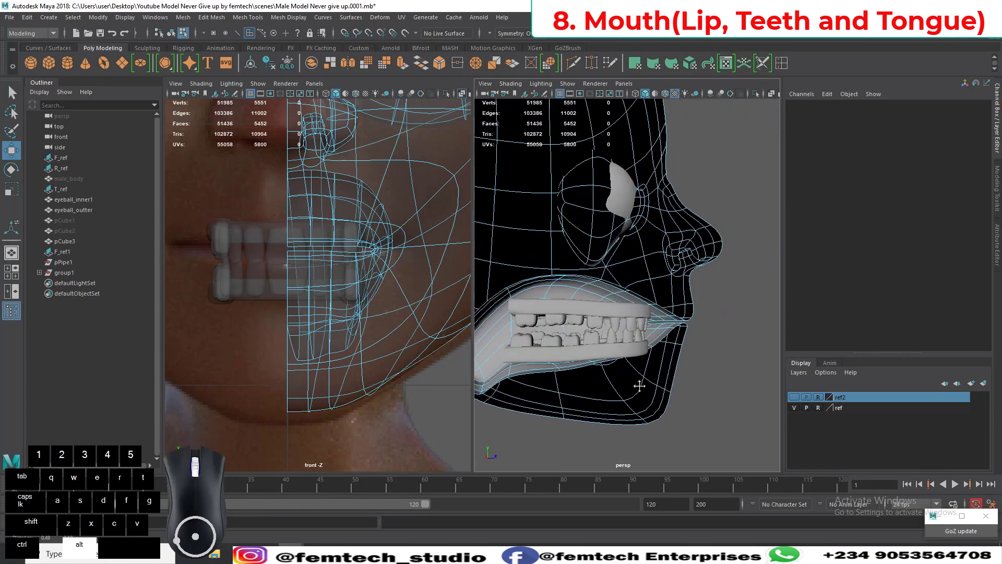
alt+right_drag(639, 386, 583, 405)
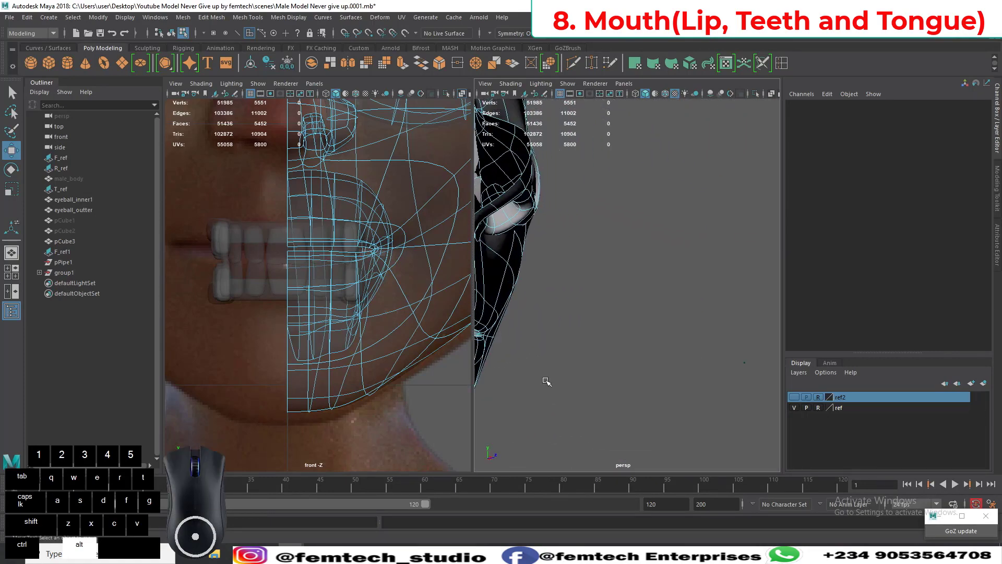
alt+drag(624, 376, 605, 385)
alt+right_drag(605, 385, 634, 394)
alt+drag(634, 394, 622, 392)
alt+right_drag(629, 393, 634, 387)
mouse_move(634, 387)
alt+mouse_down()
mouse_move(641, 390)
mouse_move(633, 373)
alt+mouse_up()
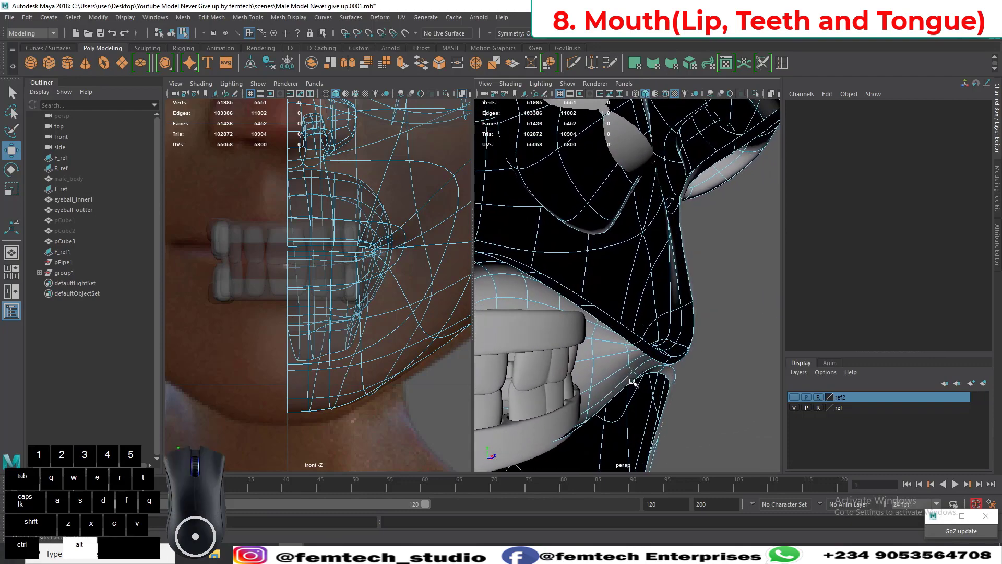
Step: Cut an edge loop around the mouth cavity just behind the lips with the Multi-Cut tool
alt+right_drag(633, 374, 639, 382)
alt+drag(640, 382, 654, 382)
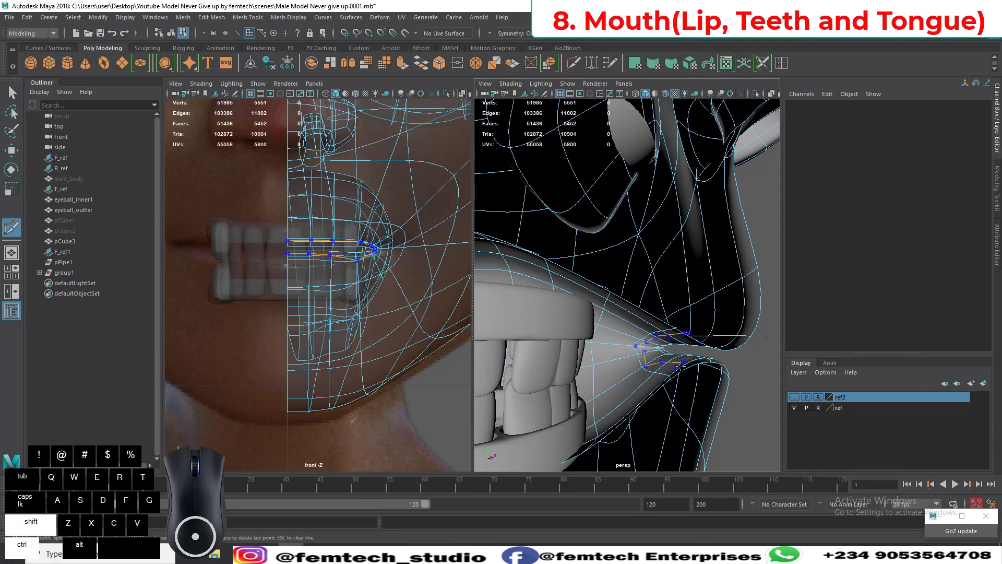
ctrl+shift+click(681, 365)
alt+drag(688, 383, 647, 390)
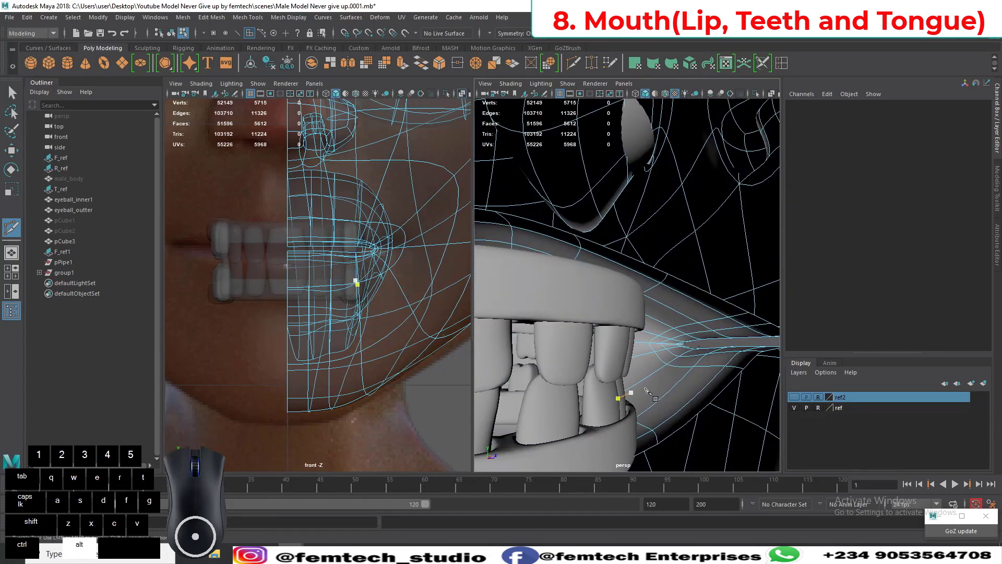
Step: Select the new edge loop behind the lips and adjust its position along the depth axis
key(q)
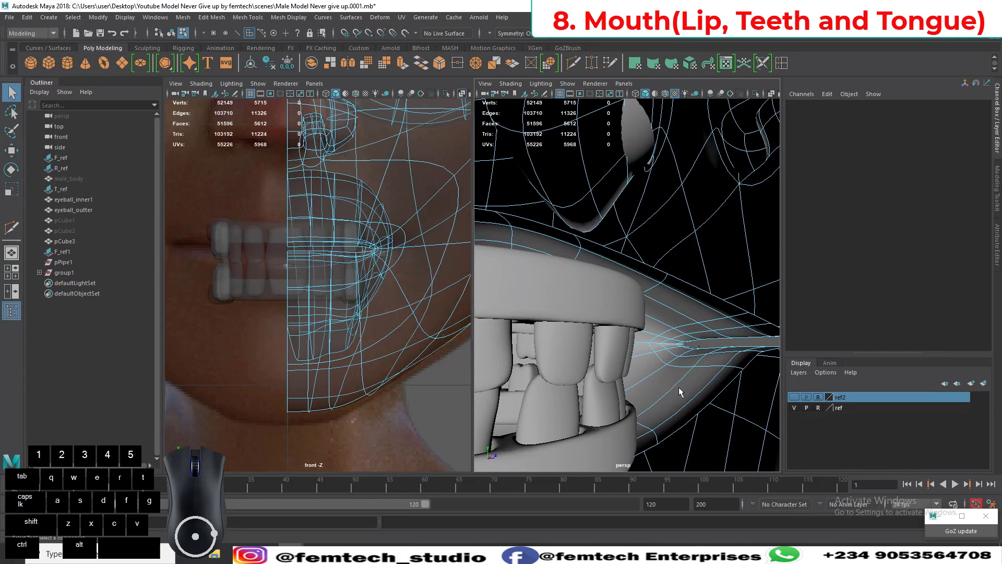
click(706, 367)
right_drag(707, 368, 707, 224)
double_click(715, 367)
key(w)
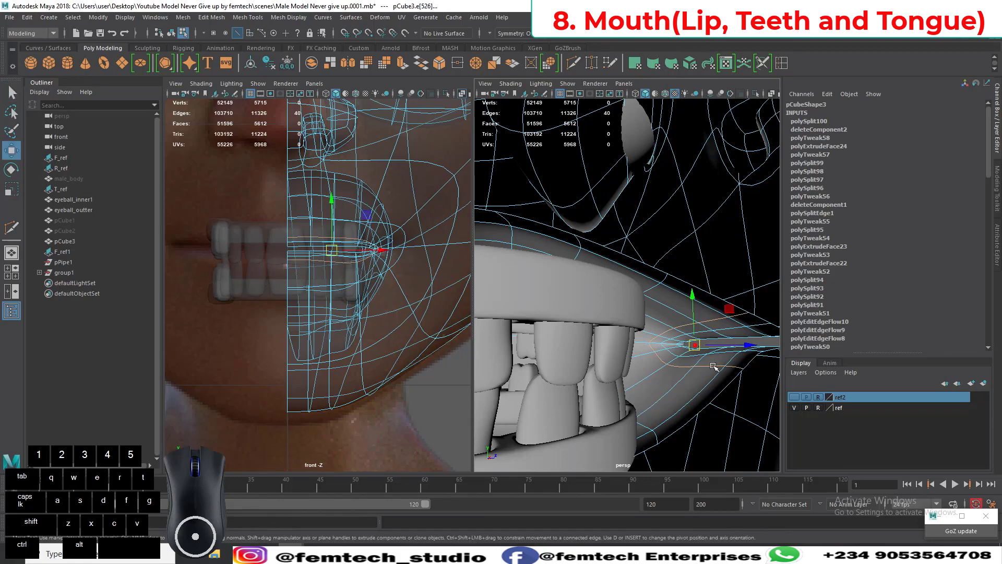
alt+drag(714, 367, 599, 382)
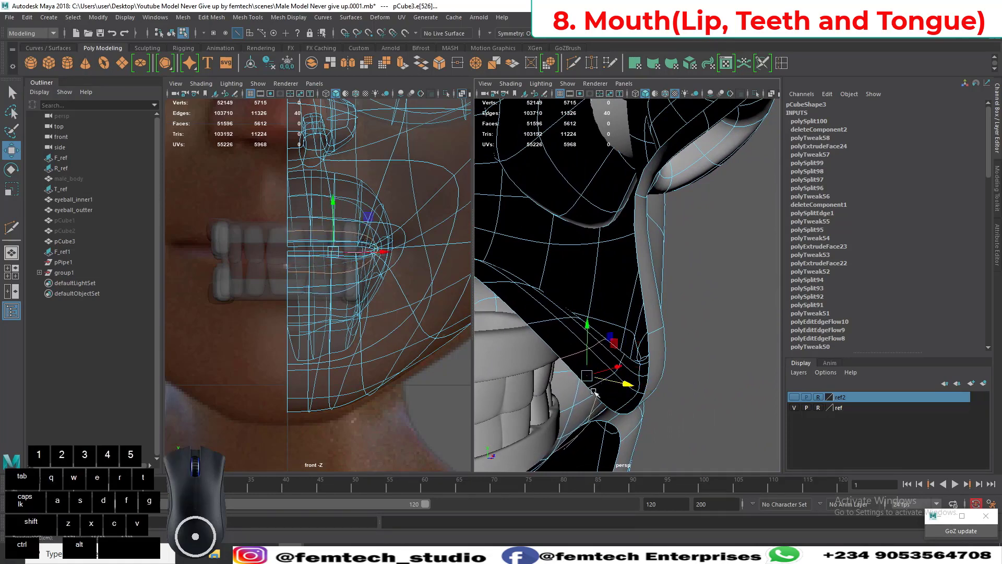
Step: Select an edge of the lower mouth cavity and save the scene
alt+drag(536, 419, 605, 344)
click(575, 380)
key(ctrl+s)
Step: Return the head to object mode and raise the gums and teeth group to a Translate Y of 0.049
right_click(592, 342)
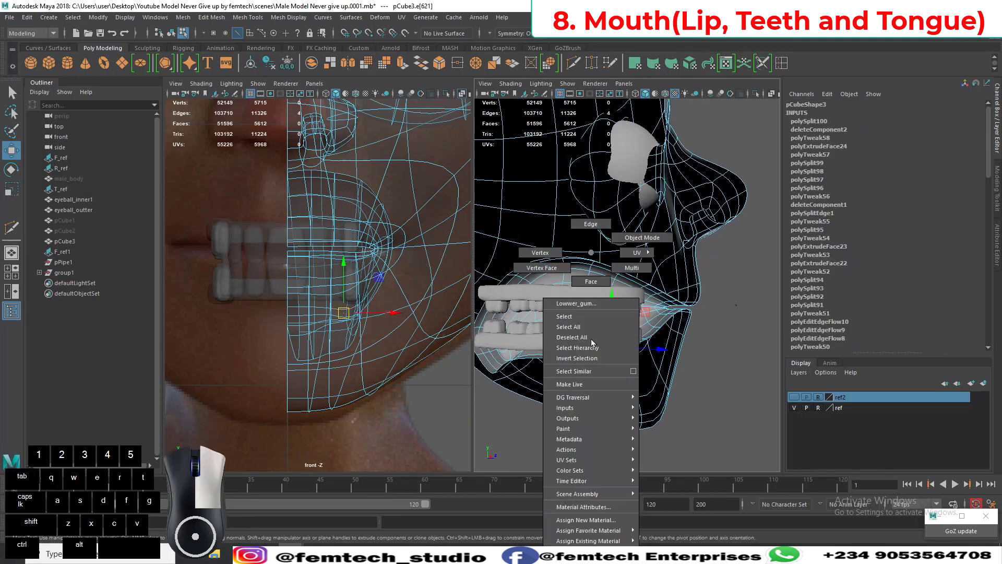
click(623, 238)
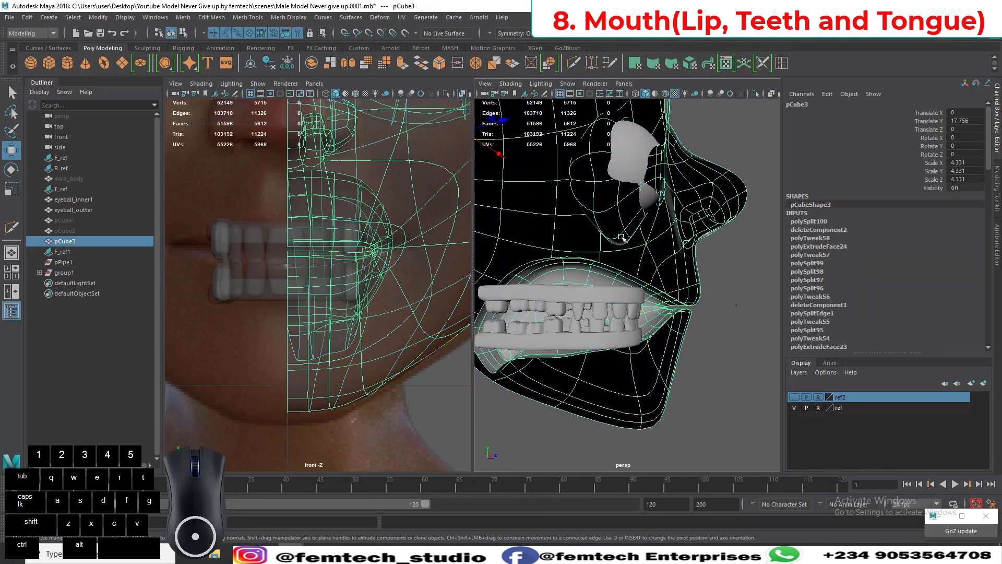
click(64, 272)
drag(570, 300, 571, 292)
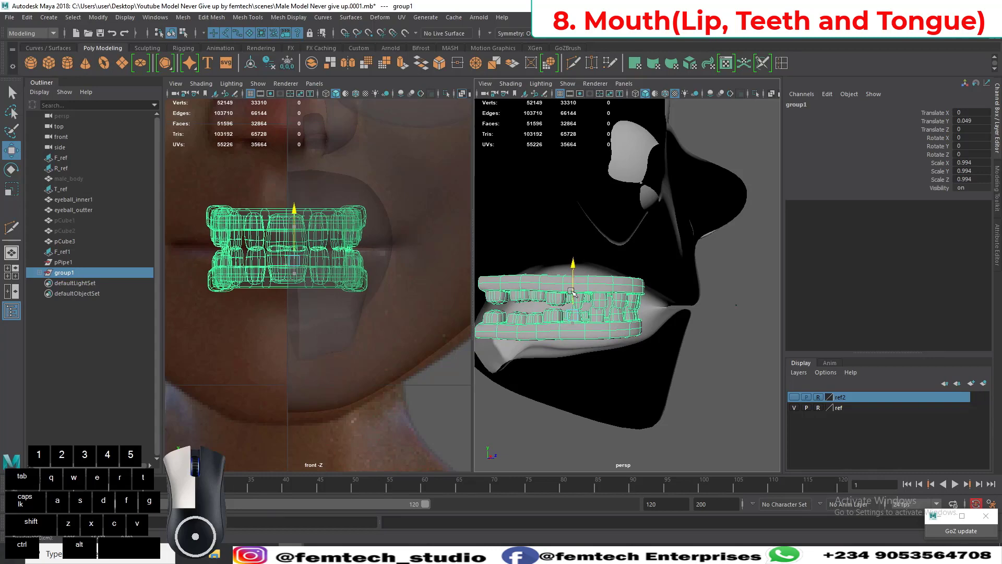
Step: Raise the gums and teeth group to a Translate Y of 0.055 and deselect it
drag(572, 291, 572, 290)
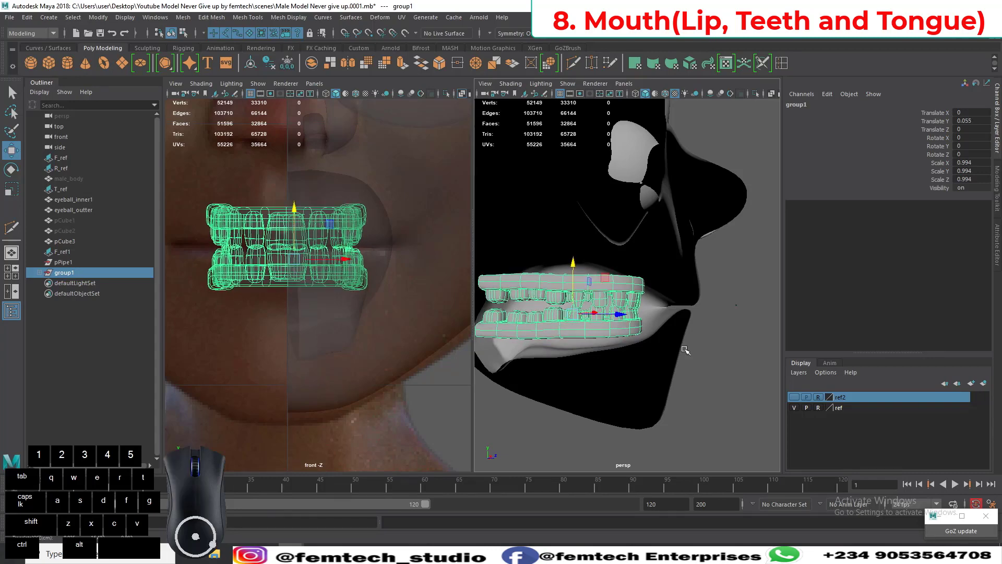
click(723, 363)
alt+drag(722, 364, 650, 329)
Step: Select the head mesh and switch it to vertex mode for editing around the lips
click(595, 345)
alt+right_drag(650, 329, 662, 327)
alt+drag(662, 328, 600, 327)
alt+right_drag(599, 328, 644, 342)
alt+drag(644, 342, 724, 343)
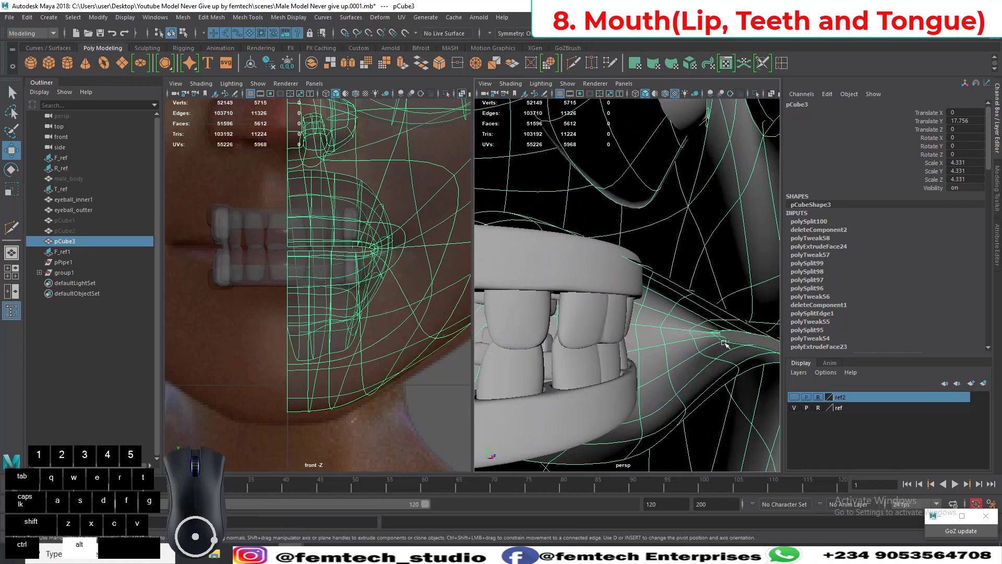
alt+middle_drag(724, 343, 659, 337)
alt+drag(660, 338, 673, 334)
alt+right_drag(673, 333, 688, 338)
alt+middle_drag(688, 338, 651, 342)
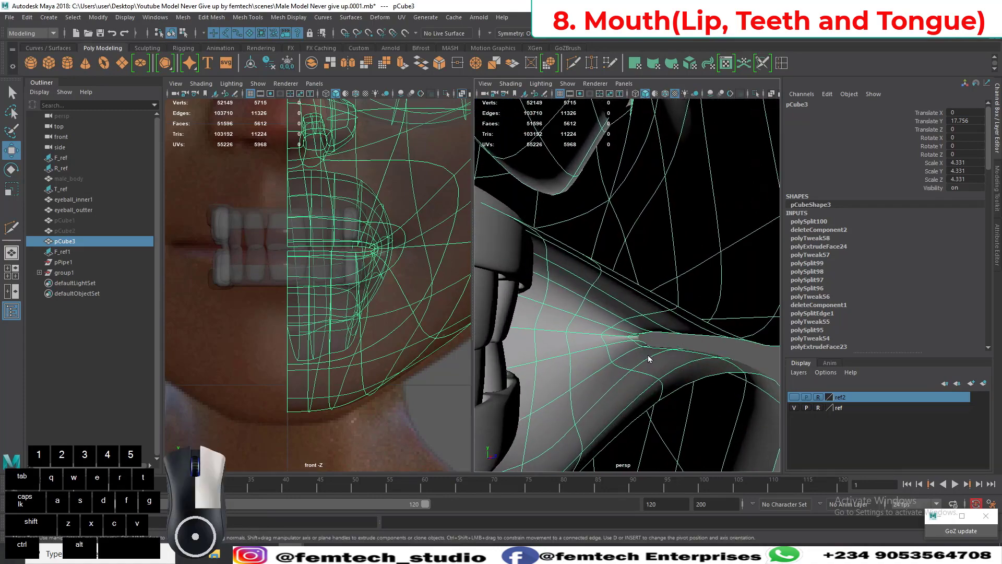
right_drag(648, 252, 620, 293)
right_drag(608, 255, 607, 255)
alt+drag(644, 340, 601, 339)
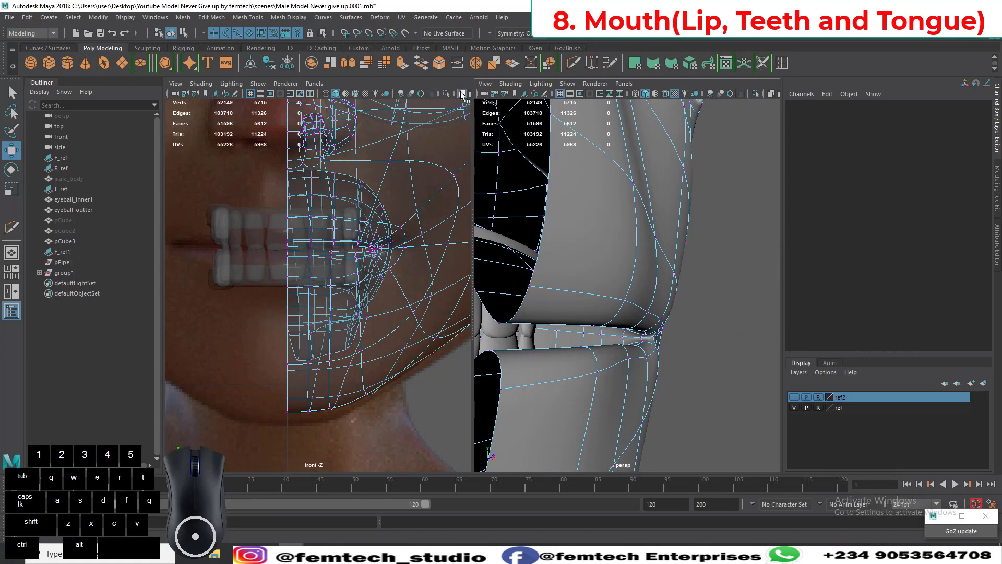
Step: Turn off X-ray shading in the front view and check the gap between the lips
click(462, 94)
scroll(347, 262, up, 3)
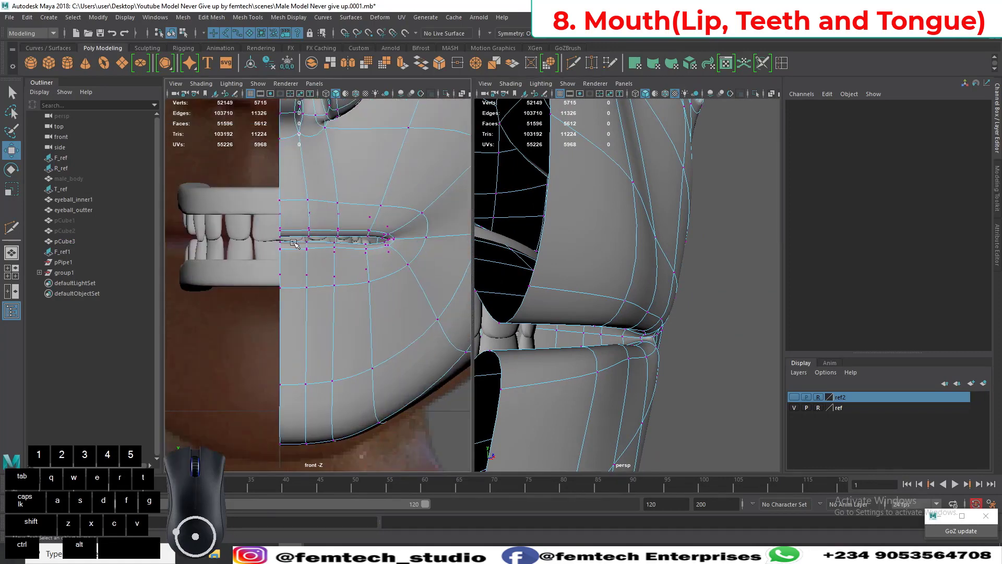
alt+drag(571, 361, 604, 361)
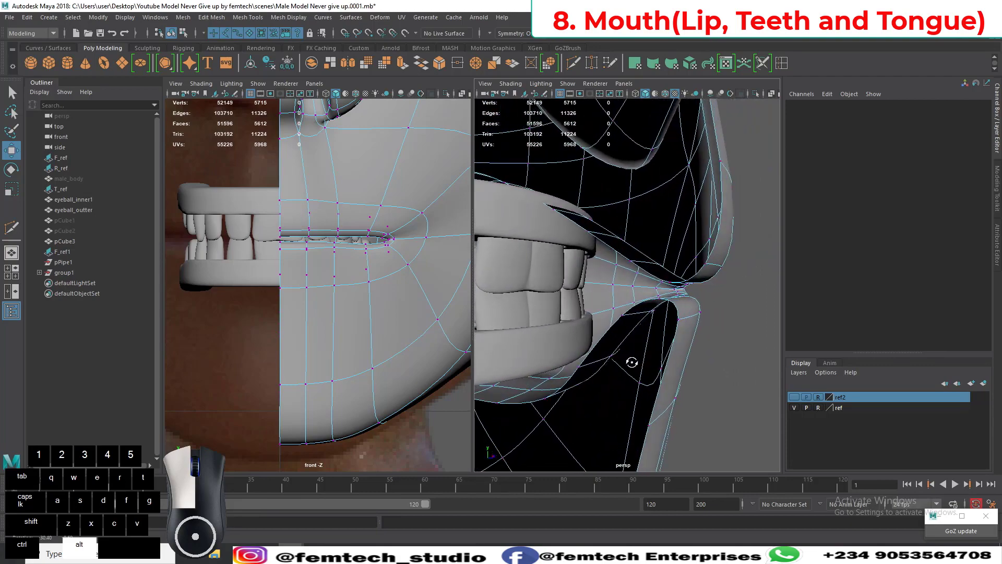
alt+drag(652, 366, 566, 293)
Step: Select the inner lip edge loop and scale it down vertically to narrow the mouth opening
right_click(578, 314)
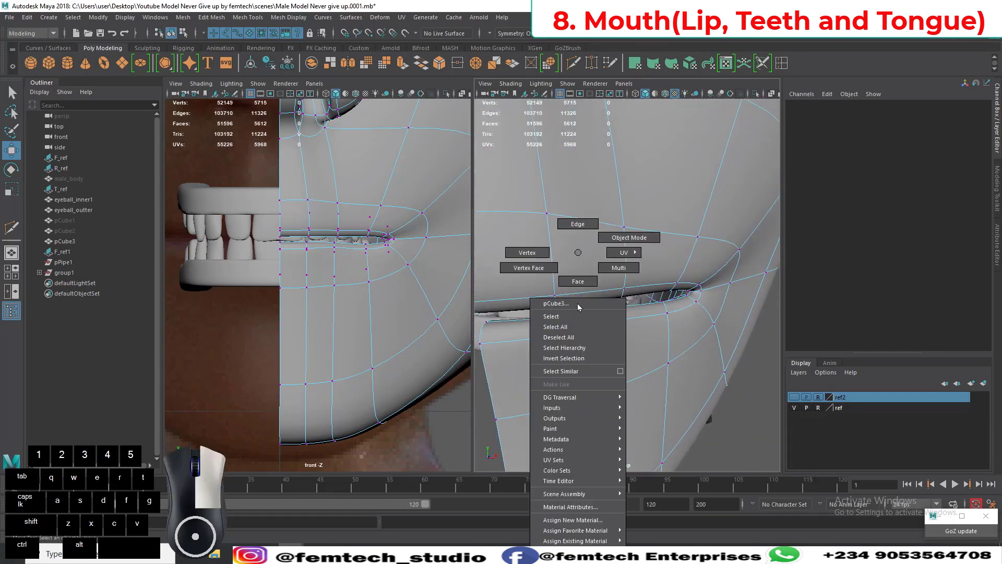
click(576, 224)
click(585, 304)
double_click(580, 312)
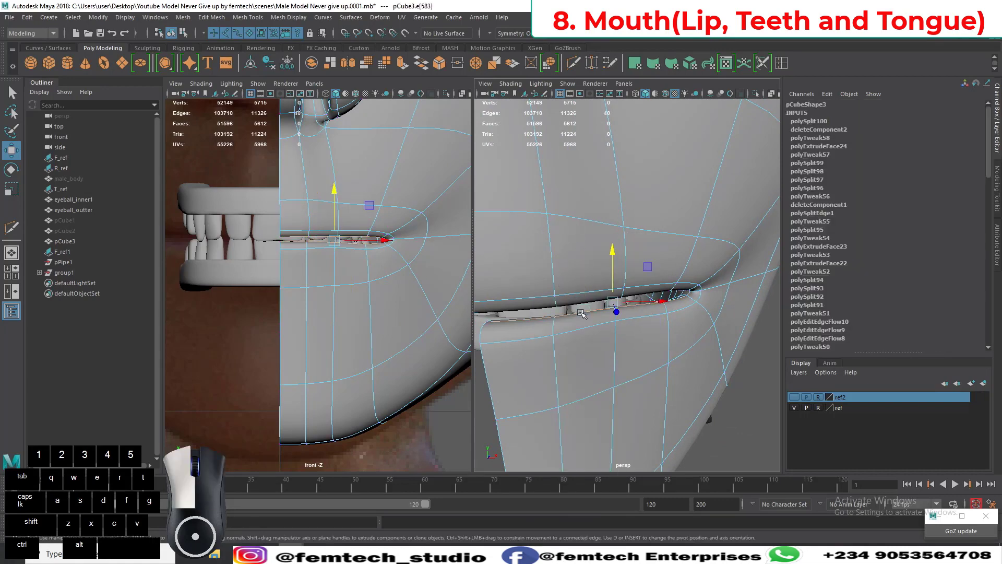
mouse_move(580, 312)
alt+mouse_down()
mouse_move(569, 291)
mouse_move(623, 305)
mouse_move(571, 302)
alt+mouse_up()
key(r)
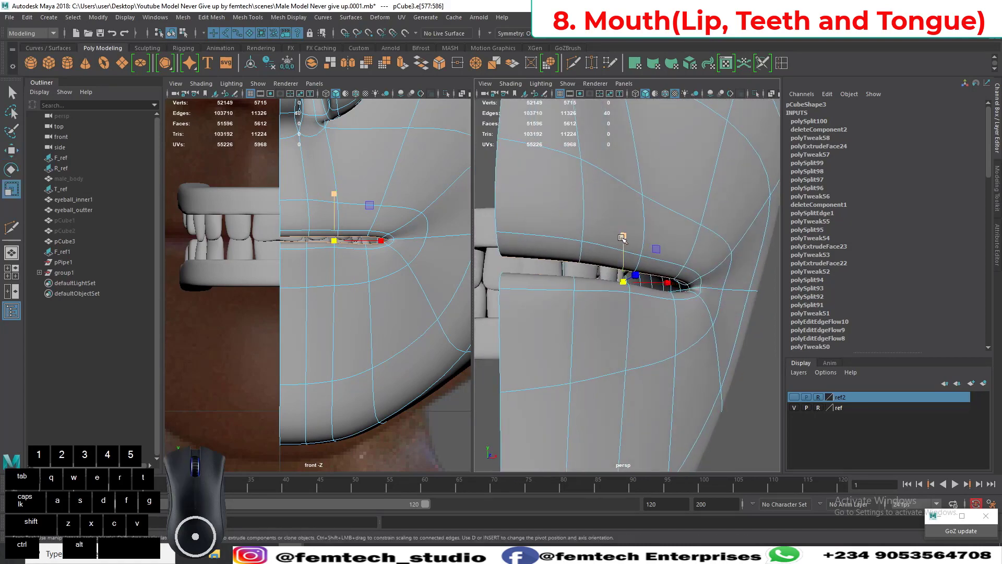
drag(336, 196, 337, 199)
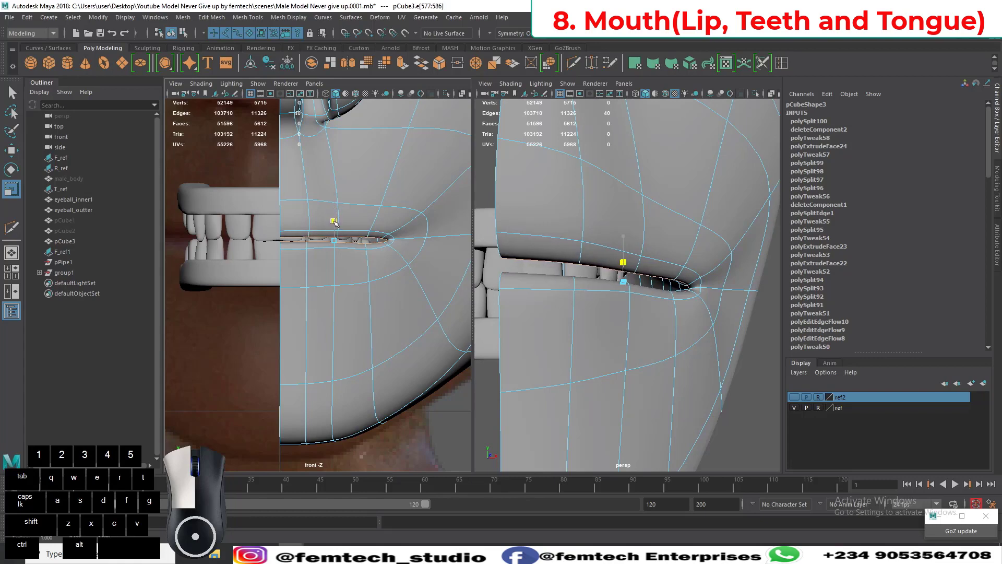
drag(334, 221, 334, 222)
alt+drag(568, 316, 684, 297)
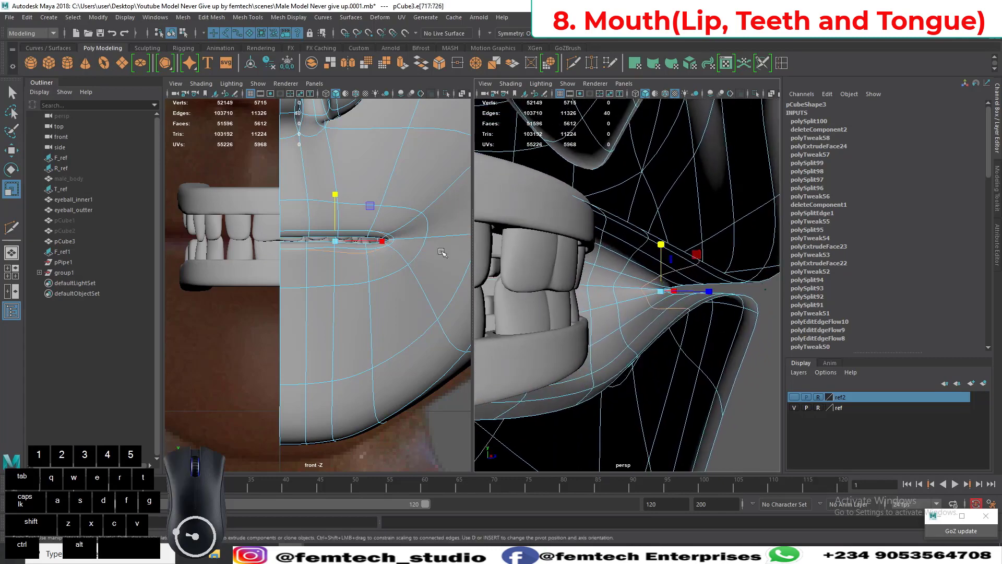
Step: Scale the neighbouring edge loop just behind the lips down along the vertical axis
drag(335, 196, 334, 224)
alt+drag(636, 333, 611, 331)
drag(617, 277, 615, 273)
alt+drag(552, 314, 584, 297)
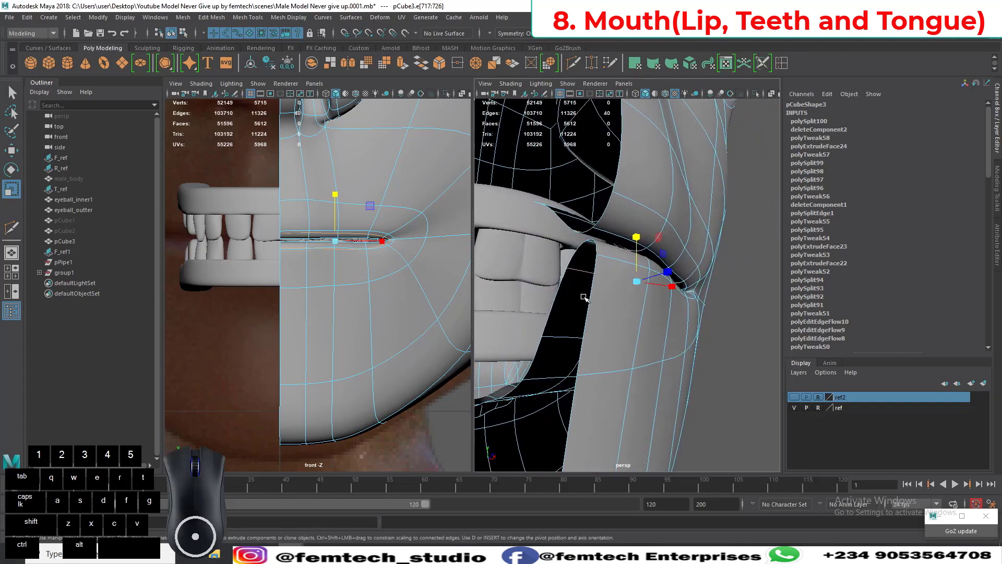
Step: Try to scale the outer lip edge loop down vertically, and undo the change
double_click(607, 258)
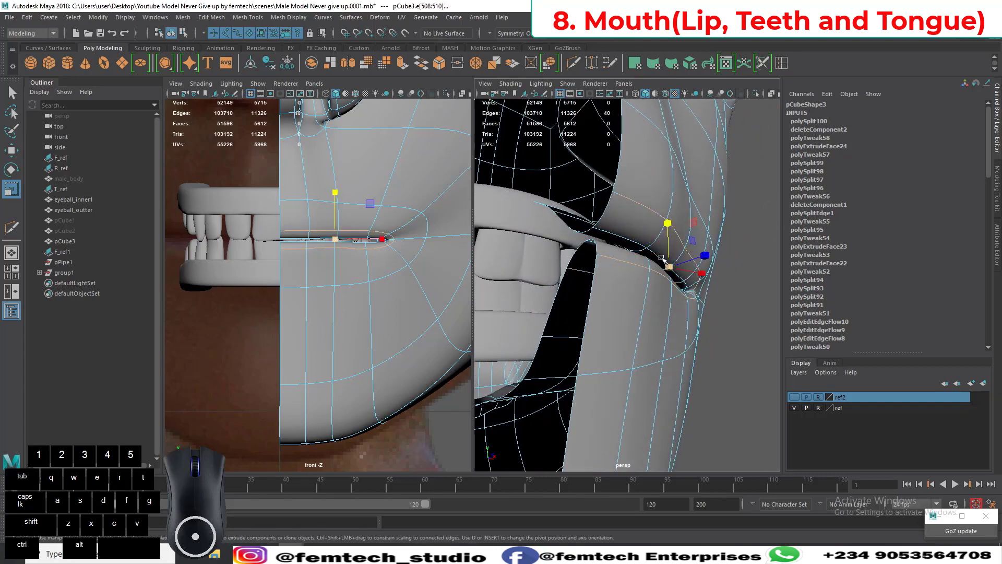
drag(668, 225, 671, 232)
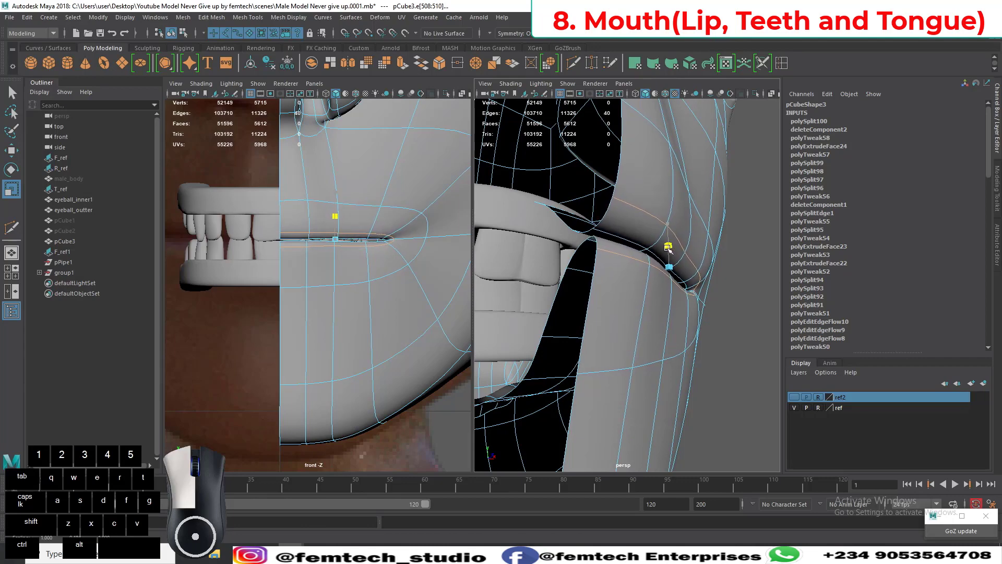
drag(668, 249, 669, 250)
alt+drag(668, 249, 609, 326)
click(539, 323)
key(ctrl+z)
key(ctrl+z)
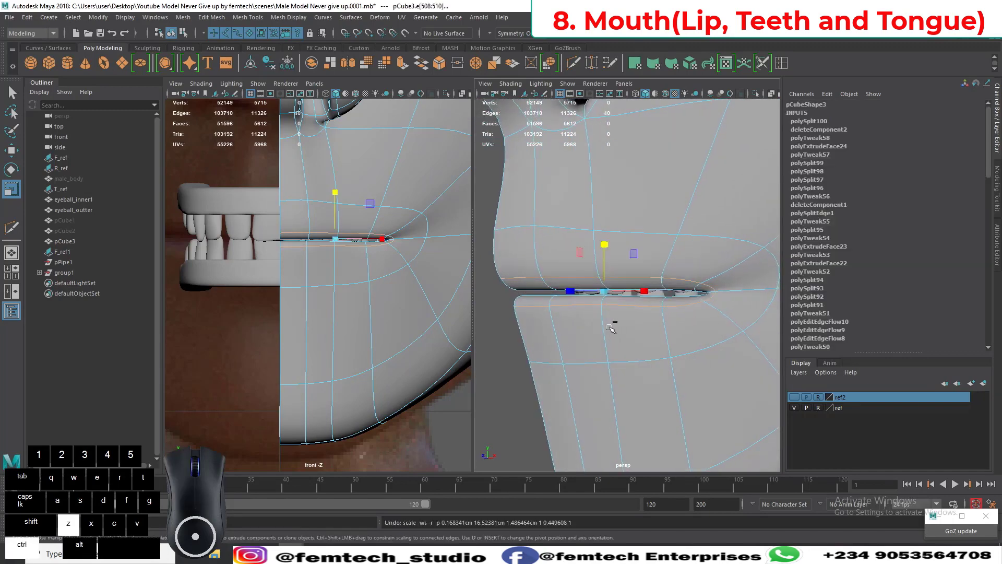
Step: Select the two upper-lip edge vertices nearest the centre line and lower them toward the lower lip
alt+drag(574, 308, 619, 277)
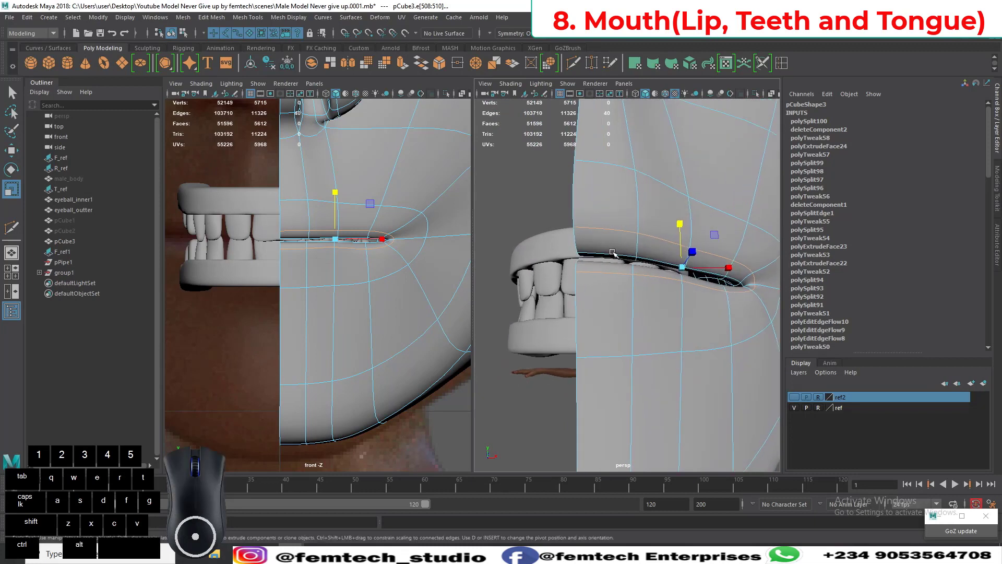
right_click(611, 253)
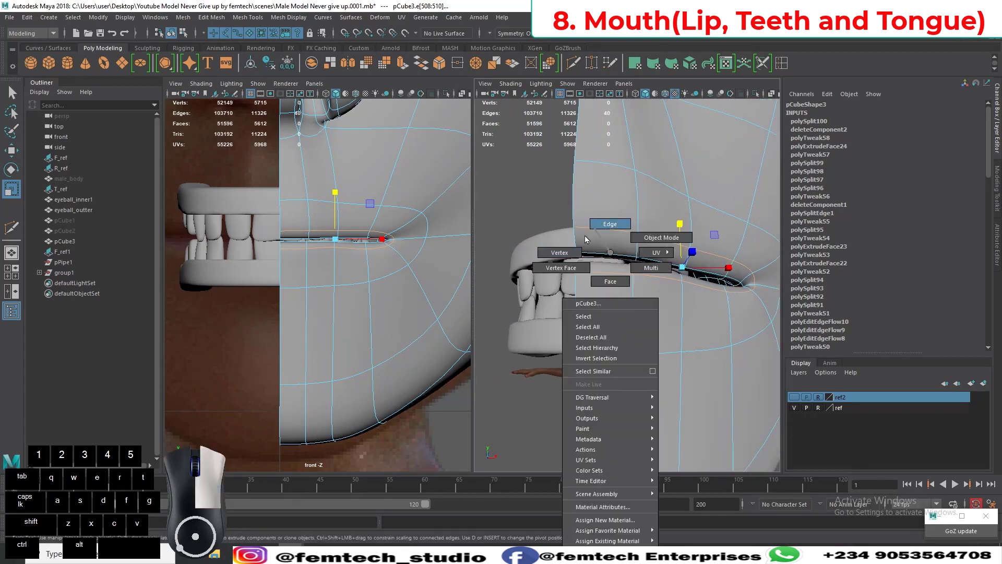
click(559, 253)
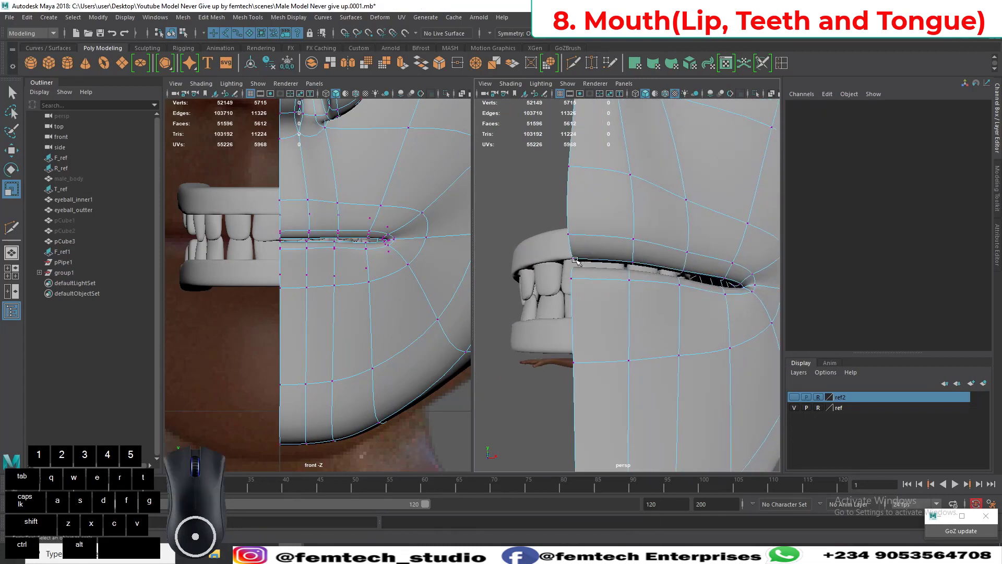
click(575, 259)
shift+click(633, 262)
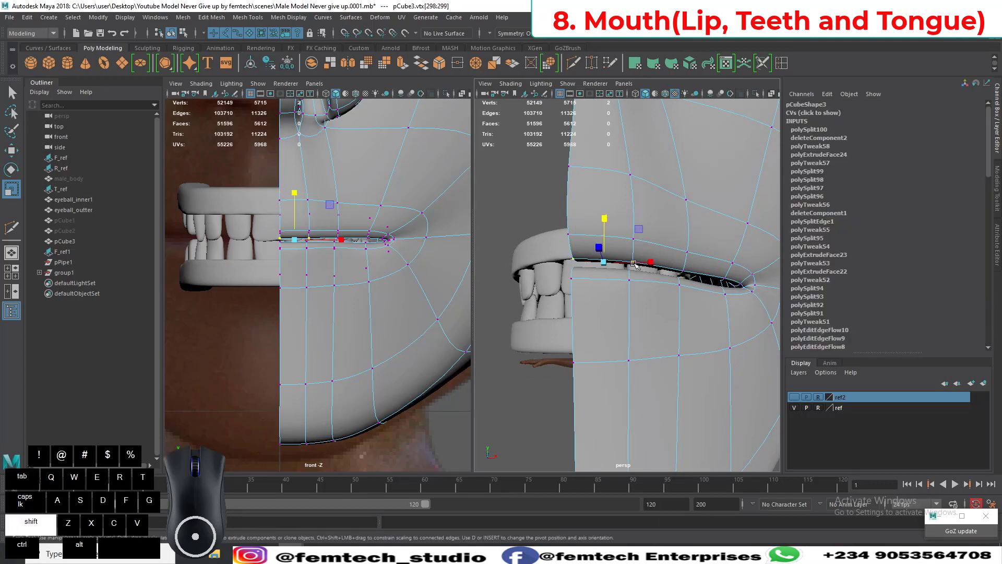
key(w)
drag(608, 238, 604, 242)
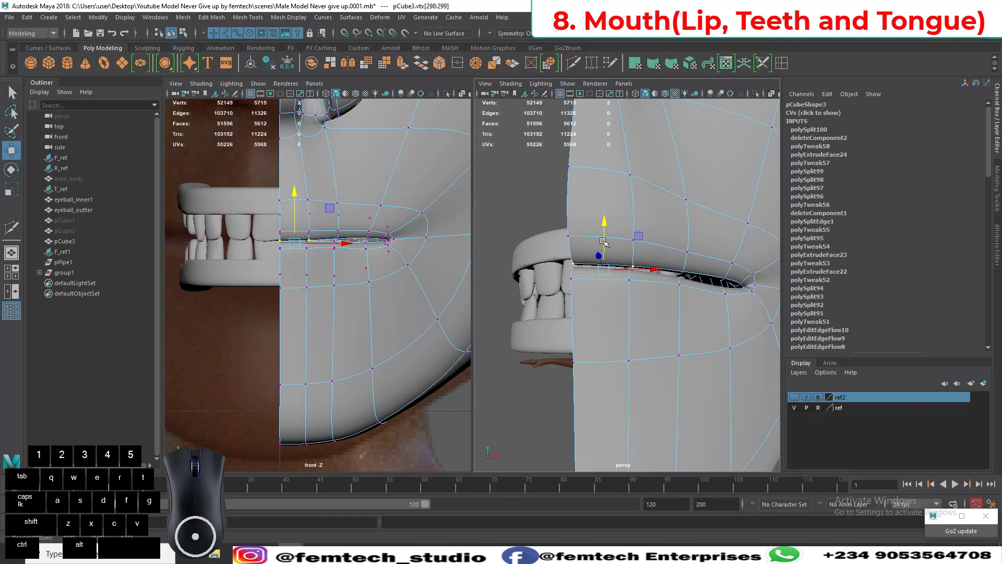
alt+drag(612, 244, 559, 308)
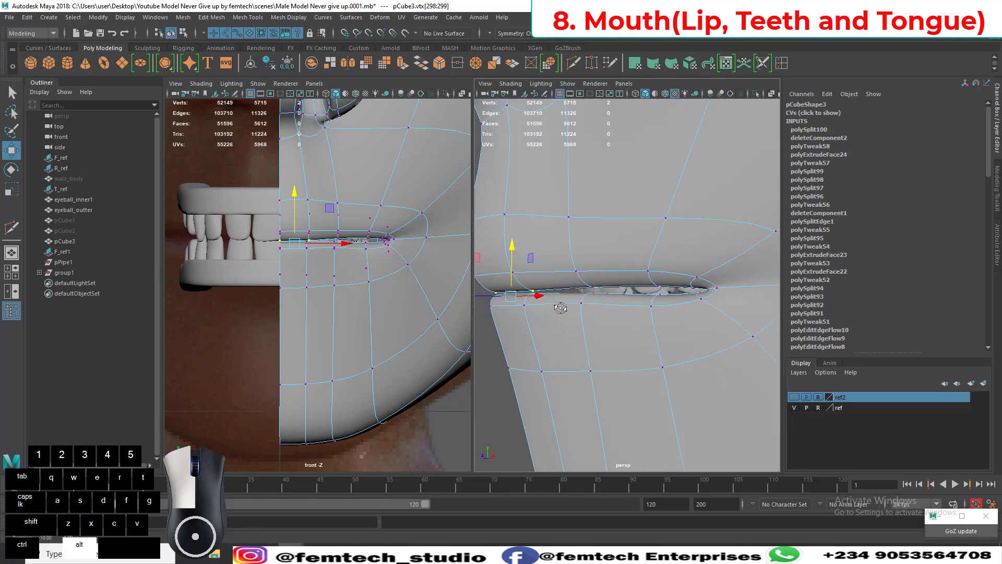
Step: Deselect the lip vertices and save the scene
alt+drag(632, 307, 621, 386)
click(590, 375)
alt+right_drag(621, 386, 584, 384)
alt+drag(585, 384, 625, 377)
key(ctrl+s)
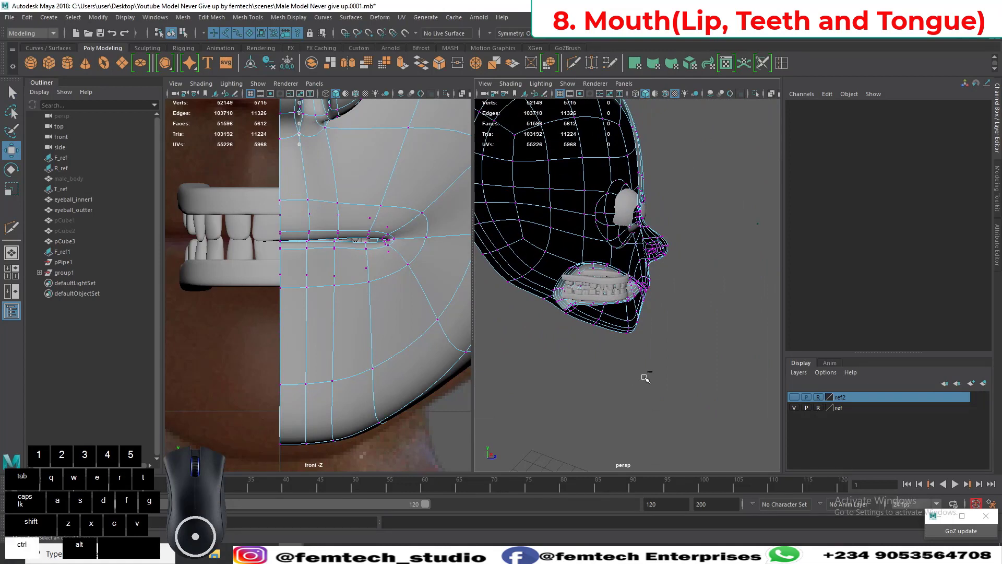
key(ctrl+s)
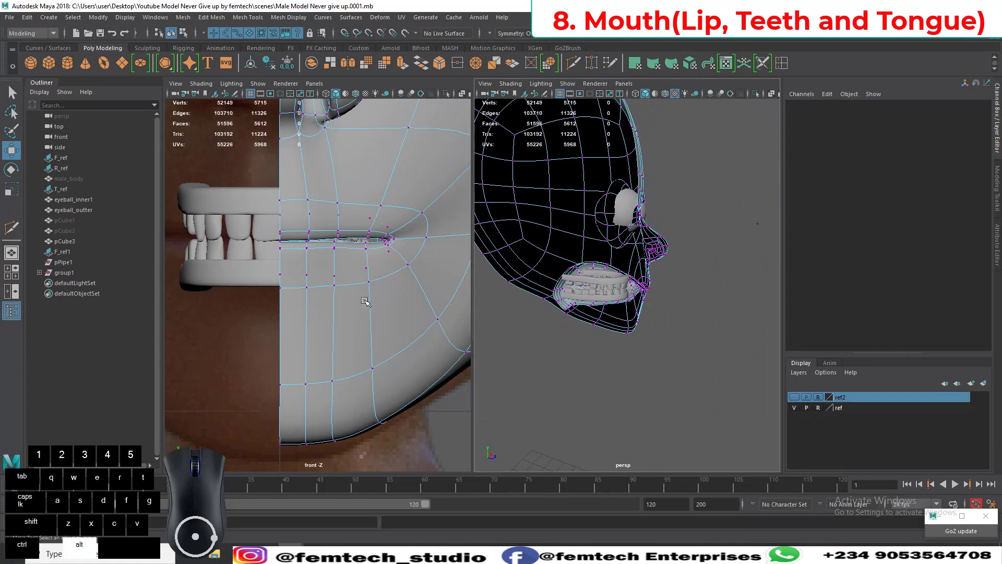
Step: In the front view, raise the lower-lip vertex beside the centre line and lower the upper-lip vertex next along the opening
alt+middle_drag(368, 278, 366, 309)
alt+right_drag(342, 279, 342, 351)
alt+middle_drag(341, 288, 296, 351)
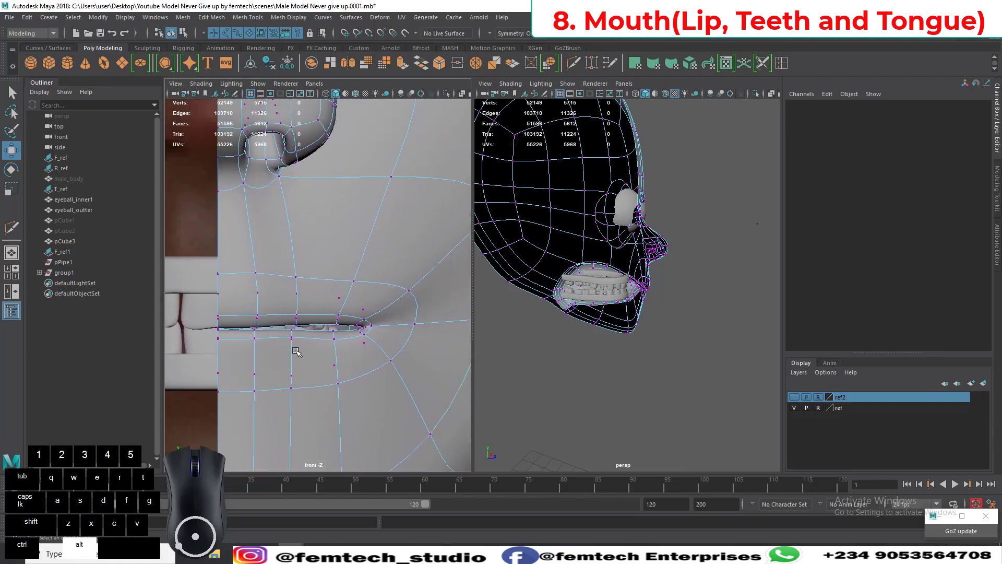
alt+right_drag(296, 351, 343, 395)
alt+middle_drag(342, 396, 330, 355)
alt+right_drag(330, 354, 351, 353)
alt+middle_drag(321, 349, 343, 351)
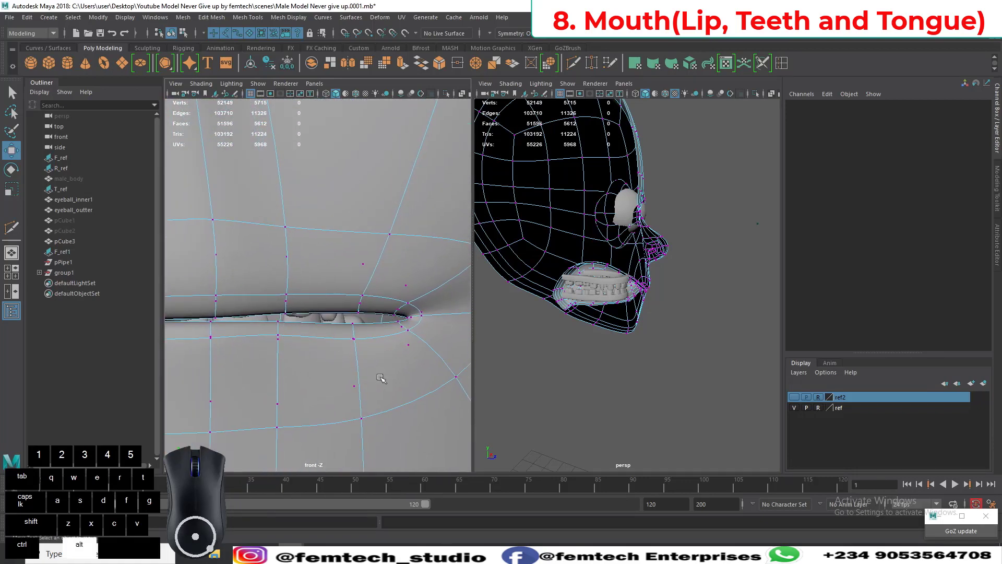
alt+middle_drag(381, 378, 425, 353)
click(253, 298)
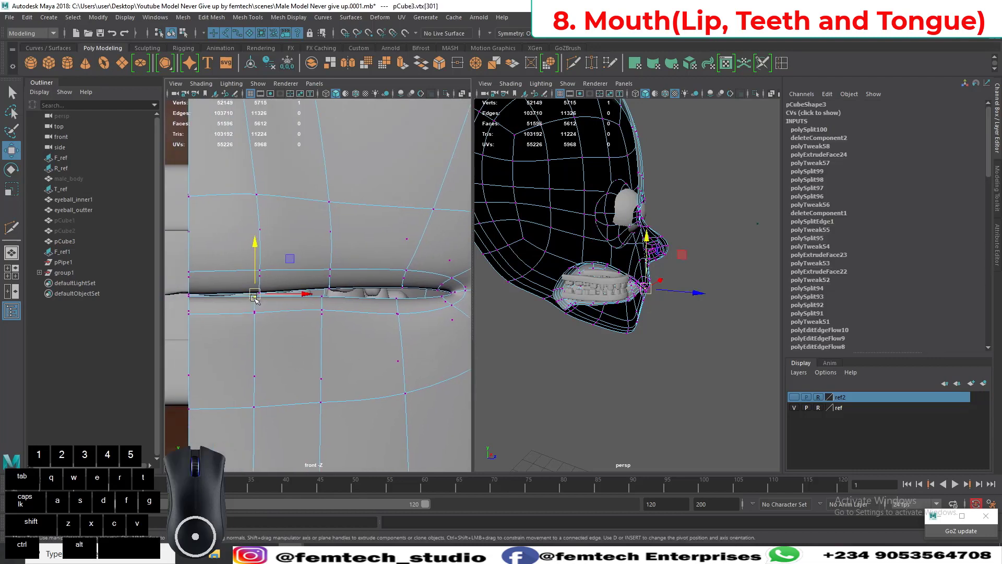
drag(256, 288, 258, 284)
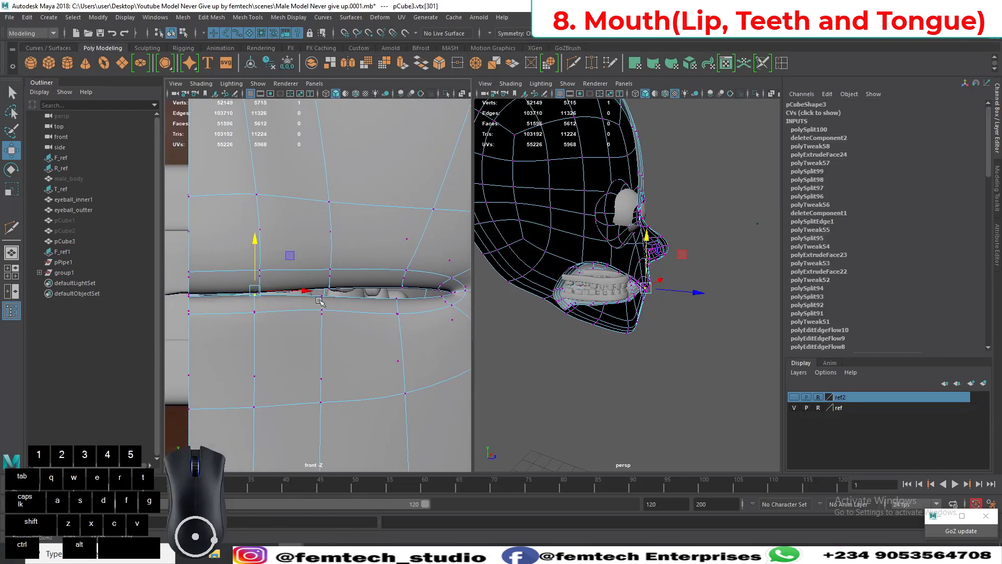
click(329, 290)
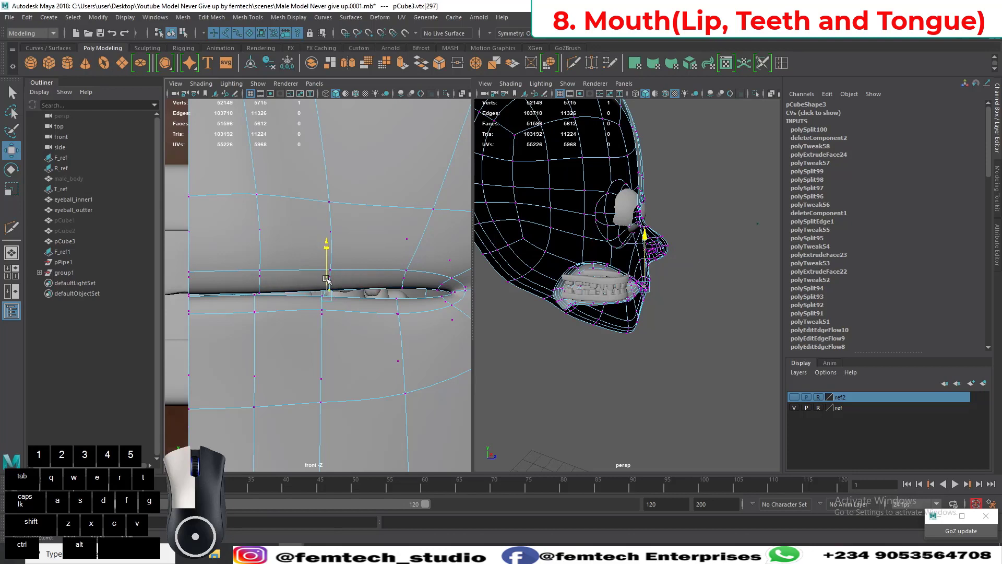
drag(324, 281, 403, 286)
Step: Reselect the head in vertex mode and lower the upper-lip vertex near the mouth corner to close the gap
click(401, 297)
click(407, 288)
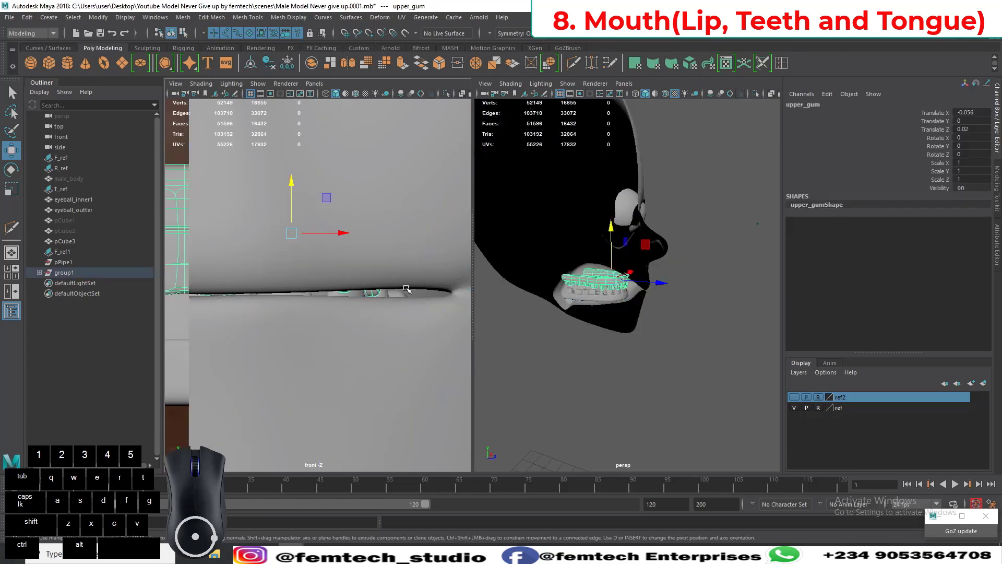
click(397, 282)
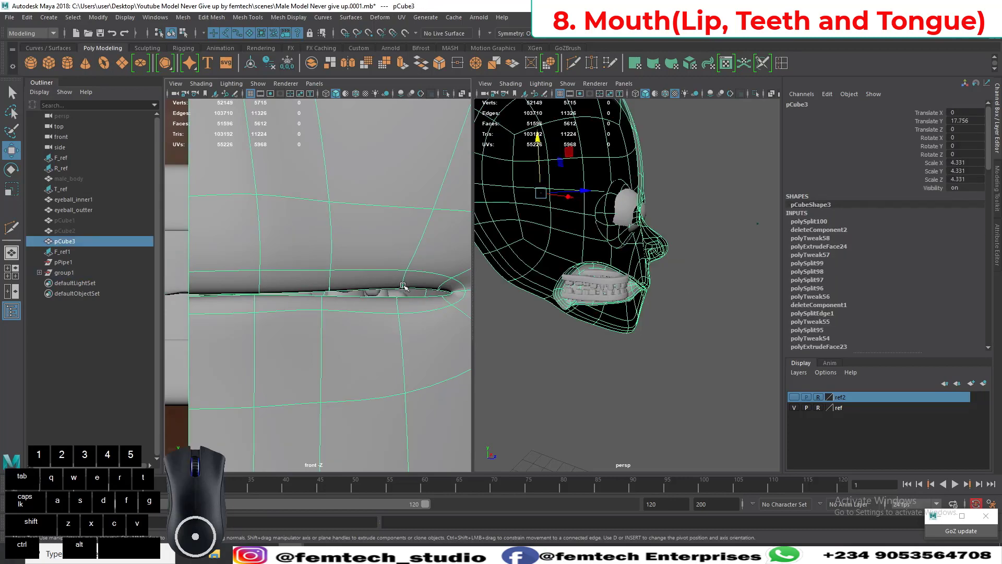
right_drag(403, 285, 346, 259)
click(403, 289)
click(402, 287)
click(397, 281)
key(q)
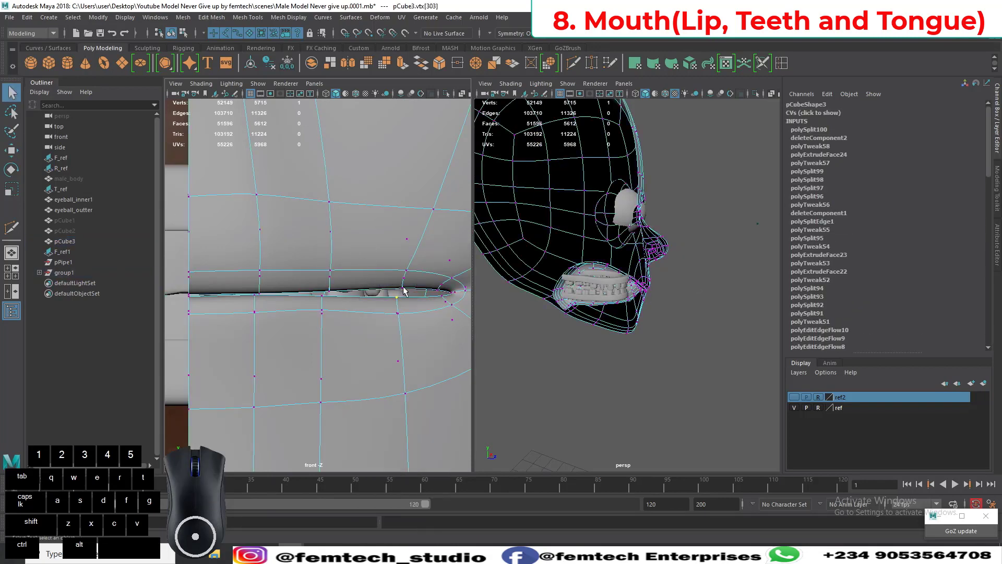
key(w)
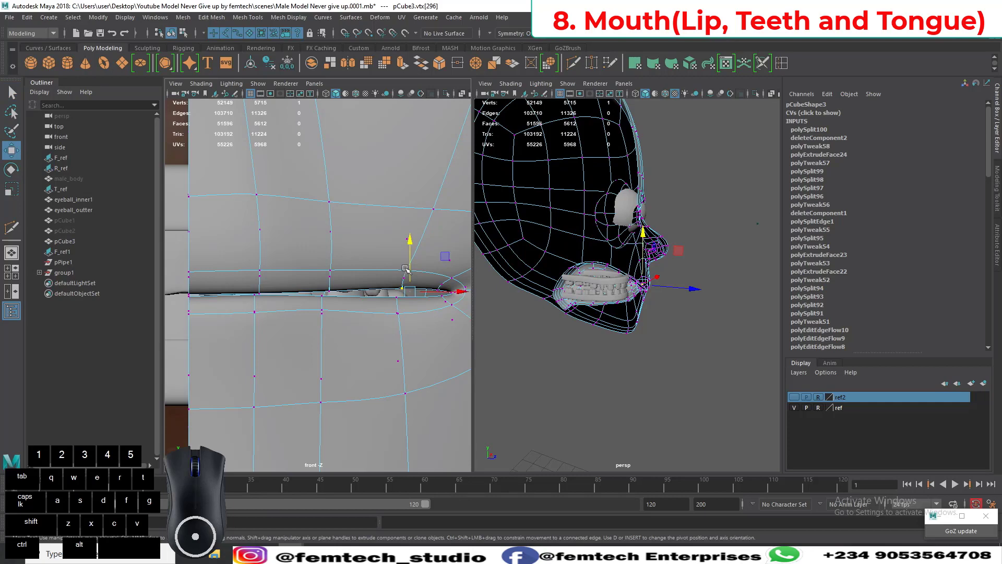
drag(411, 270, 411, 275)
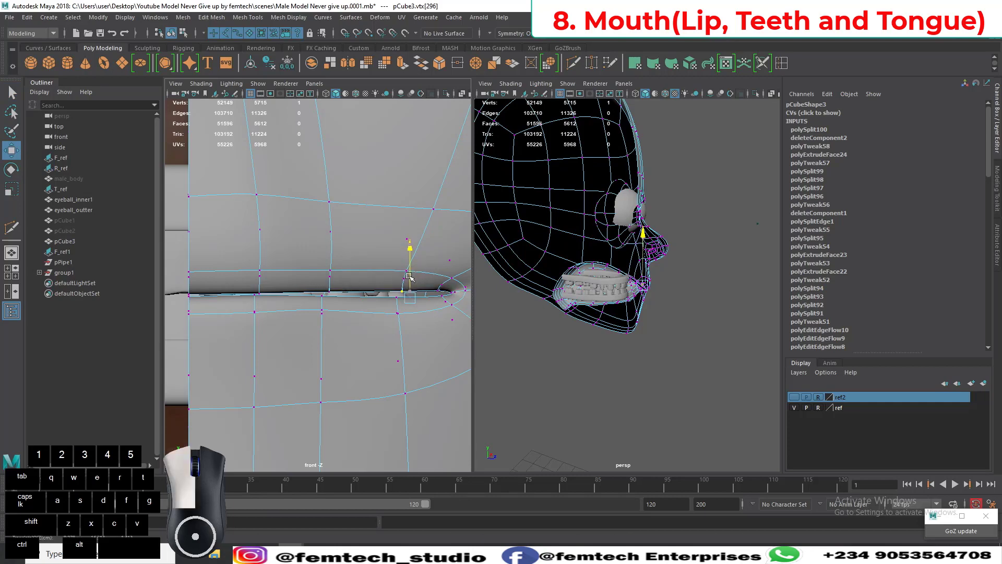
Step: Examine the mouth cavity, gums and teeth from the inner side and from below
click(572, 371)
alt+drag(647, 374, 586, 399)
alt+right_drag(586, 399, 586, 414)
alt+middle_drag(586, 413, 527, 402)
alt+drag(559, 374, 598, 382)
alt+middle_drag(598, 382, 612, 410)
alt+drag(612, 409, 597, 401)
alt+right_drag(605, 400, 609, 397)
alt+drag(609, 398, 693, 398)
alt+scroll(674, 436, up, 4)
alt+drag(673, 437, 635, 440)
alt+scroll(635, 440, up, 3)
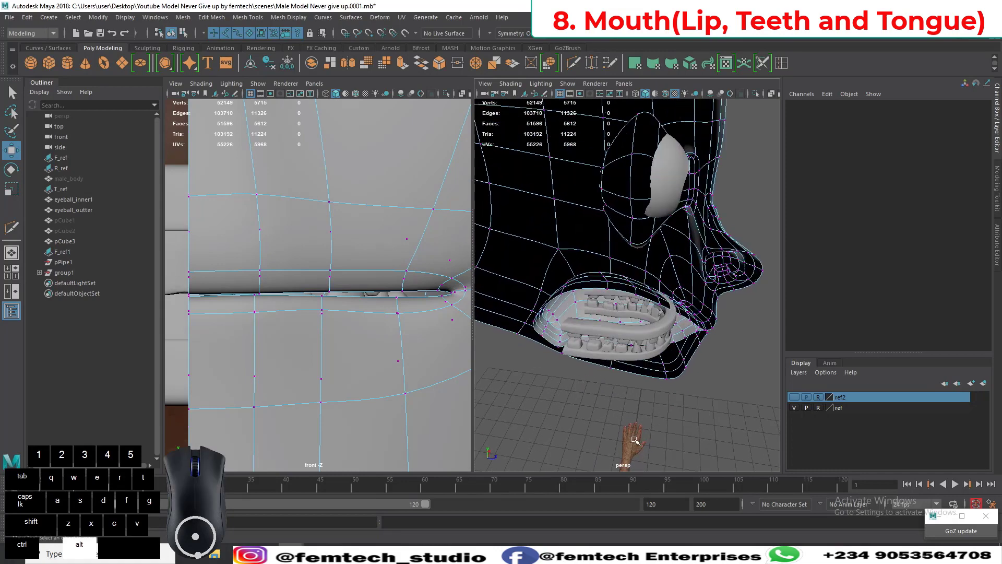
alt+drag(615, 385, 681, 388)
alt+right_drag(567, 401, 588, 406)
alt+drag(587, 406, 595, 403)
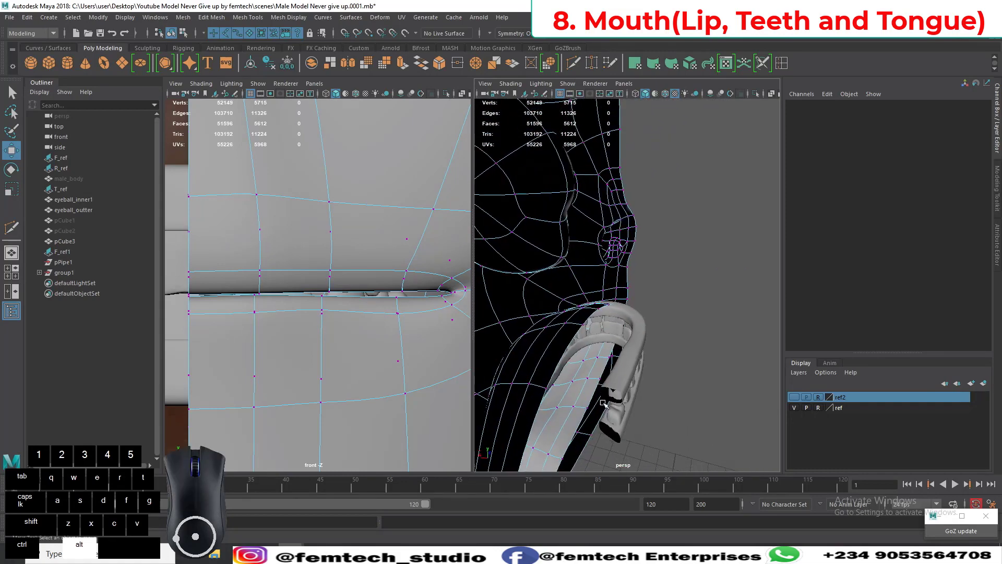
Step: Create a polygon cube, raise it to mouth height at Translate Y 16.544, and save the scene
alt+middle_drag(595, 403, 600, 399)
key(ctrl+s)
alt+right_drag(600, 399, 521, 291)
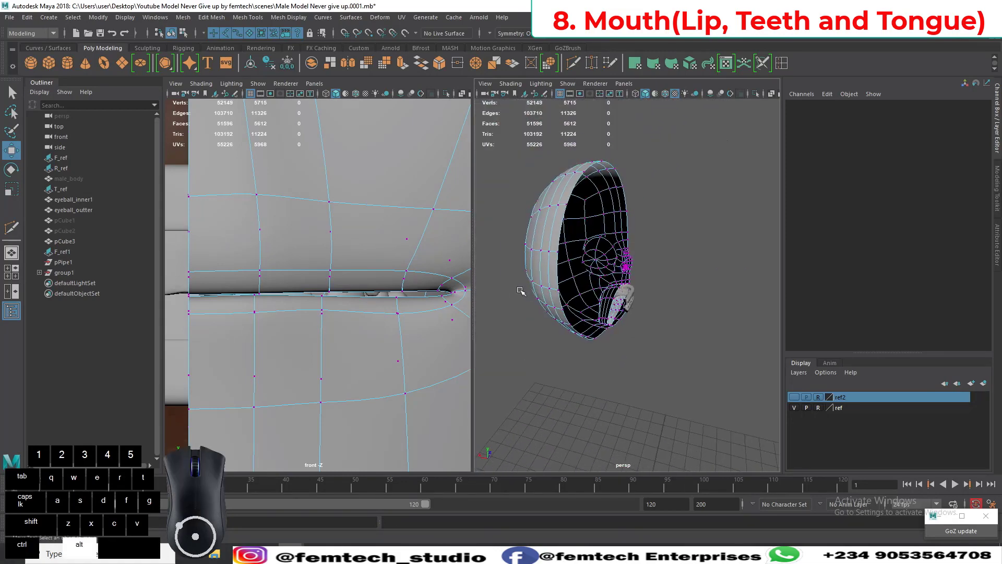
click(49, 63)
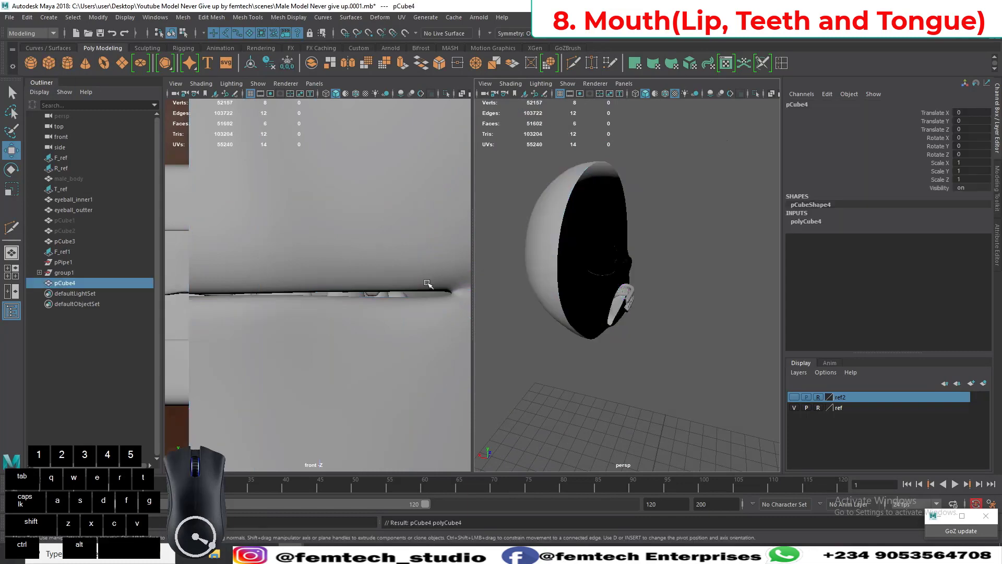
alt+drag(619, 387, 522, 400)
scroll(362, 399, down, 10)
scroll(361, 399, down, 5)
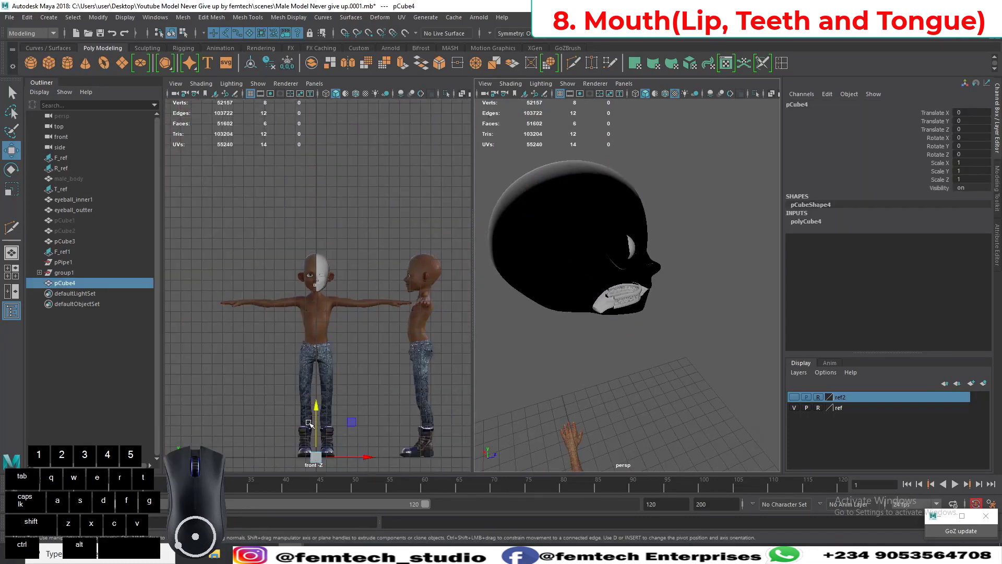
drag(317, 438, 317, 264)
scroll(302, 321, up, 5)
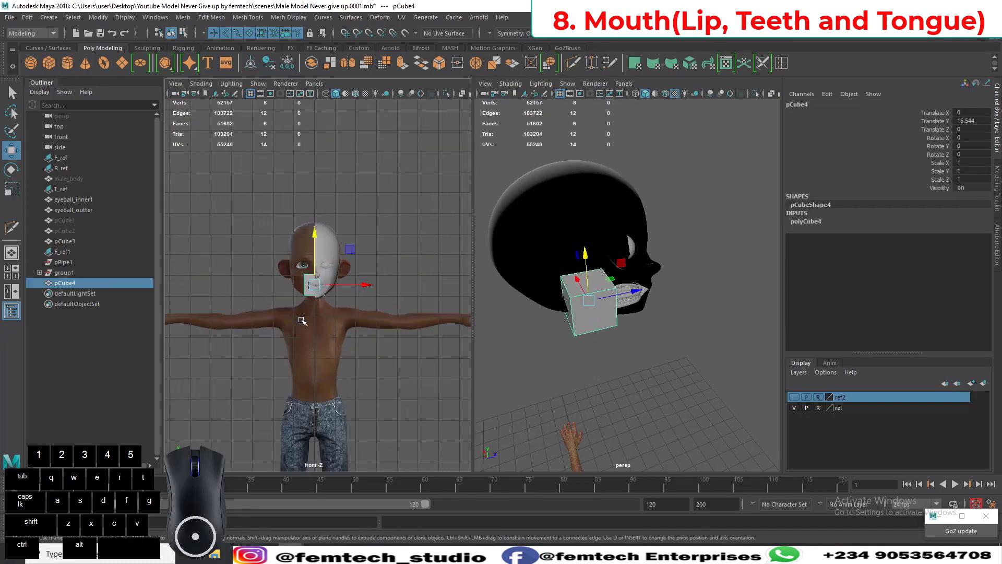
scroll(345, 359, up, 4)
key(ctrl+s)
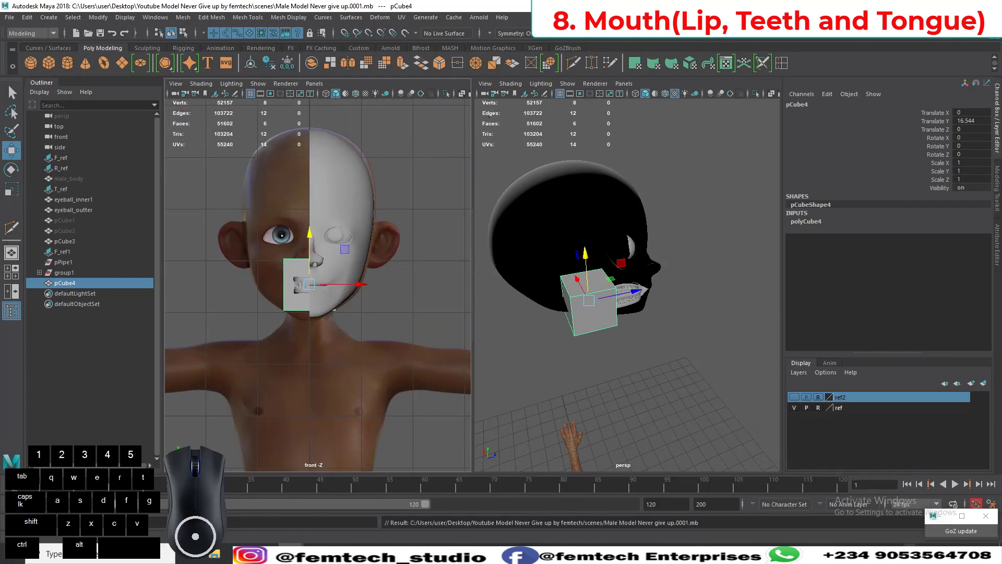
click(898, 554)
right_click(867, 513)
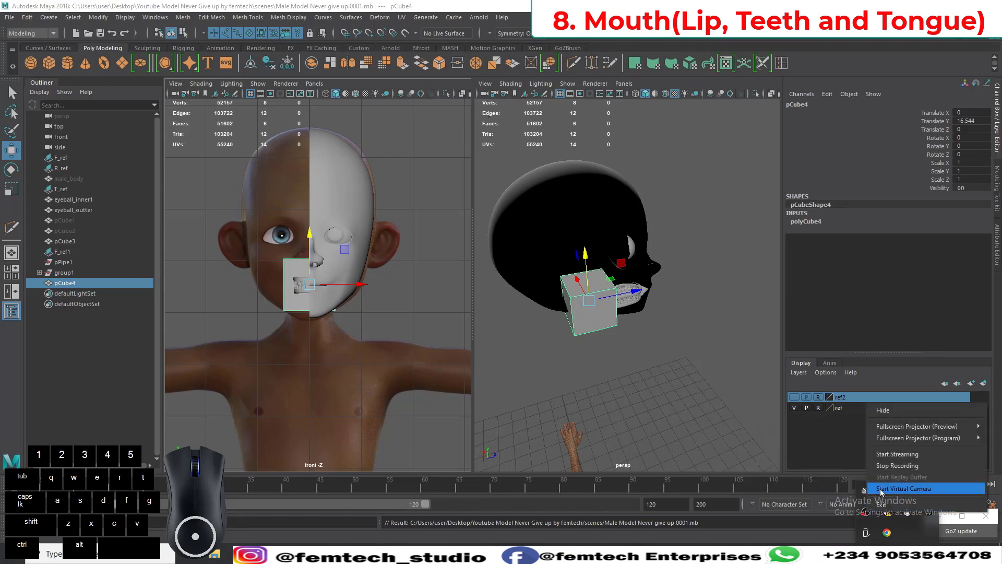
click(888, 467)
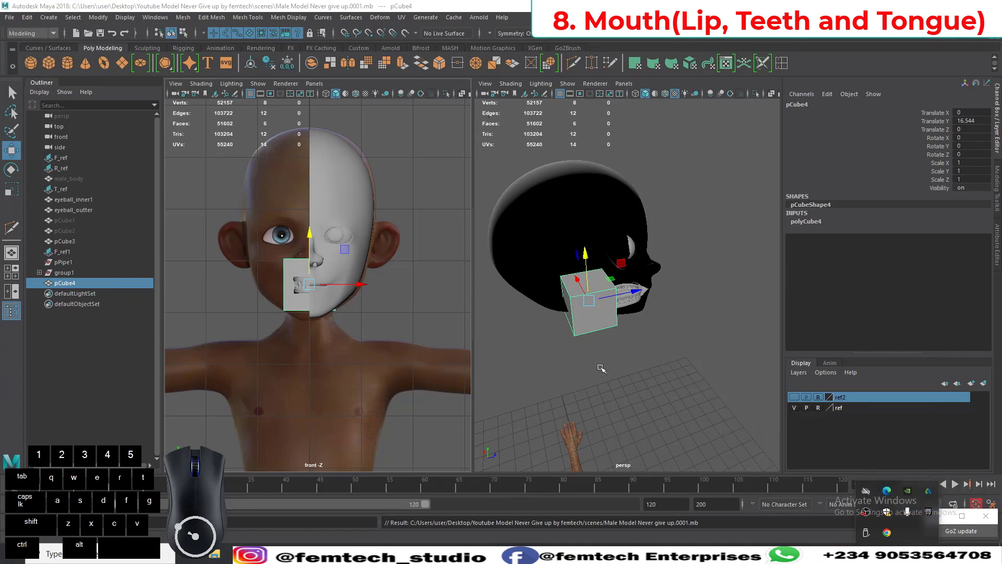
alt+click(363, 367)
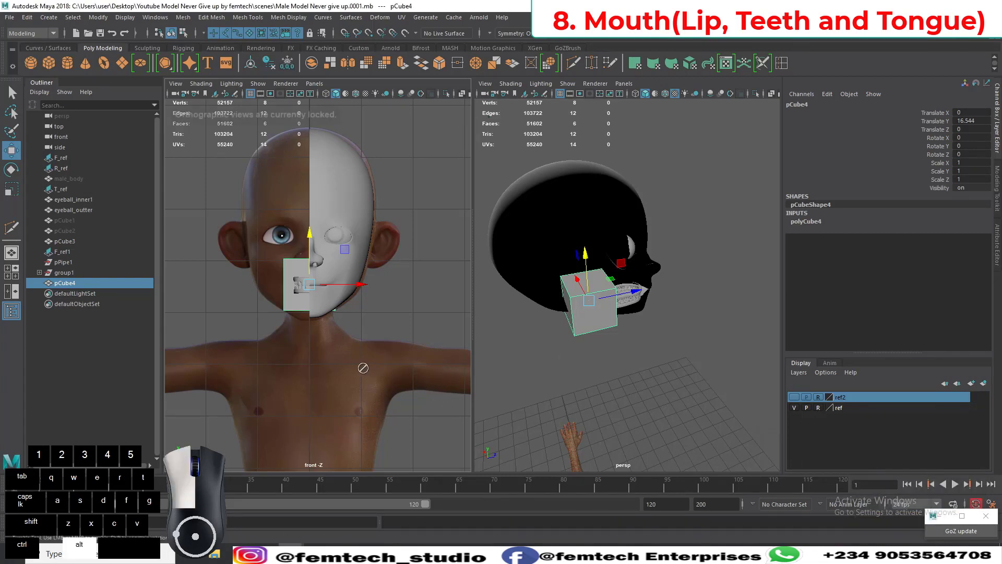
Step: Move the cube forward to Translate Z 0.806, flatten it into a smoothed tongue block, and fit it inside the row of teeth
alt+drag(544, 354, 677, 322)
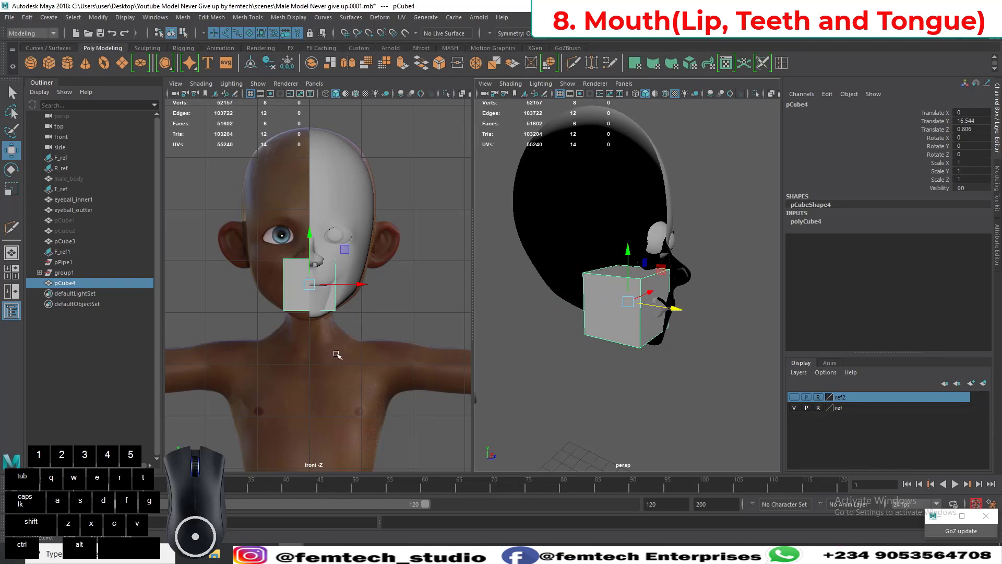
key(r)
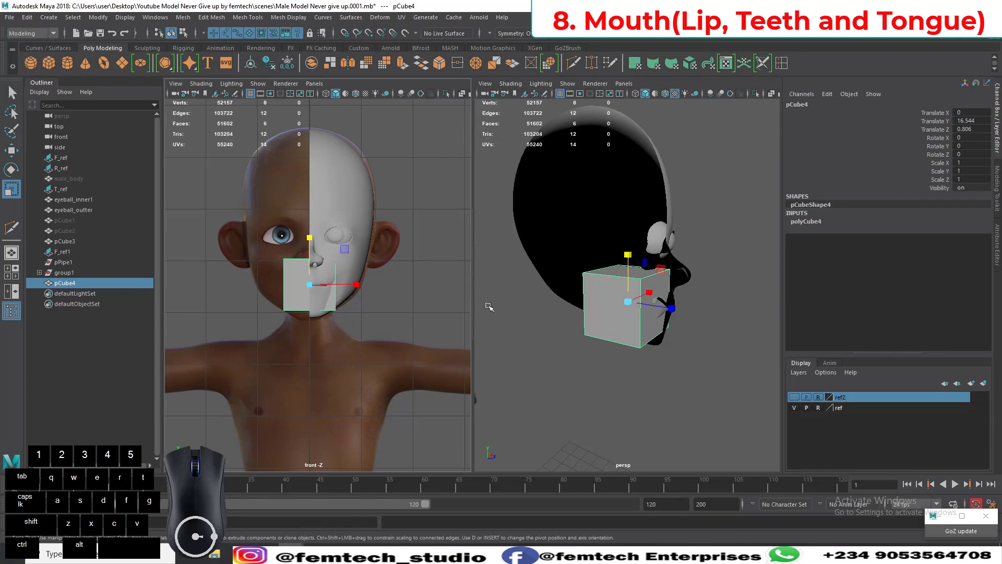
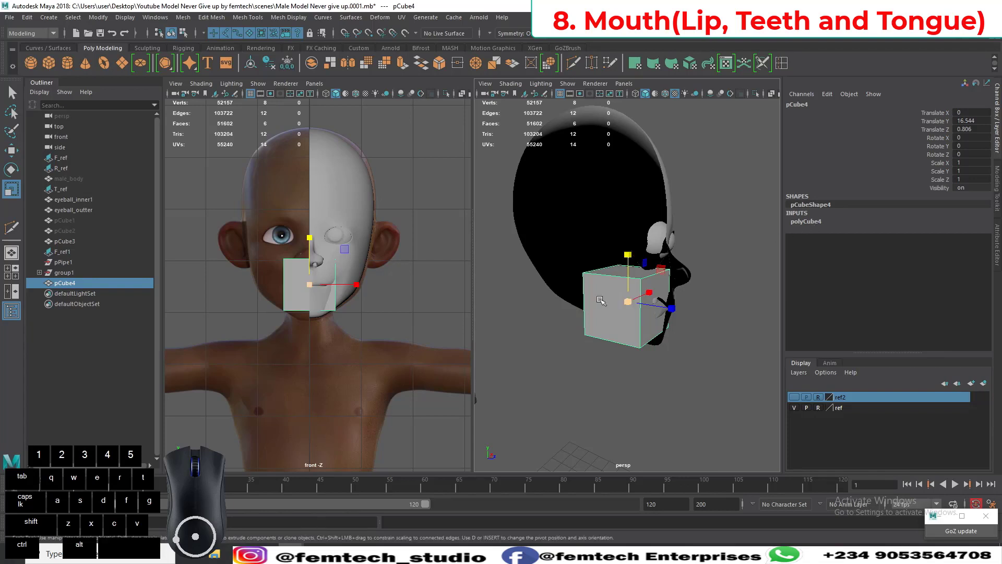
drag(627, 255, 628, 313)
alt+drag(627, 314, 623, 327)
alt+right_drag(623, 327, 637, 342)
mouse_move(631, 345)
alt+mouse_down()
mouse_move(617, 353)
mouse_move(636, 375)
mouse_move(615, 358)
mouse_move(666, 318)
mouse_move(656, 319)
mouse_move(697, 365)
mouse_move(691, 309)
mouse_move(646, 300)
mouse_move(668, 355)
mouse_move(635, 360)
mouse_move(597, 318)
mouse_move(569, 335)
mouse_move(612, 332)
mouse_move(535, 360)
mouse_move(627, 370)
mouse_move(618, 355)
alt+mouse_up()
key(3)
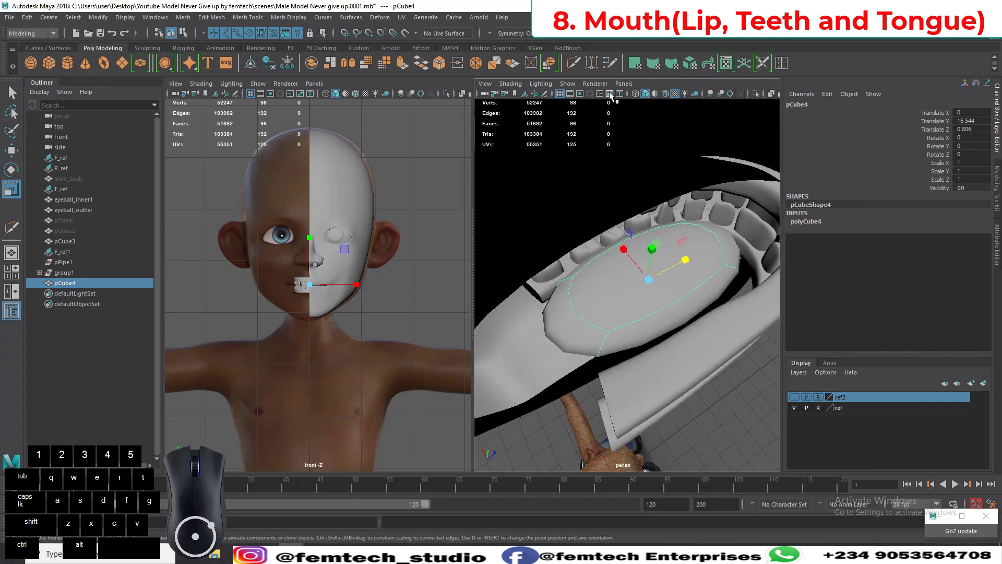
Step: Insert one centred edge loop across the tongue and another along its length with Multi-Cut, then compare the unsmoothed and smoothed shapes
click(573, 64)
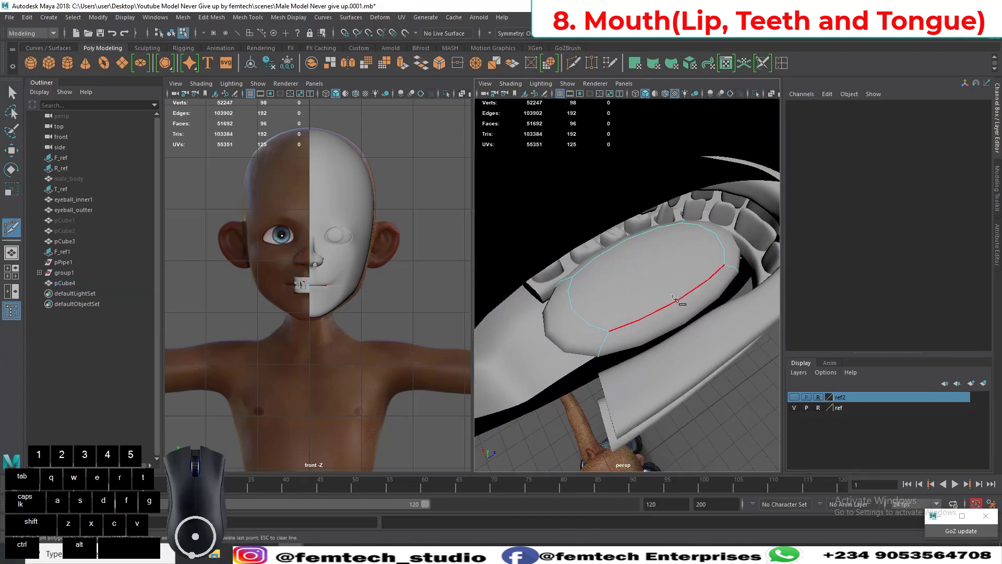
ctrl+middle_click(689, 296)
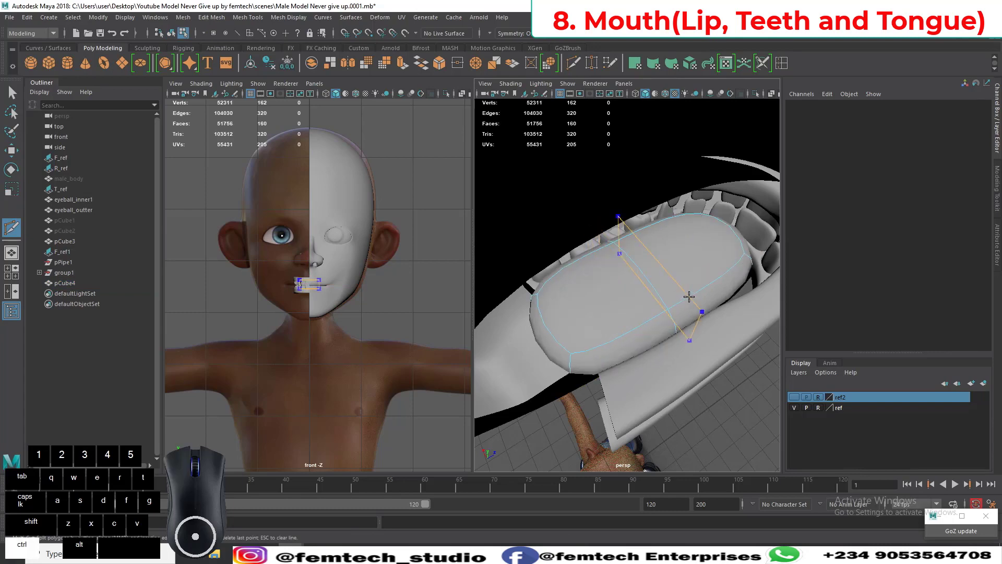
alt+drag(666, 309, 714, 293)
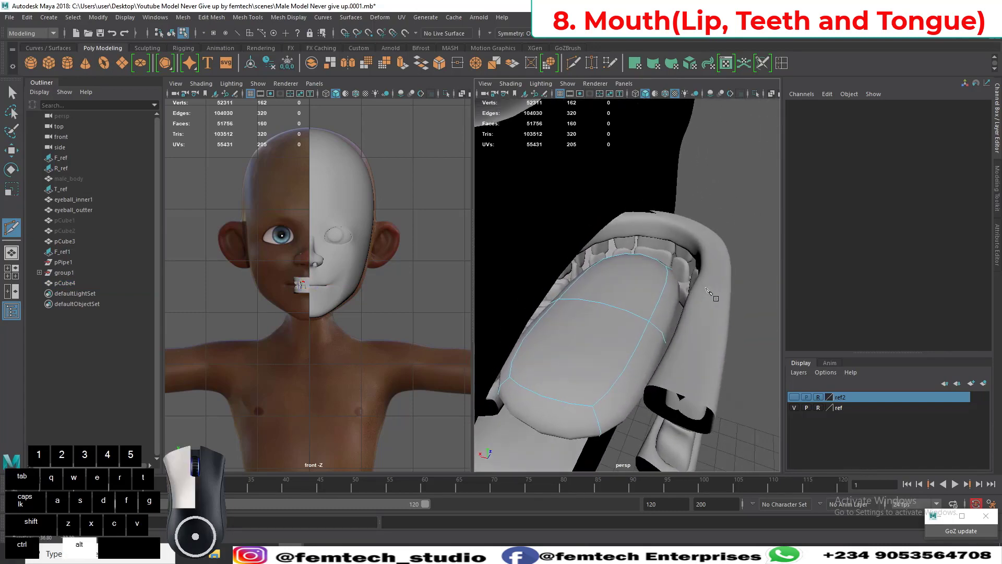
click(672, 323)
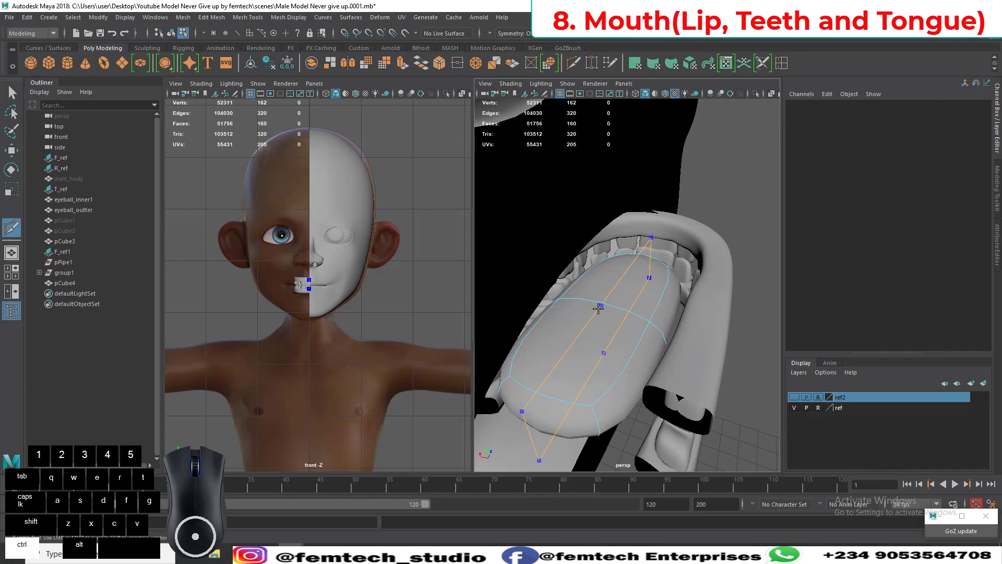
ctrl+click(598, 308)
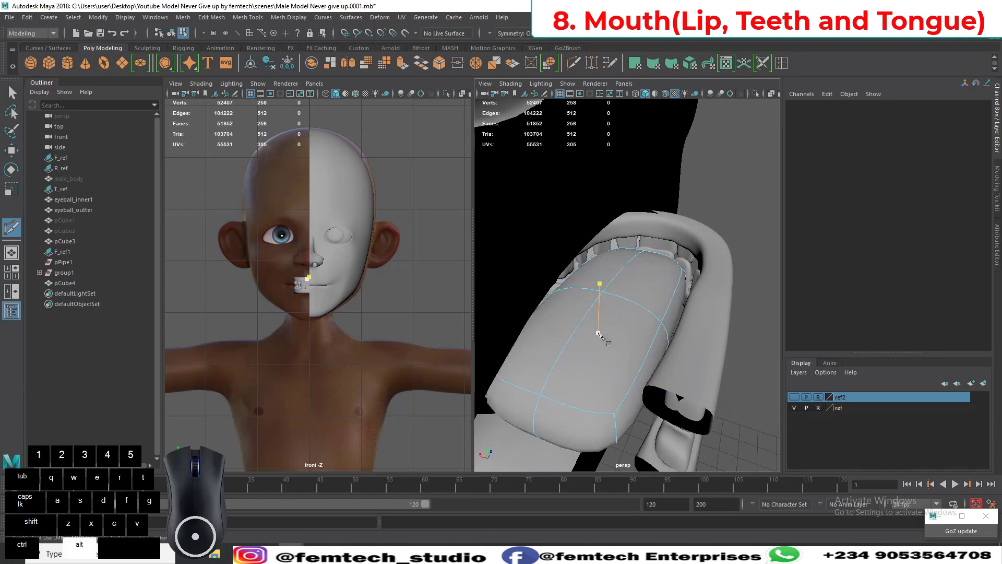
alt+drag(597, 332, 622, 268)
alt+right_drag(621, 269, 589, 317)
alt+drag(590, 319, 702, 385)
key(1)
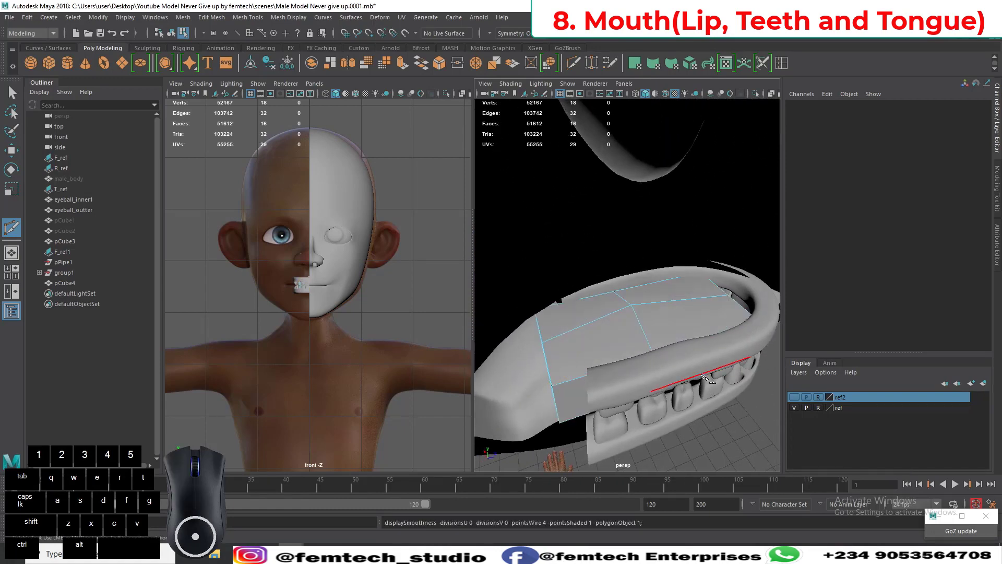
key(3)
Step: Return the tongue to object mode and isolate it in the perspective view
right_drag(653, 331, 688, 238)
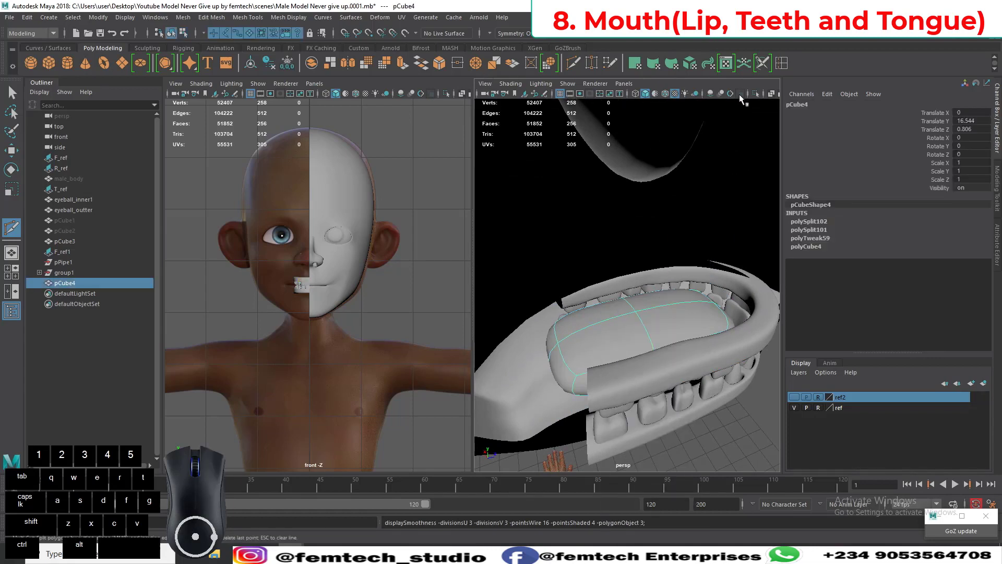
click(756, 94)
alt+drag(616, 256, 583, 262)
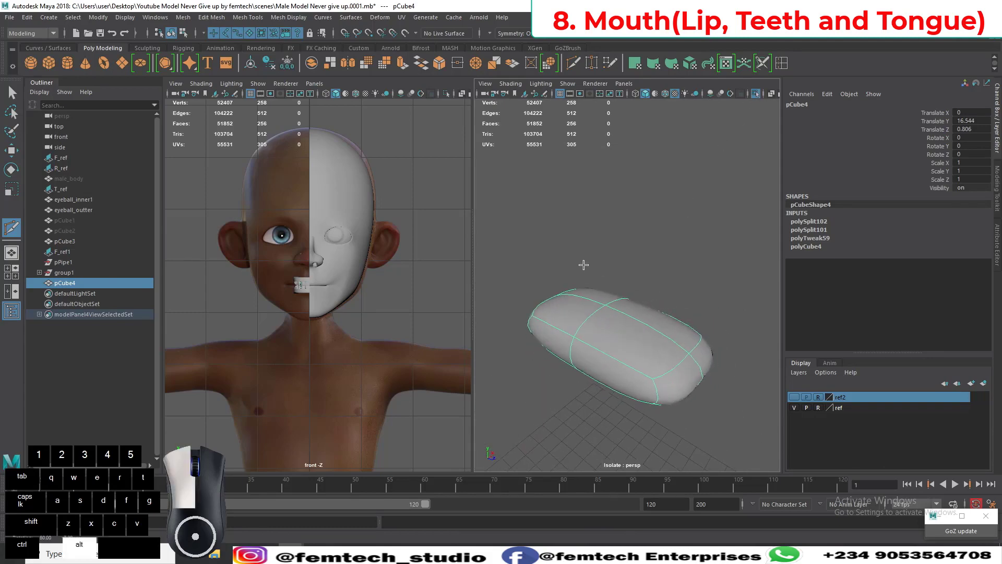
key(q)
alt+drag(593, 329, 646, 383)
alt+middle_drag(629, 303, 635, 349)
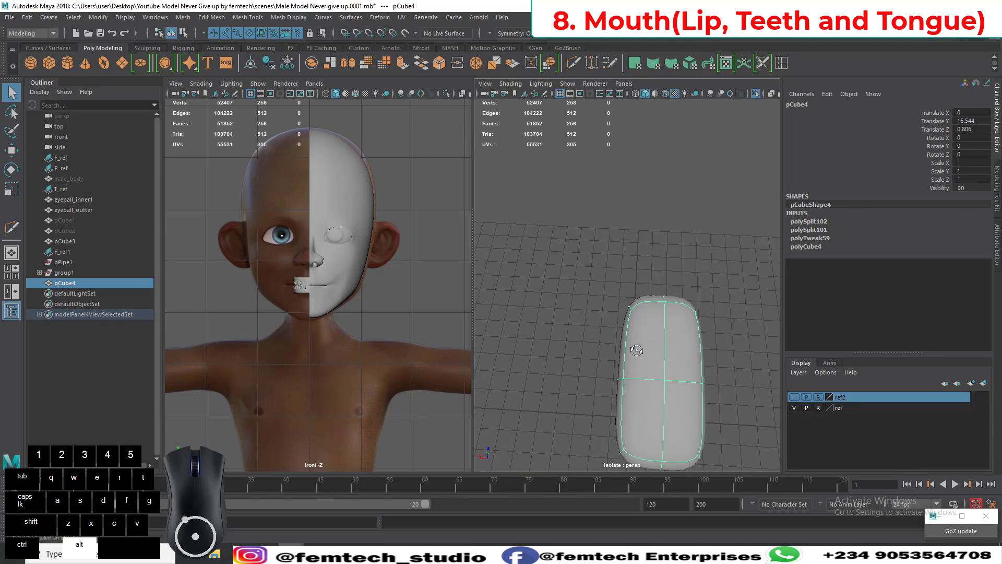
alt+drag(636, 349, 634, 327)
Step: Turn on Object X symmetry and try moving the corner vertices at the tongue's tip along its length
right_drag(635, 328, 583, 253)
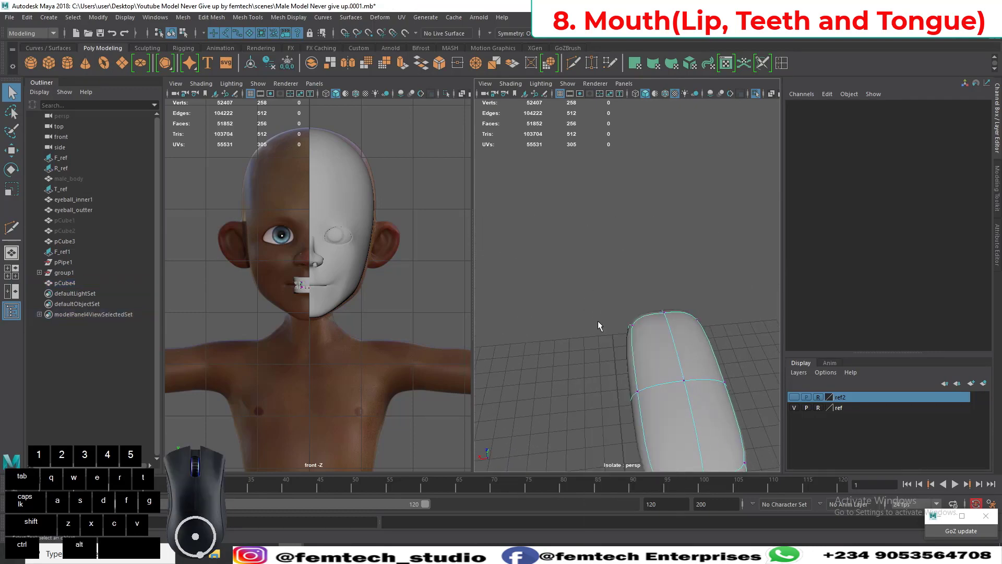
drag(600, 320, 637, 344)
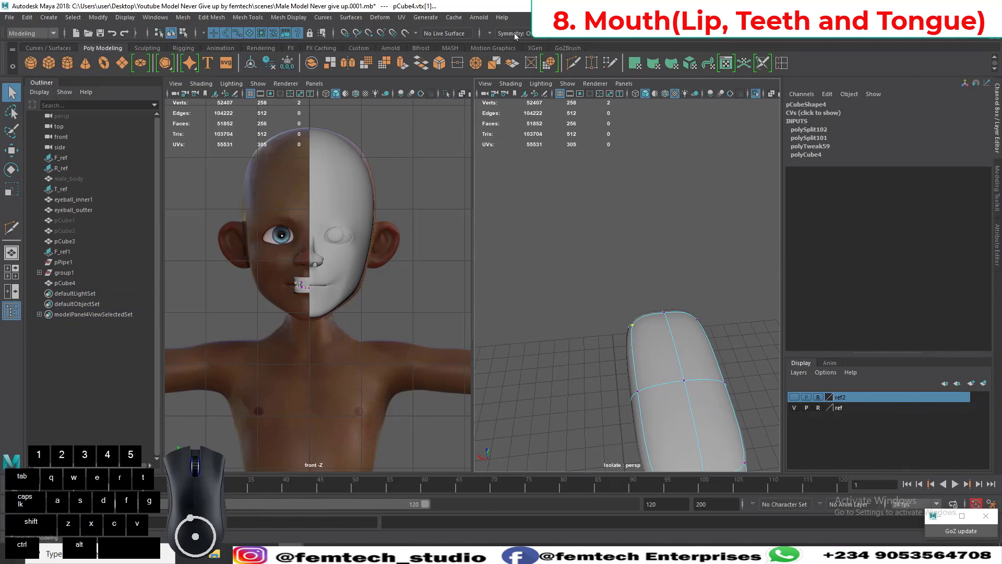
click(489, 33)
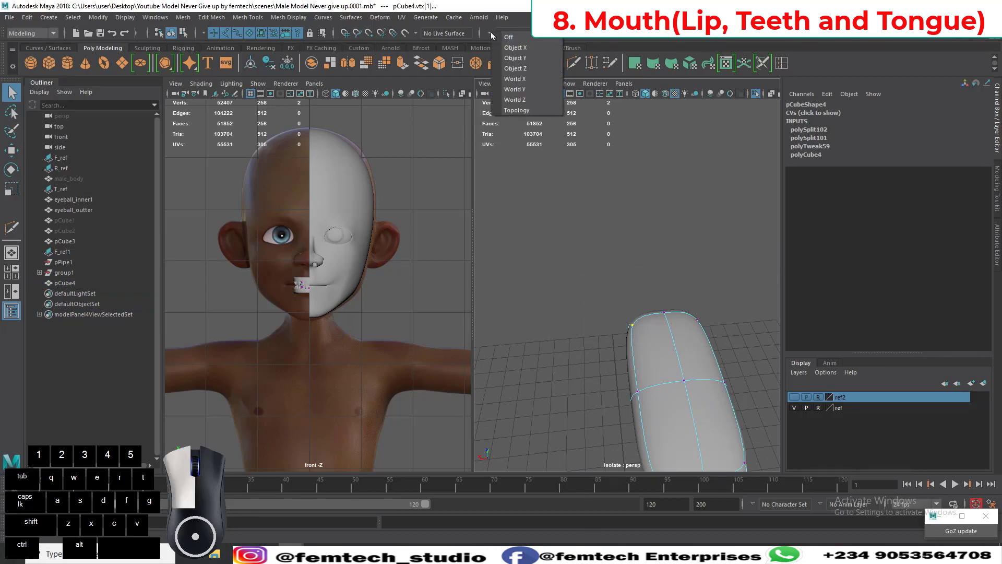
click(515, 47)
alt+drag(533, 308, 610, 322)
key(w)
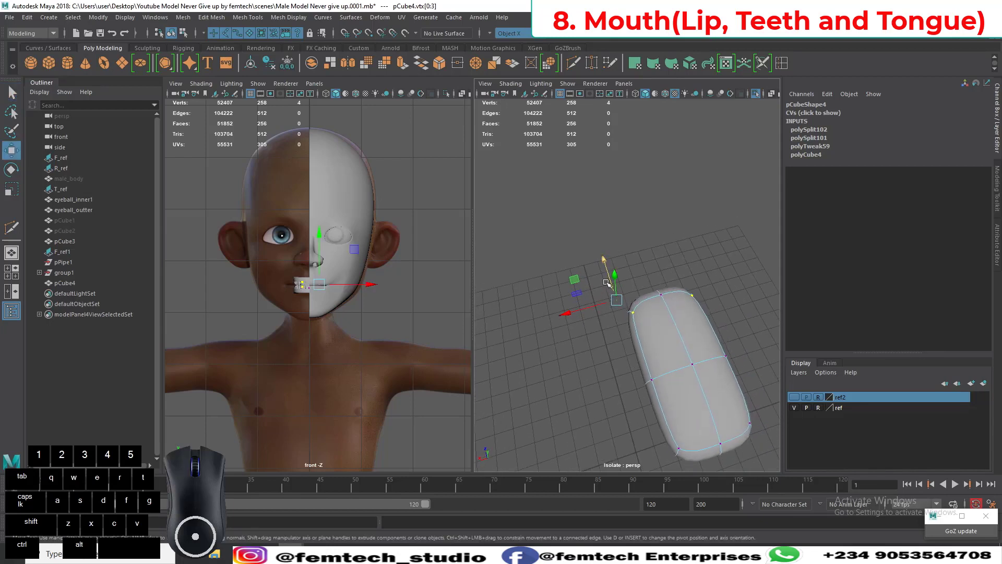
drag(607, 282, 541, 387)
key(ctrl+z)
Step: Adjust the height of the three centre-line vertices on the tongue's underside
click(604, 370)
shift+click(622, 417)
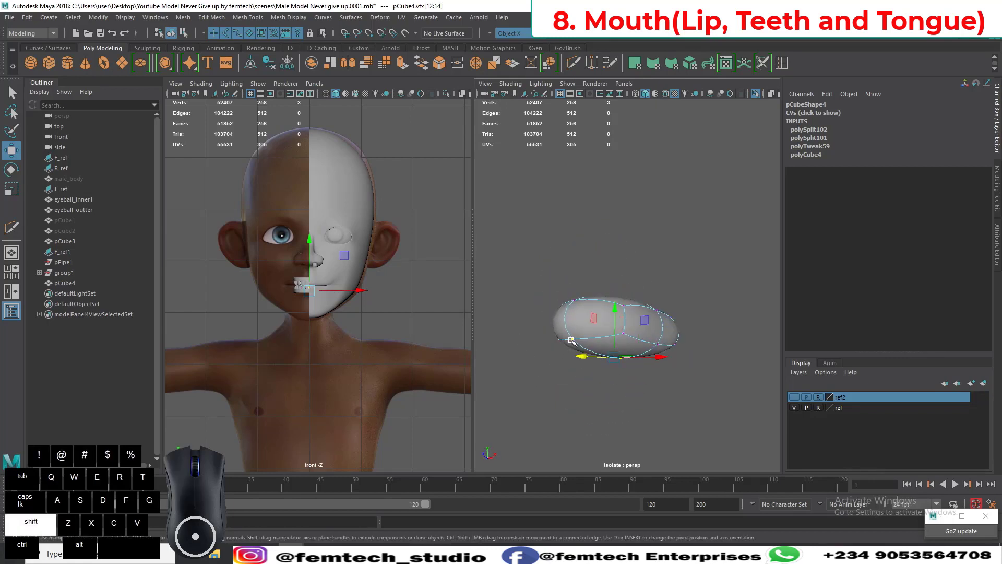
drag(613, 335, 621, 363)
click(649, 398)
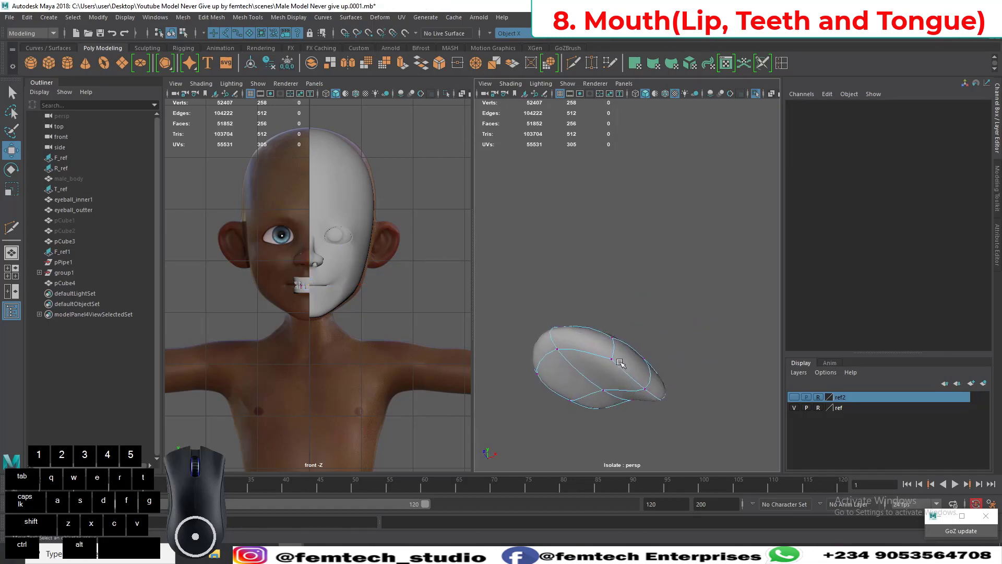
Step: Raise the lower vertices along both side edges of the tongue
click(613, 359)
mouse_move(649, 412)
alt+mouse_down()
mouse_move(651, 399)
mouse_move(658, 418)
mouse_move(659, 402)
mouse_move(660, 419)
alt+mouse_up()
shift+click(647, 391)
shift+click(658, 416)
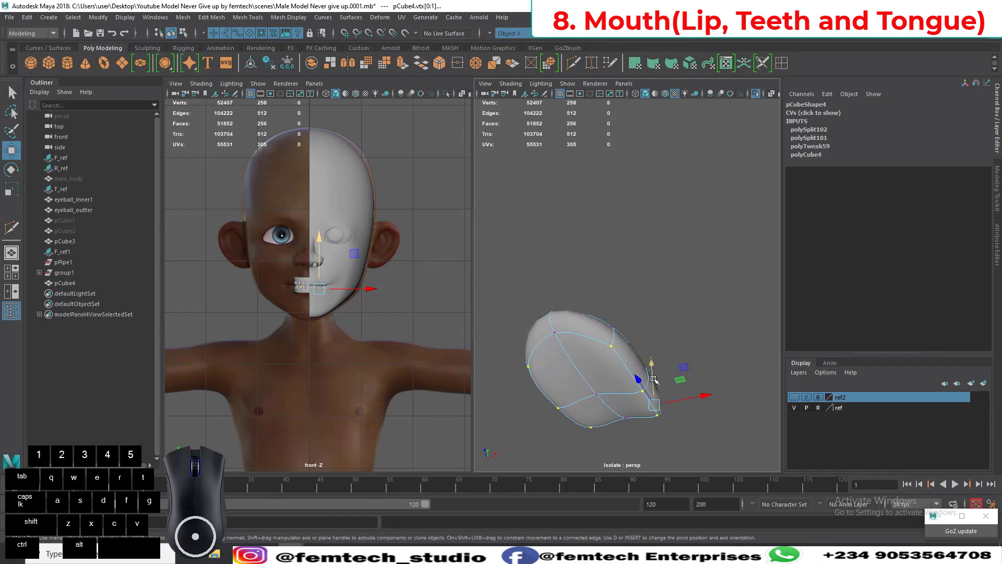
drag(655, 380, 621, 392)
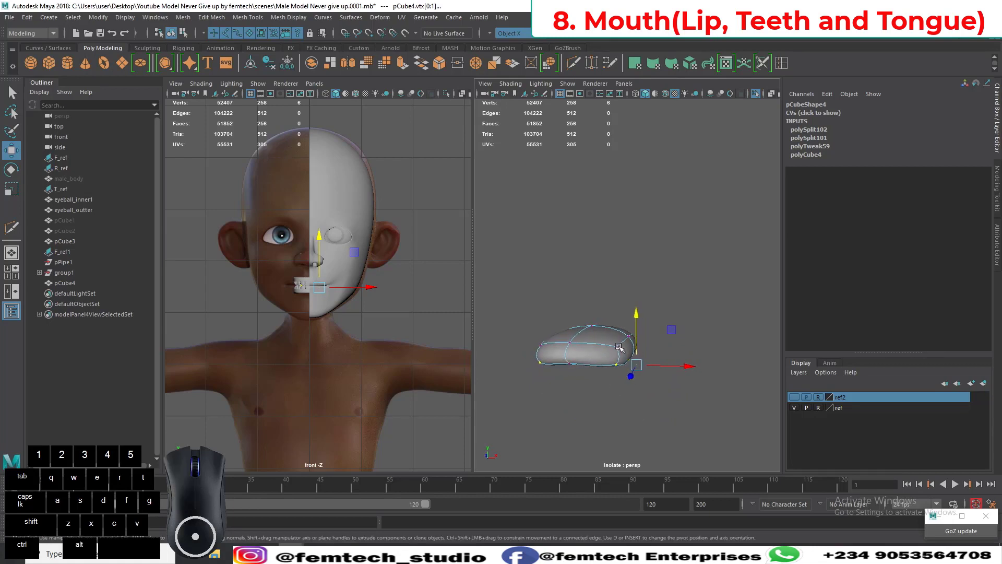
Step: Lower the upper vertices along both side edges of the tongue
alt+drag(618, 356, 574, 389)
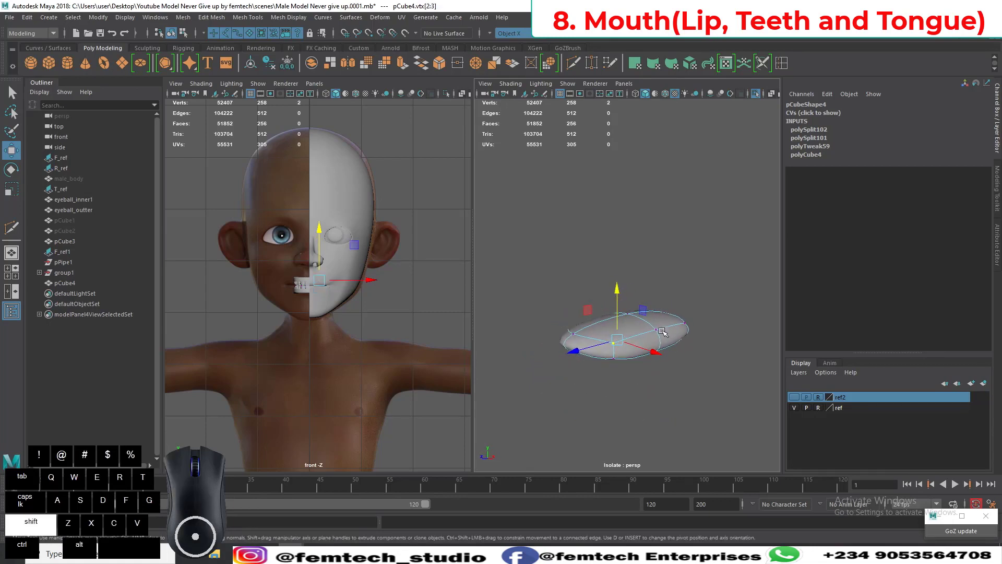
shift+click(685, 324)
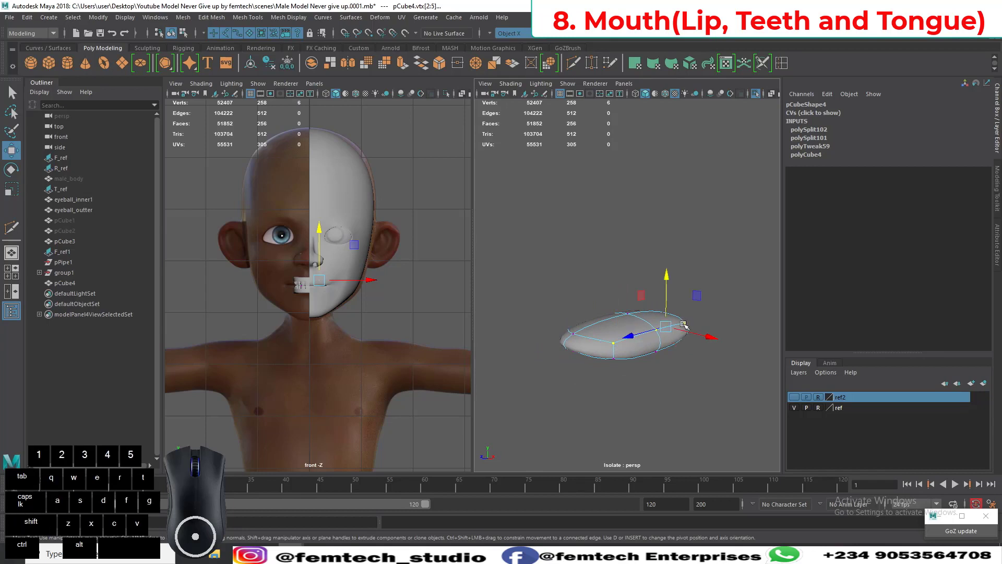
alt+drag(685, 324, 608, 368)
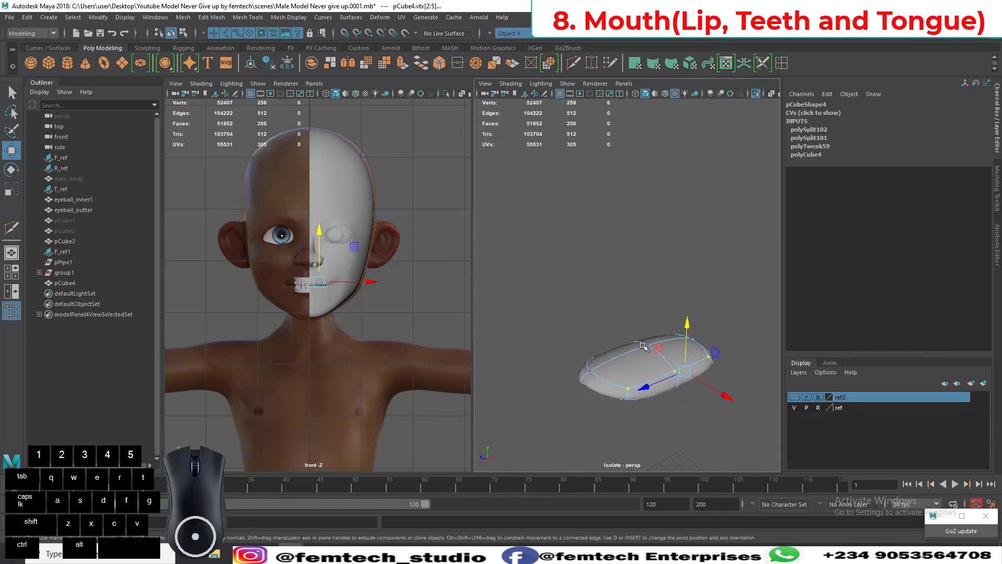
Step: Lower the middle vertex on the tongue's top centre line to form a groove
click(647, 345)
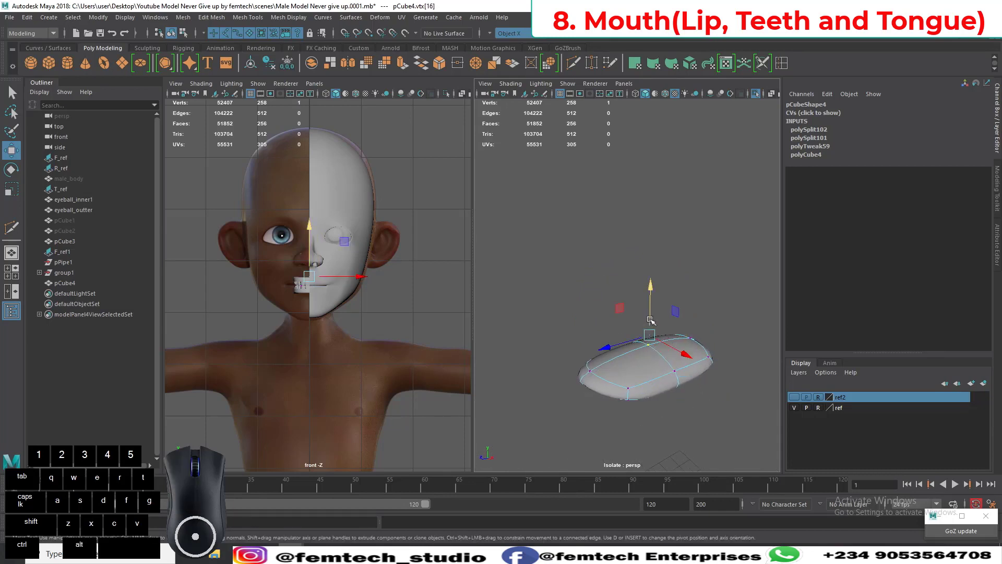
drag(650, 321, 568, 397)
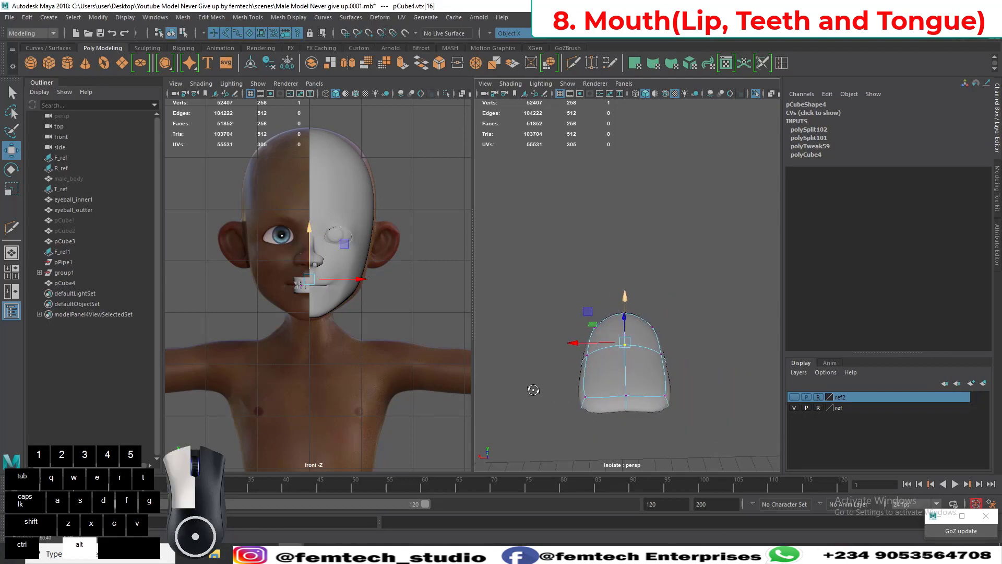
alt+drag(664, 362, 672, 433)
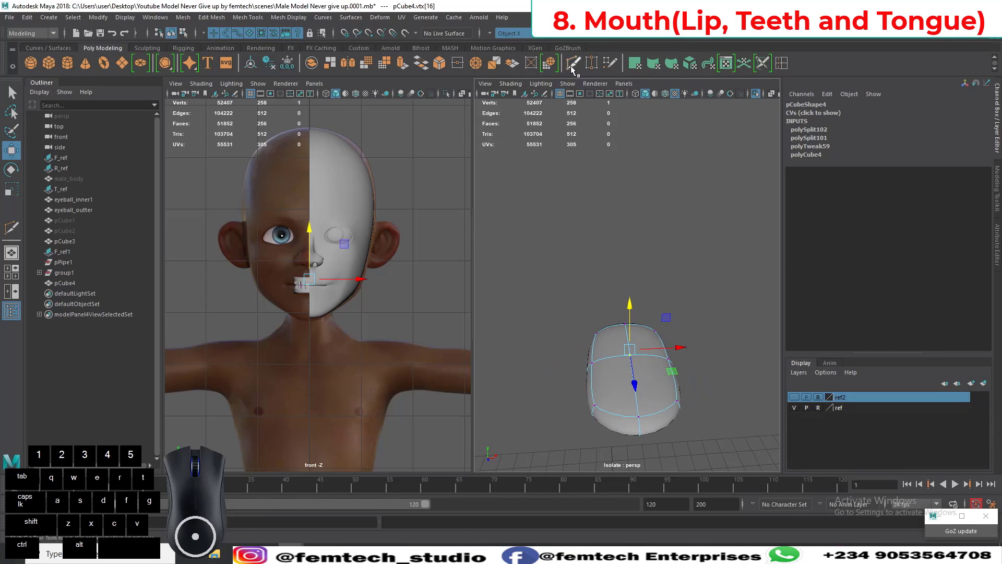
Step: Insert two lengthwise edge loops on the tongue with Multi-Cut, one on each side of its centre line
key(y)
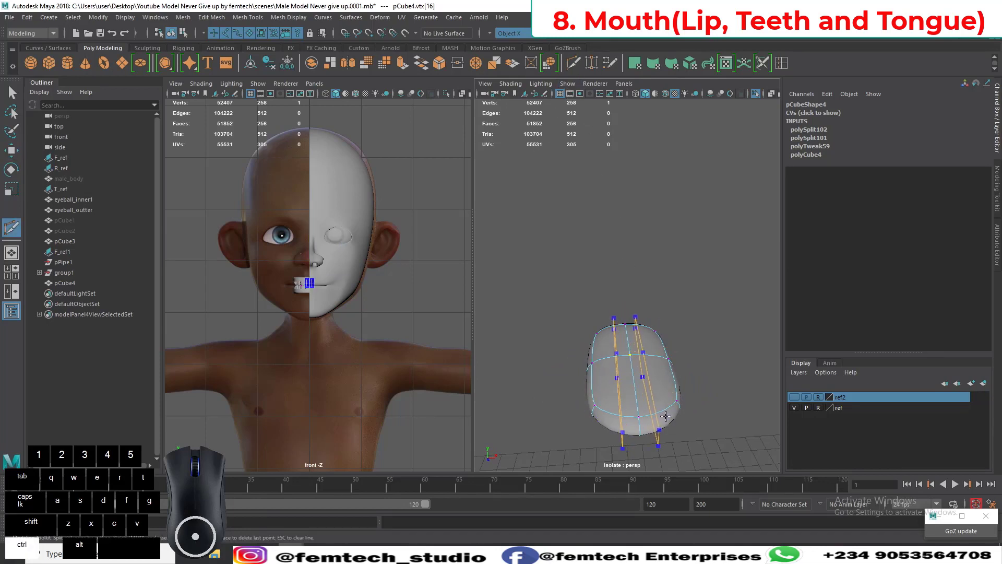
ctrl+click(669, 416)
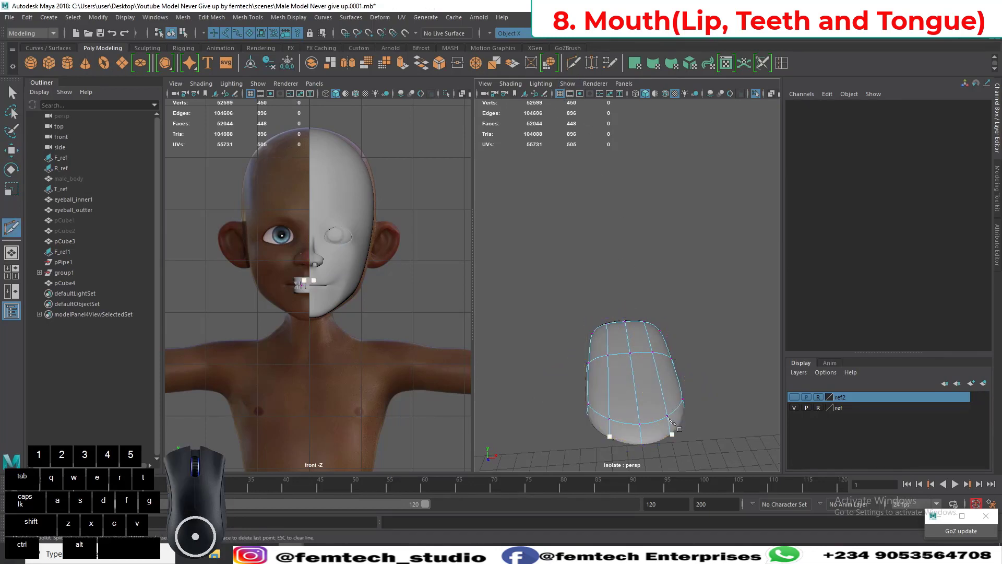
alt+drag(669, 416, 615, 432)
scroll(616, 432, down, 4)
alt+drag(592, 396, 580, 419)
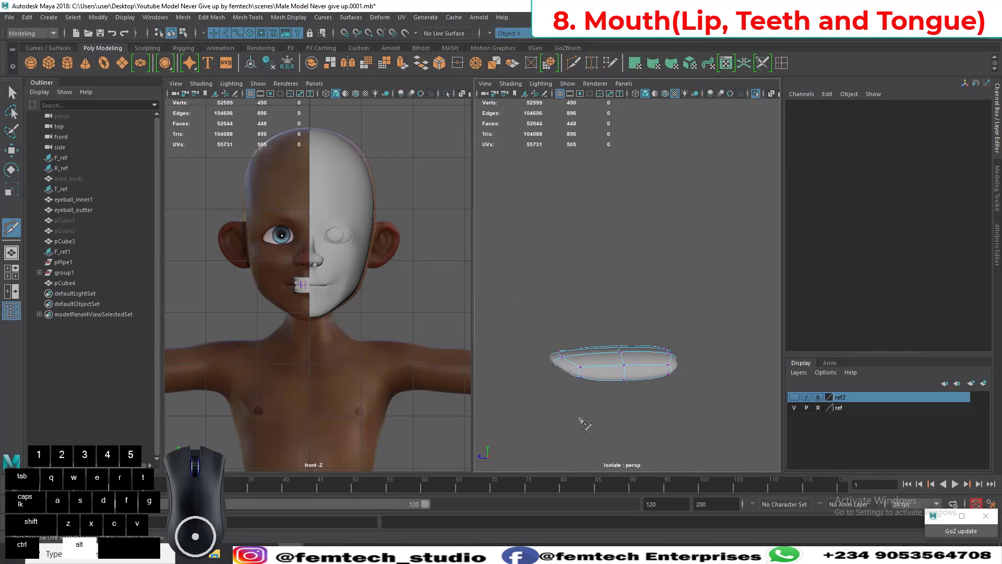
Step: Turn off isolation to show the tongue within the whole head, keeping smooth preview on, and compare it with the teeth and gums
click(755, 93)
alt+drag(601, 364, 652, 390)
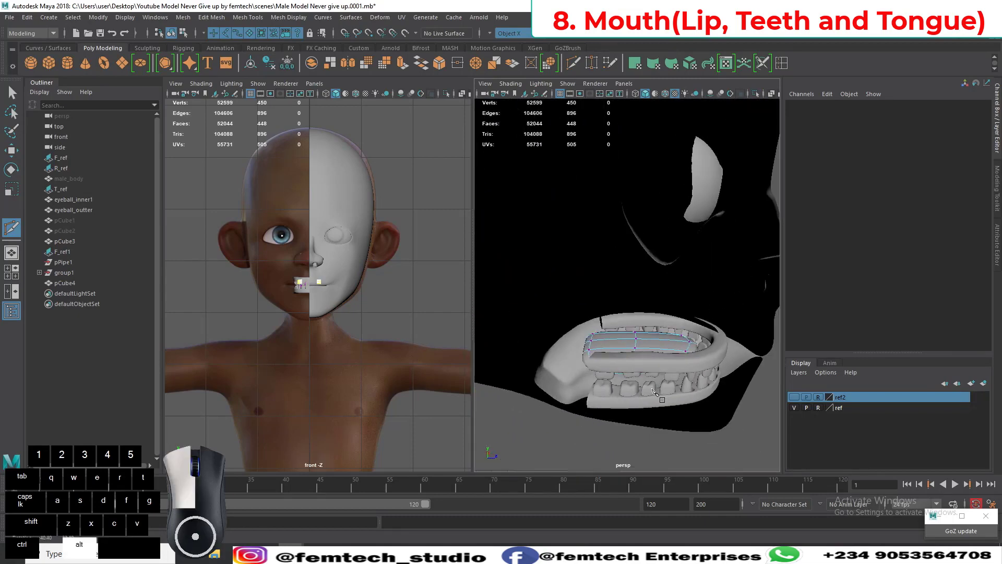
key(1)
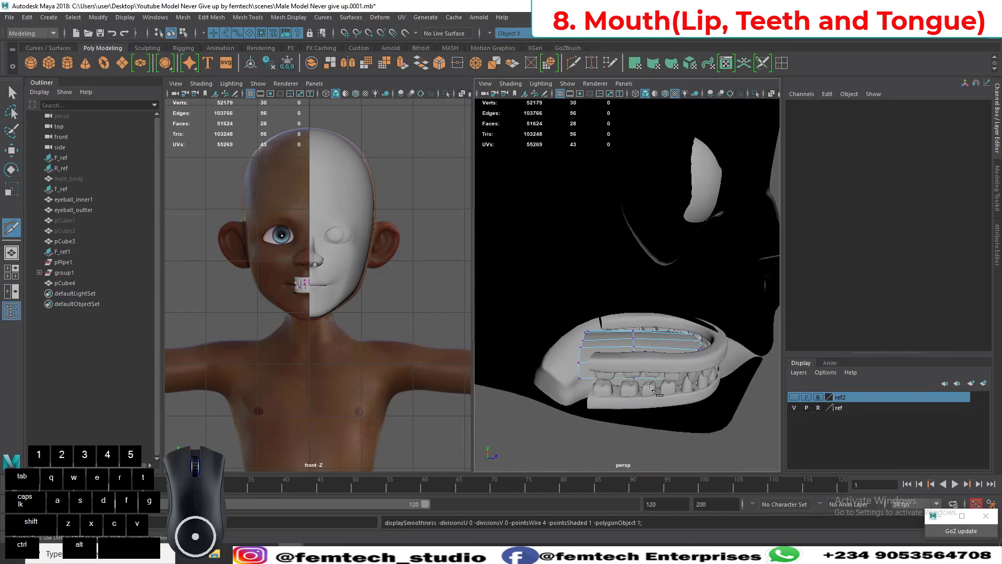
key(3)
alt+drag(624, 449, 619, 369)
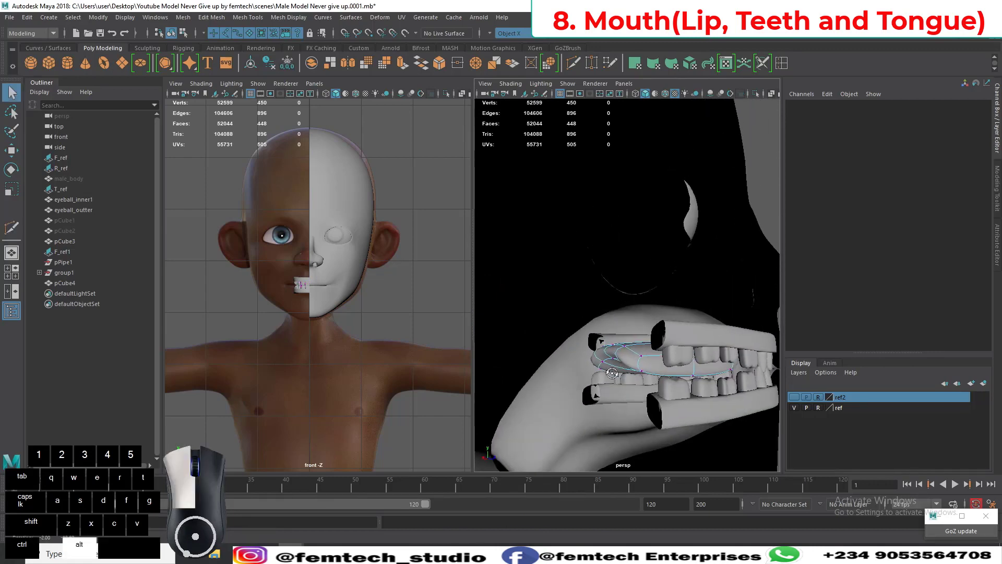
Step: Extrude the four faces at the tongue's back end and move them backward and down toward the throat
click(624, 364)
right_click(623, 365)
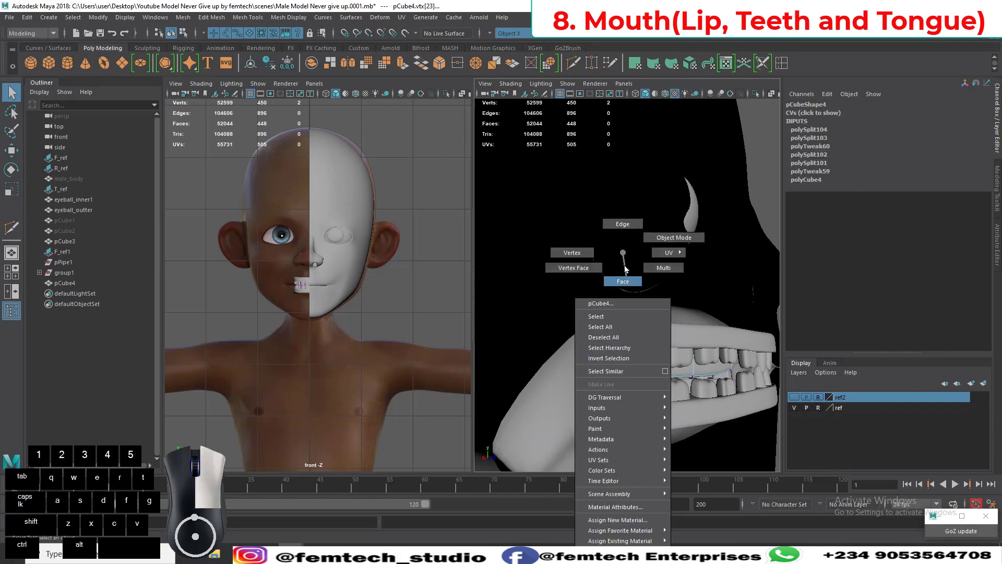
right_drag(622, 278, 622, 281)
click(629, 361)
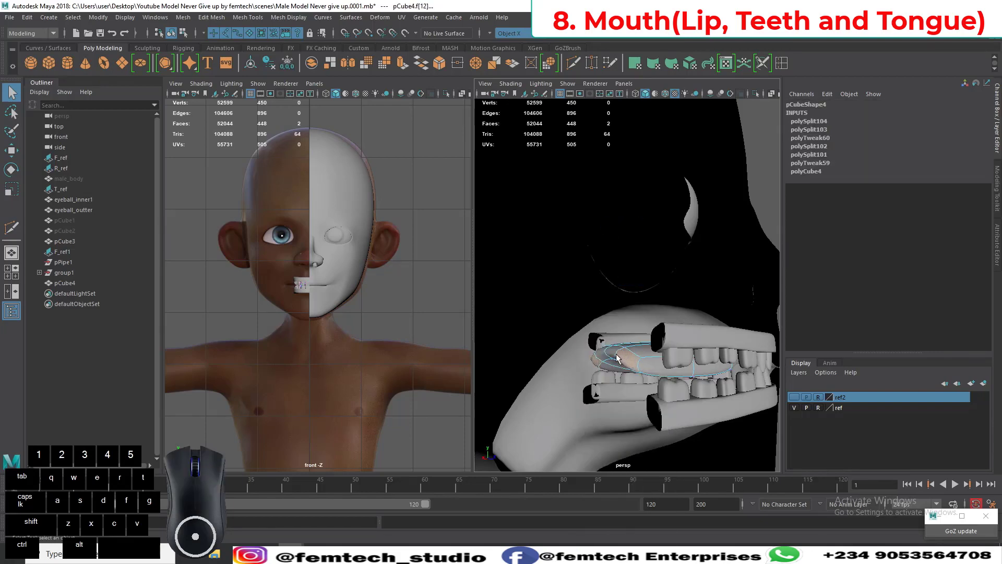
alt+drag(603, 351, 568, 416)
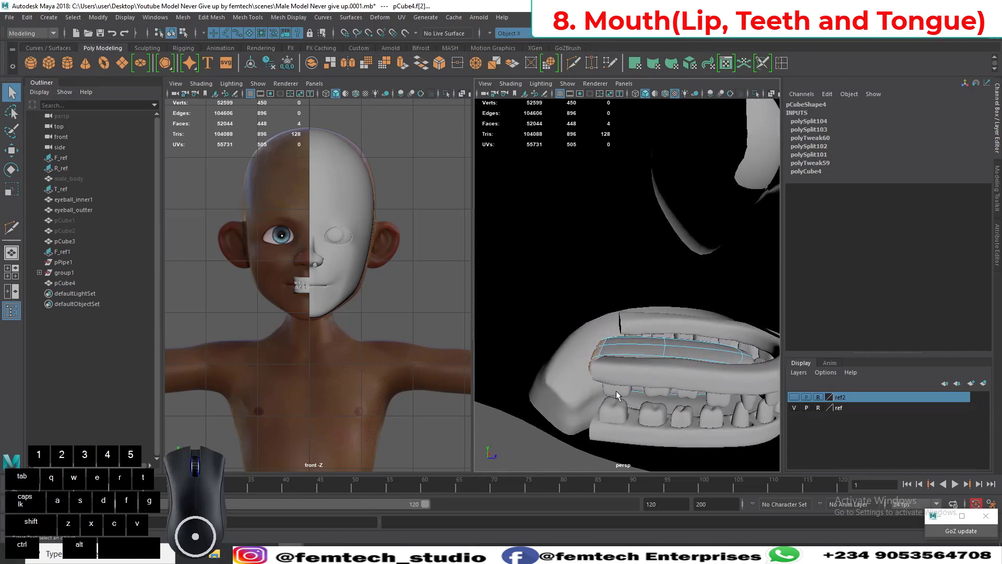
right_drag(644, 355, 694, 238)
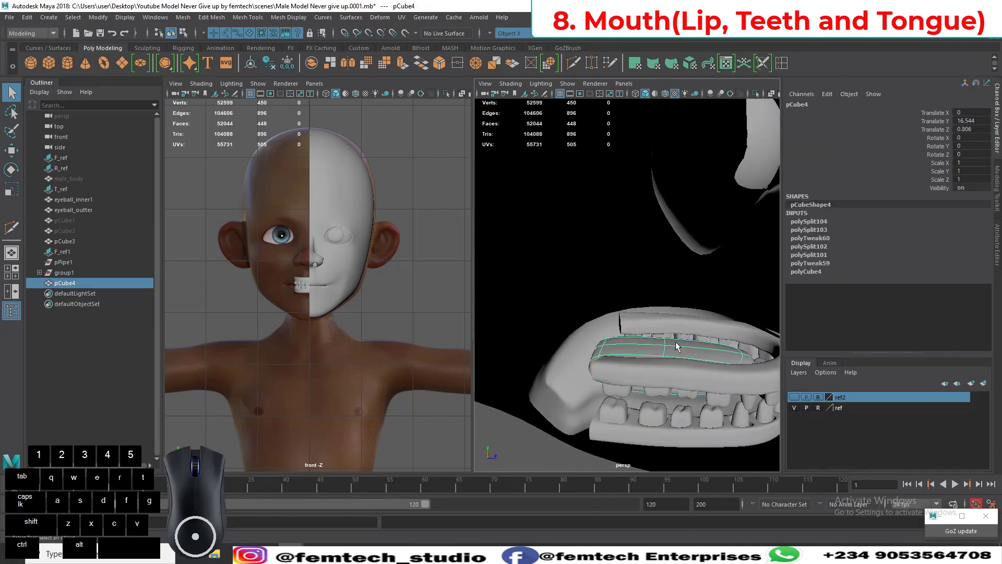
key(r)
drag(719, 368, 569, 252)
right_drag(568, 252, 569, 285)
alt+drag(573, 386, 582, 370)
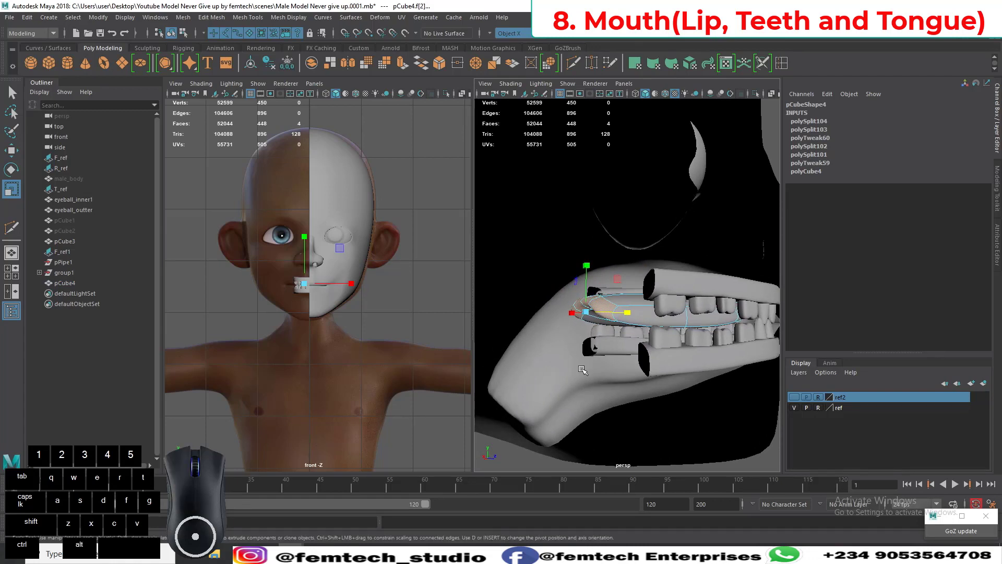
key(ctrl+e)
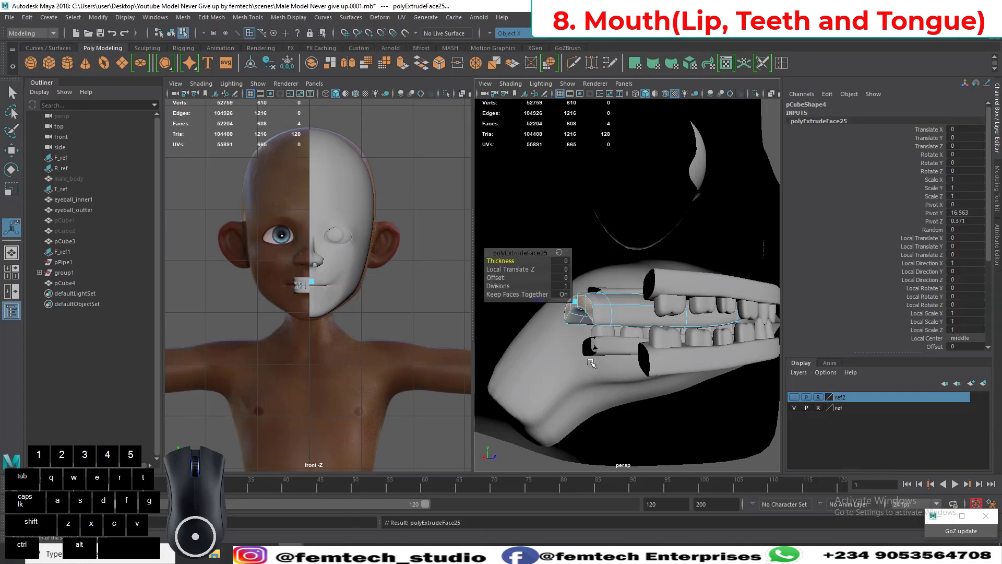
key(w)
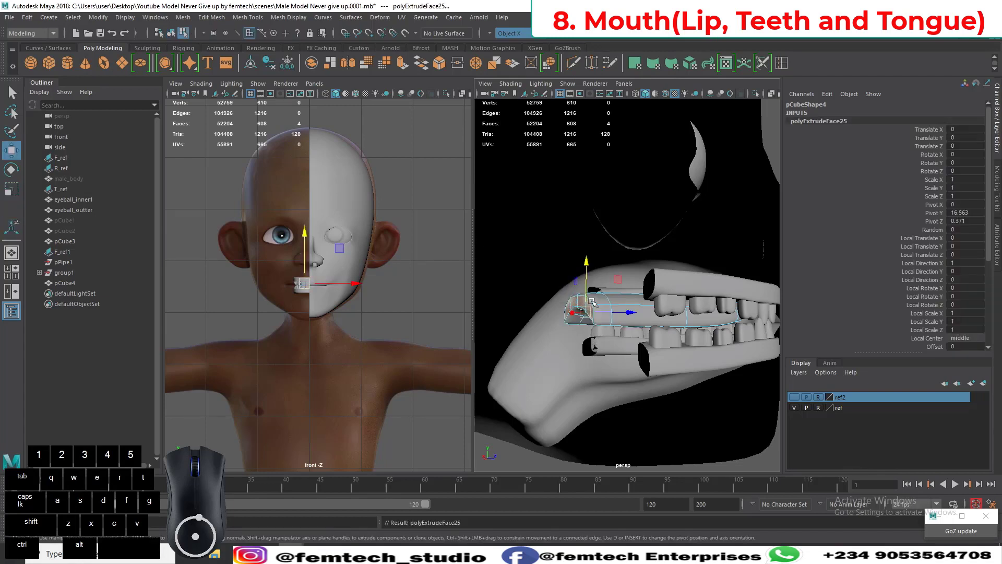
drag(586, 312, 566, 369)
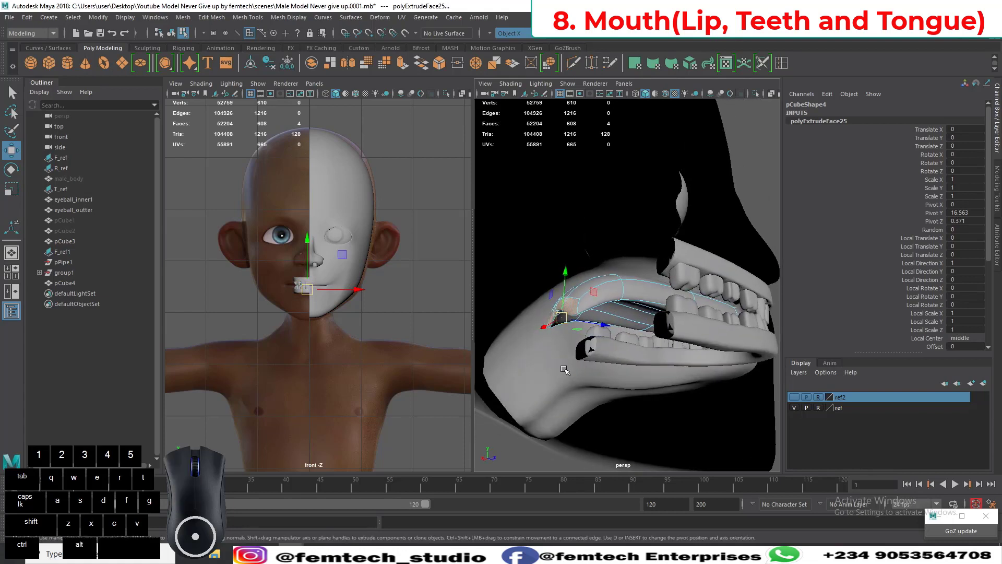
Step: Rotate the extruded back-end faces so the tongue's root tilts downward
key(r)
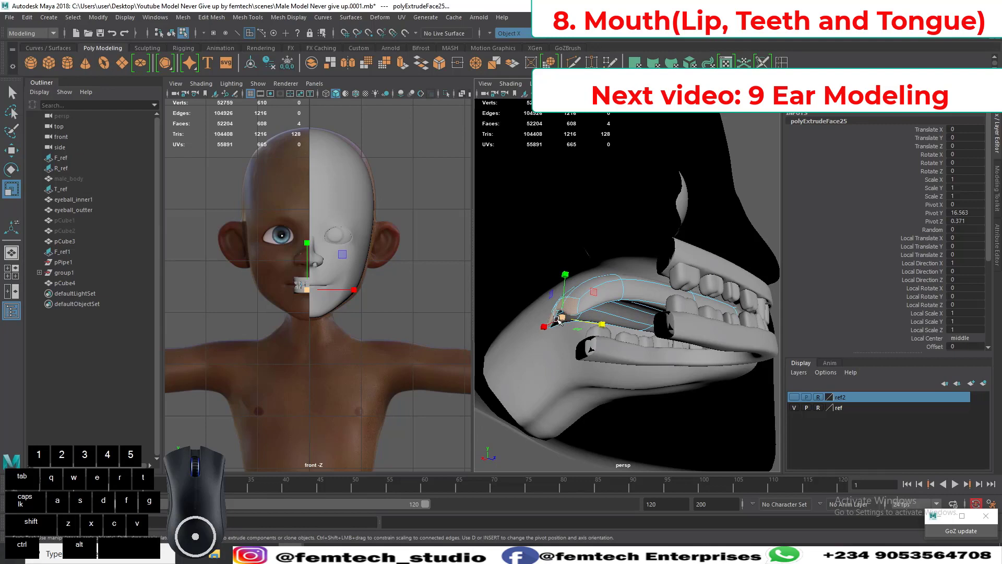
key(e)
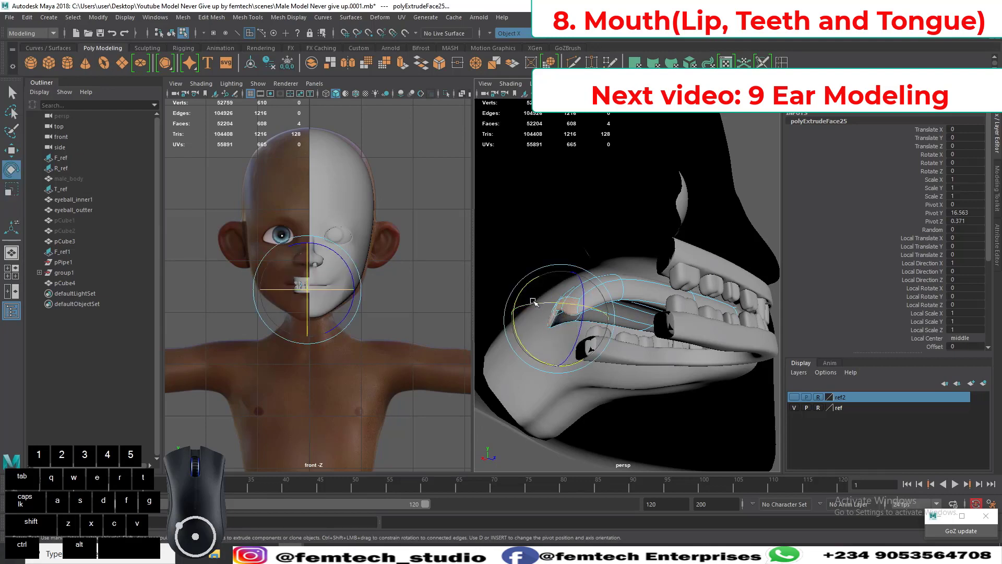
drag(525, 294, 520, 296)
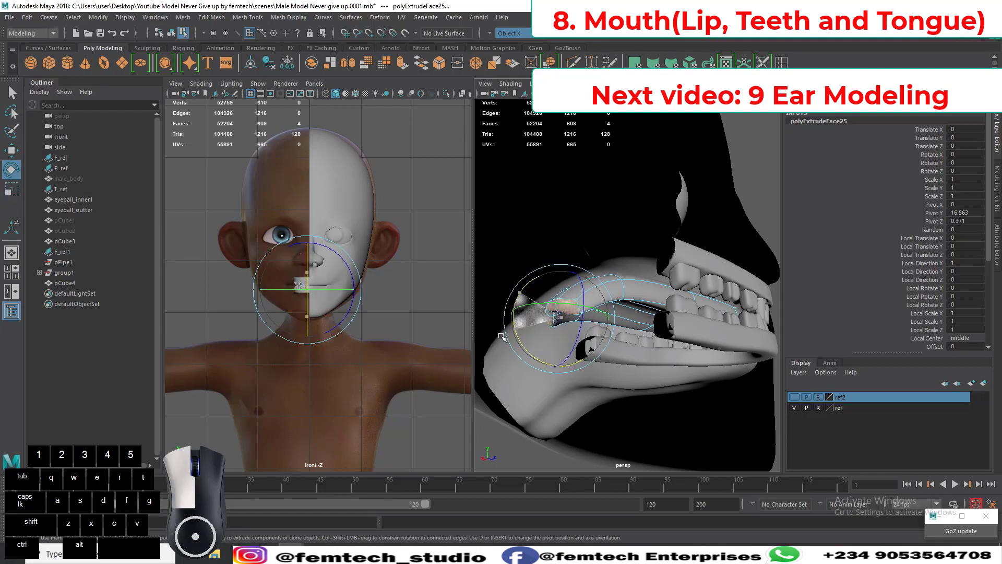
drag(502, 336, 502, 341)
Step: Move the extruded faces at the tongue's root farther down into the mouth cavity
alt+drag(576, 370, 555, 381)
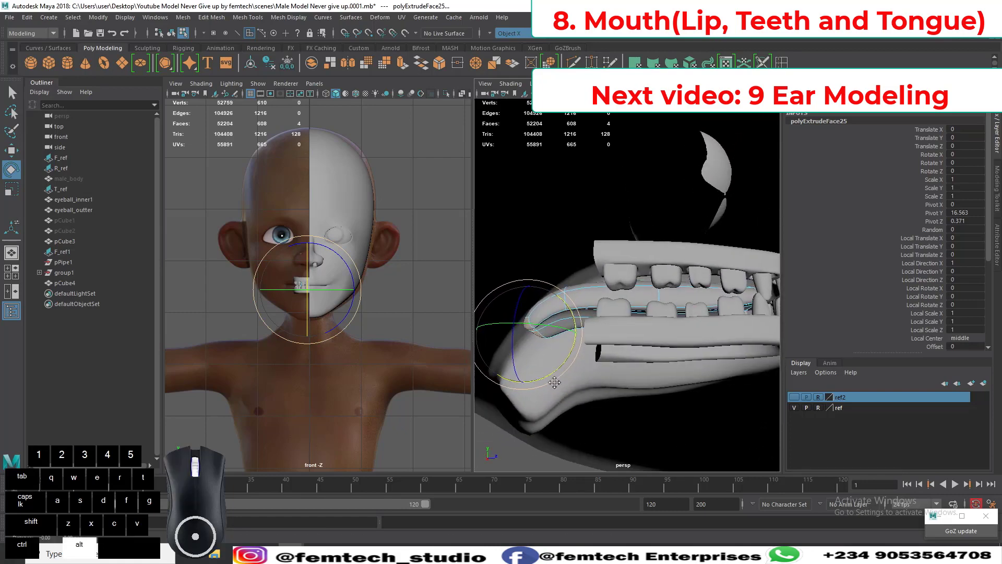
alt+middle_drag(554, 381, 637, 348)
alt+drag(638, 348, 640, 424)
alt+right_drag(640, 424, 652, 429)
alt+drag(653, 430, 698, 336)
key(w)
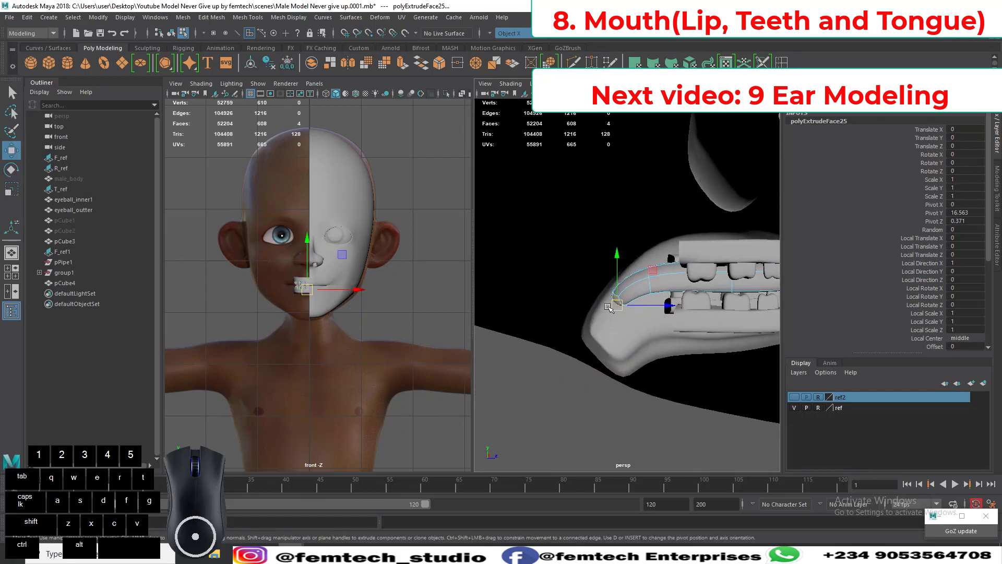
drag(609, 307, 744, 399)
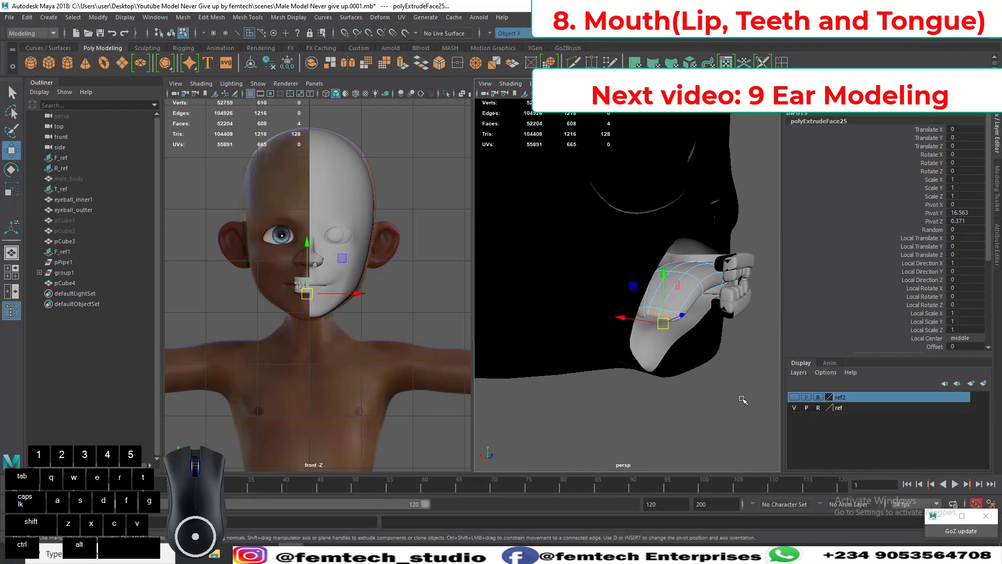
Step: Scale the extruded faces at the tongue's root narrower across the width
key(r)
drag(624, 318, 630, 321)
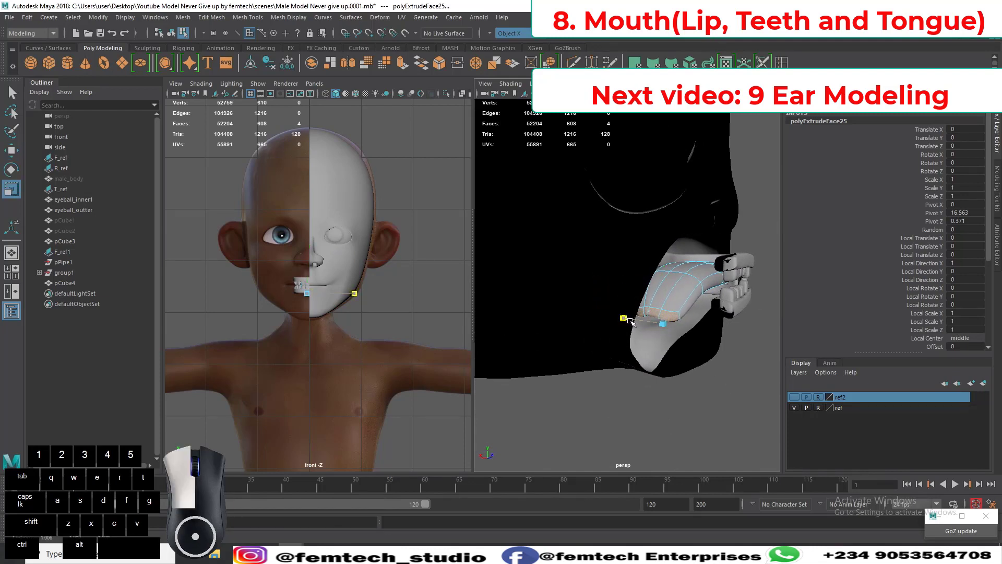
drag(631, 320, 607, 405)
Step: Return the tongue to object mode and examine its fit against the teeth, gums and mouth cavity from several sides
alt+right_drag(606, 404, 589, 406)
alt+drag(590, 406, 698, 394)
right_click(676, 282)
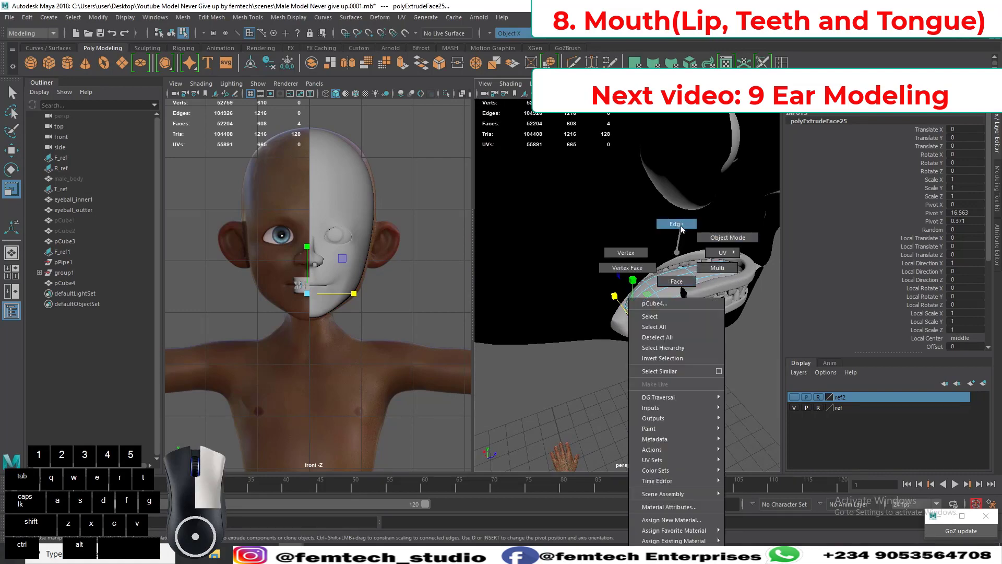
right_drag(673, 250, 710, 237)
alt+drag(707, 325, 619, 352)
alt+right_drag(618, 353, 663, 350)
alt+drag(663, 349, 628, 306)
alt+right_drag(628, 306, 647, 309)
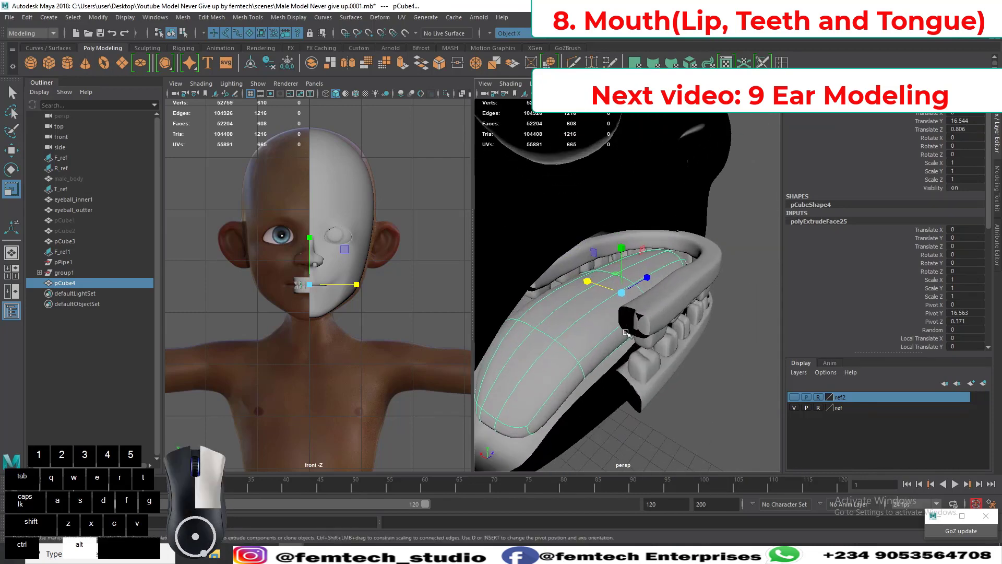
alt+drag(647, 309, 648, 322)
drag(586, 284, 612, 351)
click(586, 383)
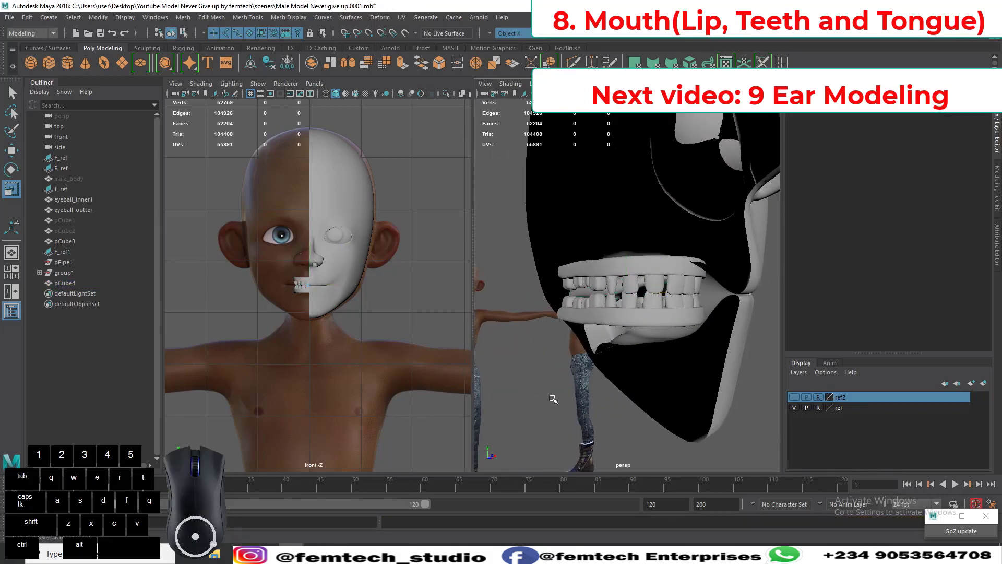
alt+drag(586, 383, 703, 376)
alt+right_drag(702, 375, 653, 431)
alt+middle_drag(579, 403, 611, 351)
alt+right_drag(611, 351, 591, 376)
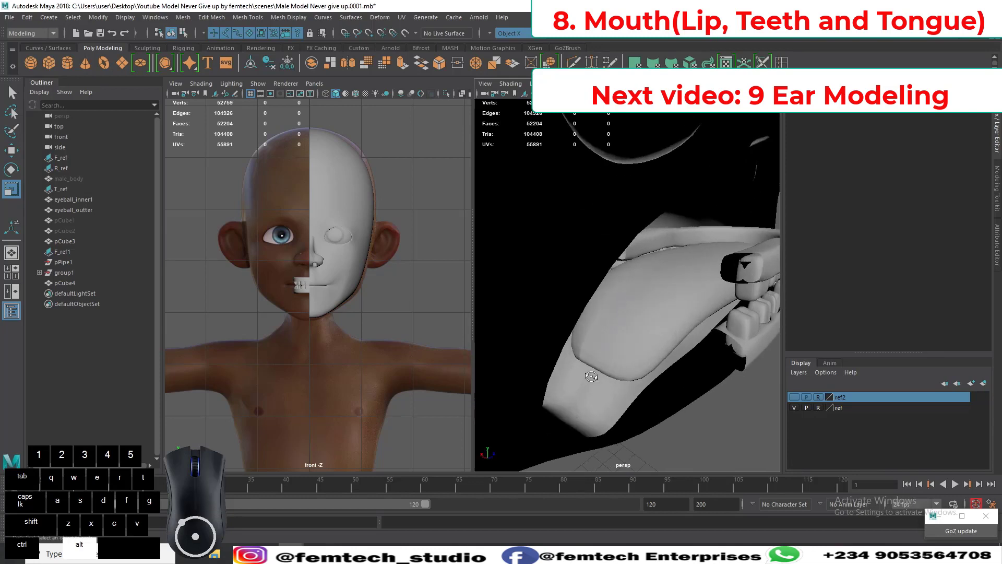
alt+drag(590, 376, 590, 338)
Step: Select a lengthwise edge loop of the tongue, turn symmetry off, and smooth the loop with Edit Edge Flow
click(593, 325)
right_click(593, 327)
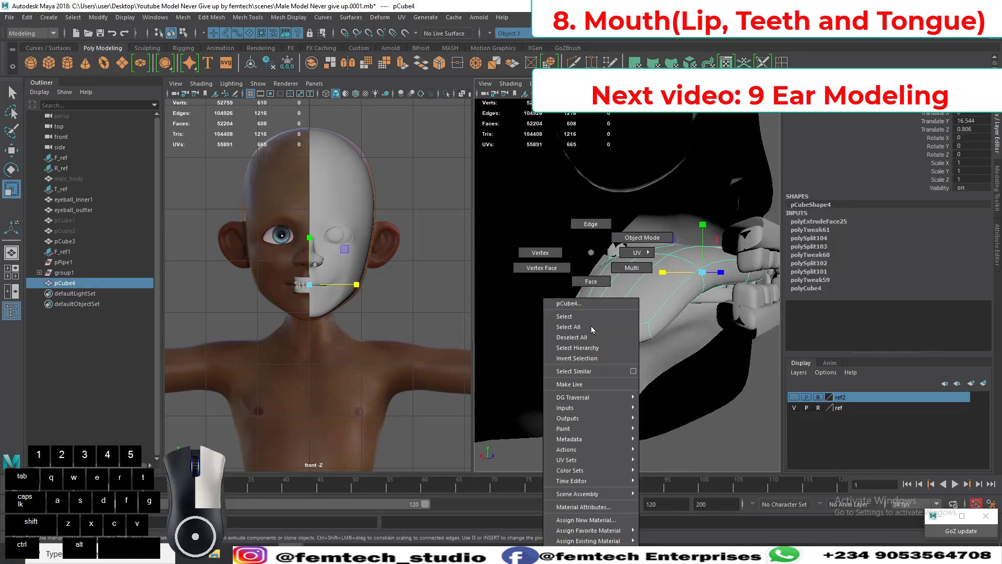
click(584, 255)
double_click(600, 296)
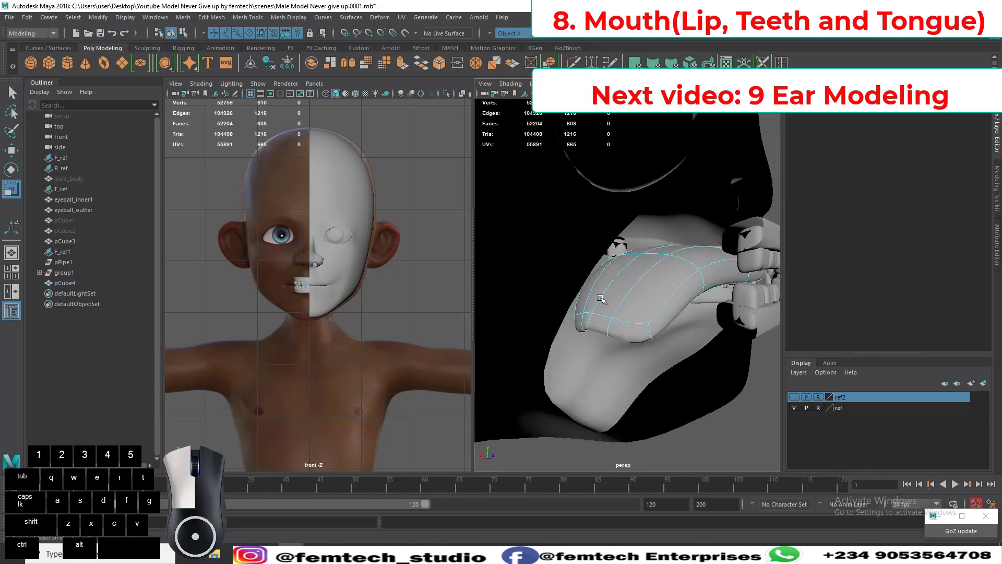
alt+drag(600, 297, 582, 219)
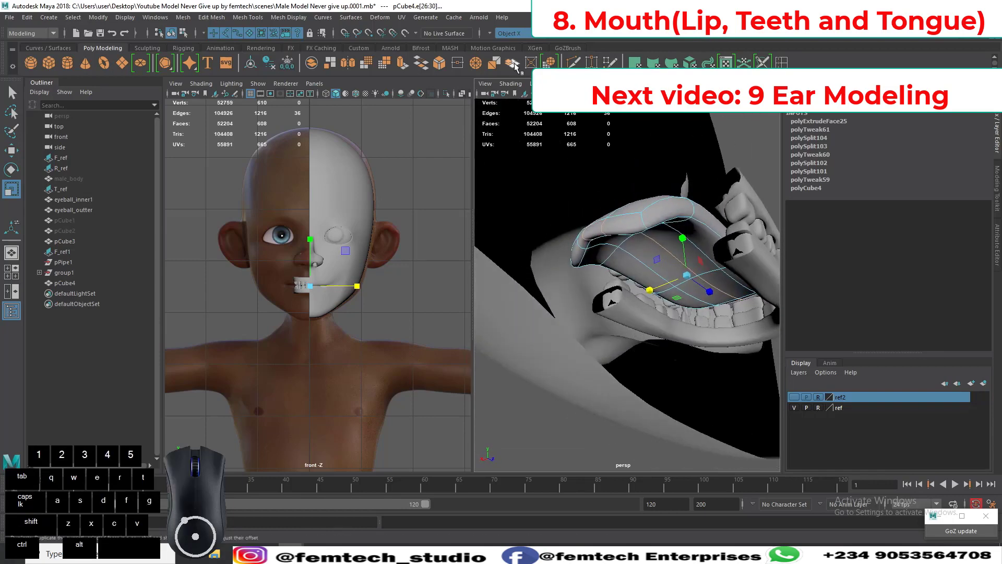
click(483, 34)
click(516, 38)
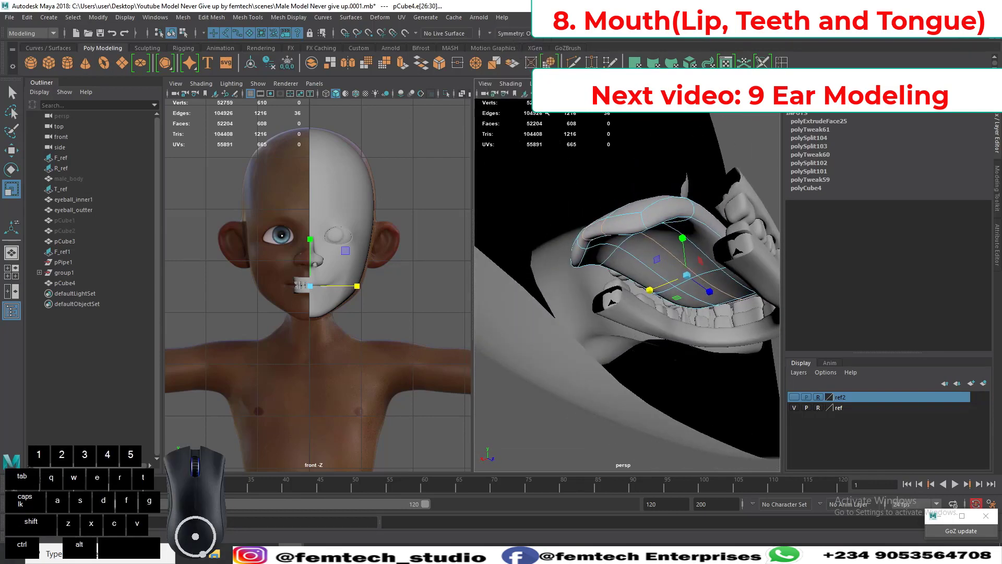
click(586, 233)
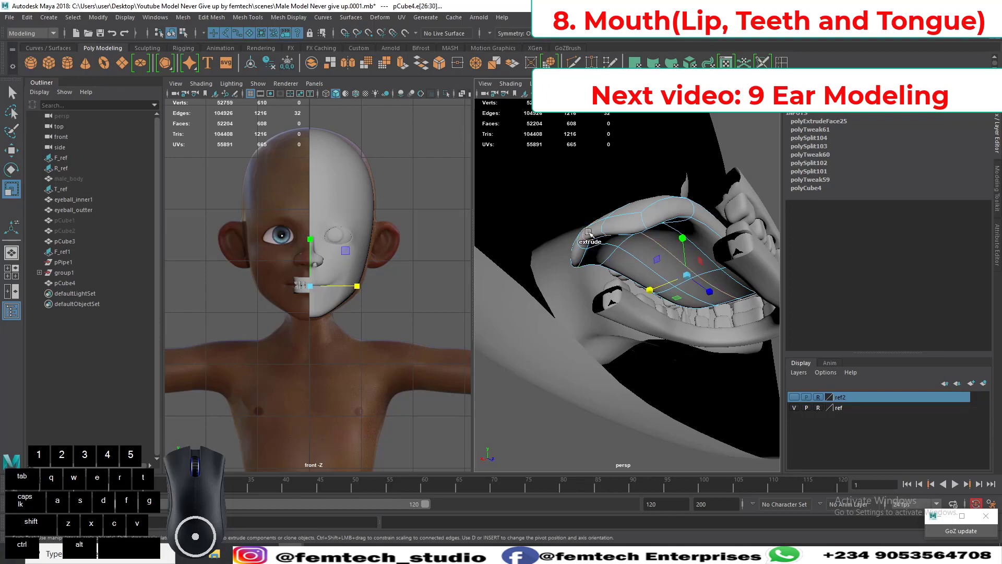
shift+right_click(587, 232)
click(582, 336)
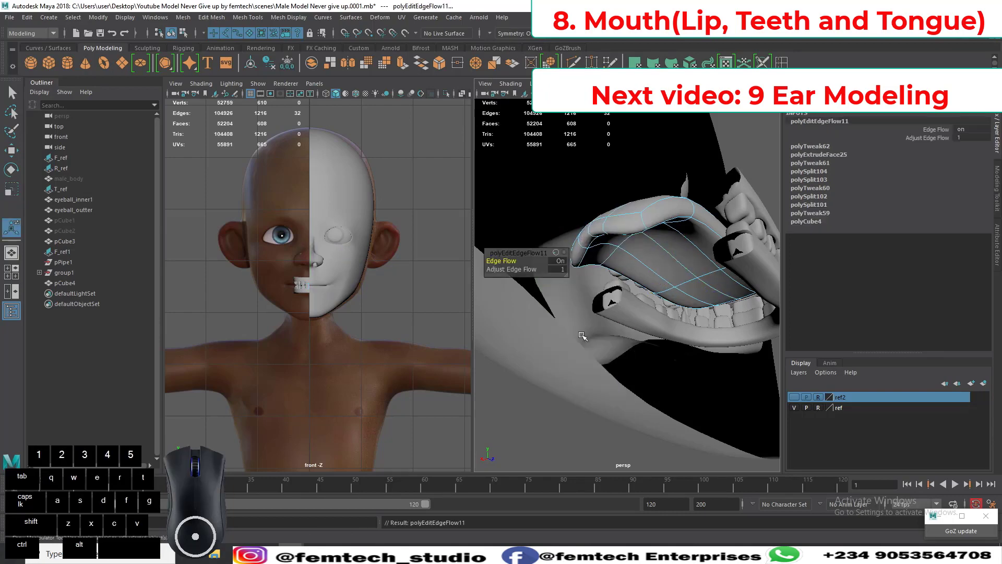
Step: Deselect the edges, check the reshaped tongue from the side, and save the scene
alt+drag(616, 320, 650, 365)
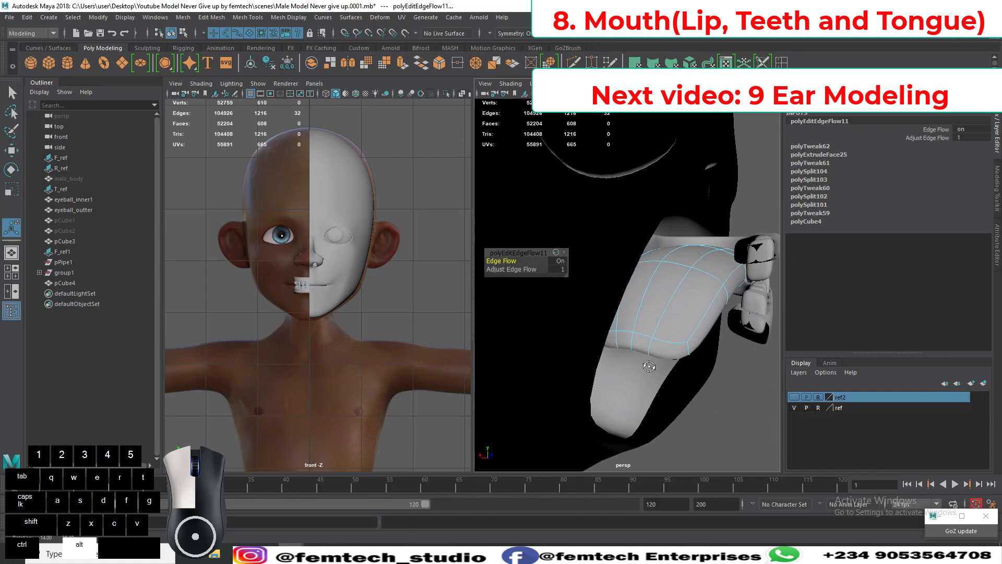
click(729, 403)
alt+right_drag(731, 418, 721, 394)
alt+drag(722, 394, 670, 426)
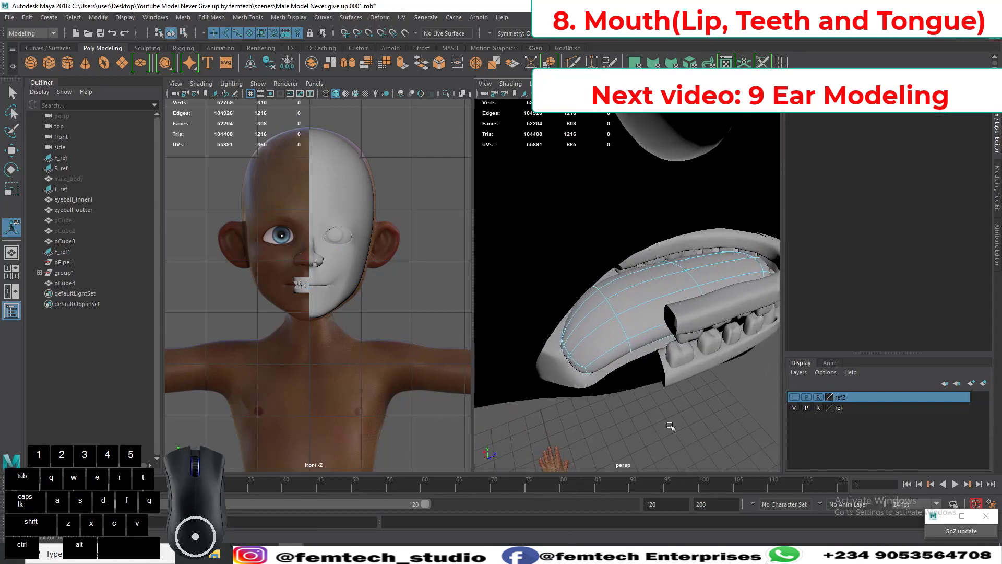
key(ctrl+s)
Step: Return the tongue to object mode, freeze its transformations, delete its history, and deselect it
right_drag(629, 320, 673, 237)
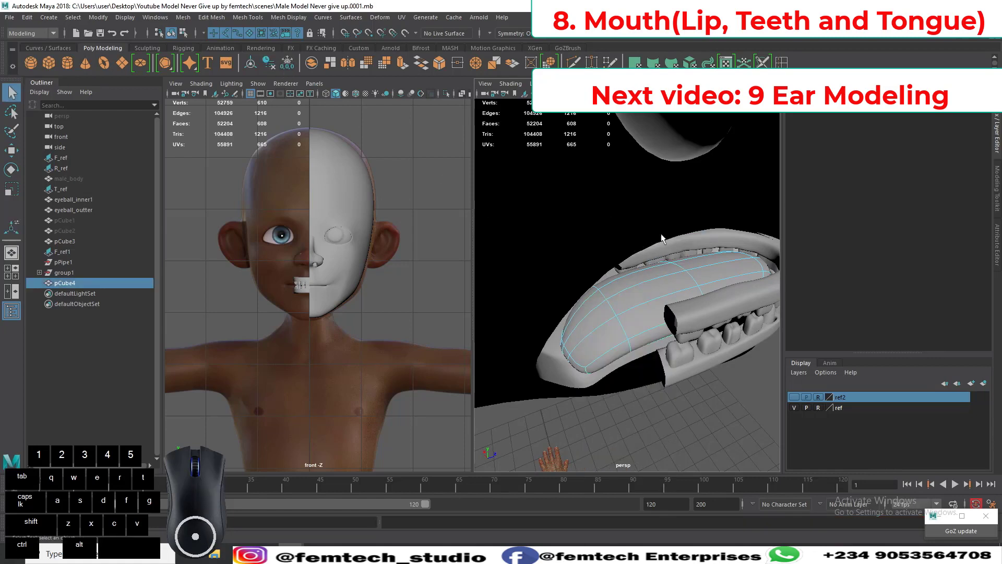
click(287, 63)
click(271, 64)
click(655, 441)
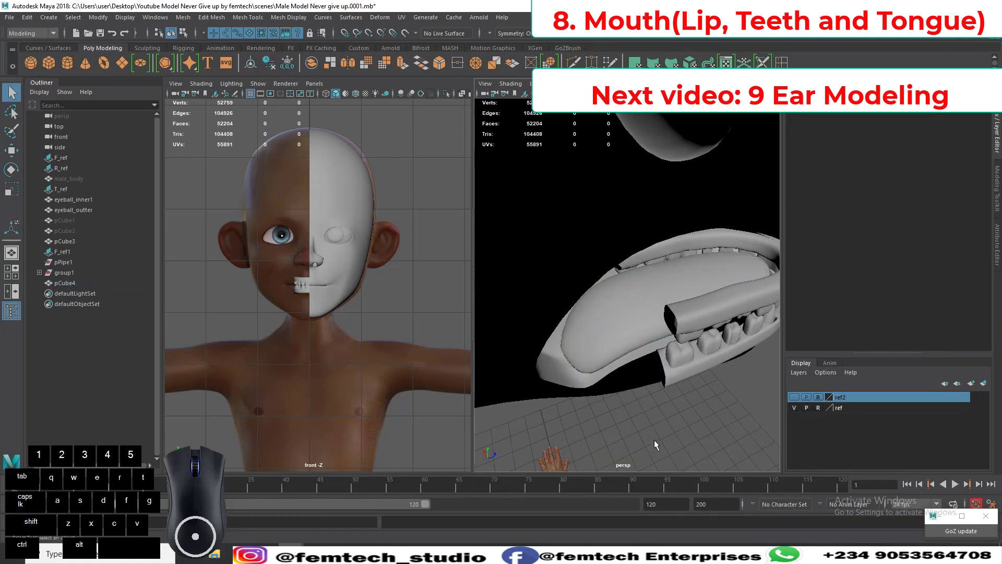
Step: Bring the whole head into view and select the half-head mesh
alt+right_drag(654, 440, 629, 346)
alt+drag(629, 346, 584, 356)
alt+right_drag(585, 355, 584, 321)
alt+middle_drag(589, 323, 622, 370)
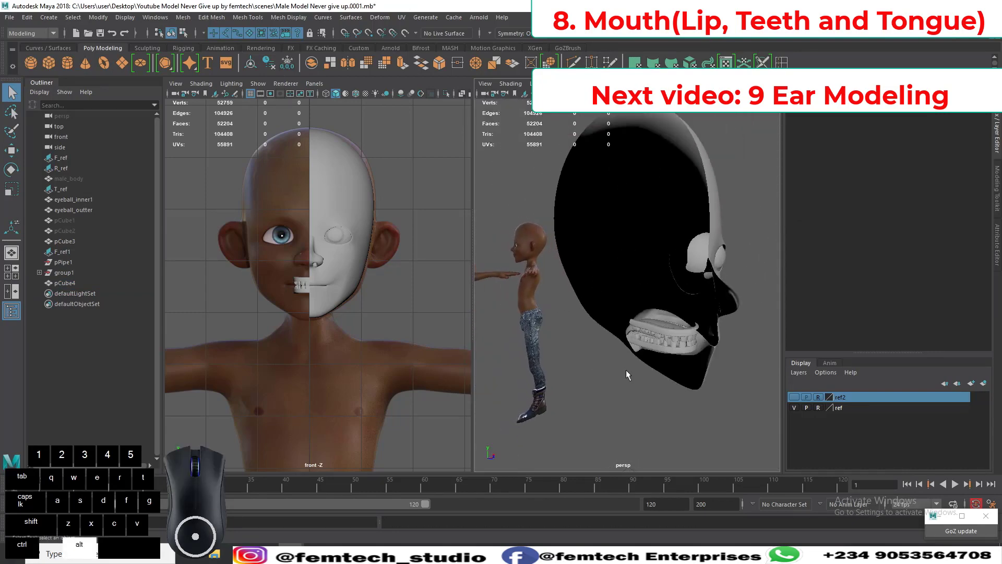
alt+drag(627, 374, 593, 326)
click(641, 199)
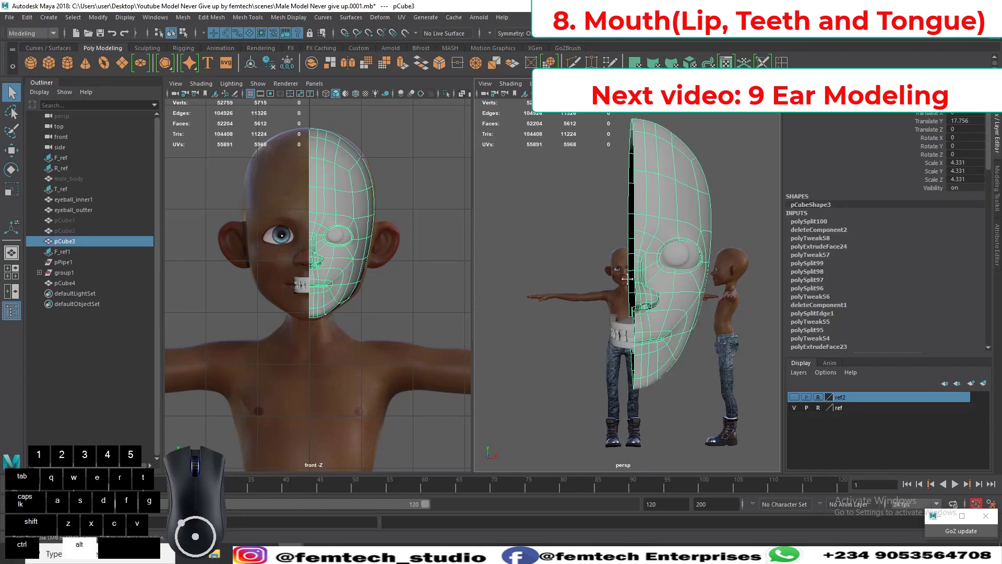
mouse_move(628, 279)
alt+mouse_down()
mouse_move(603, 321)
mouse_move(573, 274)
mouse_move(617, 264)
alt+mouse_up()
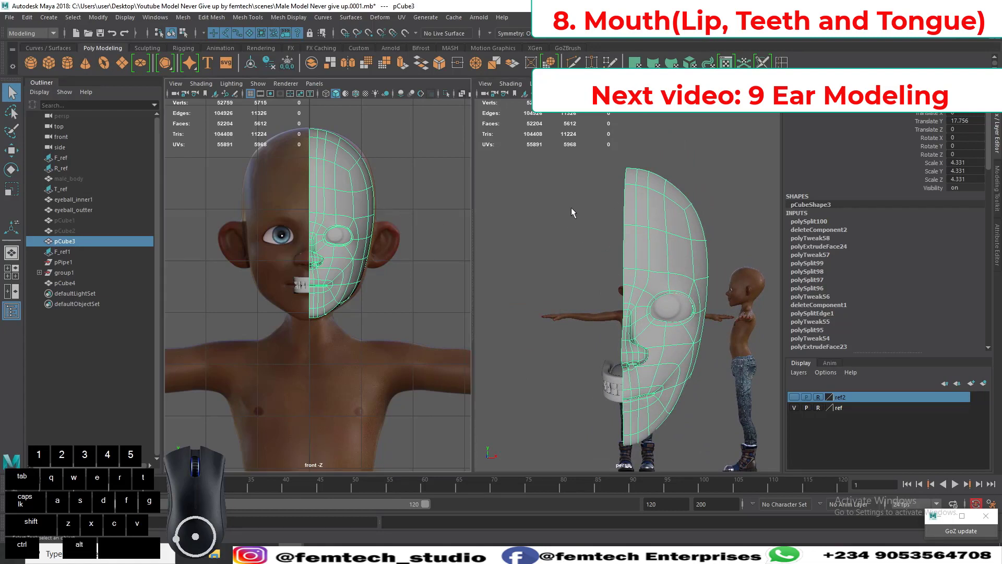
Step: Switch the half head to vertex mode and select the full loop of vertices along its open centre border
right_click(312, 158)
click(308, 127)
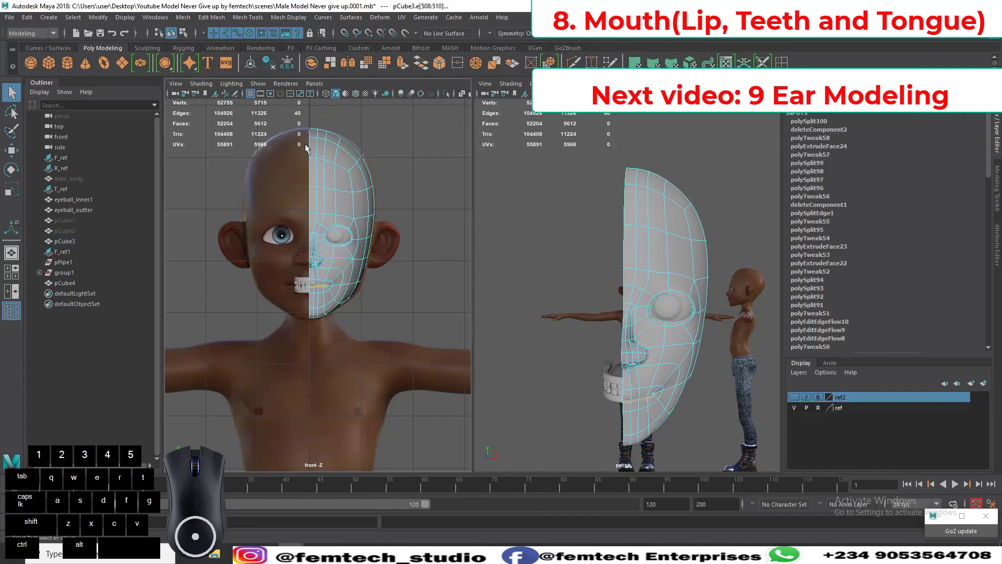
right_click(309, 150)
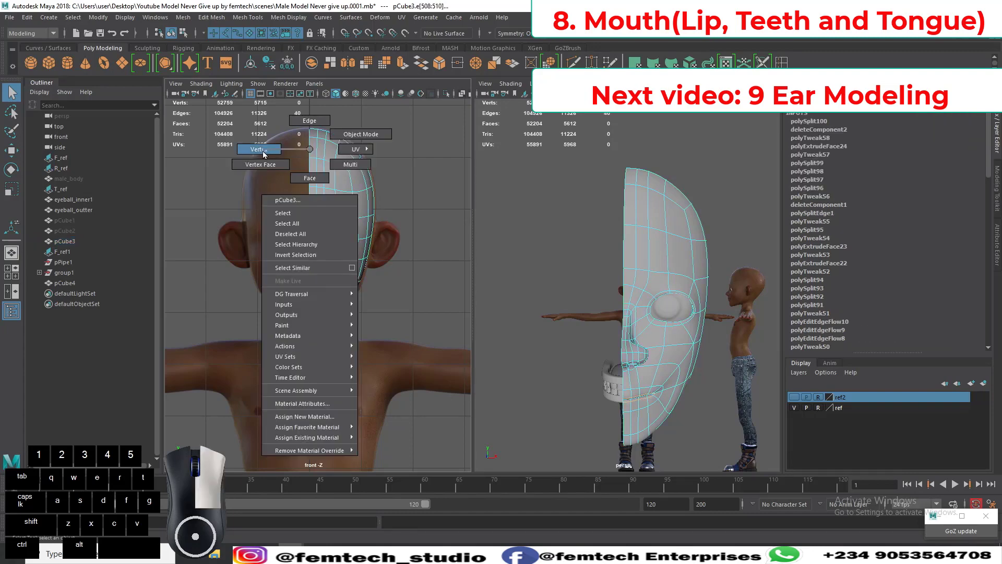
click(264, 152)
click(310, 157)
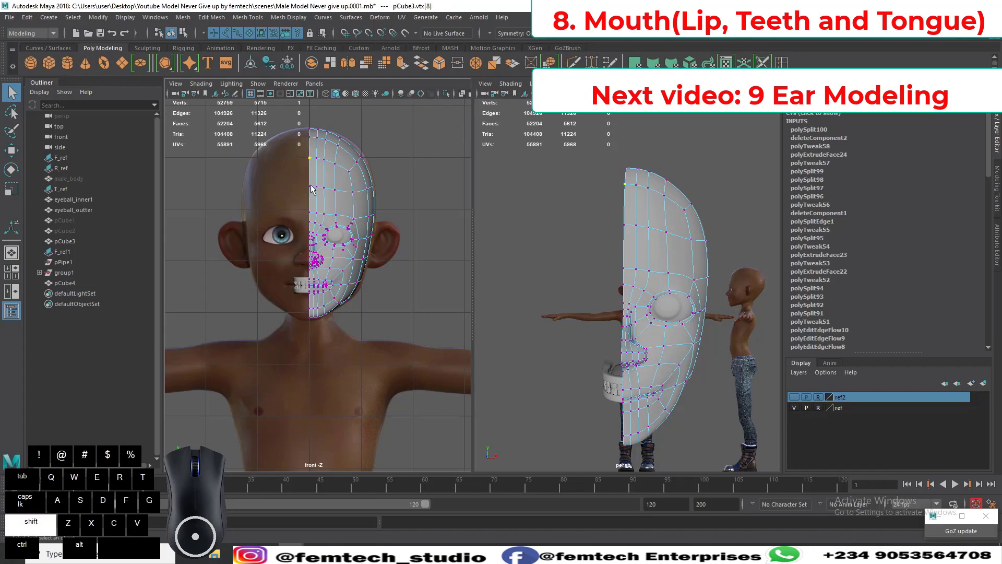
shift+double_click(309, 188)
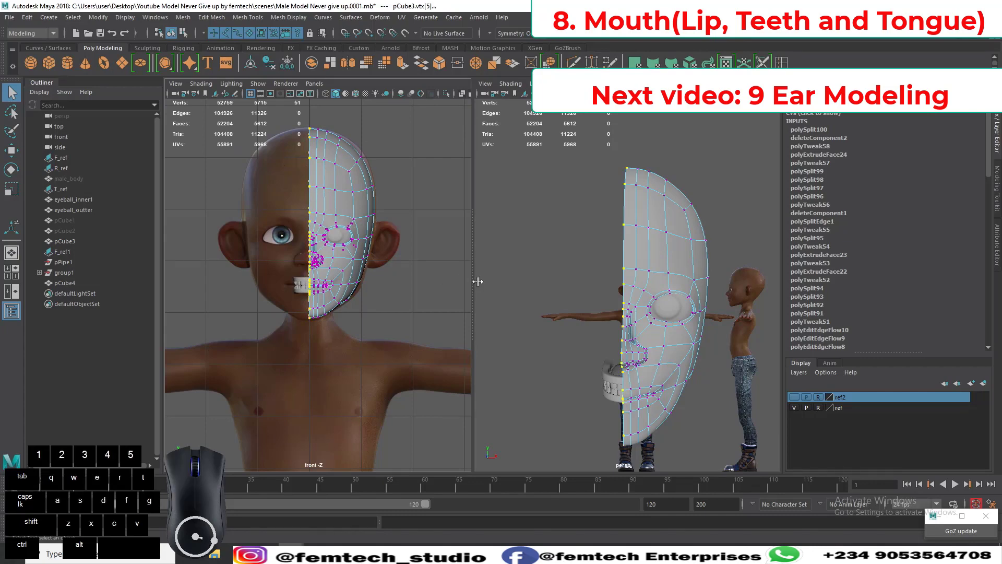
Step: Examine the selected centre-border vertices around the mouth cavity, lips and back of the head from several angles
alt+drag(478, 282, 646, 390)
alt+middle_drag(617, 383, 593, 329)
alt+drag(601, 318, 655, 340)
alt+right_drag(611, 344, 659, 346)
alt+right_drag(600, 344, 626, 341)
alt+drag(608, 356, 621, 312)
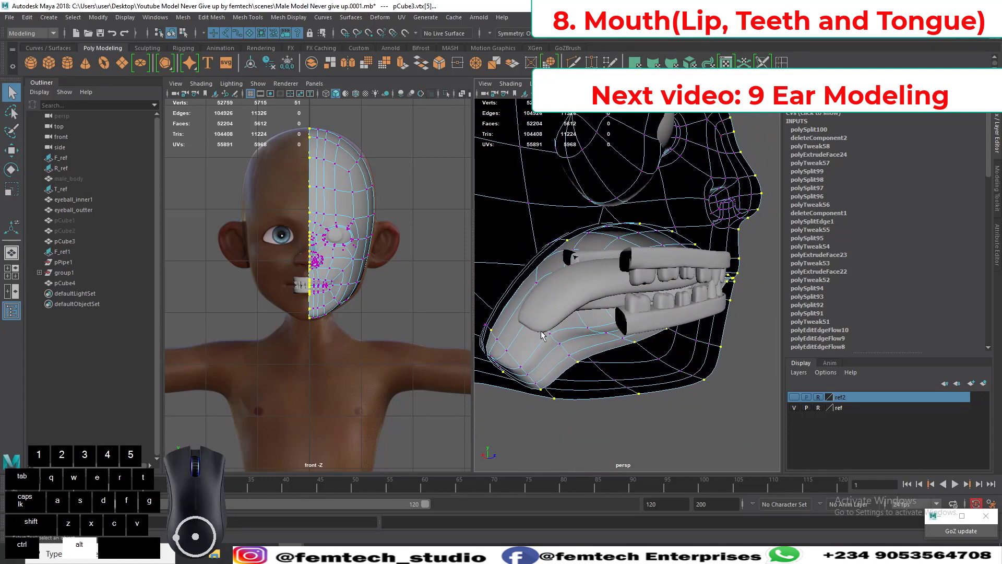
alt+drag(558, 341, 593, 361)
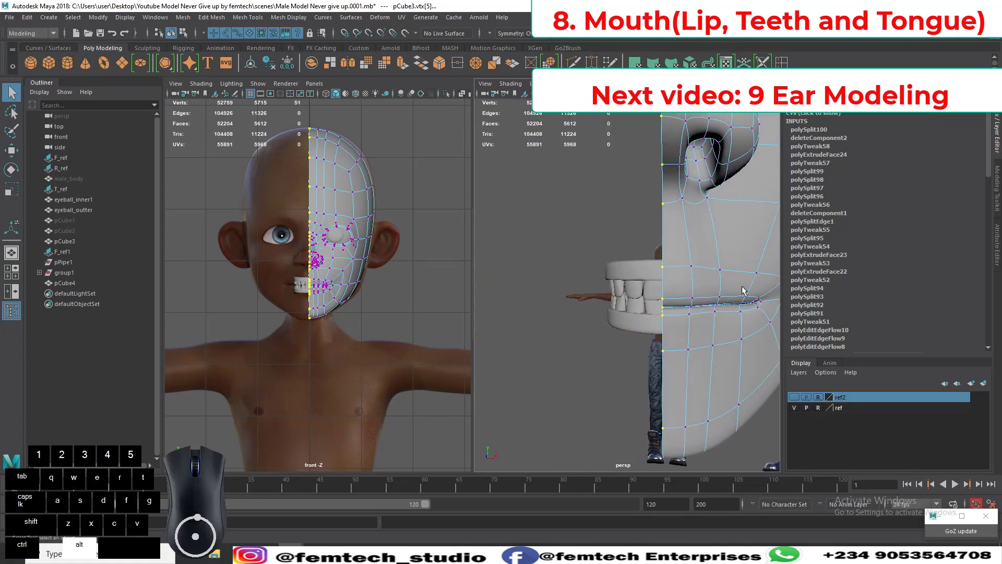
alt+drag(678, 304, 715, 313)
alt+right_drag(696, 349, 692, 336)
alt+drag(693, 335, 693, 374)
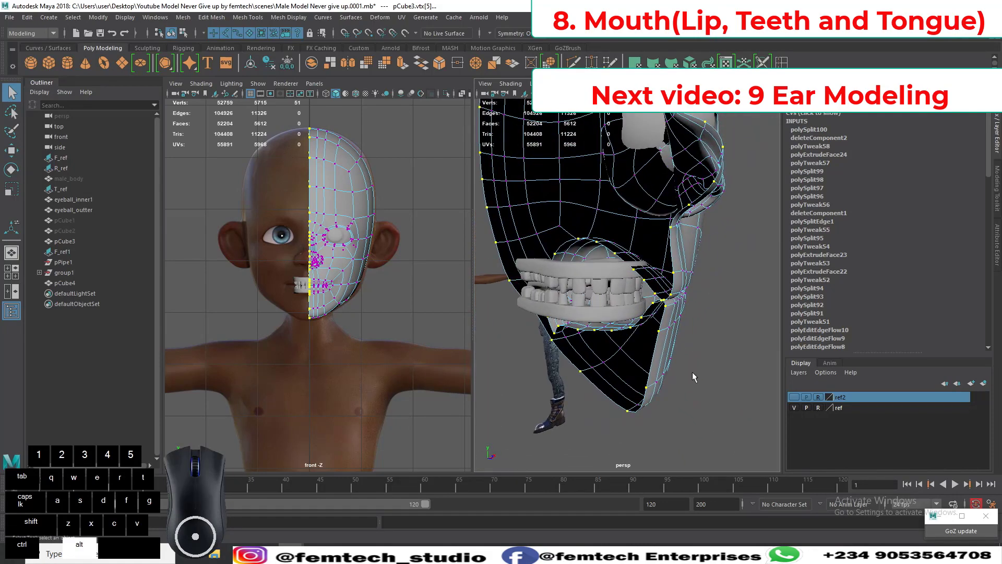
alt+right_drag(693, 373, 667, 350)
alt+drag(668, 355, 646, 241)
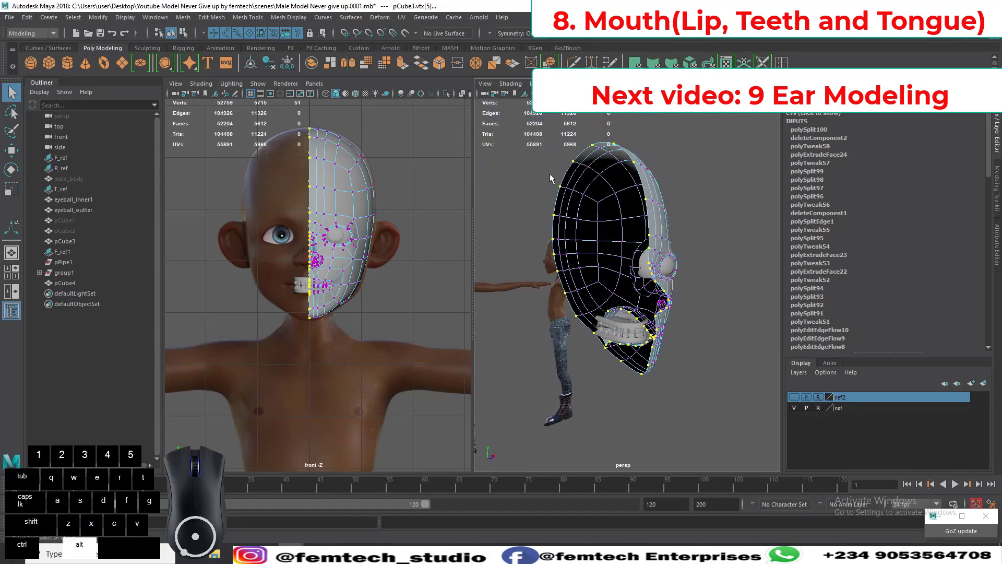
alt+drag(589, 344, 698, 351)
alt+middle_drag(631, 354, 652, 348)
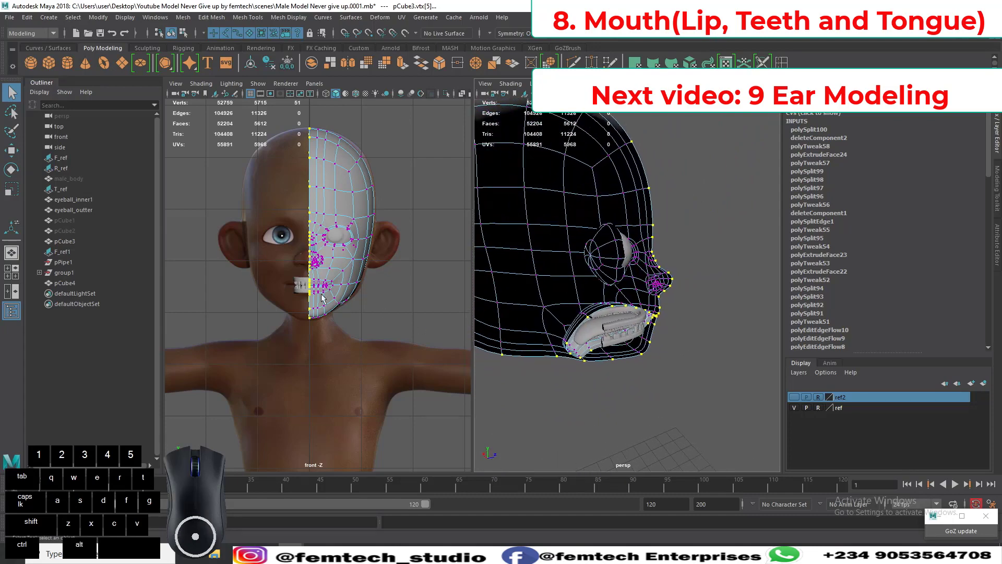
Step: Try scaling the centre-border vertices flat along the X axis, then undo the scaling
key(r)
scroll(291, 253, down, 4)
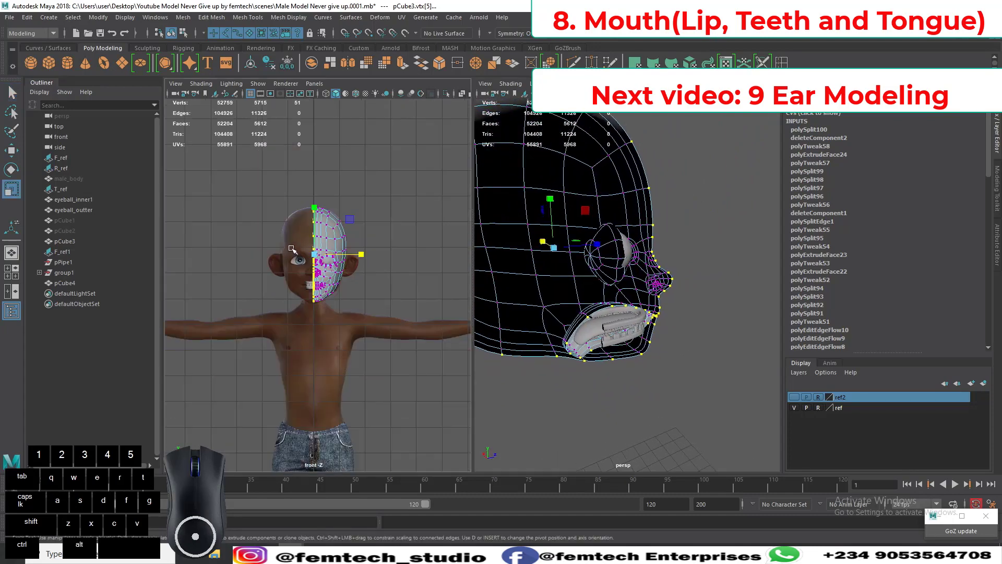
alt+drag(577, 339, 659, 352)
alt+middle_drag(659, 352, 664, 342)
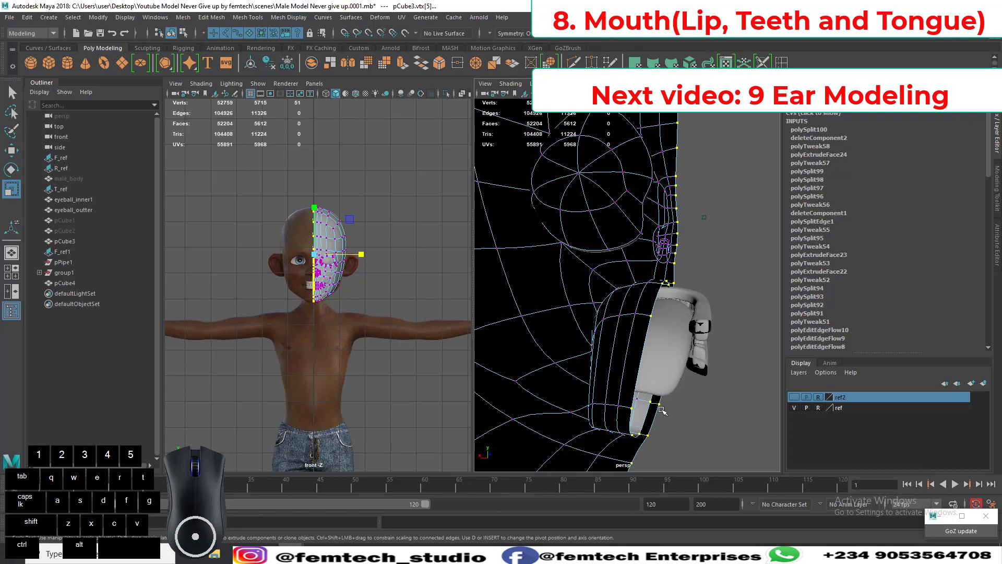
scroll(307, 221, up, 4)
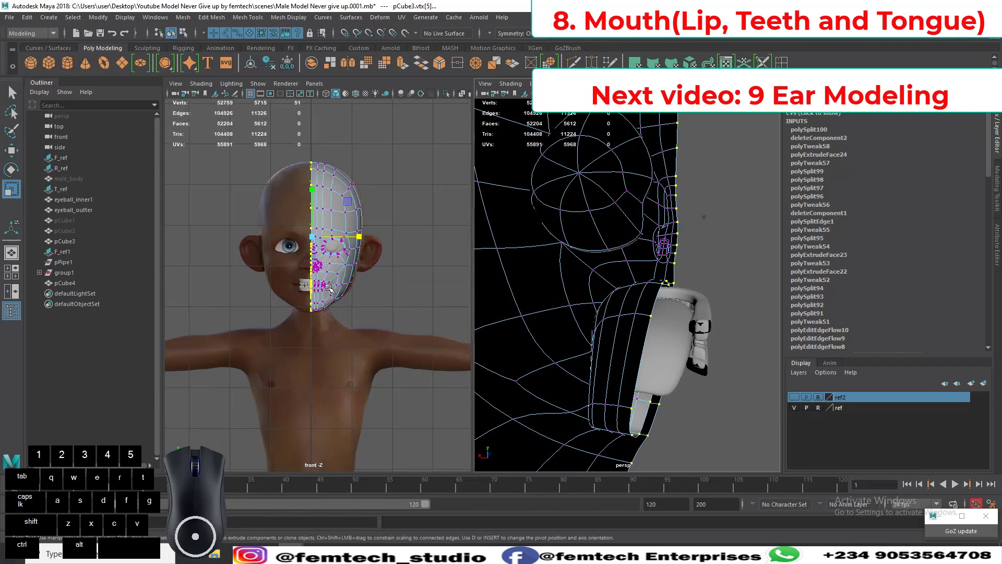
scroll(327, 287, up, 3)
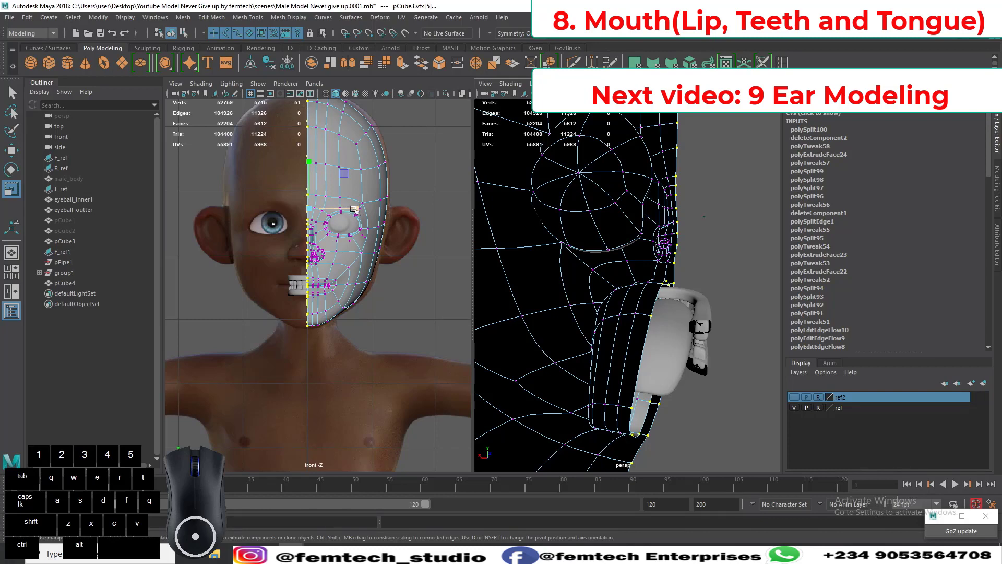
drag(357, 208, 274, 208)
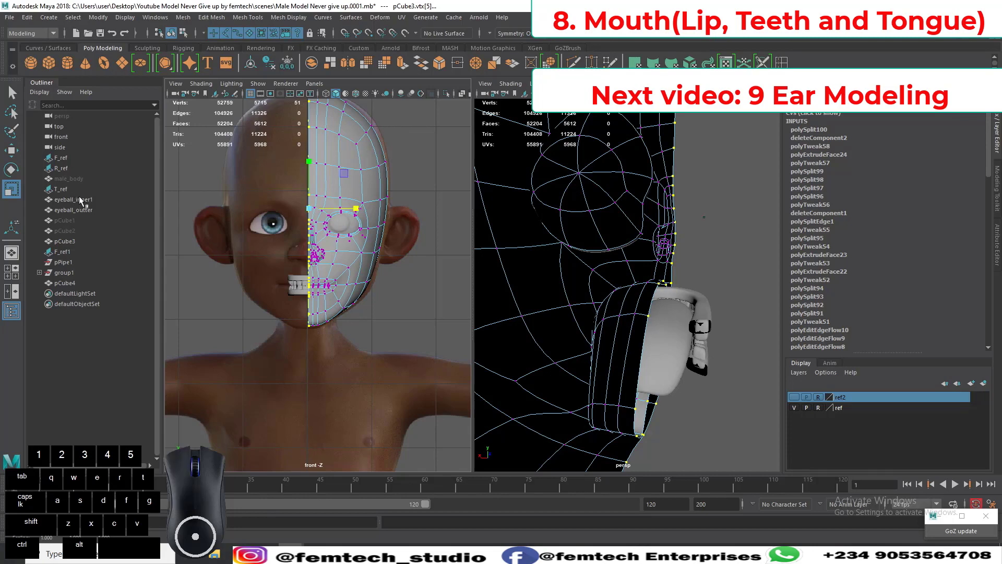
alt+drag(652, 342, 693, 374)
key(ctrl+z)
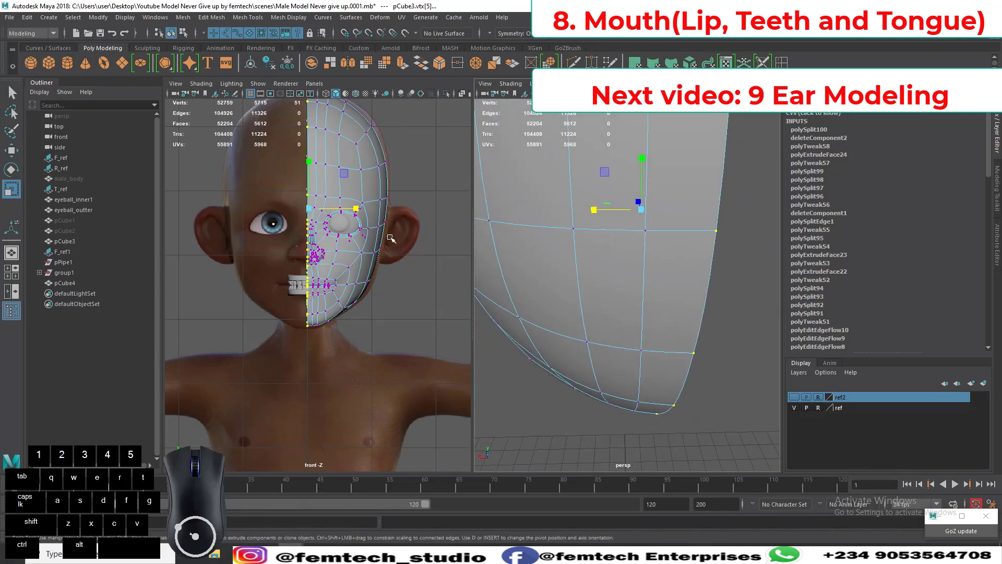
Step: Flatten the selected centre-border vertices into one plane by scaling them to zero along the X axis
alt+drag(489, 267, 597, 304)
alt+right_drag(597, 305, 630, 353)
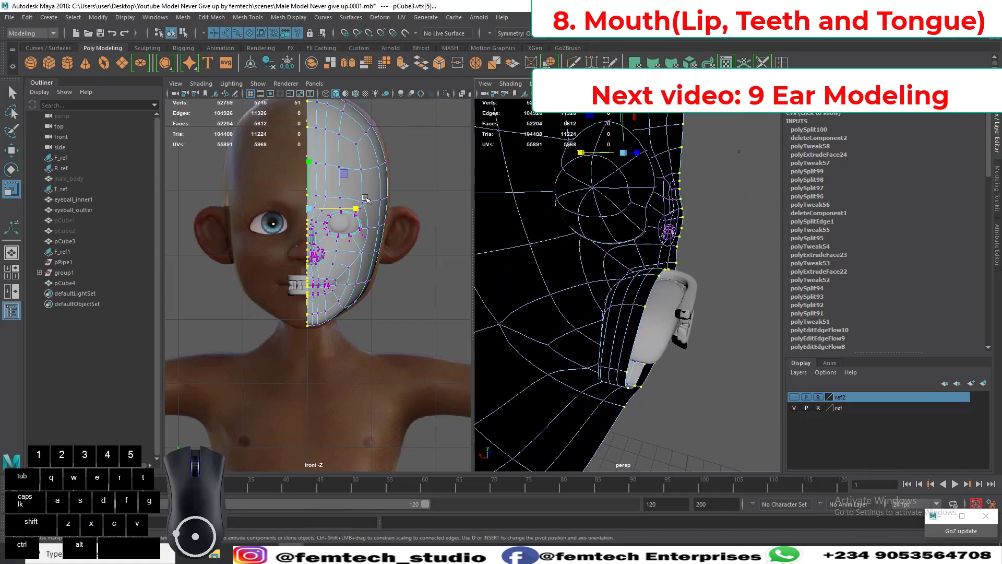
drag(360, 211, 309, 209)
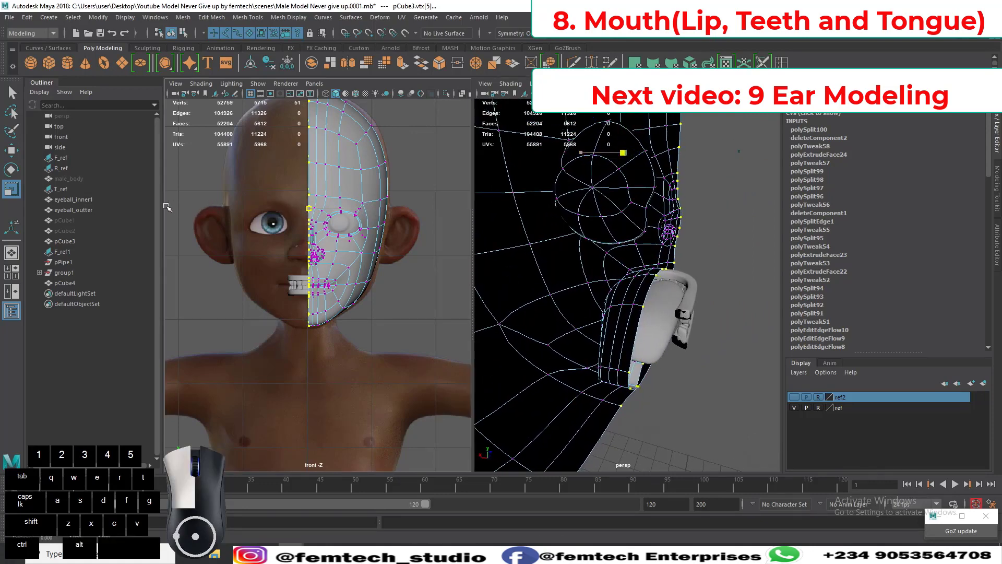
alt+drag(628, 379, 617, 357)
Step: Turn on grid snapping and move the flattened border vertices along X onto the central grid line
key(w)
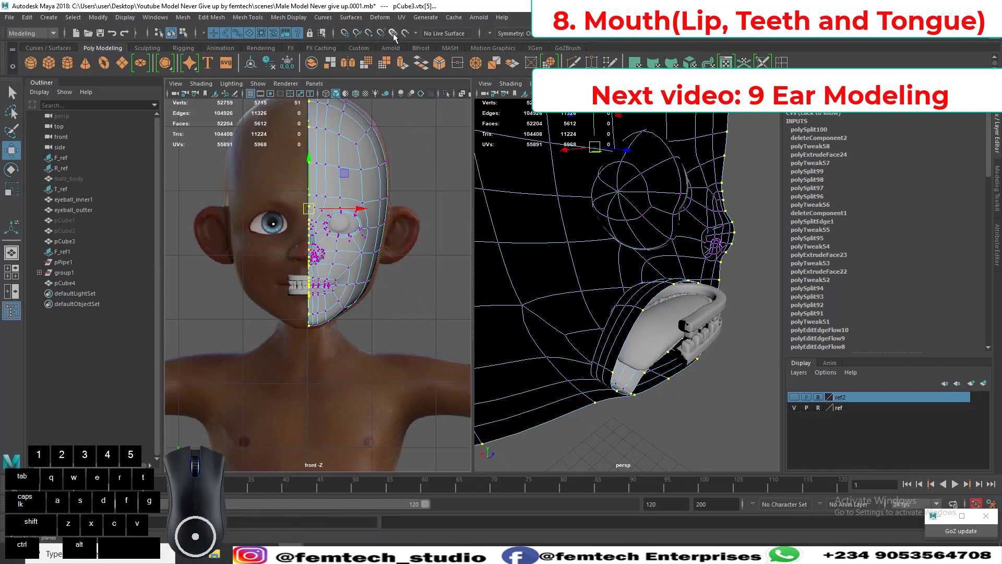
click(346, 34)
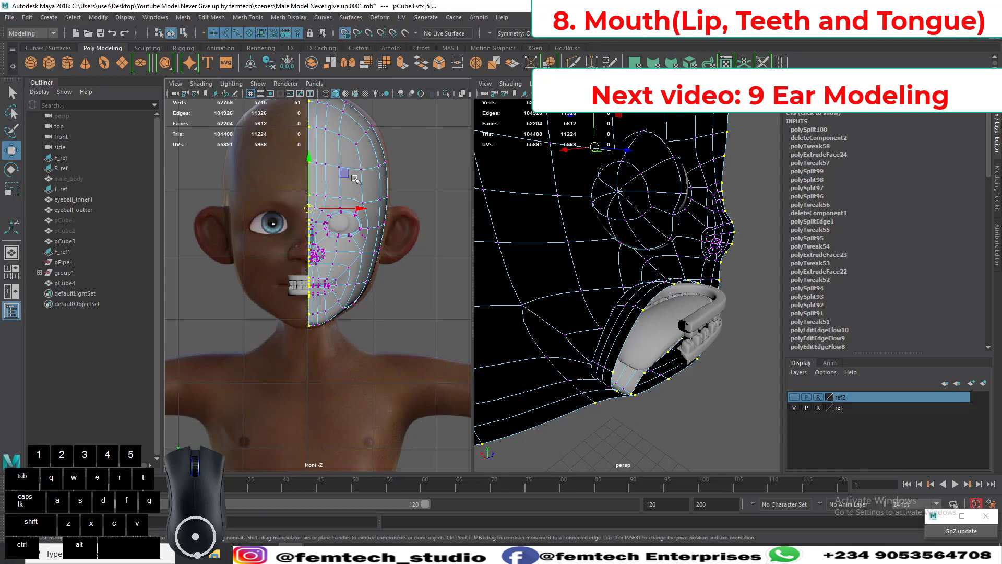
scroll(258, 214, down, 4)
scroll(264, 217, up, 2)
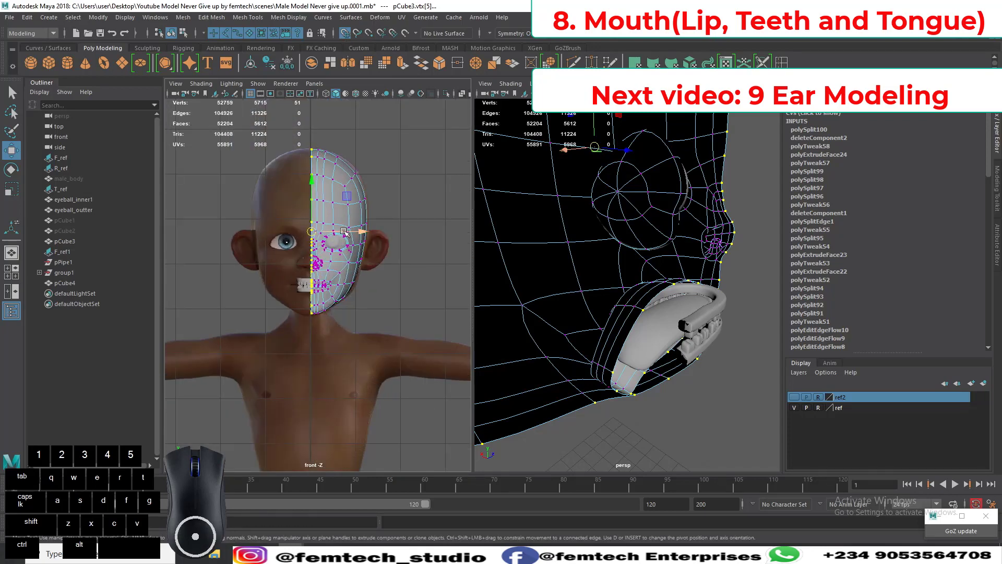
drag(344, 233, 266, 229)
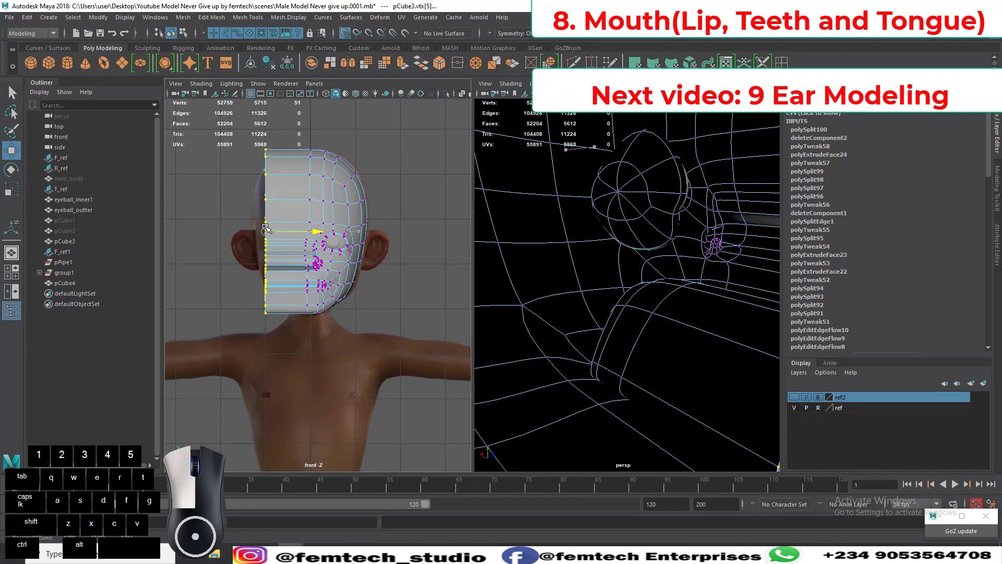
key(ctrl+z)
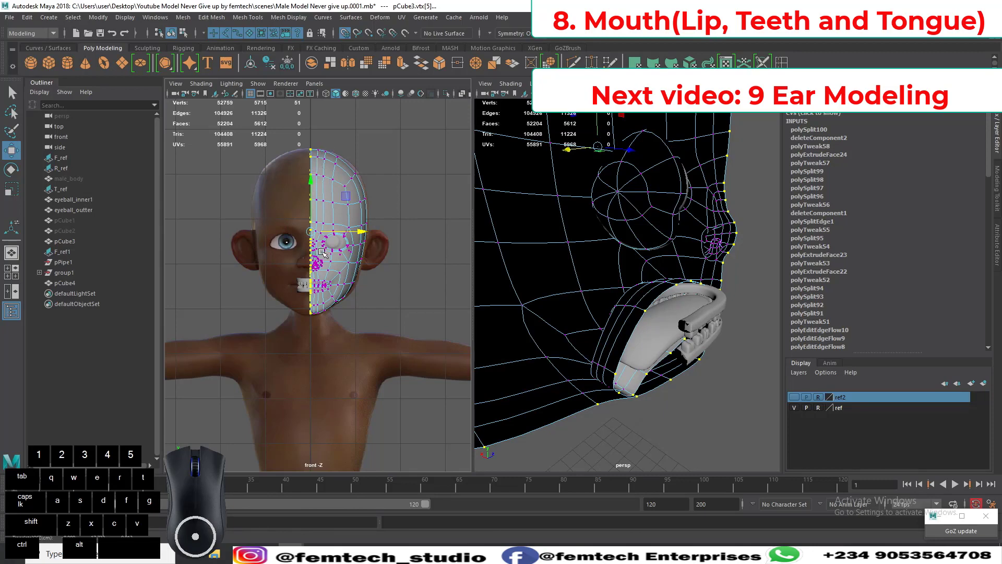
scroll(317, 220, down, 5)
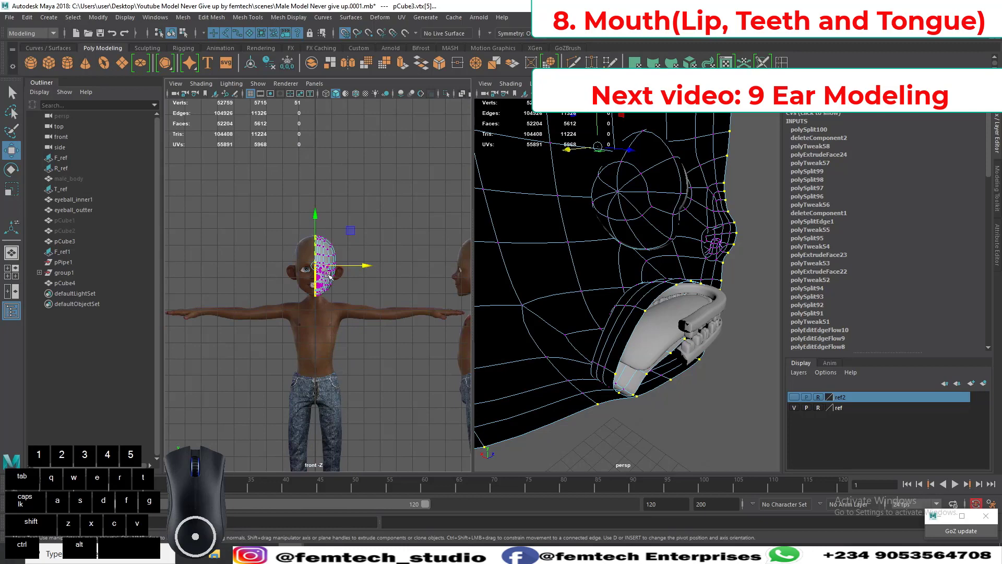
scroll(328, 273, up, 2)
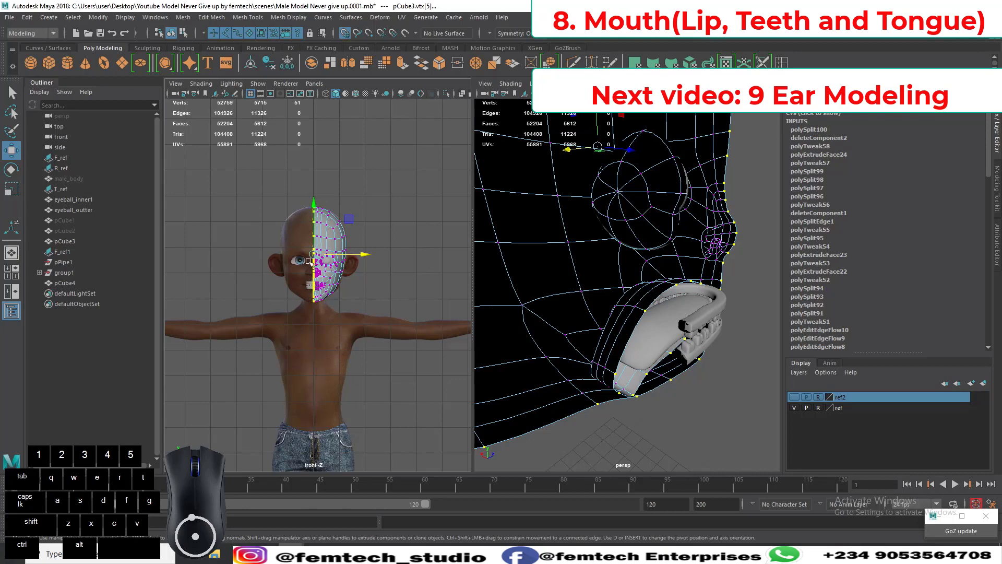
Step: Return the half head to object mode, delete its history and center its pivot
right_drag(325, 227, 368, 212)
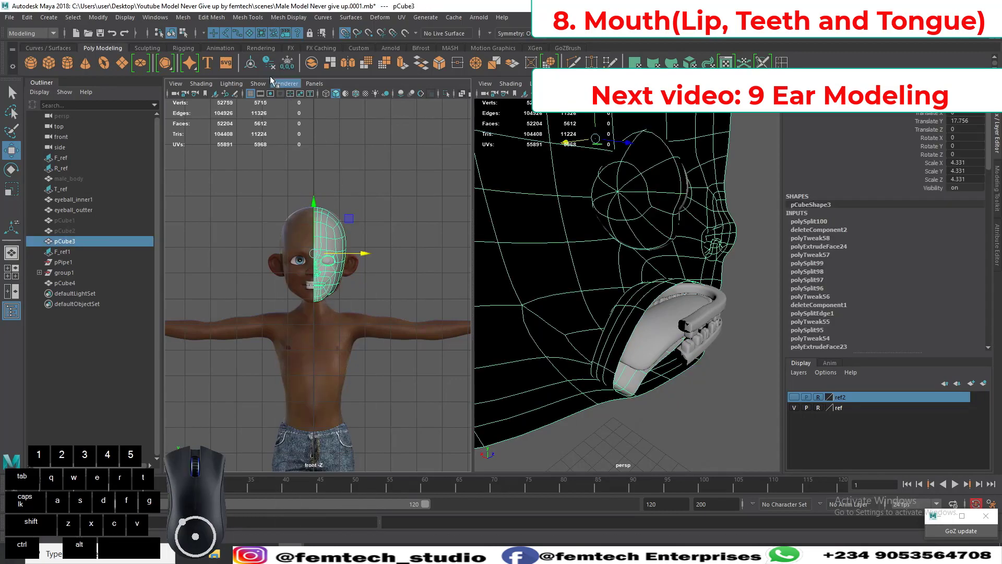
click(269, 63)
click(256, 64)
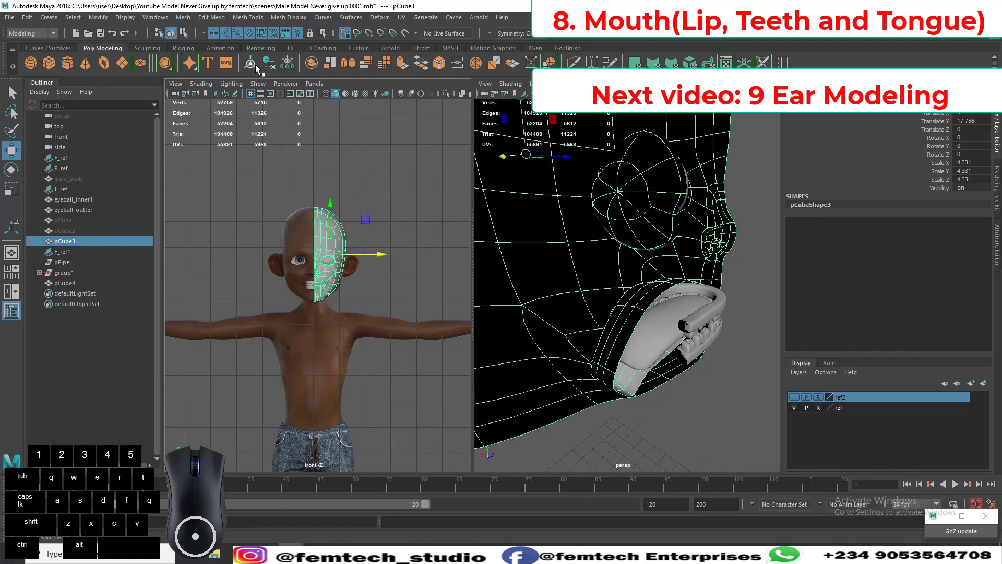
Step: Mirror the half head across world X in the negative direction, merging border vertices at threshold 0.001, and deselect it
double_click(349, 63)
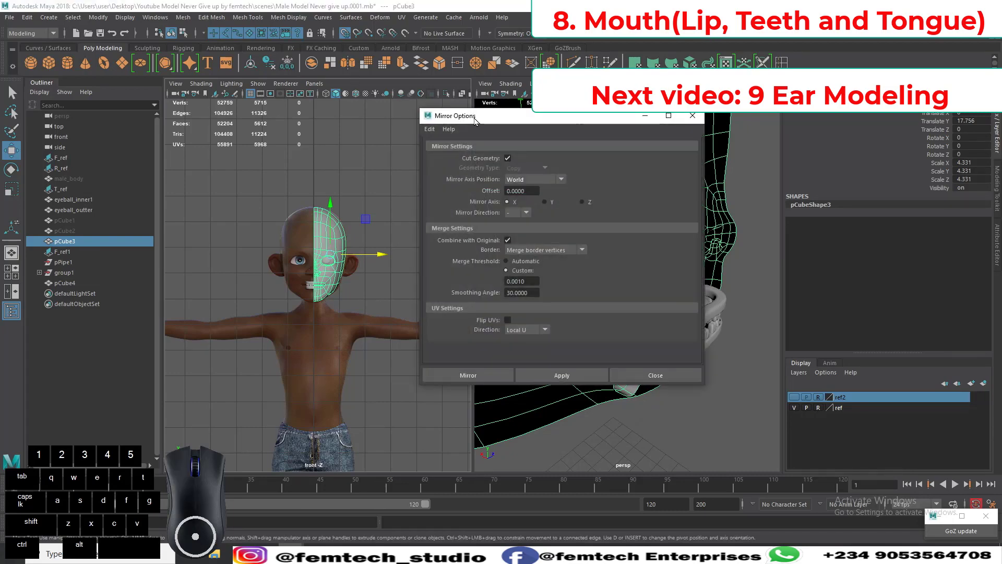
drag(476, 122, 497, 113)
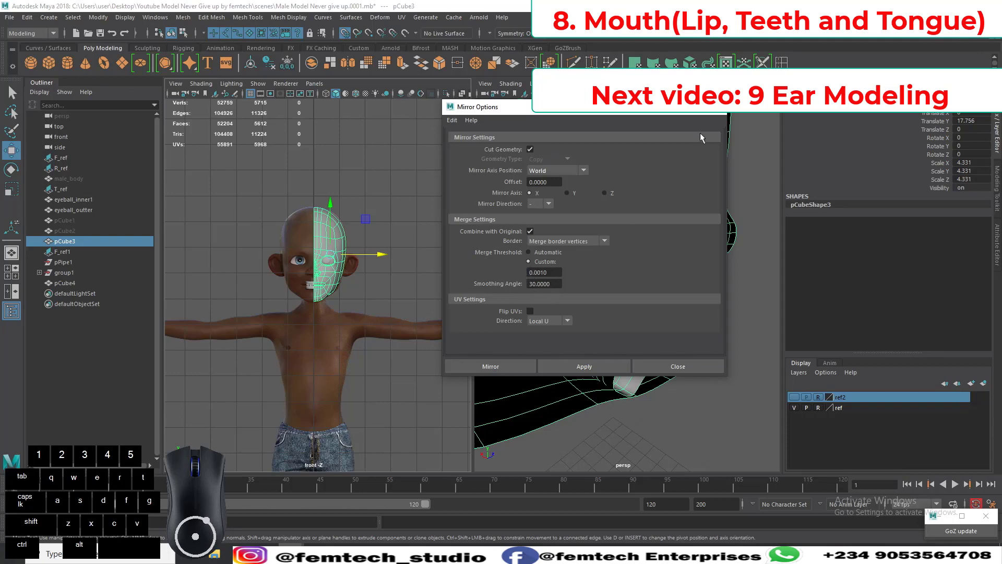
click(489, 367)
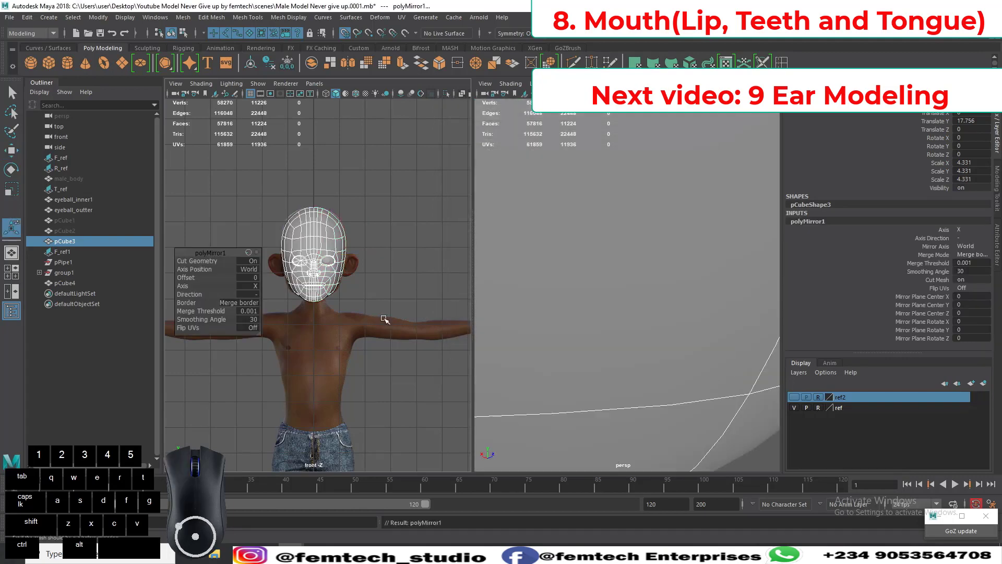
click(413, 273)
Step: Save the scene and check the completed head from several sides in a single perspective view
scroll(404, 277, up, 5)
alt+middle_drag(383, 265, 386, 336)
click(14, 253)
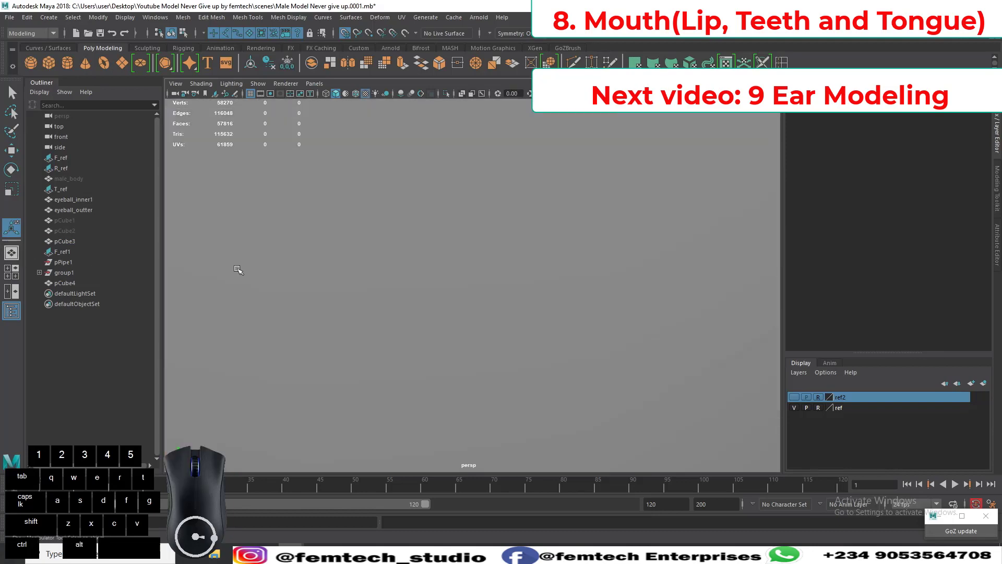
key(ctrl+s)
scroll(449, 285, down, 6)
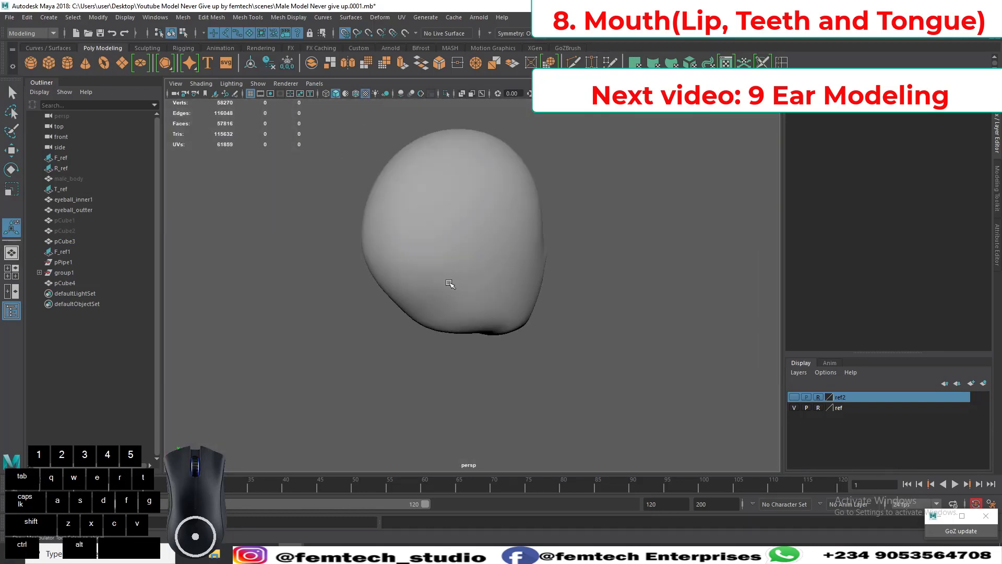
alt+drag(449, 284, 423, 303)
alt+middle_drag(461, 241, 481, 310)
alt+drag(482, 310, 634, 404)
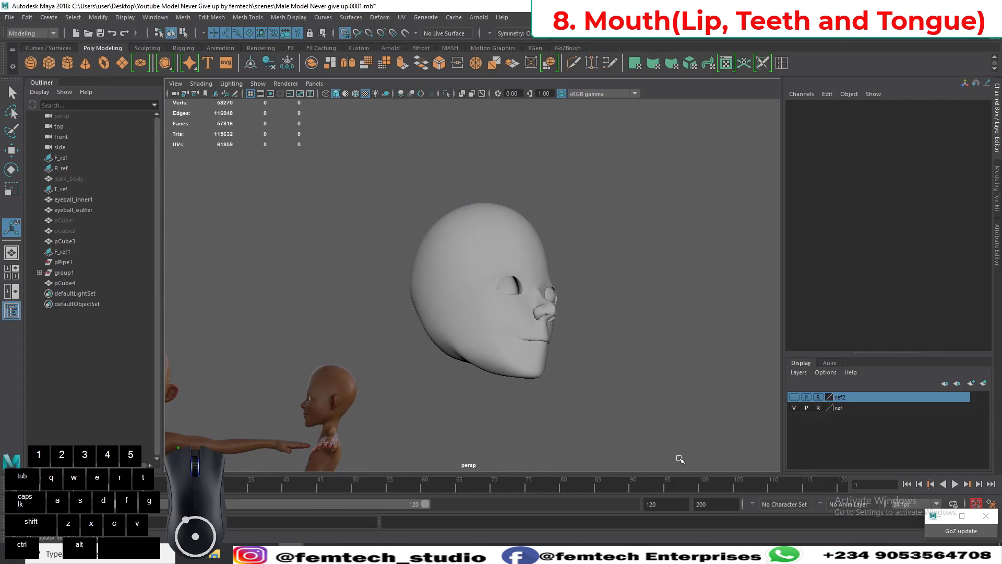
click(898, 552)
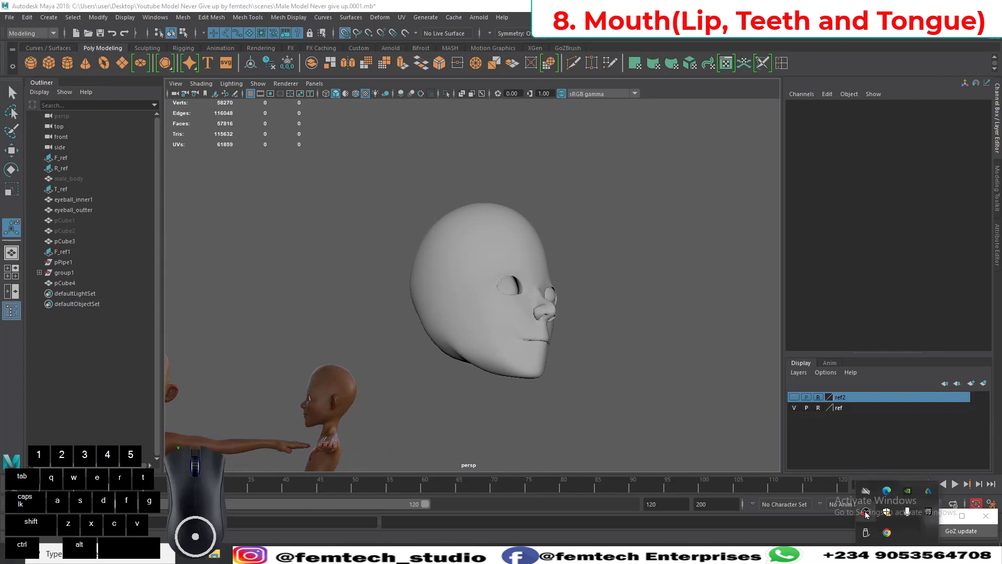